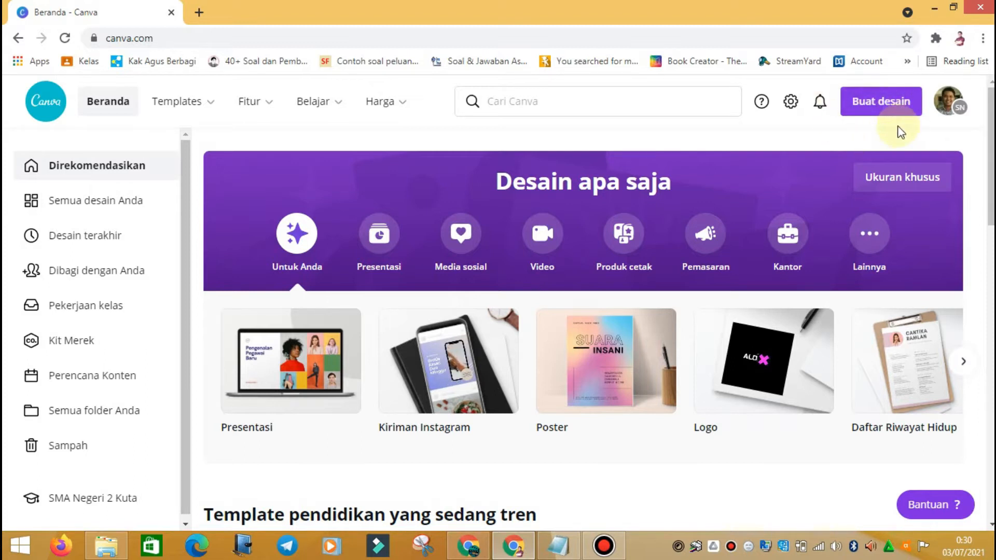
# Step: Create a new standard 16:9 Presentasi design and dismiss the Elements welcome notice
pyautogui.click(887, 108)
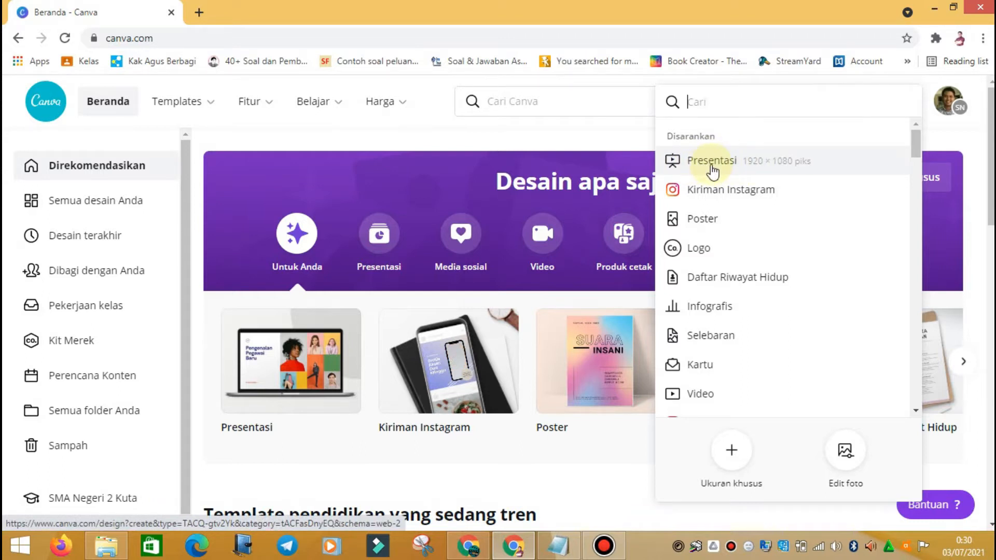
pyautogui.click(950, 138)
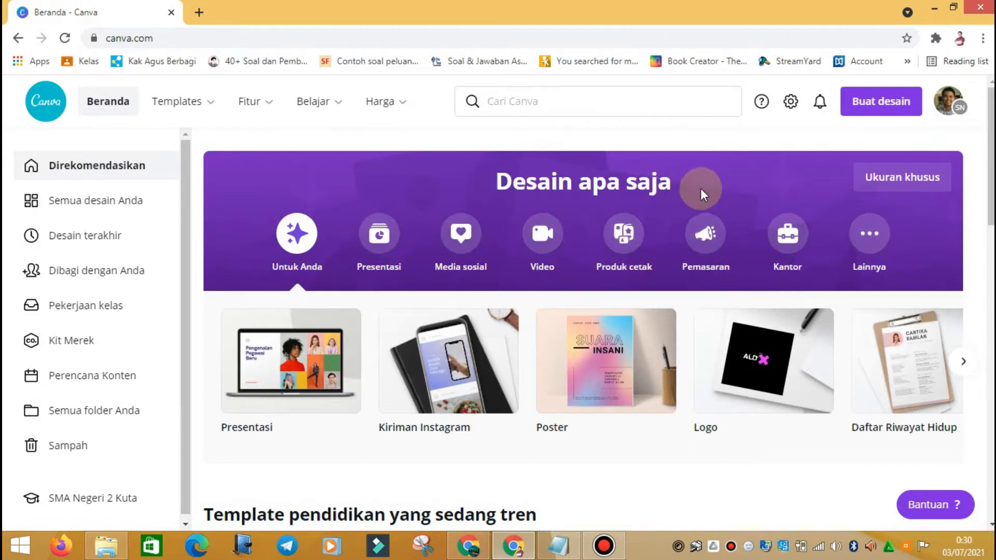
pyautogui.click(384, 259)
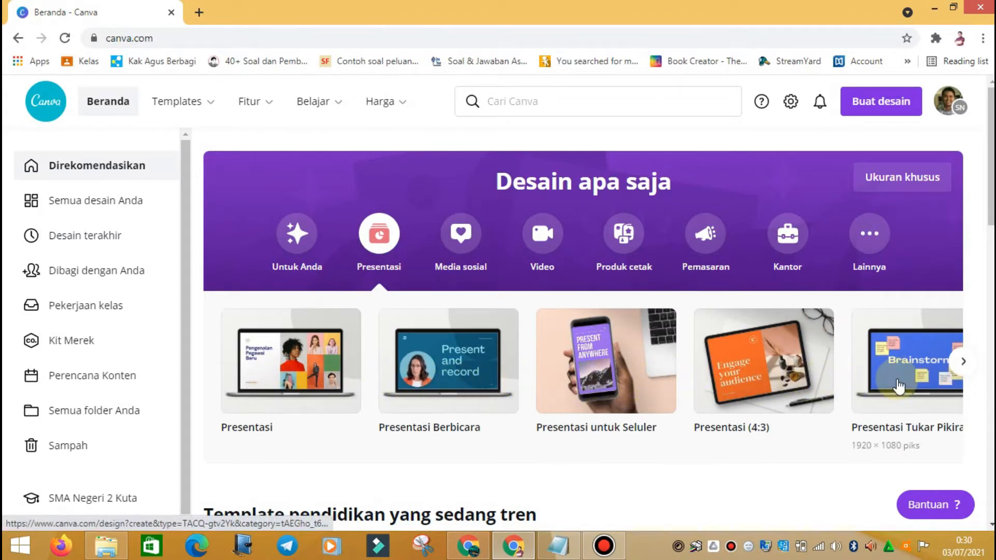
pyautogui.click(963, 362)
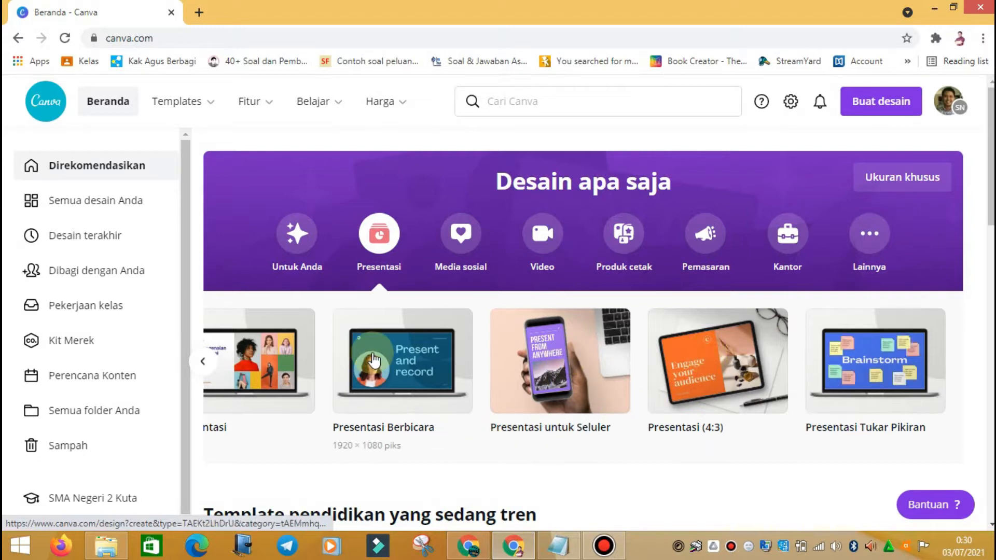
pyautogui.click(247, 366)
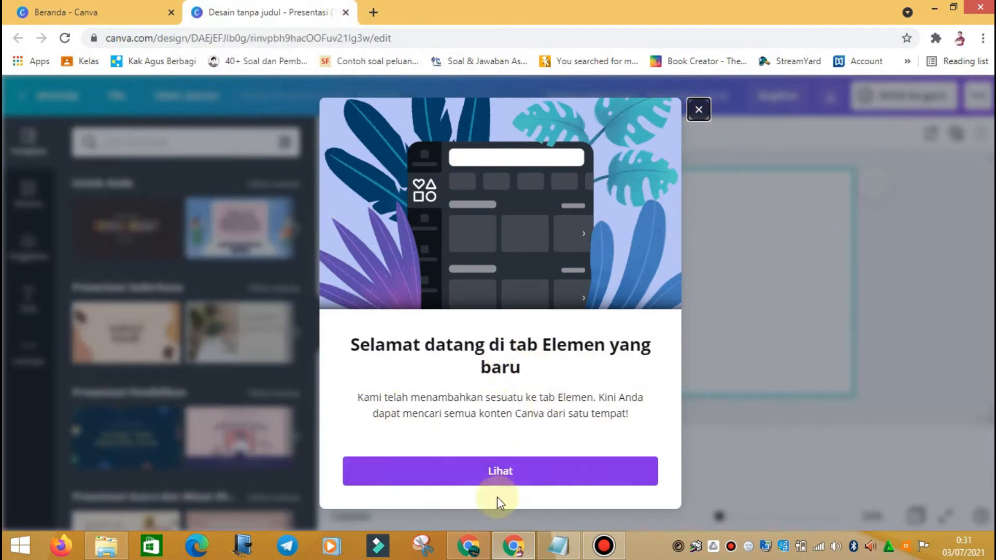
pyautogui.click(699, 110)
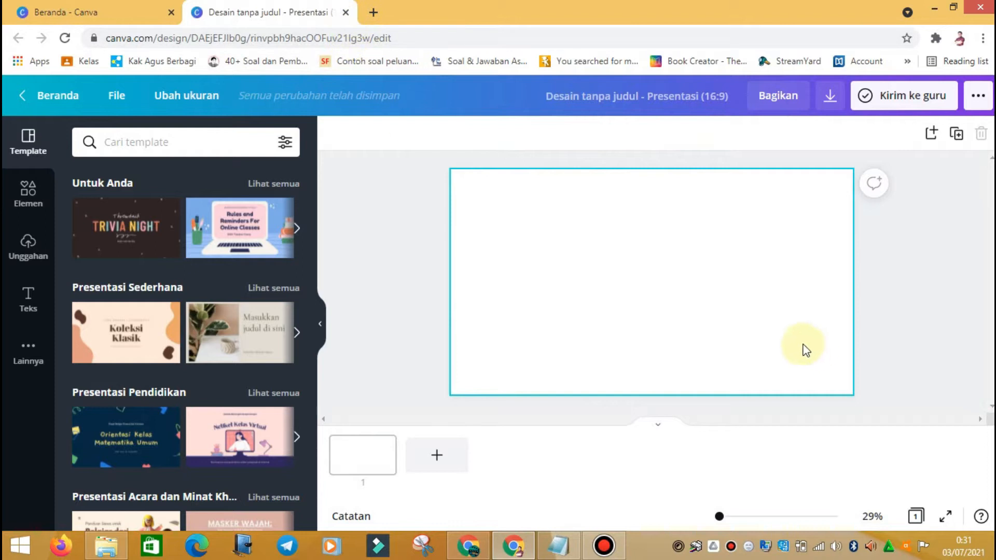
pyautogui.click(57, 12)
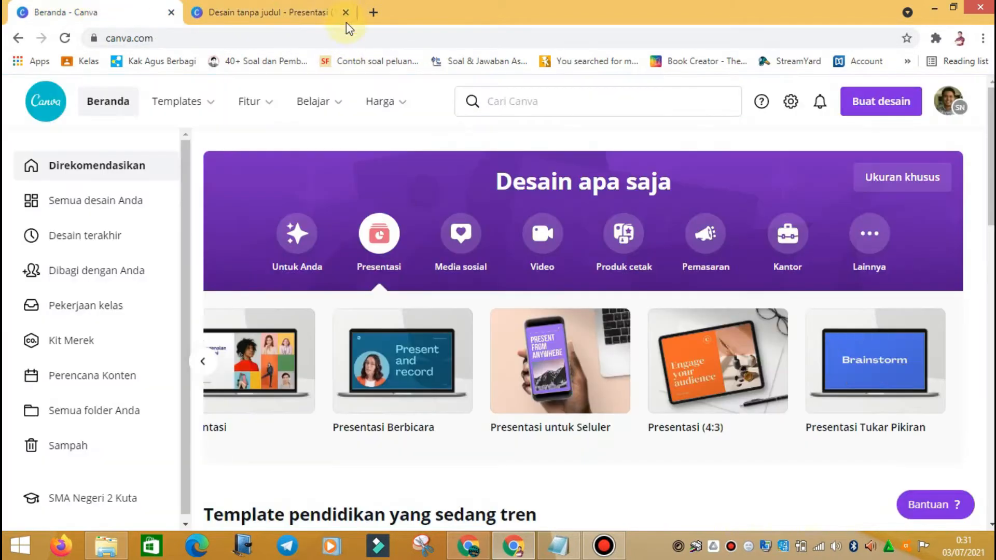
pyautogui.click(210, 365)
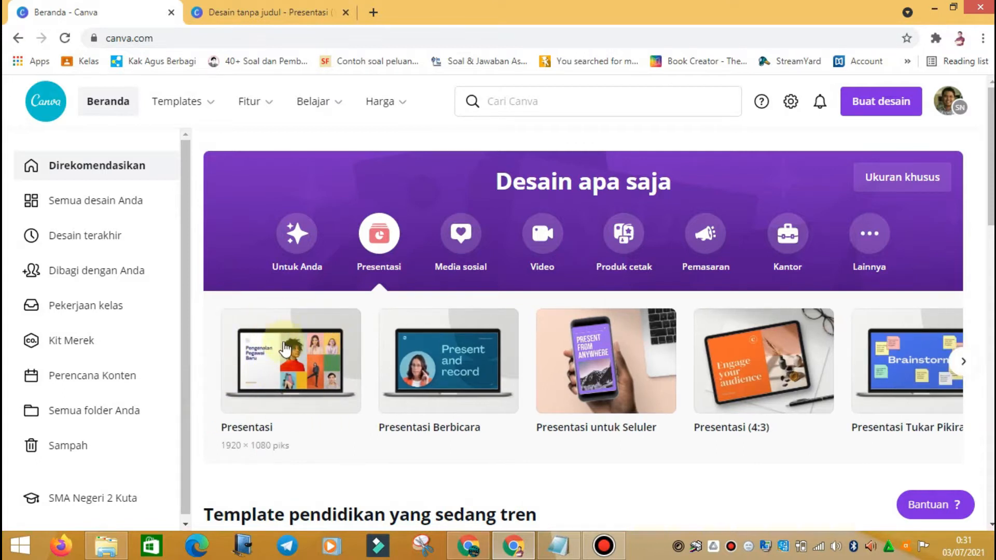
pyautogui.click(887, 104)
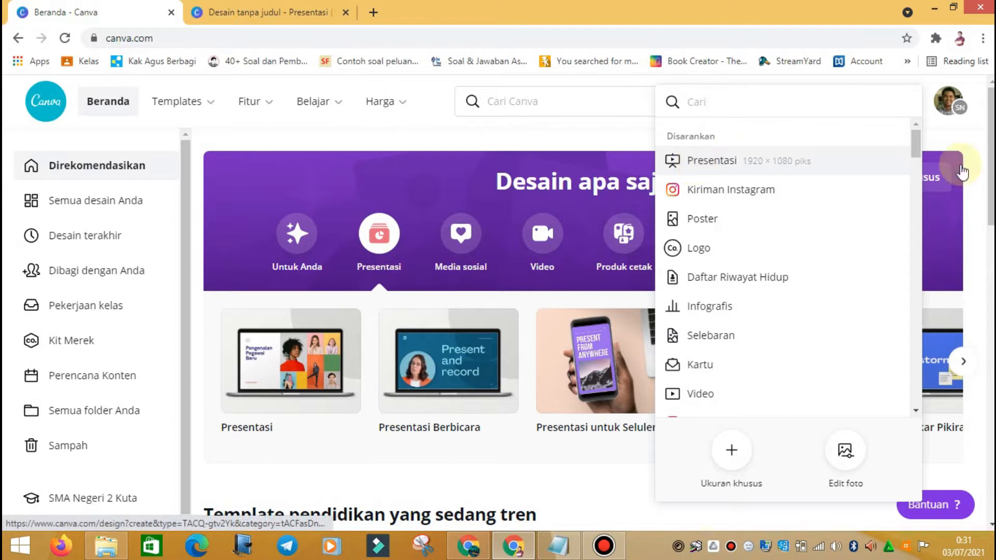
pyautogui.click(965, 135)
pyautogui.click(882, 106)
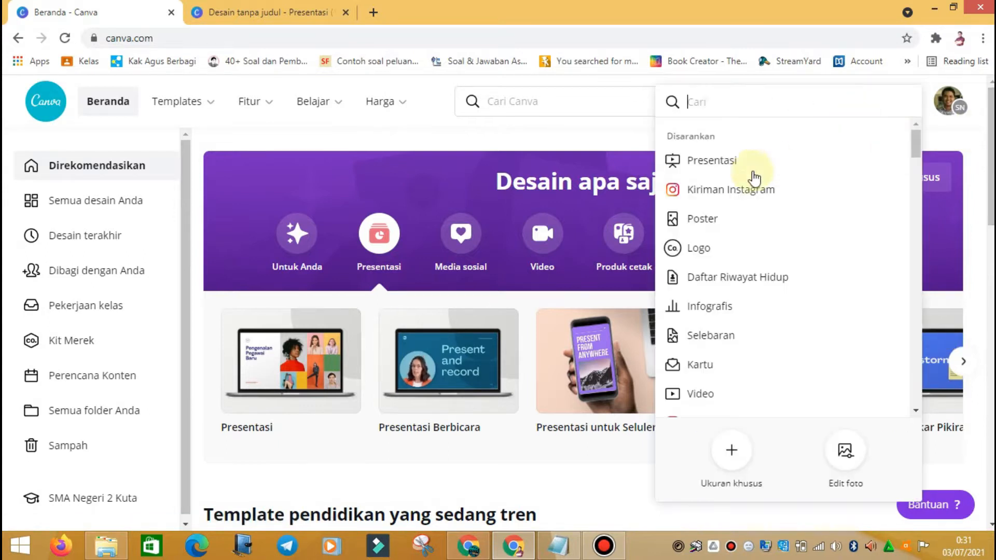
pyautogui.click(743, 168)
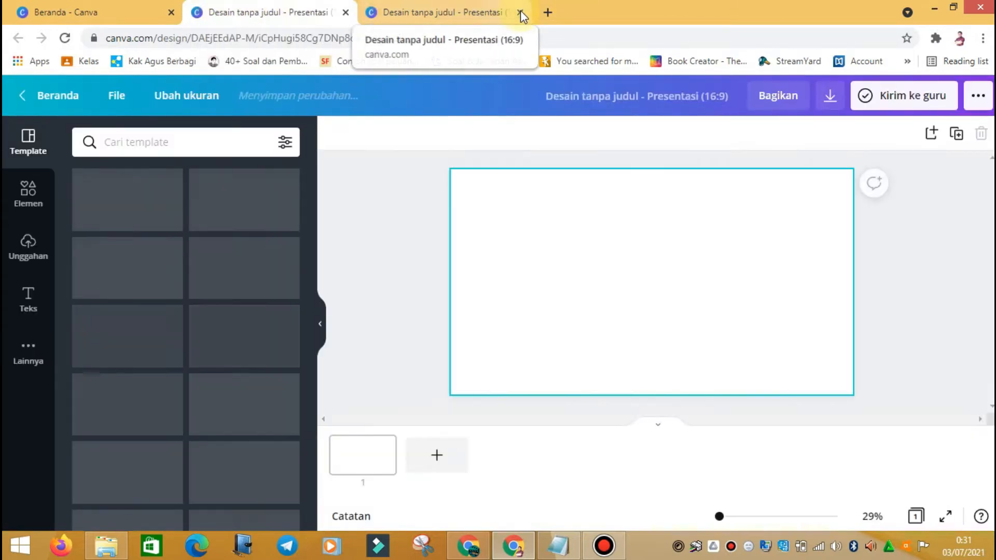
pyautogui.click(520, 12)
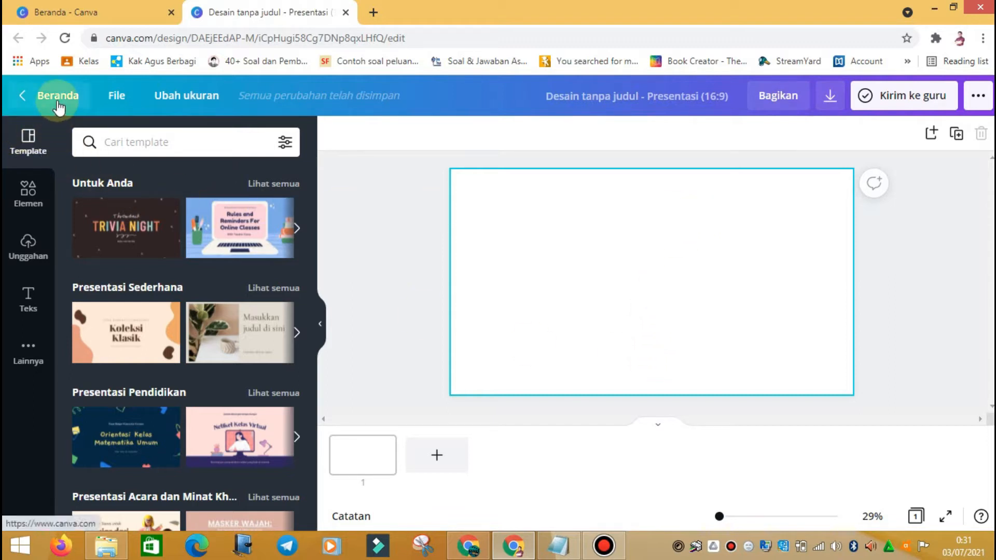
pyautogui.click(95, 7)
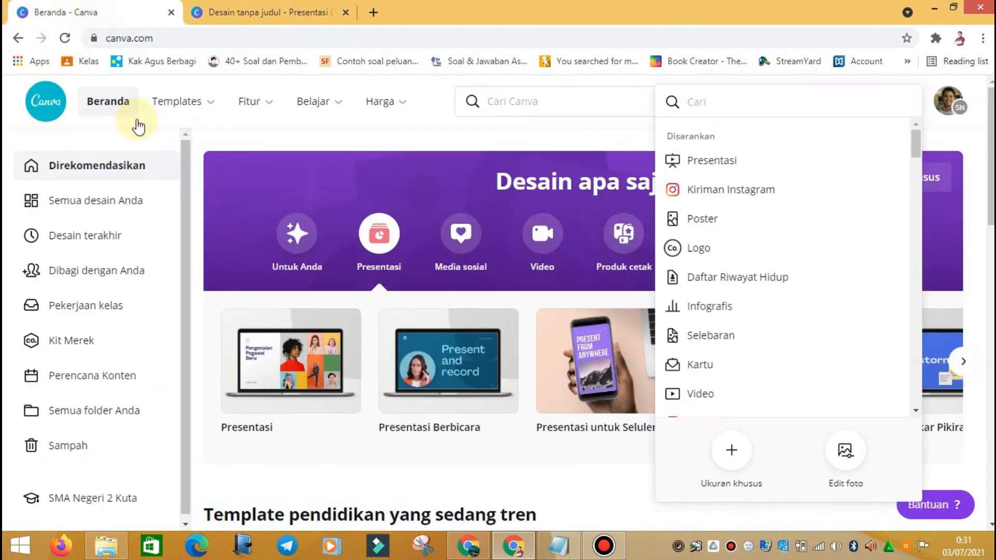
pyautogui.click(341, 139)
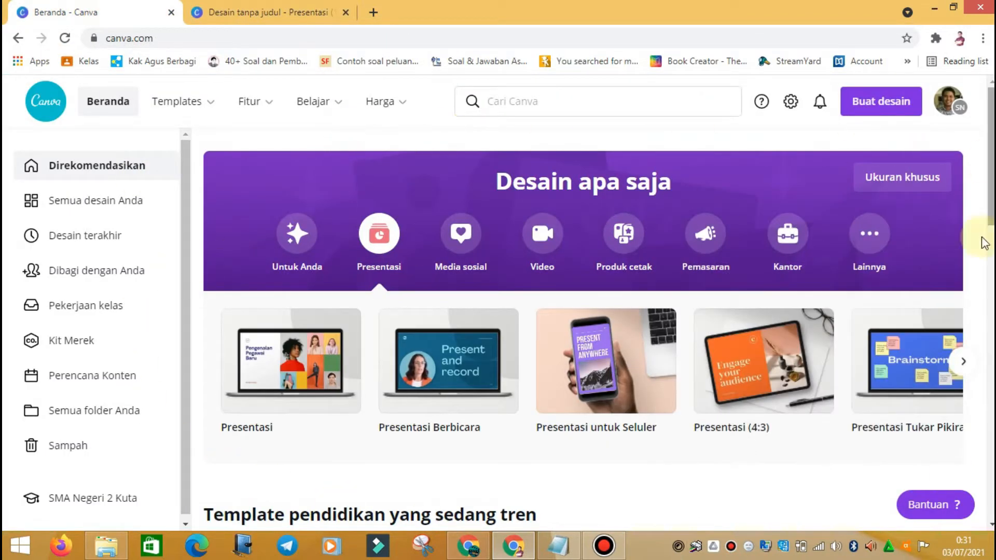
pyautogui.click(287, 14)
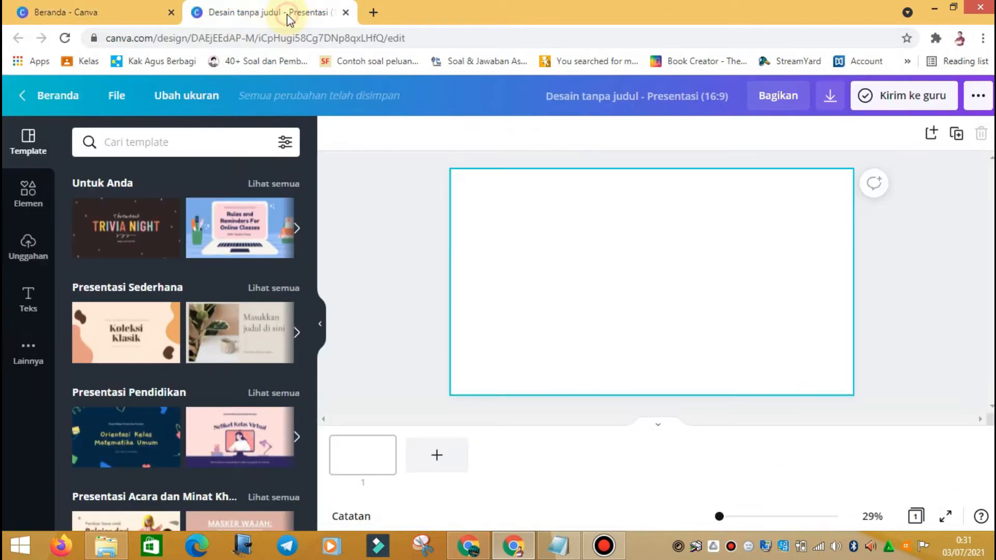
# Step: Save the untitled presentation with Simpan from the File menu
pyautogui.click(119, 102)
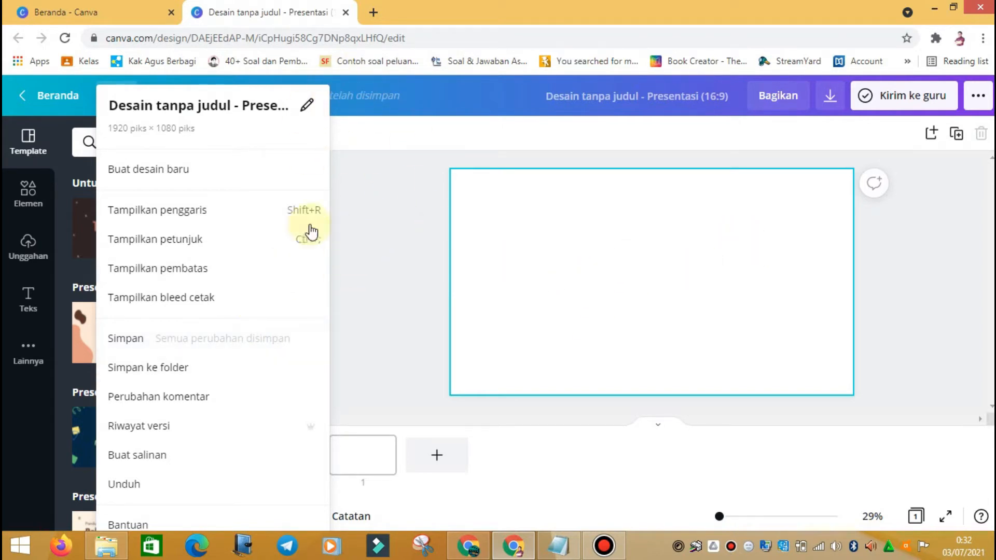
pyautogui.click(179, 342)
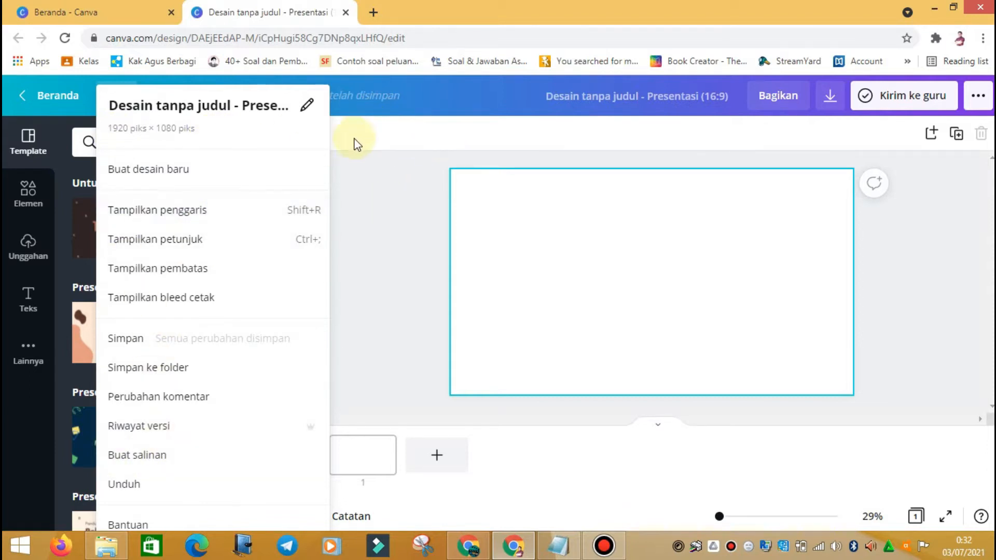
pyautogui.click(371, 140)
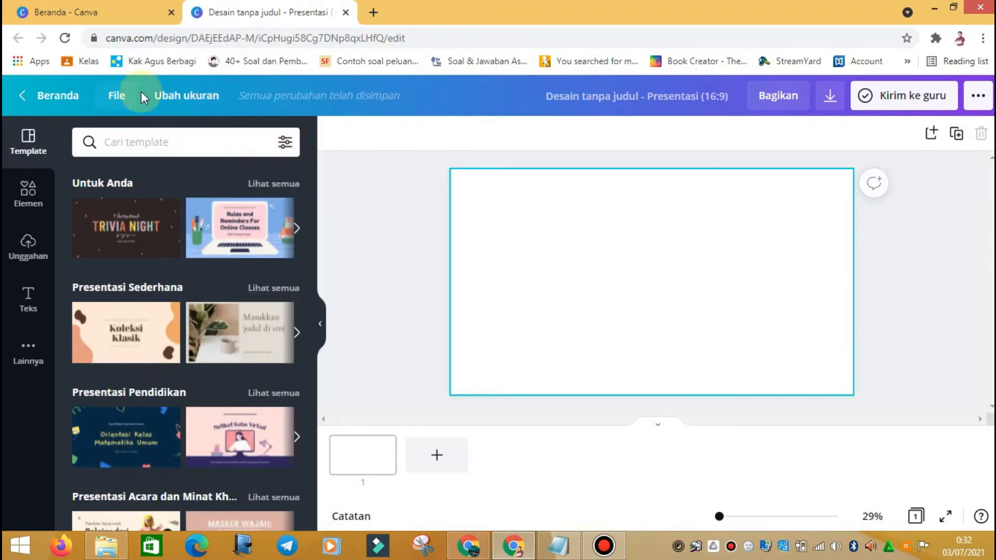
# Step: Review the resize options, keeping the slide at 1920 × 1080 pixels, then select the design title
pyautogui.click(199, 103)
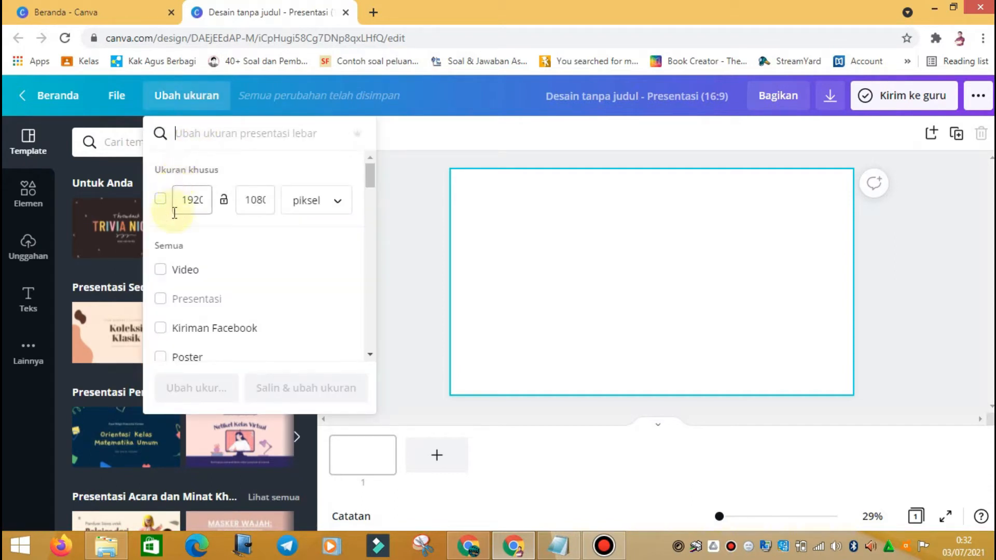
pyautogui.moveTo(368, 178)
pyautogui.mouseDown()
pyautogui.moveTo(368, 188)
pyautogui.moveTo(369, 169)
pyautogui.mouseUp()
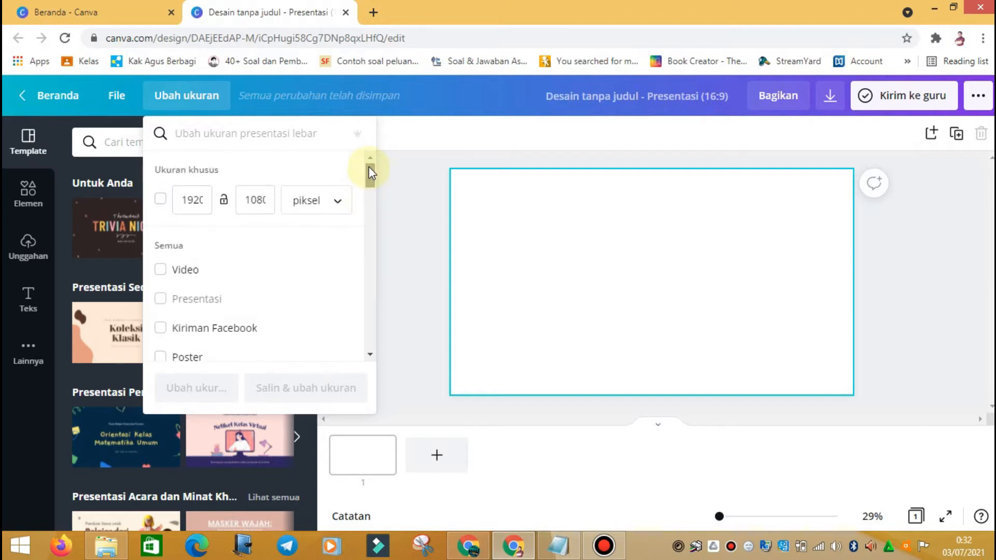
pyautogui.moveTo(370, 185); pyautogui.dragTo(369, 205)
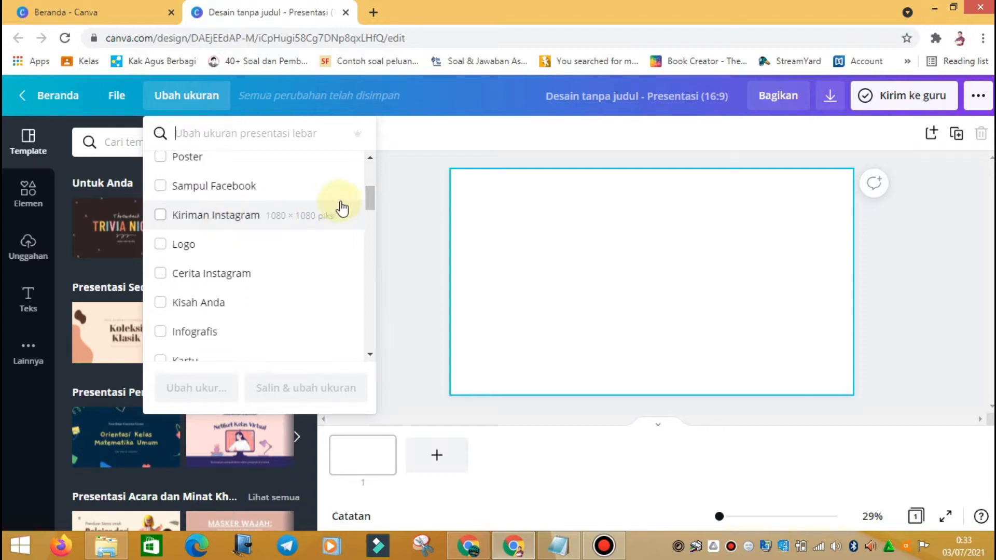
pyautogui.moveTo(369, 196); pyautogui.dragTo(368, 179)
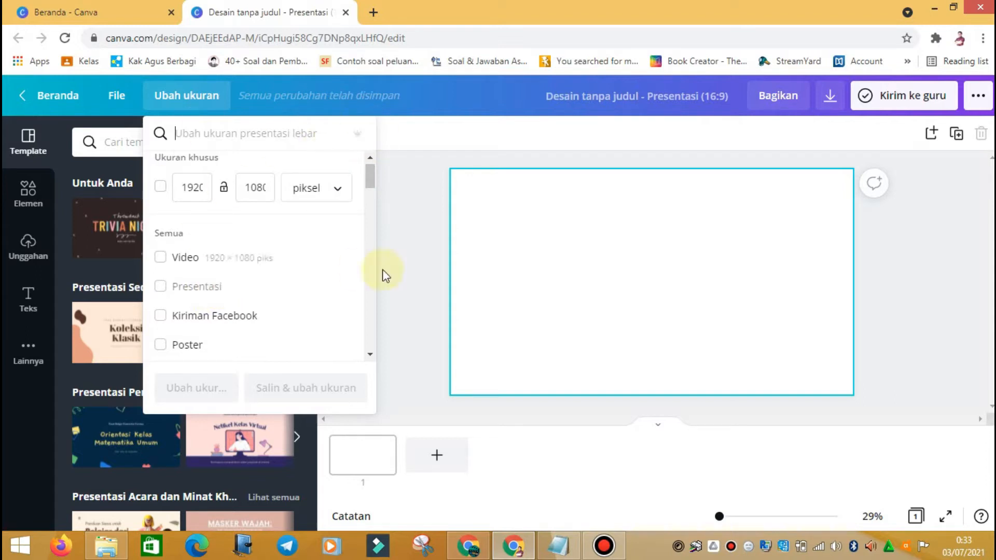
pyautogui.moveTo(369, 180); pyautogui.dragTo(362, 226)
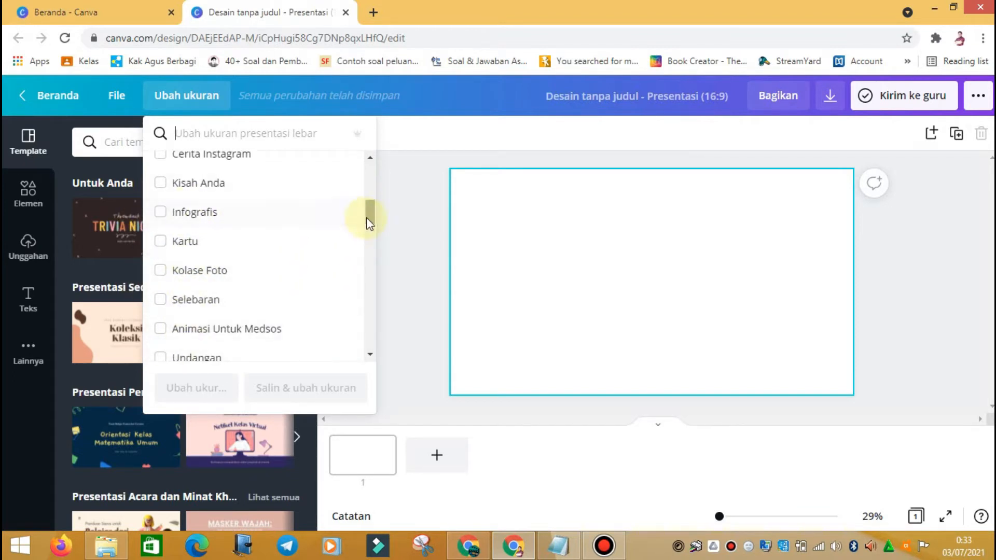
pyautogui.moveTo(370, 213); pyautogui.dragTo(374, 152)
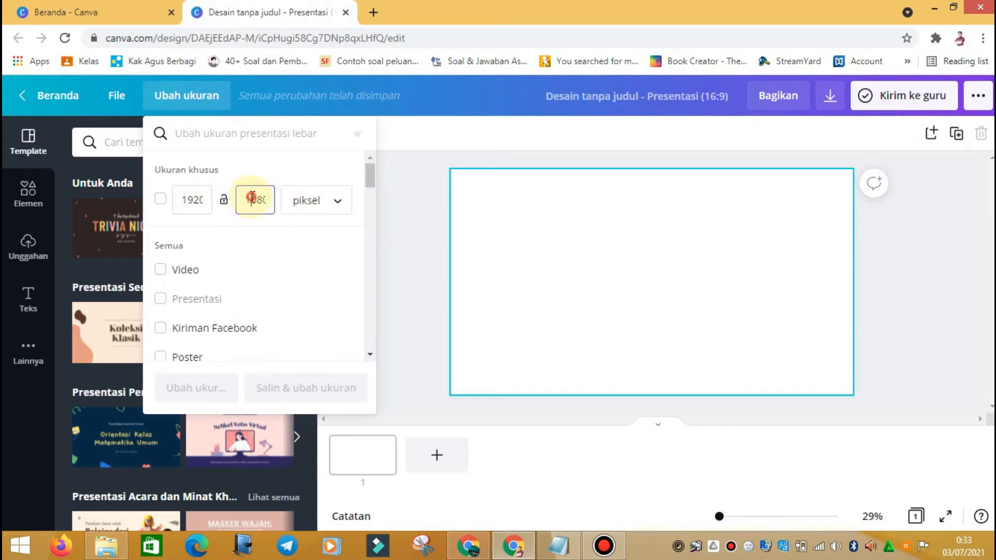
pyautogui.click(338, 201)
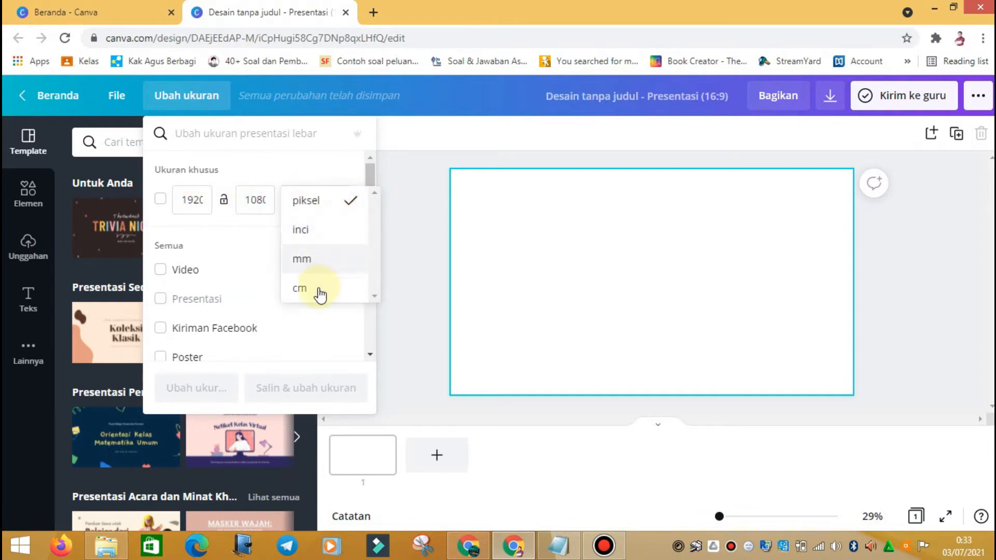
pyautogui.click(367, 173)
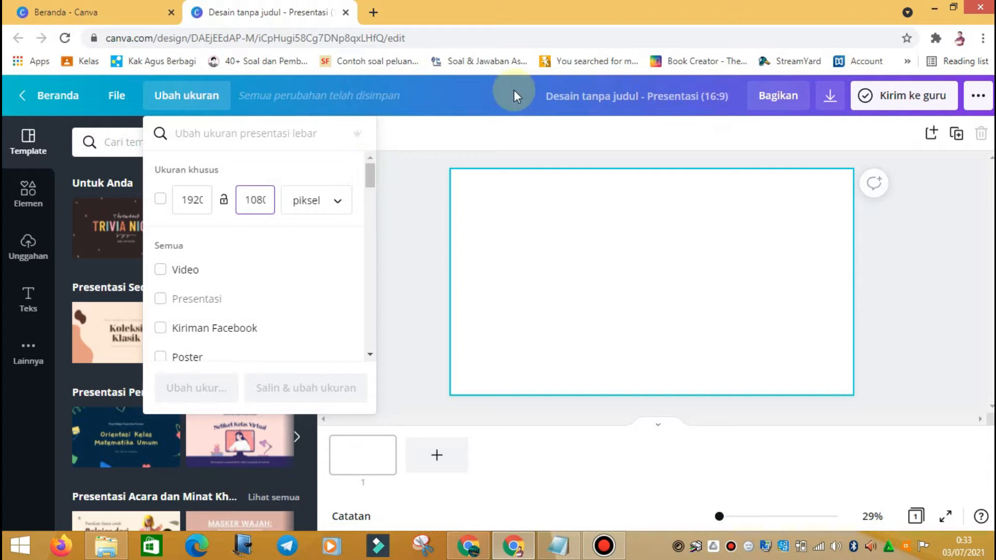
pyautogui.click(585, 101)
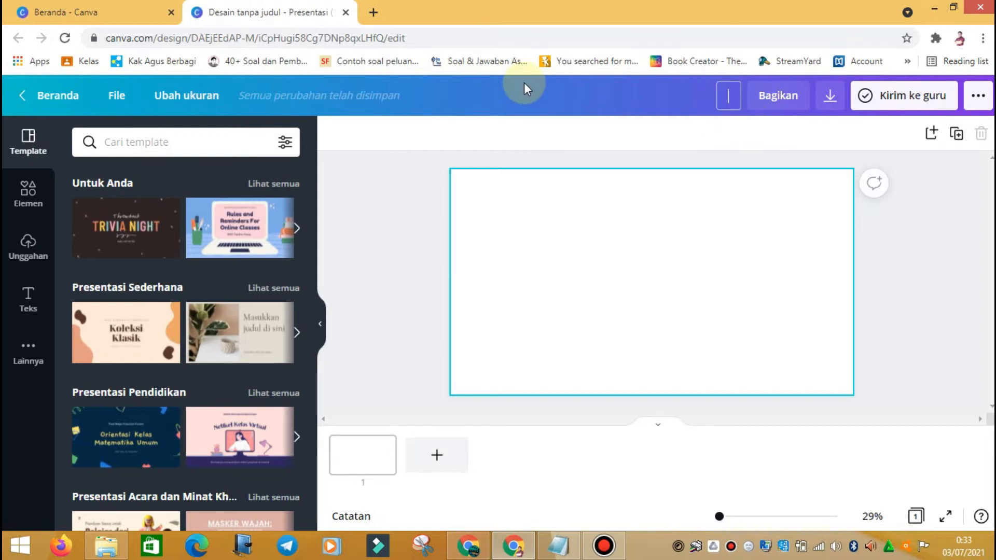
# Step: Rename the design to 'Jarak pada Ruang' in the title box
pyautogui.click(722, 138)
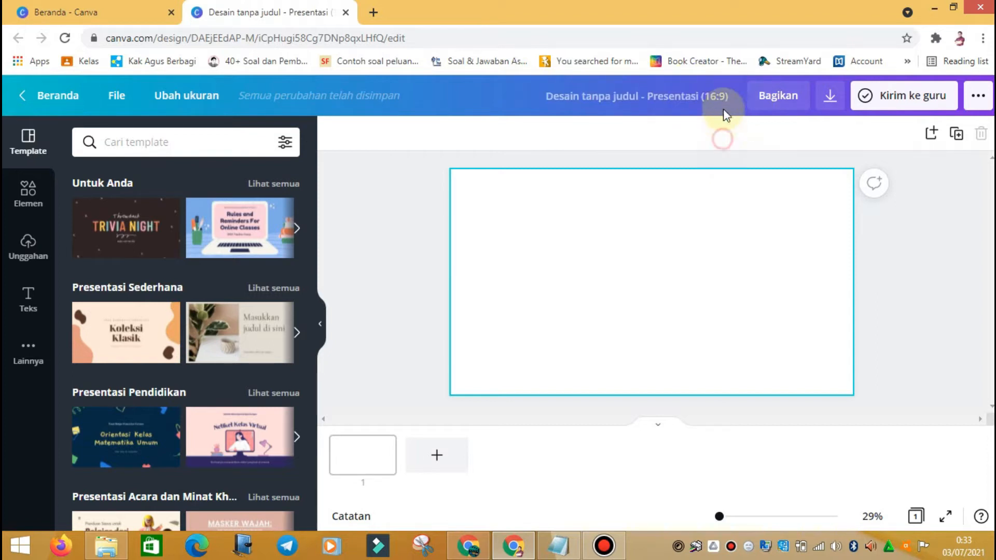
pyautogui.click(724, 97)
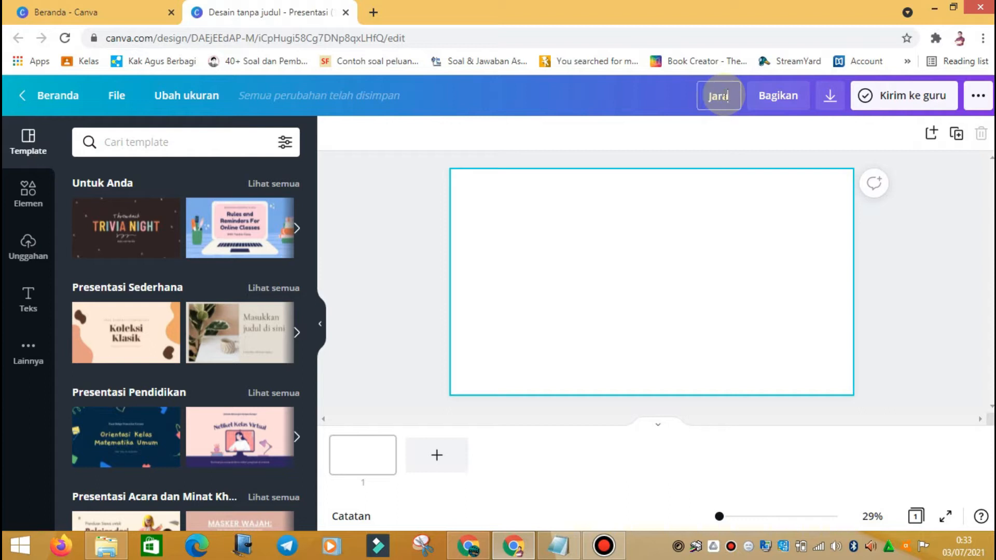
pyautogui.write('Jarak pada Ruang')
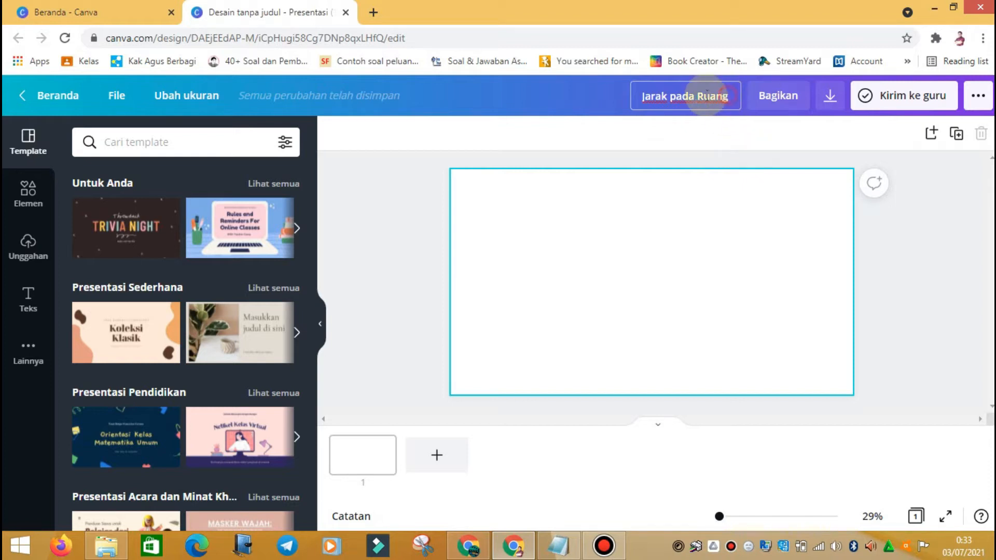
pyautogui.click(669, 98)
pyautogui.click(700, 136)
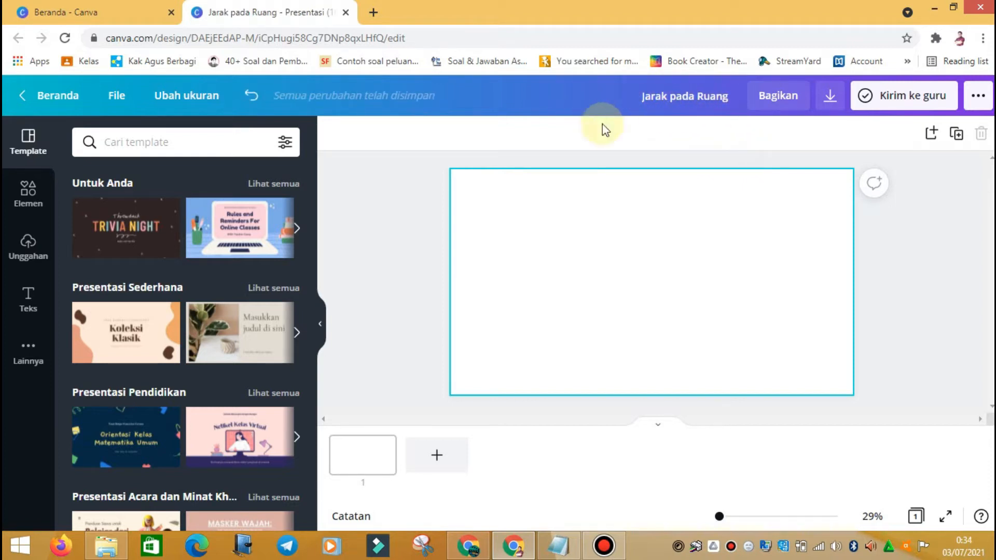
# Step: Glance at the Bagikan sharing options, then bring up the Unduh settings (PNG, 1920 × 1080)
pyautogui.click(778, 99)
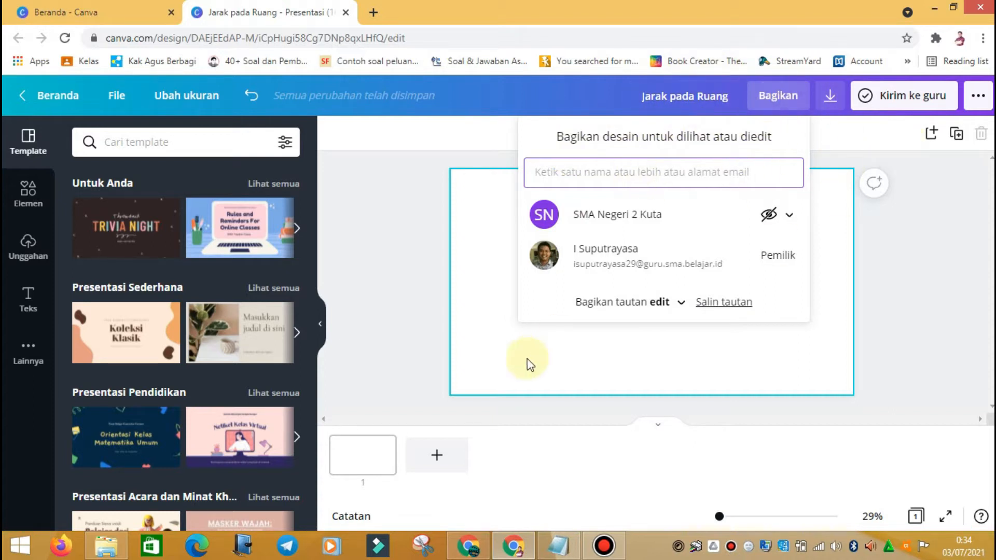
pyautogui.click(778, 97)
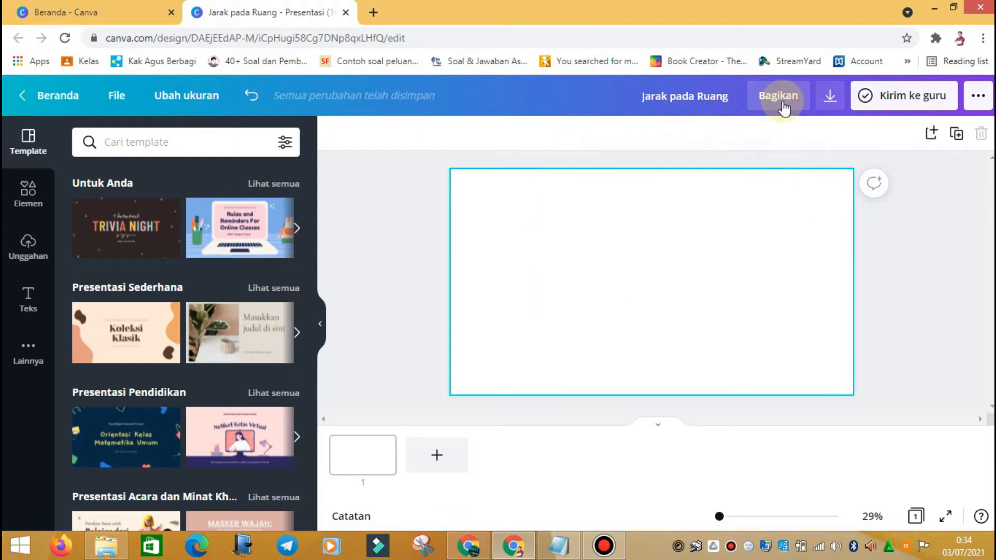
pyautogui.click(832, 99)
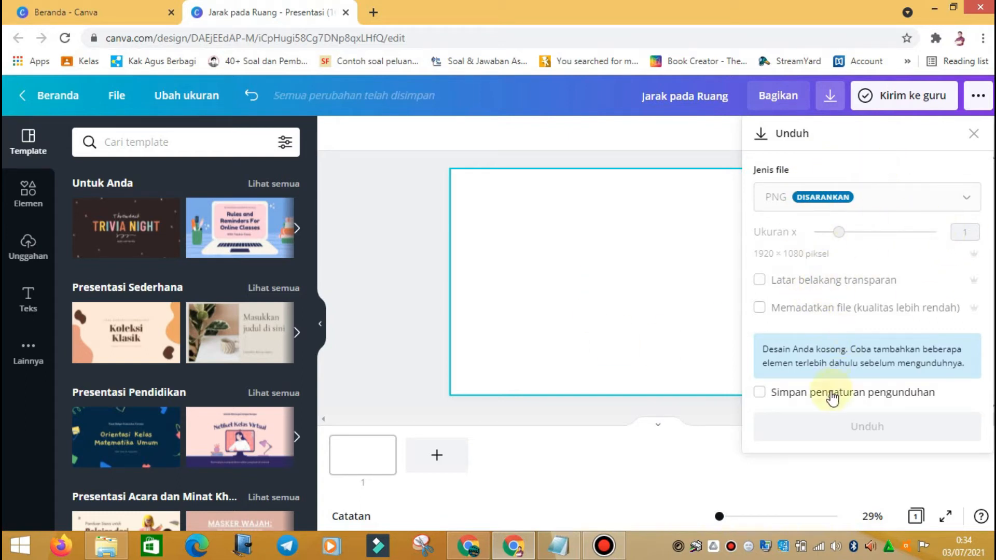
# Step: Close the Unduh download panel
pyautogui.click(831, 98)
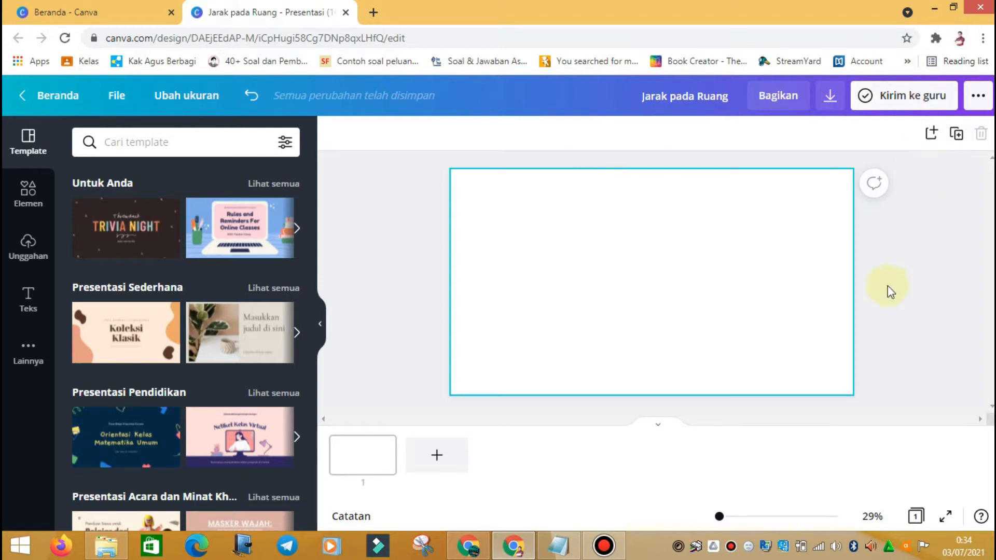
pyautogui.click(979, 102)
pyautogui.scroll(-4, 855, 219)
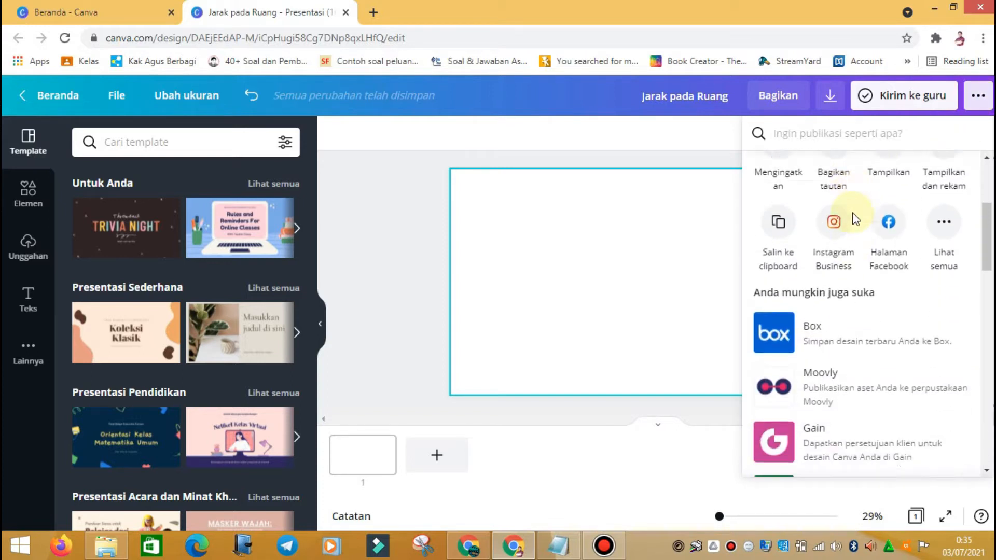
pyautogui.scroll(4, 898, 274)
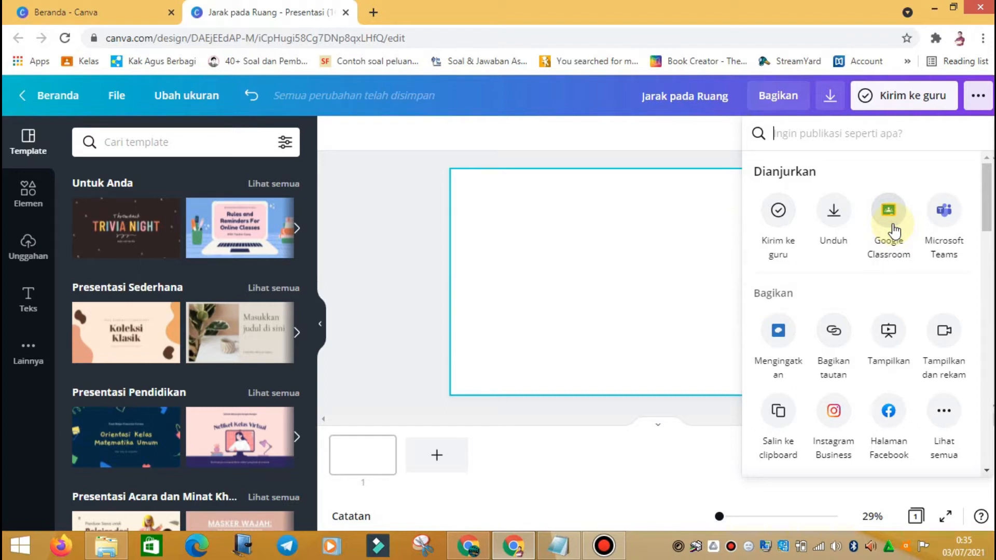
pyautogui.click(980, 98)
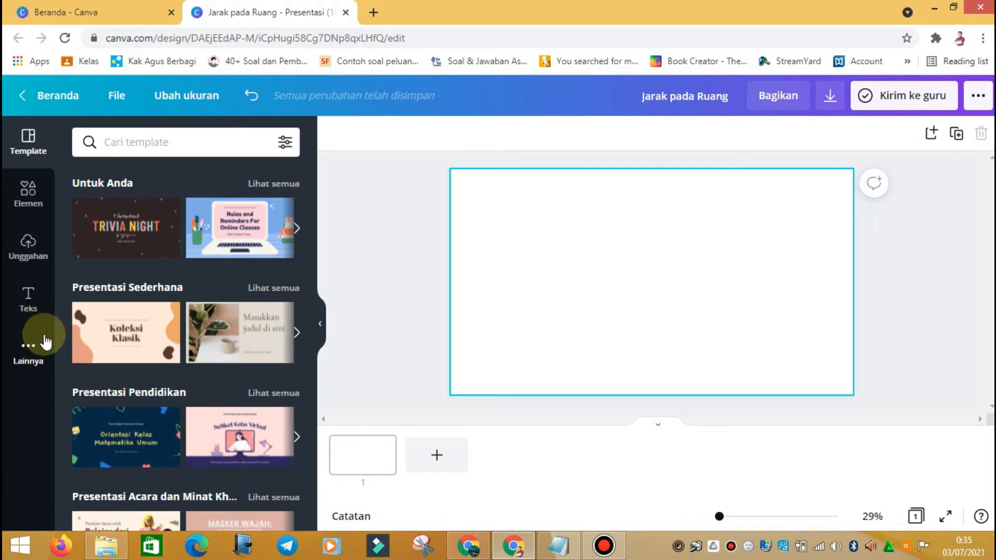
pyautogui.click(29, 351)
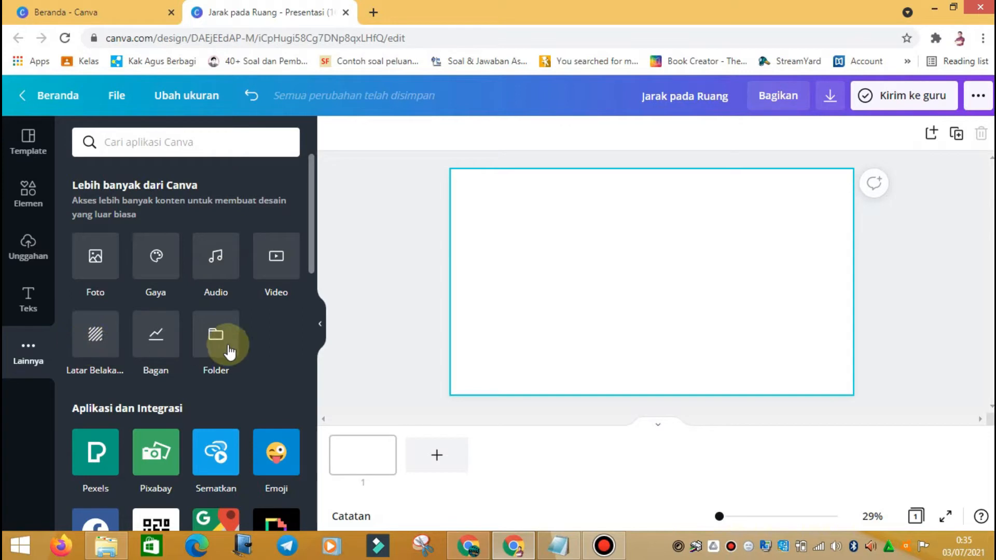
pyautogui.scroll(-4, 238, 331)
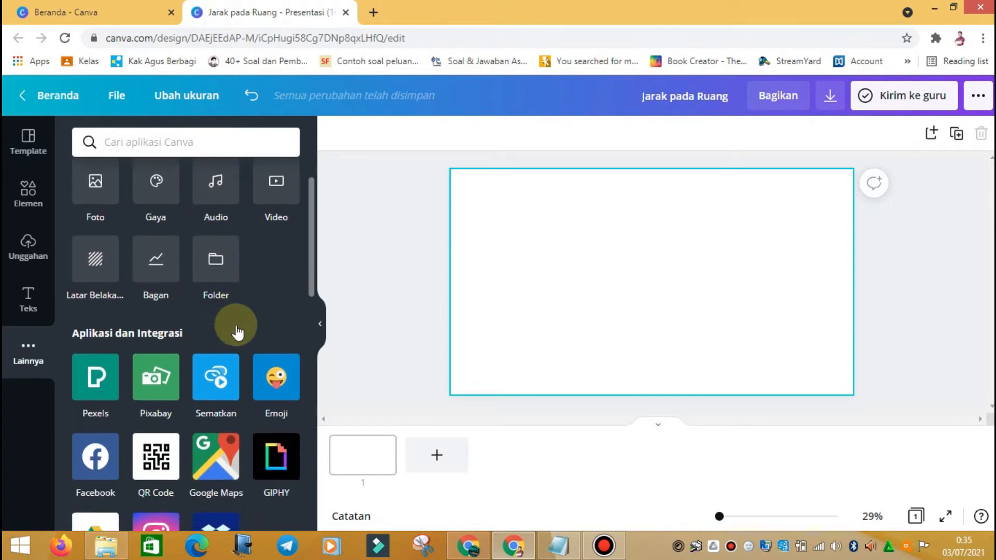
pyautogui.scroll(-3, 236, 330)
pyautogui.scroll(3, 237, 329)
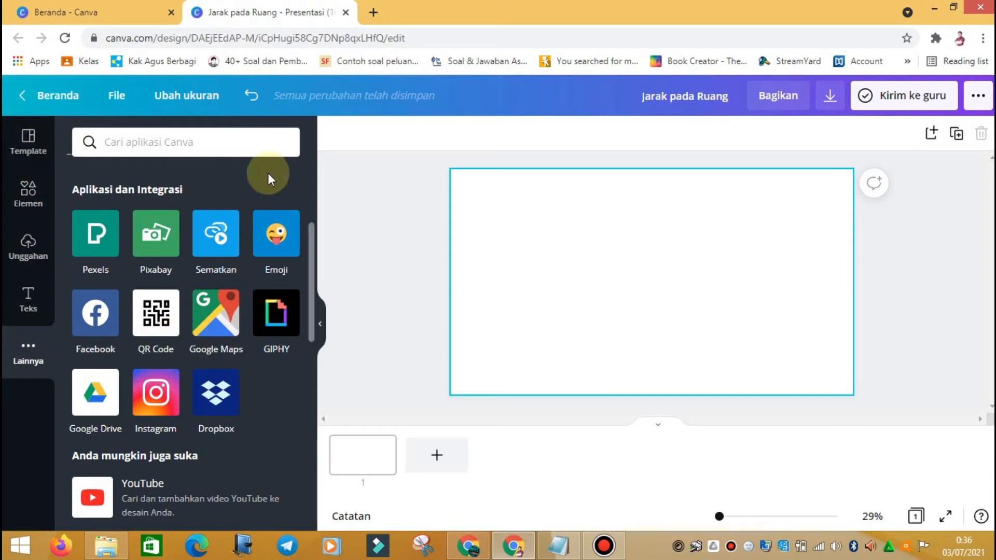
pyautogui.click(37, 149)
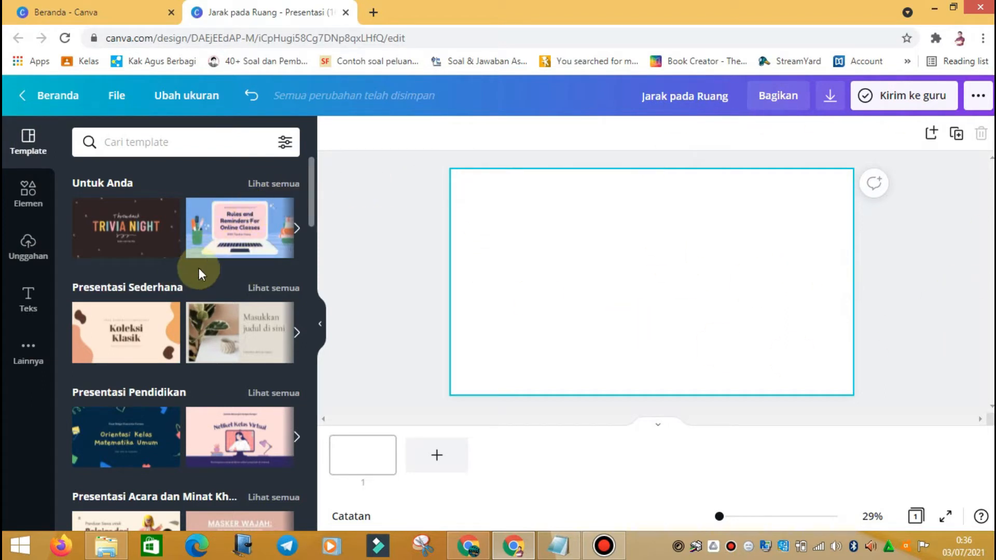
# Step: Scroll through template categories like Presentasi Animasi, Startup and Bisnis, then select the Cari template box
pyautogui.scroll(-4, 200, 274)
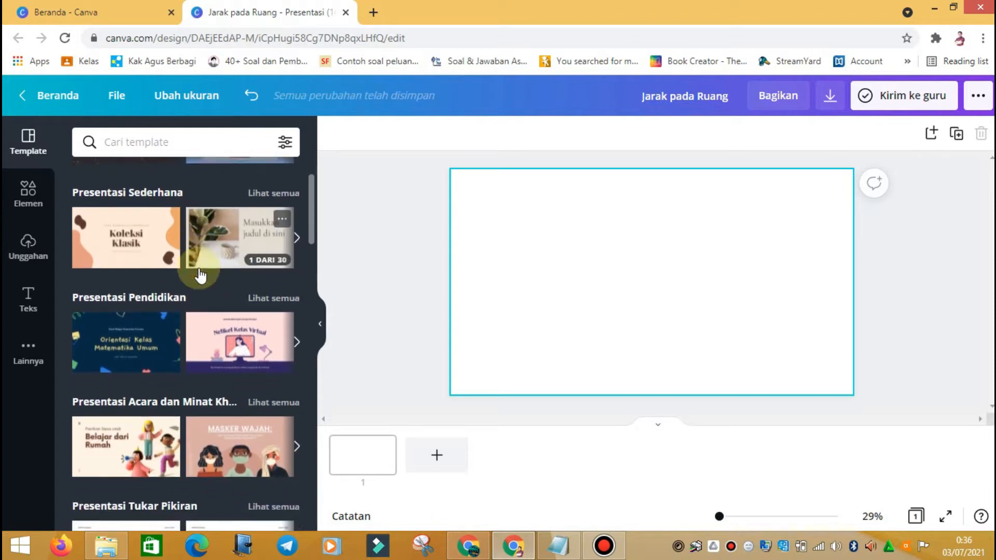
pyautogui.scroll(-7, 199, 274)
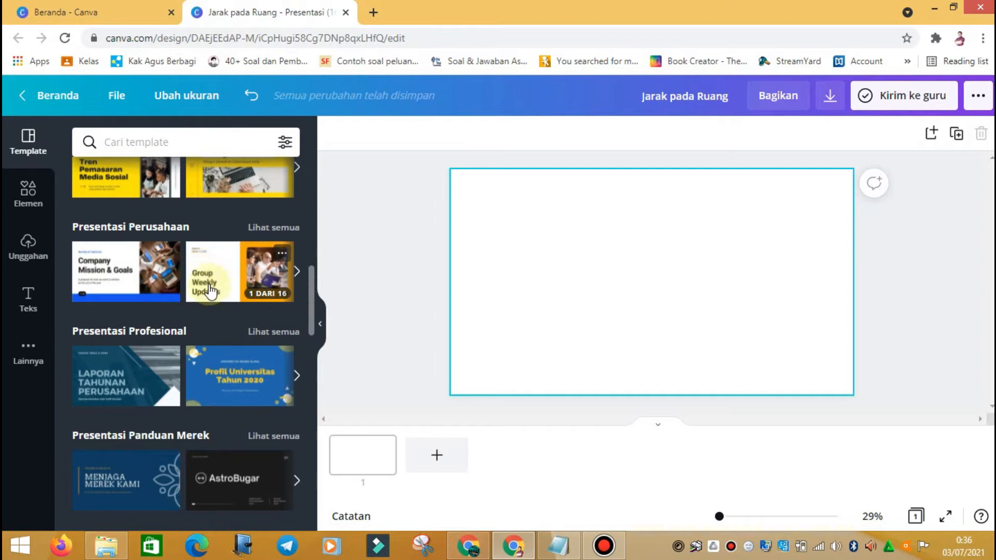
pyautogui.scroll(-3, 210, 291)
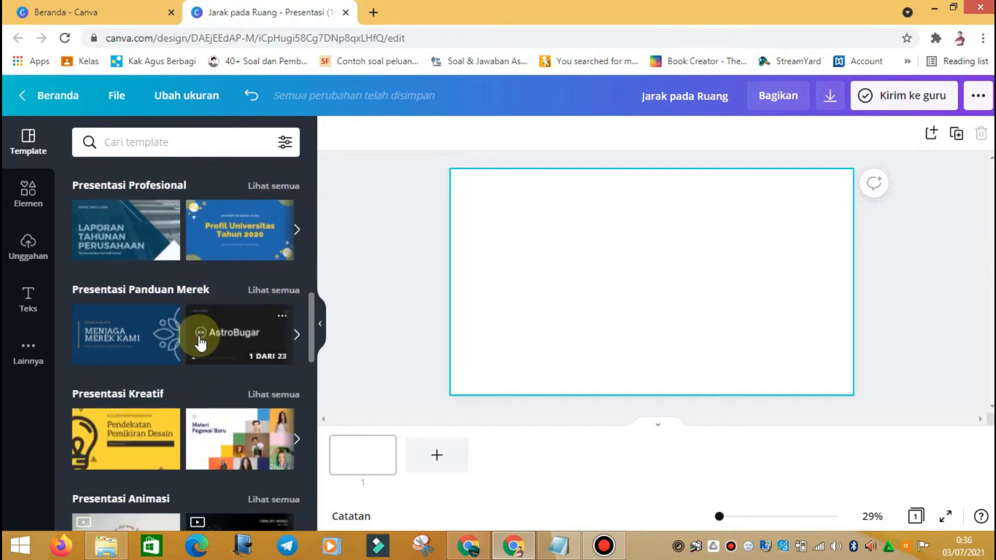
pyautogui.scroll(9, 200, 342)
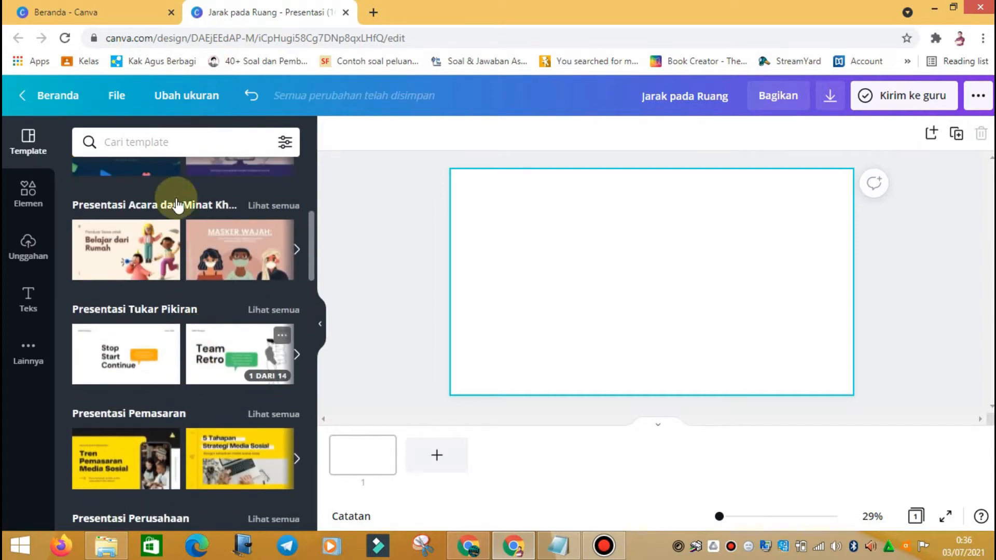
pyautogui.scroll(-6, 170, 183)
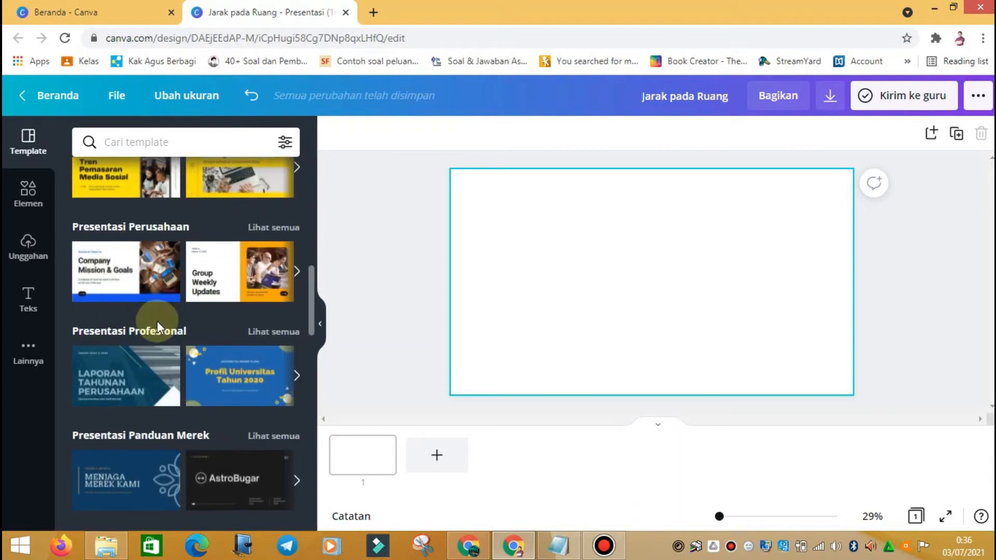
pyautogui.scroll(-9, 157, 322)
pyautogui.scroll(-3, 158, 327)
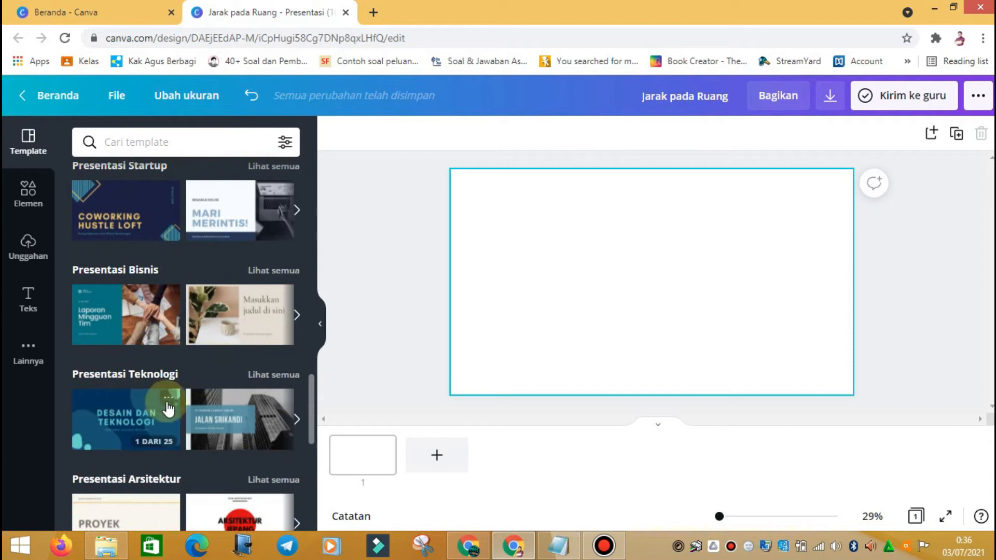
pyautogui.scroll(-6, 168, 409)
pyautogui.scroll(-5, 159, 402)
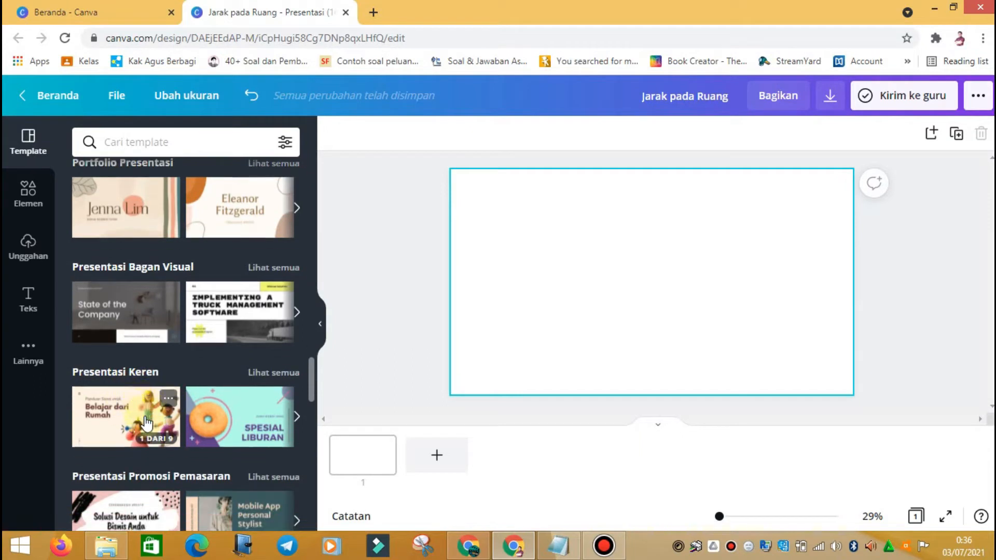
pyautogui.scroll(-4, 138, 410)
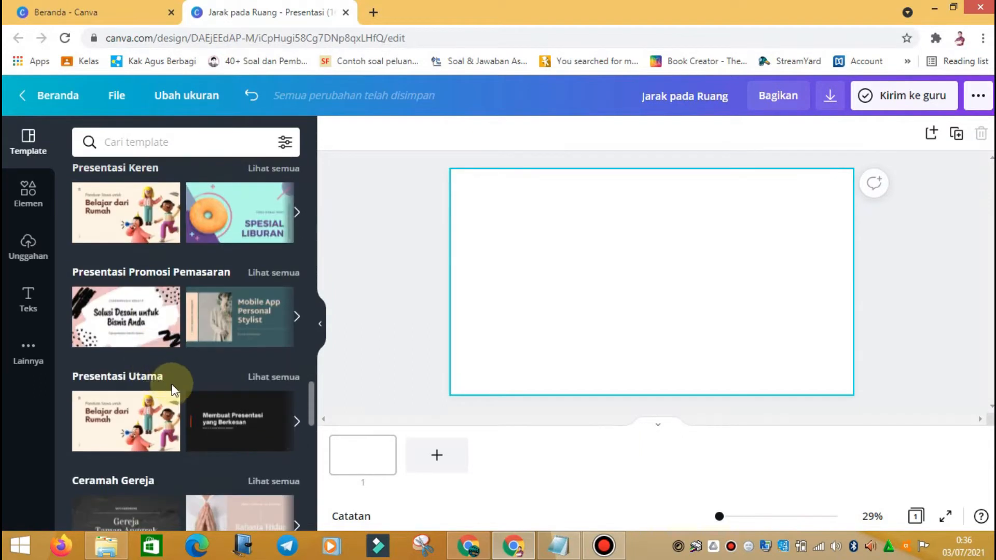
pyautogui.scroll(15, 153, 384)
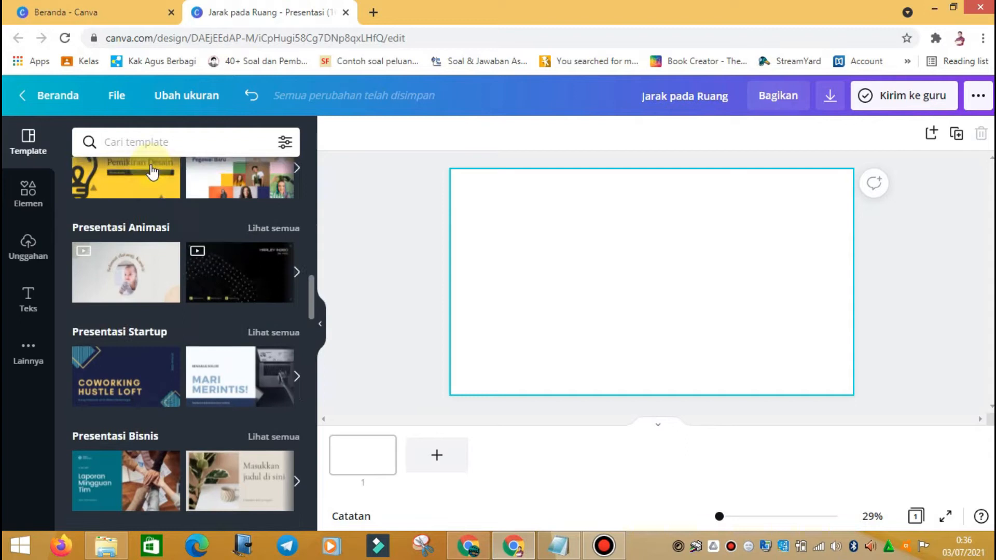
pyautogui.click(173, 142)
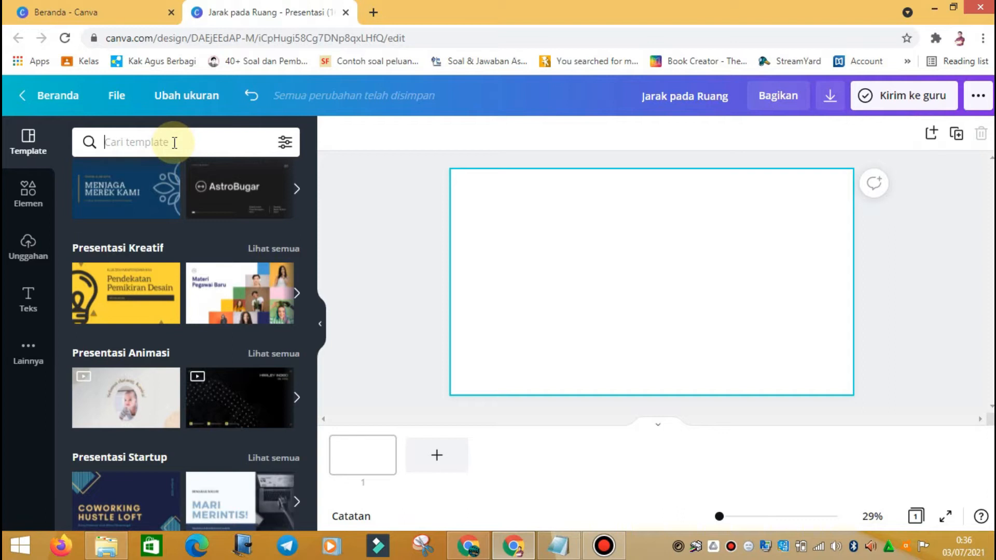
# Step: Search the templates for 'matema' and scroll through the mathematics results
pyautogui.write('pe')
pyautogui.press('BackSpace')
pyautogui.press('BackSpace')
pyautogui.write('m')
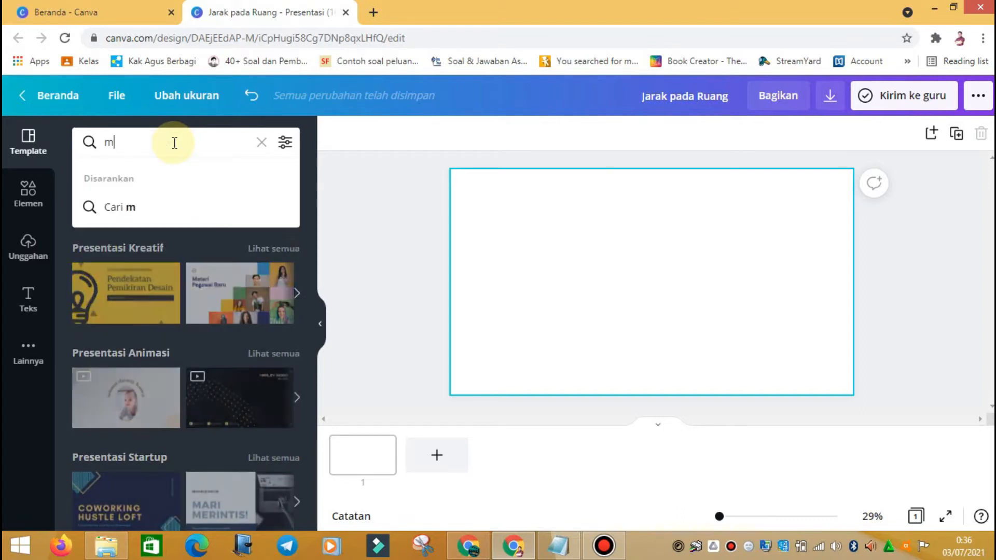
pyautogui.write('atematika')
pyautogui.press('Return')
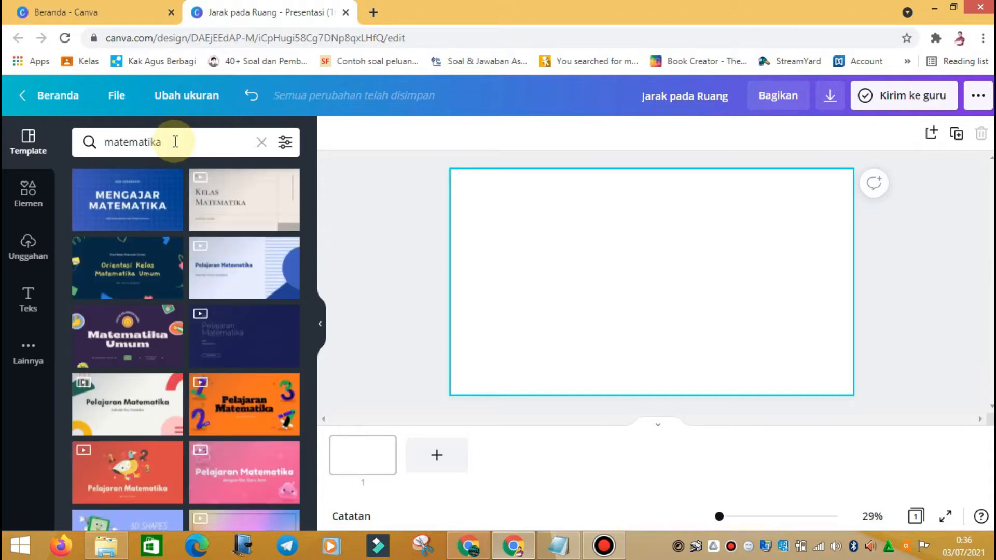
pyautogui.scroll(-3, 145, 337)
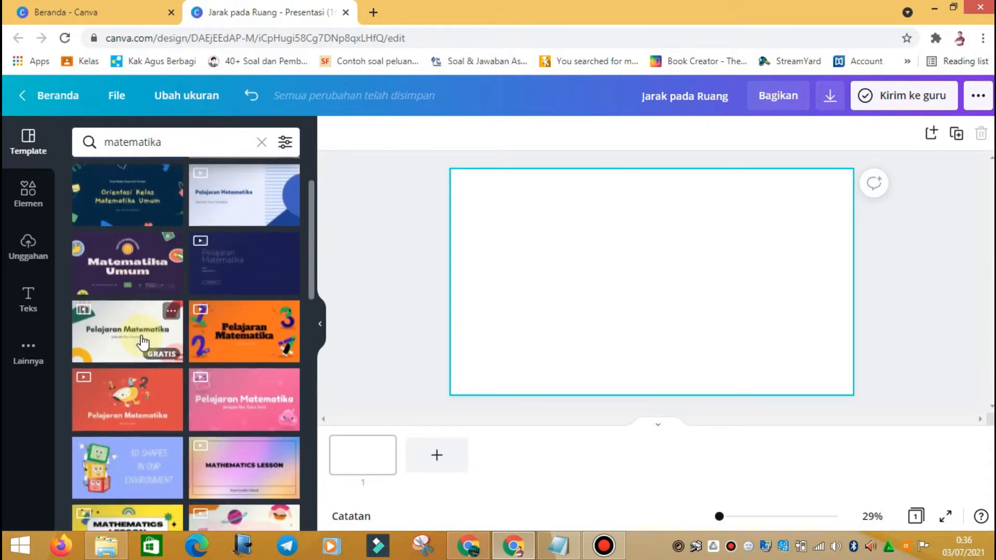
pyautogui.scroll(-5, 135, 331)
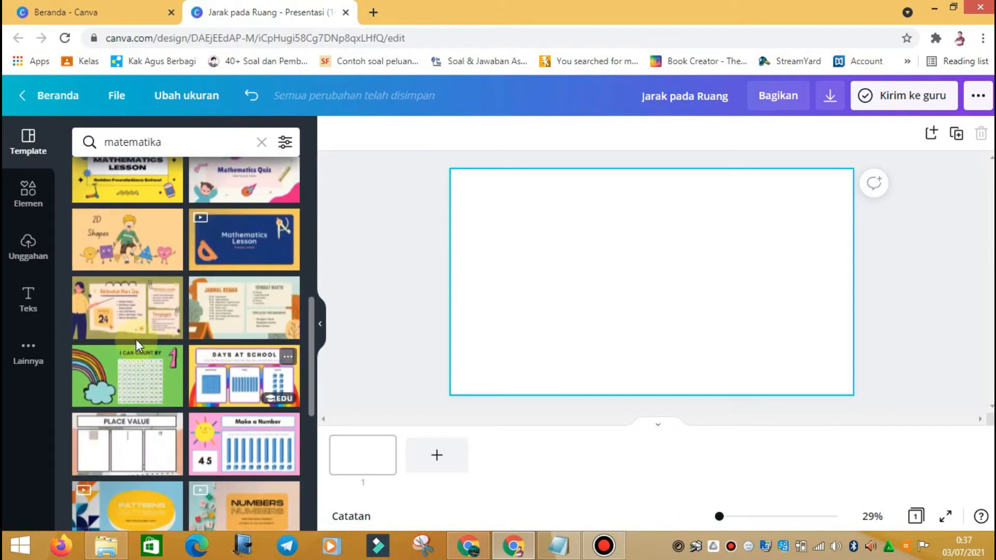
pyautogui.scroll(-3, 225, 383)
pyautogui.scroll(-8, 131, 395)
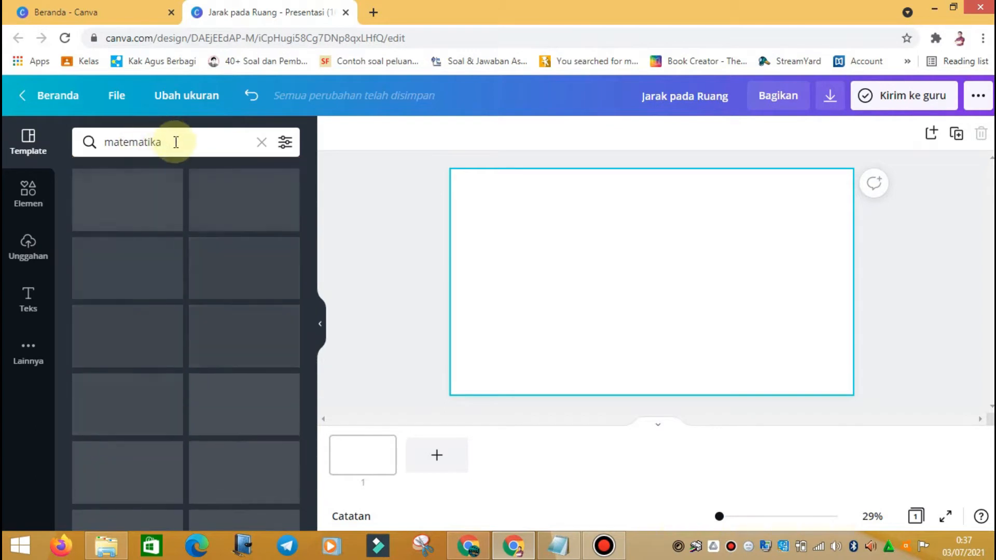
# Step: Try template searches for 'biologi', 'kimia' and 'seni bu' in turn
pyautogui.moveTo(174, 140); pyautogui.dragTo(68, 139)
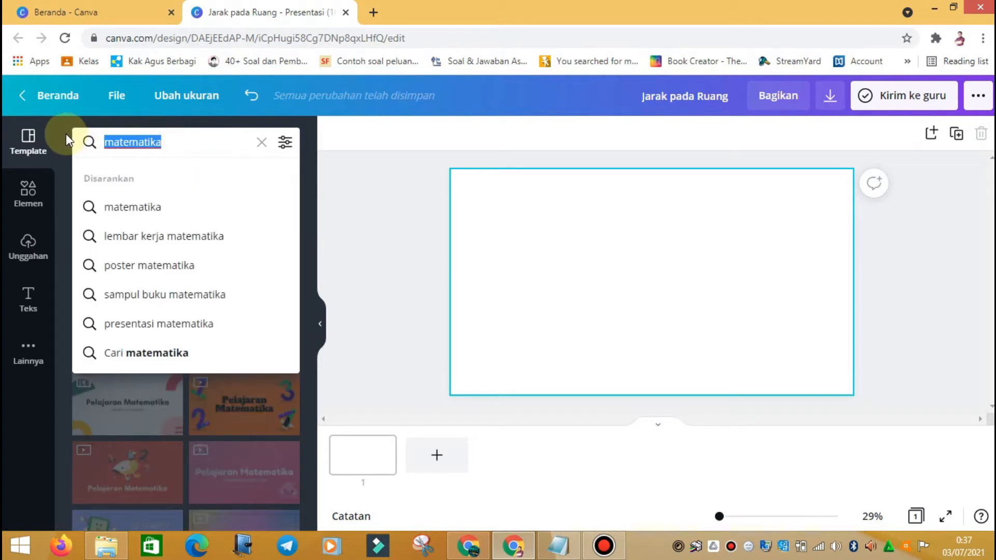
pyautogui.write('biologi')
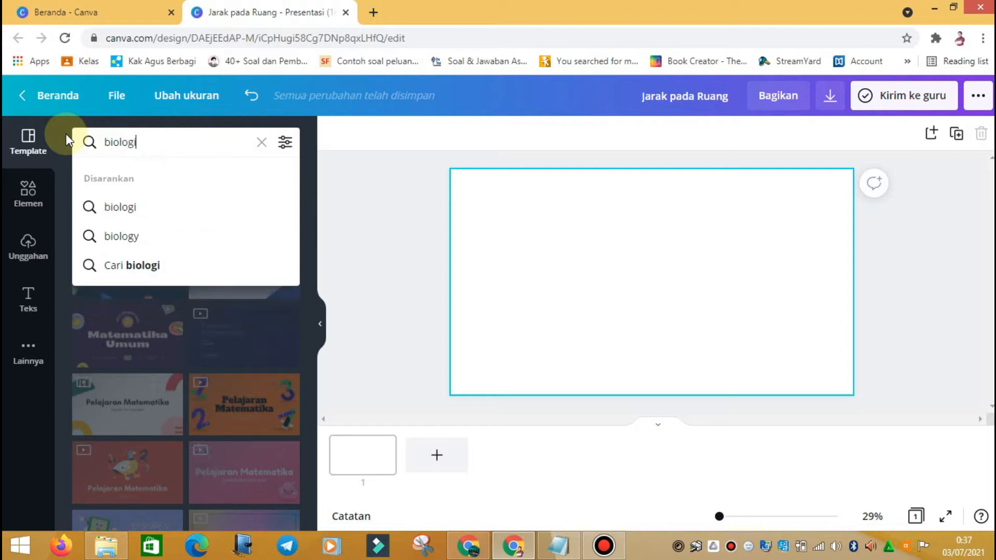
pyautogui.press('Return')
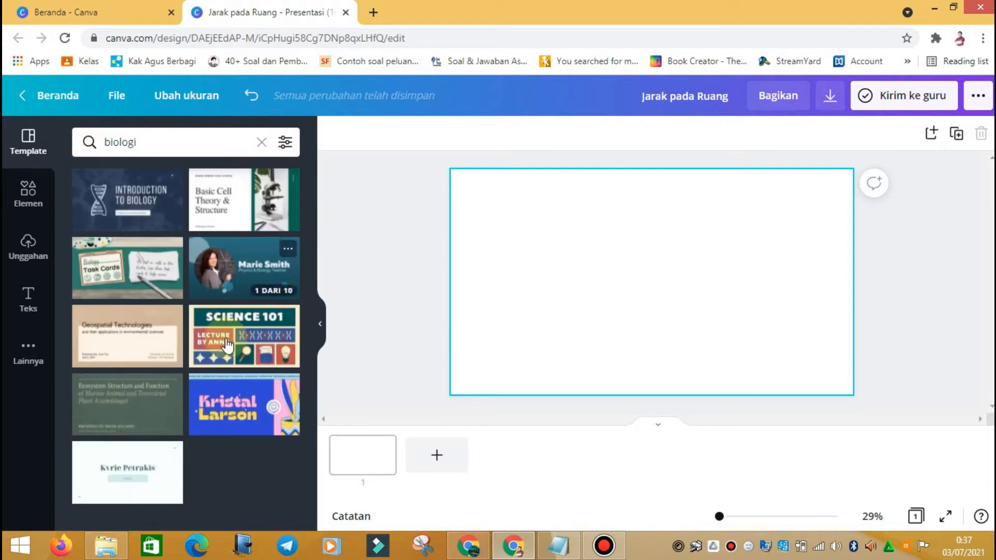
pyautogui.click(166, 142)
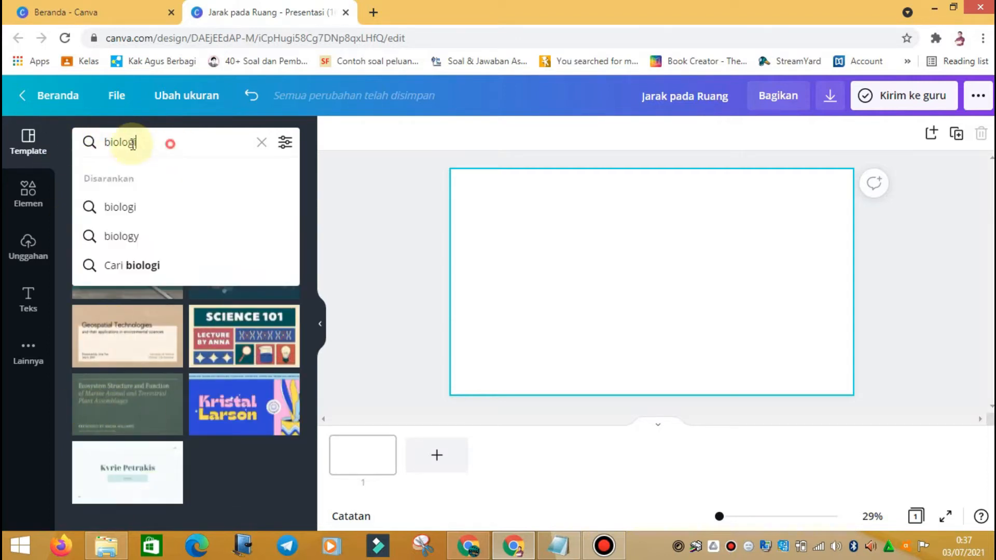
pyautogui.moveTo(166, 142); pyautogui.dragTo(89, 138)
pyautogui.write('kimia')
pyautogui.press('Return')
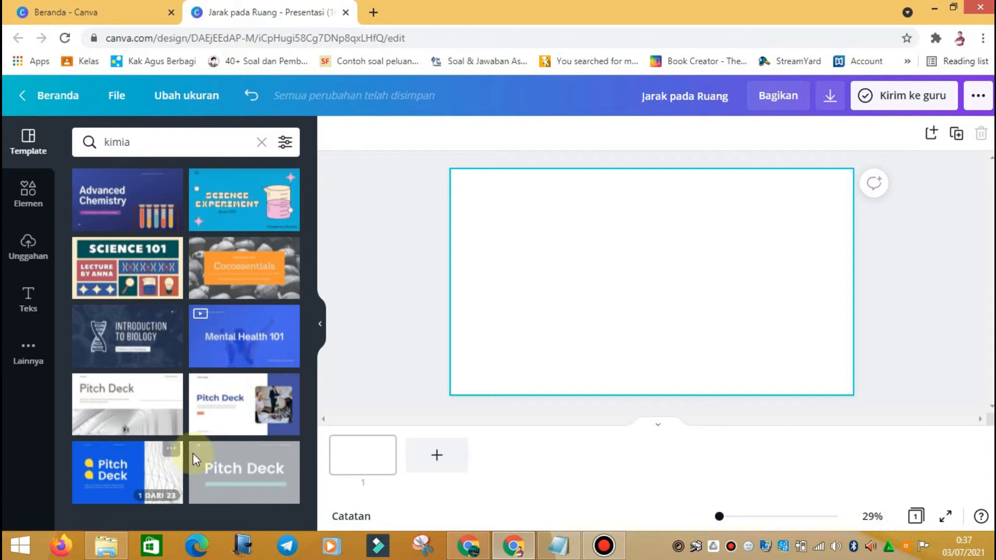
pyautogui.click(178, 137)
pyautogui.write('s')
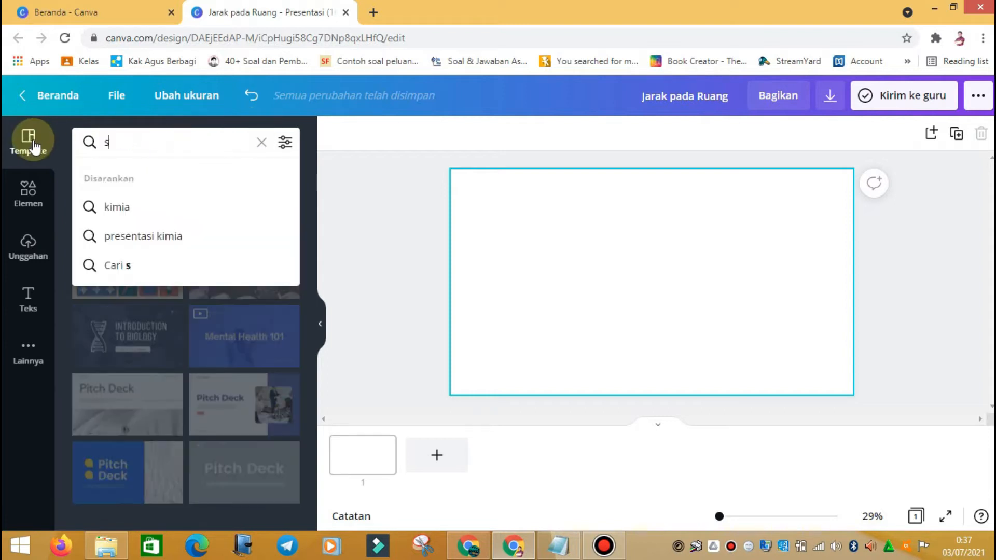
pyautogui.write('eni budaya')
pyautogui.press('Return')
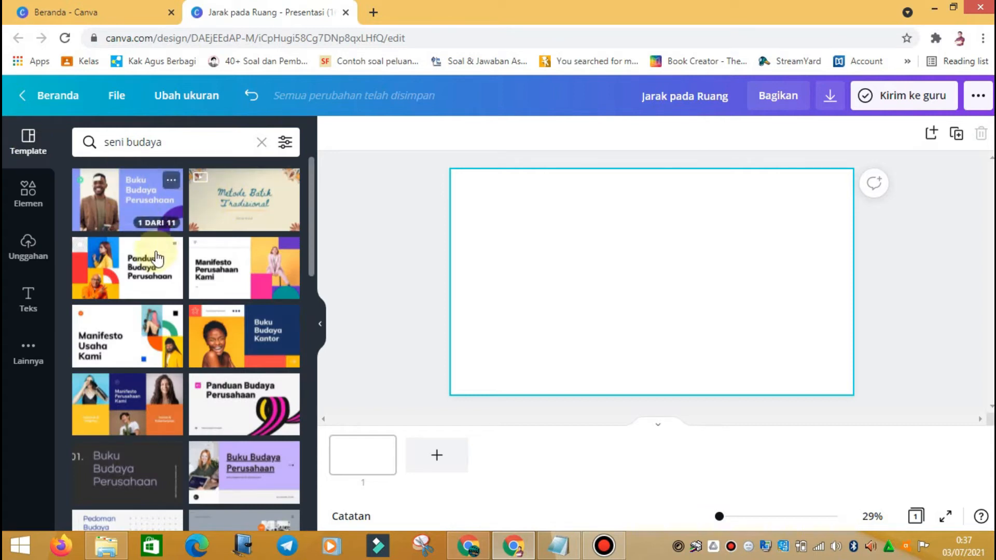
pyautogui.scroll(-3, 217, 324)
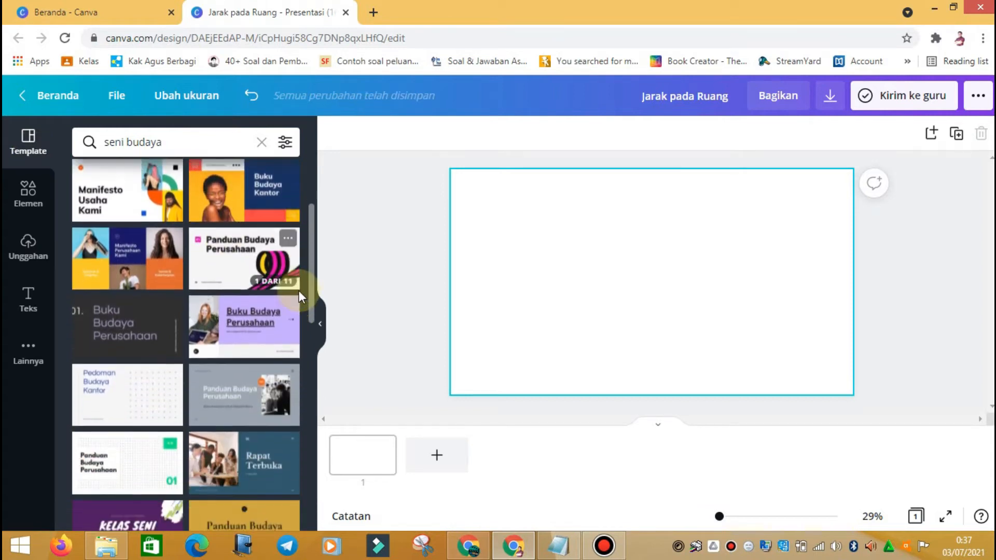
pyautogui.scroll(-3, 102, 309)
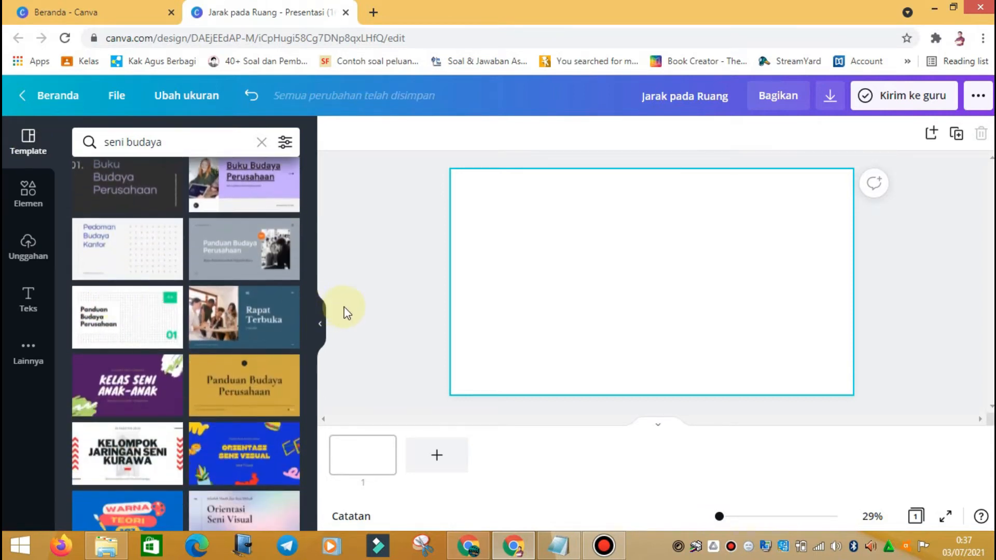
pyautogui.scroll(-6, 227, 246)
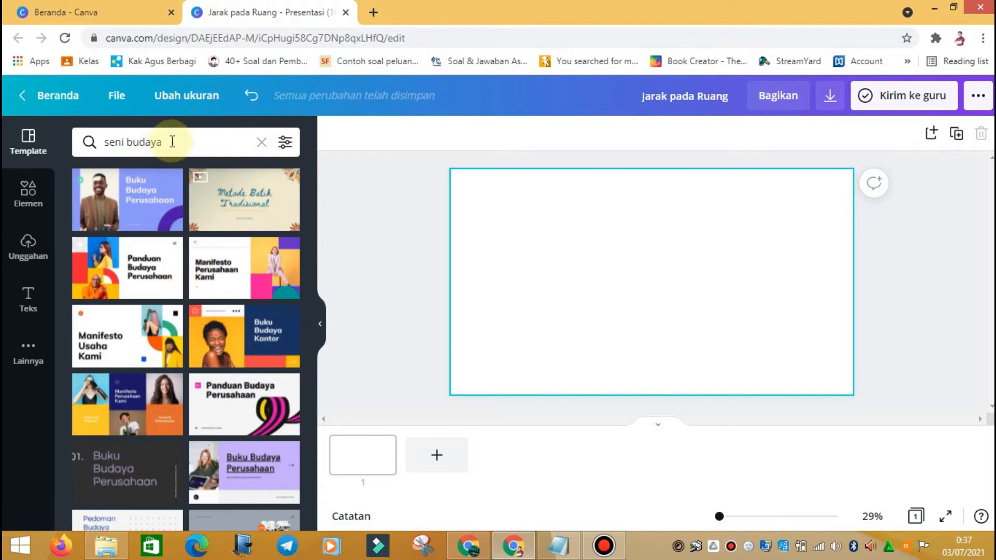
# Step: Search 'matematika' again and open the Real World 3D Shapes Mathematics Quiz template's pages
pyautogui.click(172, 141)
pyautogui.write('matem')
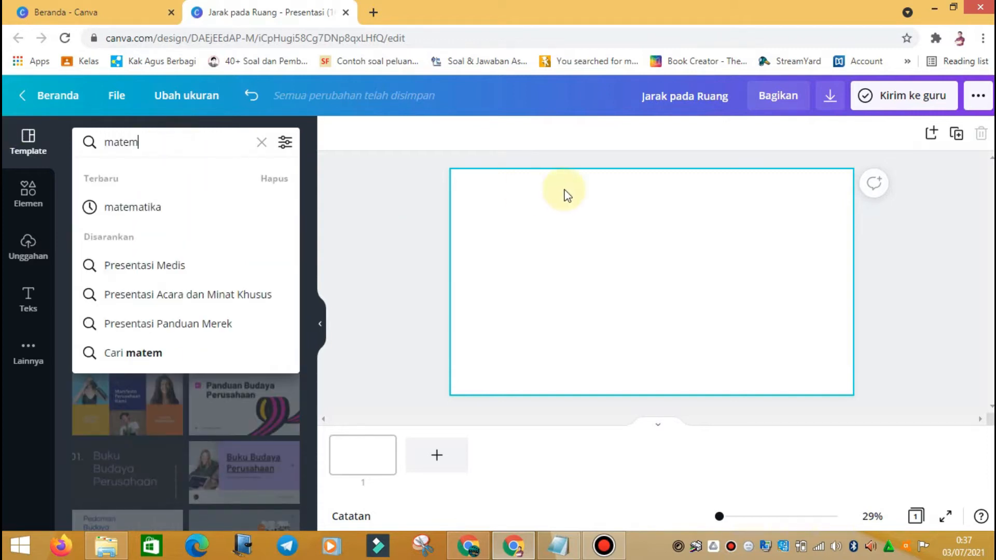
pyautogui.write('atika')
pyautogui.press('Return')
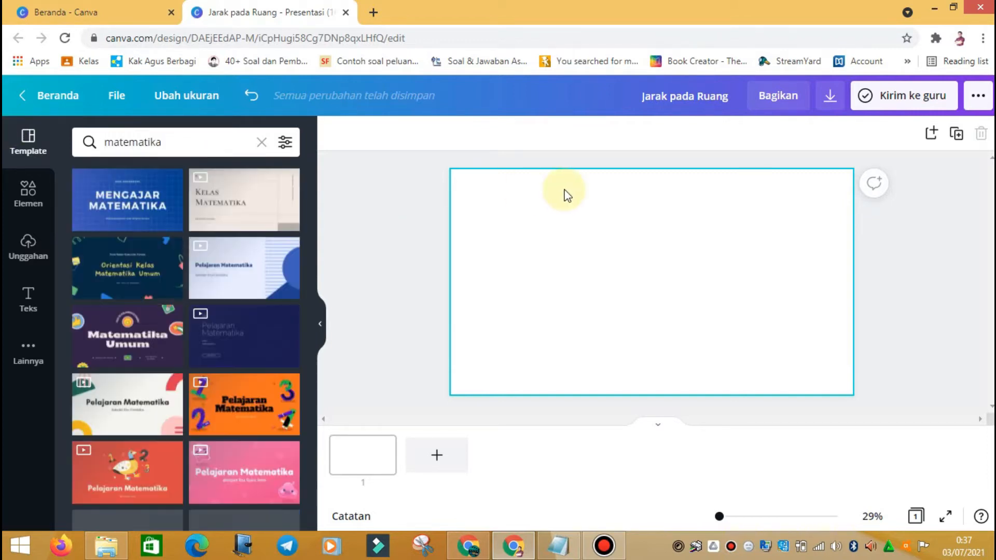
pyautogui.scroll(-5, 203, 257)
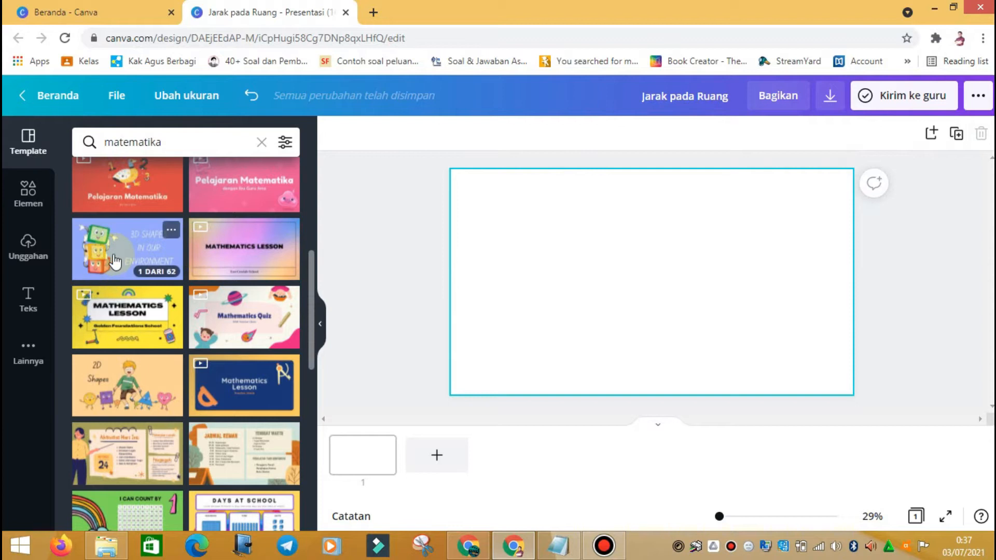
pyautogui.scroll(-6, 115, 262)
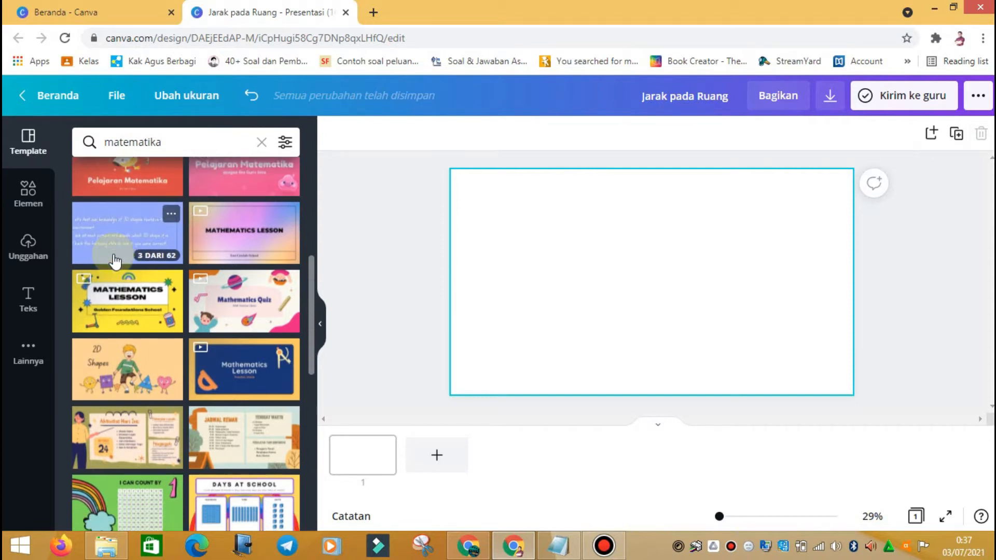
pyautogui.scroll(-6, 115, 262)
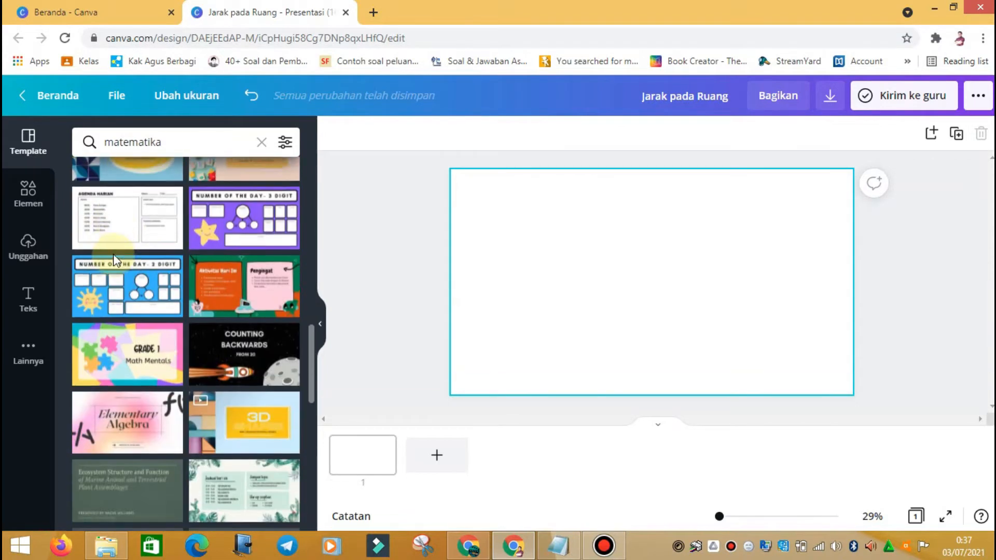
pyautogui.scroll(2, 113, 261)
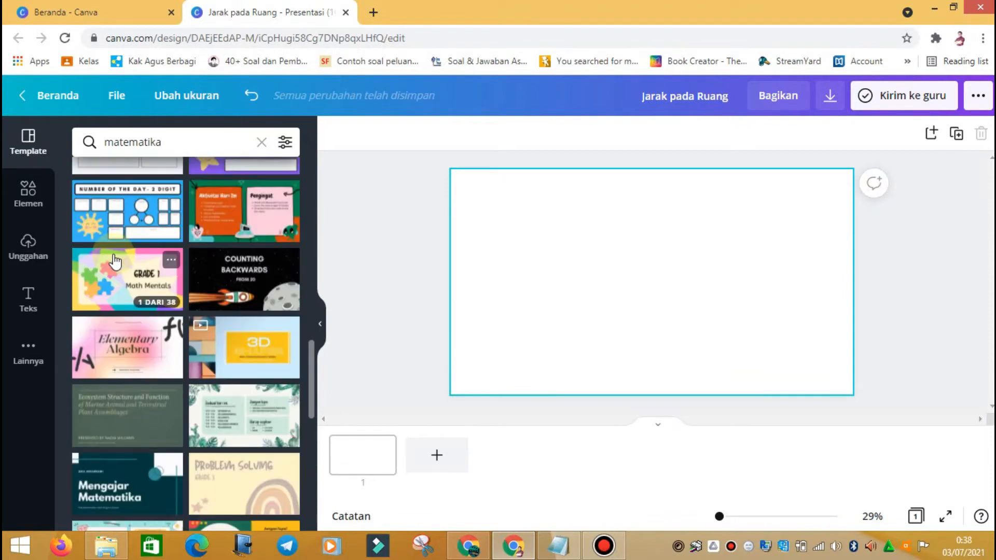
pyautogui.scroll(-3, 115, 262)
pyautogui.scroll(15, 114, 258)
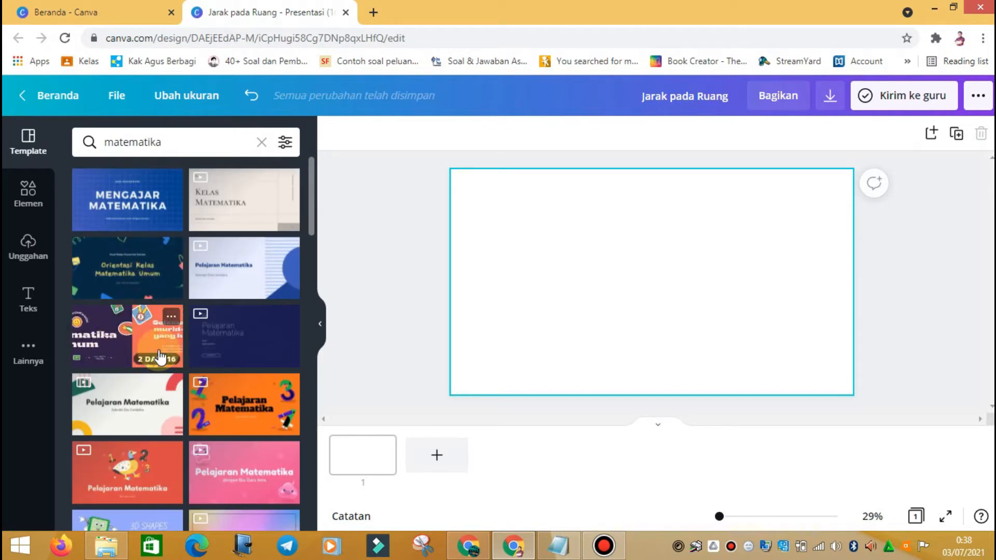
pyautogui.scroll(-4, 160, 357)
pyautogui.click(127, 323)
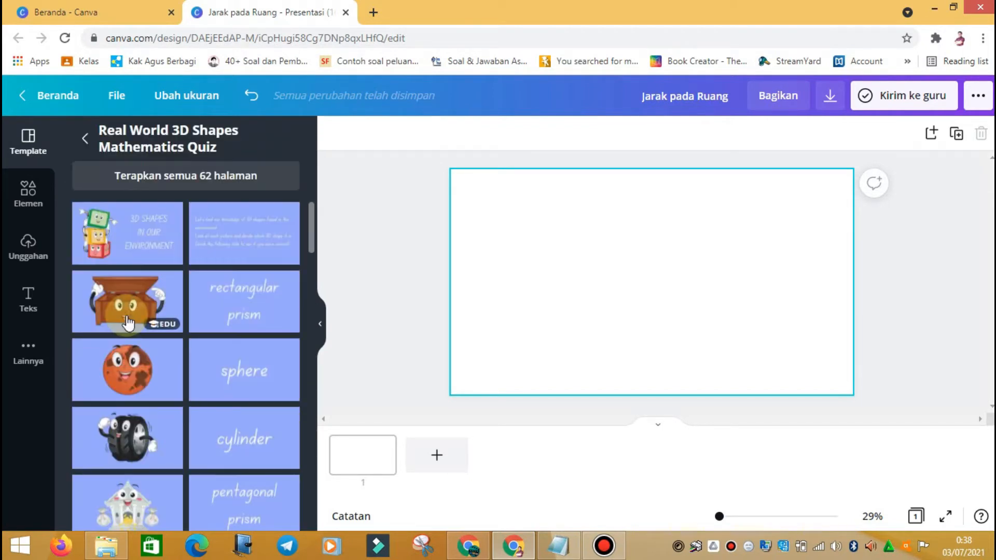
# Step: Apply the quiz template's 3D Shapes title page to the blank slide
pyautogui.click(162, 240)
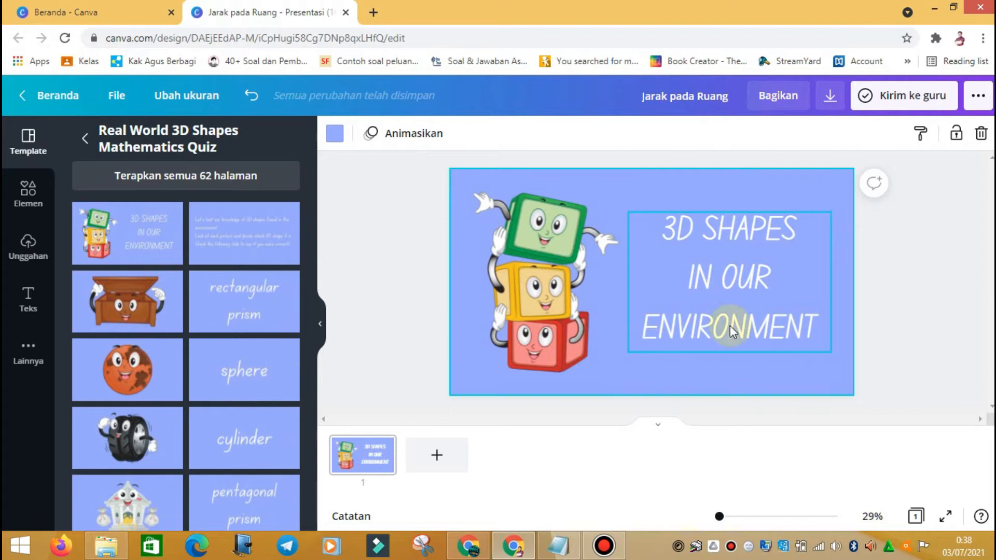
pyautogui.scroll(-10, 168, 266)
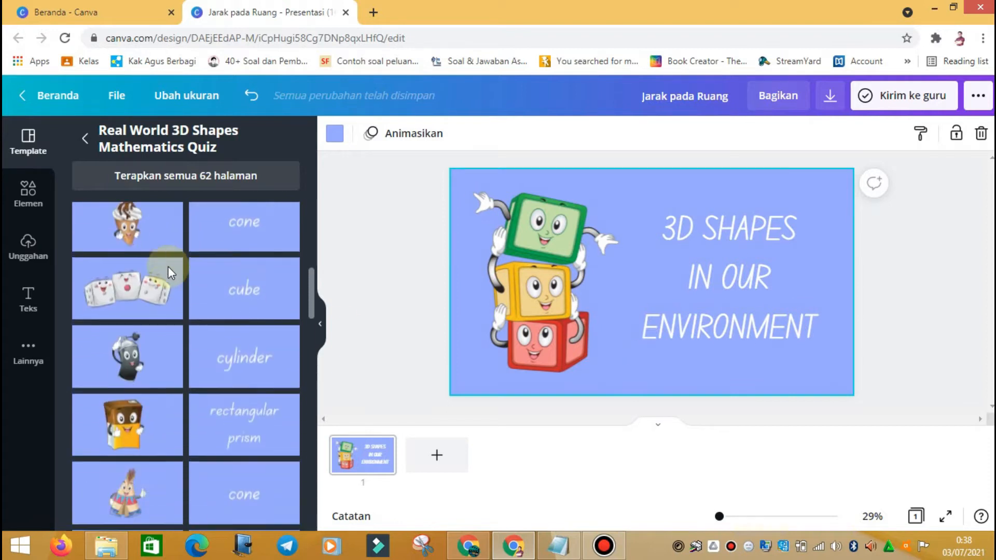
pyautogui.scroll(-8, 170, 274)
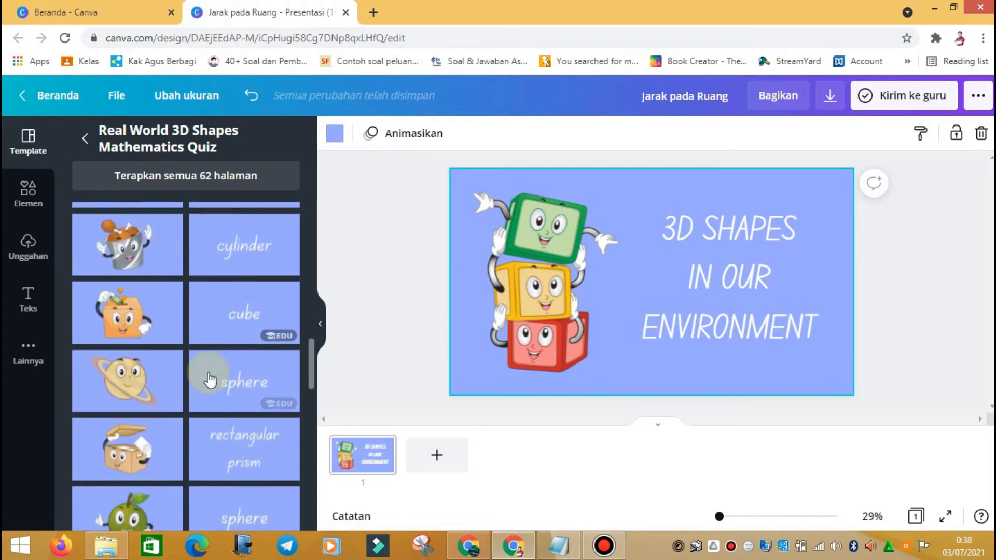
pyautogui.scroll(15, 201, 373)
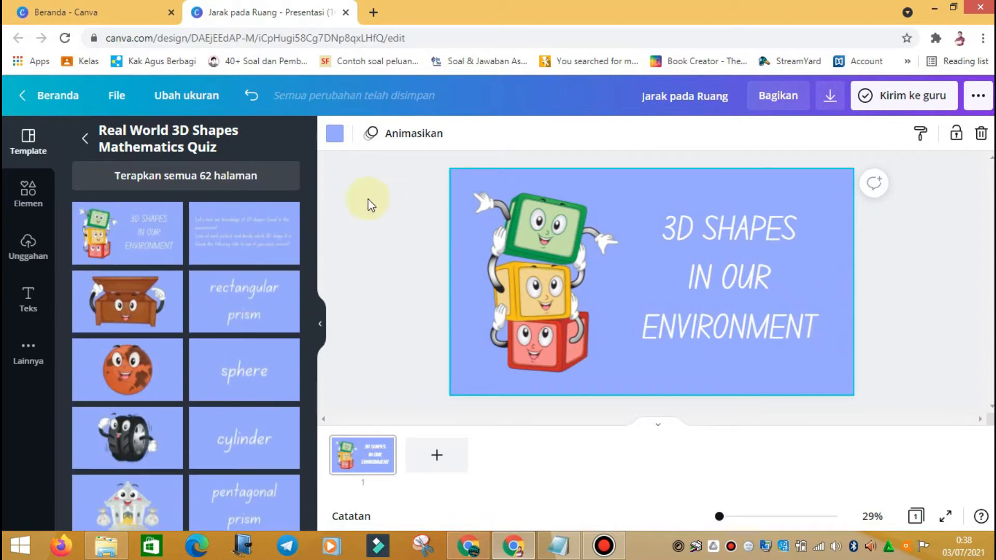
# Step: Return to the matematika results and open the 3D Shapes in the Environment template
pyautogui.click(85, 136)
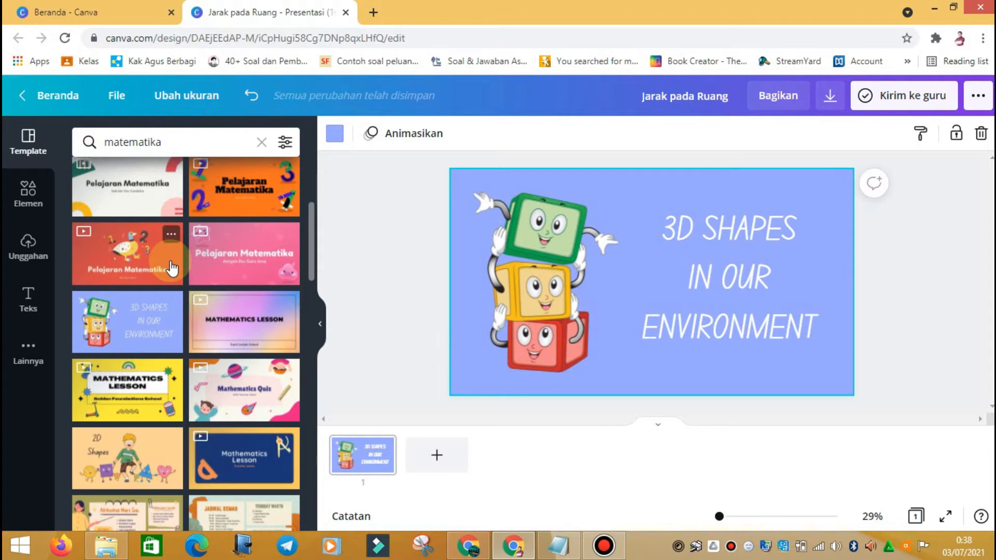
pyautogui.scroll(-2, 171, 268)
pyautogui.scroll(-2, 171, 268)
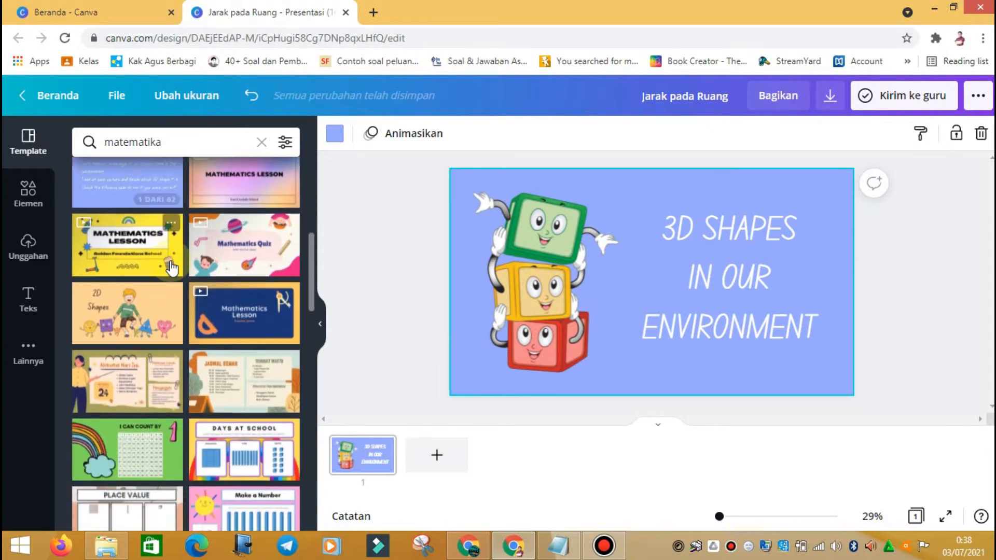
pyautogui.scroll(-8, 172, 268)
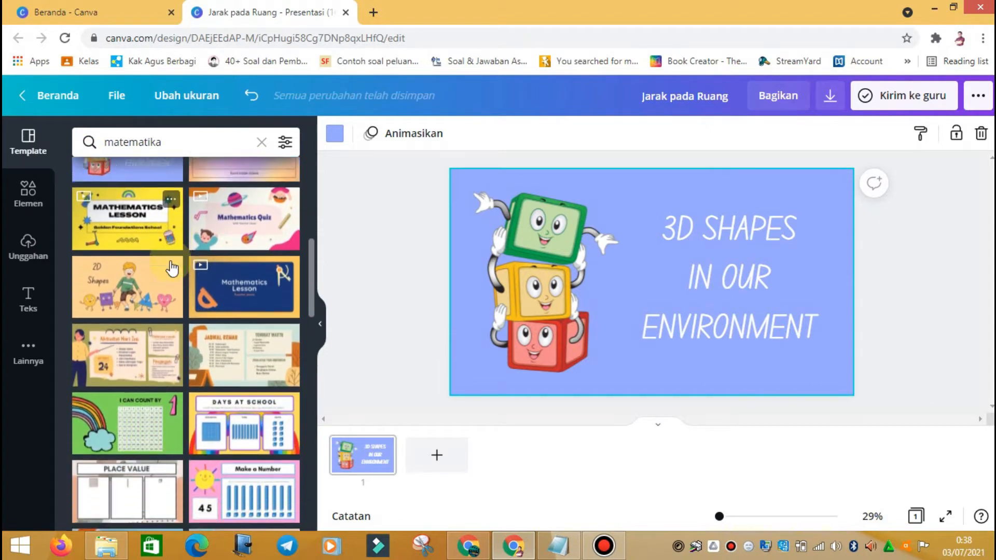
pyautogui.scroll(-6, 171, 264)
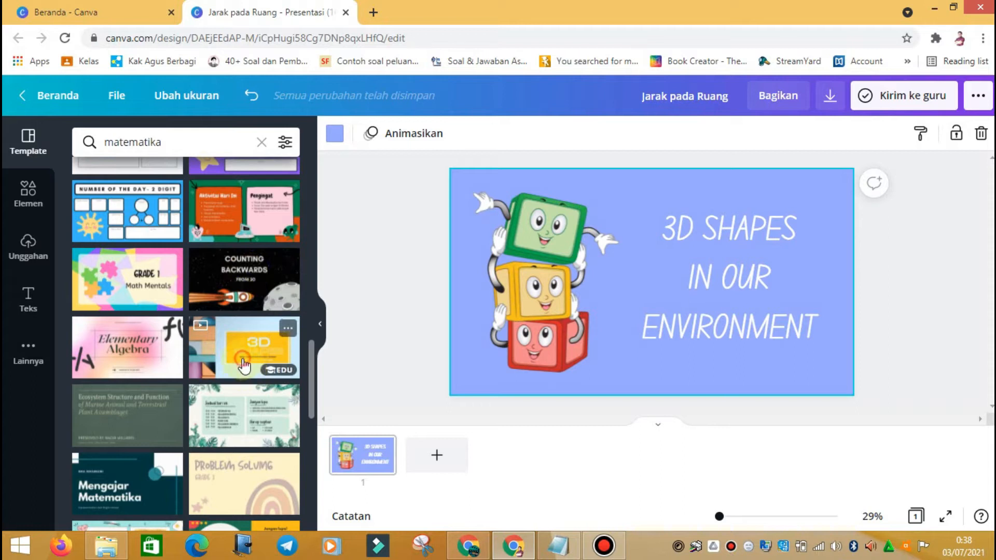
pyautogui.click(243, 366)
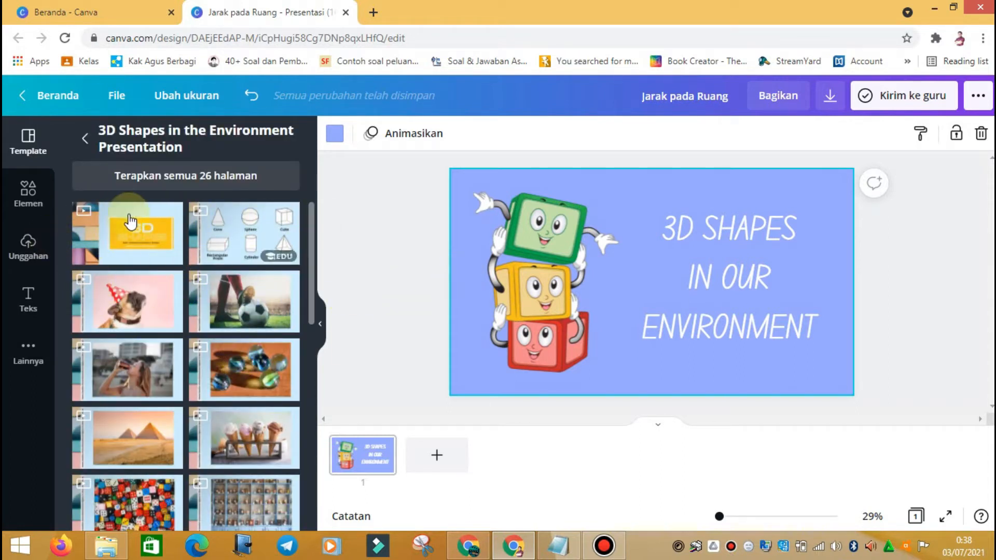
# Step: Put the '3D SHAPES' Maths title page on the slide, re-applying it after trying another page
pyautogui.click(116, 243)
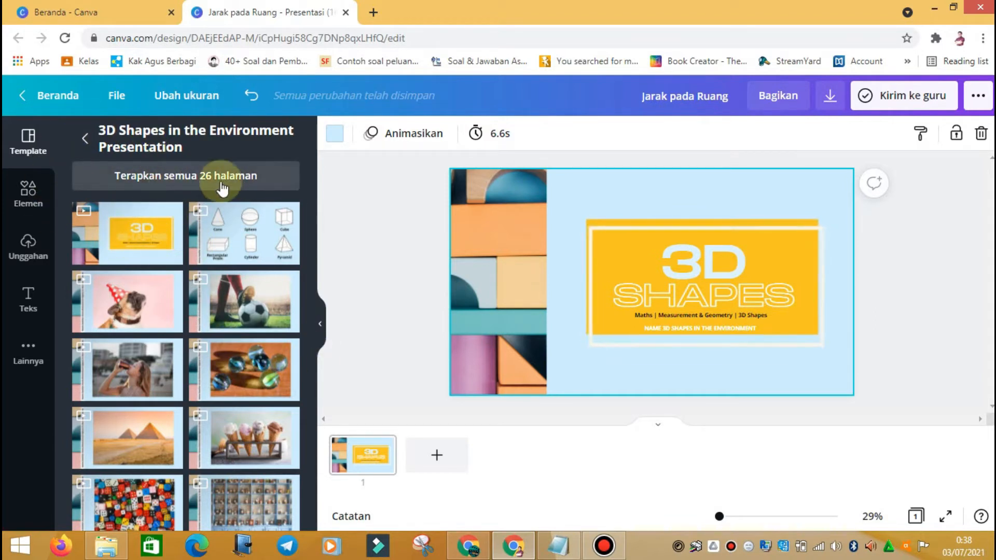
pyautogui.scroll(-5, 212, 324)
pyautogui.scroll(-5, 214, 324)
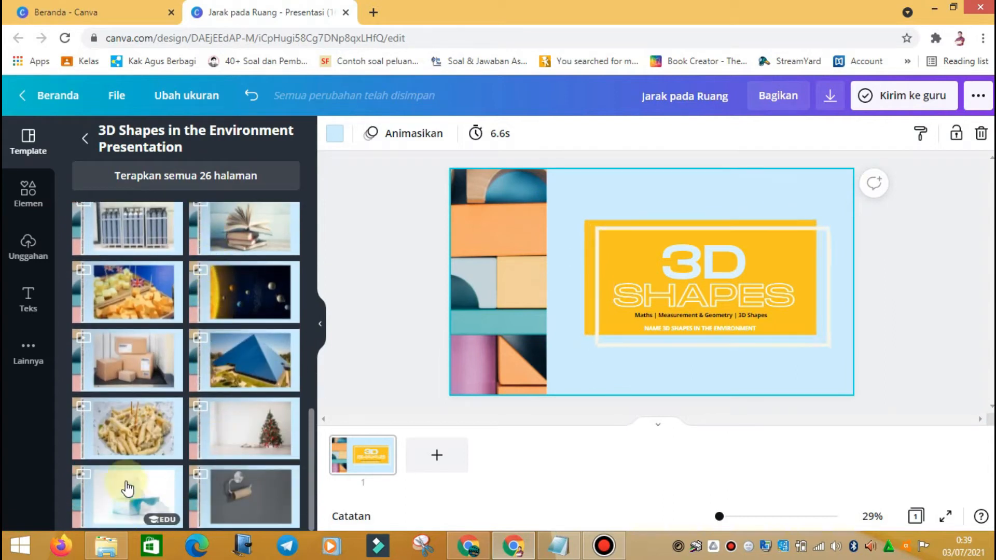
pyautogui.scroll(10, 174, 259)
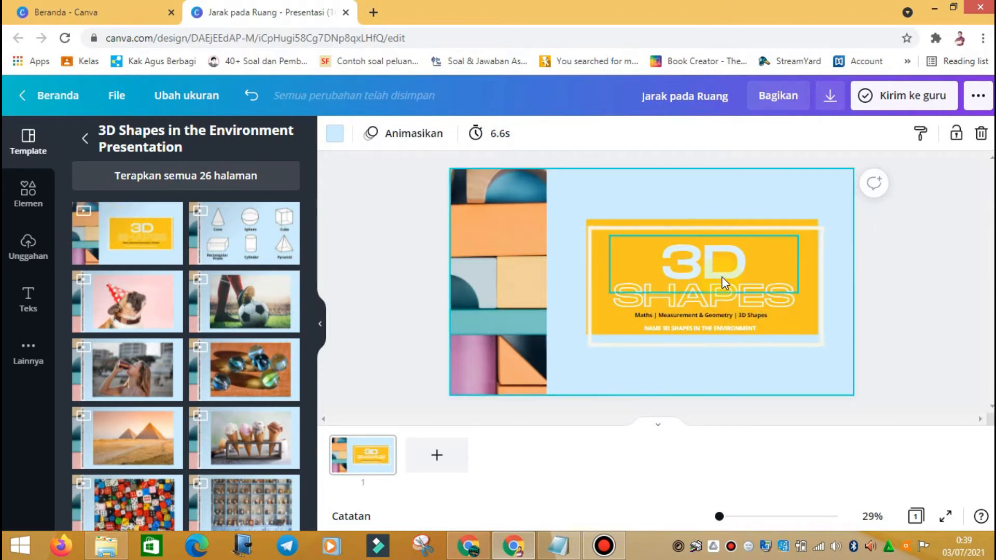
pyautogui.click(255, 235)
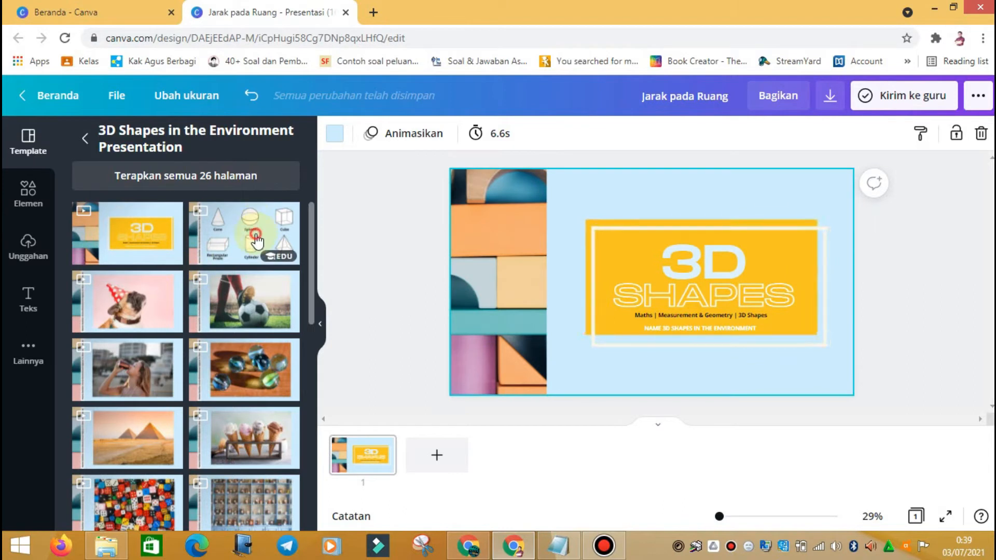
pyautogui.click(722, 349)
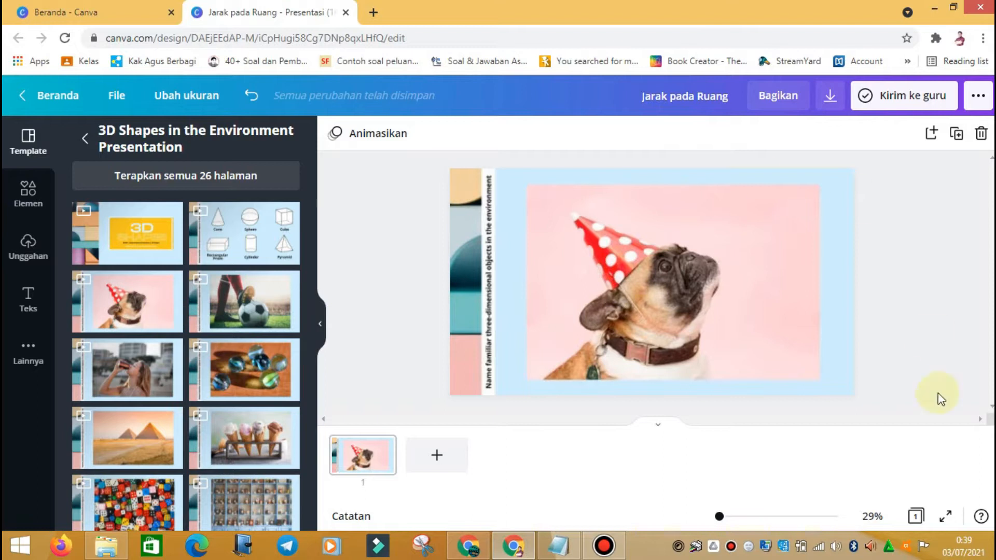
pyautogui.click(519, 223)
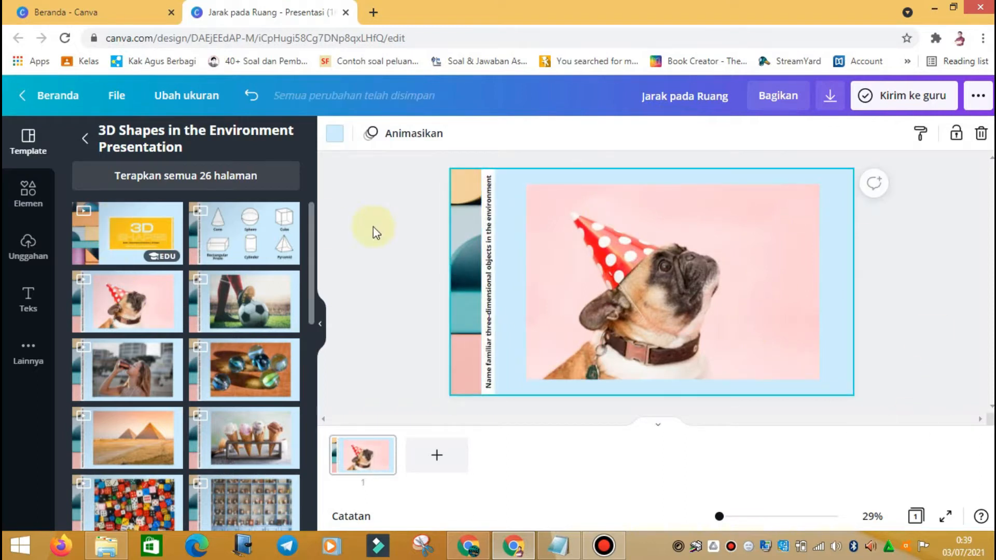
pyautogui.click(134, 240)
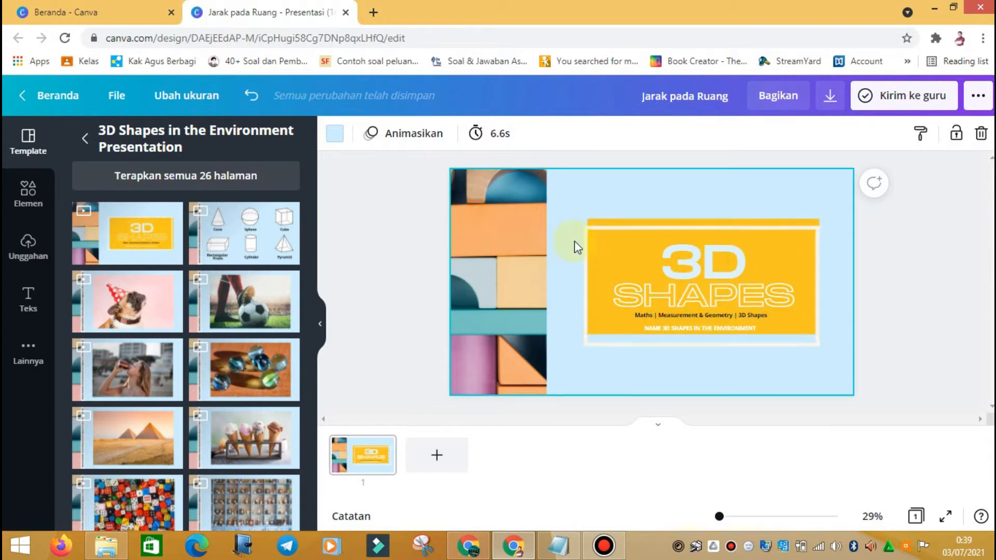
# Step: Select the '3D' text in the title slide's 3D SHAPES heading
pyautogui.click(677, 262)
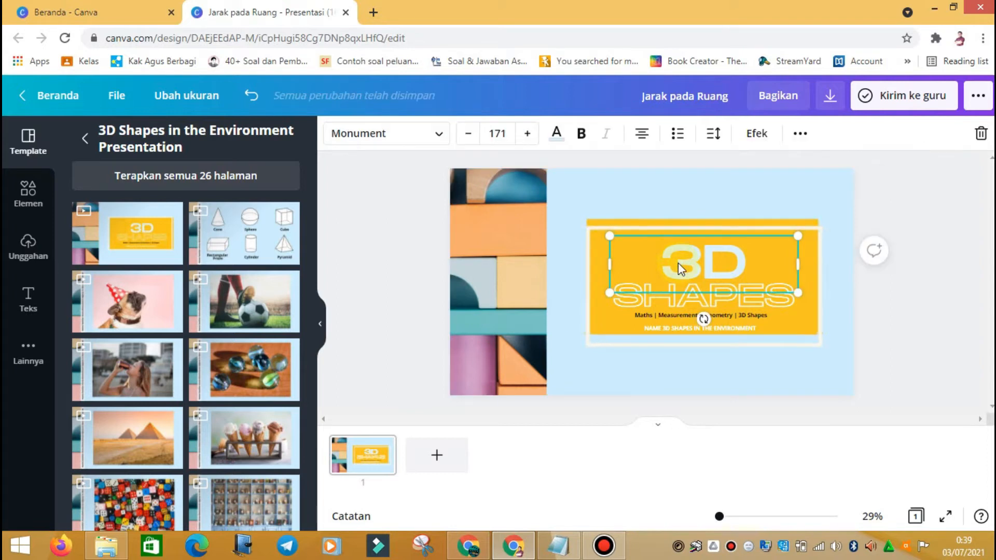
pyautogui.click(697, 268)
pyautogui.click(732, 265)
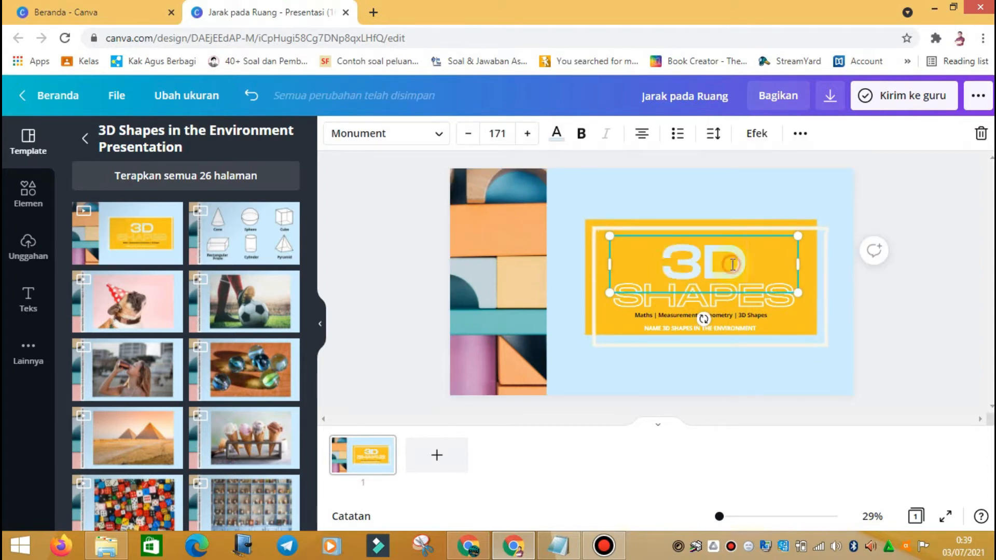
pyautogui.click(737, 265)
pyautogui.click(740, 268)
pyautogui.moveTo(740, 268); pyautogui.dragTo(621, 268)
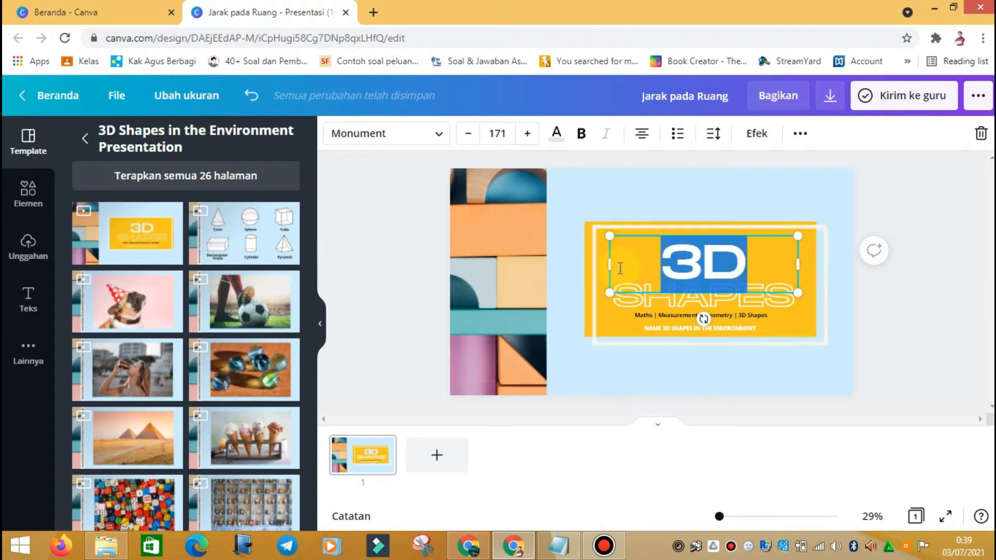
# Step: Replace the '3D' heading text with 'JARAK', then reselect the new JARAK heading
pyautogui.click(784, 245)
pyautogui.write(']')
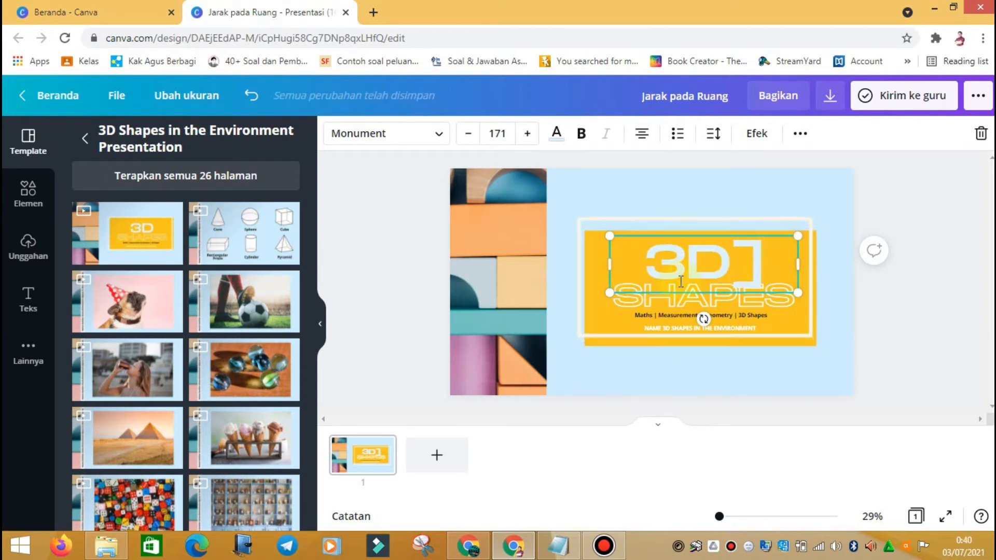
pyautogui.moveTo(643, 260); pyautogui.dragTo(773, 259)
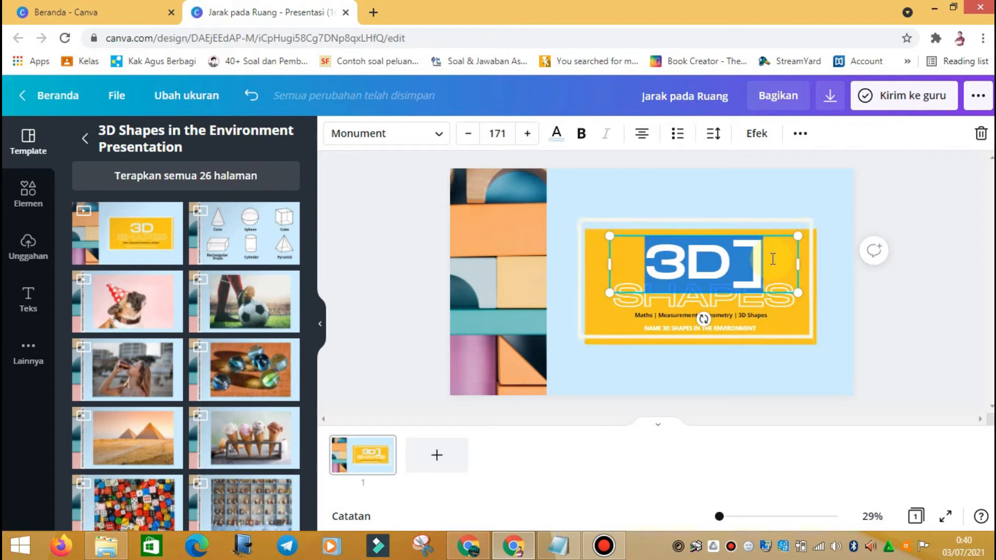
pyautogui.write('JARA')
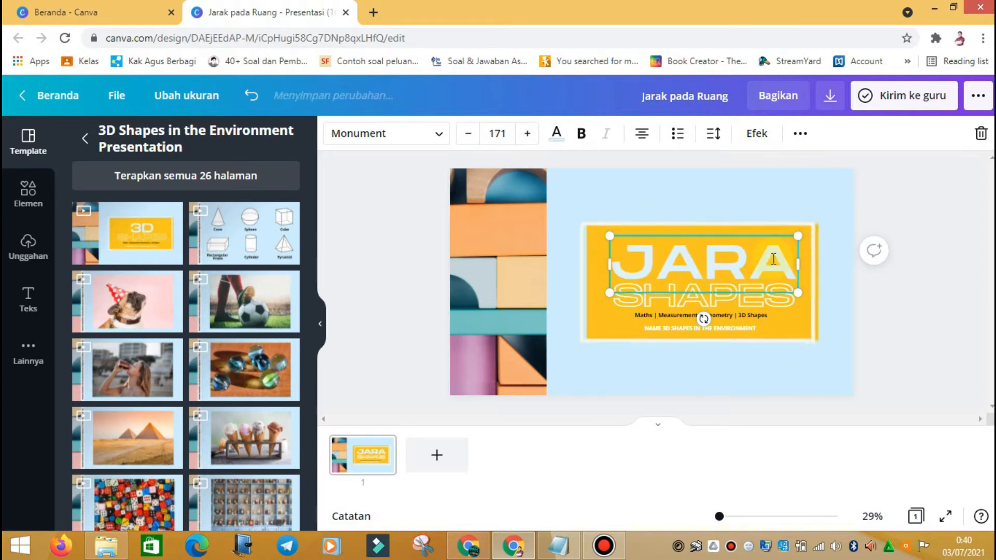
pyautogui.write('K')
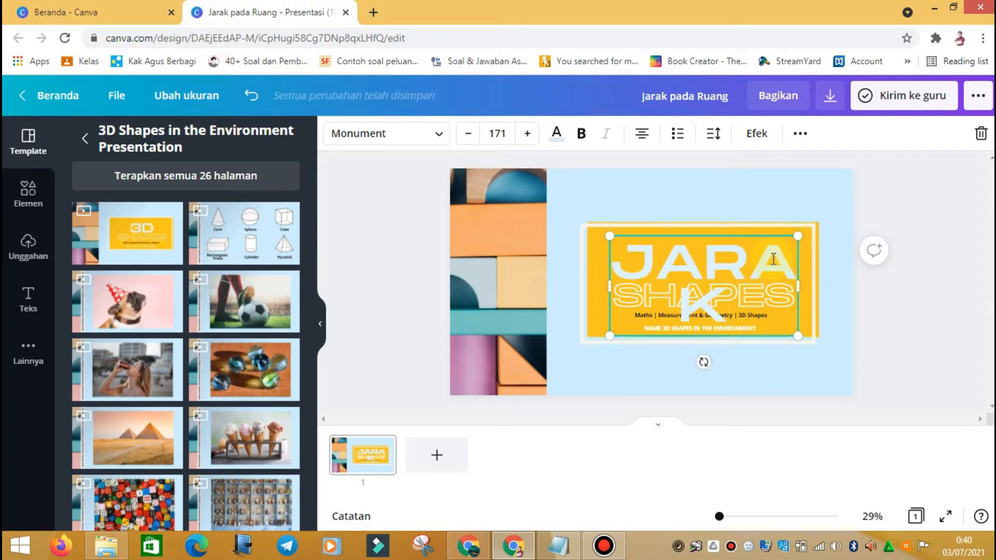
pyautogui.click(886, 298)
pyautogui.click(655, 274)
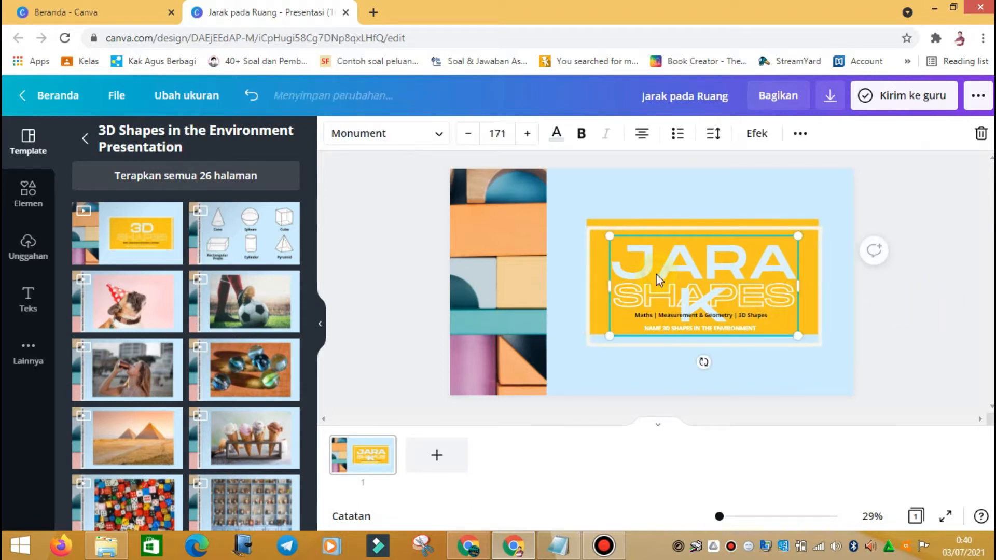
pyautogui.moveTo(612, 259); pyautogui.dragTo(741, 305)
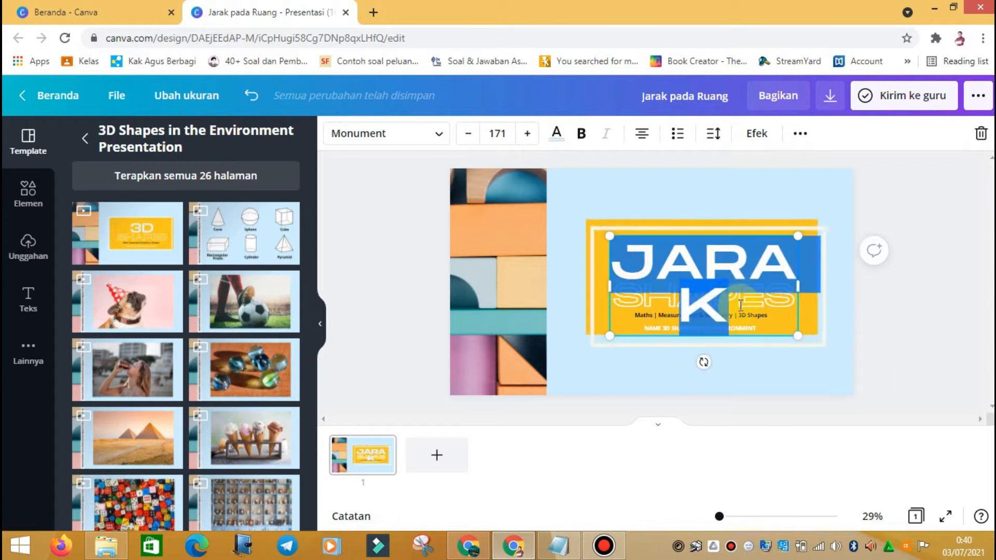
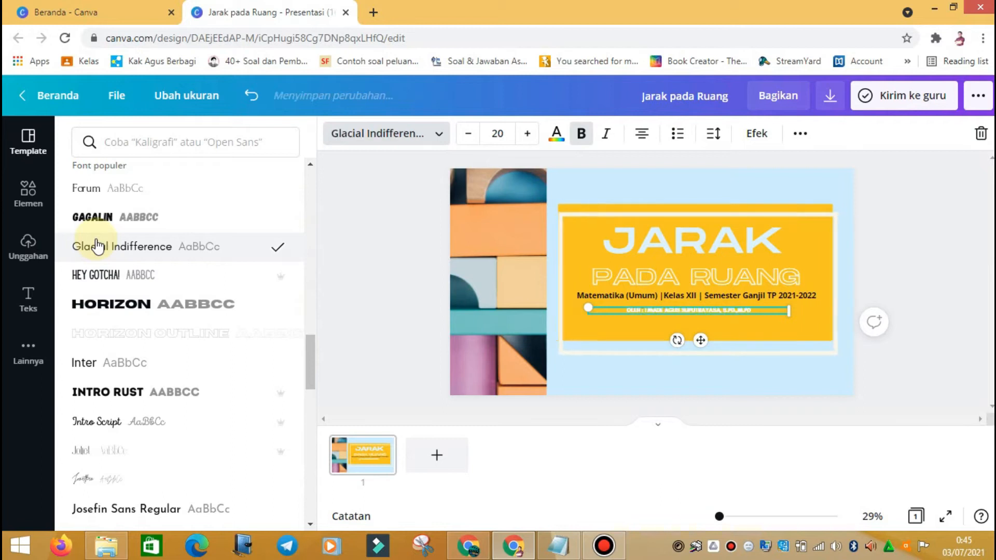
# Step: Set the author credit line to the Intro Rust font at size 30
pyautogui.click(113, 280)
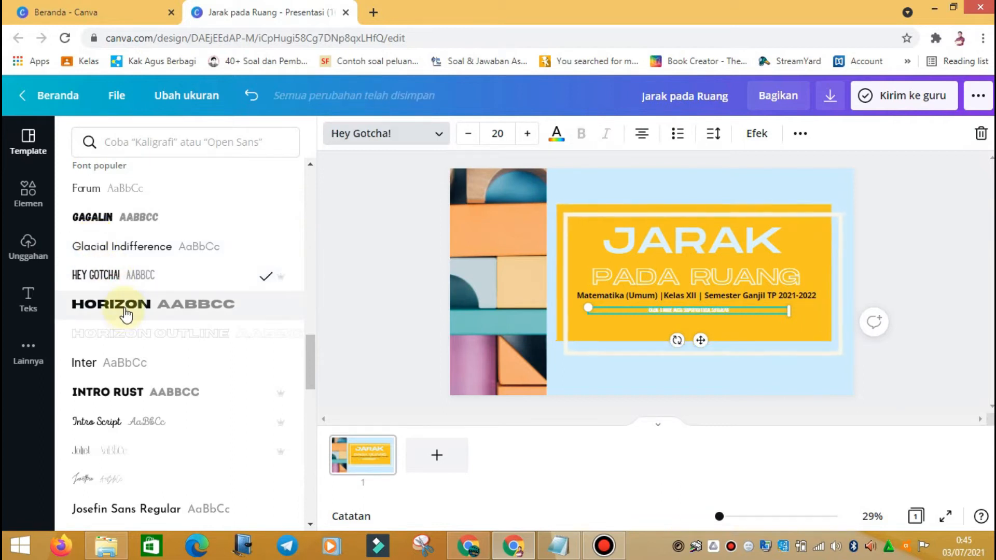
pyautogui.click(112, 395)
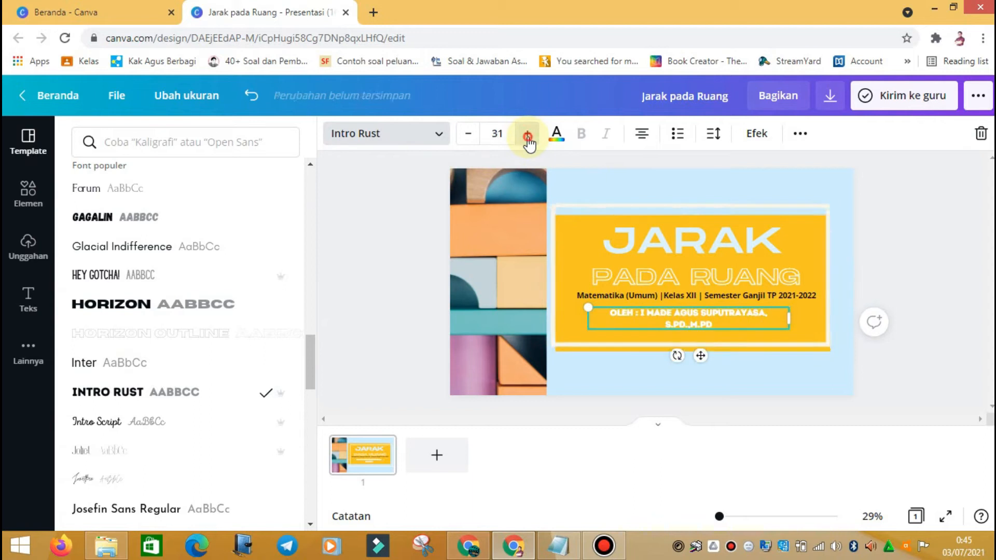
pyautogui.click(527, 136)
pyautogui.click(476, 136)
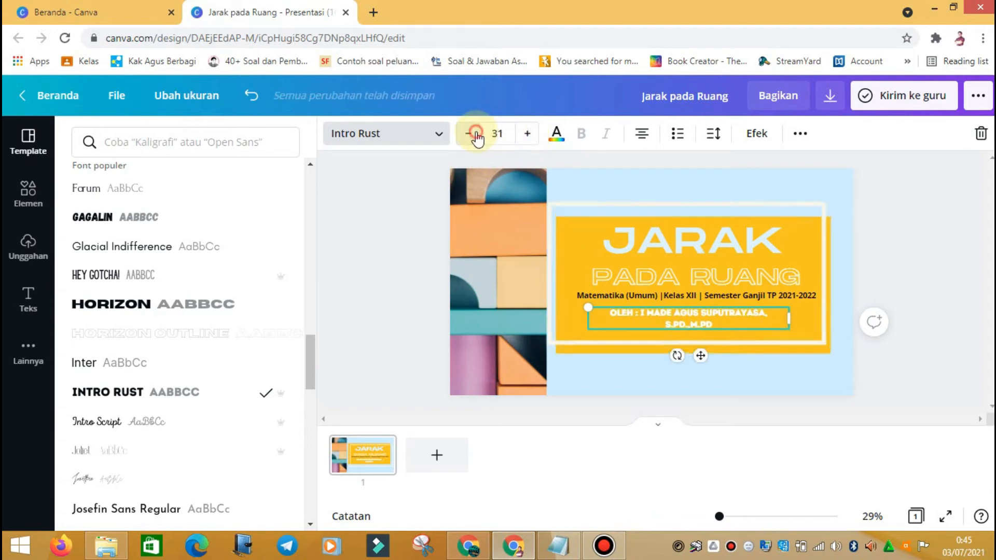
pyautogui.click(469, 134)
pyautogui.moveTo(315, 347); pyautogui.dragTo(317, 388)
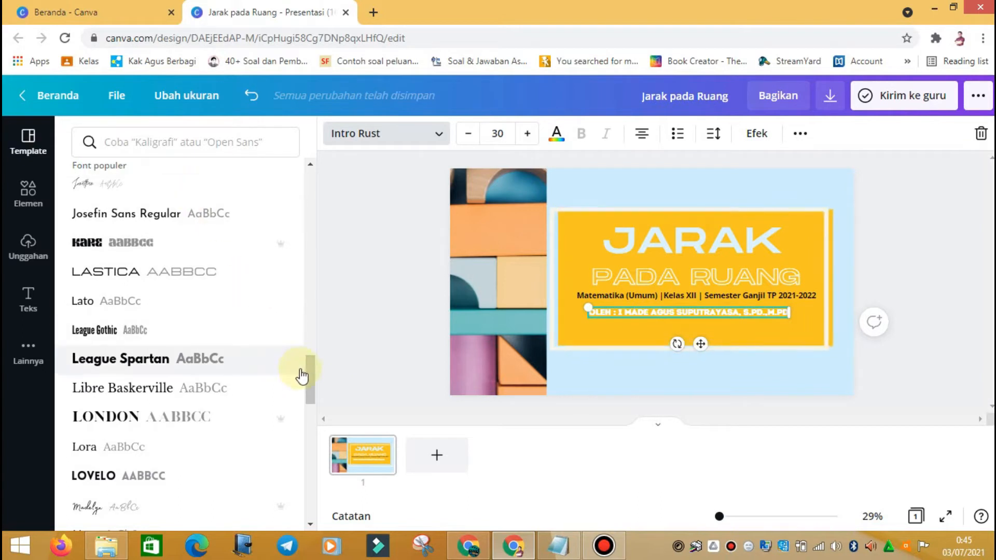
pyautogui.moveTo(311, 356); pyautogui.dragTo(306, 308)
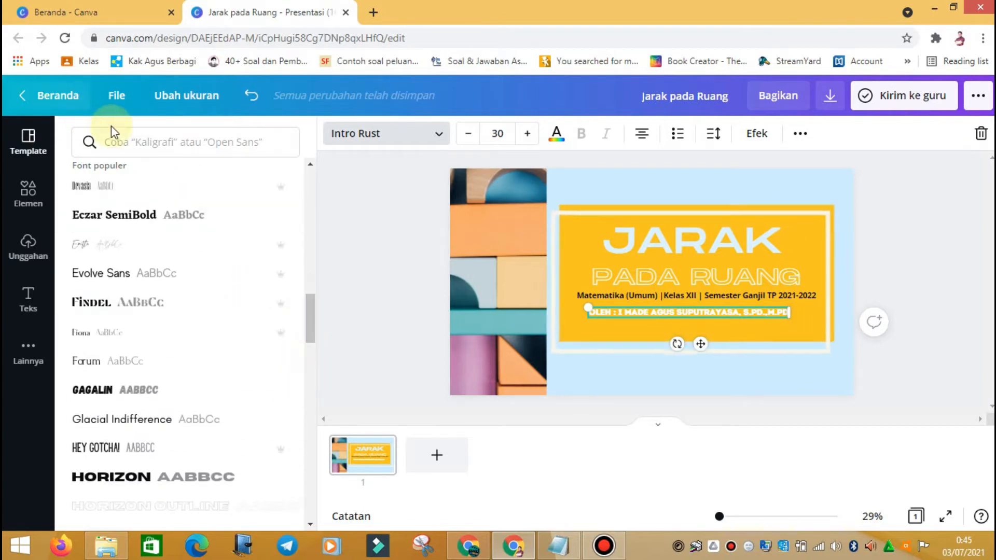
pyautogui.click(124, 143)
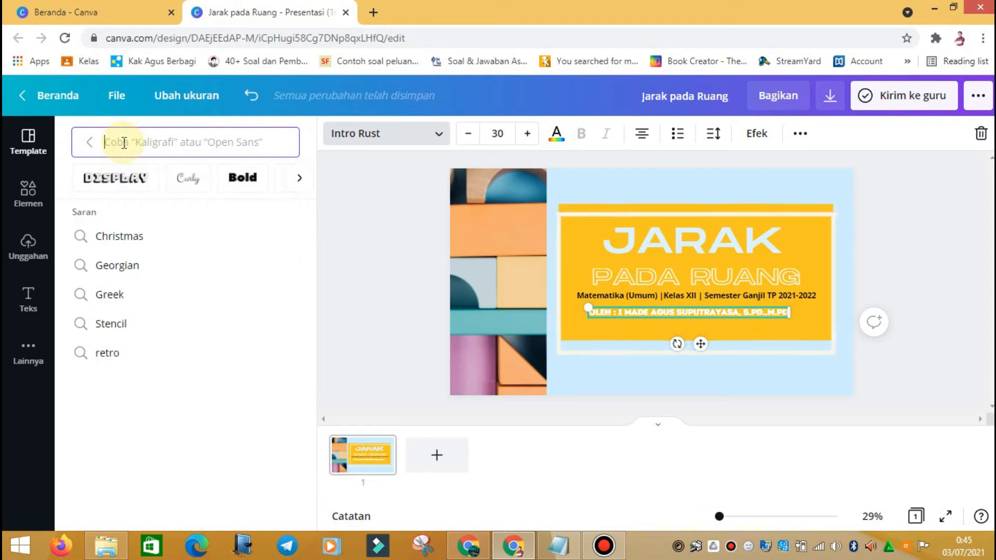
# Step: Search fonts for 'tulis tangan' and apply Gentlemens Script to the credit line
pyautogui.write('tu')
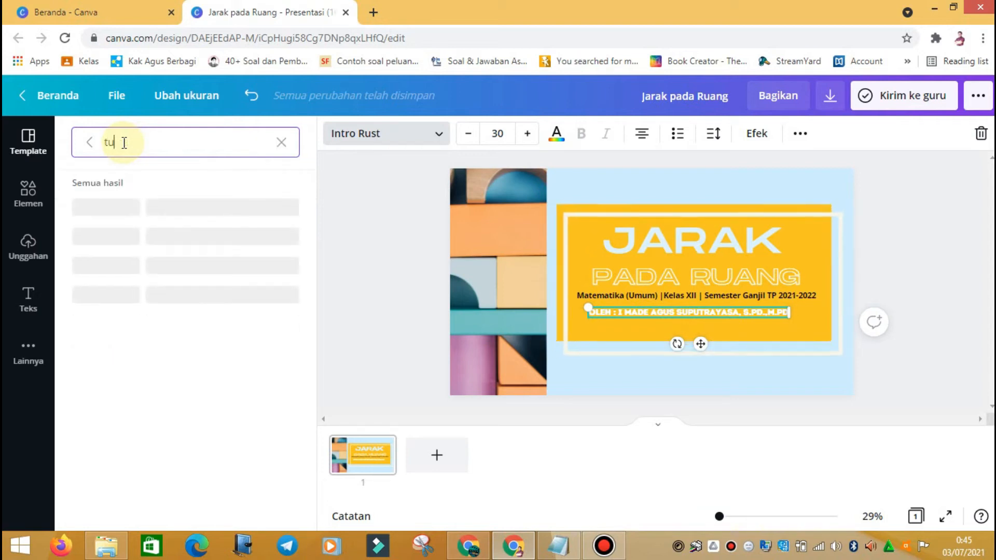
pyautogui.write('lis tanga')
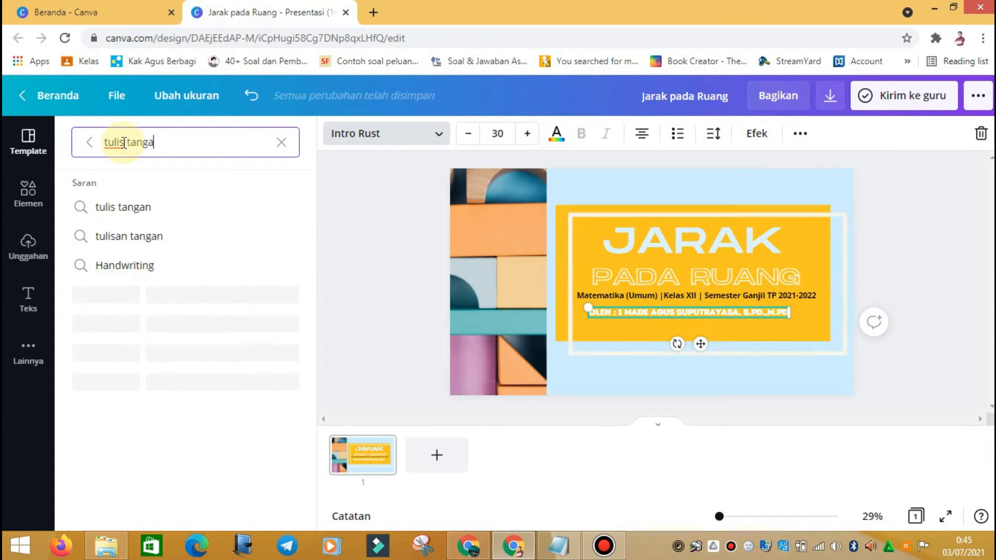
pyautogui.write('n')
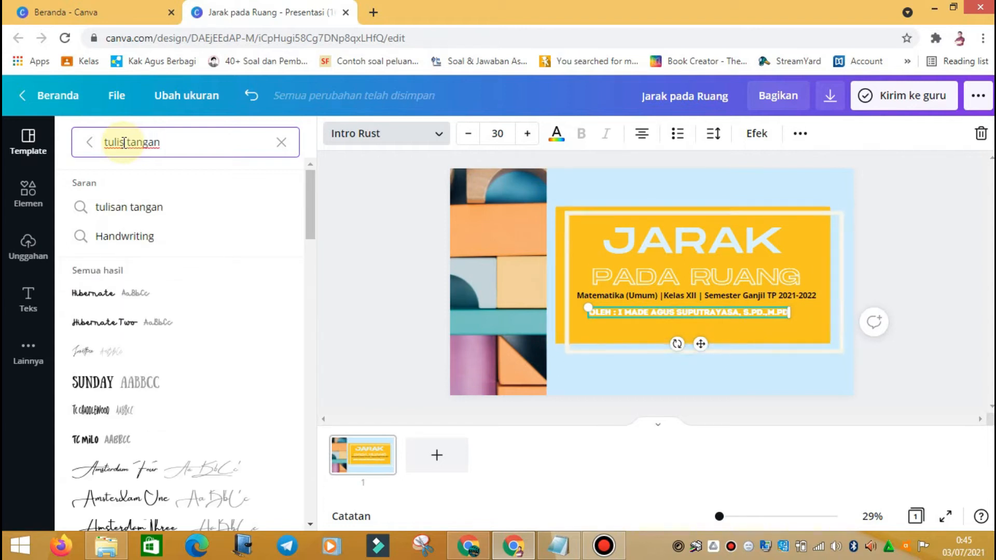
pyautogui.scroll(-3, 121, 306)
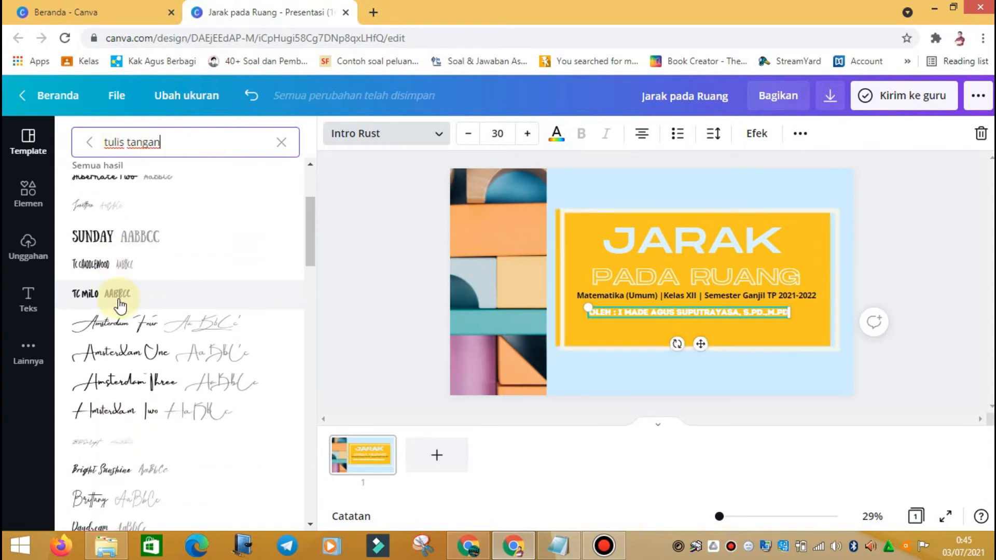
pyautogui.scroll(-7, 121, 306)
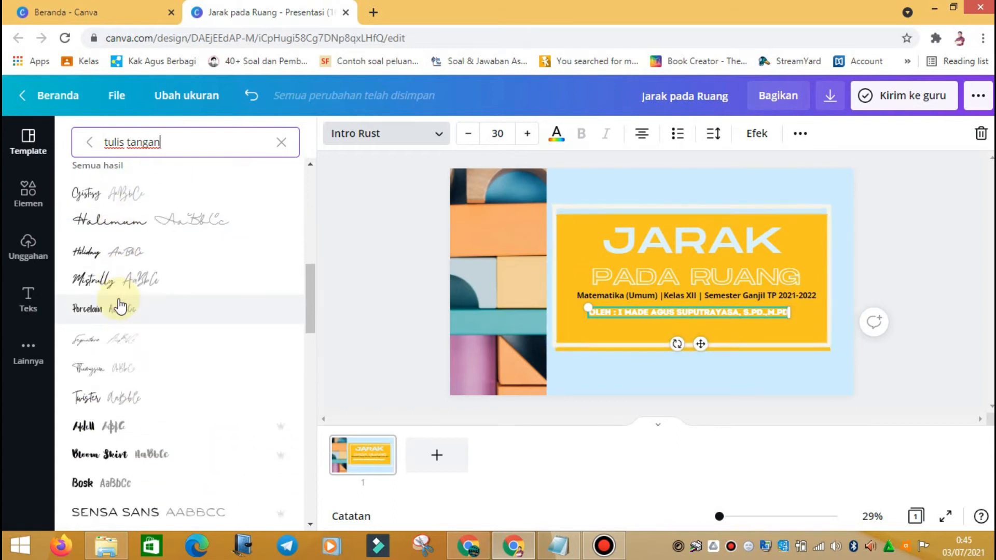
pyautogui.scroll(-5, 120, 306)
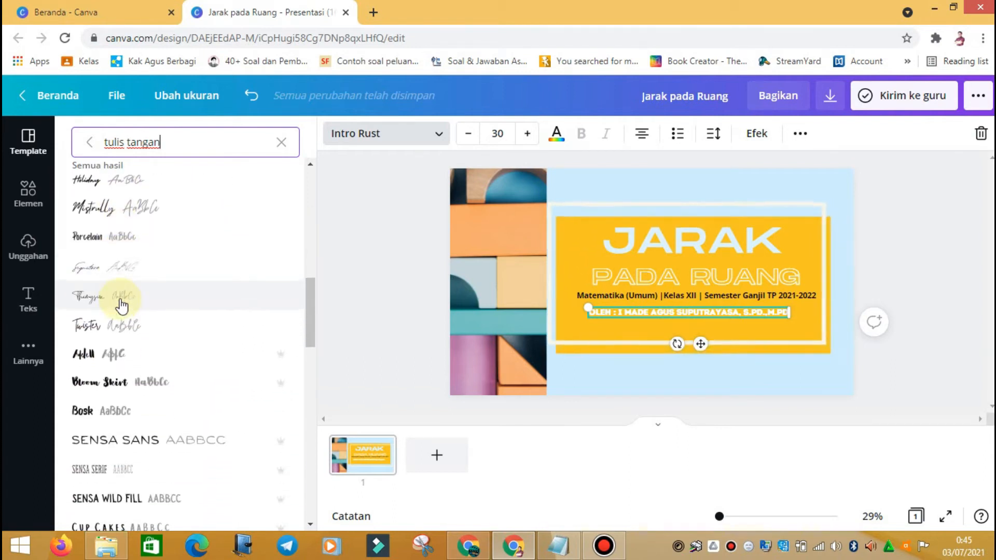
pyautogui.click(104, 207)
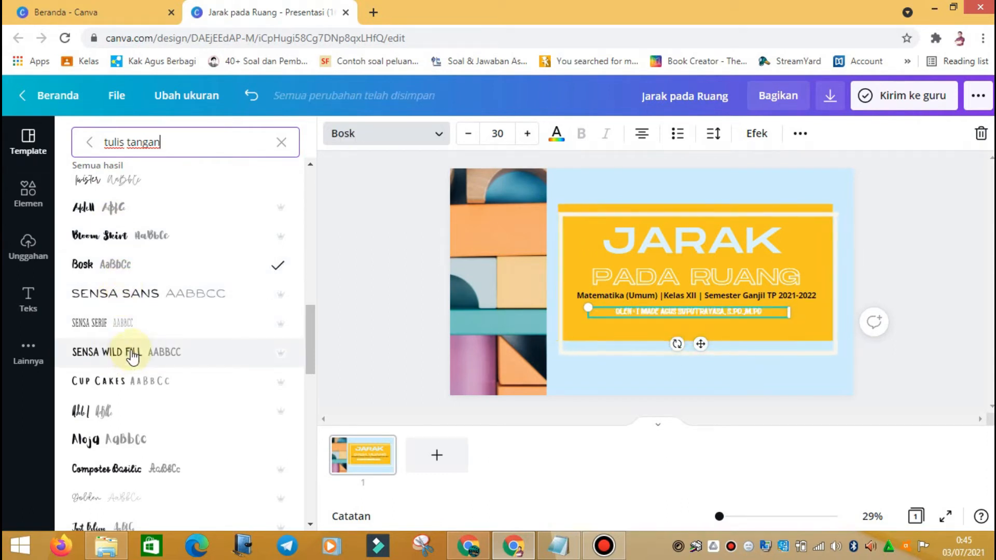
pyautogui.scroll(-3, 133, 348)
pyautogui.click(133, 324)
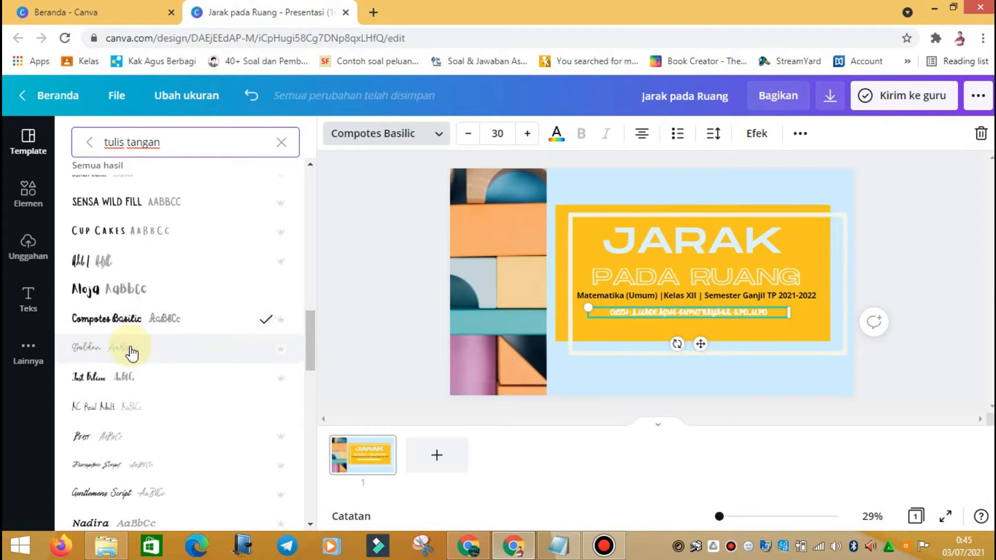
pyautogui.scroll(-4, 129, 350)
pyautogui.click(123, 280)
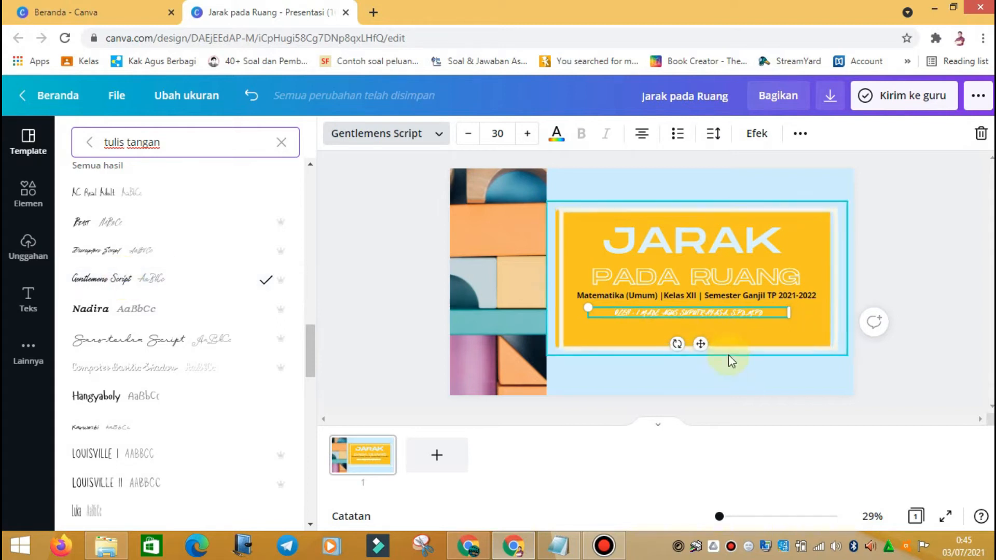
# Step: Set the credit text size to 40
pyautogui.click(528, 134)
pyautogui.click(528, 134)
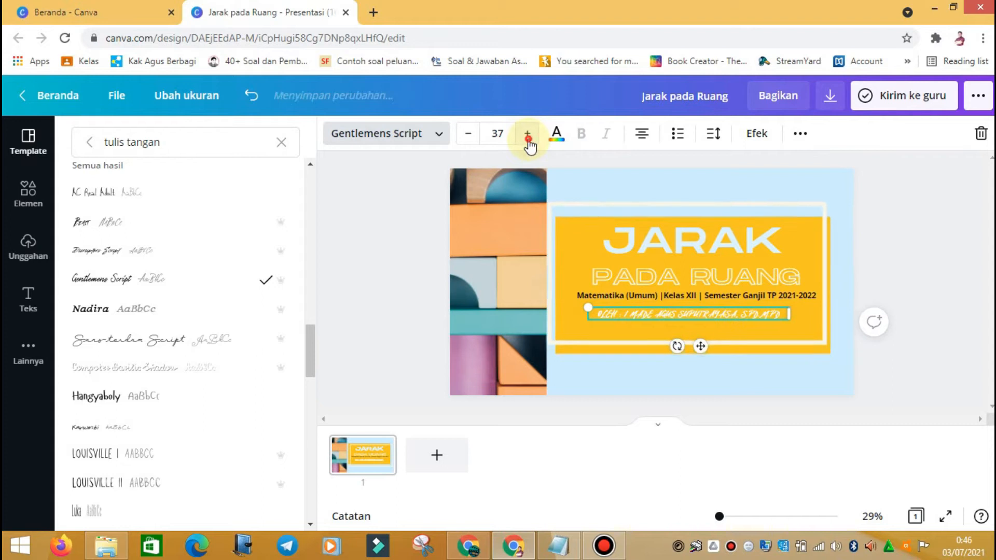
pyautogui.click(472, 135)
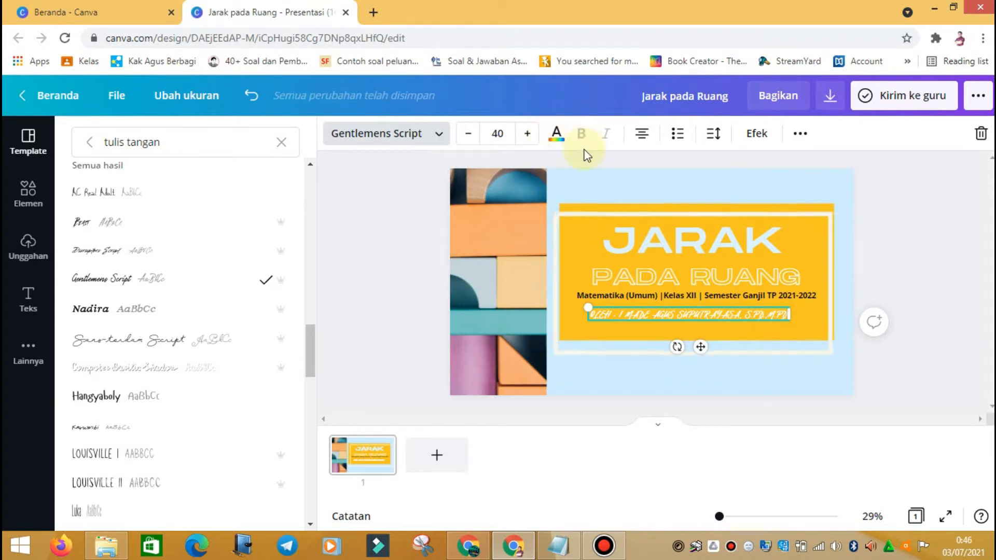
pyautogui.click(557, 136)
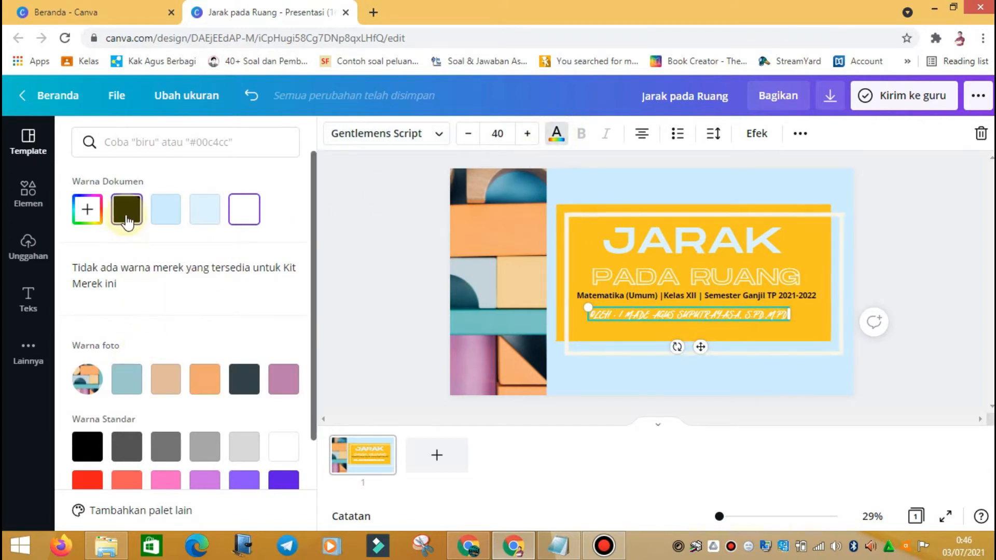
# Step: Try black, purple, blue, cyan, teal, green and orange on the credit text
pyautogui.click(126, 209)
pyautogui.scroll(-2, 173, 303)
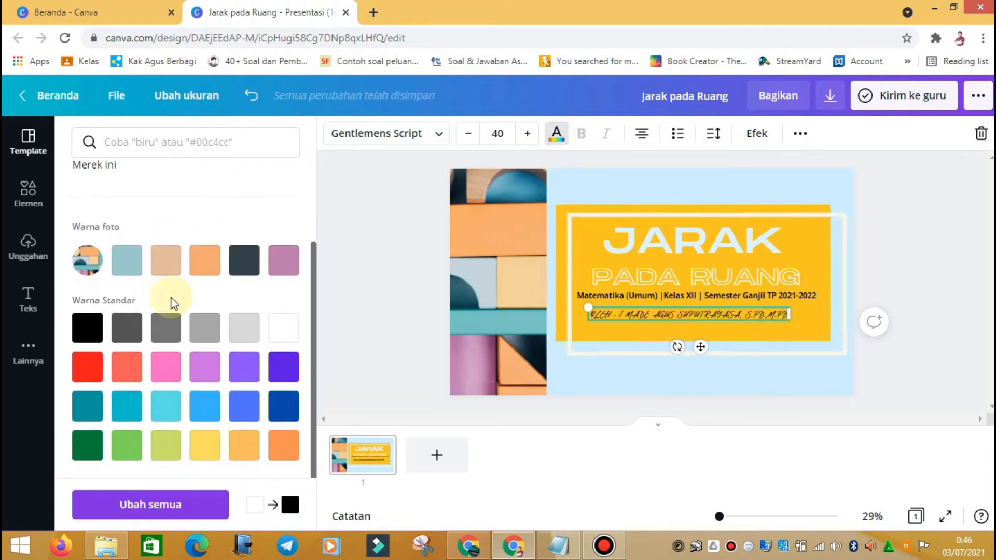
pyautogui.click(284, 365)
pyautogui.click(283, 406)
pyautogui.click(244, 413)
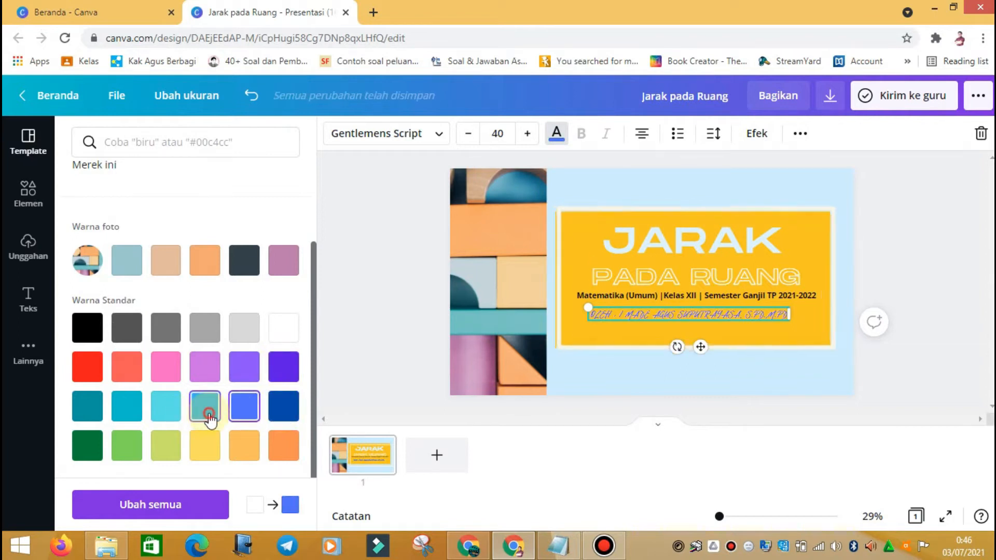
pyautogui.click(205, 410)
pyautogui.click(165, 409)
pyautogui.click(87, 412)
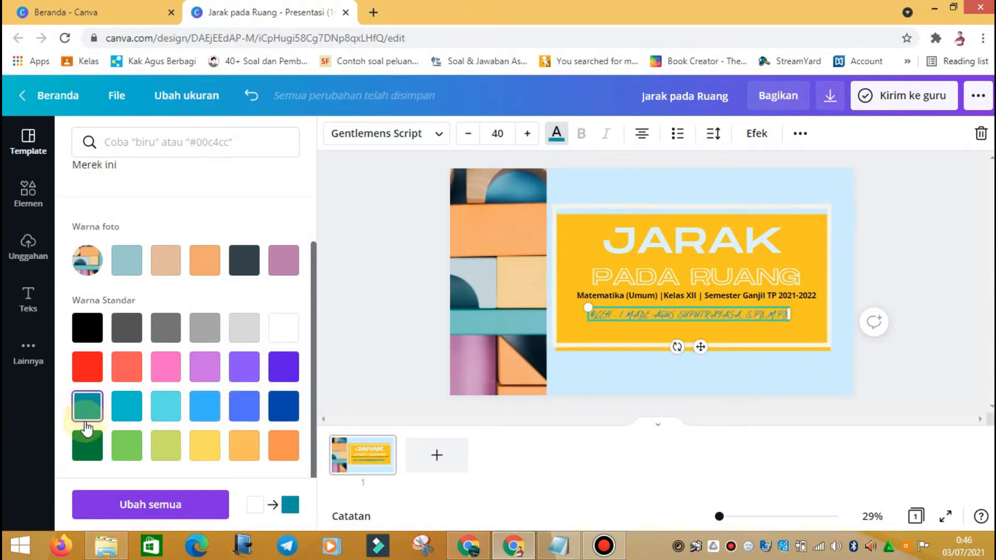
pyautogui.click(86, 445)
pyautogui.click(283, 445)
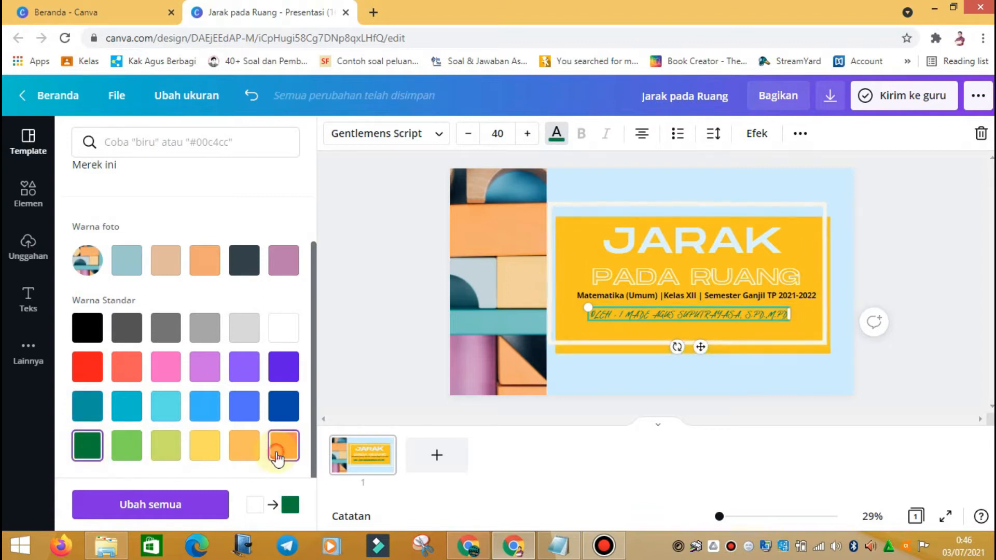
pyautogui.click(102, 447)
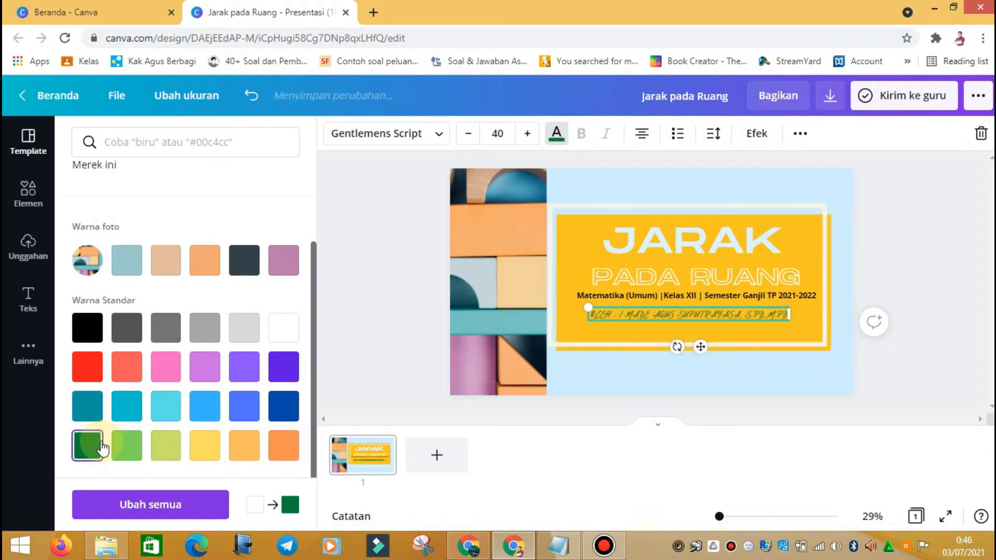
# Step: Make the credit text the cover photo's dark slate colour from Warna foto
pyautogui.click(128, 259)
pyautogui.click(174, 264)
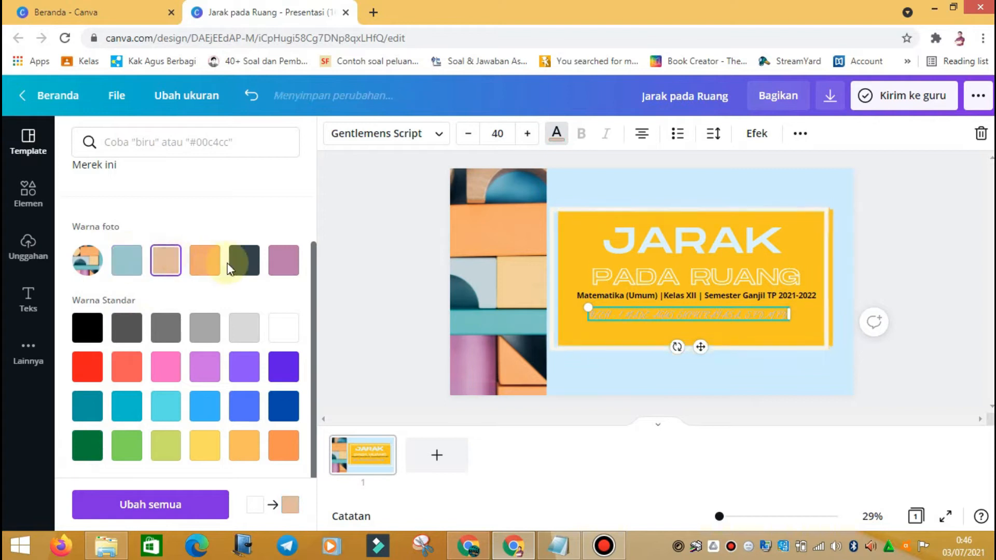
pyautogui.click(244, 260)
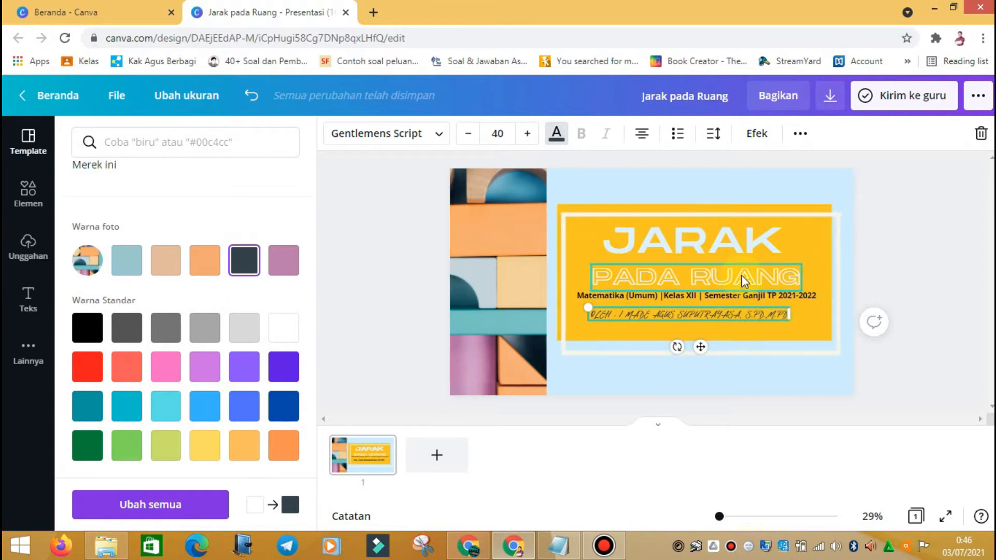
pyautogui.click(897, 191)
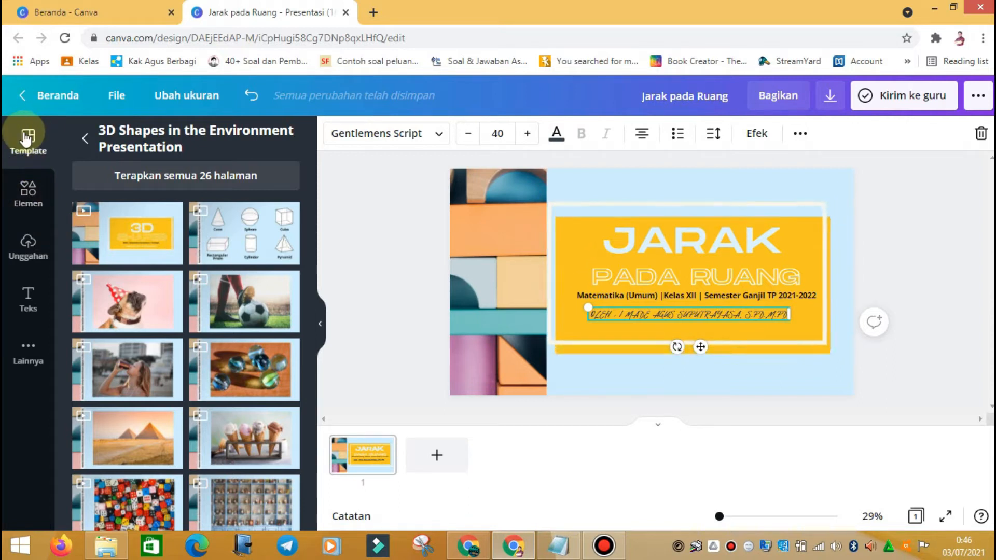
# Step: Browse the Elemen library and bring up the 'Cari apa pun dari Canva' search suggestions
pyautogui.click(33, 205)
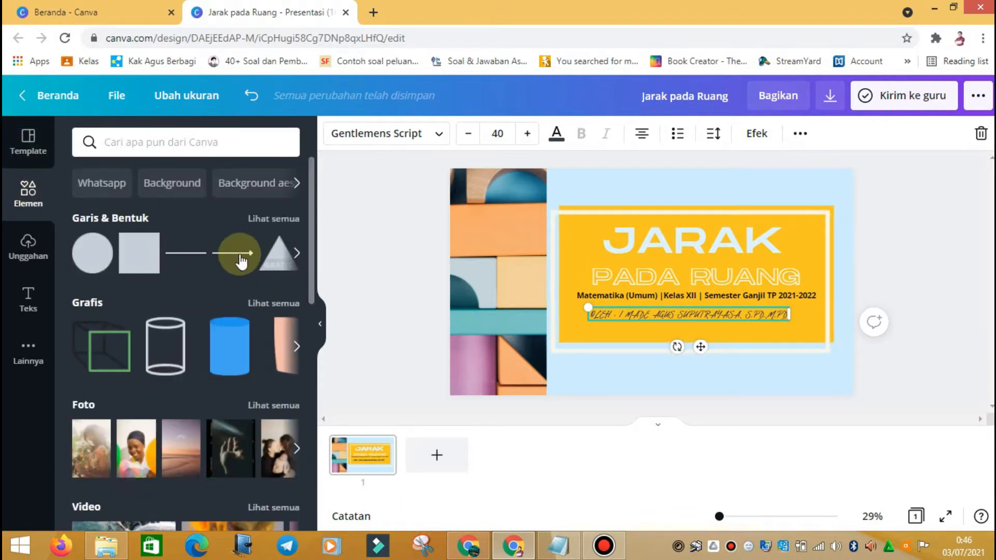
pyautogui.scroll(-1, 210, 266)
pyautogui.scroll(-3, 211, 270)
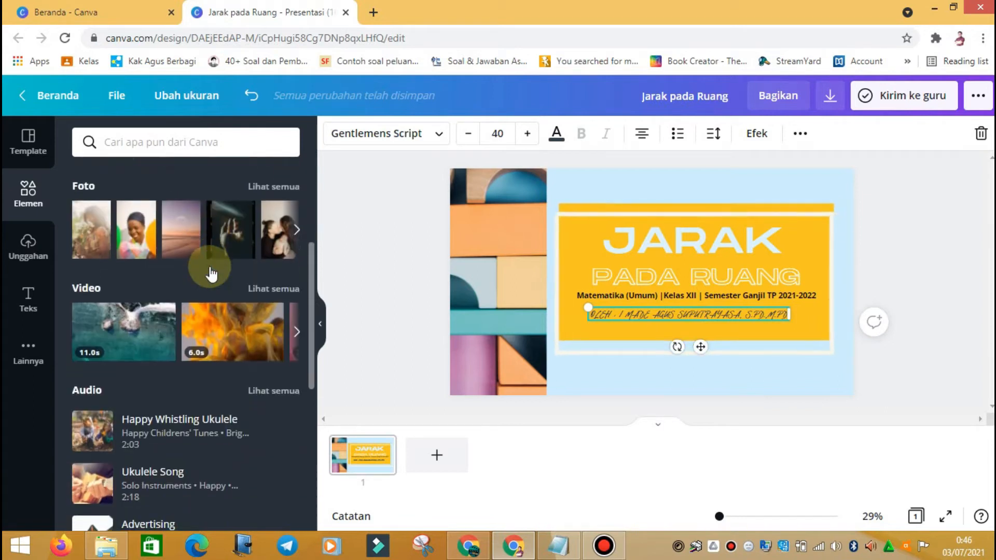
pyautogui.scroll(2, 212, 274)
pyautogui.scroll(2, 211, 267)
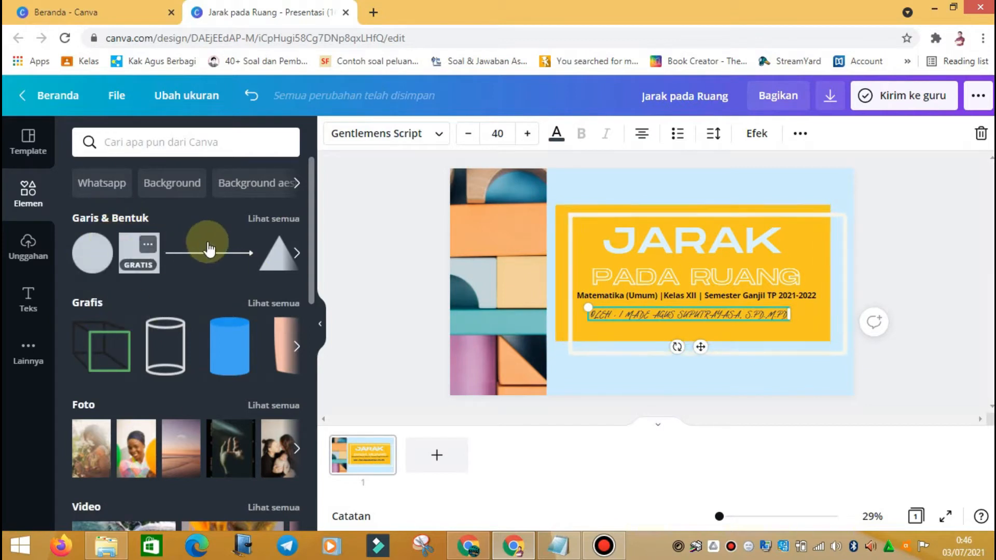
pyautogui.scroll(-7, 156, 338)
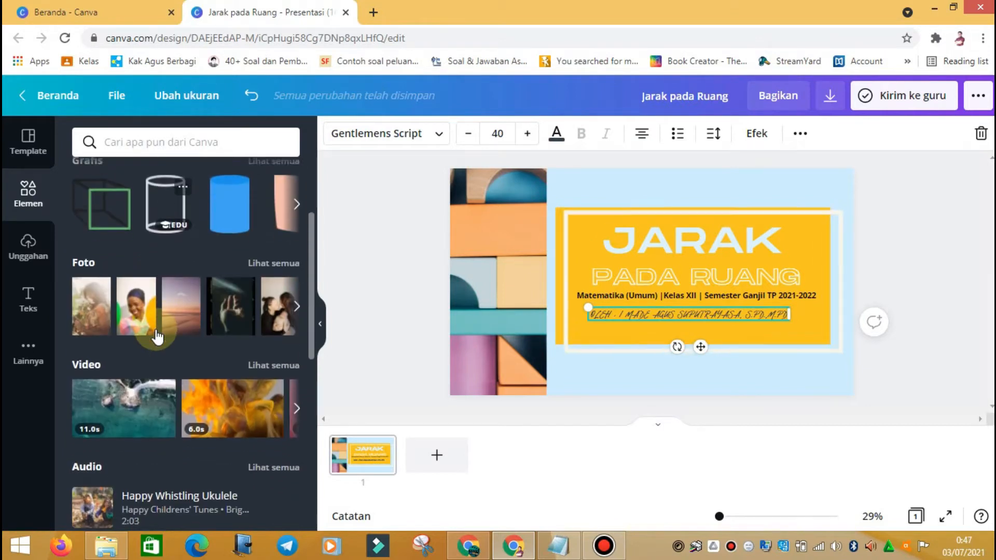
pyautogui.scroll(-2, 162, 334)
pyautogui.scroll(1, 165, 327)
pyautogui.scroll(-3, 130, 306)
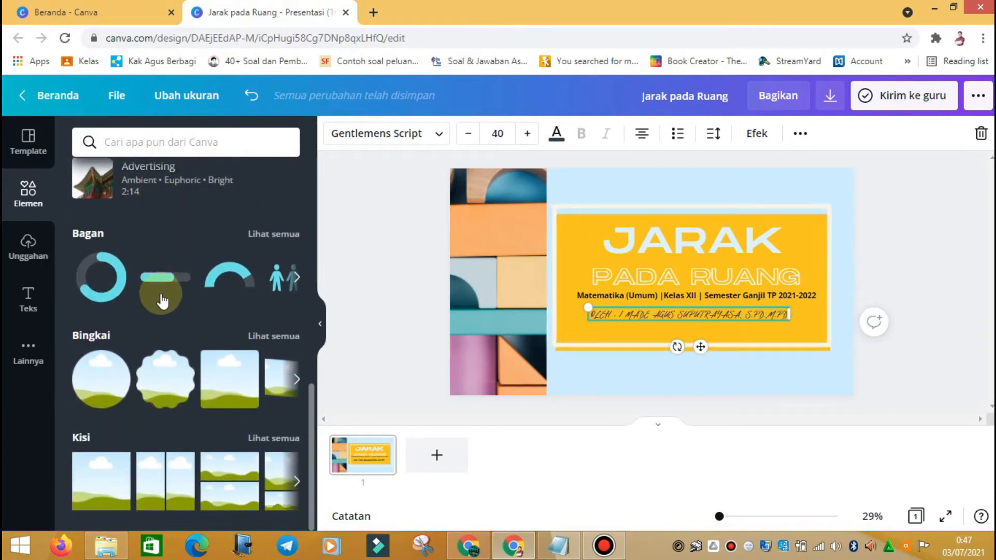
pyautogui.scroll(10, 210, 378)
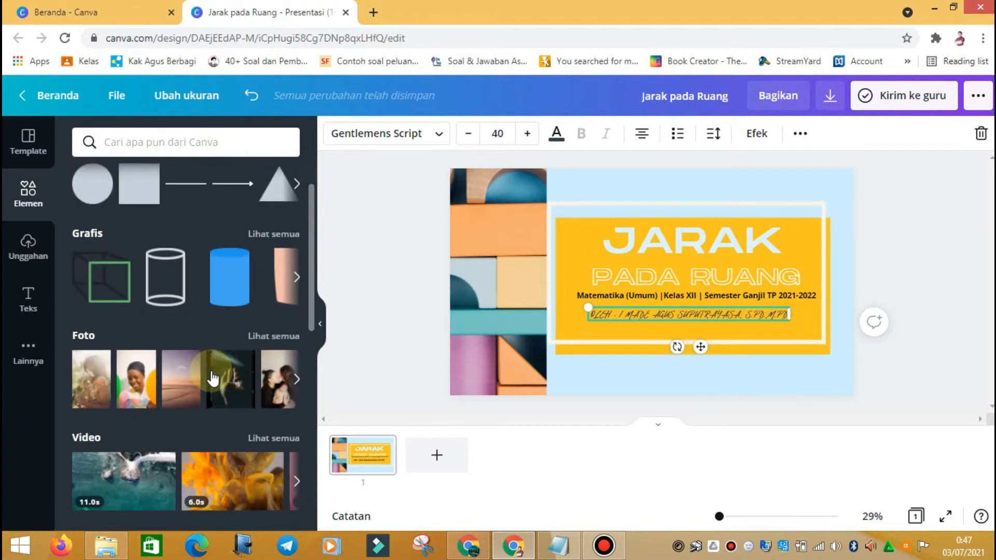
pyautogui.click(199, 140)
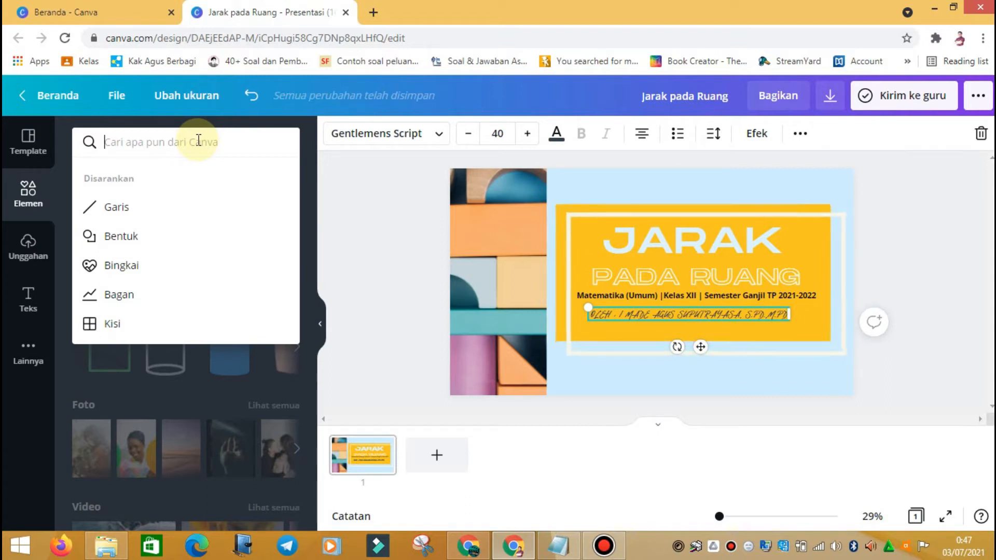
# Step: Search elements for 'sel hewan' and browse the results
pyautogui.write('se')
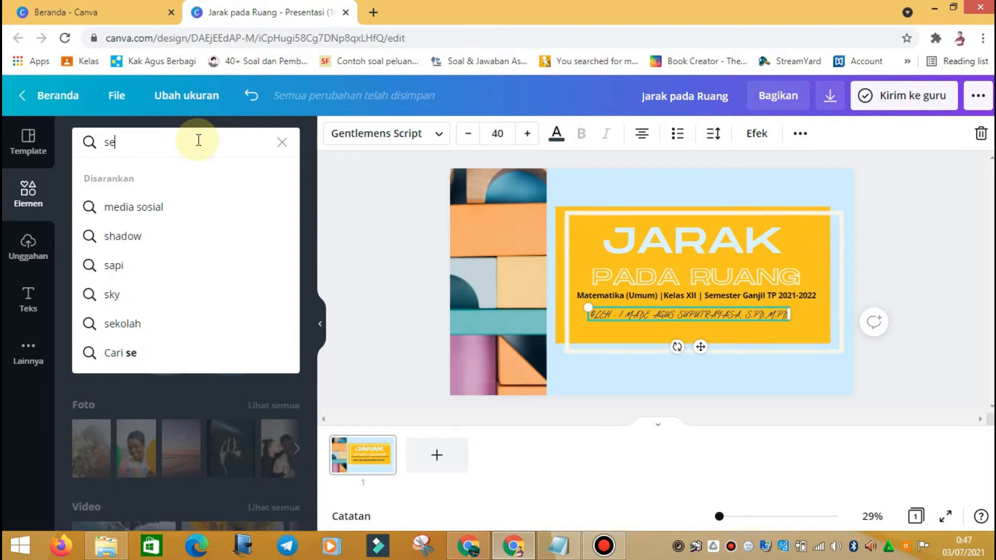
pyautogui.write('l hewan')
pyautogui.press('Return')
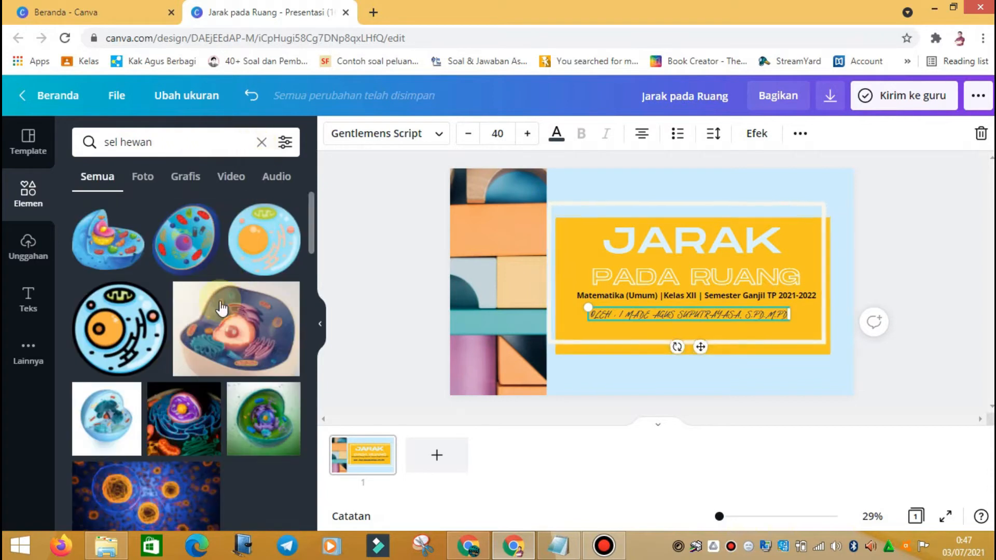
pyautogui.scroll(-3, 158, 276)
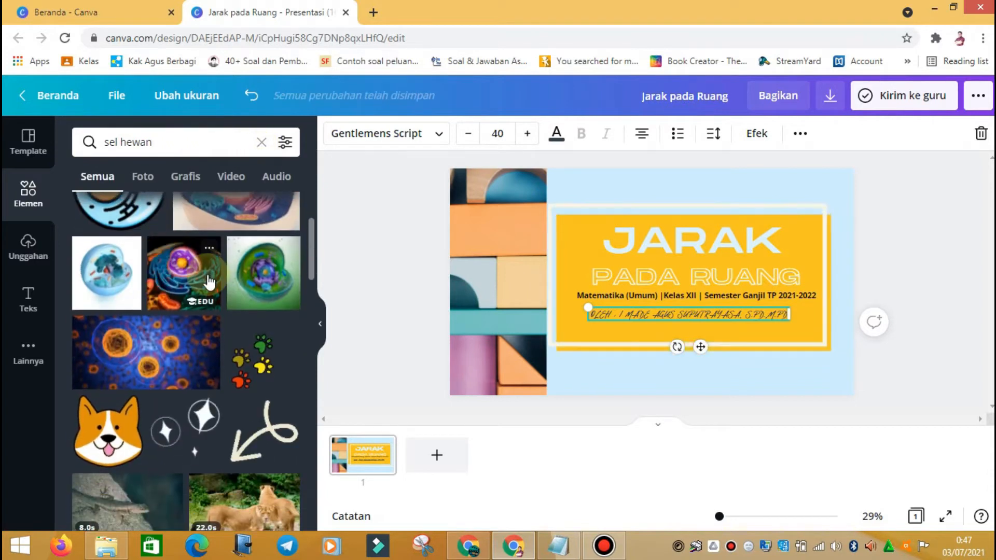
pyautogui.scroll(2, 130, 259)
pyautogui.scroll(-2, 215, 279)
pyautogui.scroll(-8, 216, 279)
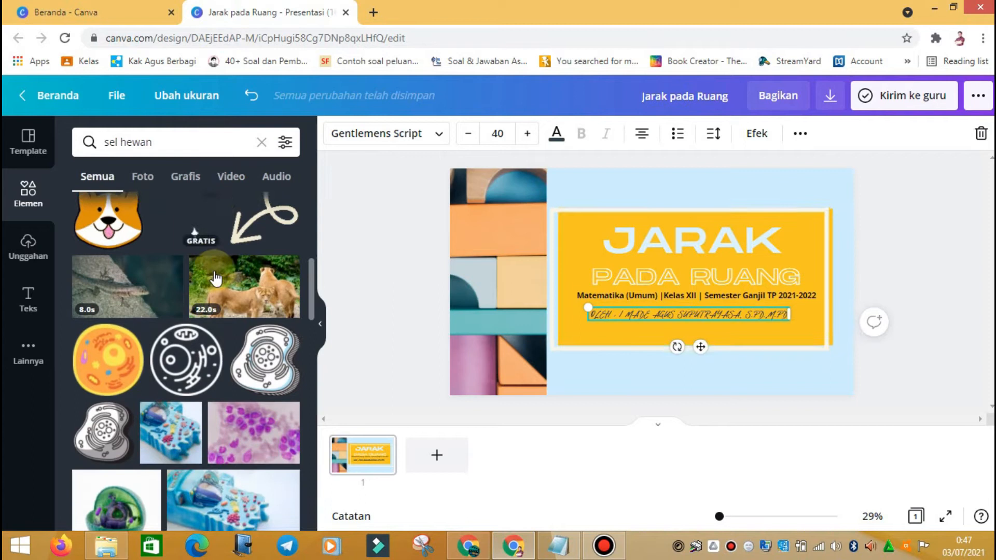
pyautogui.scroll(-1, 193, 417)
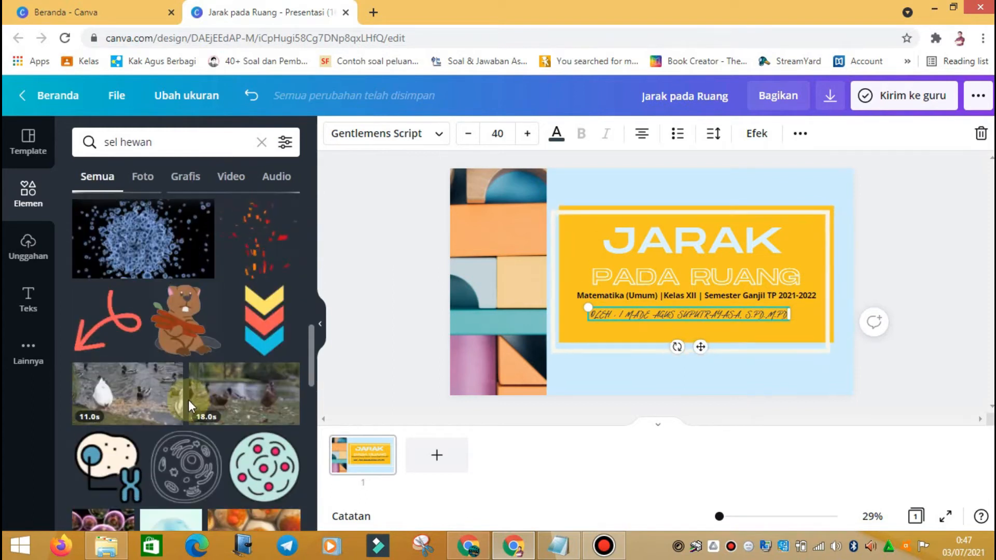
pyautogui.scroll(5, 189, 400)
pyautogui.scroll(4, 185, 343)
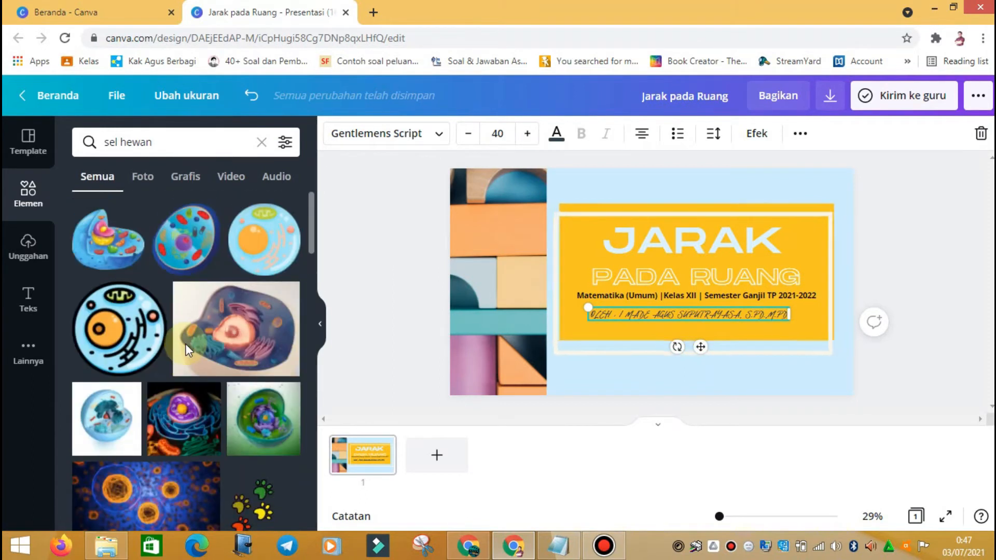
# Step: Replace the search with 'mobil' and browse the car element results
pyautogui.moveTo(167, 141); pyautogui.dragTo(131, 140)
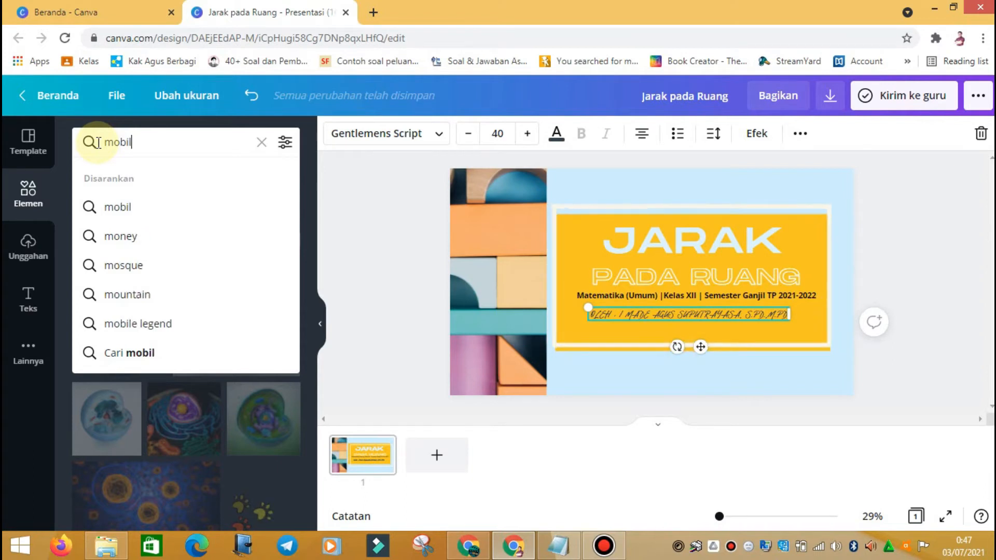
pyautogui.press('Return')
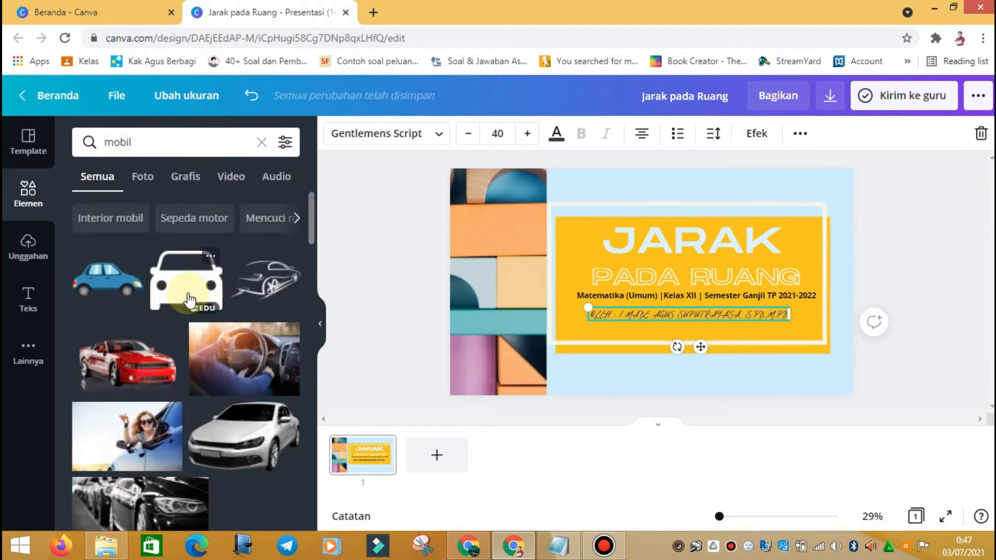
pyautogui.scroll(-10, 190, 300)
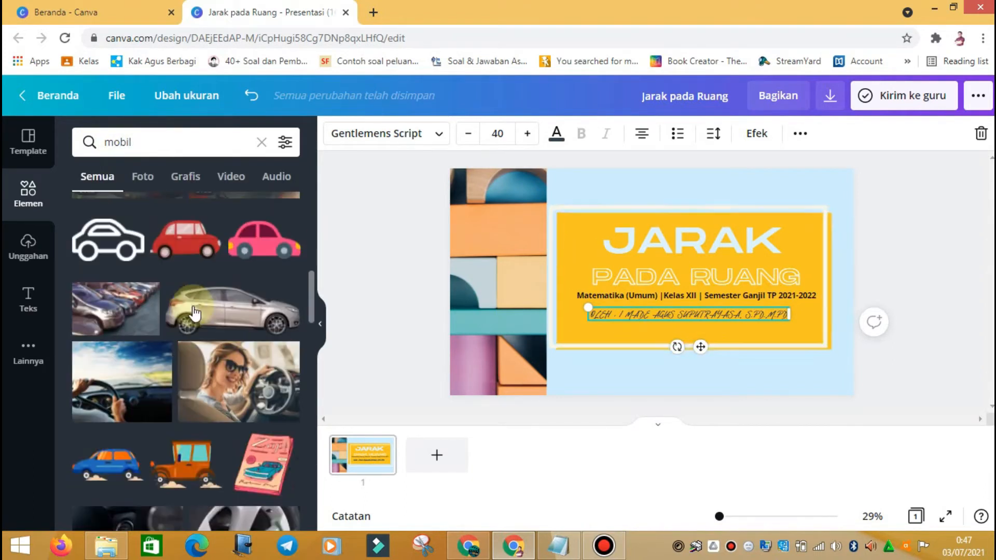
pyautogui.scroll(-4, 193, 313)
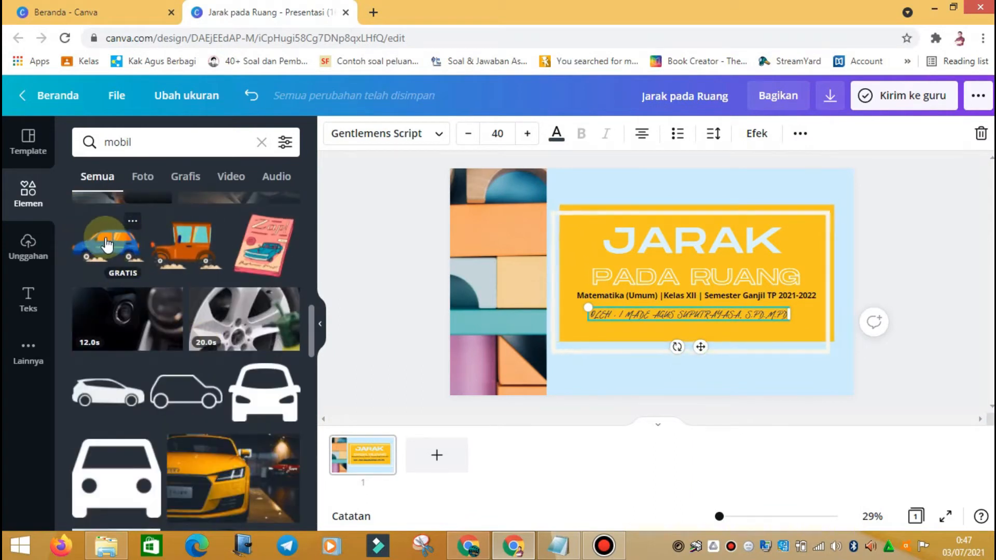
pyautogui.scroll(-1, 223, 373)
pyautogui.scroll(1, 223, 372)
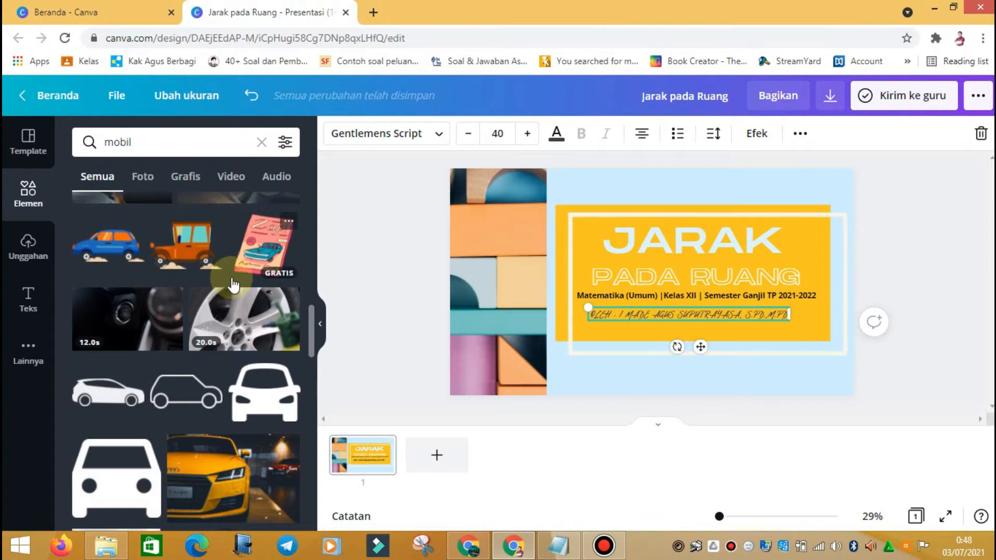
pyautogui.scroll(10, 234, 285)
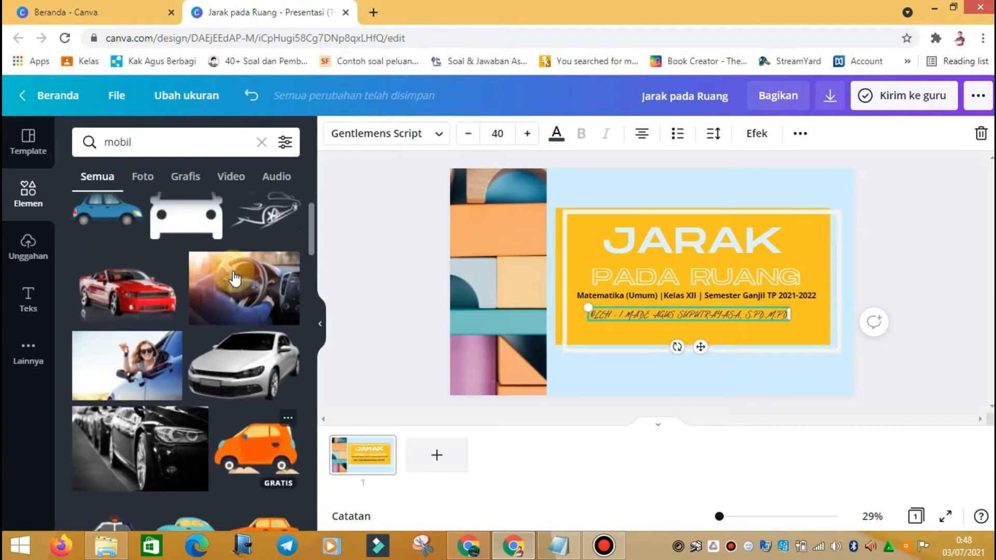
pyautogui.scroll(3, 235, 278)
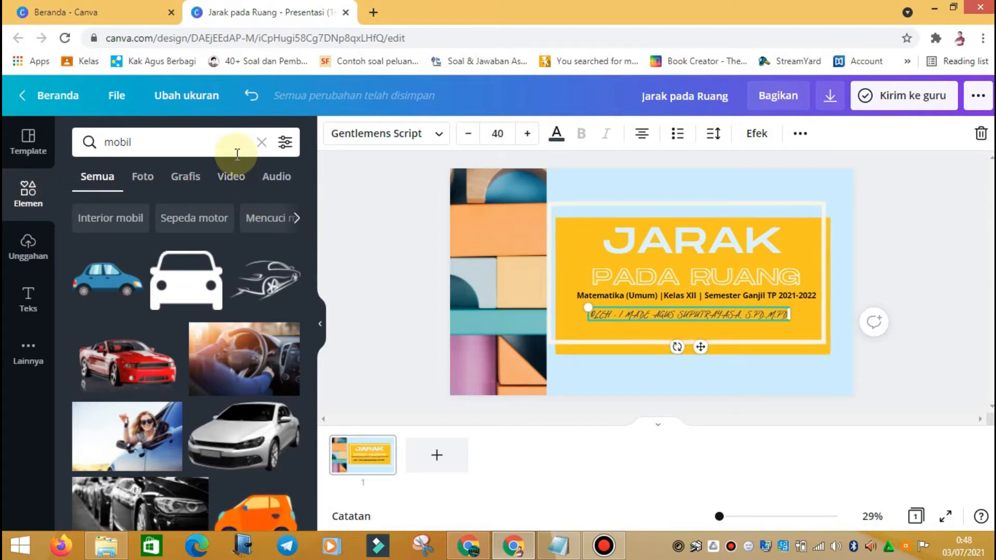
# Step: Filter the mobil results: clear the black colour, tick Beranimasi, Pendidikan and Gratis
pyautogui.click(286, 146)
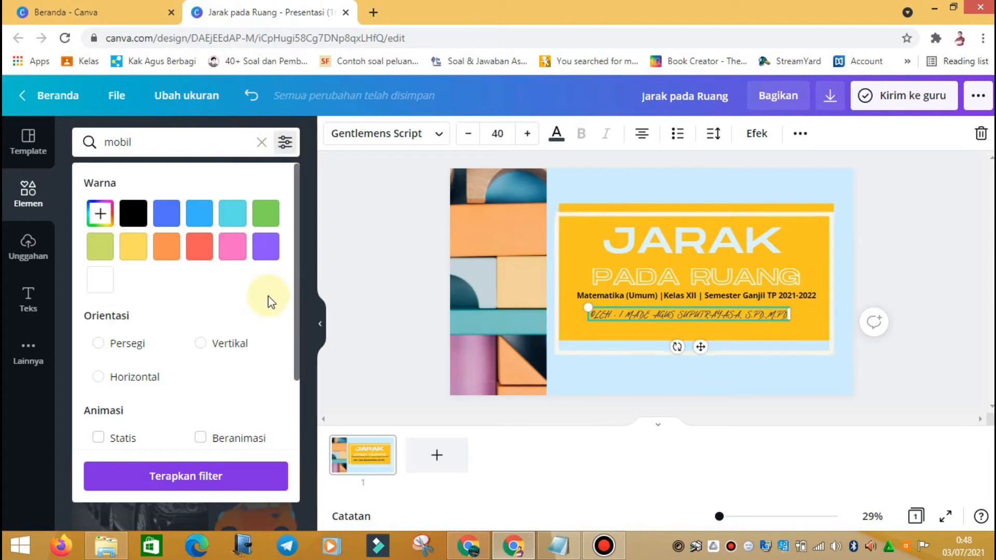
pyautogui.scroll(-3, 260, 296)
pyautogui.scroll(3, 261, 296)
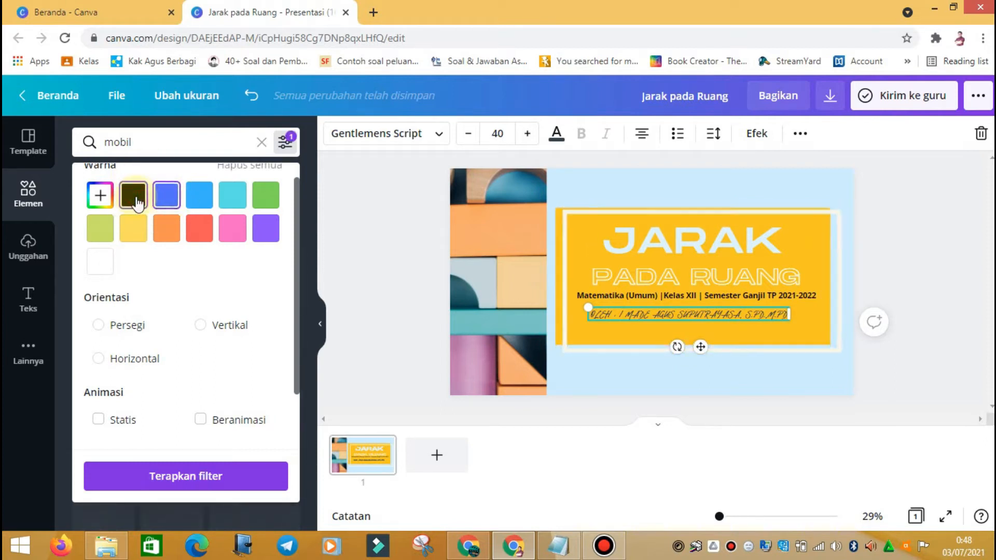
pyautogui.scroll(1, 145, 202)
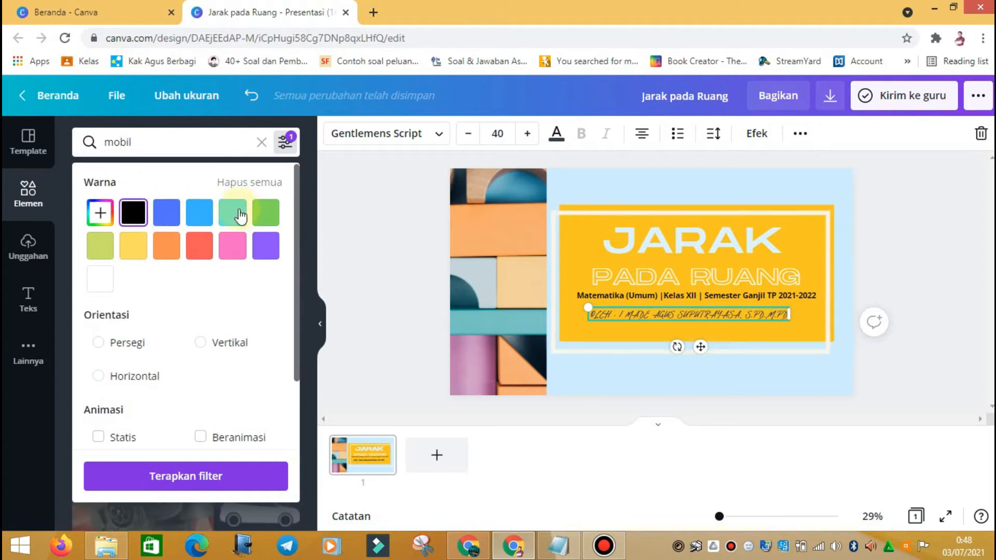
pyautogui.click(260, 186)
pyautogui.scroll(-2, 224, 249)
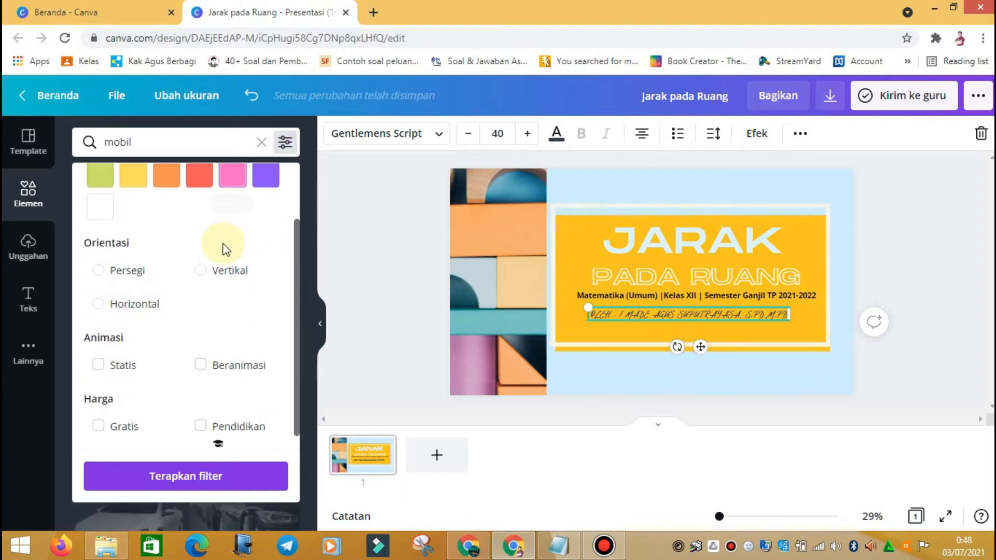
pyautogui.click(115, 277)
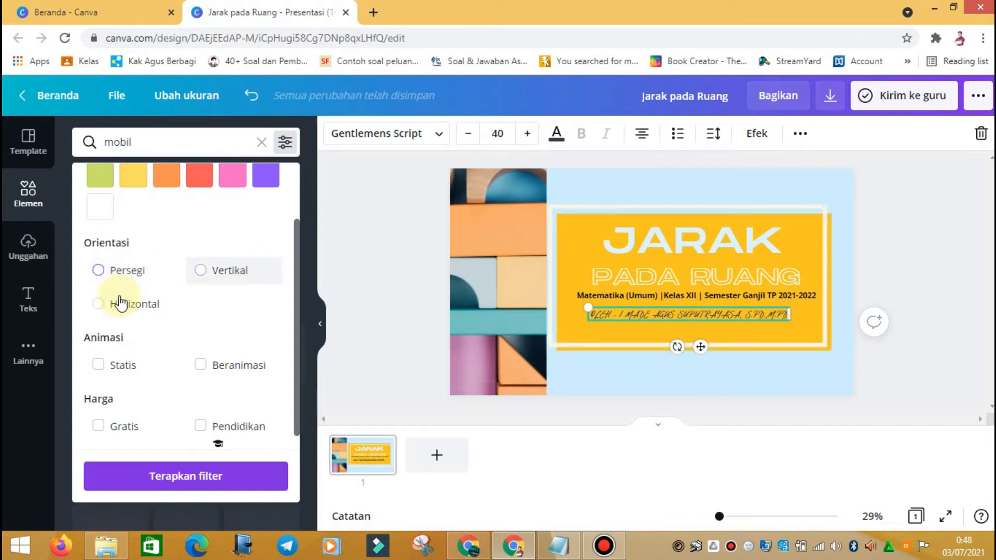
pyautogui.scroll(-1, 204, 365)
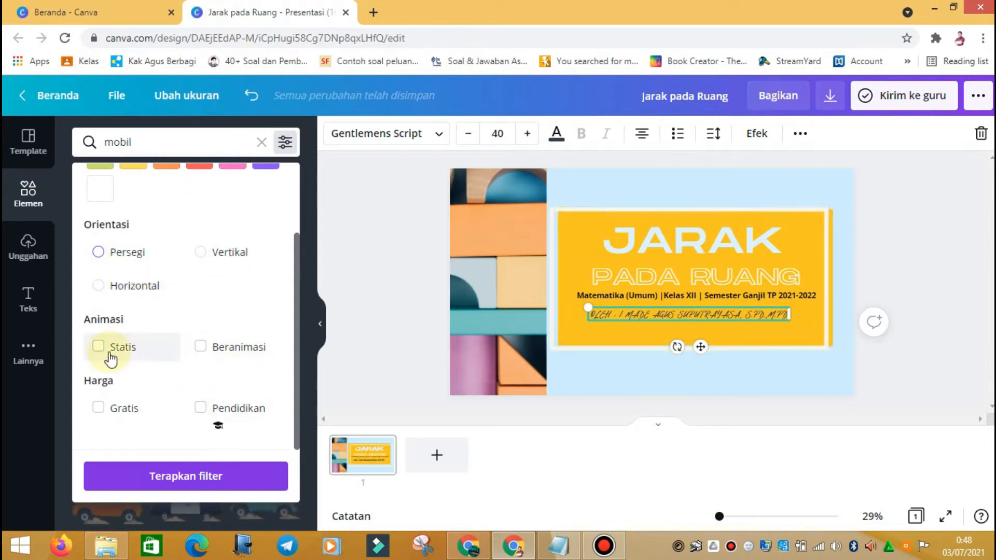
pyautogui.click(234, 358)
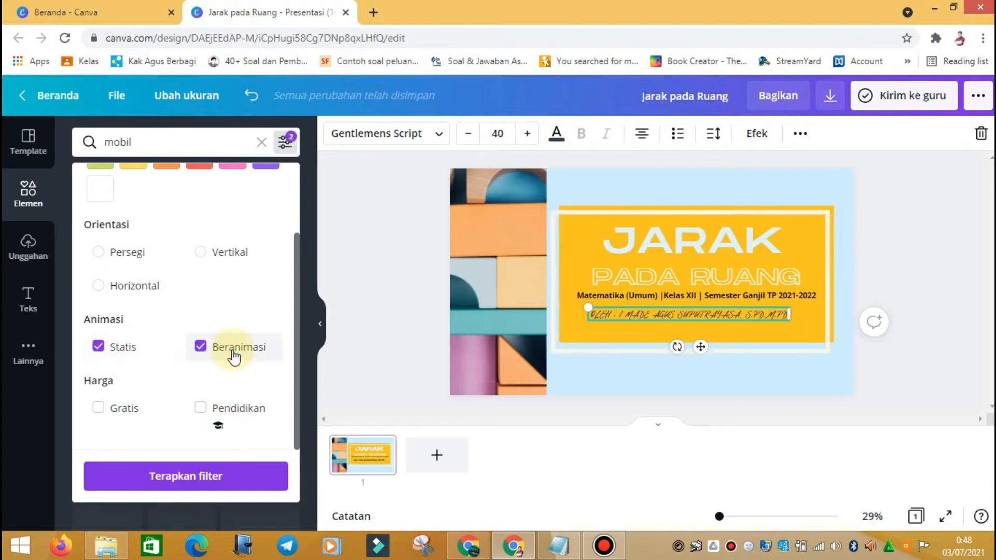
pyautogui.click(110, 355)
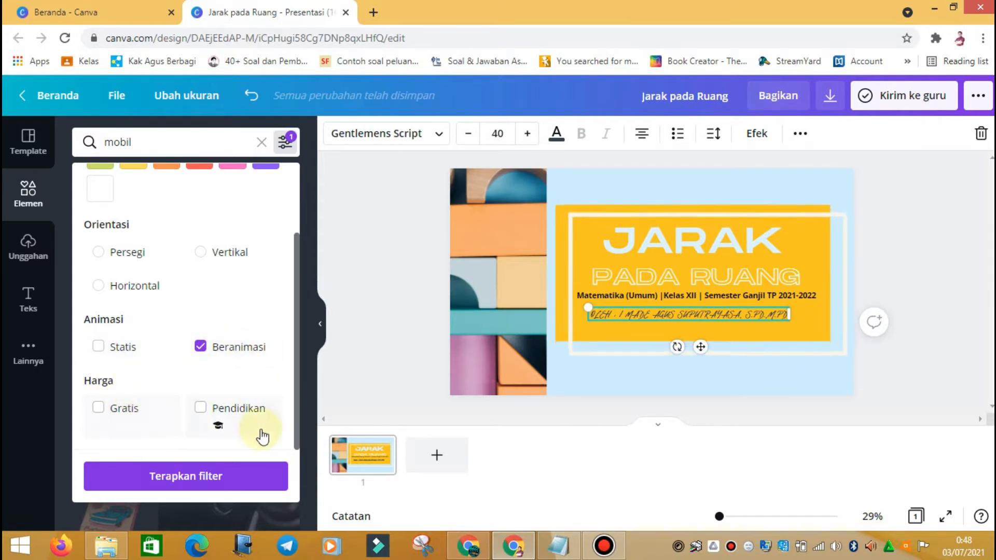
pyautogui.click(215, 418)
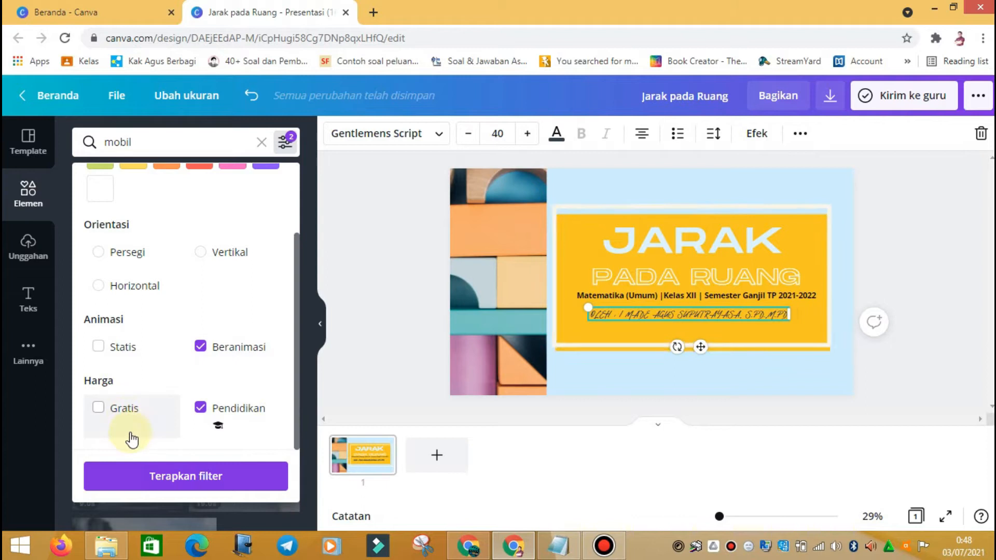
pyautogui.click(240, 417)
pyautogui.click(220, 420)
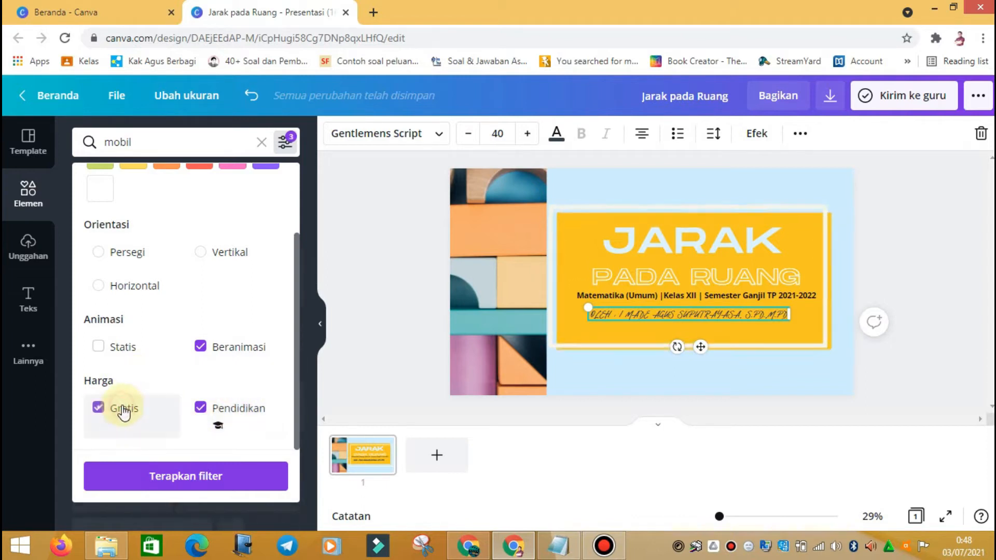
pyautogui.click(178, 482)
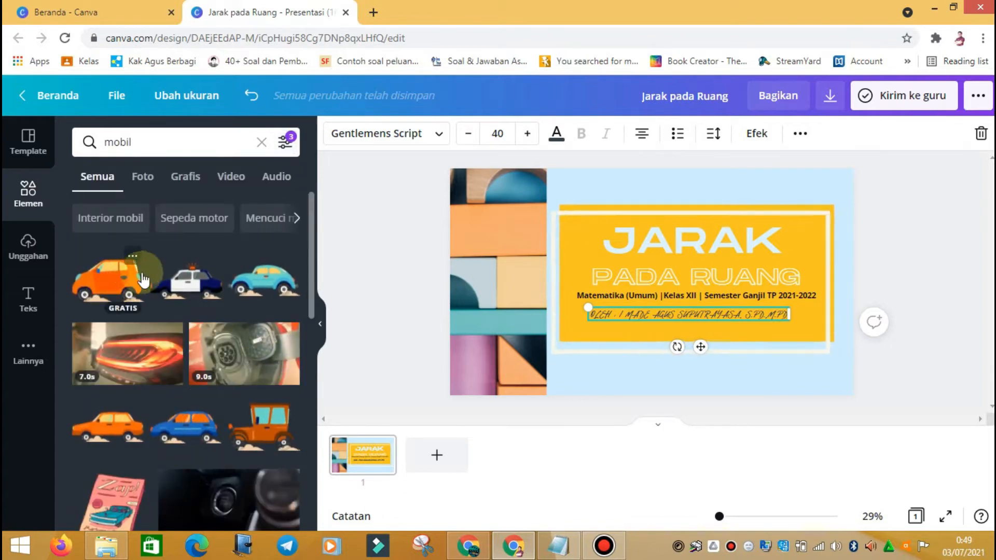
# Step: Browse the filtered car elements and select the mobil search text
pyautogui.scroll(-5, 155, 311)
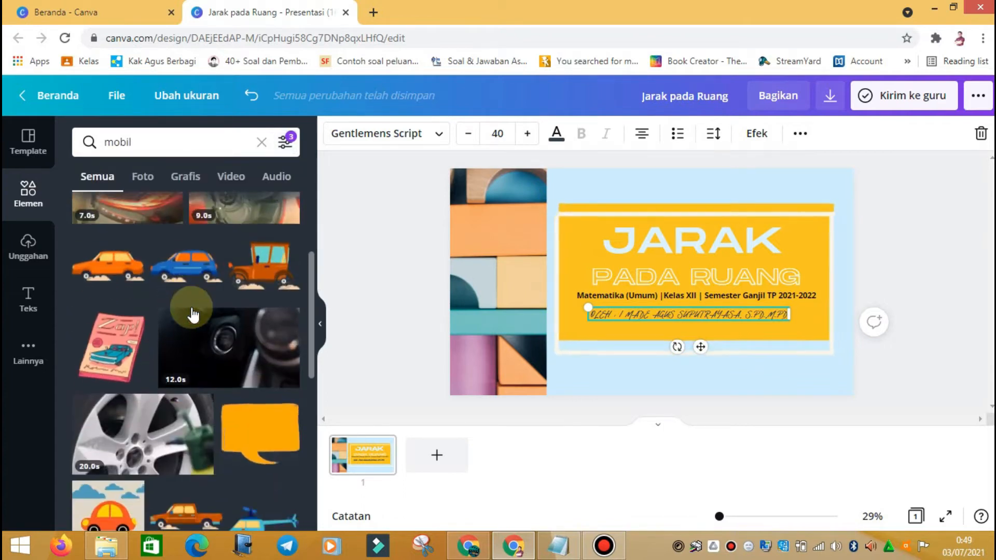
pyautogui.scroll(-4, 149, 435)
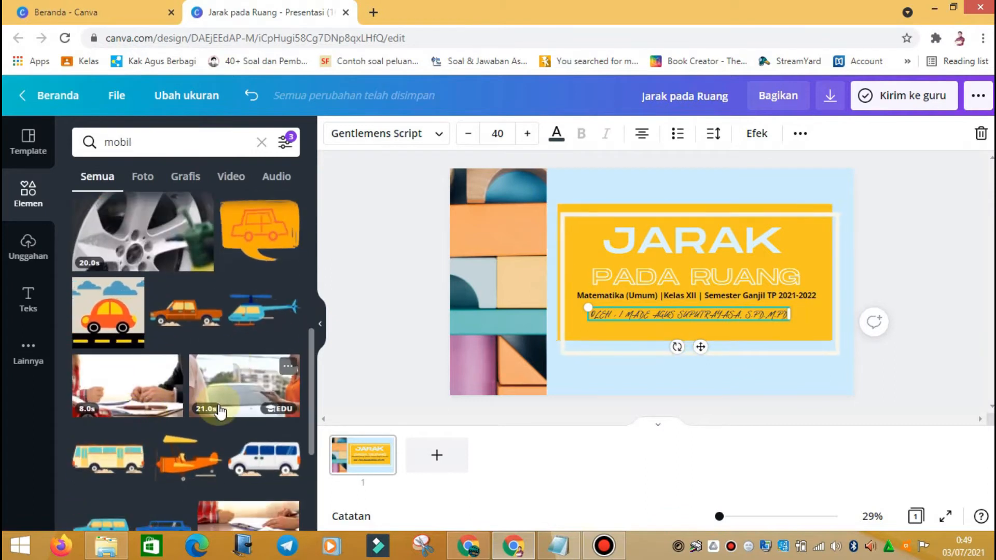
pyautogui.scroll(-3, 140, 435)
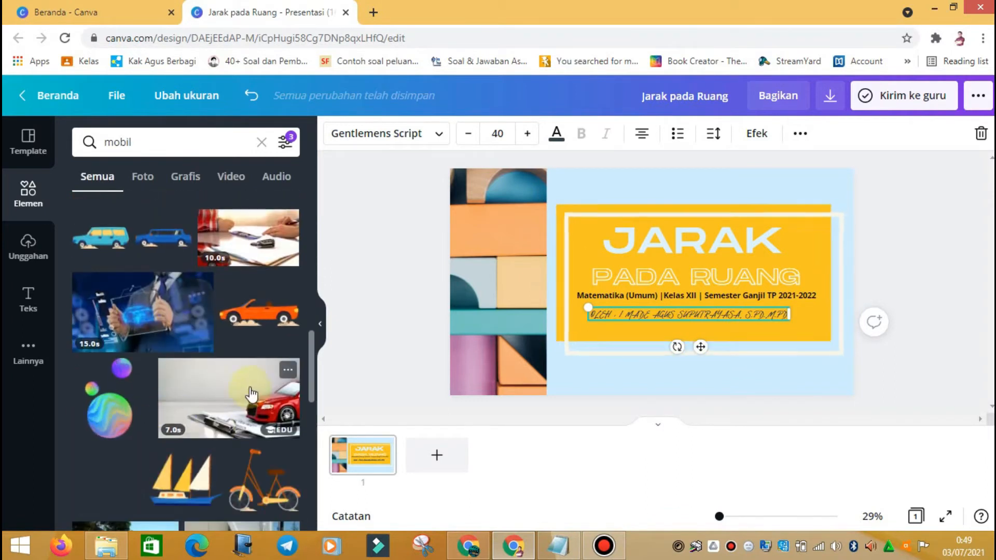
pyautogui.scroll(-5, 193, 447)
pyautogui.scroll(14, 206, 405)
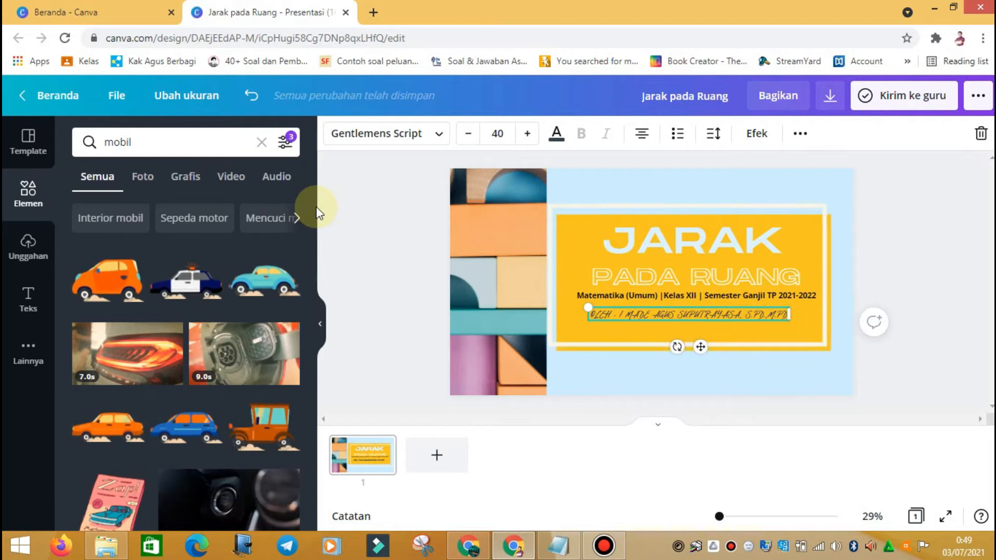
pyautogui.moveTo(169, 149); pyautogui.dragTo(91, 140)
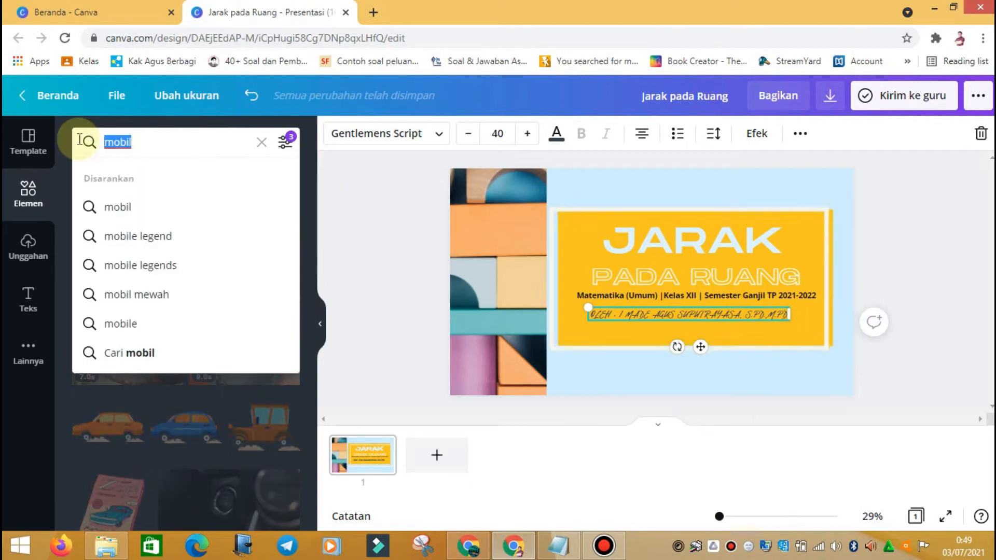
# Step: Search the elements for 'persegi panjang'
pyautogui.write('pr')
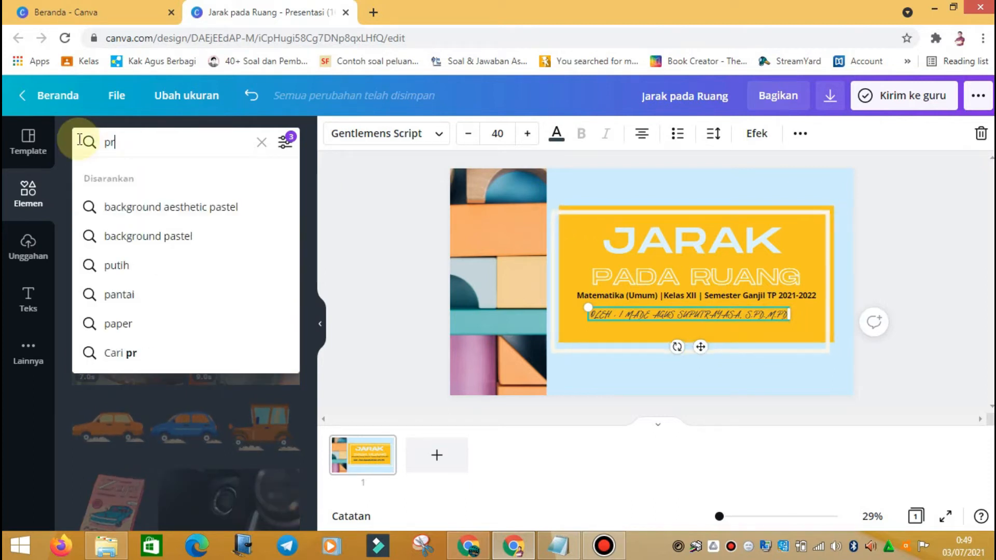
pyautogui.write('segi')
pyautogui.press('BackSpace')
pyautogui.press('BackSpace')
pyautogui.press('BackSpace')
pyautogui.press('BackSpace')
pyautogui.press('BackSpace')
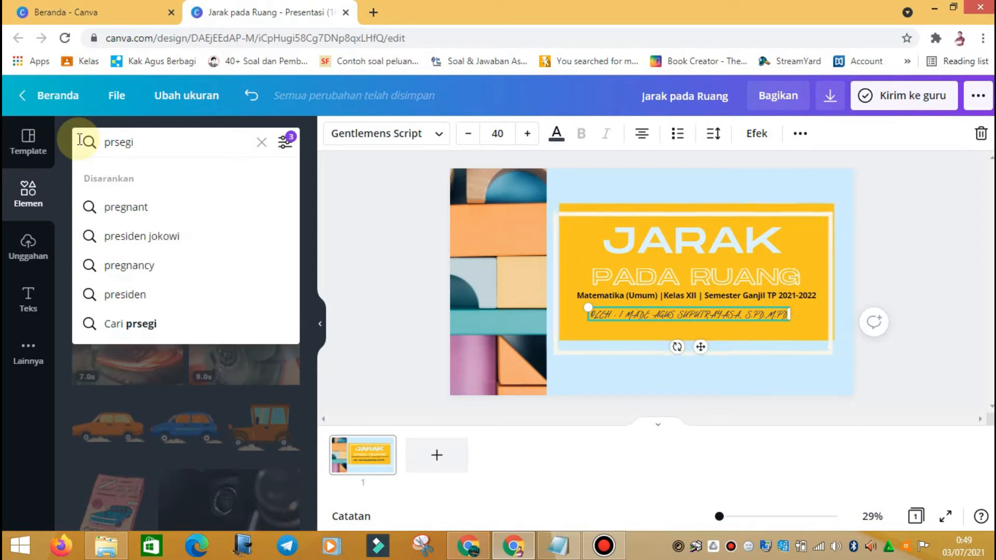
pyautogui.write('ersegi panjang')
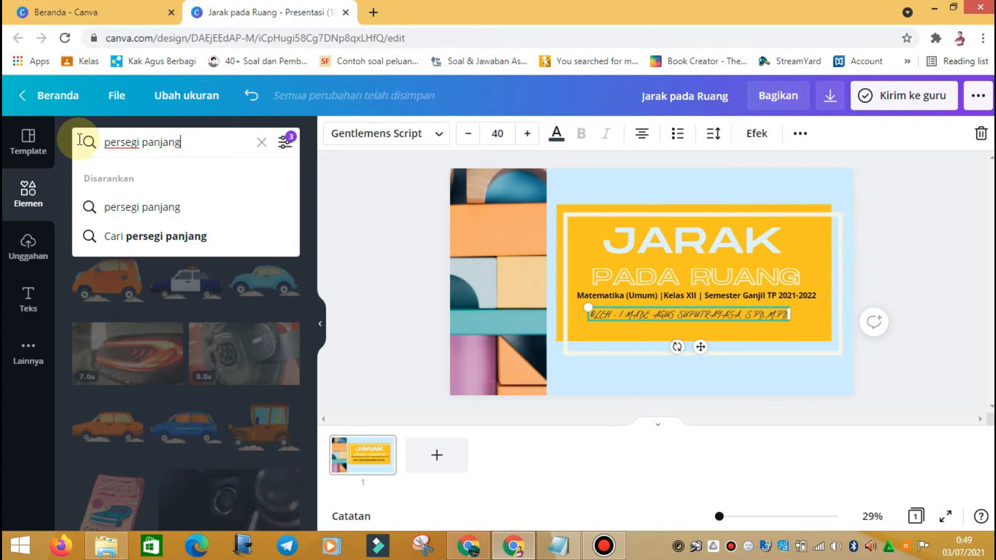
pyautogui.press('Return')
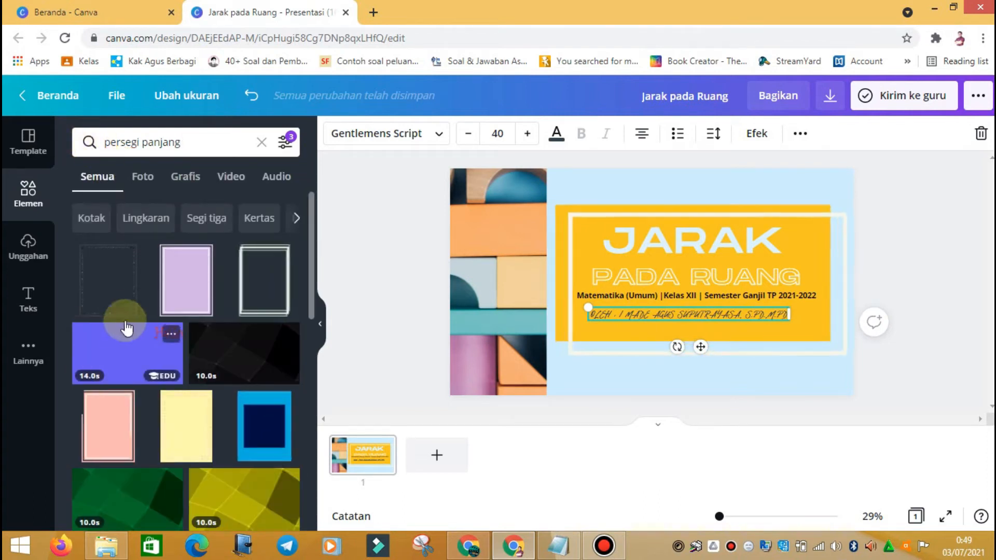
pyautogui.scroll(-3, 197, 394)
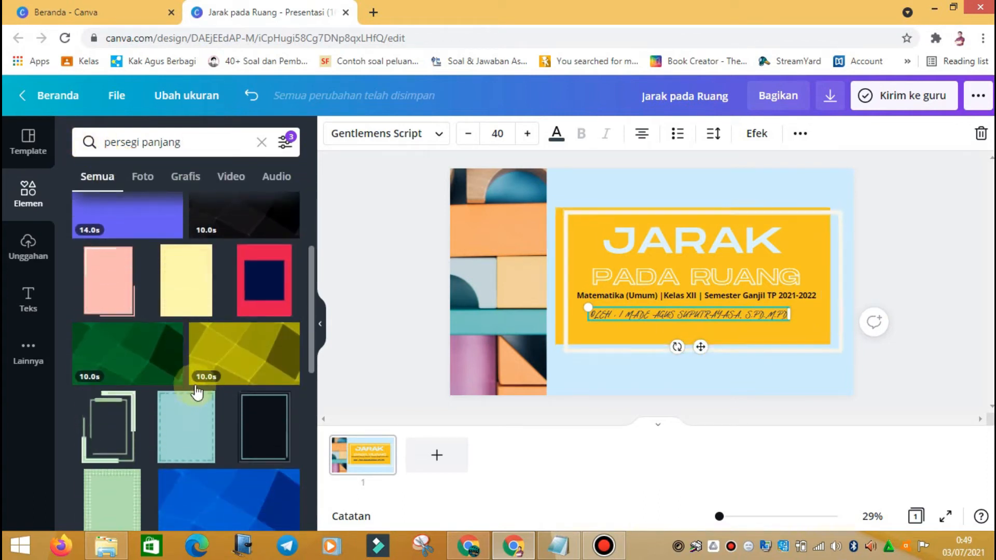
# Step: Apply the Animasi filter to the rectangle results and browse them
pyautogui.click(283, 145)
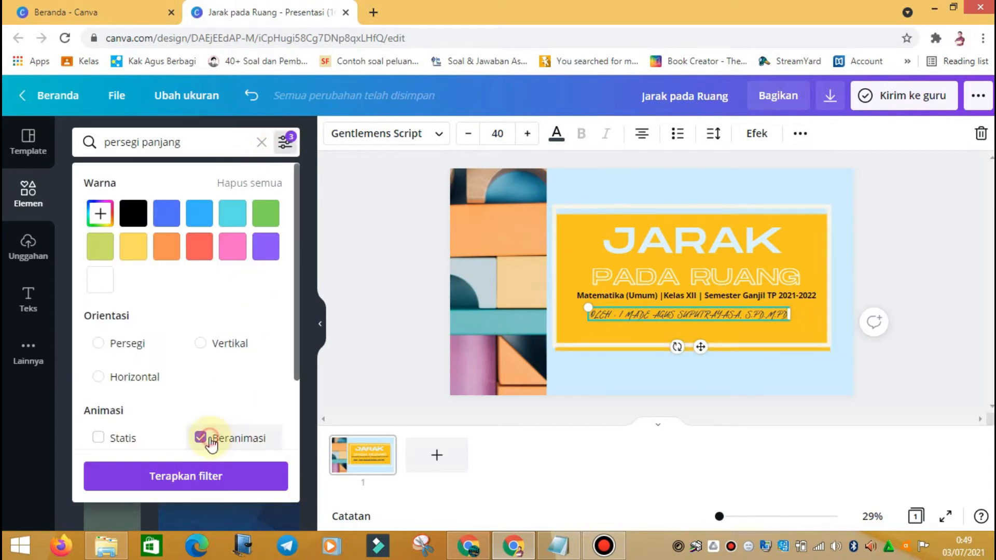
pyautogui.click(203, 477)
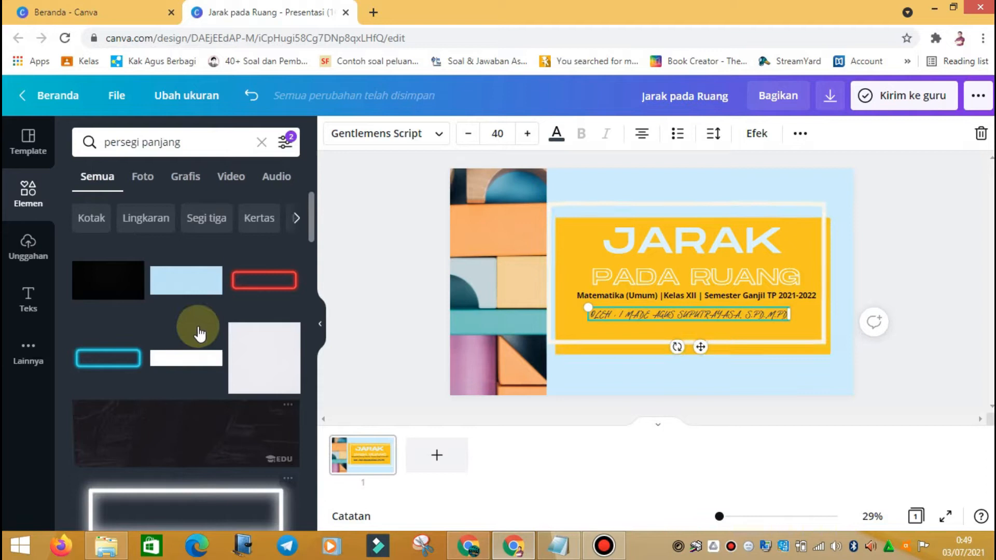
pyautogui.scroll(-6, 212, 298)
pyautogui.scroll(5, 214, 306)
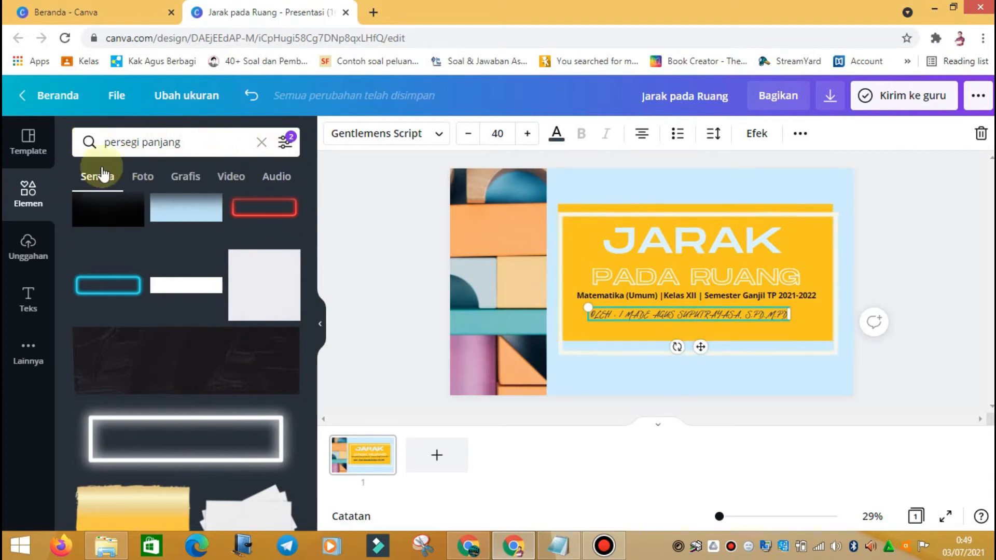
# Step: Clear the persegi panjang search and scroll through the full Garis & Bentuk collection
pyautogui.click(262, 143)
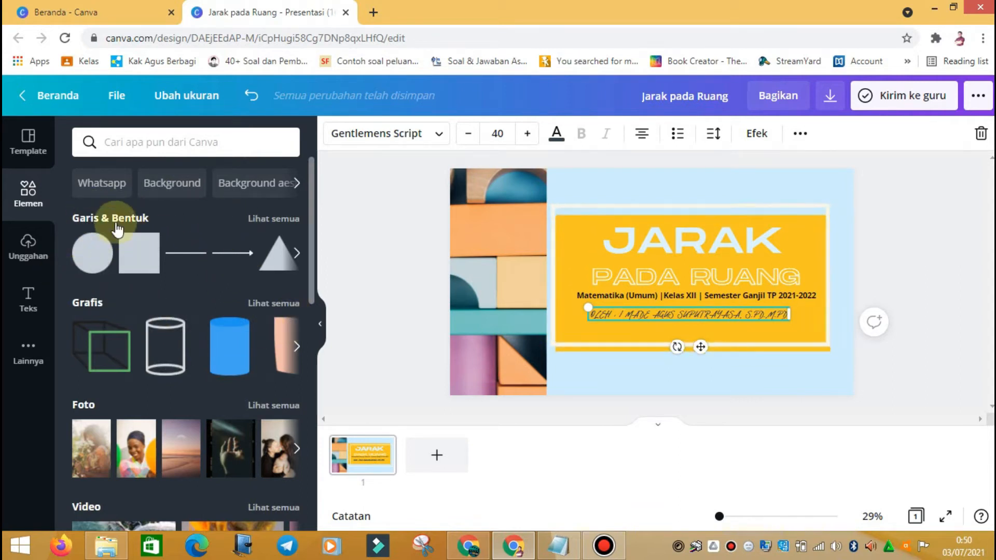
pyautogui.click(272, 219)
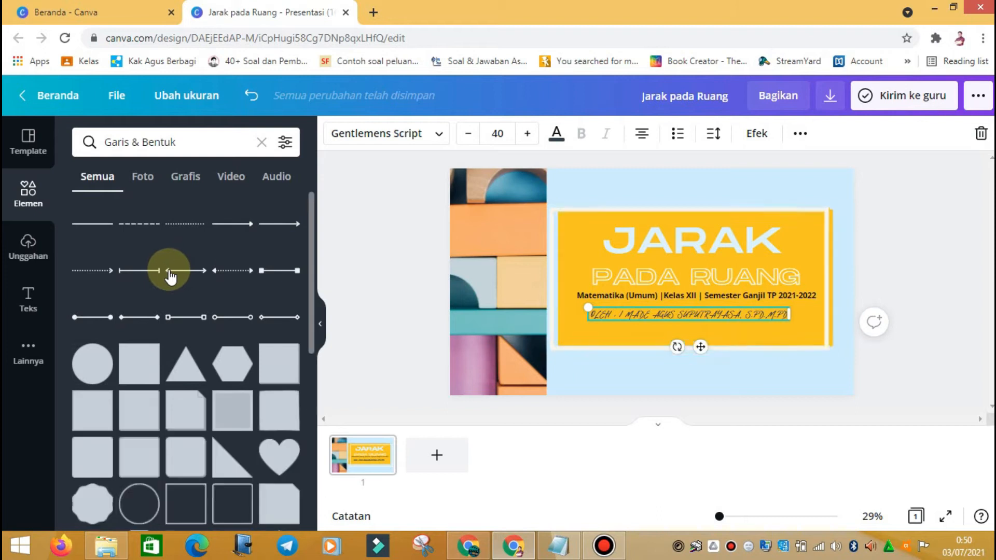
pyautogui.scroll(-3, 171, 275)
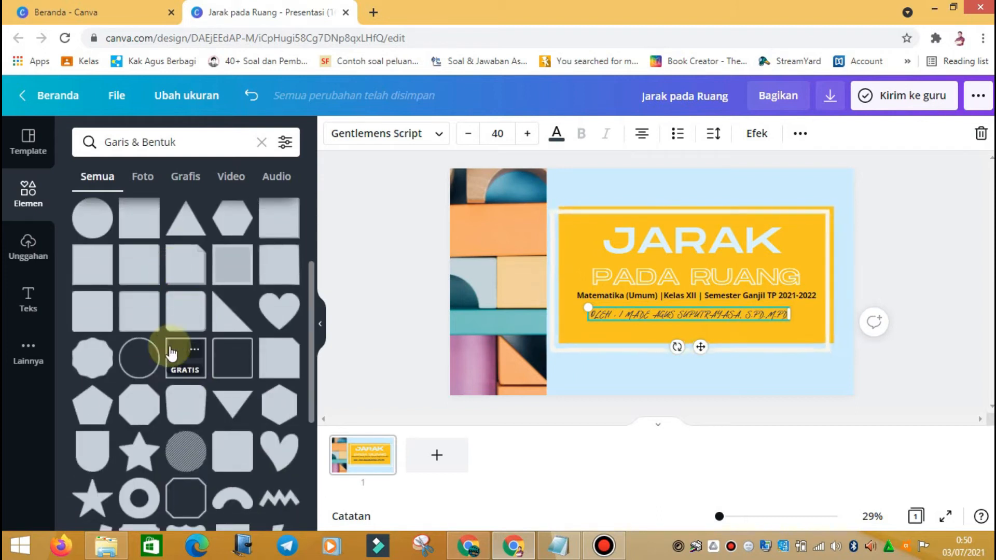
pyautogui.scroll(-6, 140, 284)
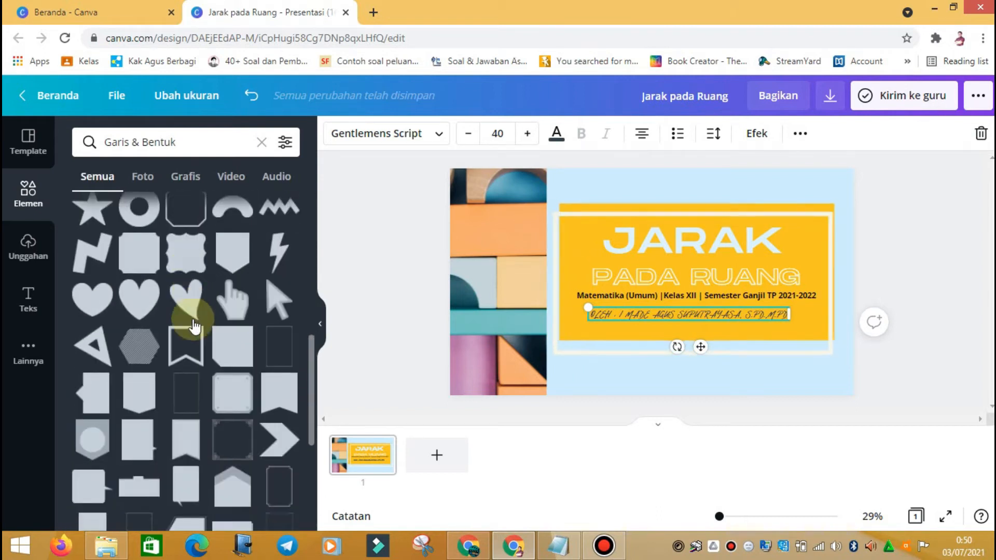
pyautogui.scroll(7, 186, 354)
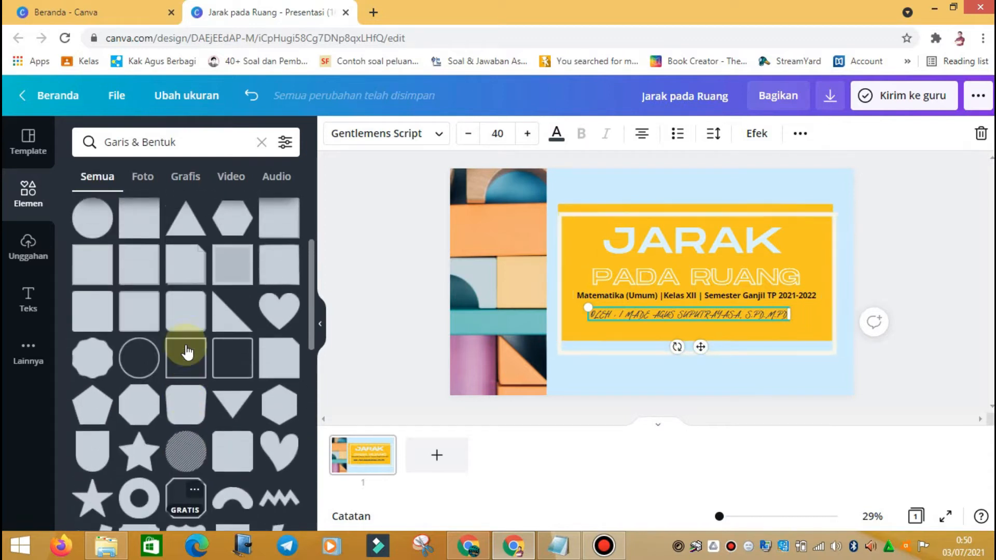
pyautogui.scroll(-8, 186, 352)
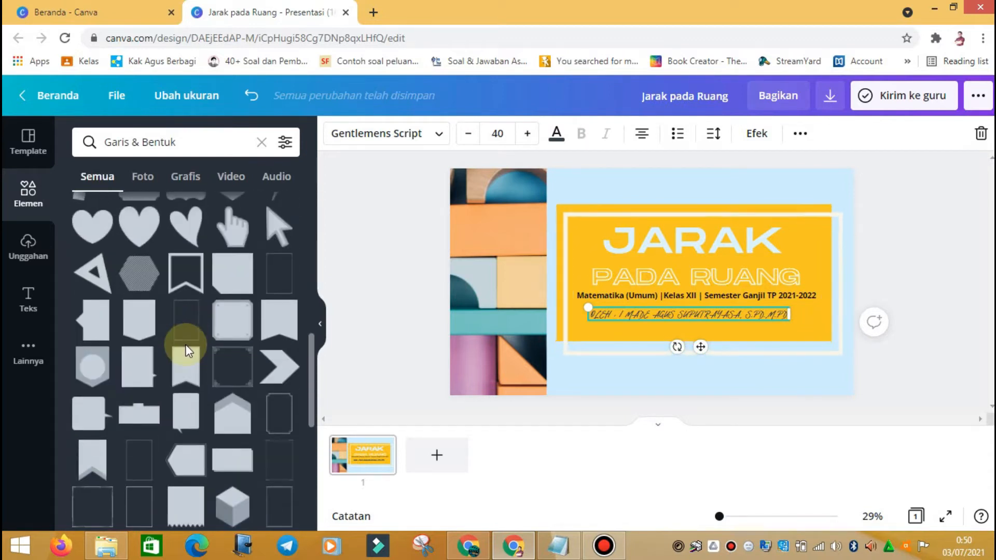
pyautogui.scroll(-3, 186, 352)
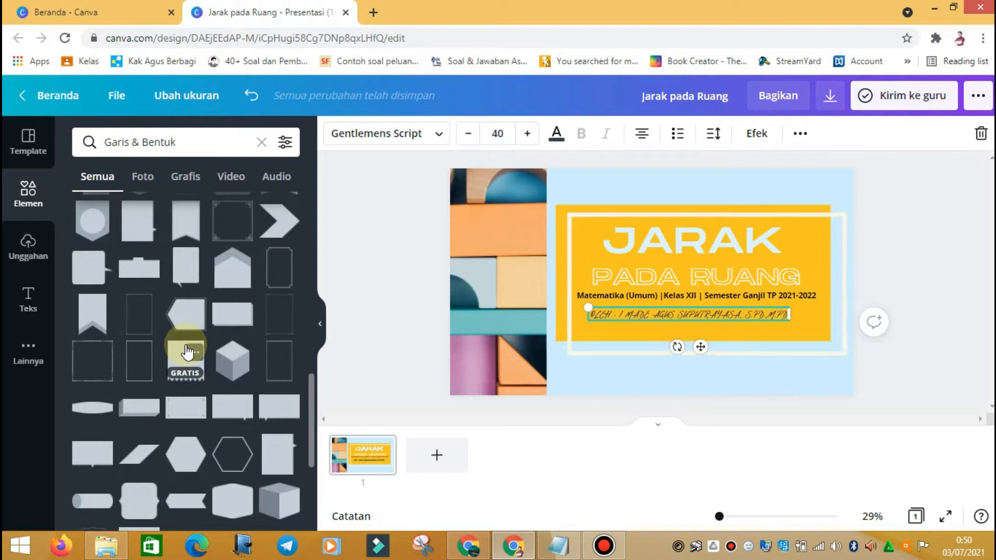
pyautogui.scroll(-5, 187, 353)
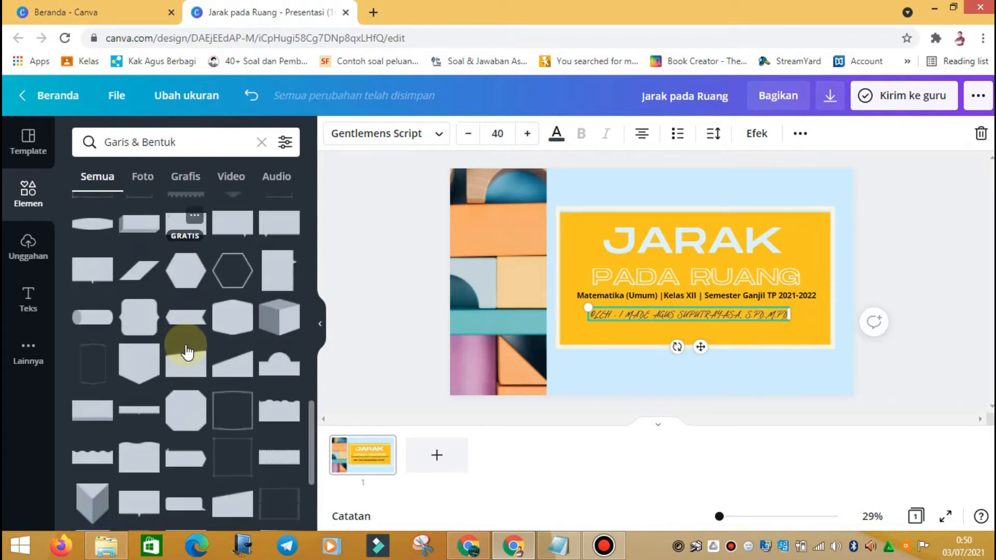
pyautogui.scroll(-3, 231, 347)
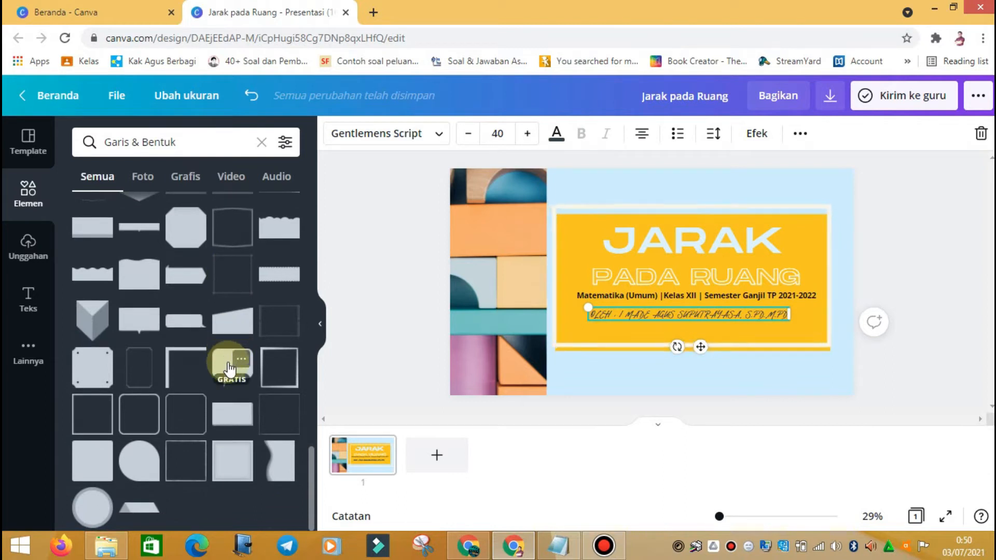
# Step: Add a dark square from Garis & Bentuk and shrink it to a small rectangle
pyautogui.click(83, 462)
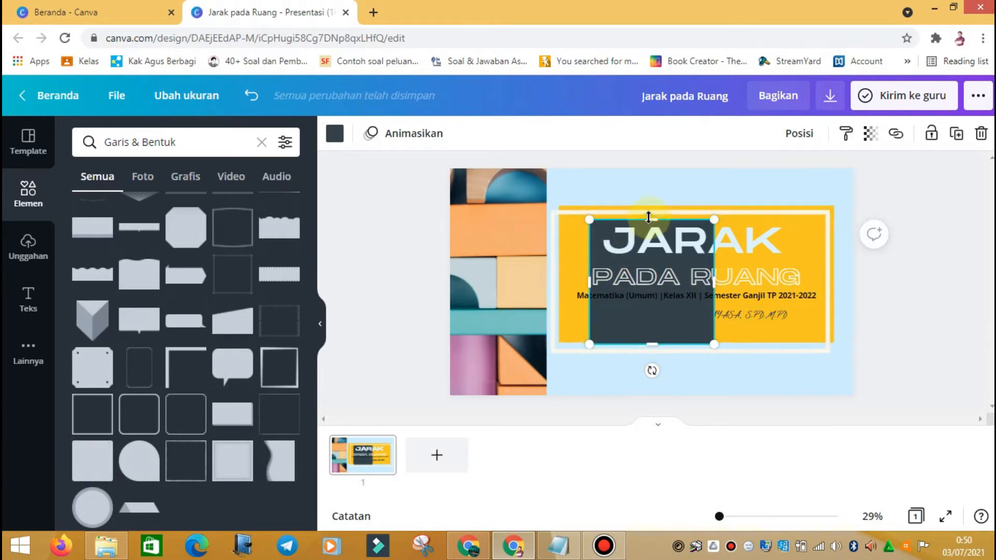
pyautogui.moveTo(653, 217); pyautogui.dragTo(653, 294)
pyautogui.moveTo(653, 345); pyautogui.dragTo(647, 318)
pyautogui.moveTo(714, 294); pyautogui.dragTo(652, 319)
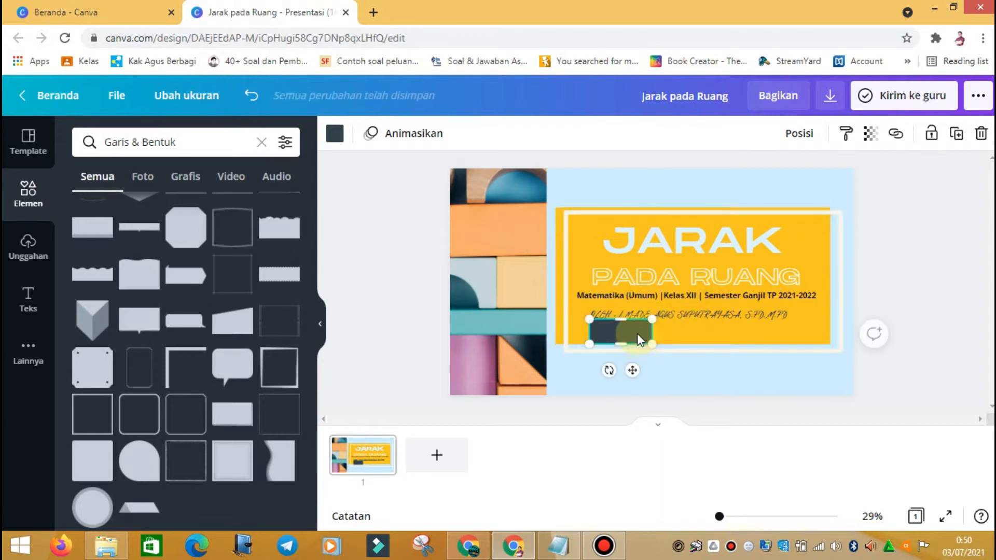
# Step: Stretch the rectangle into a bar across the OLEH name line, aligned left
pyautogui.moveTo(635, 363)
pyautogui.mouseDown()
pyautogui.moveTo(633, 373)
pyautogui.moveTo(633, 360)
pyautogui.moveTo(619, 362)
pyautogui.mouseUp()
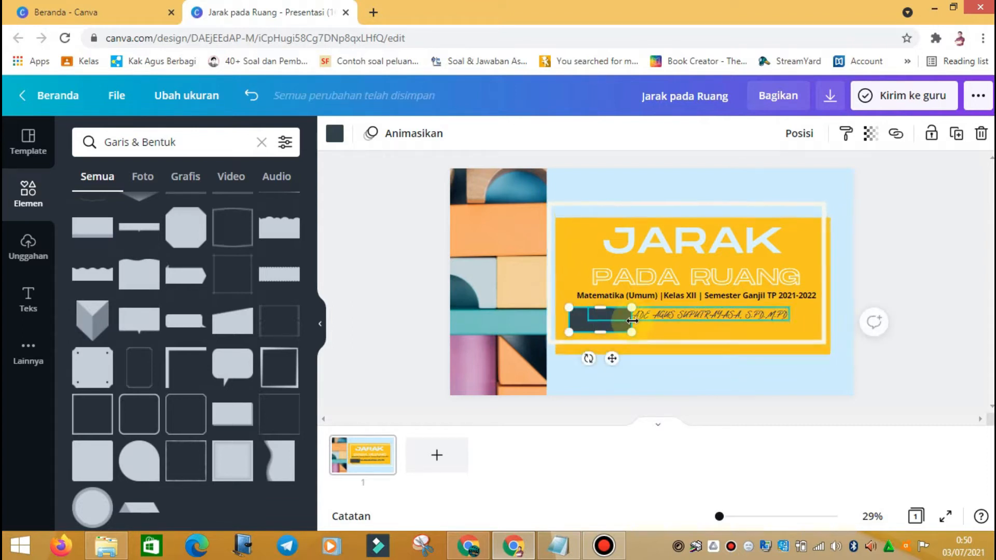
pyautogui.moveTo(631, 321); pyautogui.dragTo(799, 320)
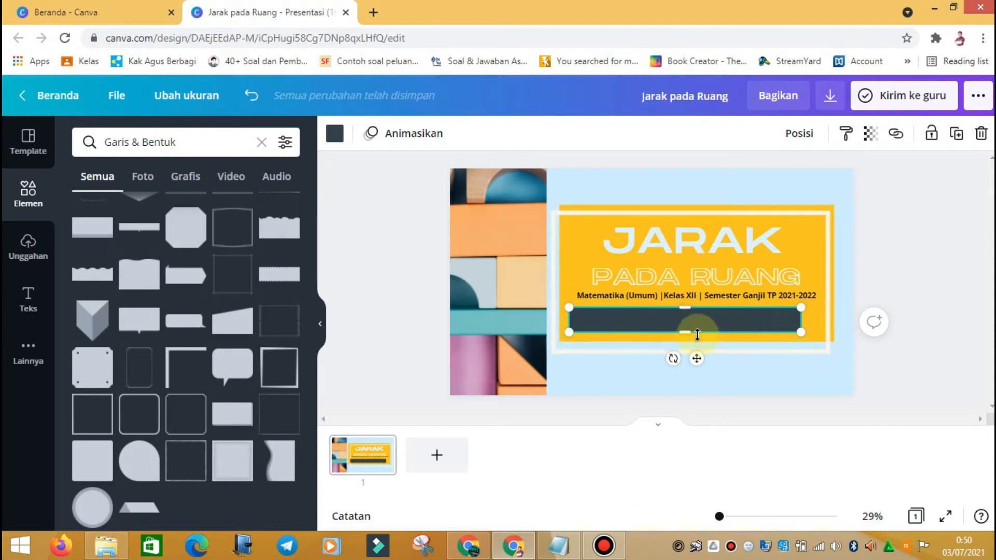
pyautogui.moveTo(698, 360); pyautogui.dragTo(709, 362)
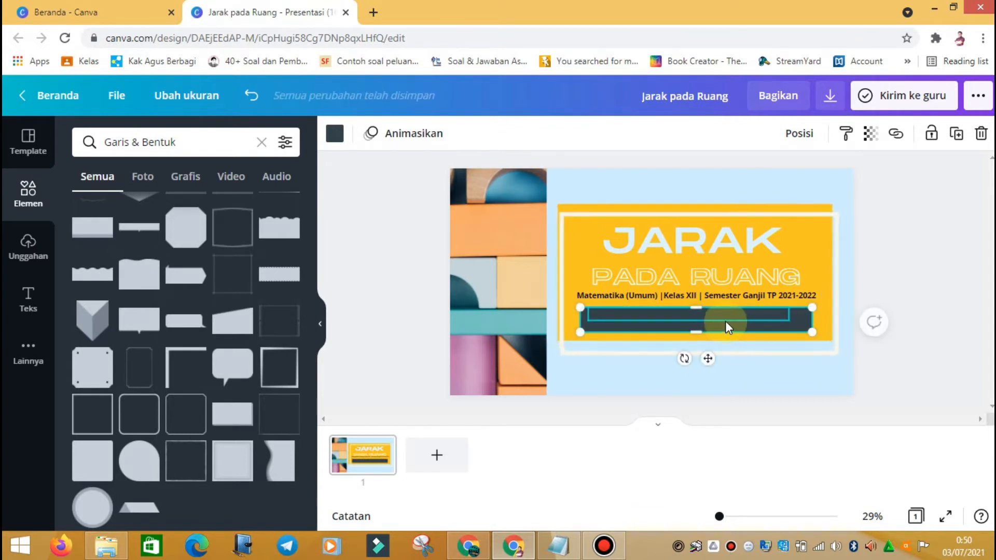
pyautogui.click(936, 347)
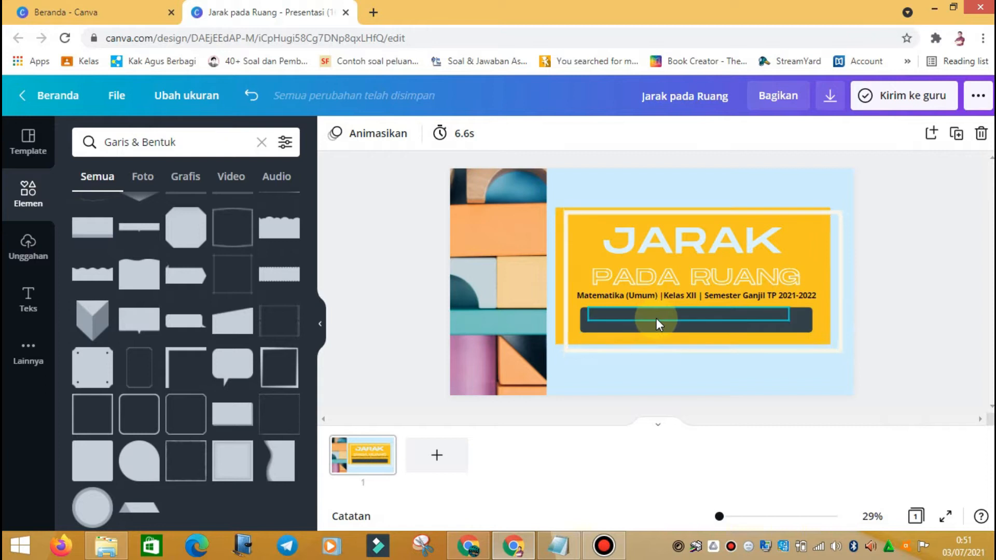
pyautogui.click(677, 327)
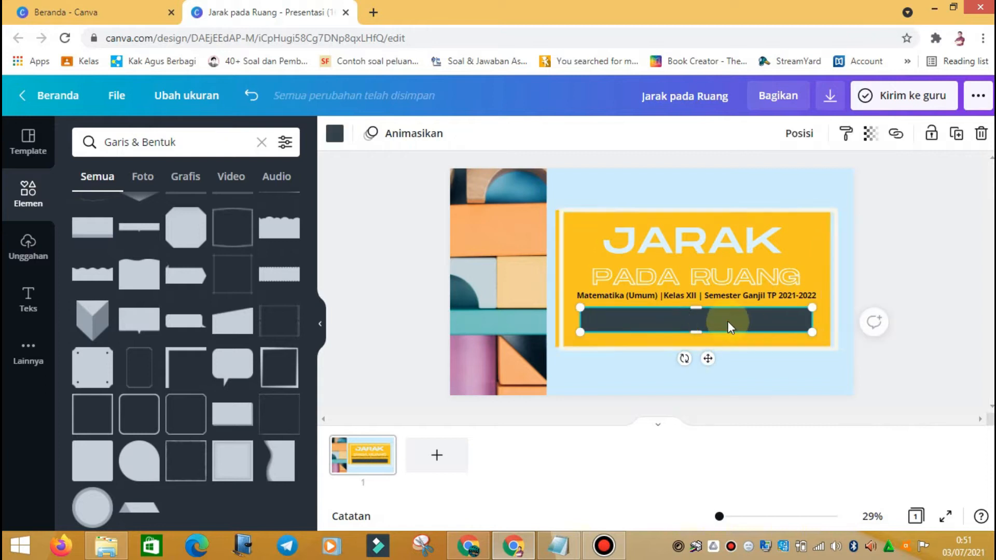
# Step: Bring the dark bar forward one layer inside the yellow title box
pyautogui.click(792, 139)
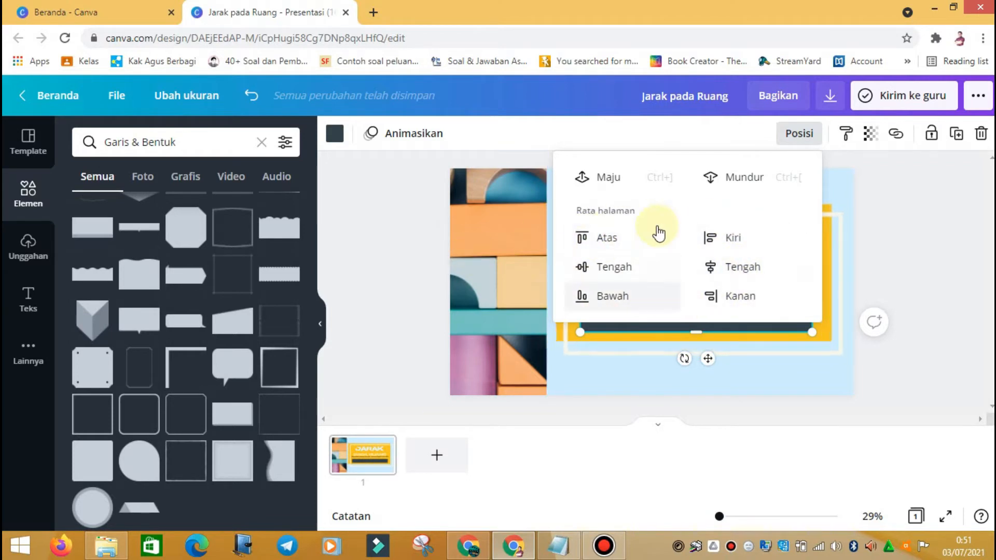
pyautogui.click(963, 240)
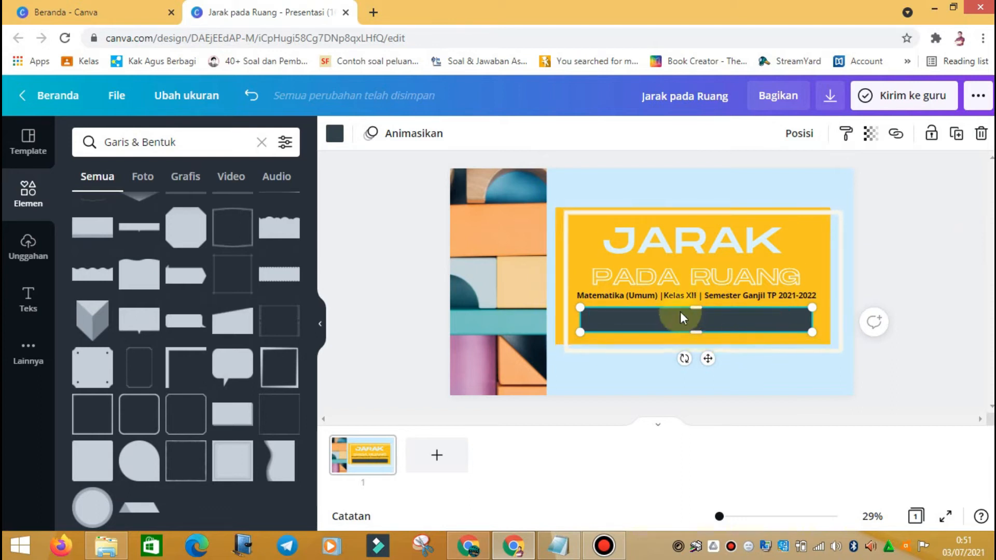
pyautogui.click(799, 134)
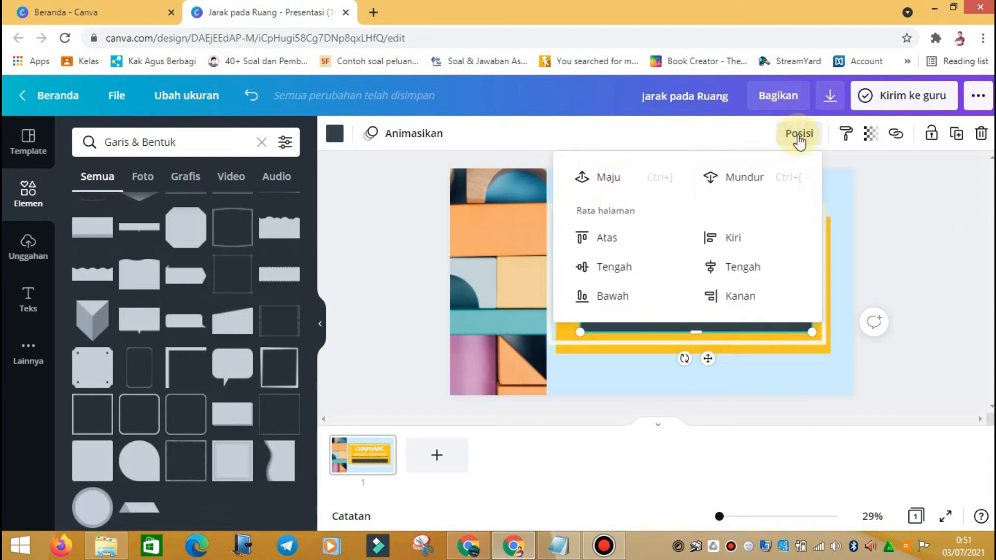
pyautogui.click(586, 181)
pyautogui.click(584, 178)
pyautogui.click(890, 244)
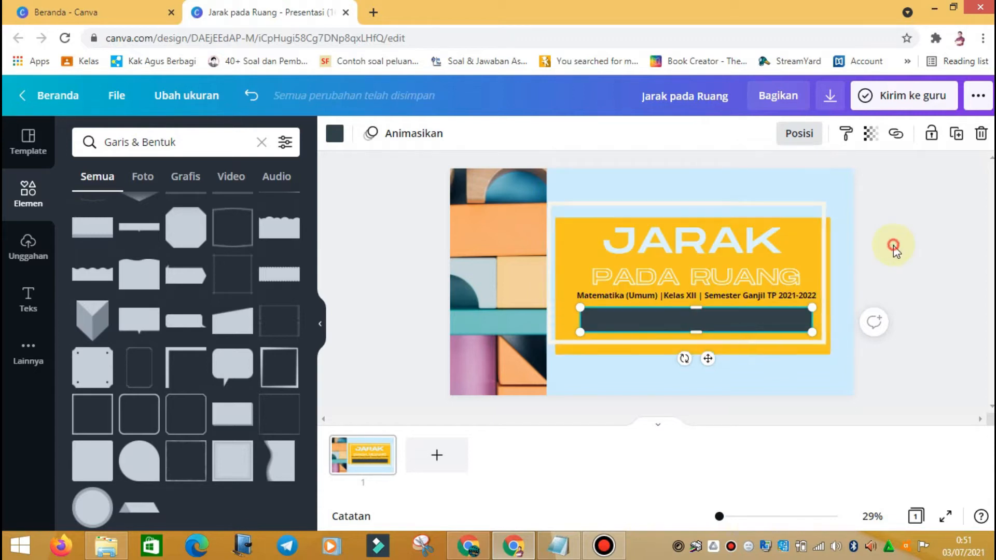
# Step: Position the dark bar over the author name line and send it behind the text
pyautogui.moveTo(757, 331)
pyautogui.mouseDown()
pyautogui.moveTo(758, 344)
pyautogui.moveTo(754, 322)
pyautogui.moveTo(755, 337)
pyautogui.mouseUp()
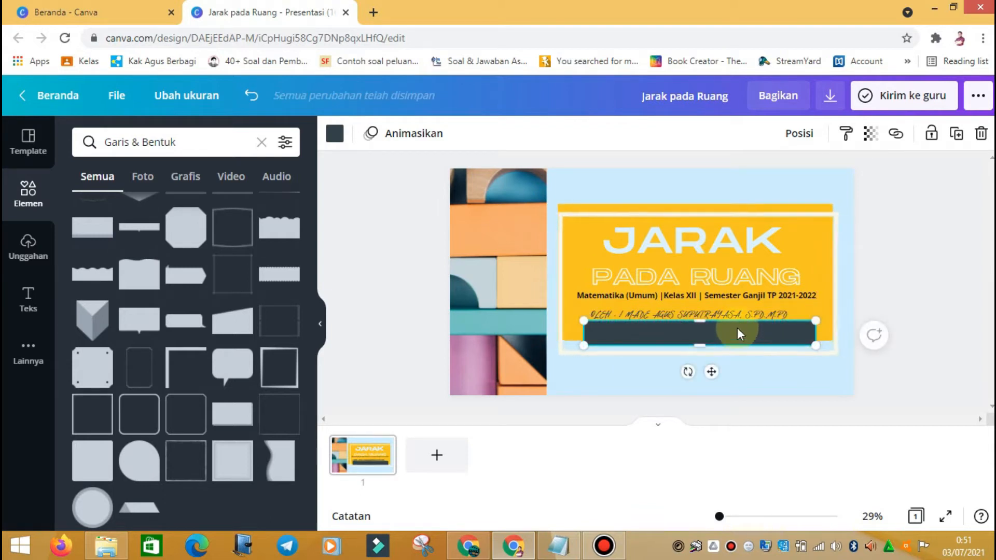
pyautogui.moveTo(735, 334); pyautogui.dragTo(728, 331)
pyautogui.moveTo(722, 331)
pyautogui.mouseDown()
pyautogui.moveTo(740, 327)
pyautogui.moveTo(729, 322)
pyautogui.mouseUp()
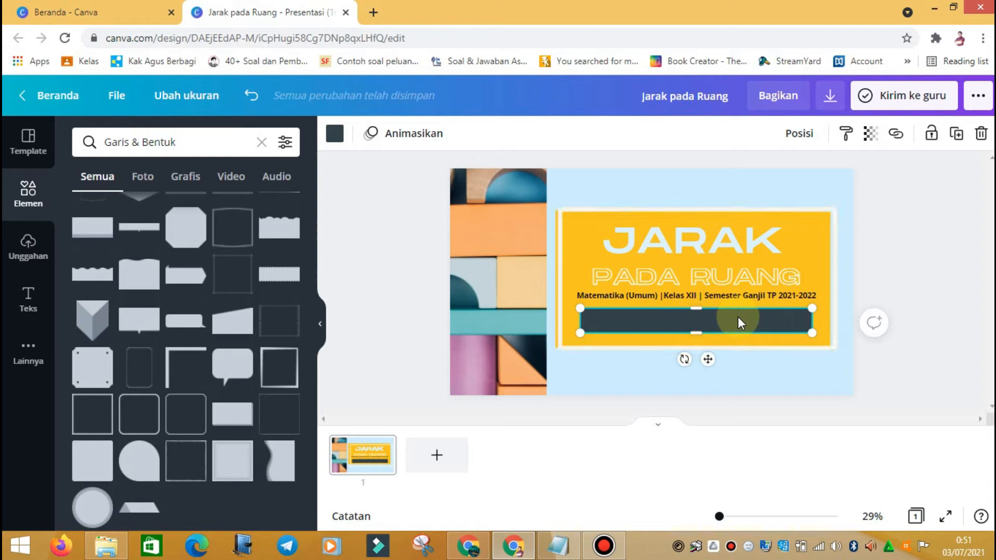
pyautogui.click(798, 134)
pyautogui.click(763, 178)
pyautogui.click(952, 276)
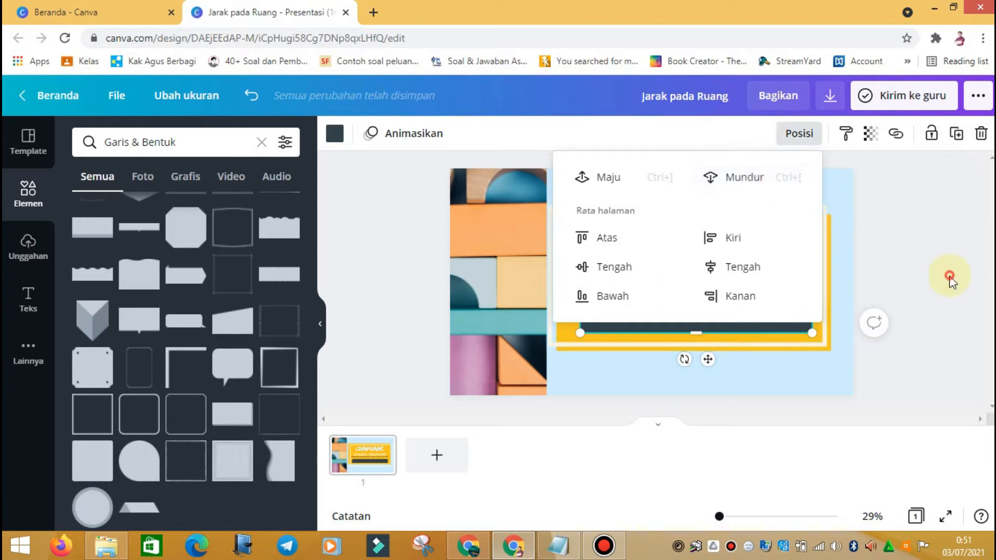
pyautogui.click(799, 135)
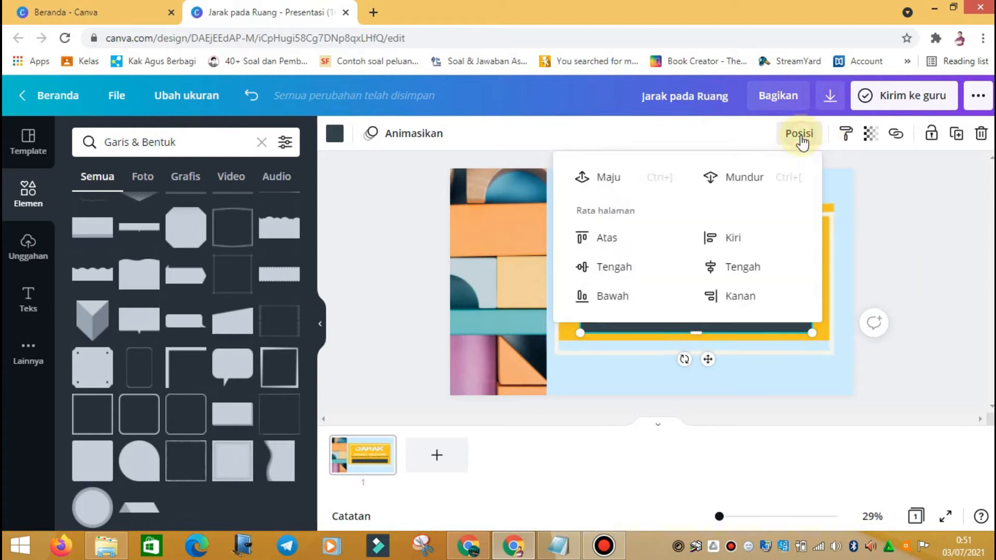
pyautogui.click(747, 176)
pyautogui.click(872, 260)
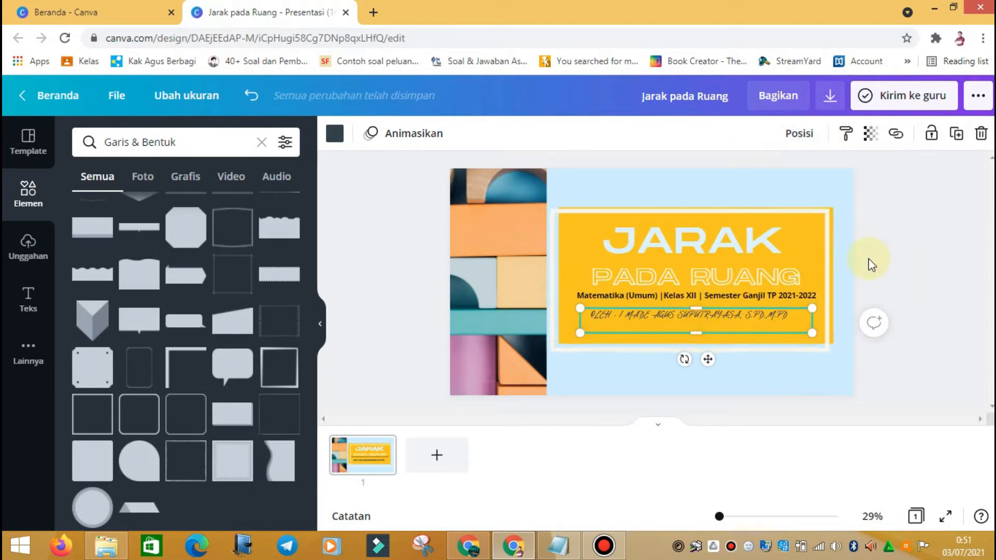
# Step: Undo the last slide change and nudge the dark bar slightly lower
pyautogui.click(821, 242)
pyautogui.rightClick(820, 240)
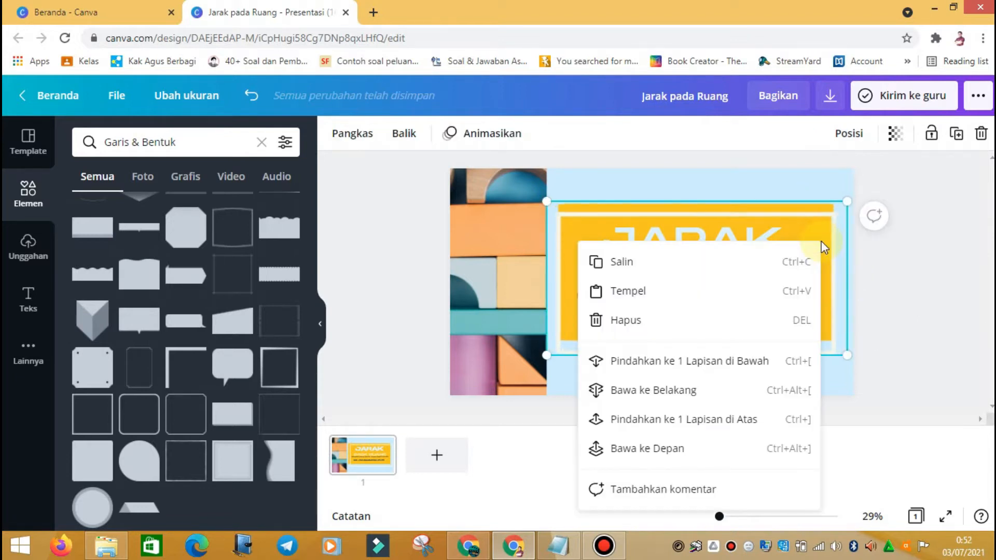
pyautogui.click(929, 226)
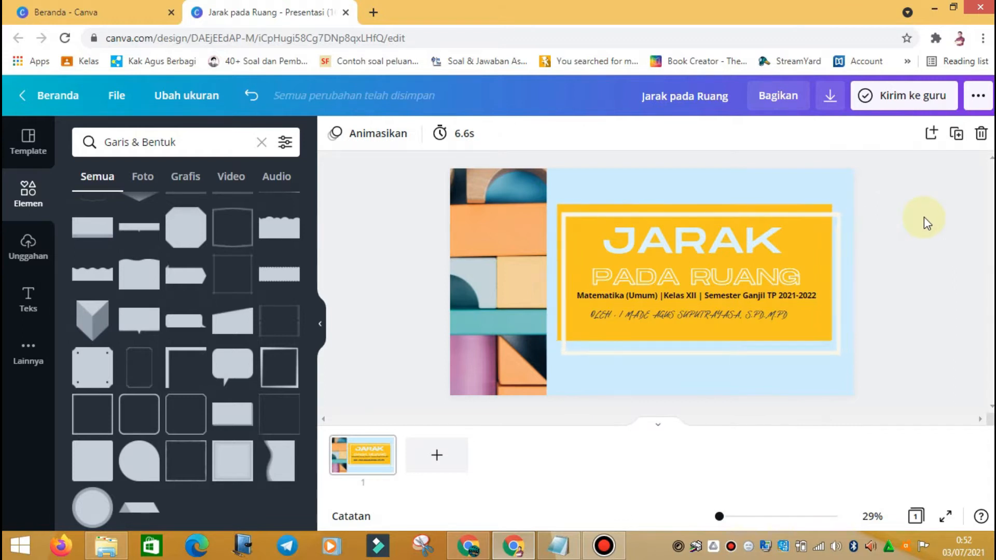
pyautogui.hotkey('ctrl', 'z')
pyautogui.click(891, 281)
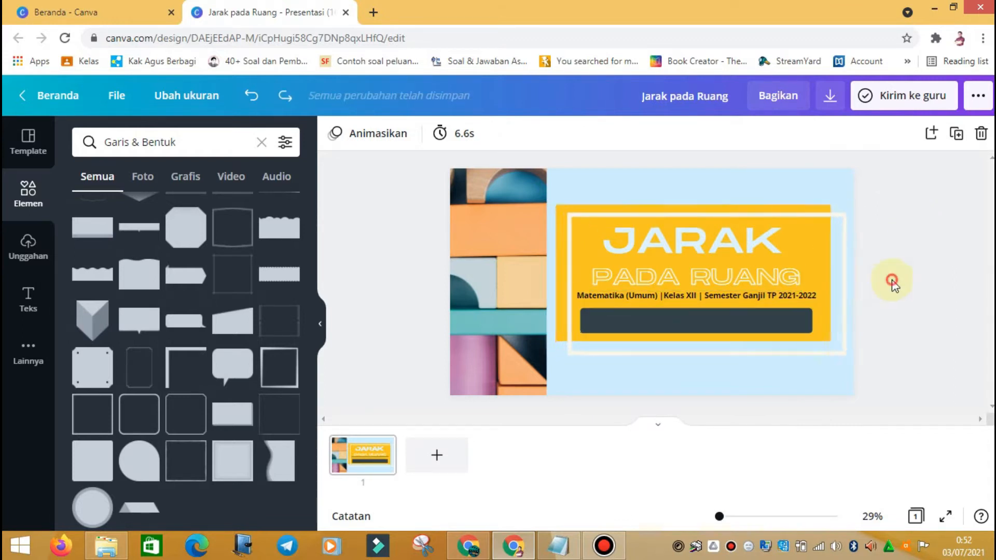
pyautogui.moveTo(766, 325); pyautogui.dragTo(765, 335)
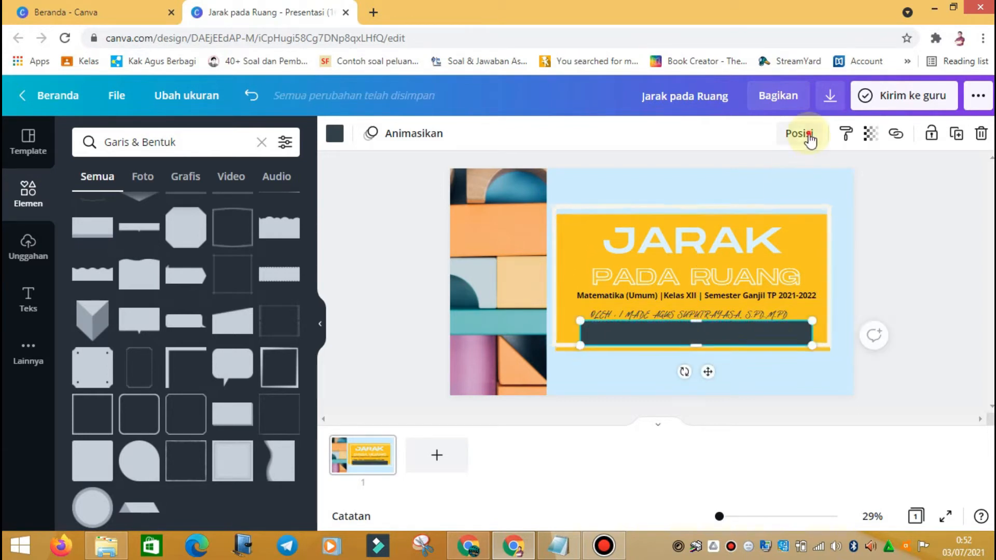
pyautogui.click(809, 136)
pyautogui.click(883, 237)
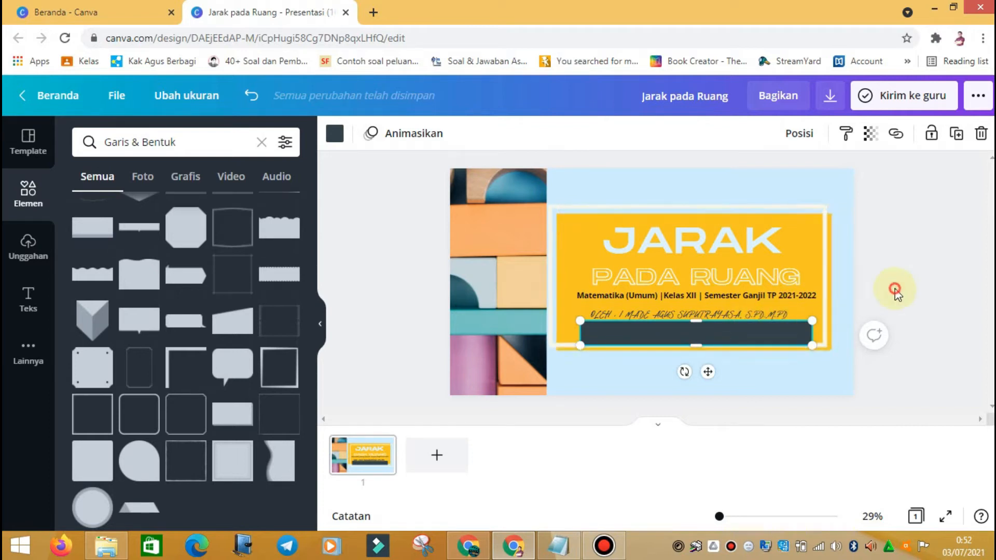
# Step: Shorten the dark bar and move it up onto the author name line
pyautogui.click(767, 313)
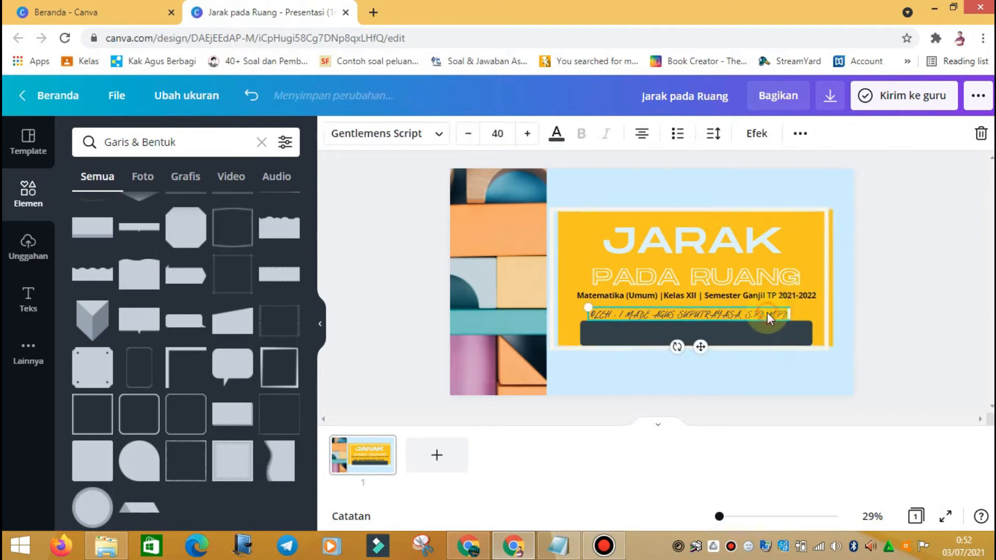
pyautogui.rightClick(767, 313)
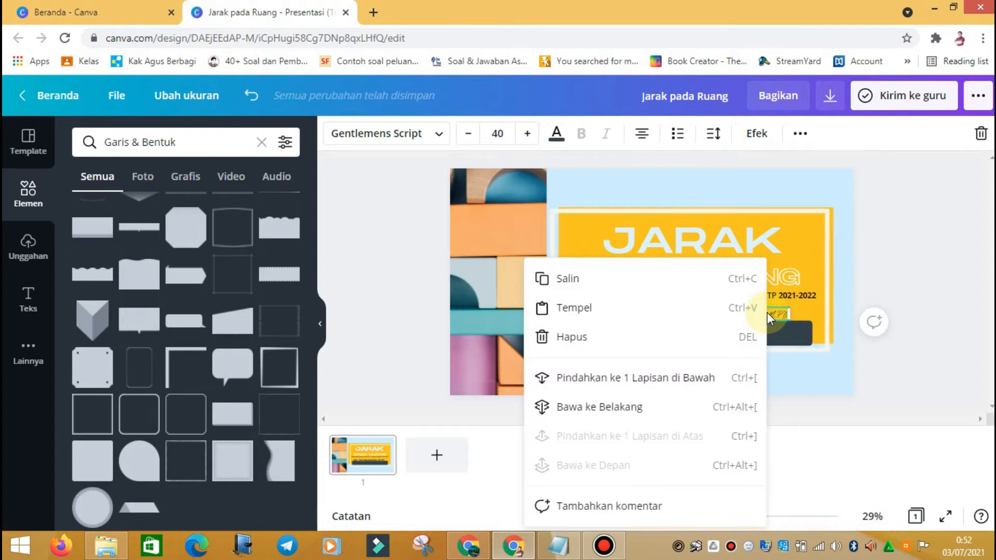
pyautogui.click(771, 315)
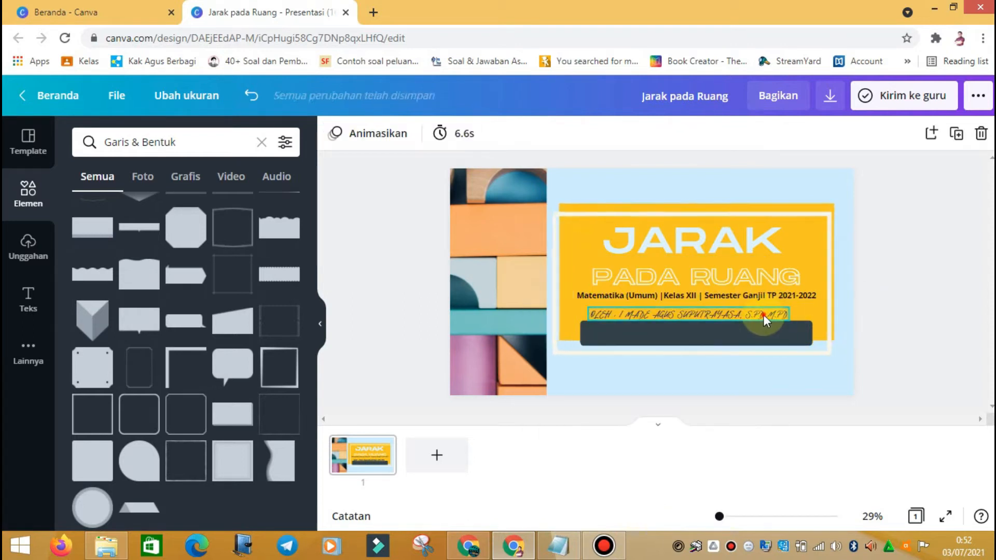
pyautogui.click(763, 315)
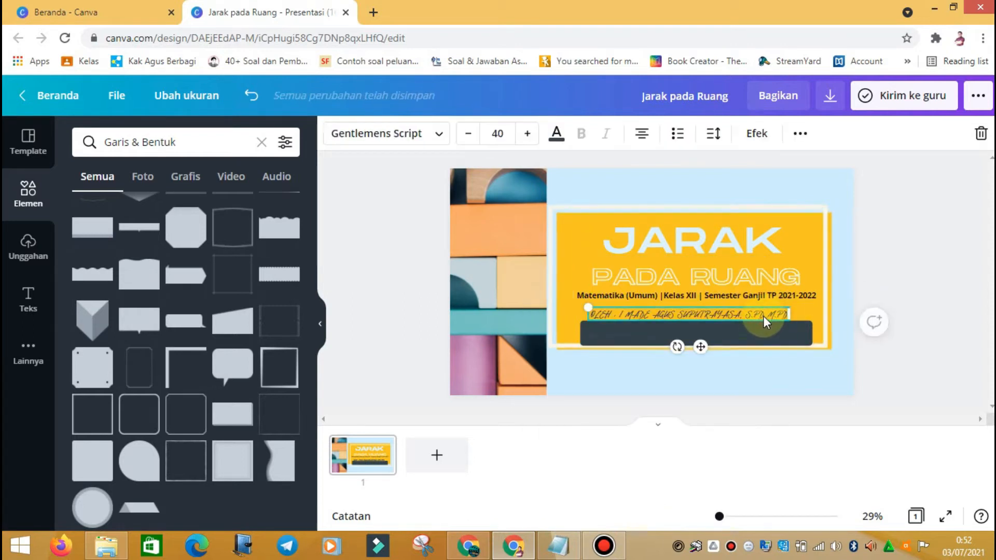
pyautogui.click(899, 368)
pyautogui.click(800, 338)
pyautogui.moveTo(808, 337); pyautogui.dragTo(687, 323)
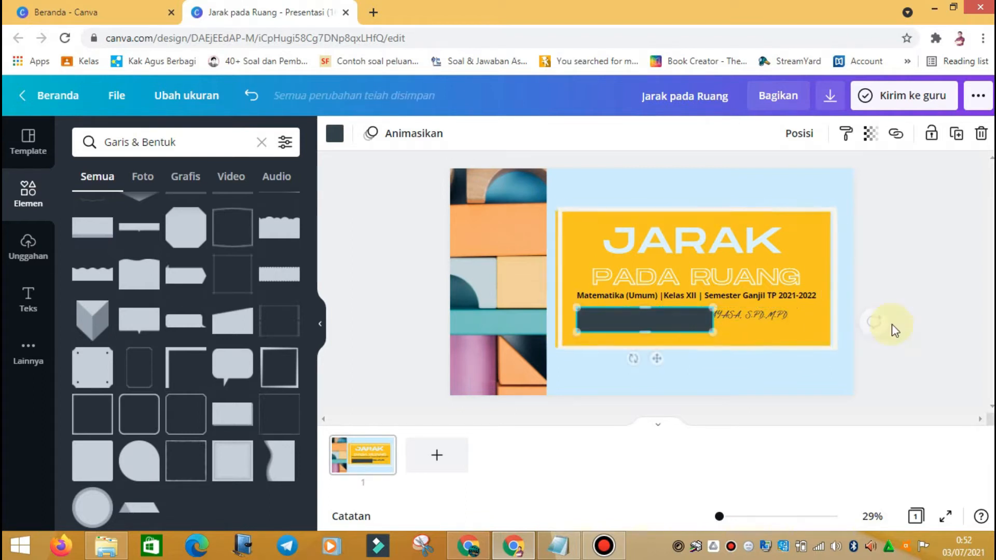
# Step: Lower the author name text slightly and send it one layer back under the bar
pyautogui.click(754, 312)
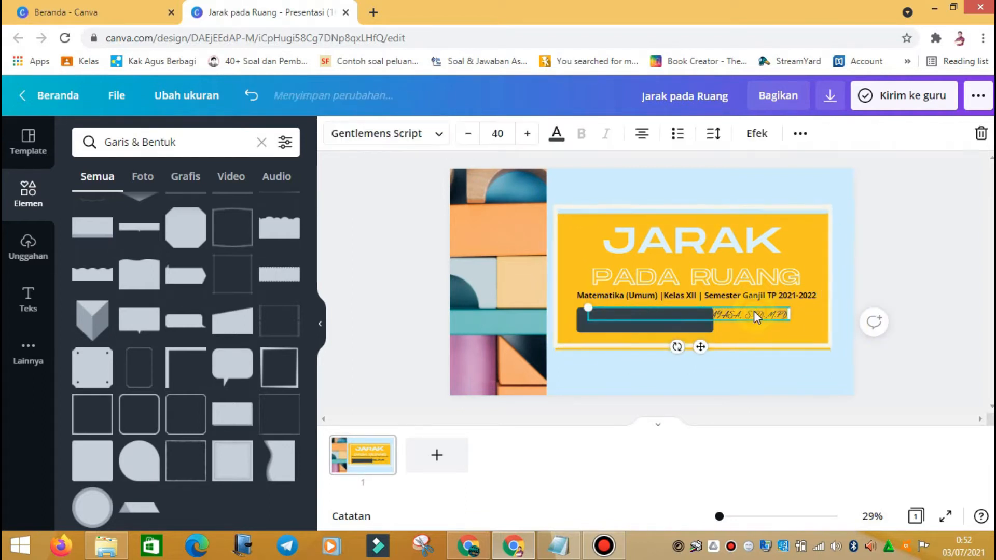
pyautogui.rightClick(754, 312)
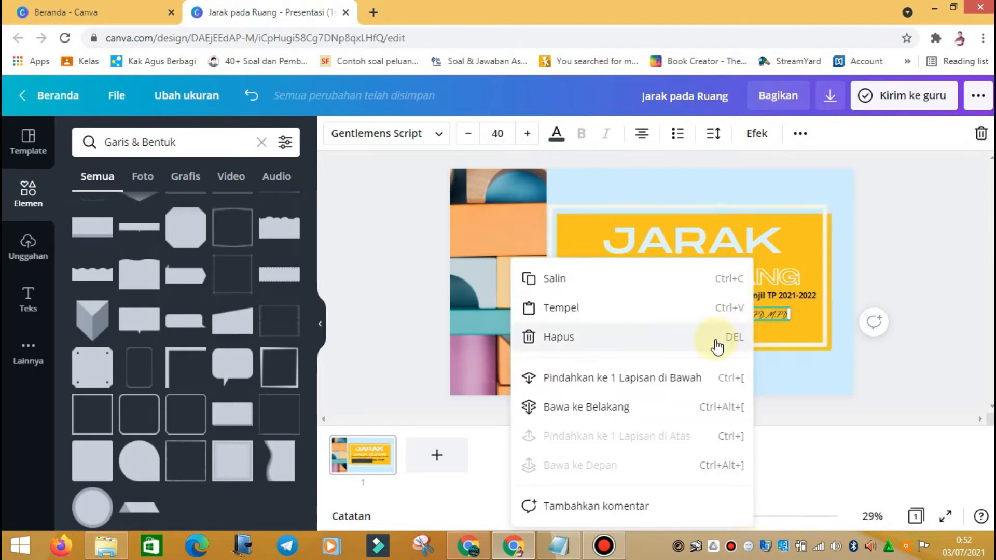
pyautogui.click(815, 321)
pyautogui.moveTo(760, 316); pyautogui.dragTo(757, 322)
pyautogui.rightClick(758, 323)
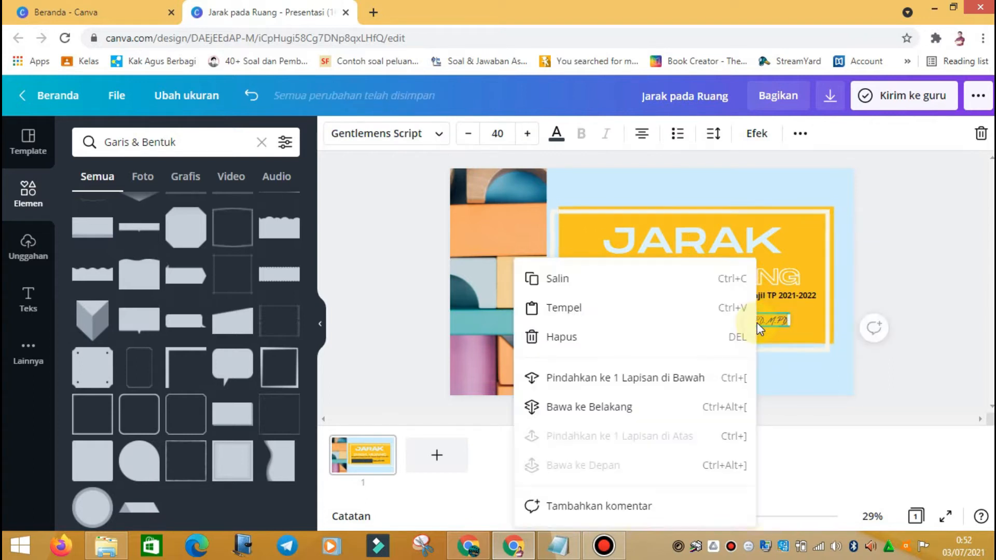
pyautogui.click(601, 383)
pyautogui.click(680, 326)
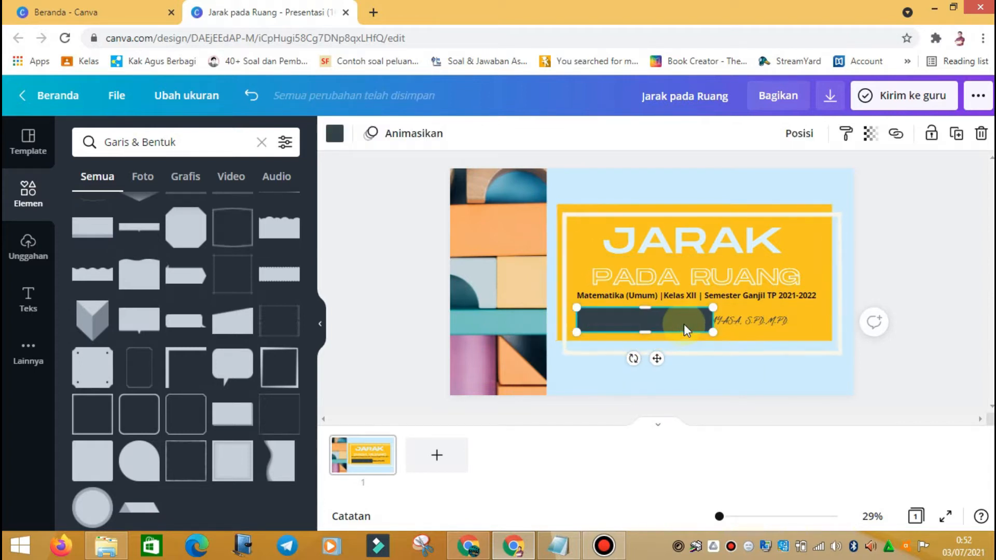
# Step: Make the bar white and bring the author name text in front of it
pyautogui.click(335, 133)
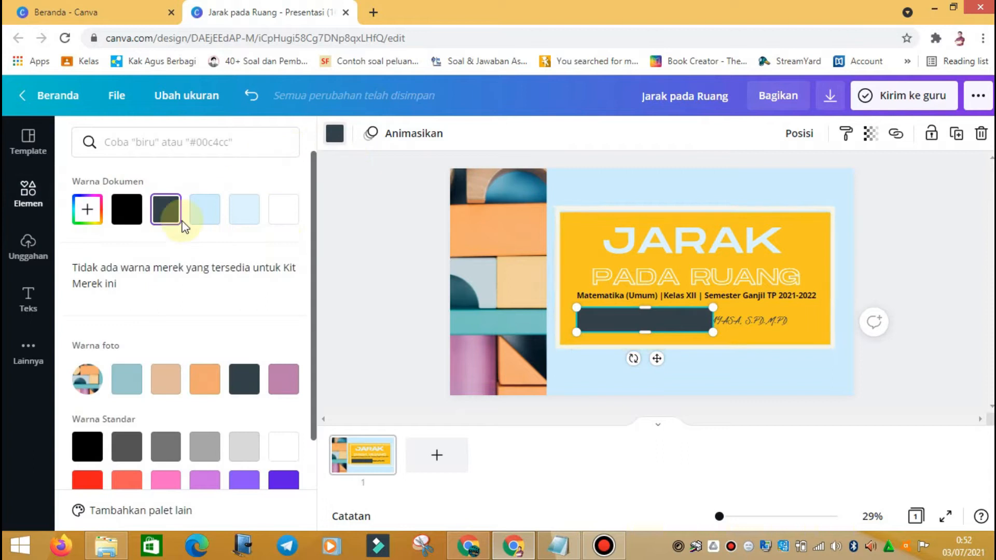
pyautogui.click(283, 223)
pyautogui.click(748, 322)
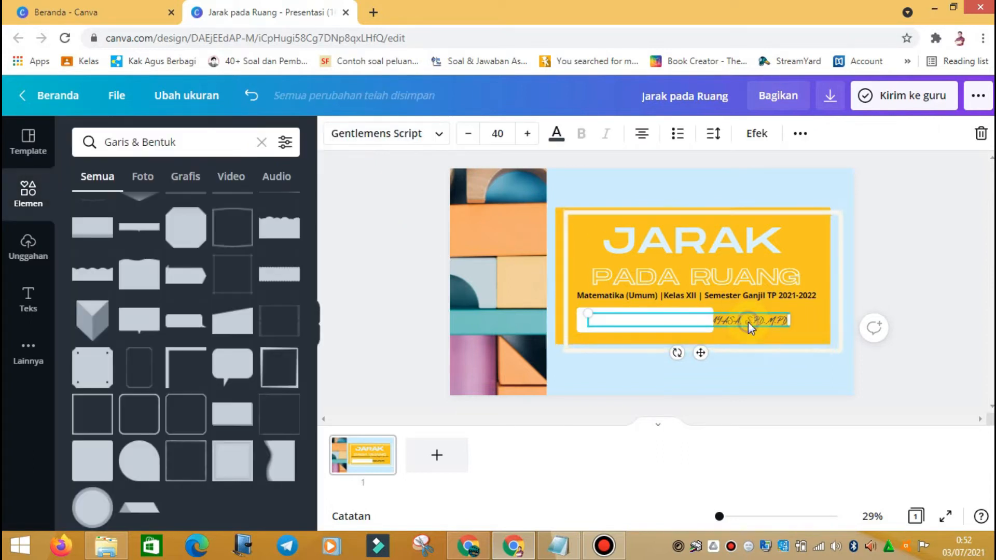
pyautogui.rightClick(748, 324)
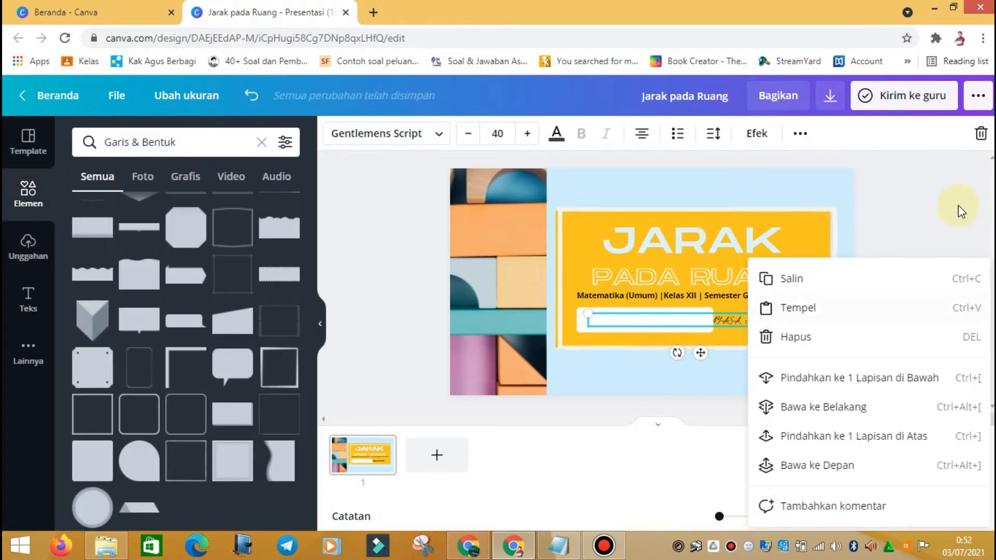
pyautogui.click(733, 276)
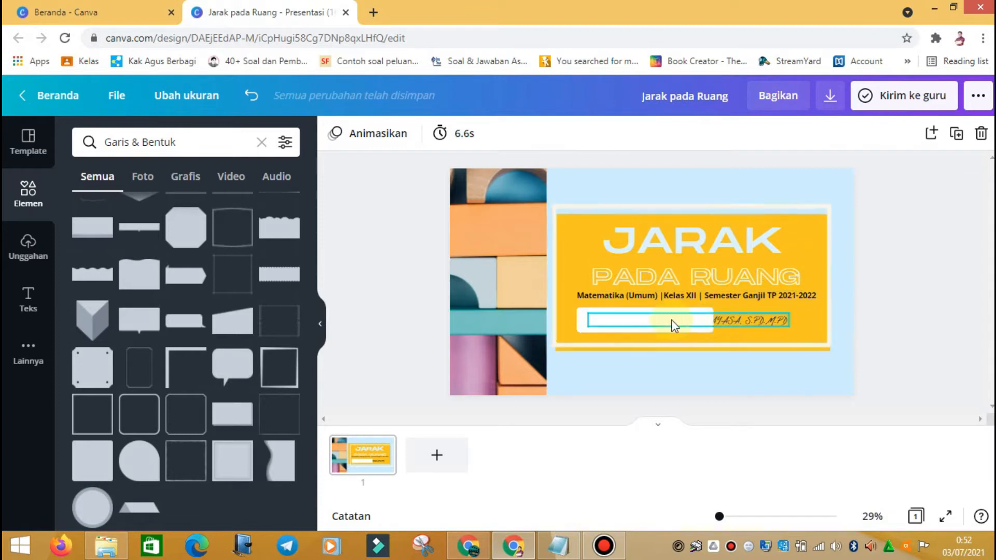
pyautogui.click(720, 318)
pyautogui.rightClick(721, 320)
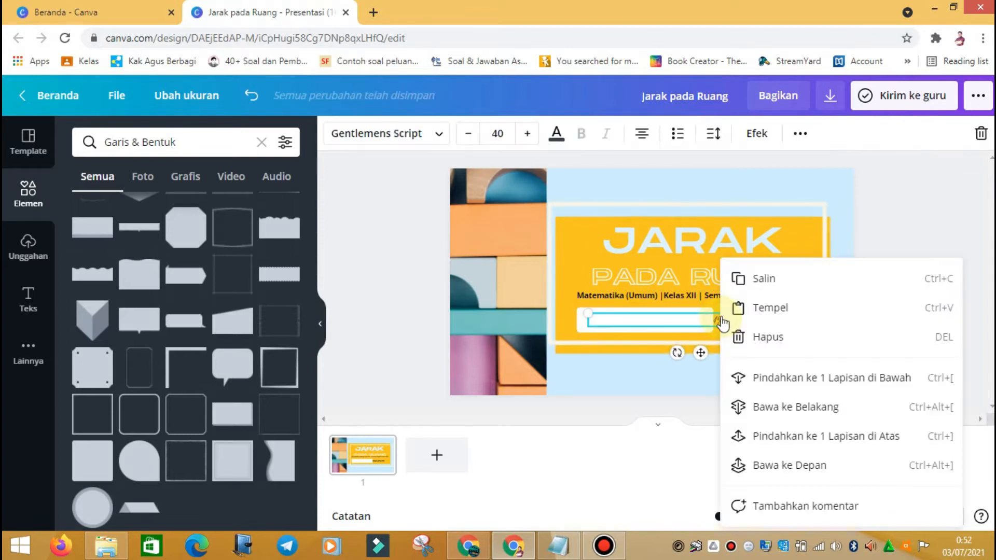
pyautogui.click(799, 469)
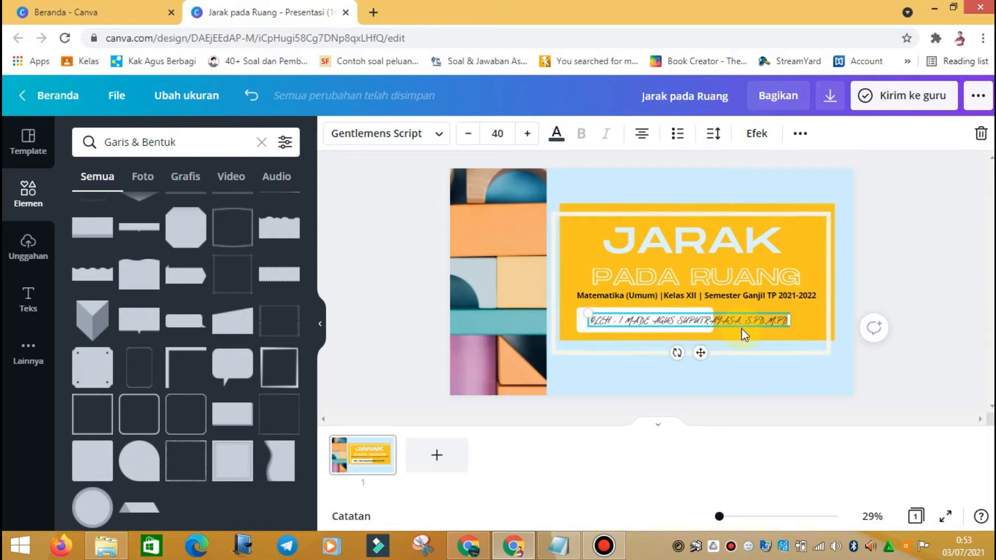
# Step: Widen the white bar so it spans the full author name (1,069 × 120)
pyautogui.click(763, 320)
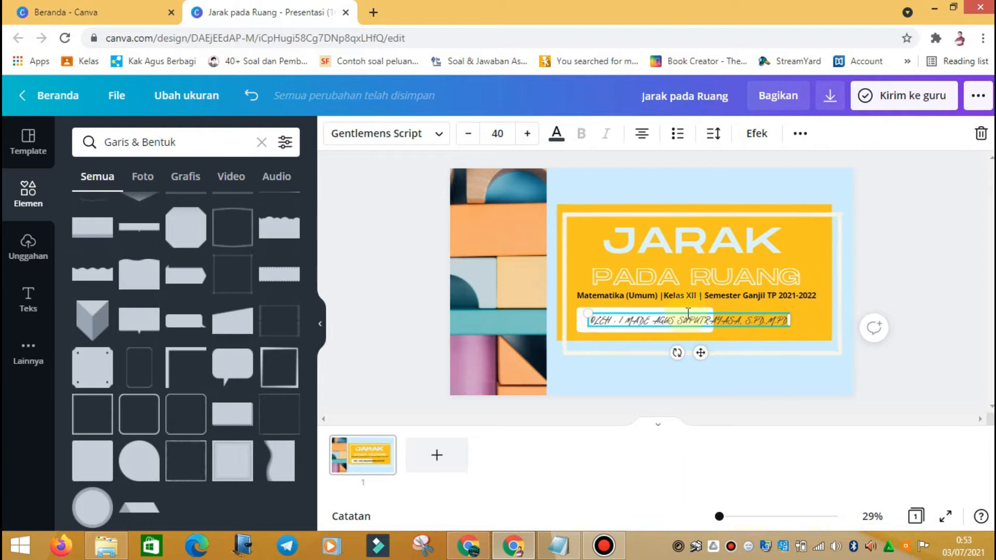
pyautogui.rightClick(777, 324)
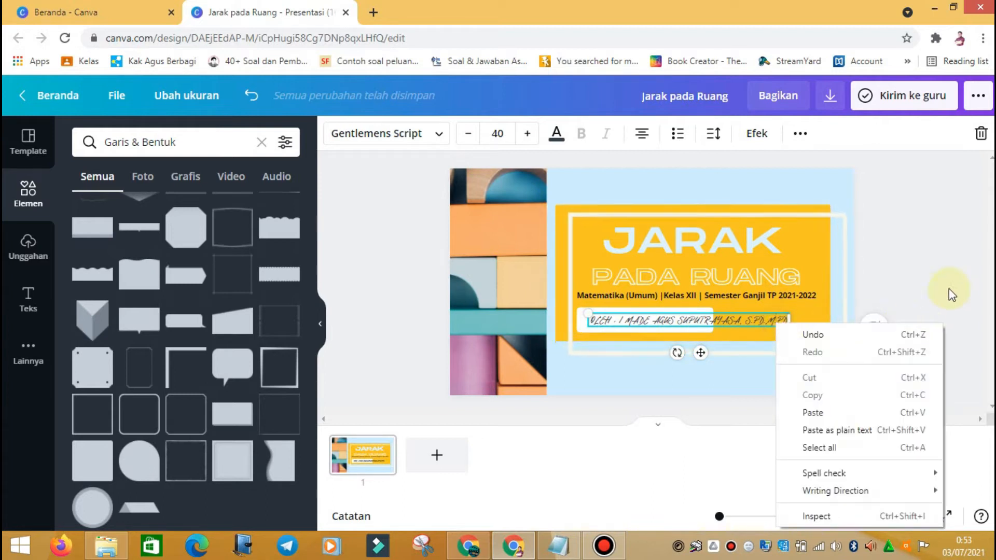
pyautogui.click(948, 288)
pyautogui.rightClick(608, 321)
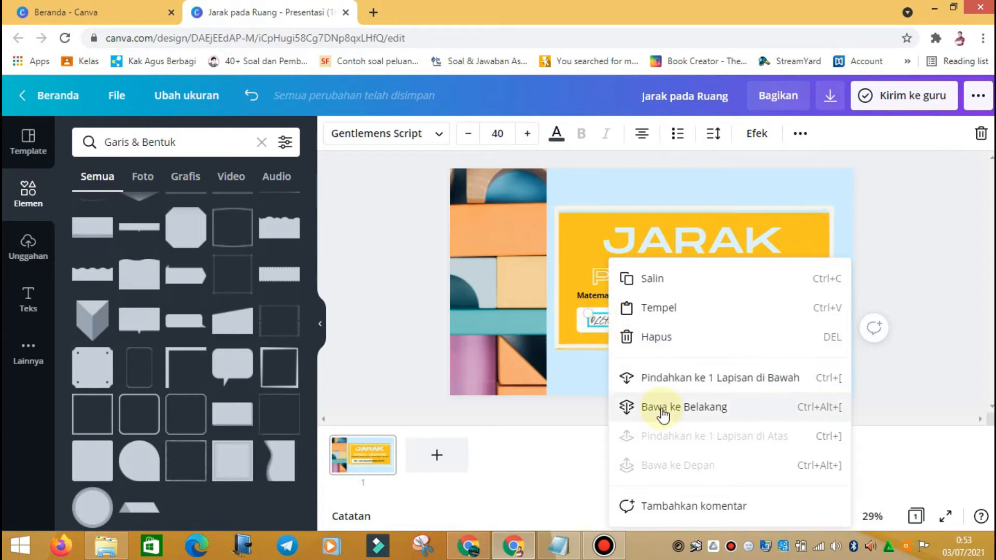
pyautogui.click(934, 232)
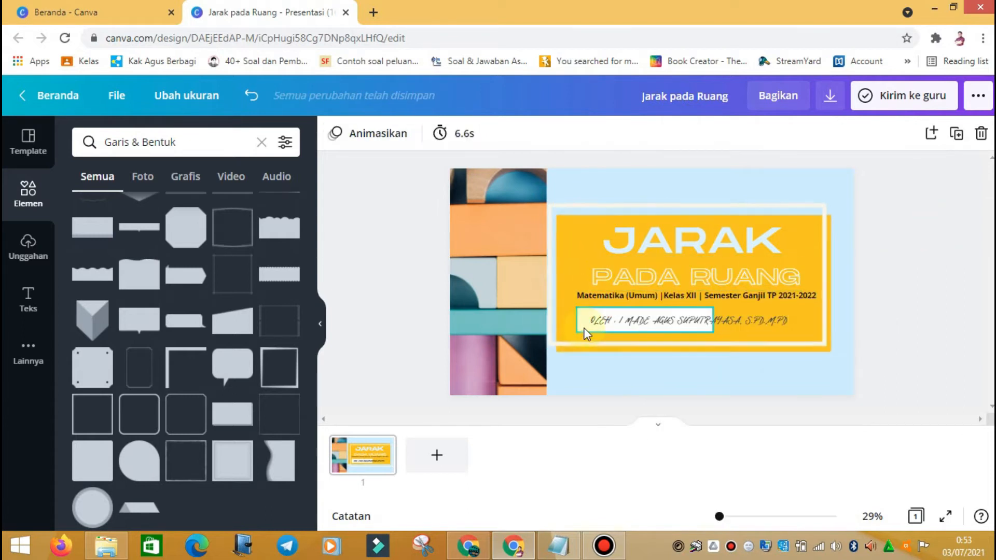
pyautogui.click(583, 328)
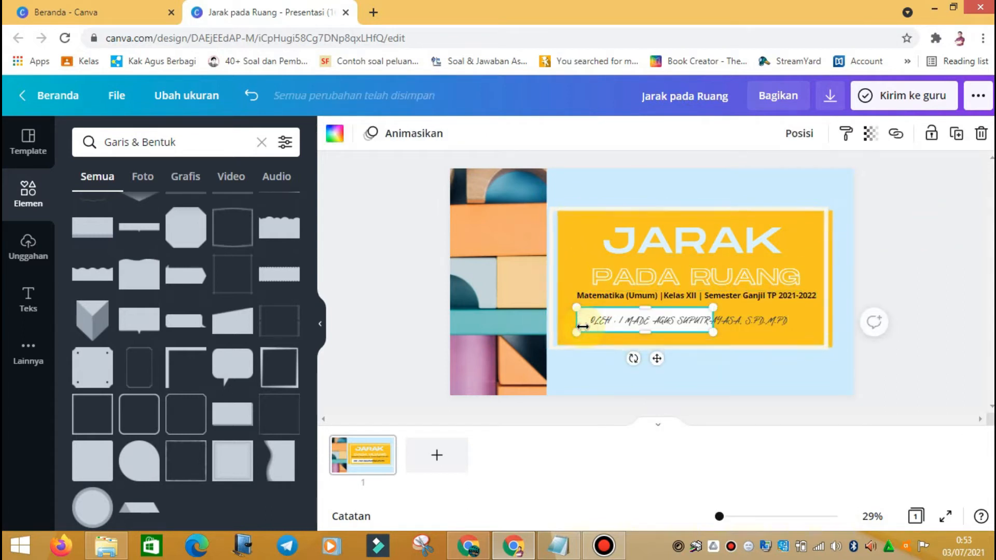
pyautogui.moveTo(737, 321); pyautogui.dragTo(896, 295)
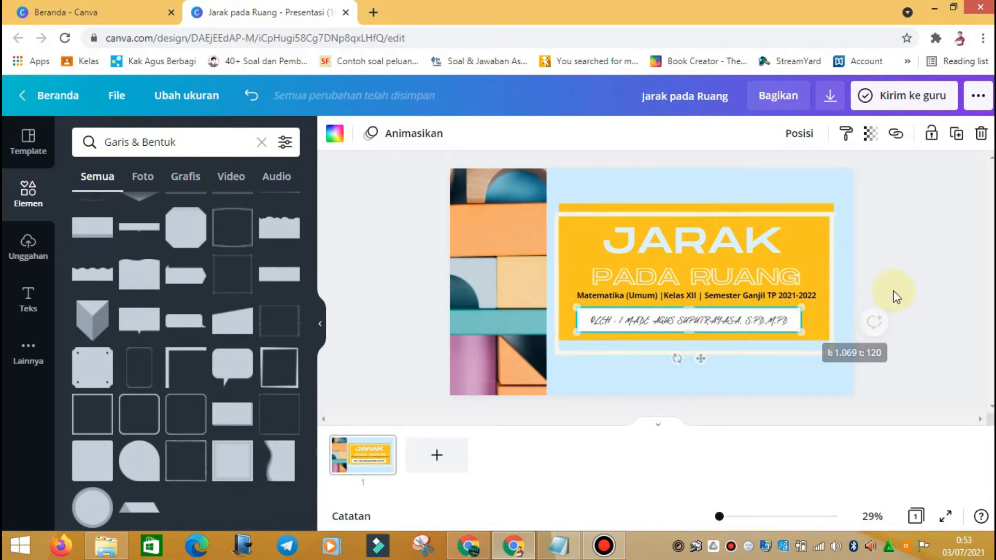
pyautogui.click(896, 296)
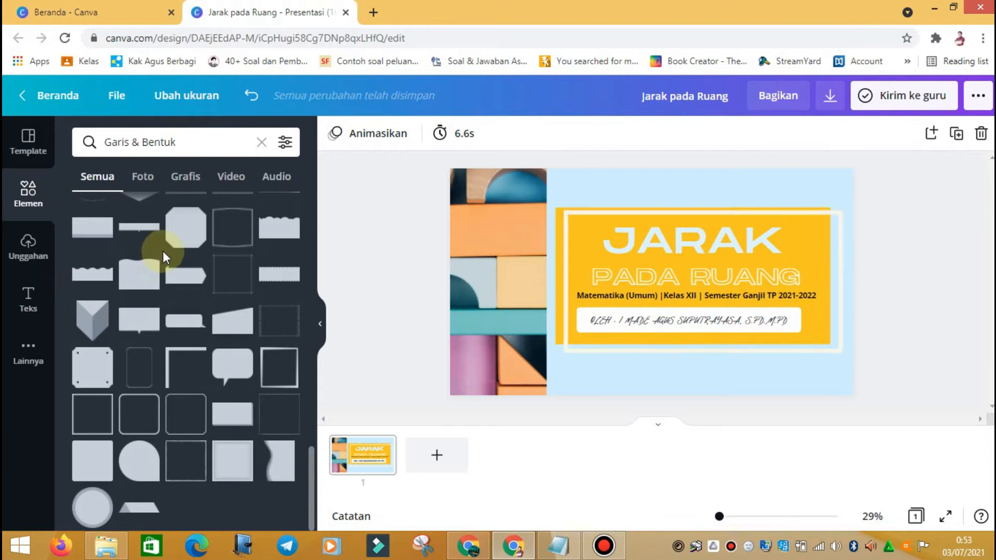
pyautogui.scroll(10, 163, 249)
pyautogui.click(144, 177)
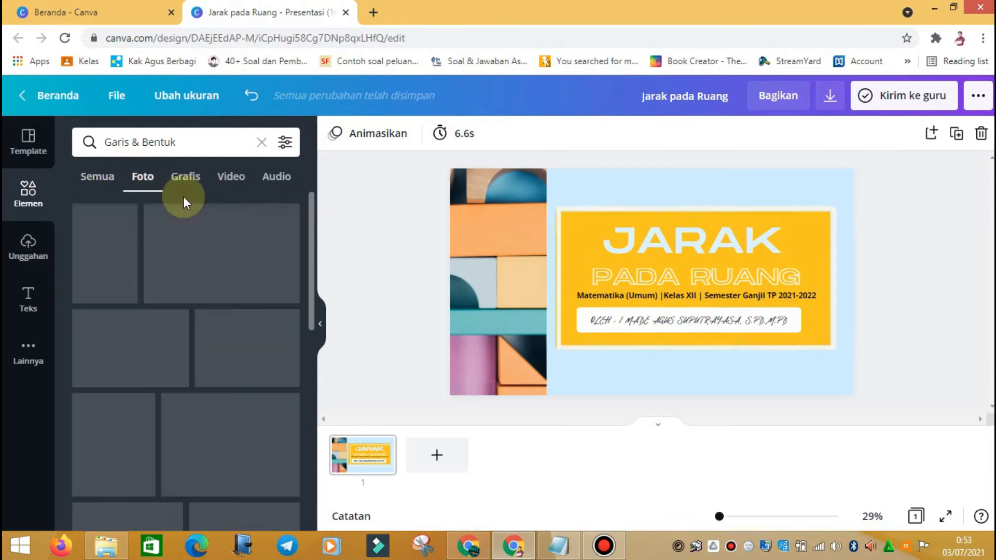
pyautogui.click(192, 181)
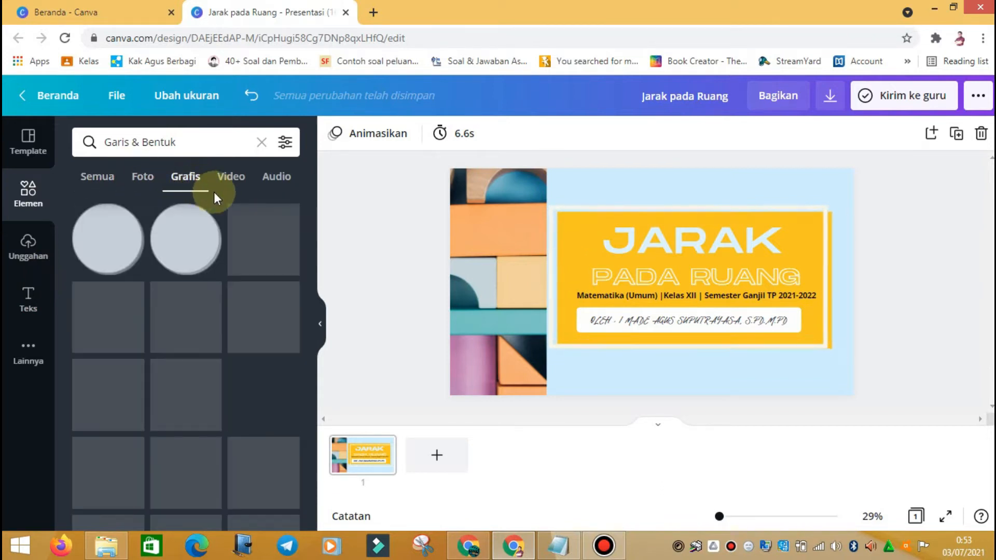
pyautogui.click(239, 184)
pyautogui.click(278, 179)
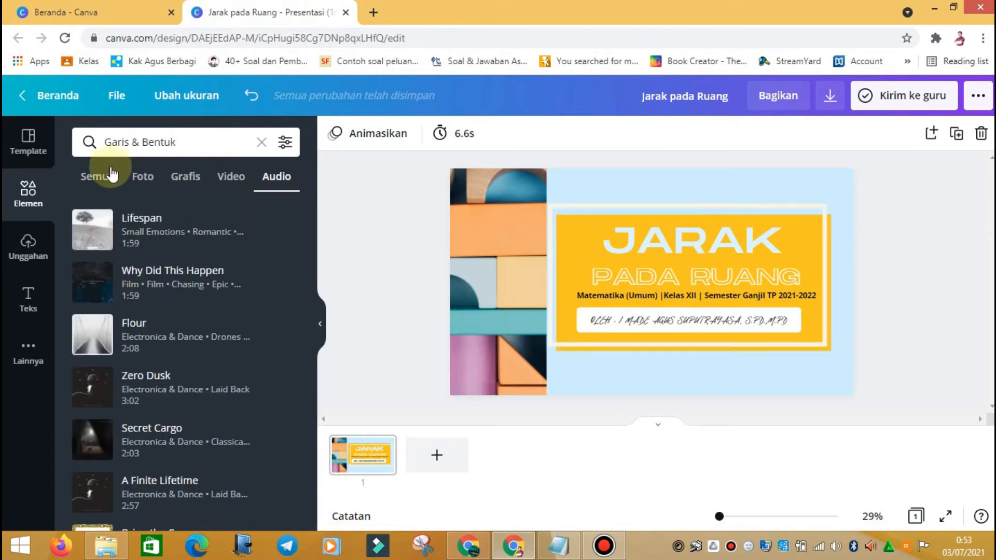
pyautogui.click(92, 179)
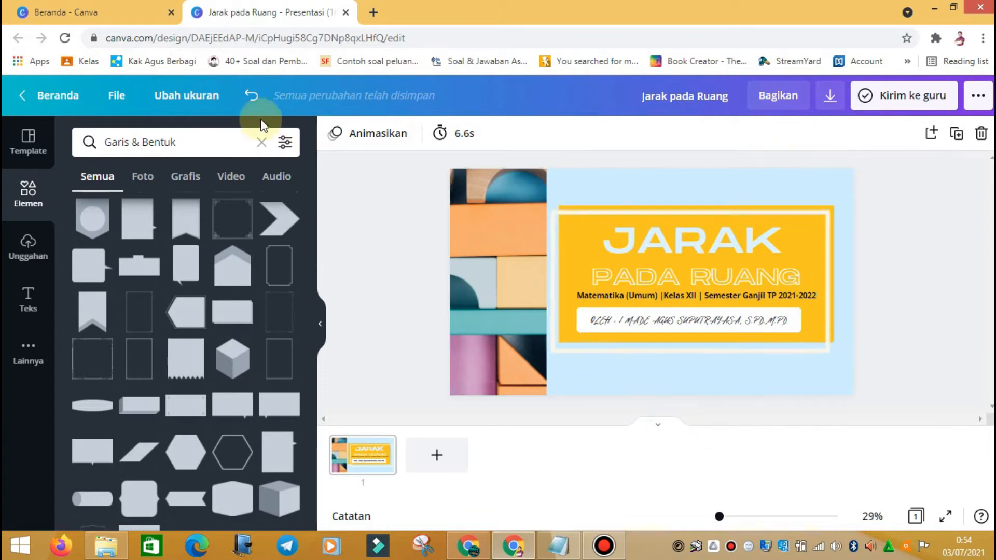
# Step: Show the Unggahan upload sources (Perangkat, Facebook, Google Drive, Instagram, Dropbox) and bring up File Explorer
pyautogui.click(28, 255)
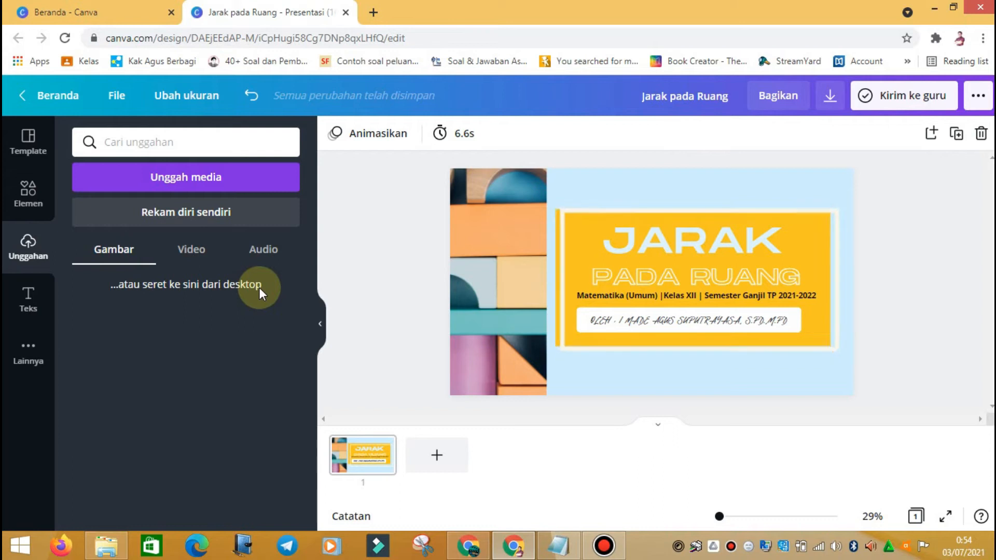
pyautogui.click(199, 184)
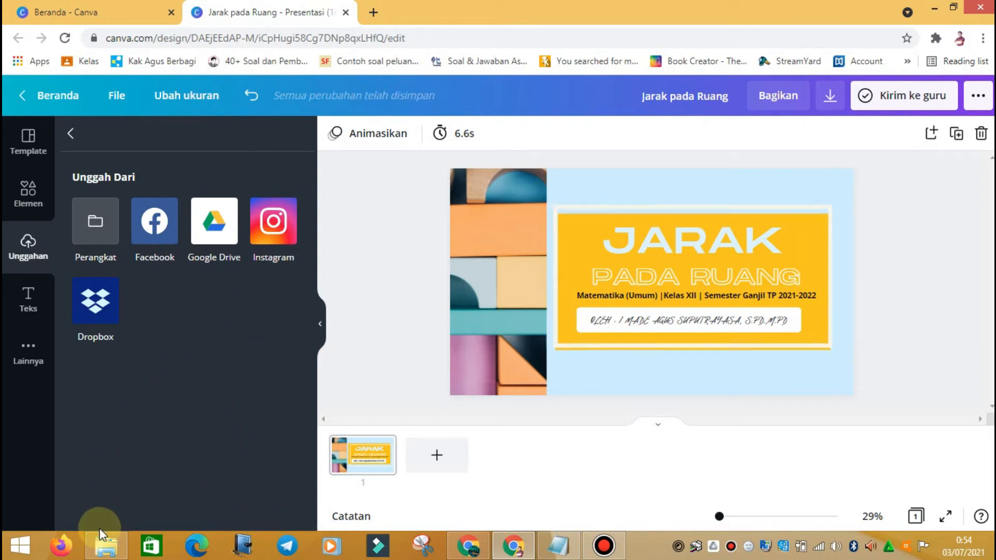
pyautogui.click(106, 545)
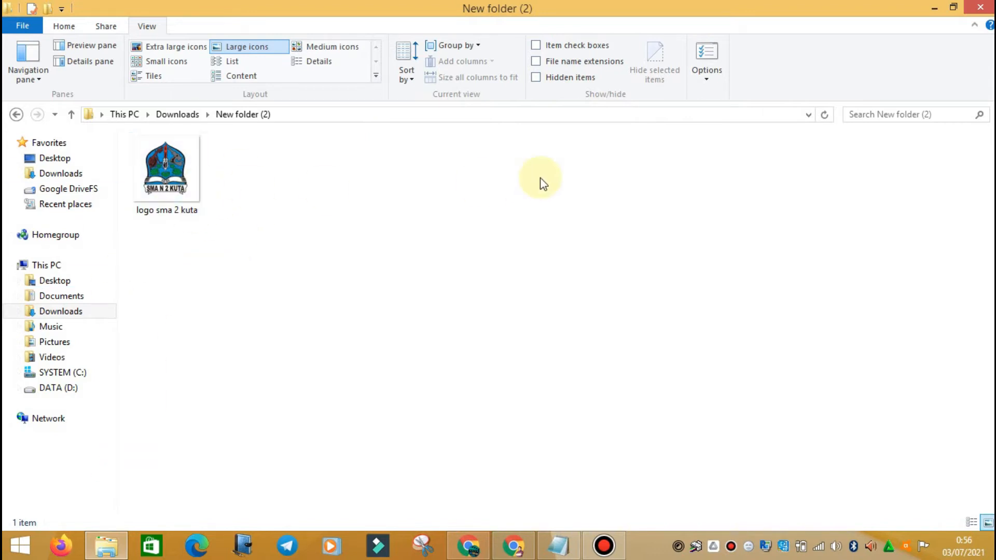
# Step: Select logo sma 2 kuta in Downloads › New folder (2) and return to Chrome
pyautogui.click(195, 177)
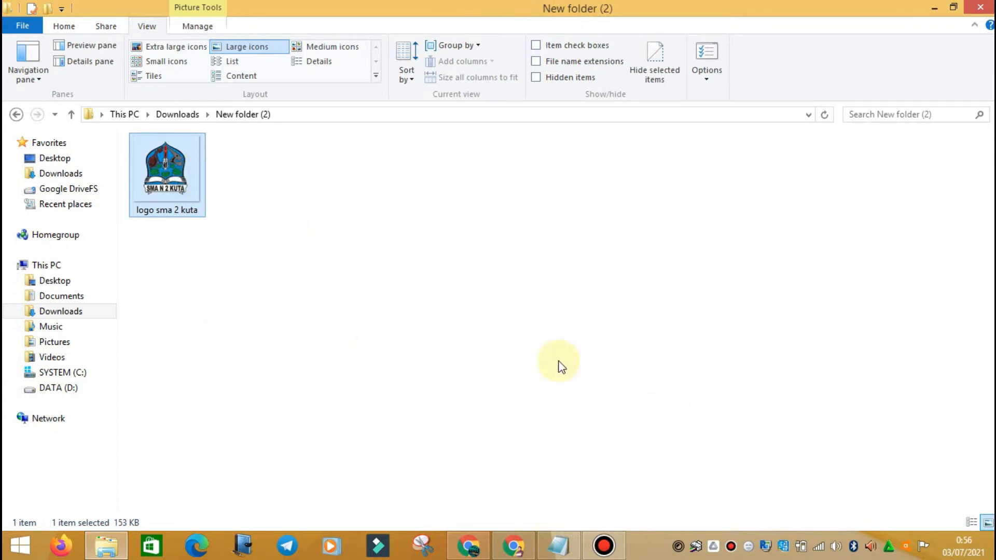
pyautogui.click(514, 546)
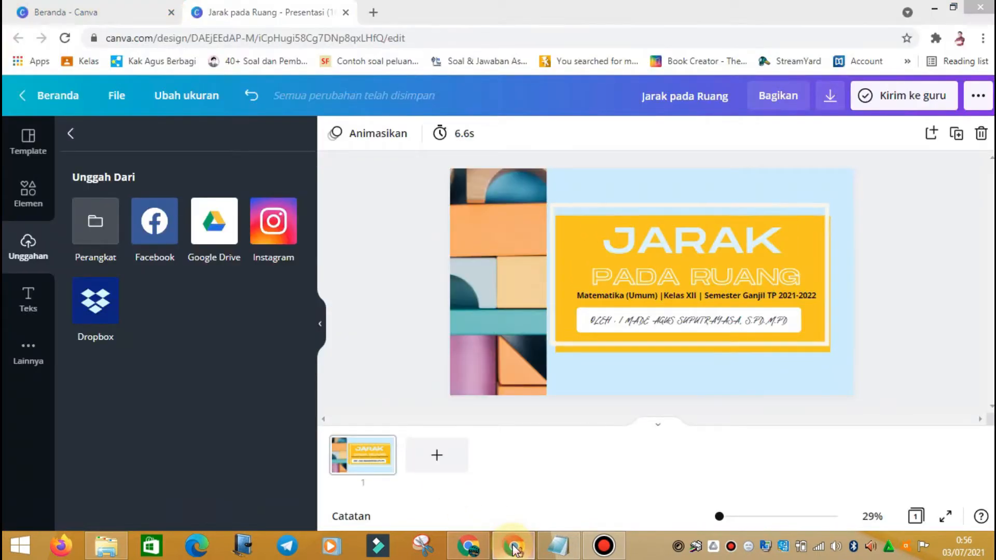
# Step: Drag the logo sma 2 kuta file from Explorer into Canva's Unggahan panel
pyautogui.click(513, 546)
pyautogui.moveTo(169, 187); pyautogui.dragTo(161, 303)
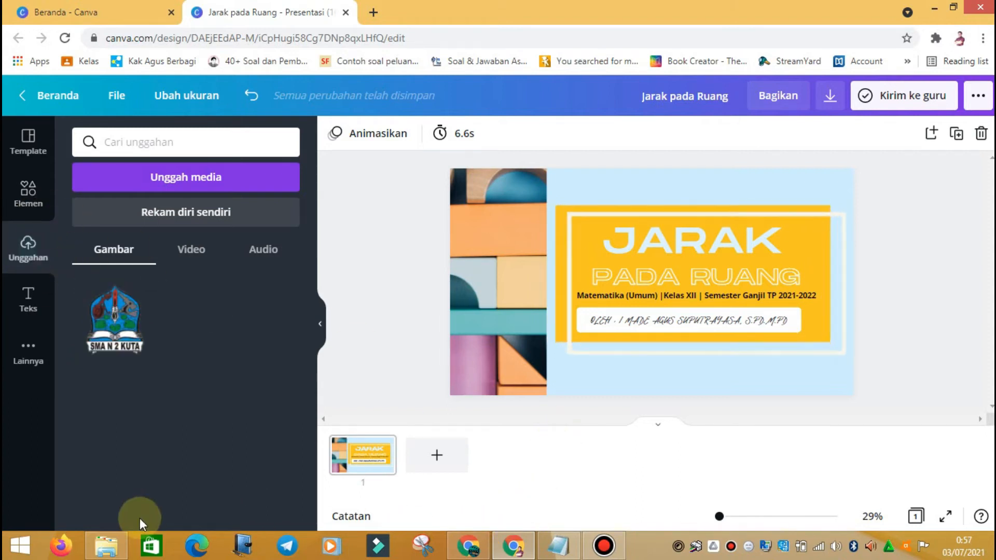
pyautogui.click(121, 549)
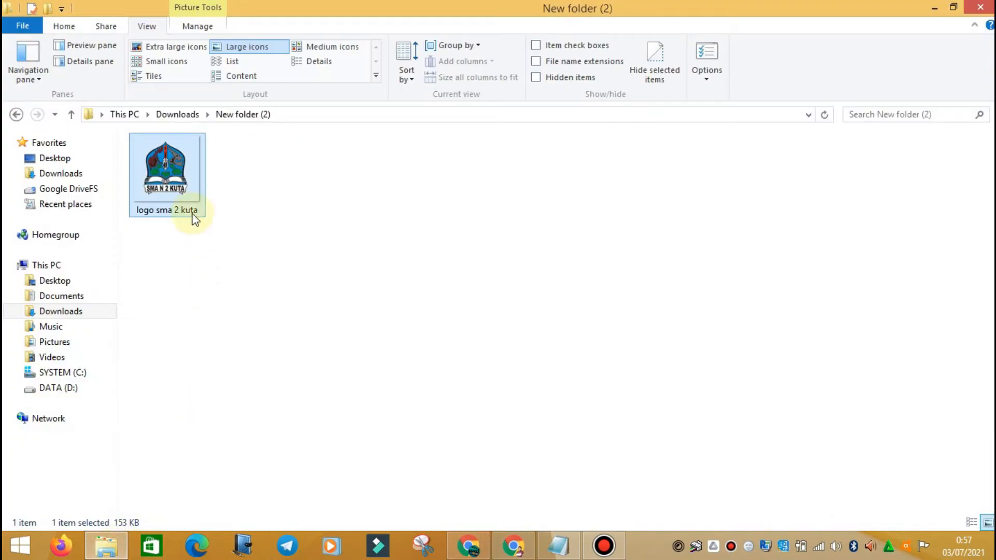
pyautogui.moveTo(174, 178); pyautogui.dragTo(176, 365)
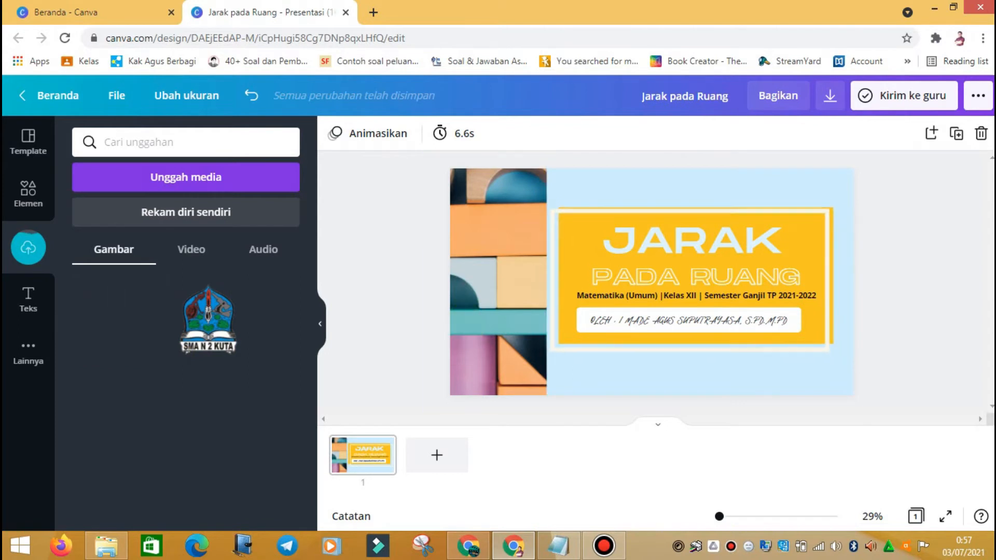
# Step: Add the school logo to the title slide and bring it in front of the title
pyautogui.click(209, 329)
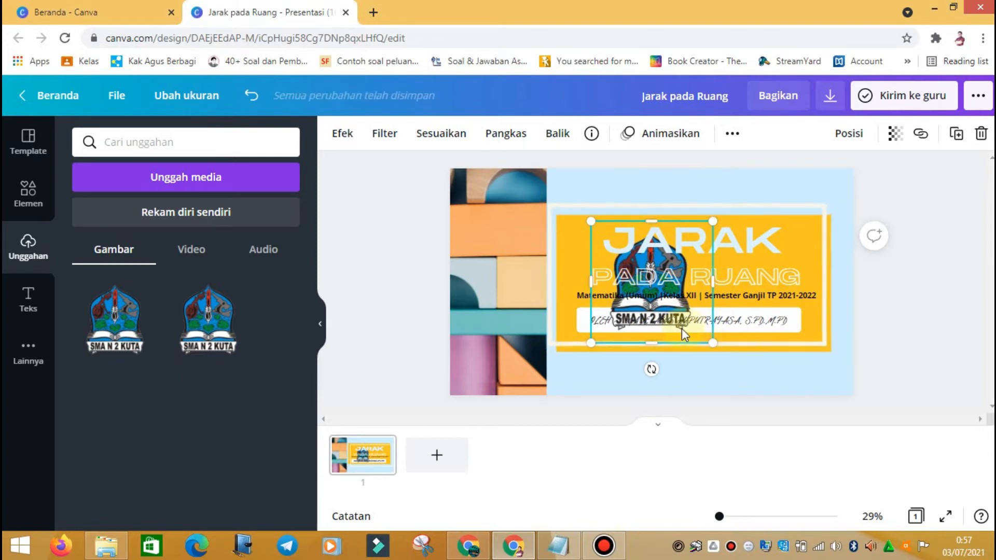
pyautogui.rightClick(715, 345)
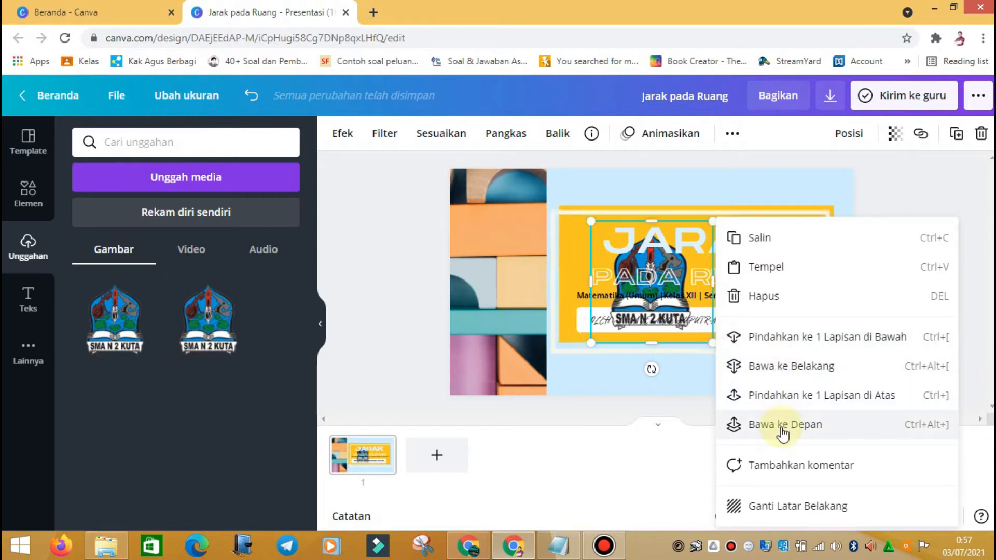
pyautogui.click(696, 400)
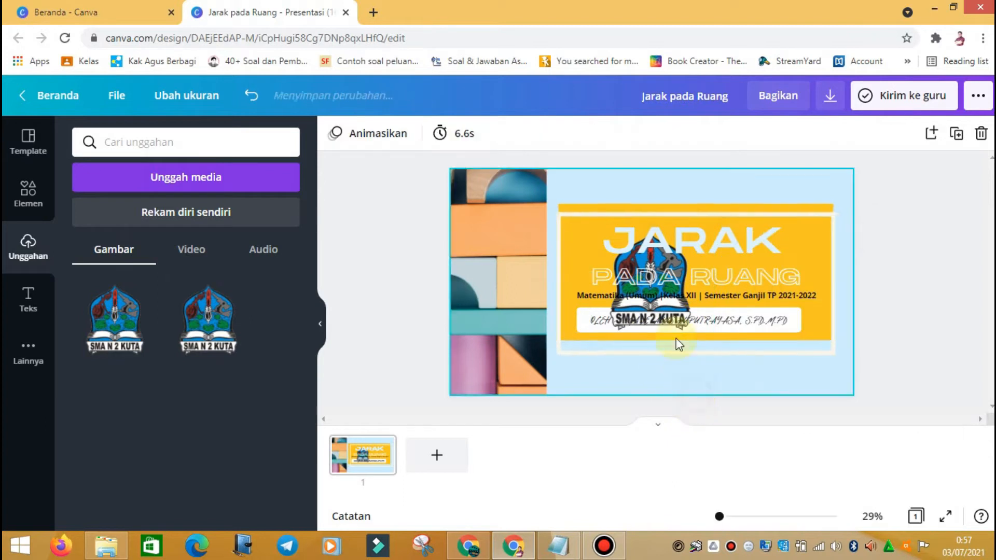
pyautogui.click(654, 259)
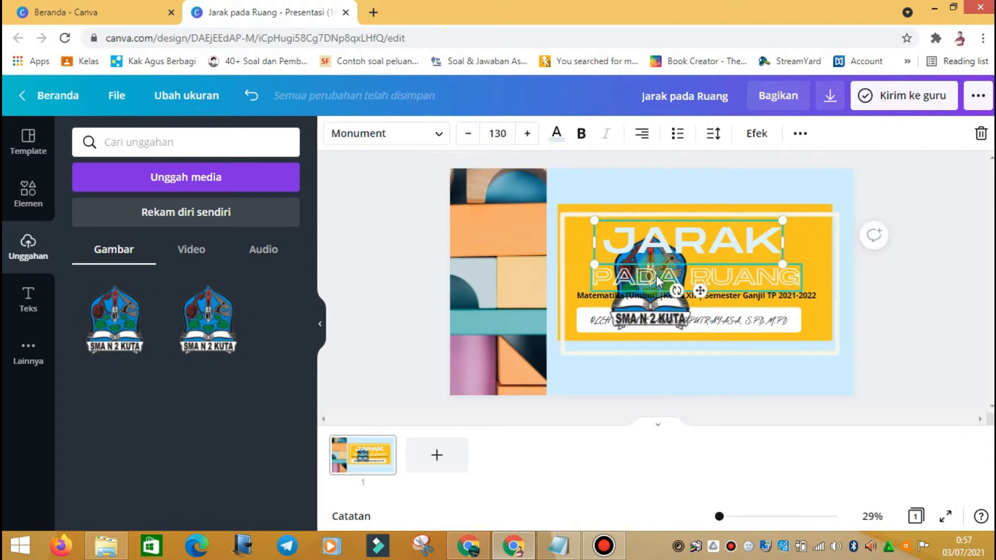
pyautogui.click(657, 300)
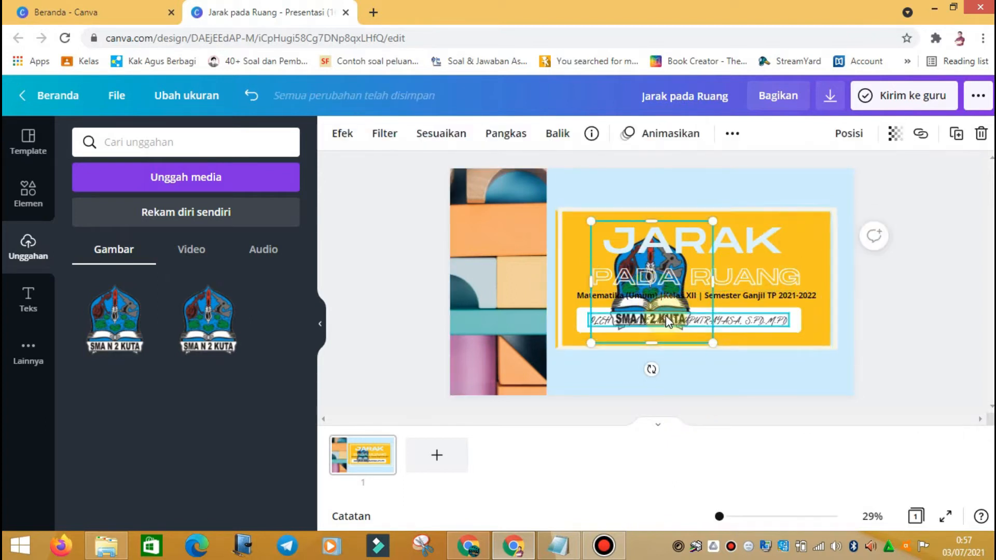
pyautogui.rightClick(714, 222)
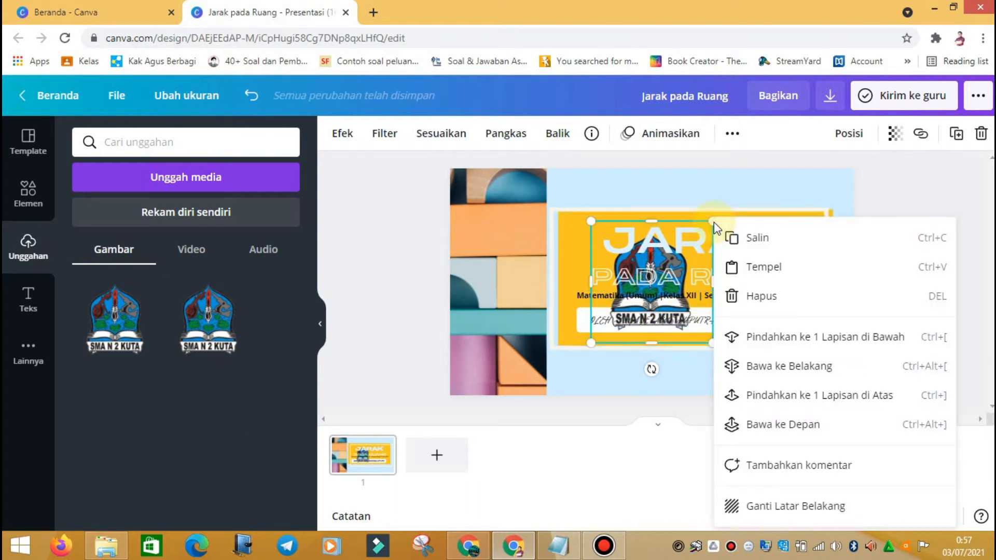
pyautogui.click(761, 428)
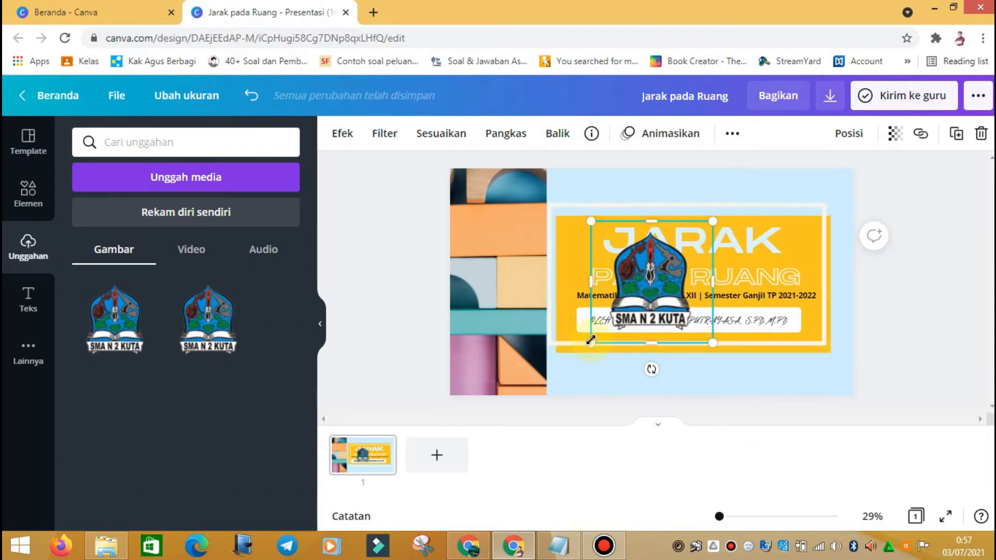
# Step: Shrink the logo and move it to the top-left corner over the blocks photo
pyautogui.moveTo(591, 343); pyautogui.dragTo(789, 218)
pyautogui.moveTo(822, 189); pyautogui.dragTo(824, 187)
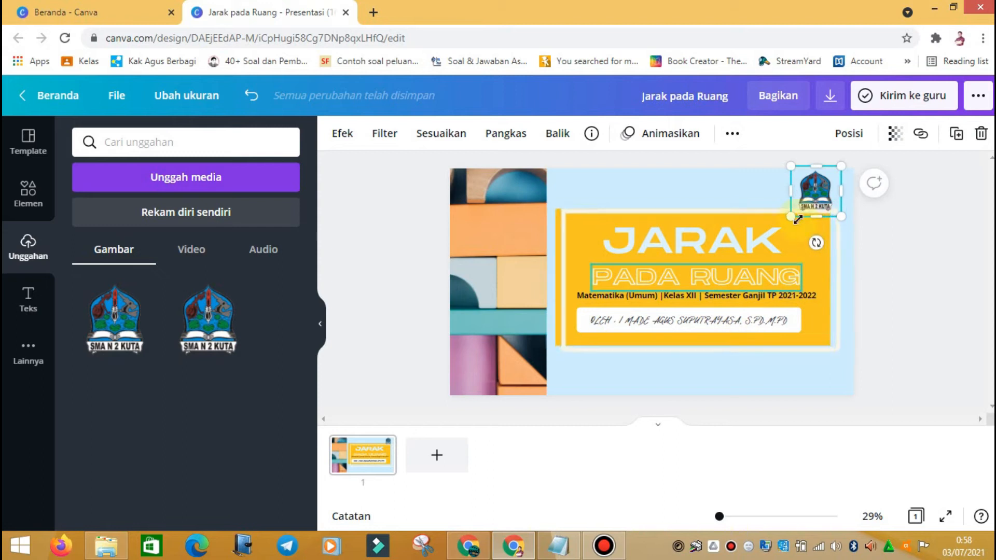
pyautogui.moveTo(960, 369); pyautogui.dragTo(524, 238)
pyautogui.click(875, 209)
pyautogui.click(816, 189)
pyautogui.moveTo(815, 190); pyautogui.dragTo(493, 219)
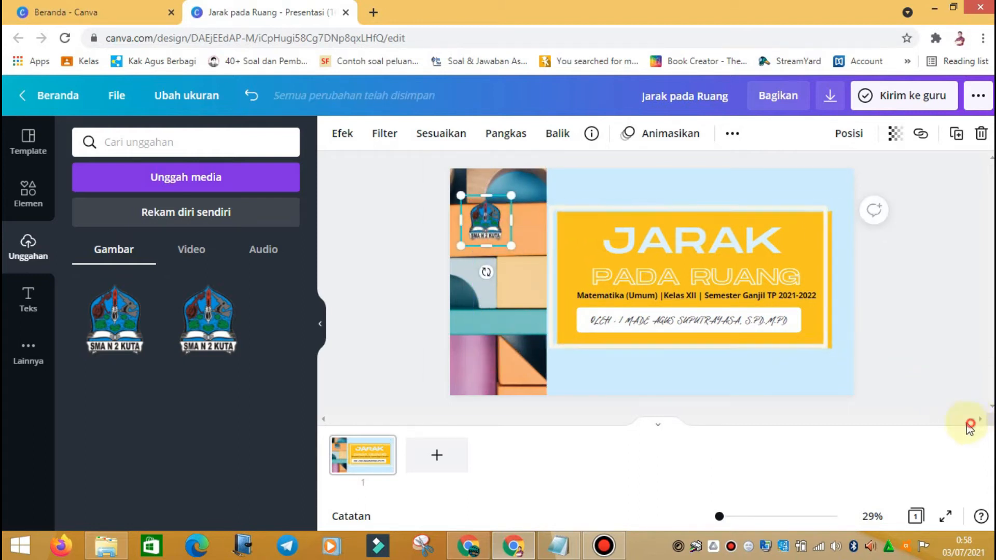
# Step: Group the title block elements and shift them lower and to the right
pyautogui.moveTo(739, 361); pyautogui.dragTo(552, 187)
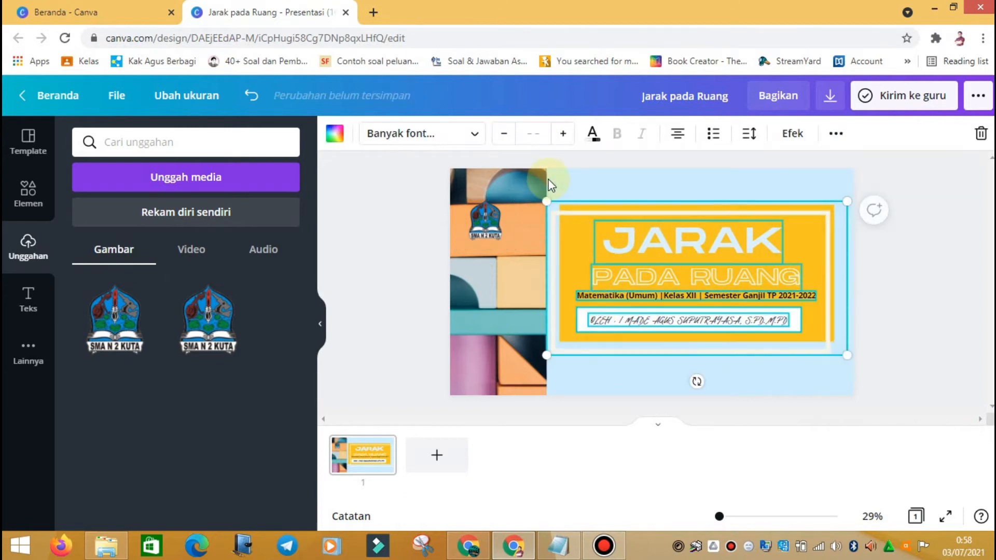
pyautogui.moveTo(824, 338); pyautogui.dragTo(822, 362)
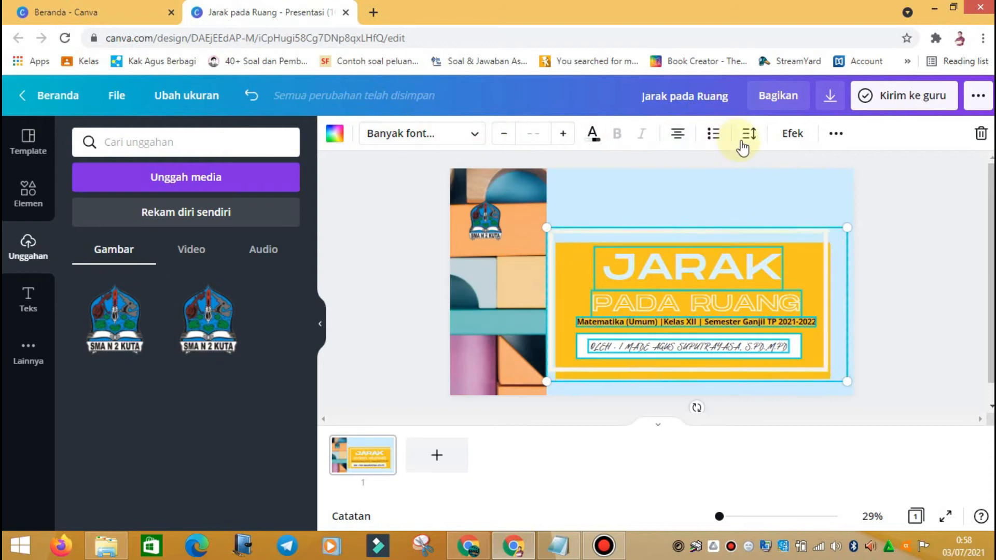
pyautogui.click(838, 138)
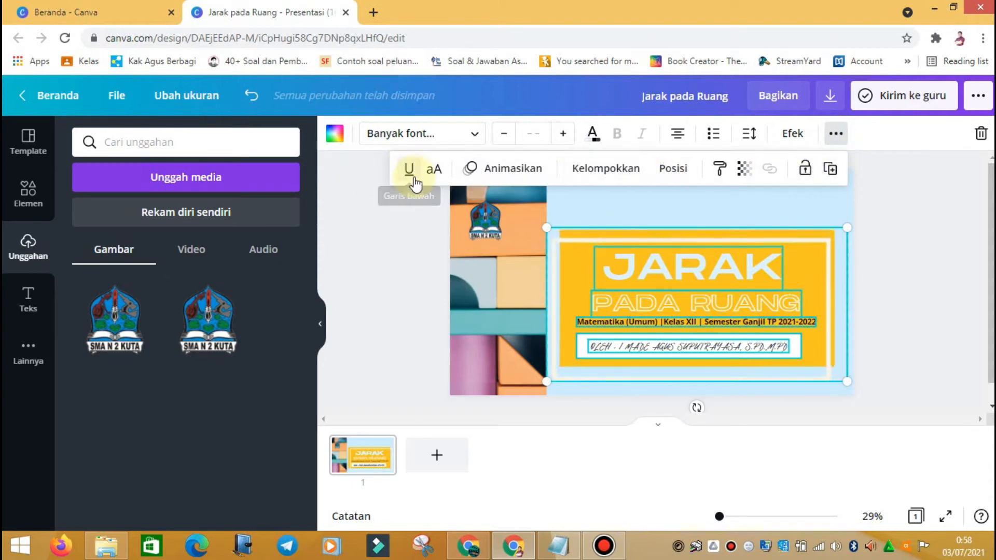
pyautogui.click(603, 176)
pyautogui.moveTo(802, 286)
pyautogui.mouseDown()
pyautogui.moveTo(825, 245)
pyautogui.moveTo(683, 303)
pyautogui.moveTo(821, 246)
pyautogui.moveTo(825, 324)
pyautogui.moveTo(825, 272)
pyautogui.moveTo(801, 289)
pyautogui.mouseUp()
pyautogui.moveTo(687, 267); pyautogui.dragTo(712, 276)
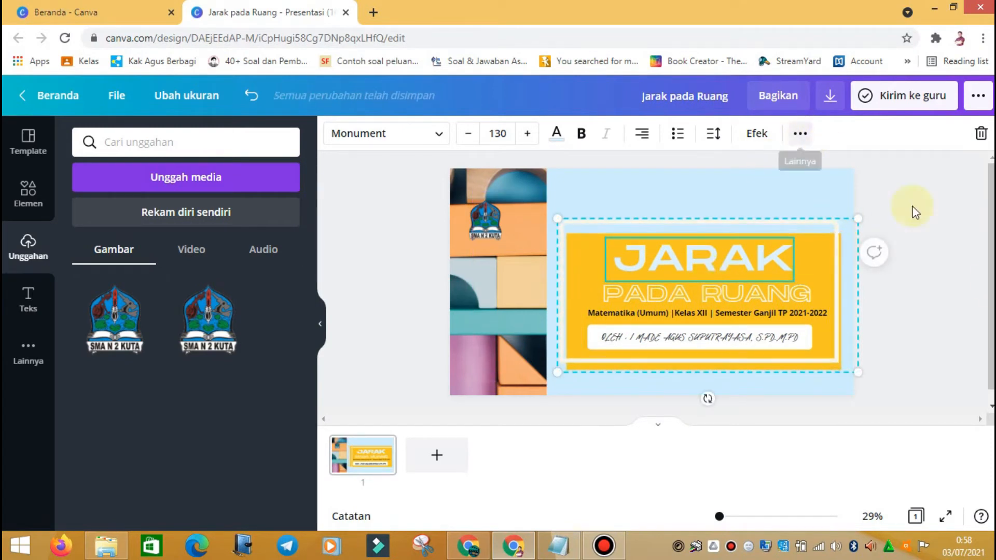
# Step: Ungroup the title elements again and move the school logo to the top-right corner
pyautogui.click(827, 285)
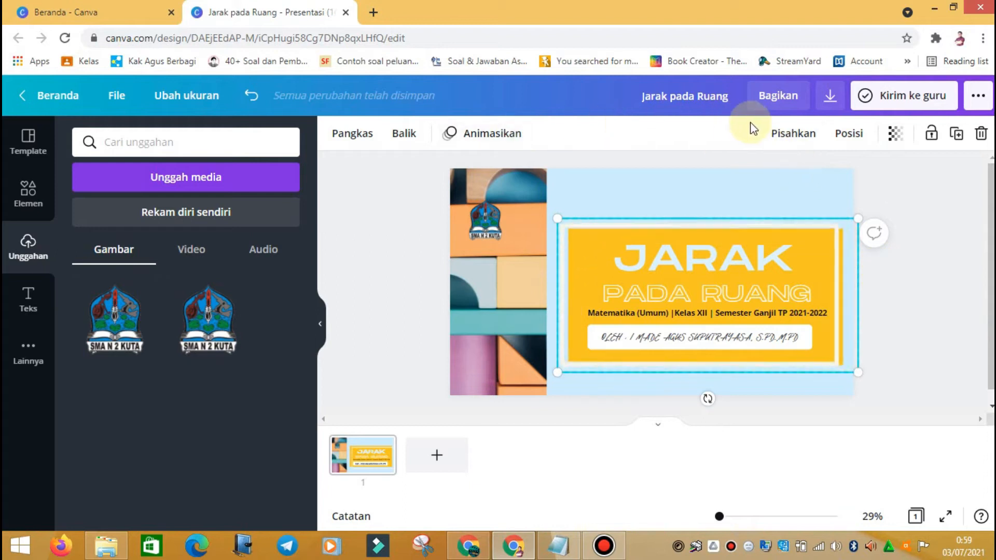
pyautogui.click(773, 136)
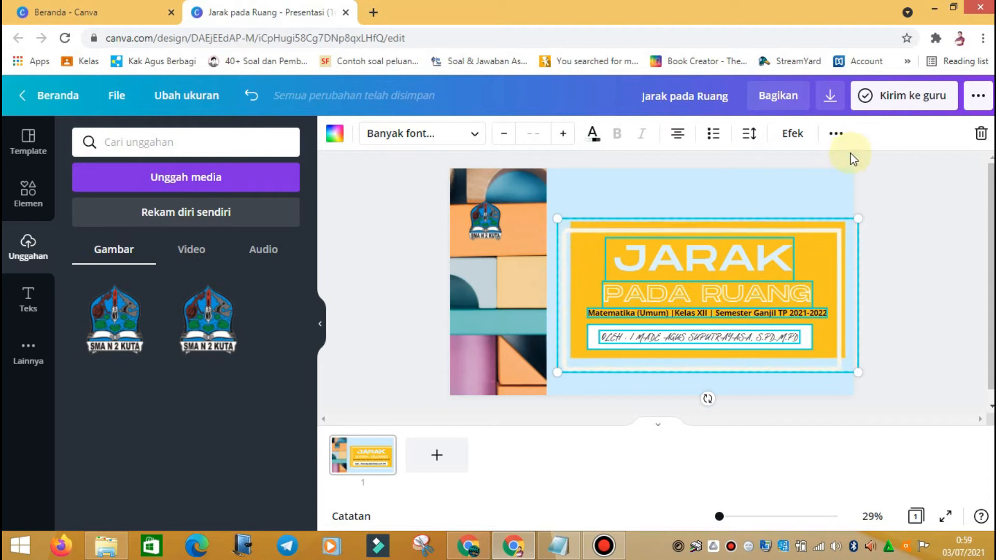
pyautogui.click(836, 134)
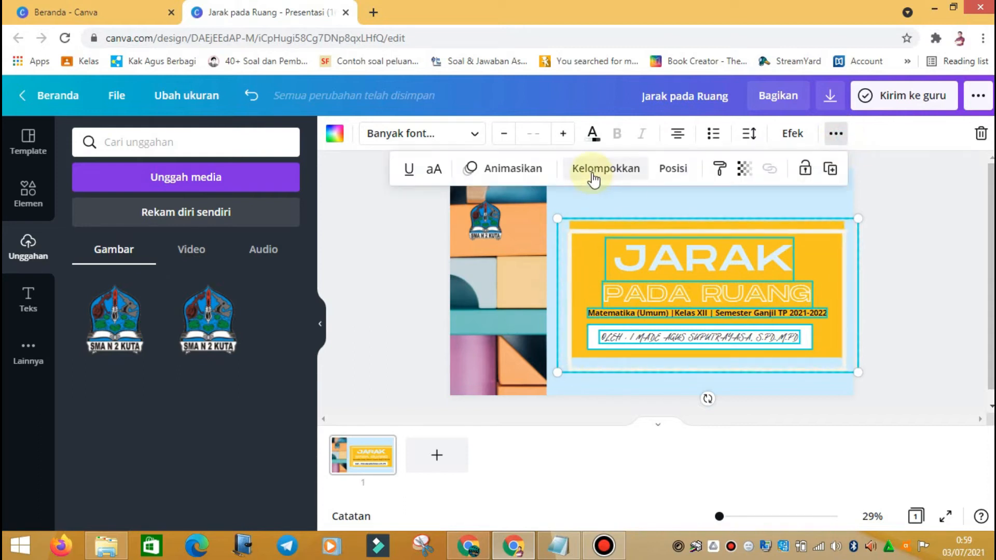
pyautogui.click(593, 175)
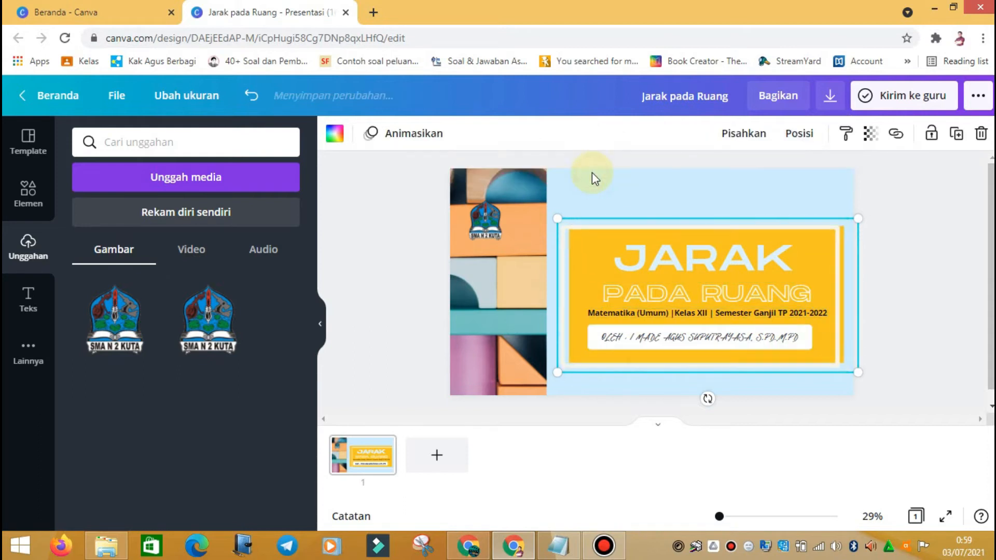
pyautogui.click(750, 146)
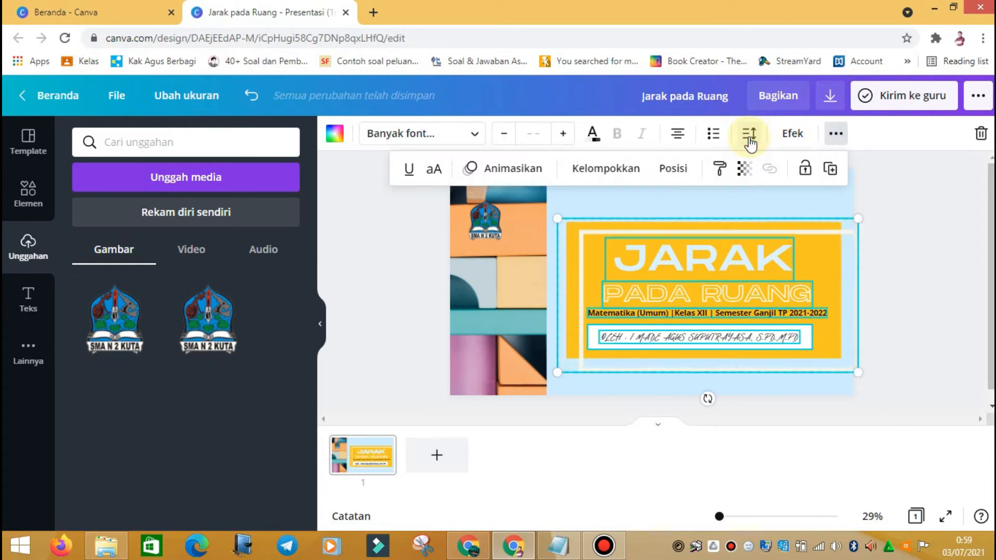
pyautogui.click(891, 365)
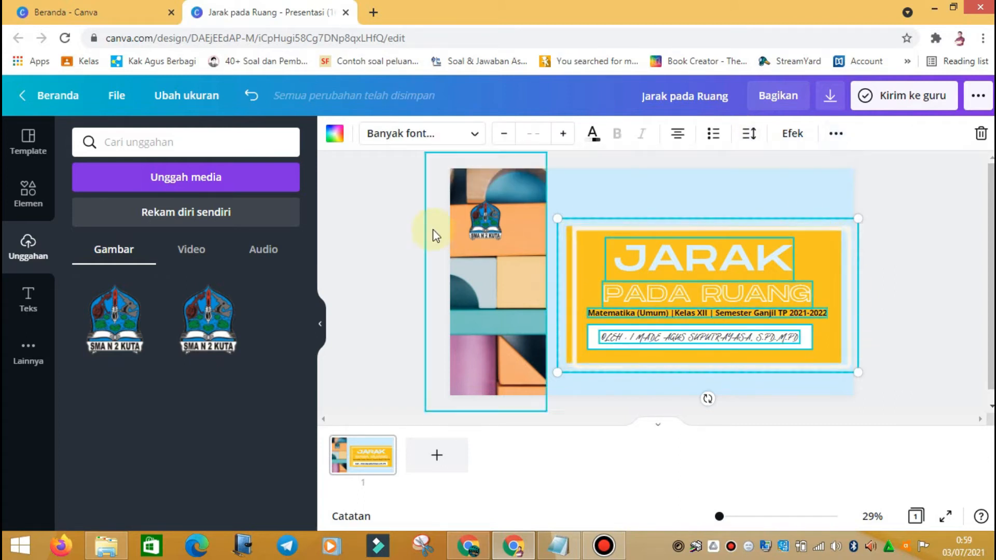
pyautogui.moveTo(486, 227); pyautogui.dragTo(828, 193)
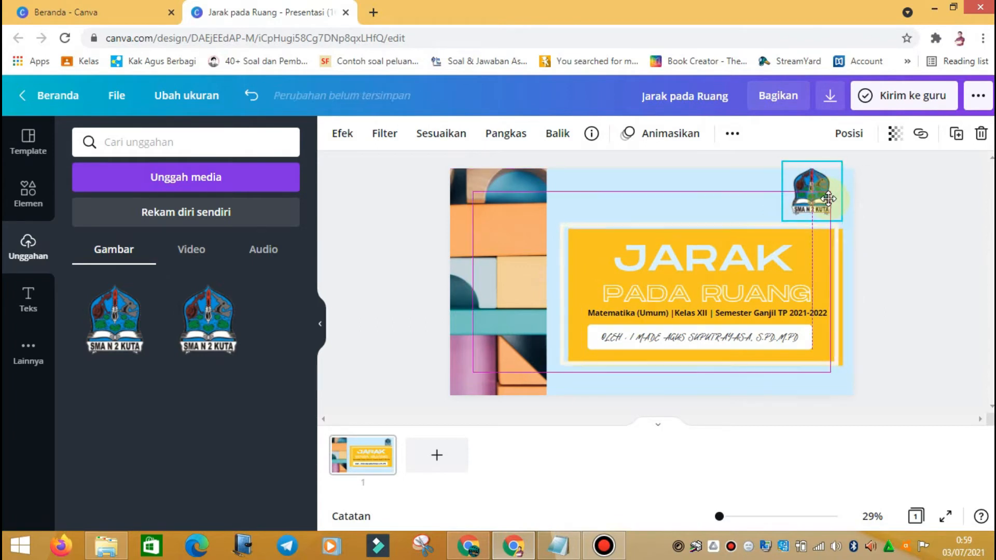
# Step: Set the school logo's Transparansi slider to 100 so it is fully opaque
pyautogui.click(893, 215)
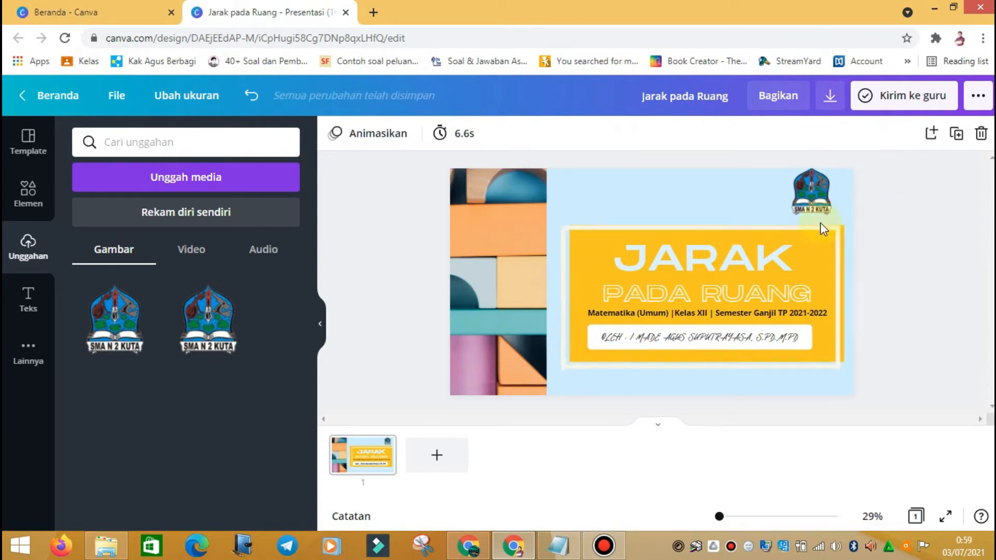
pyautogui.click(827, 197)
pyautogui.moveTo(827, 197); pyautogui.dragTo(827, 199)
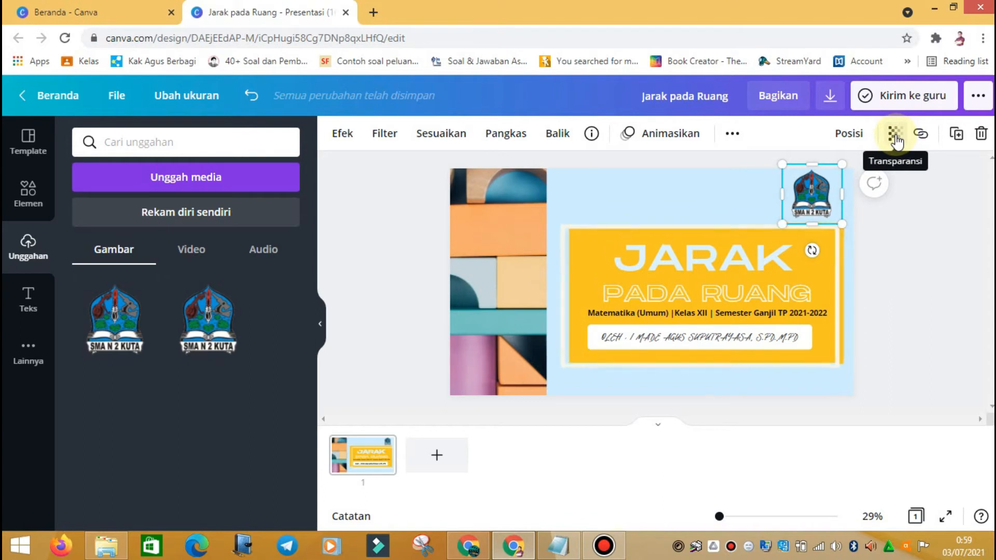
pyautogui.click(895, 136)
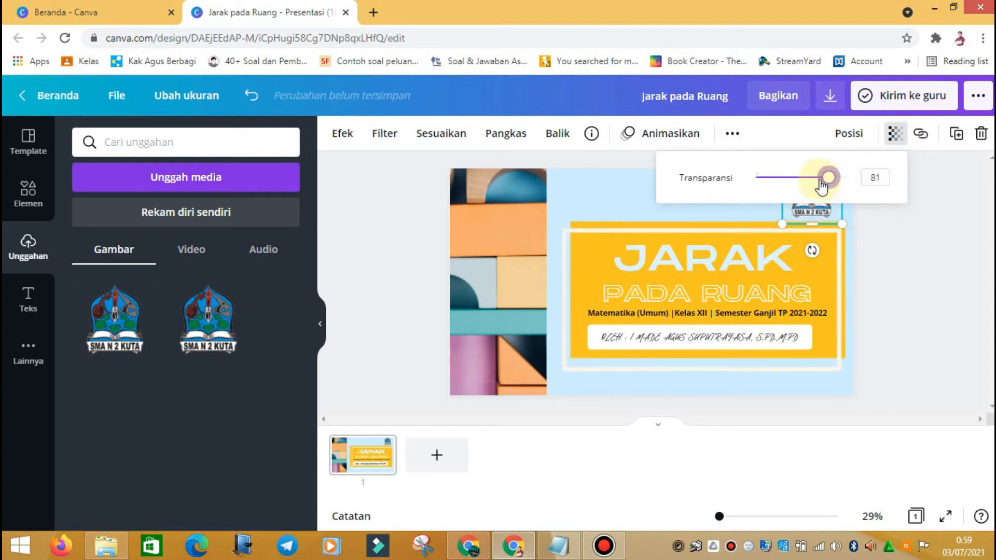
pyautogui.click(892, 223)
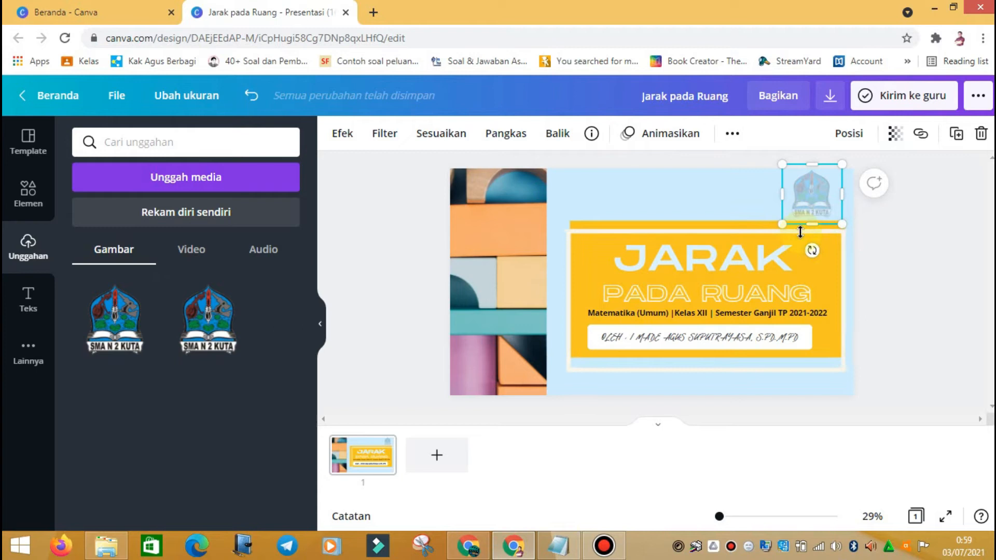
pyautogui.click(892, 135)
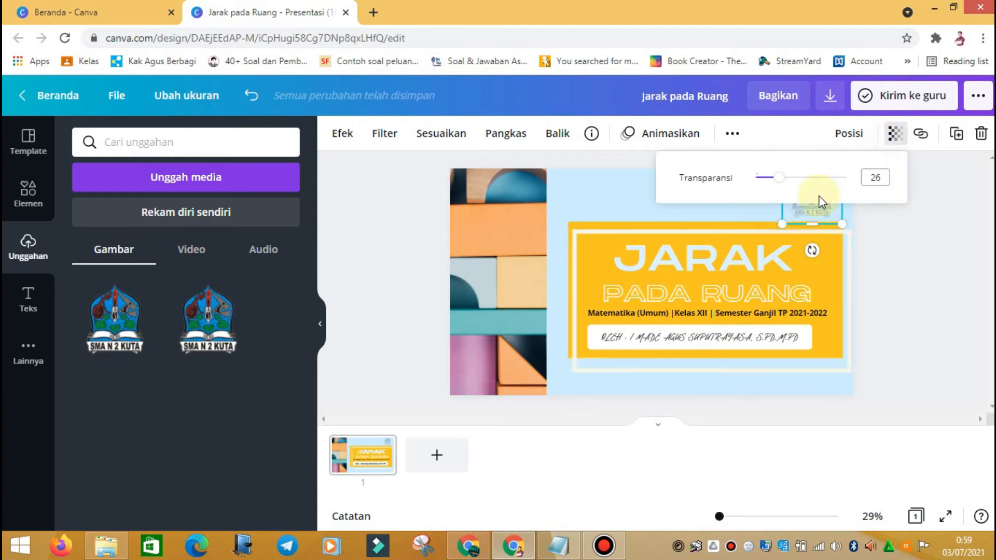
pyautogui.moveTo(781, 185); pyautogui.dragTo(890, 185)
pyautogui.click(929, 293)
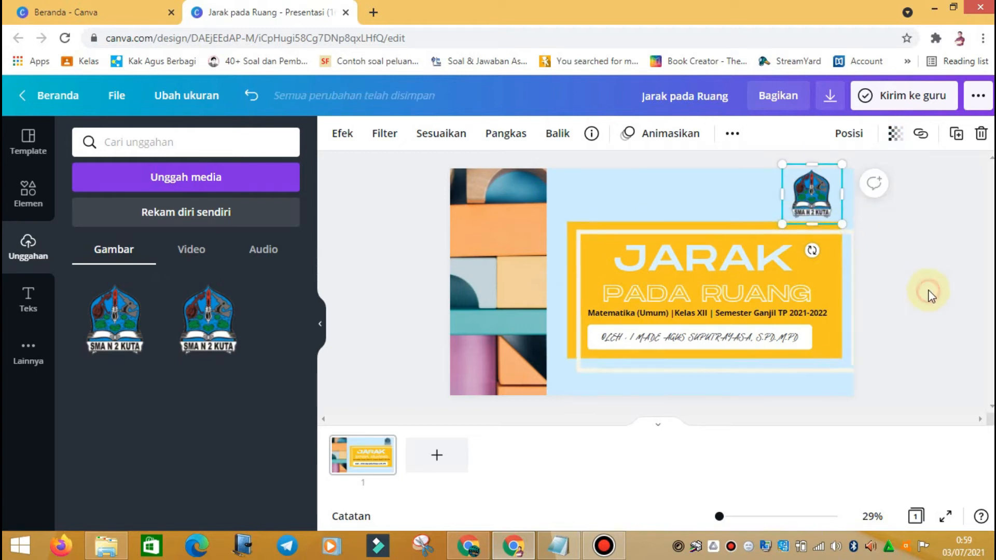
# Step: Check the blocks photo's Transparansi setting, keeping it at full opacity
pyautogui.click(487, 282)
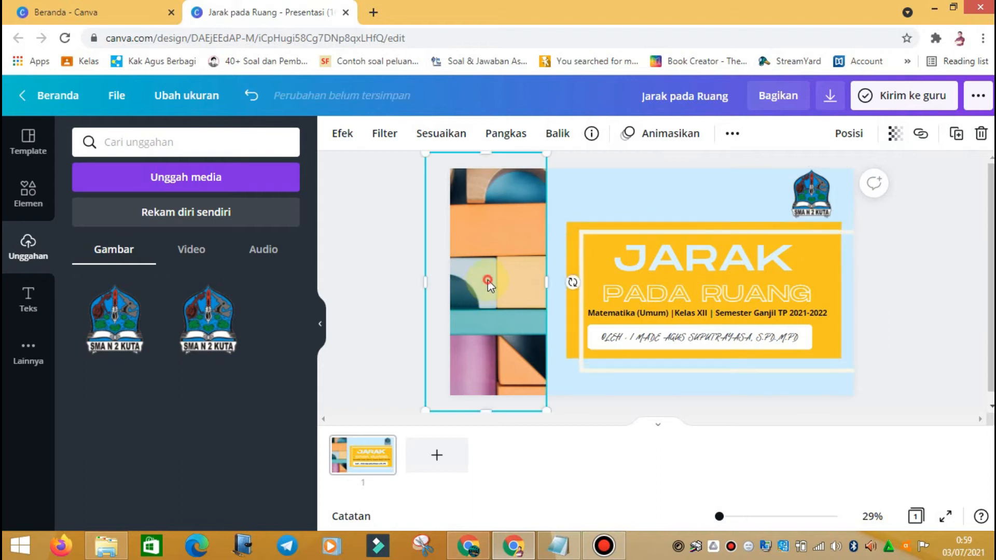
pyautogui.click(905, 135)
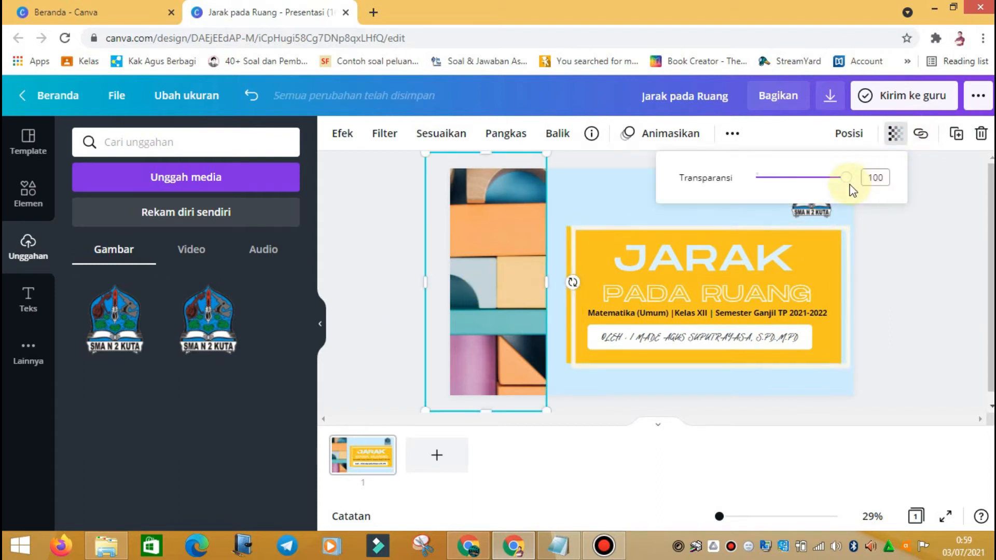
pyautogui.moveTo(846, 186); pyautogui.dragTo(867, 190)
pyautogui.click(943, 297)
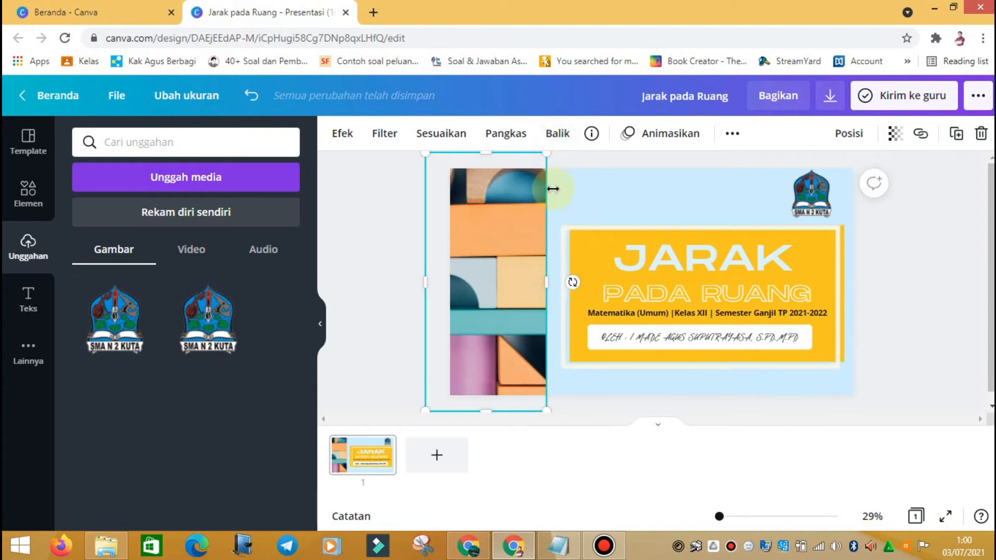
# Step: Test horizontal and vertical flips on the blocks photo, restoring its original orientation
pyautogui.click(600, 182)
pyautogui.click(508, 250)
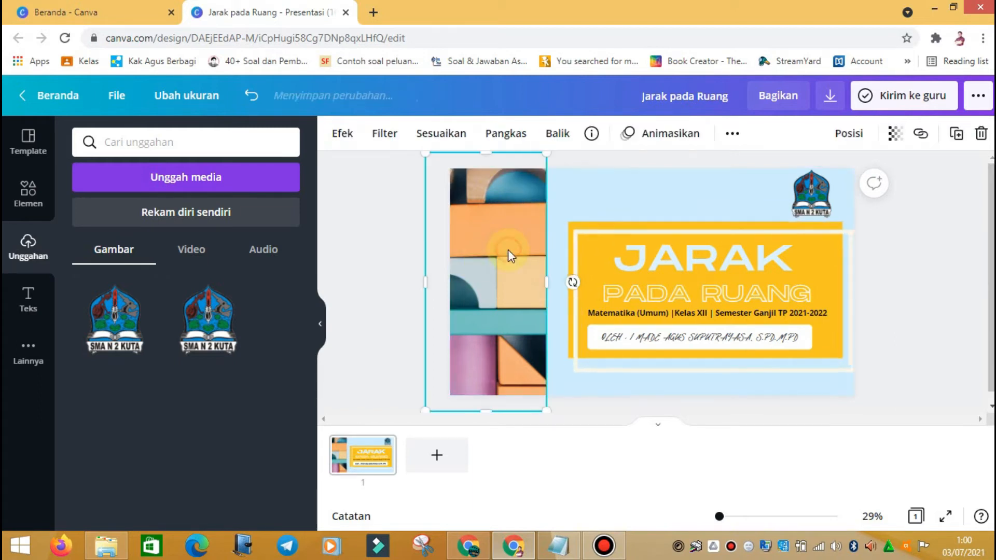
pyautogui.click(559, 134)
pyautogui.click(576, 172)
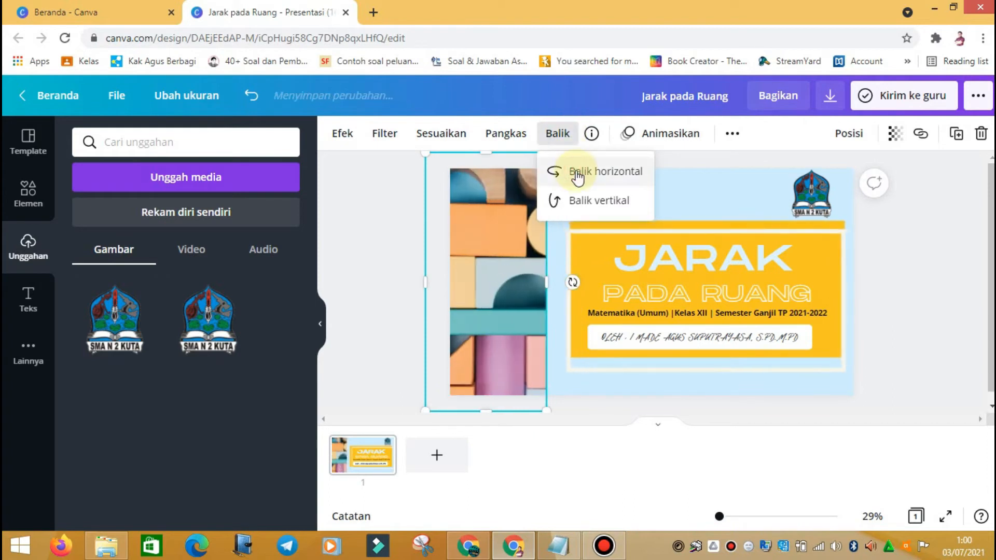
pyautogui.click(576, 171)
pyautogui.click(579, 202)
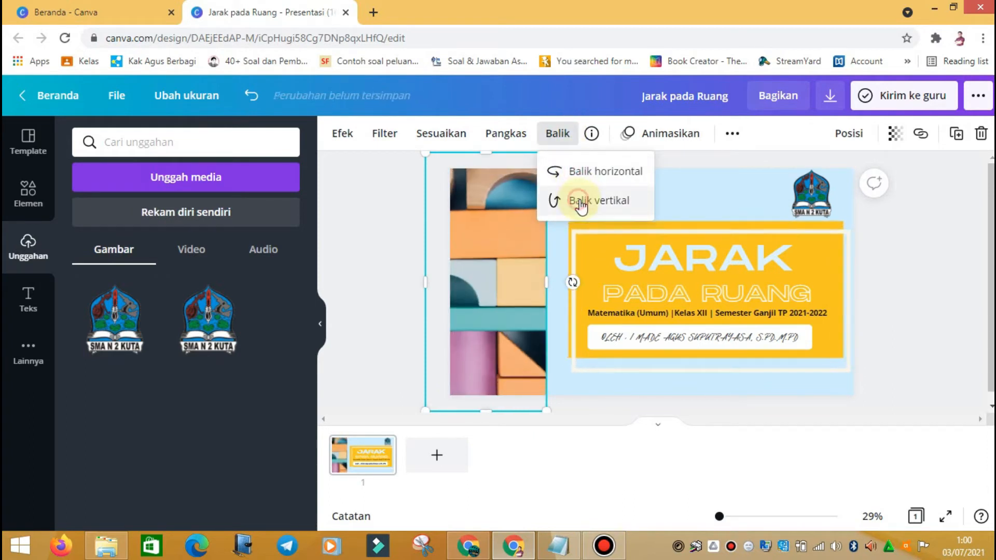
pyautogui.click(578, 202)
pyautogui.click(586, 166)
pyautogui.click(586, 166)
pyautogui.click(586, 166)
pyautogui.click(586, 165)
pyautogui.click(617, 200)
pyautogui.click(616, 200)
pyautogui.click(901, 284)
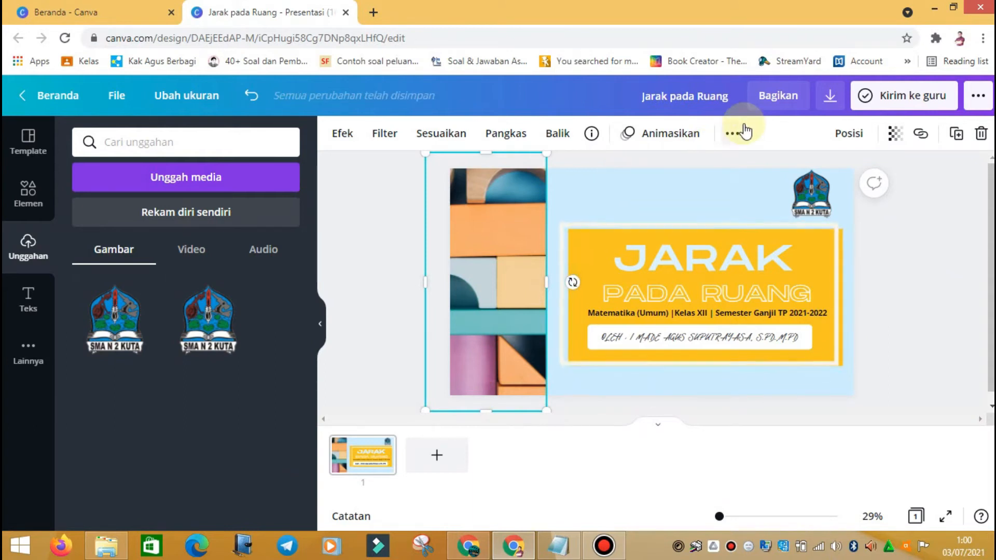
# Step: Select the whole page and open the Garis & Bentuk shapes library
pyautogui.click(731, 134)
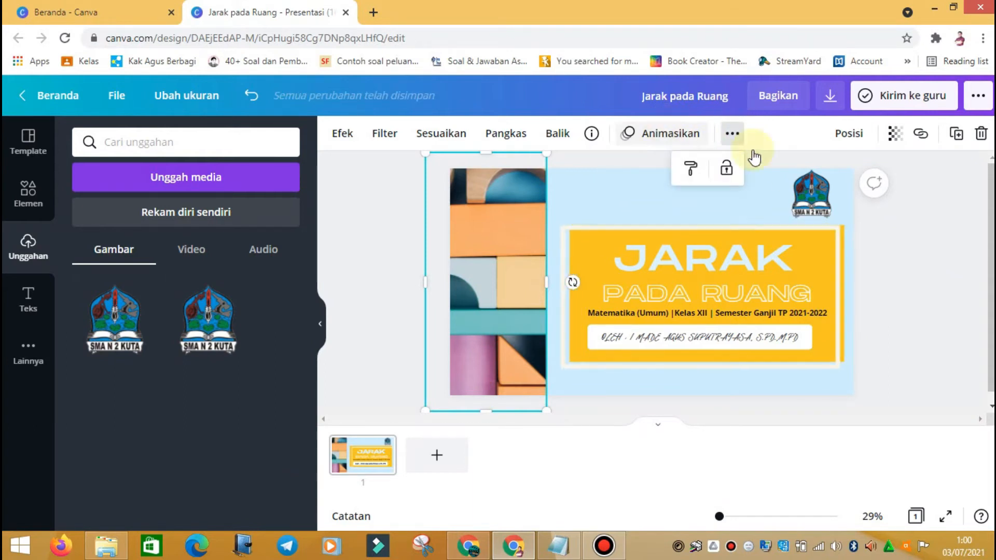
pyautogui.click(668, 180)
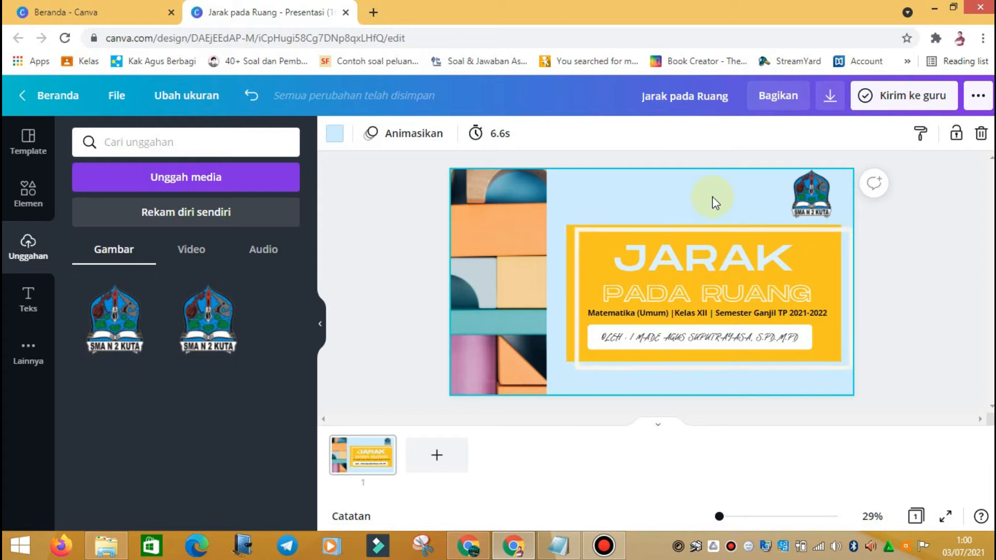
pyautogui.click(20, 204)
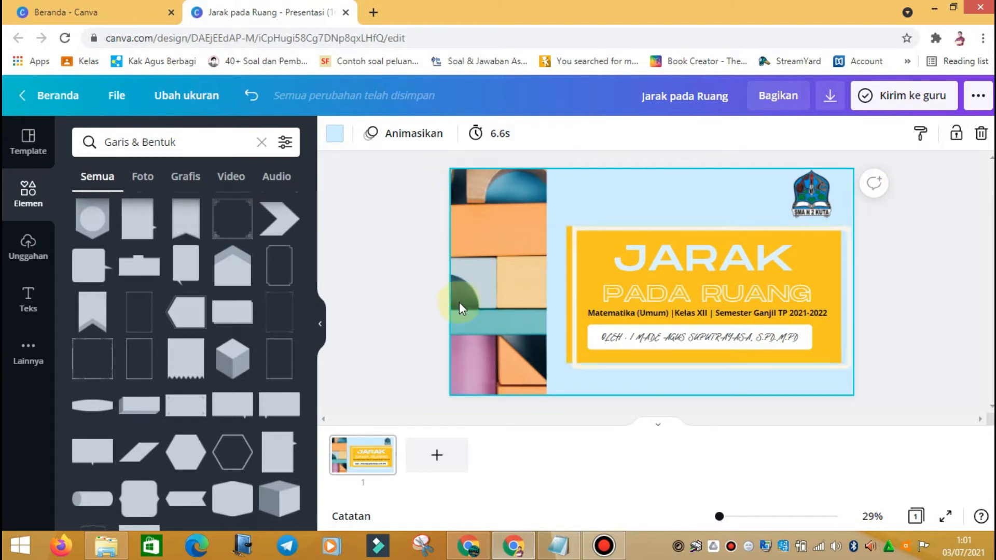
# Step: Add a blank second page after the title slide and switch to scroll view
pyautogui.click(437, 456)
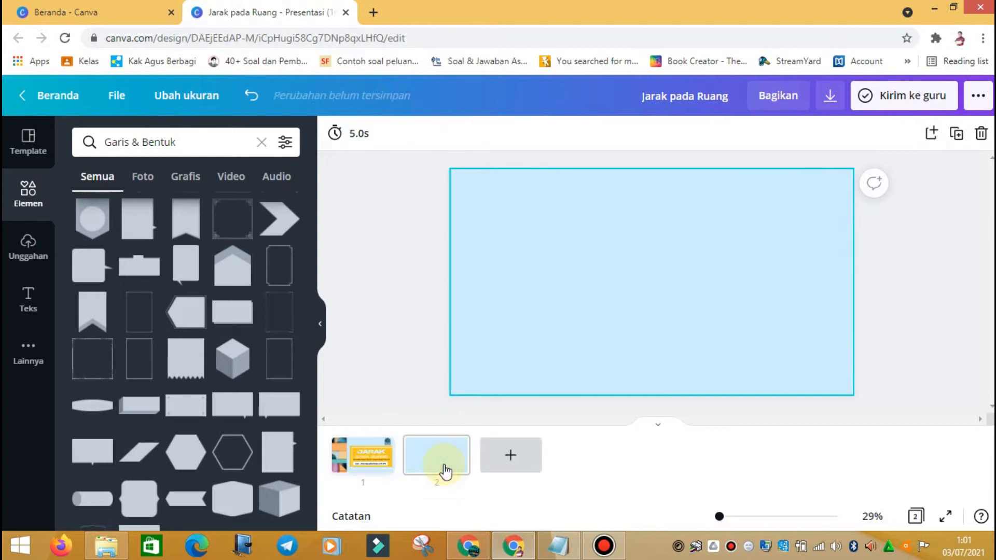
pyautogui.click(655, 426)
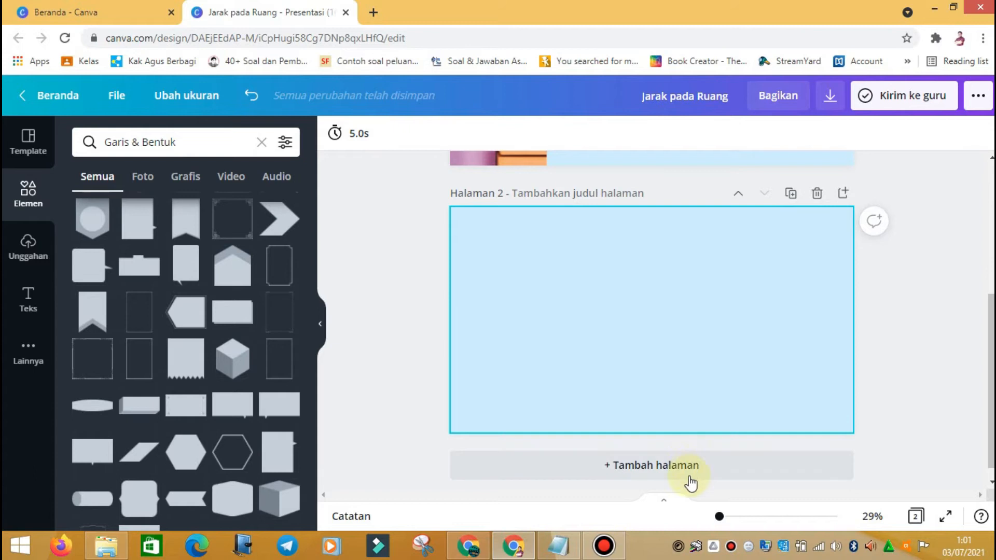
pyautogui.click(667, 501)
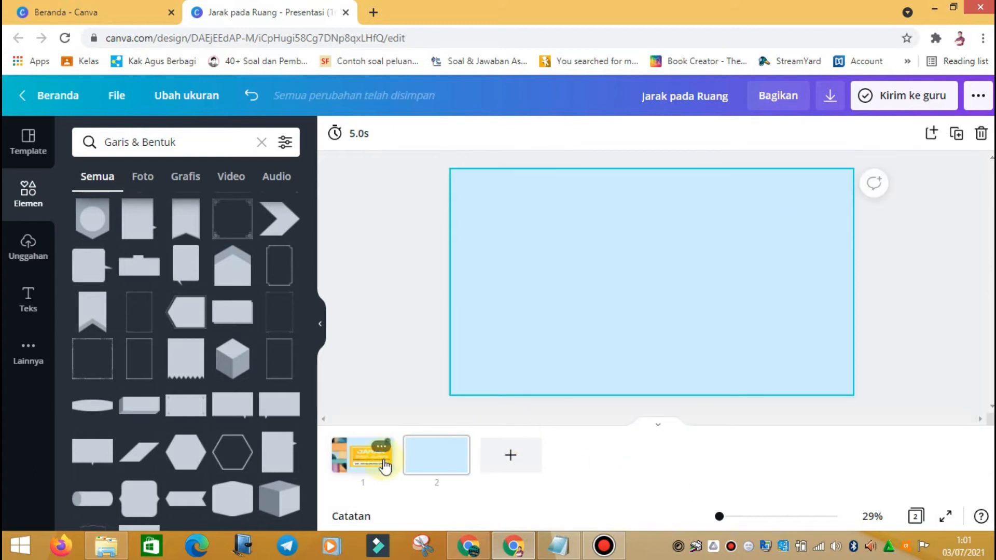
pyautogui.click(660, 427)
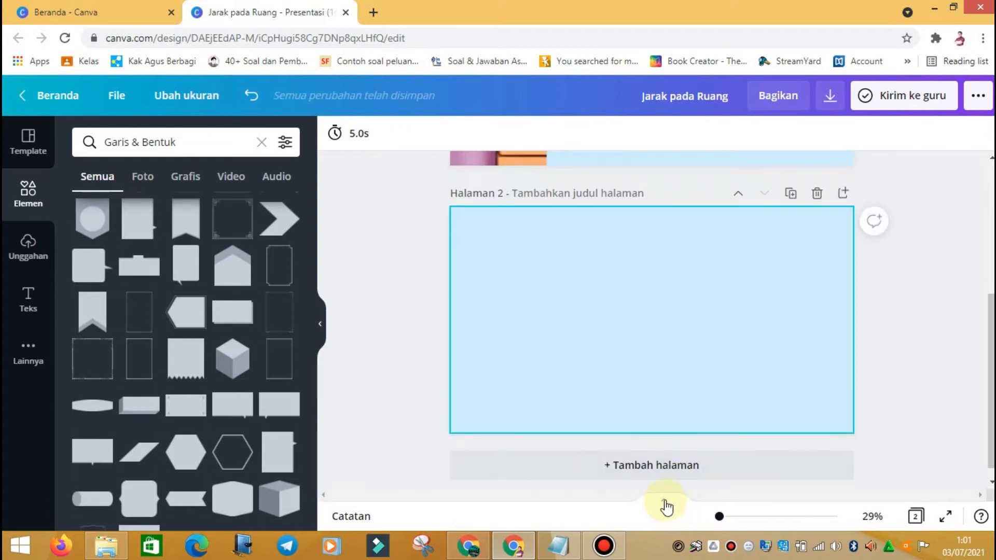
pyautogui.click(667, 503)
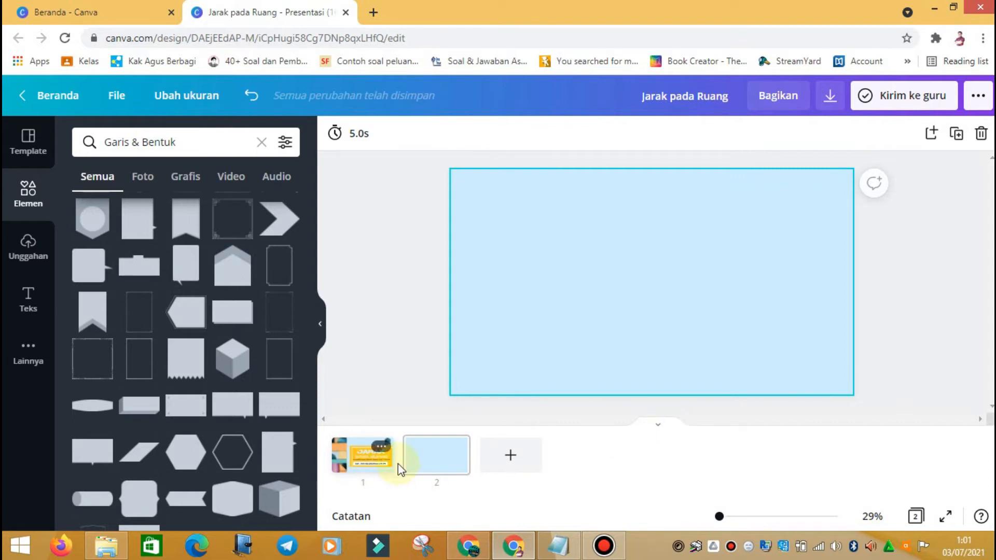
pyautogui.click(659, 427)
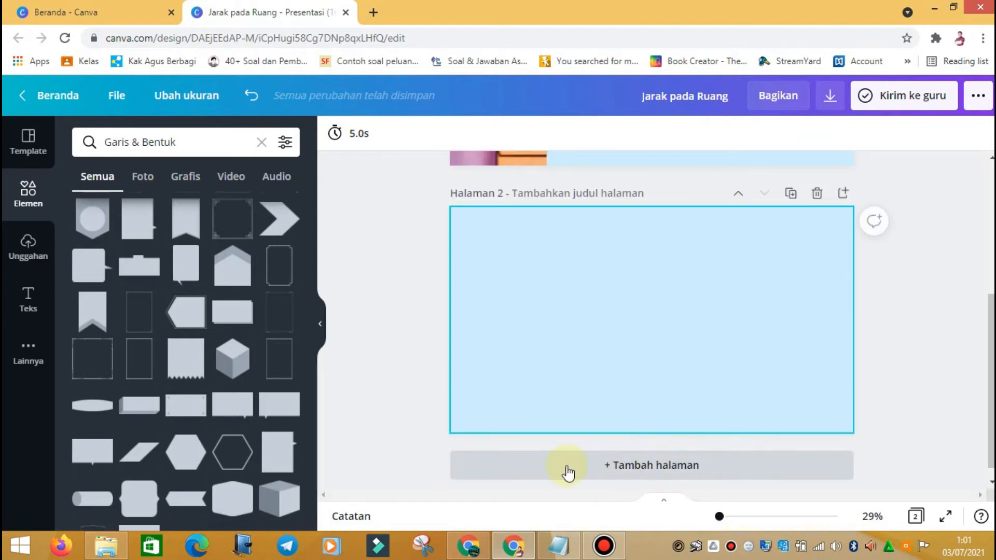
# Step: Add a third blank page, then delete it again
pyautogui.click(676, 473)
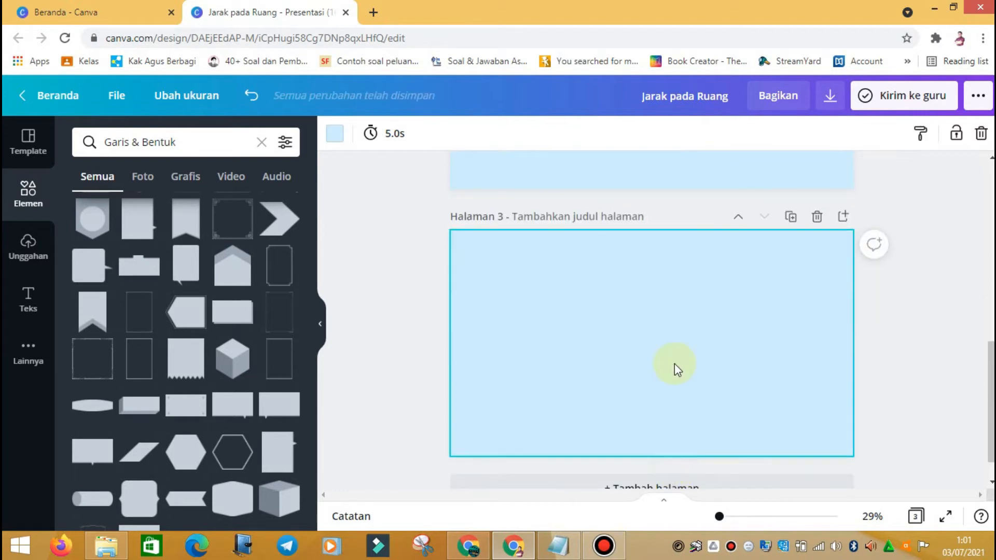
pyautogui.scroll(10, 675, 364)
pyautogui.scroll(-8, 674, 363)
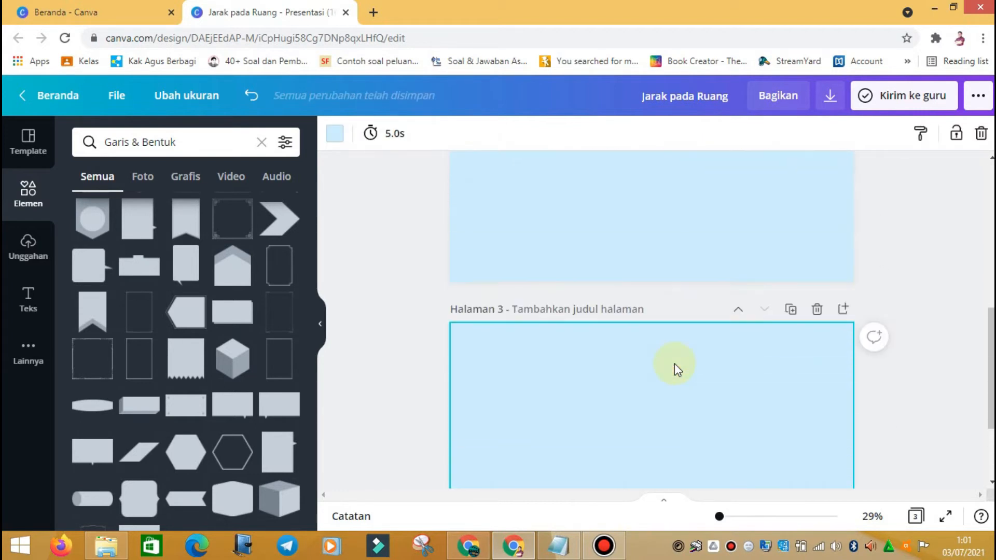
pyautogui.scroll(8, 674, 363)
pyautogui.scroll(-3, 699, 375)
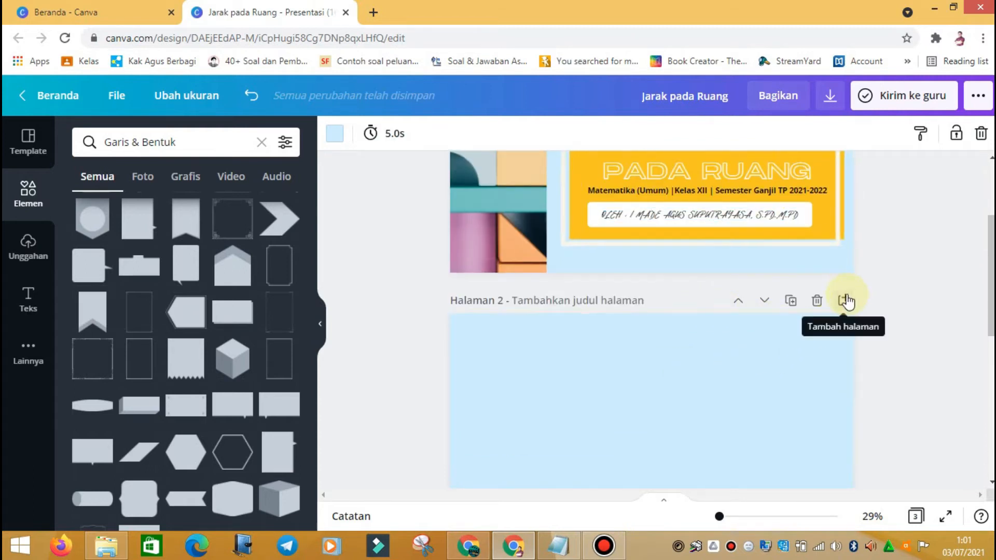
pyautogui.click(817, 301)
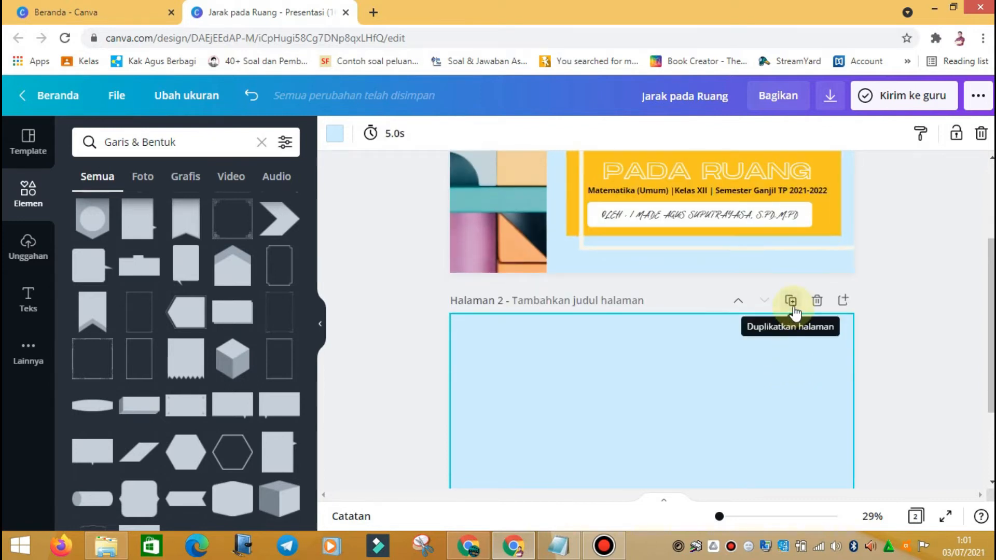
# Step: Duplicate the title slide, then delete the copy, leaving two pages
pyautogui.scroll(3, 792, 313)
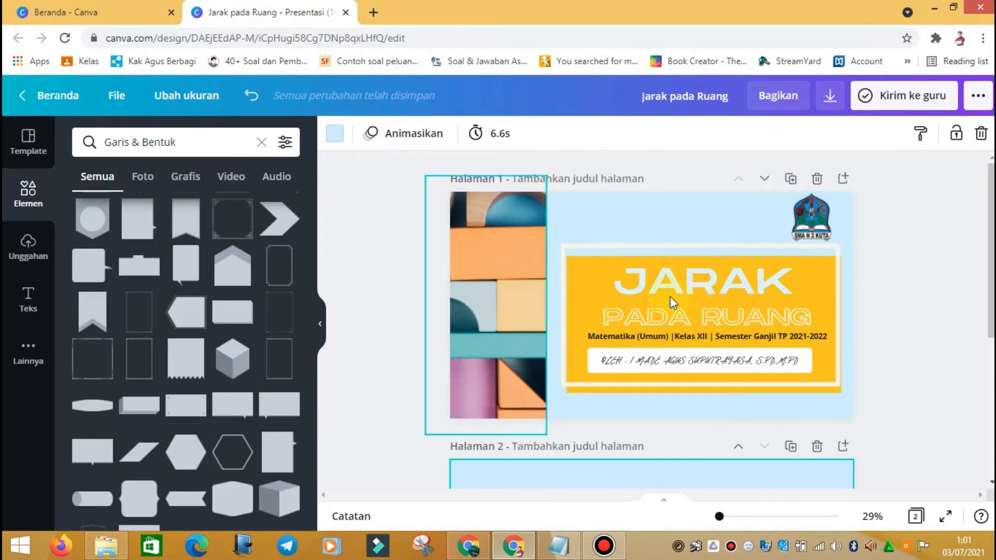
pyautogui.click(791, 179)
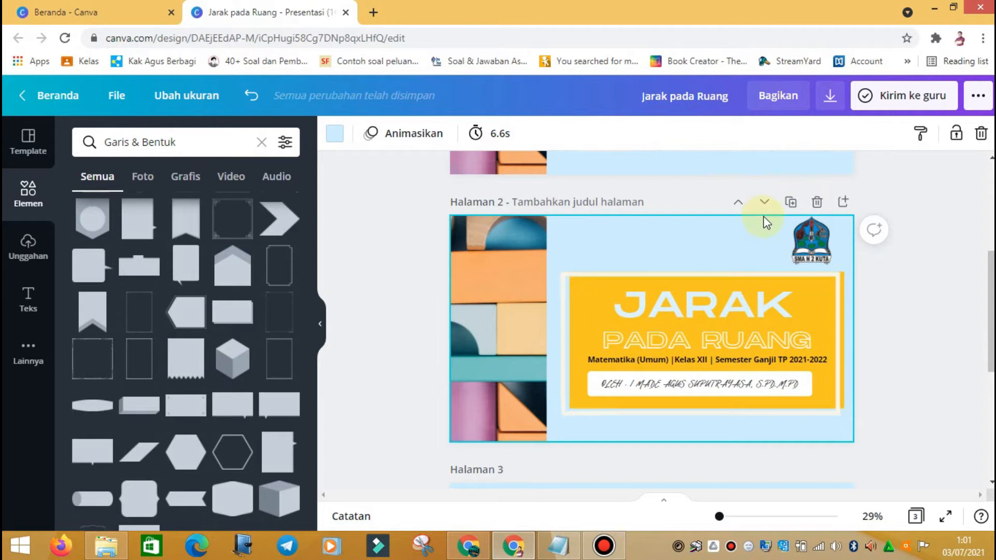
pyautogui.click(817, 203)
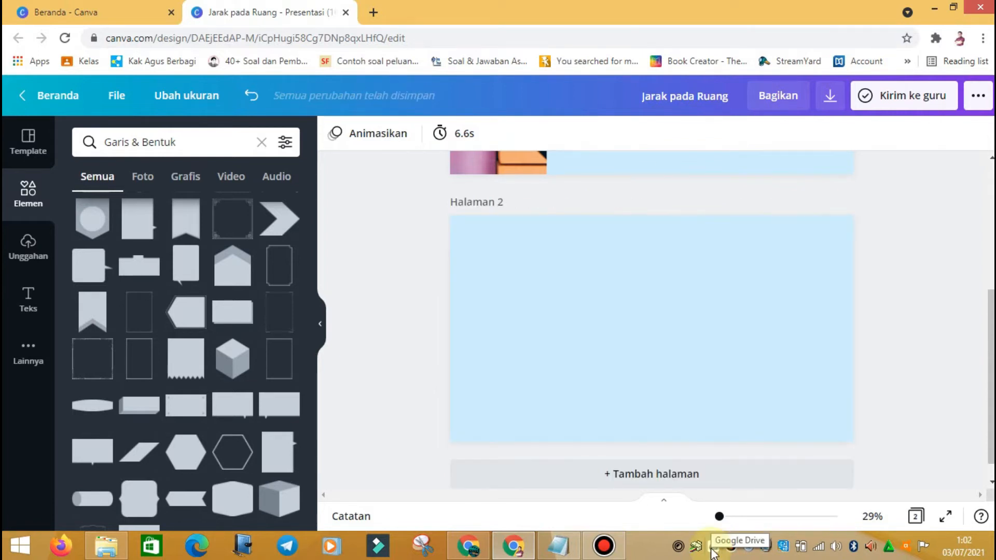
pyautogui.scroll(5, 731, 439)
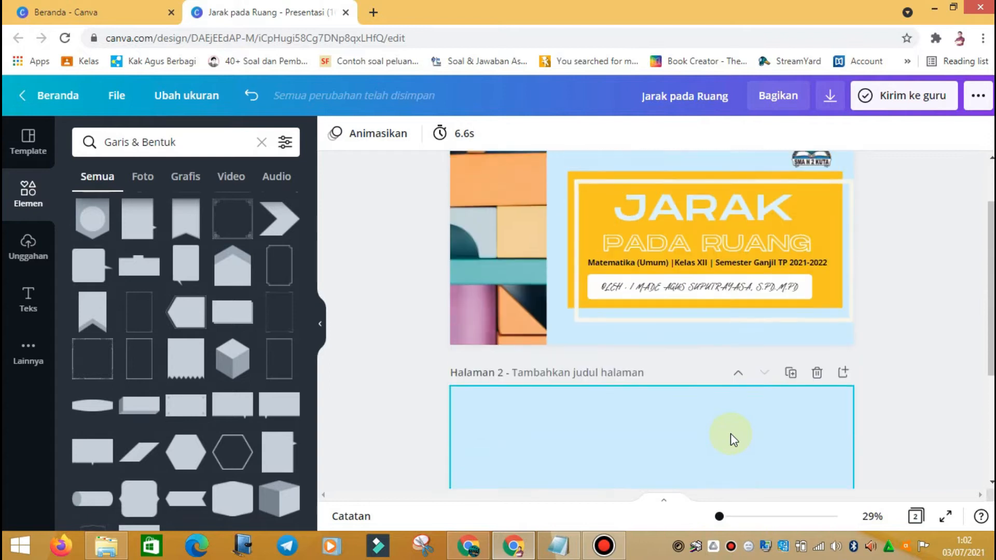
pyautogui.scroll(-3, 731, 439)
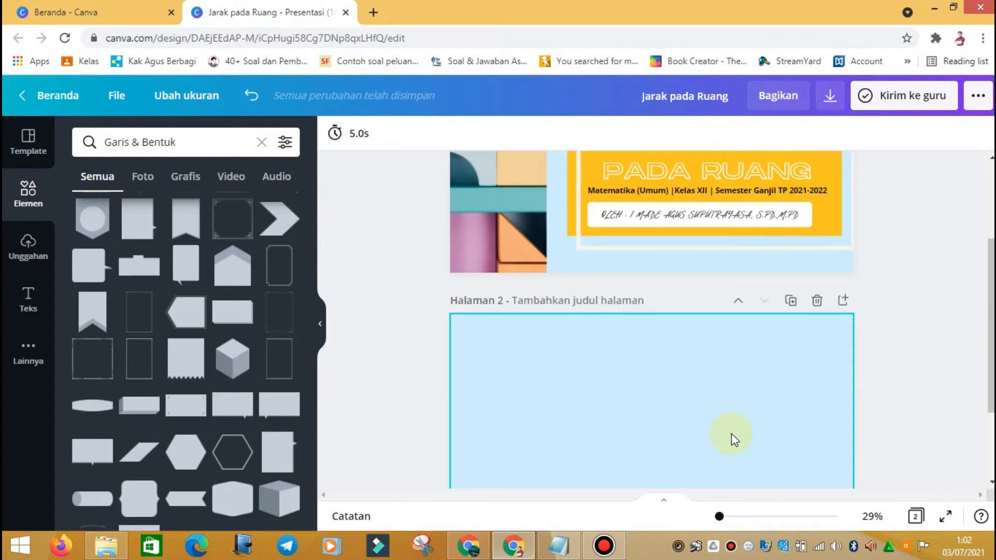
pyautogui.scroll(-2, 733, 439)
pyautogui.scroll(2, 733, 439)
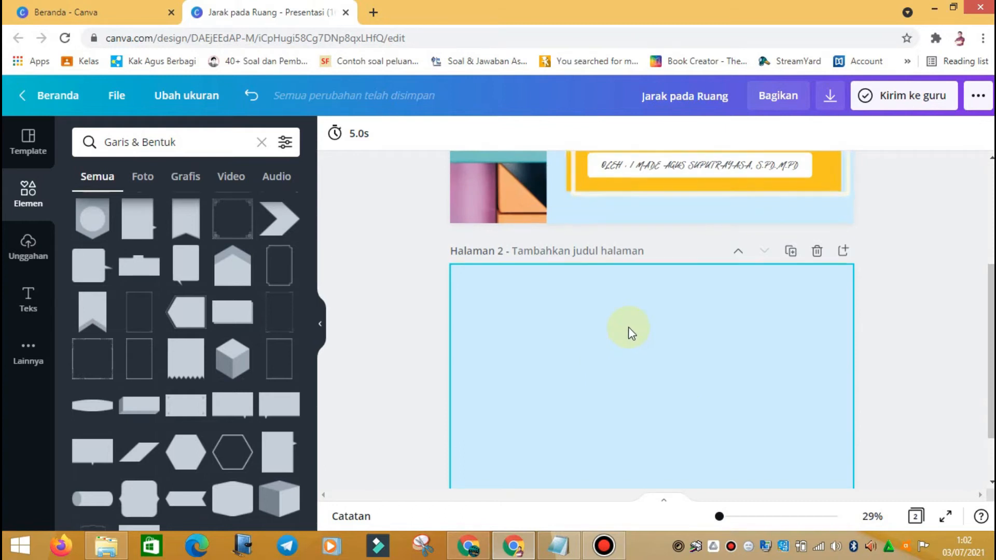
pyautogui.scroll(-2, 662, 303)
pyautogui.click(702, 286)
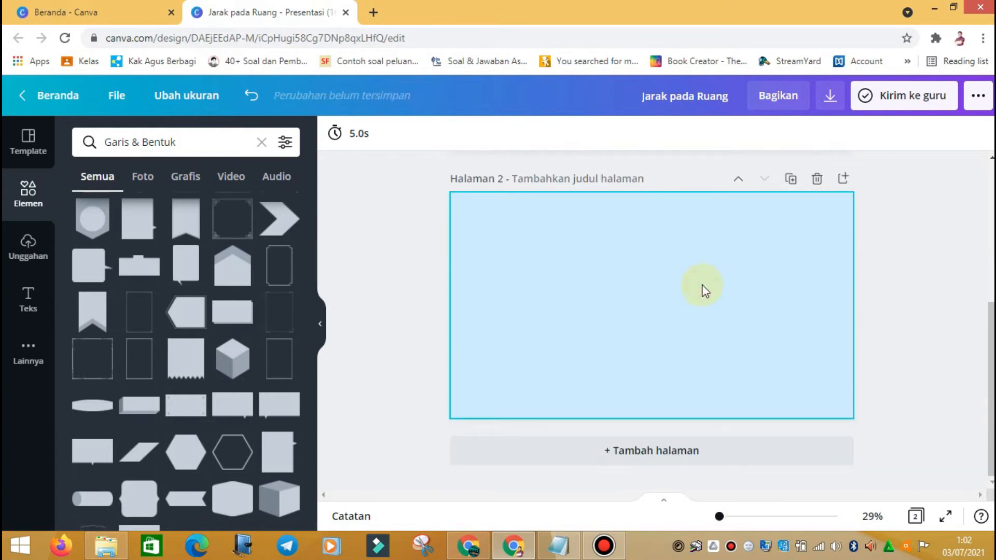
# Step: Browse the Template, Elemen and Unggahan panels, ending on the Teks heading and body styles
pyautogui.click(28, 144)
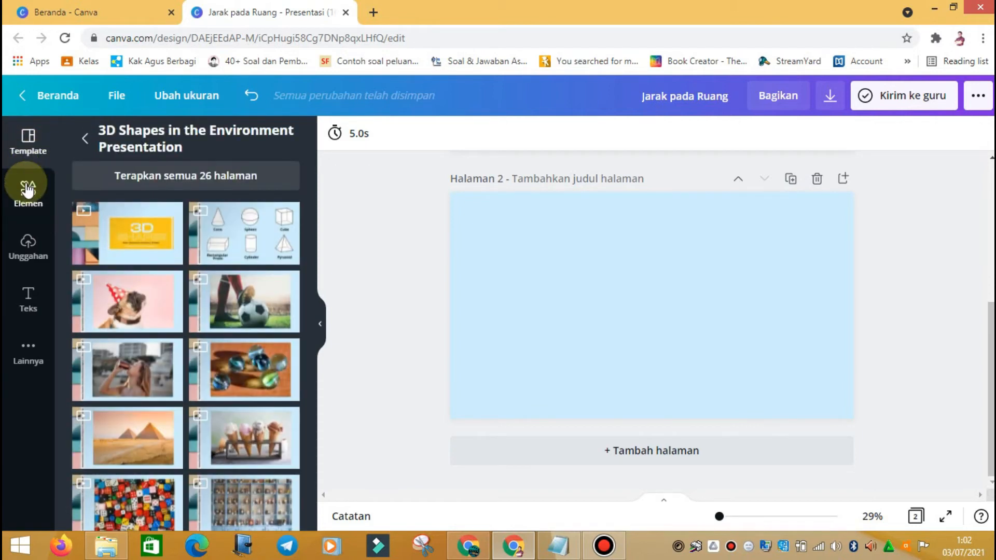
pyautogui.click(28, 190)
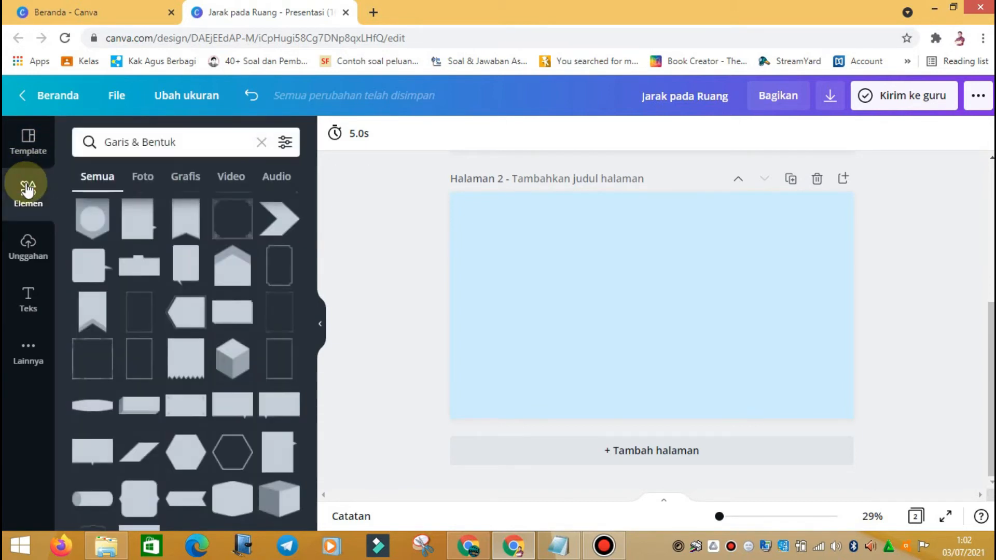
pyautogui.click(28, 244)
pyautogui.click(28, 301)
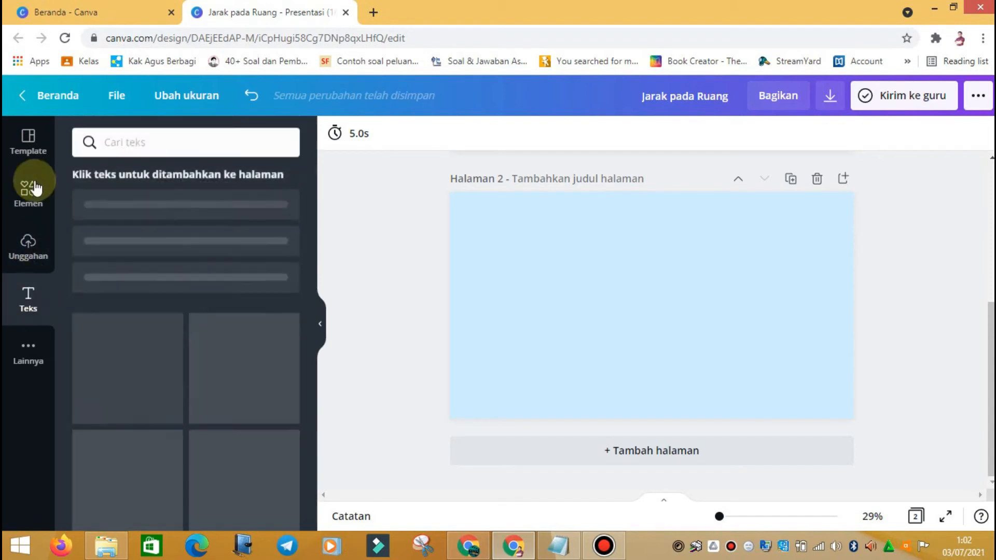
pyautogui.click(29, 140)
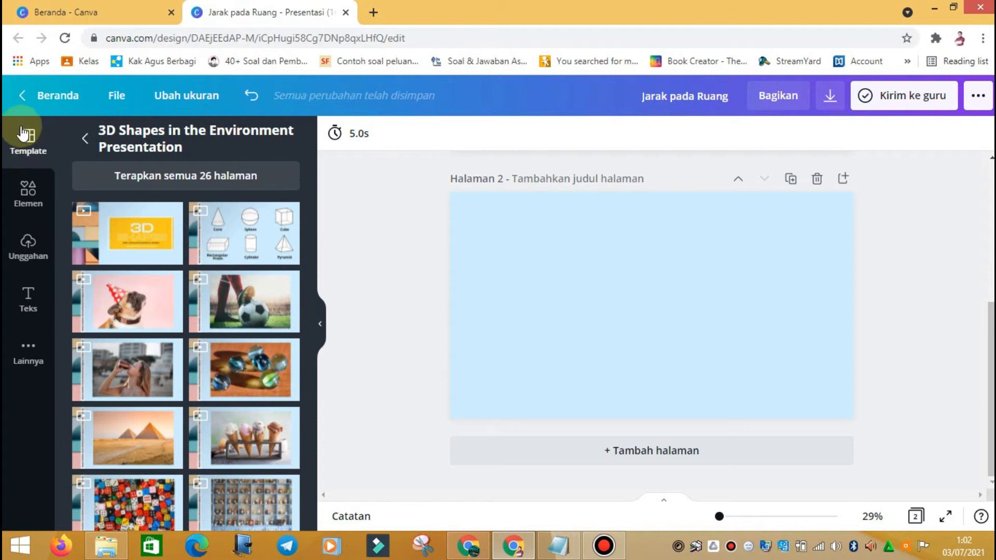
pyautogui.click(28, 306)
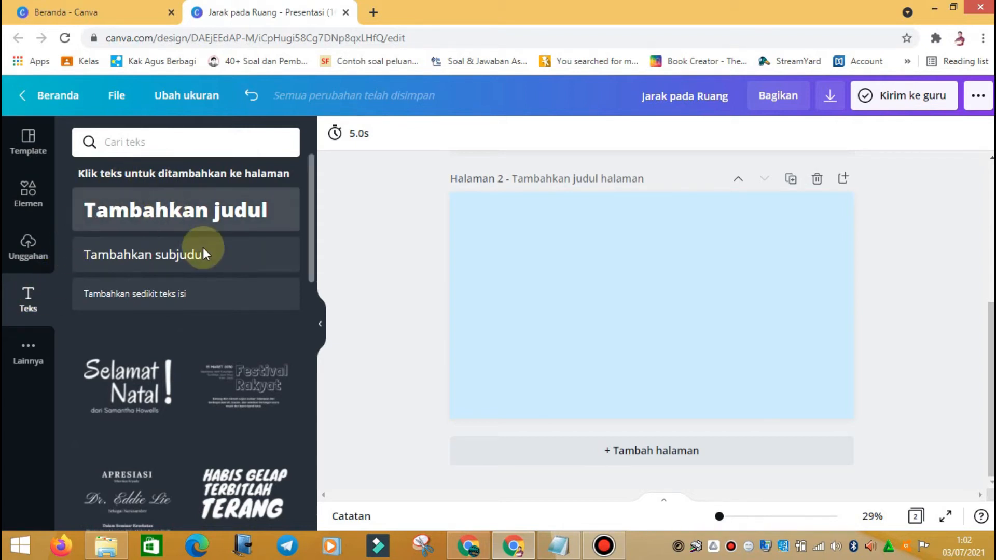
pyautogui.click(164, 219)
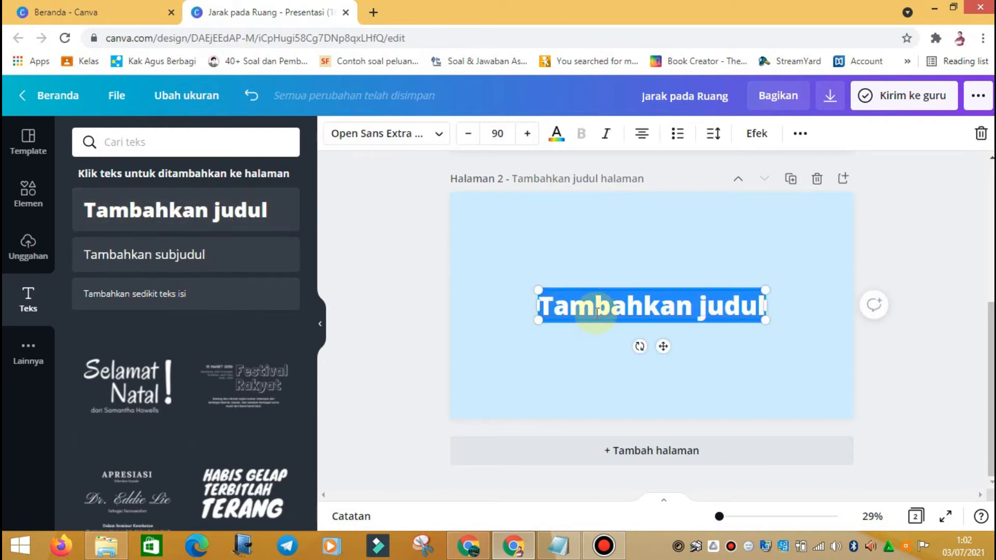
pyautogui.moveTo(662, 346); pyautogui.dragTo(663, 286)
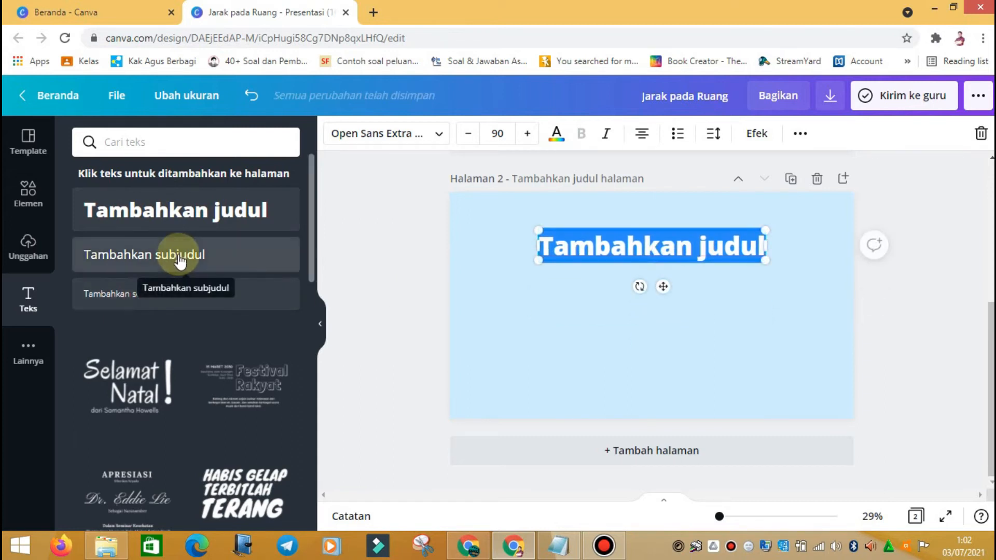
pyautogui.click(180, 262)
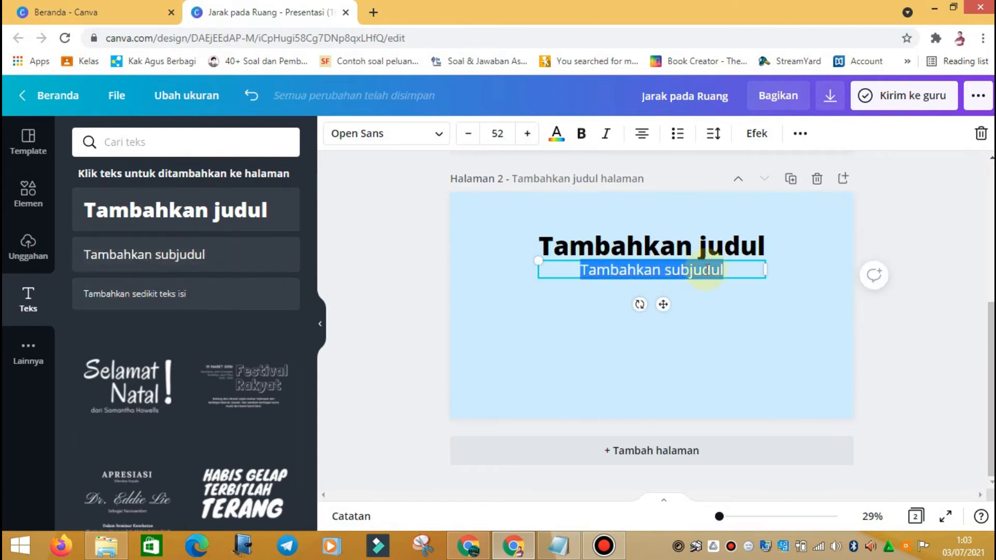
pyautogui.click(153, 301)
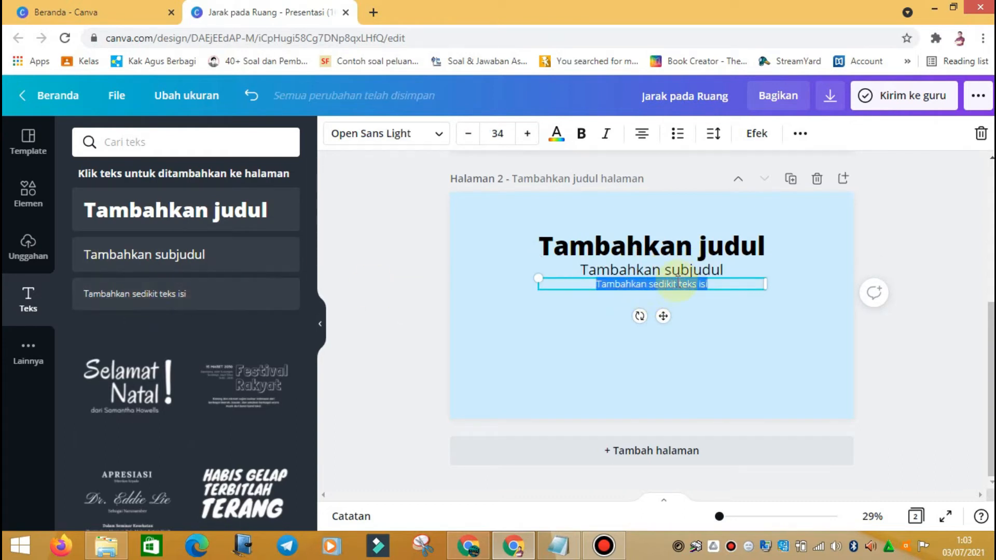
pyautogui.click(679, 254)
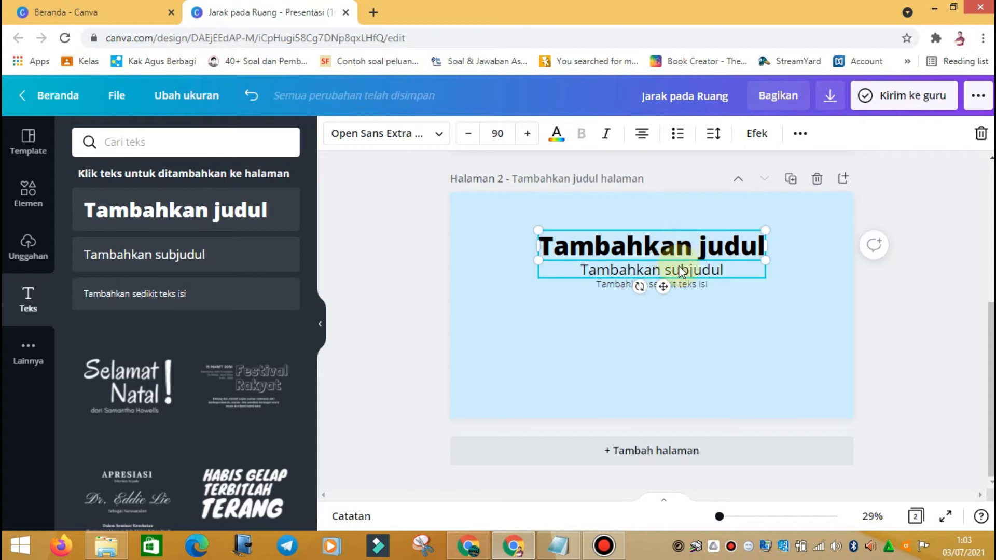
pyautogui.click(681, 270)
pyautogui.click(678, 253)
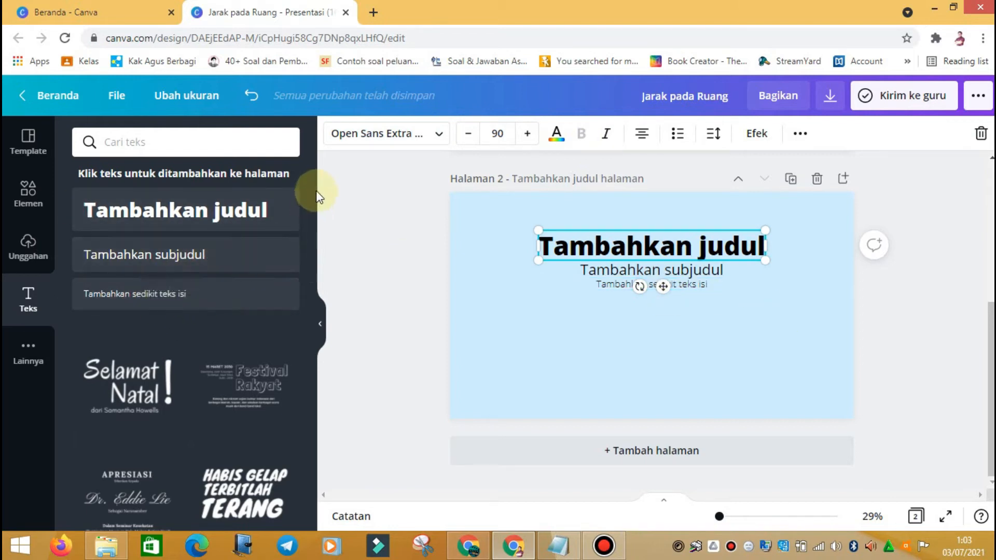
pyautogui.moveTo(310, 184); pyautogui.dragTo(306, 359)
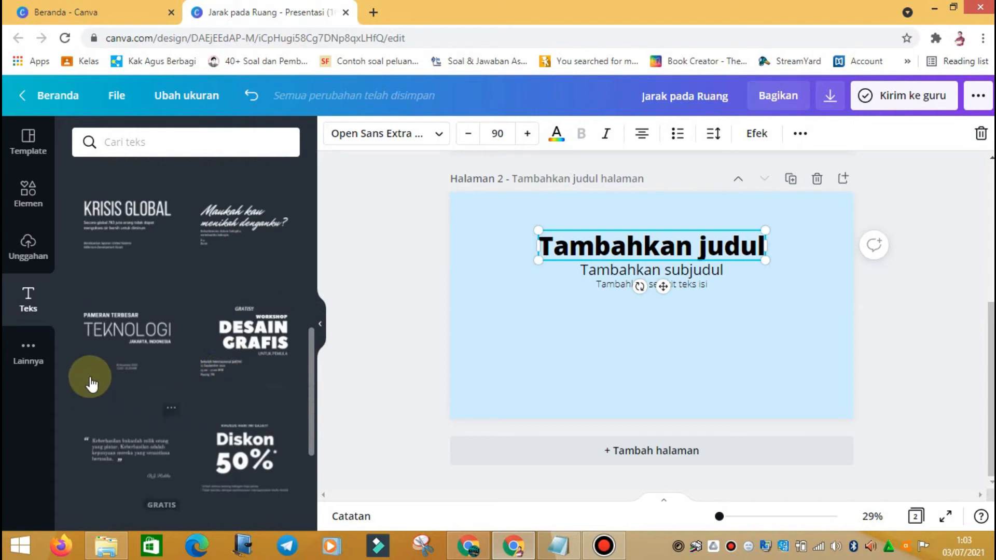
pyautogui.scroll(-7, 310, 393)
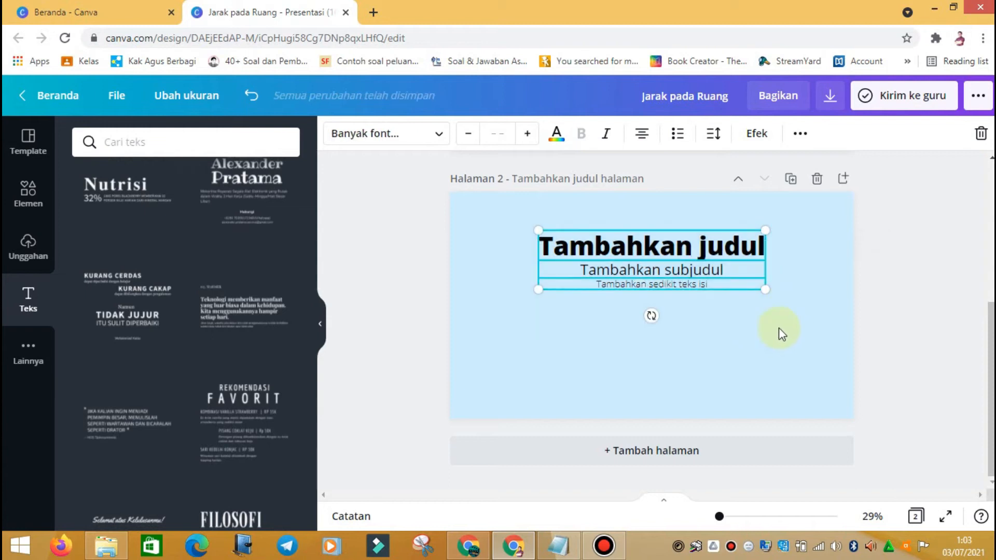
pyautogui.press('Delete')
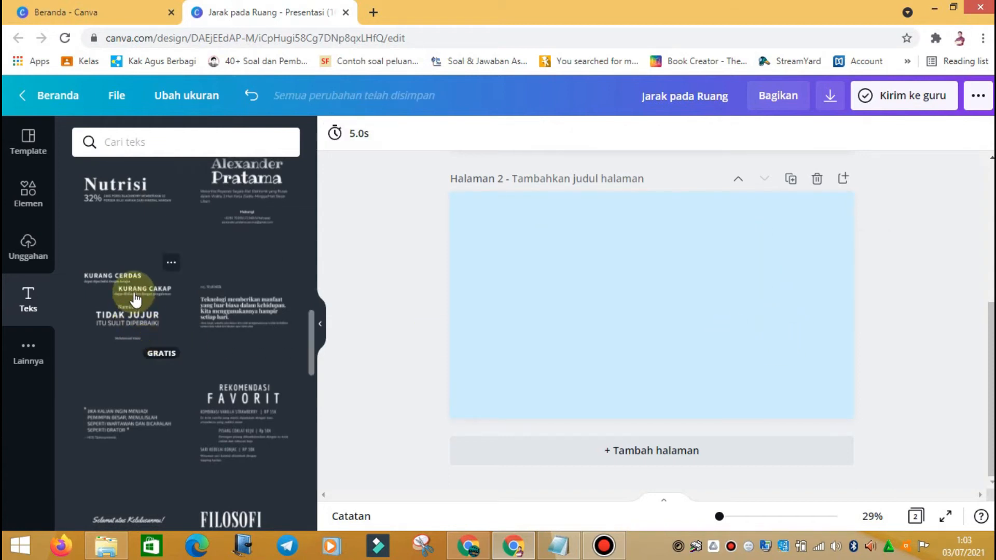
# Step: Scroll the Teks templates and add the WORKSHOP DESAIN GRAFIS text design to page 2
pyautogui.scroll(-1, 166, 291)
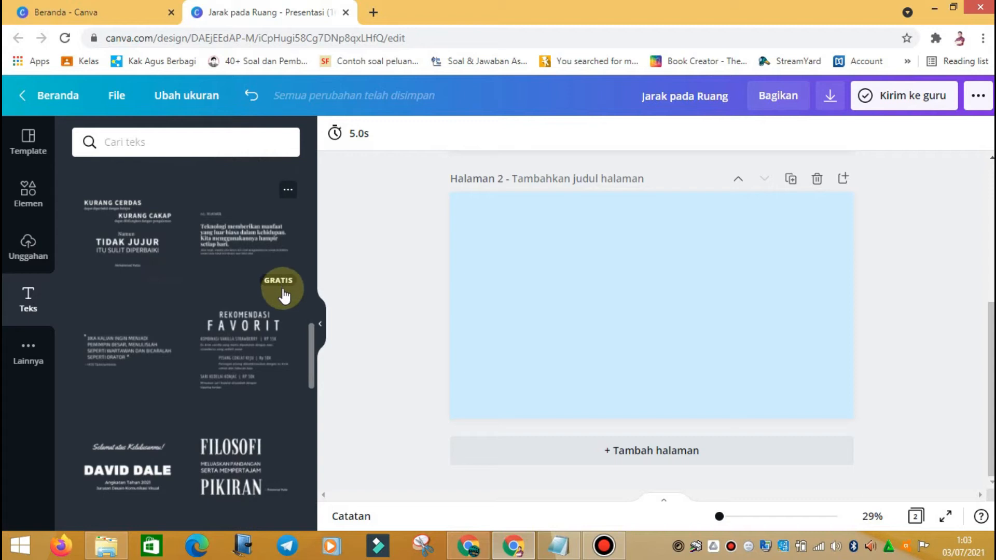
pyautogui.scroll(-2, 284, 296)
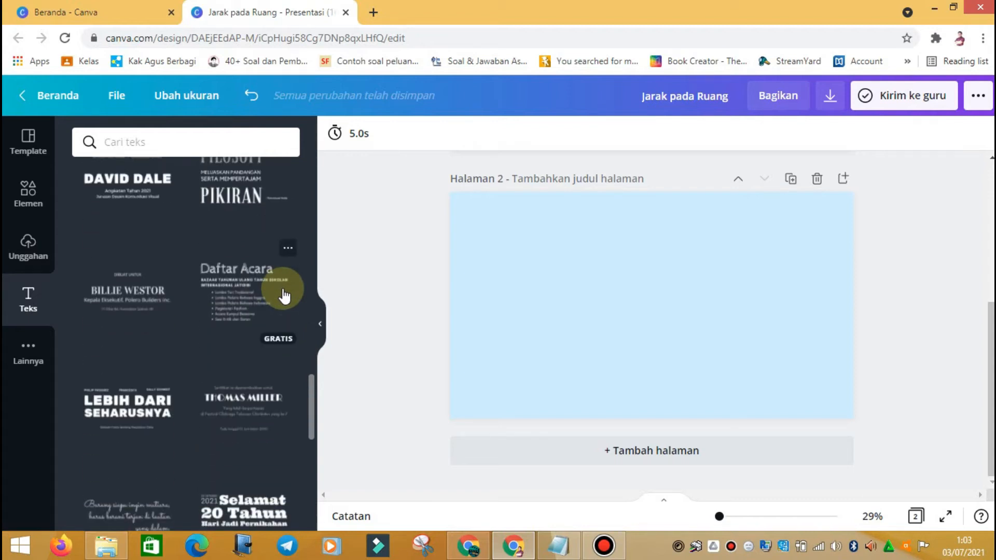
pyautogui.scroll(1, 284, 295)
pyautogui.scroll(4, 284, 296)
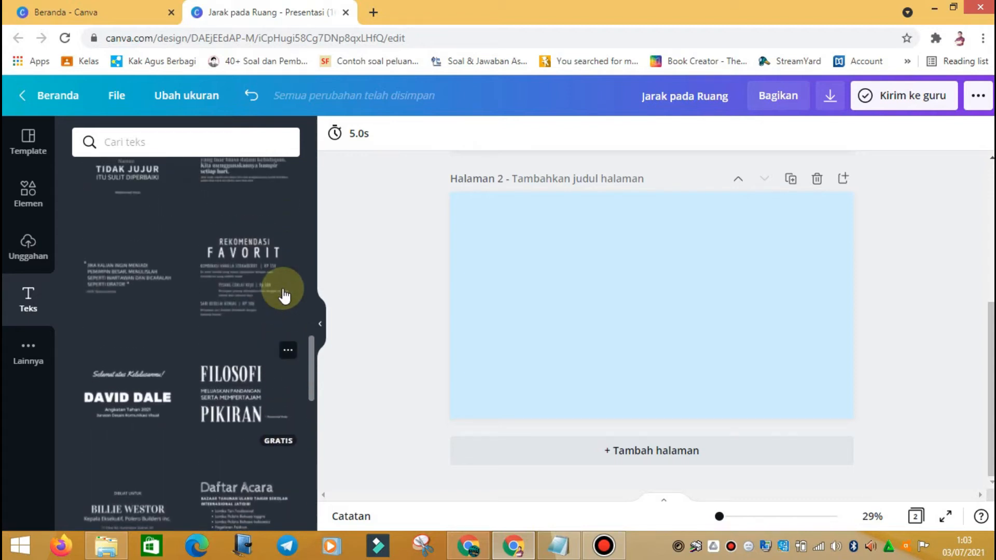
pyautogui.scroll(5, 284, 296)
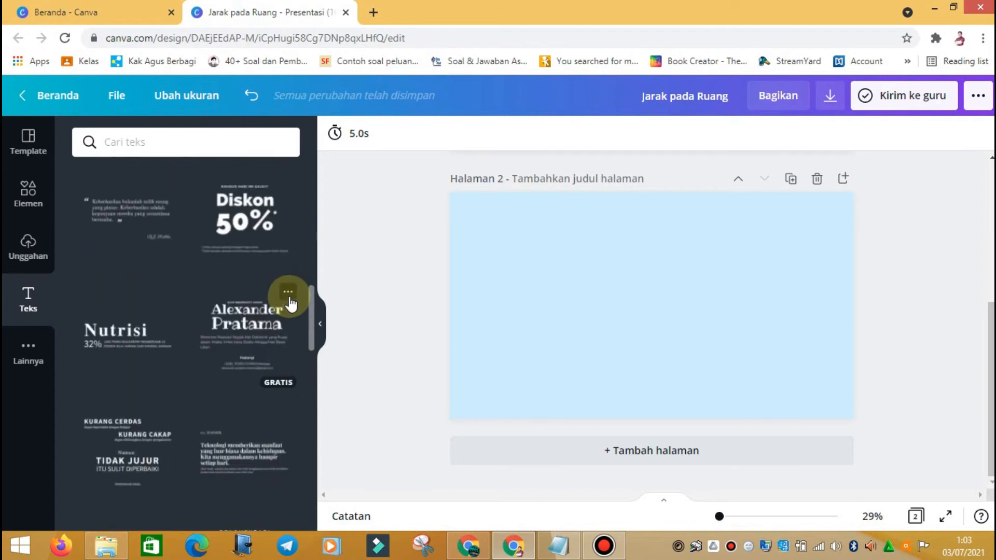
pyautogui.scroll(1, 289, 303)
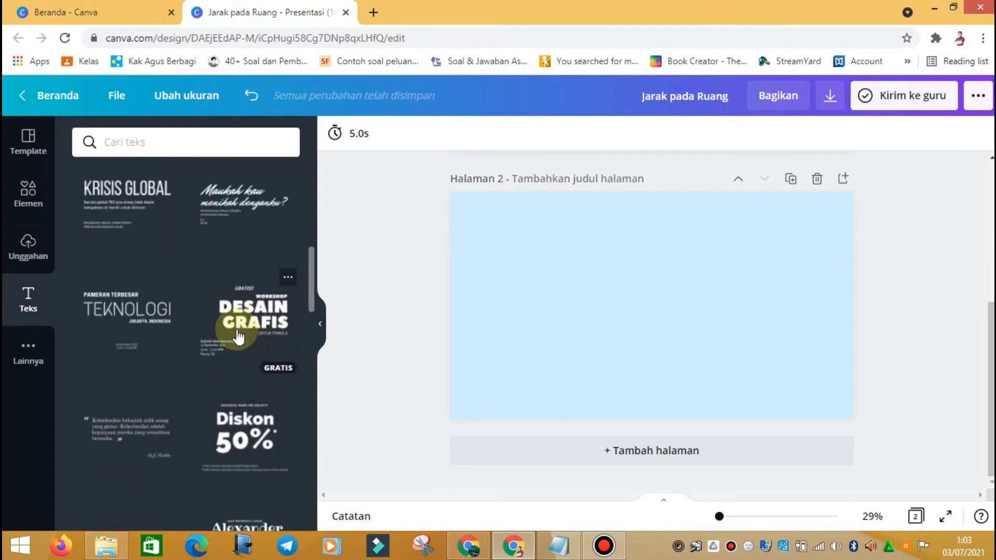
pyautogui.click(249, 319)
pyautogui.scroll(3, 248, 319)
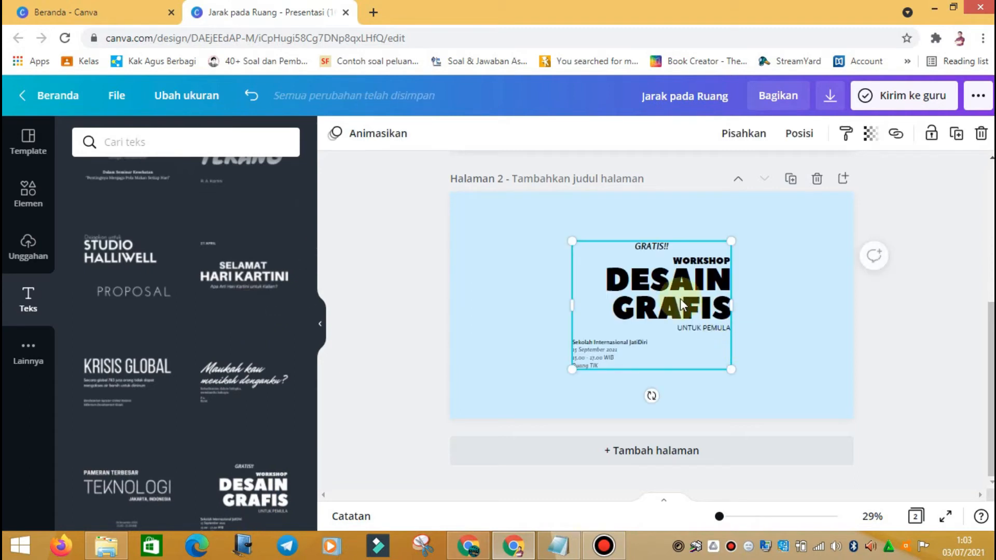
# Step: Select the whole DESAIN GRAFIS design group on page 2
pyautogui.click(794, 344)
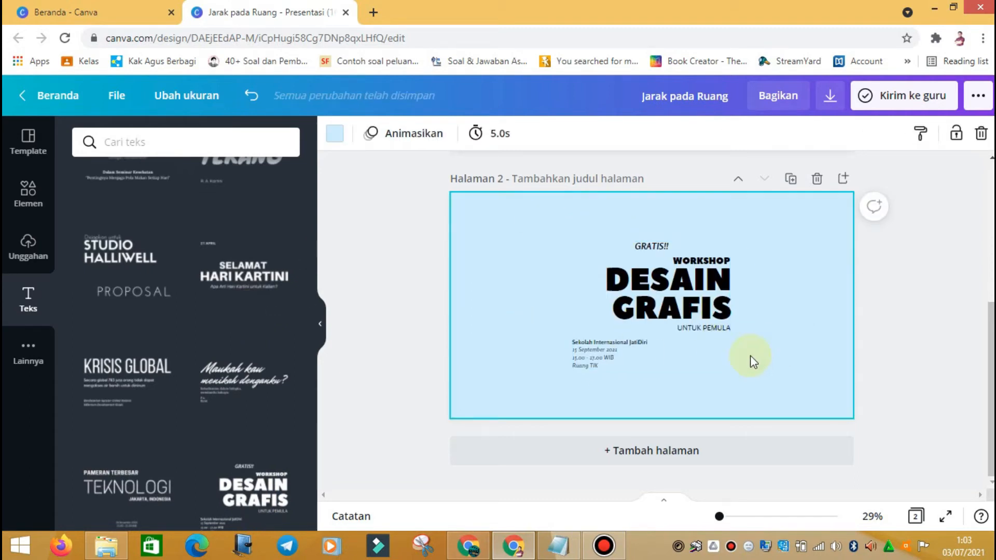
pyautogui.click(635, 319)
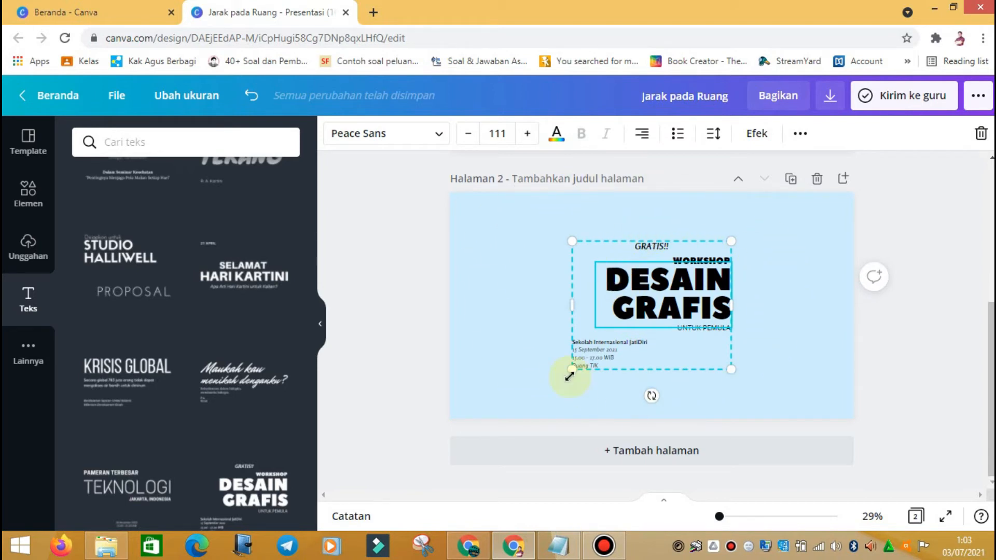
pyautogui.click(757, 288)
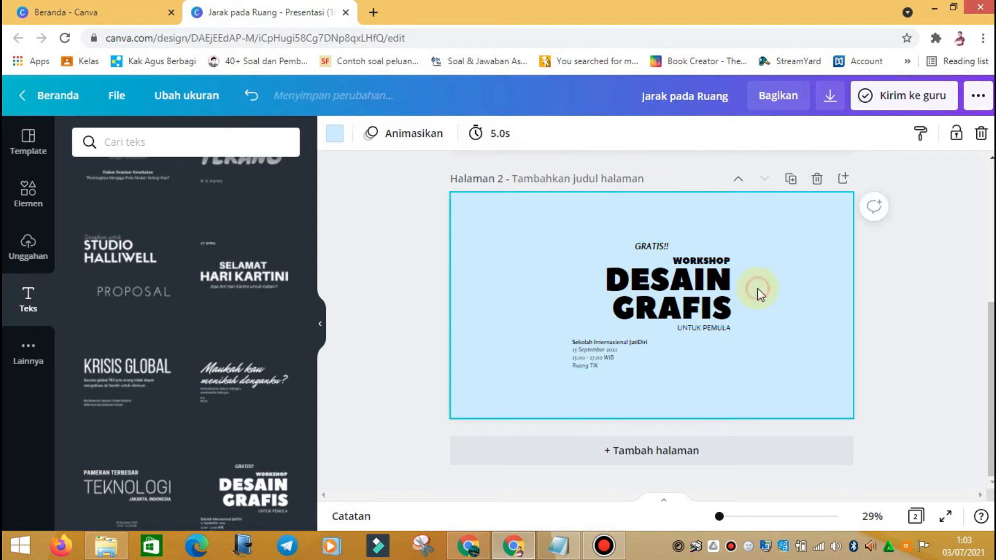
pyautogui.click(664, 295)
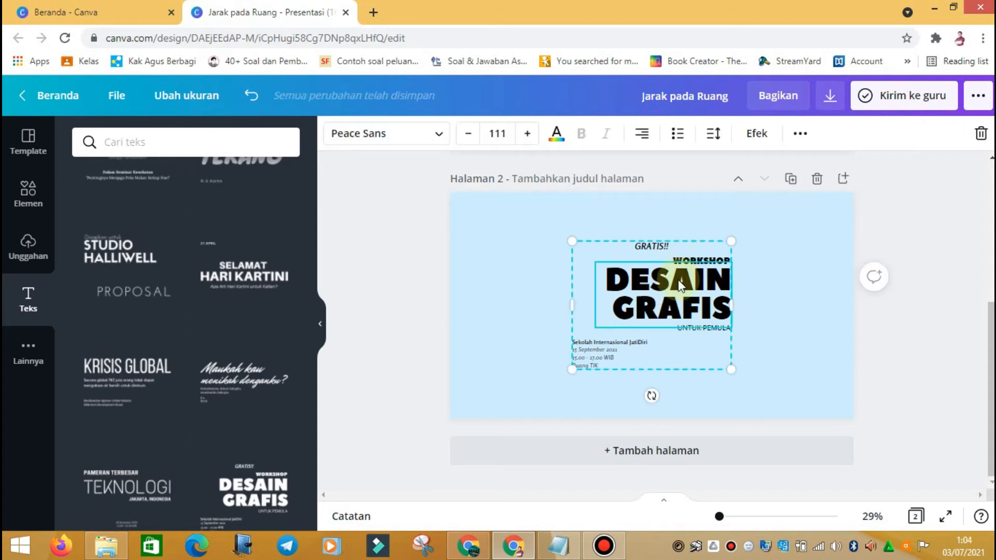
pyautogui.click(771, 280)
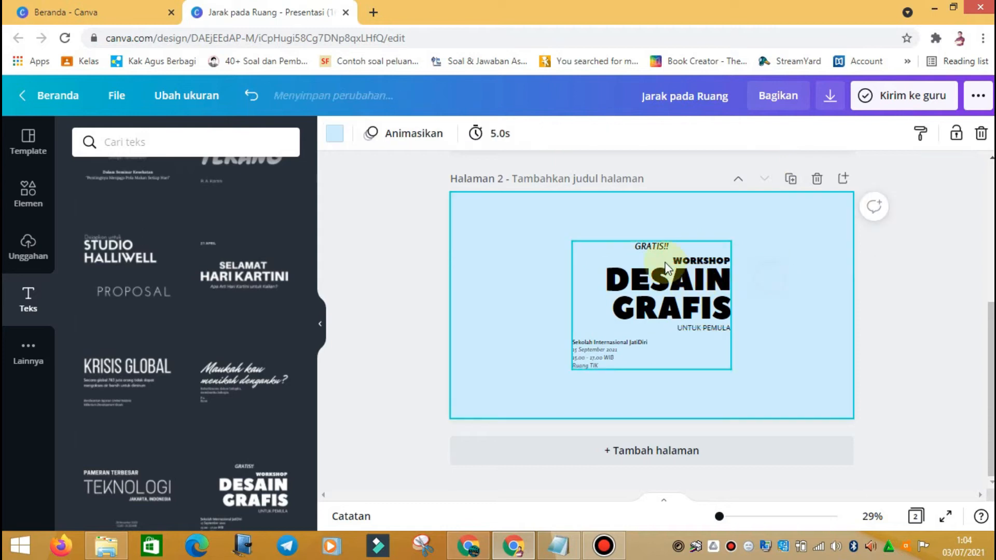
pyautogui.click(666, 263)
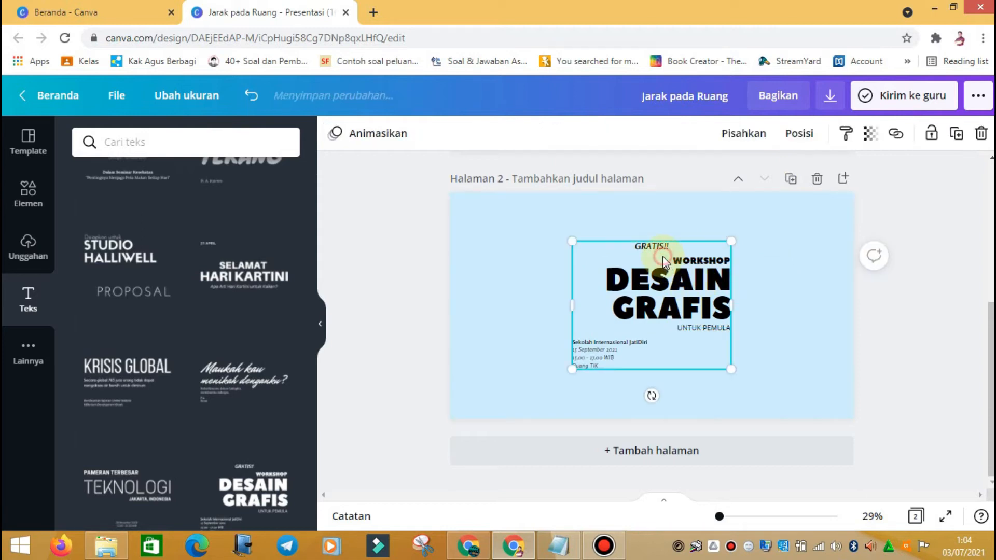
# Step: Ungroup the design and delete the GRATIS!!, date/room, school name, UNTUK PEMULA and WORKSHOP texts
pyautogui.click(756, 136)
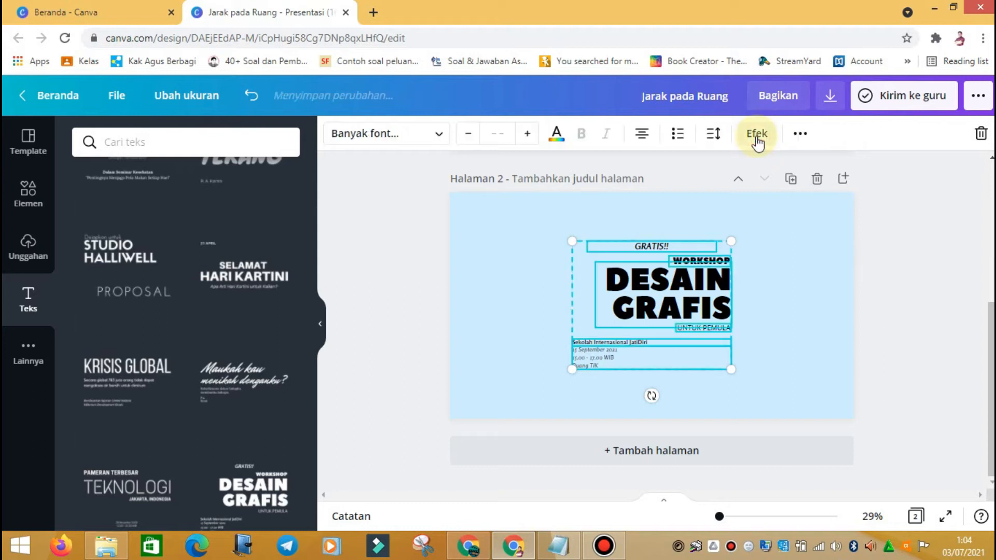
pyautogui.click(775, 316)
pyautogui.click(655, 247)
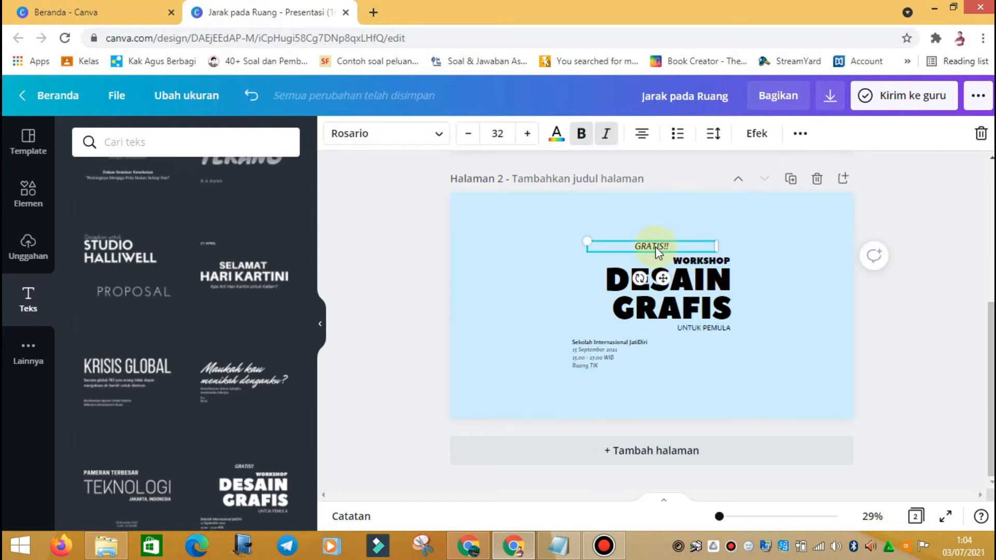
pyautogui.press('Delete')
pyautogui.click(597, 361)
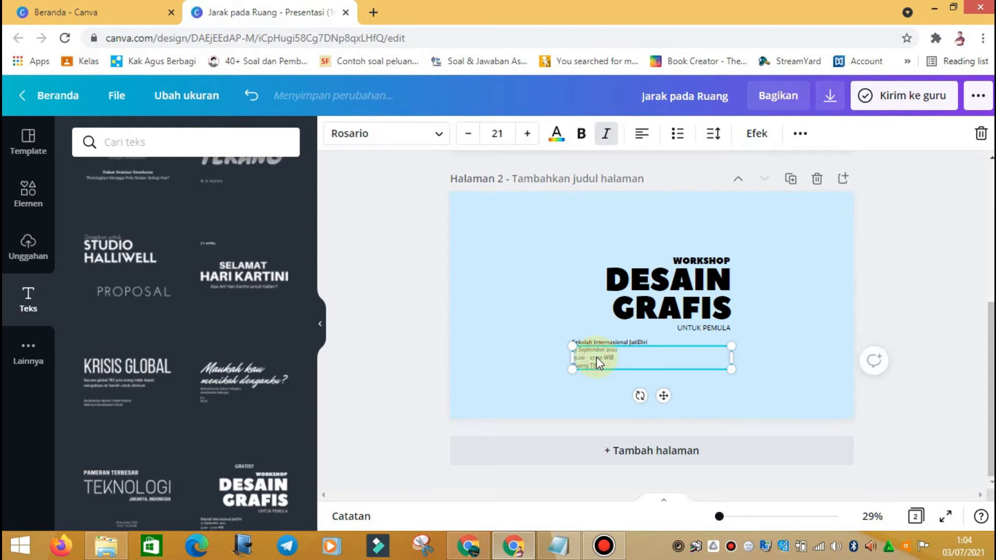
pyautogui.press('Delete')
pyautogui.click(602, 343)
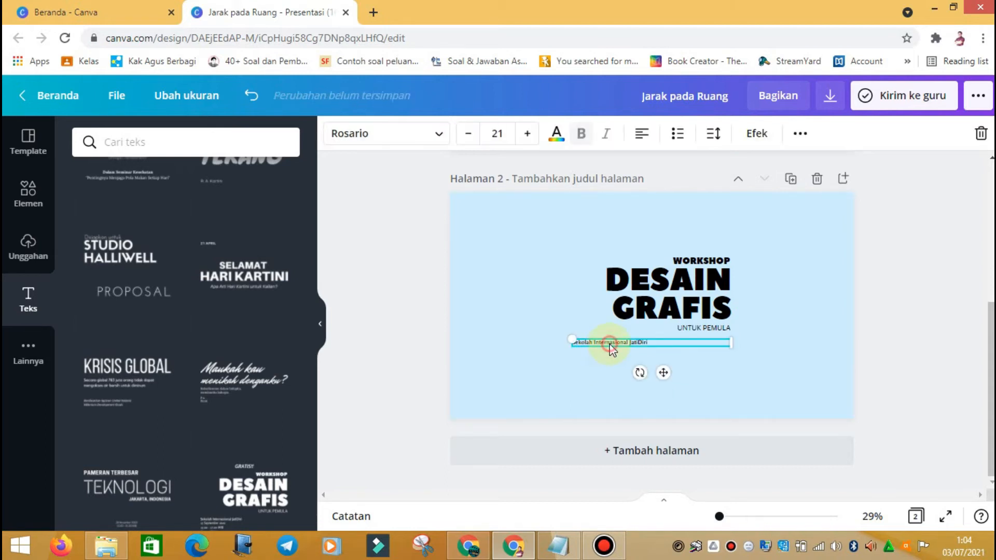
pyautogui.press('Delete')
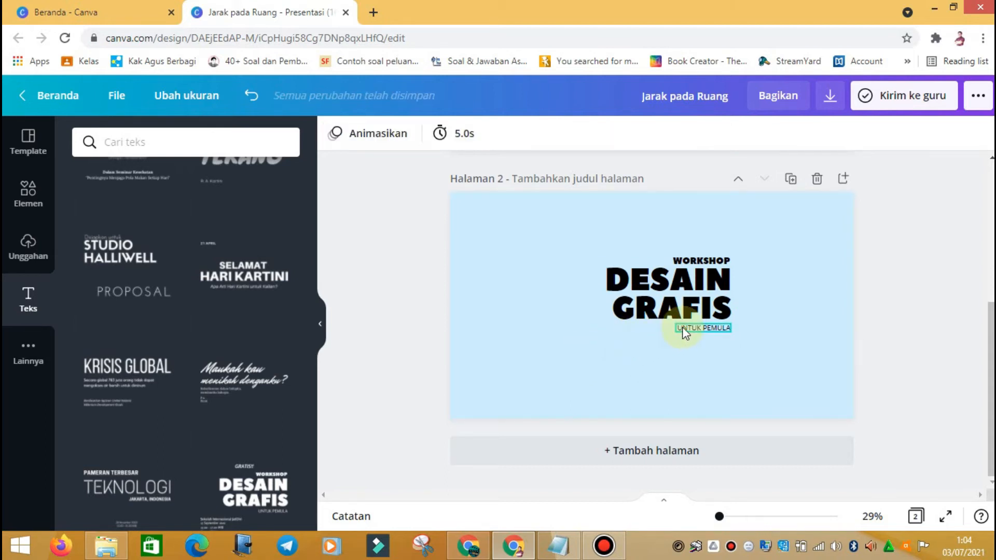
pyautogui.click(683, 327)
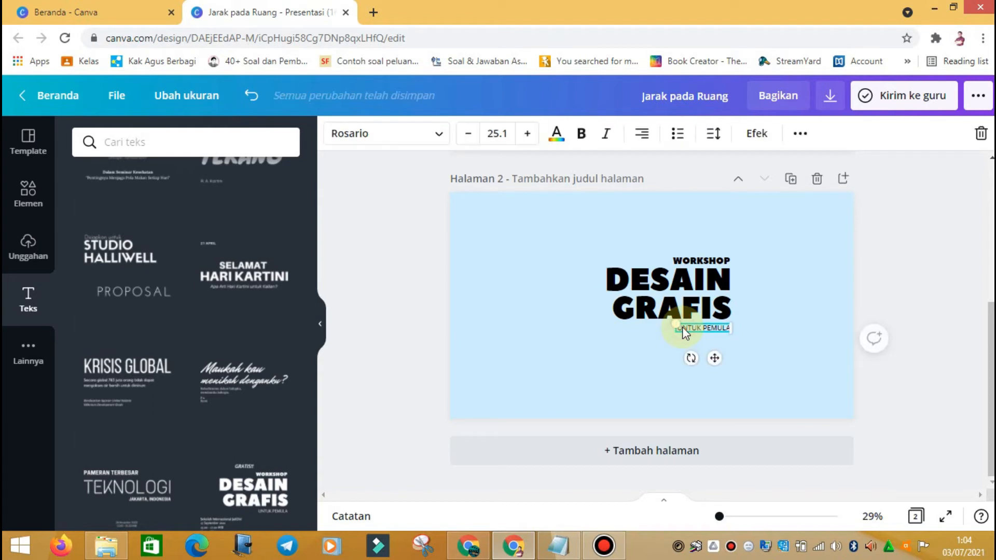
pyautogui.press('Delete')
pyautogui.click(767, 267)
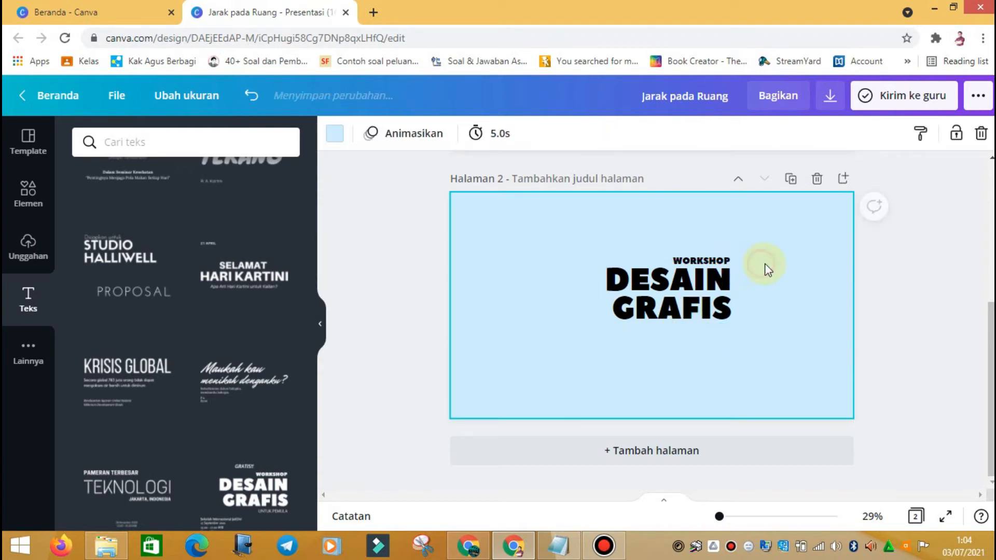
pyautogui.click(698, 260)
pyautogui.click(707, 260)
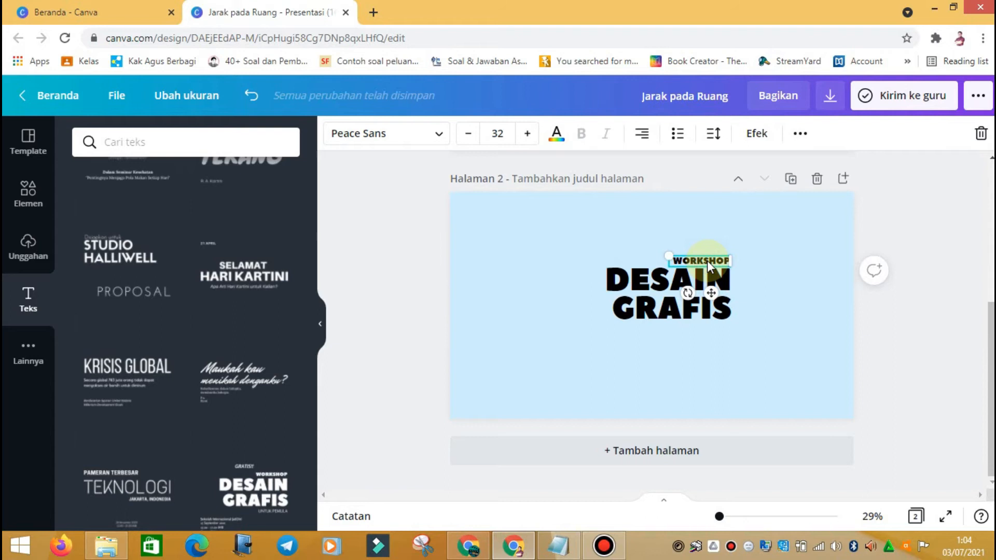
pyautogui.press('Delete')
# Step: Replace DESAIN GRAFIS with PENDAHULUAN, widen it to one line and shift it right
pyautogui.click(685, 297)
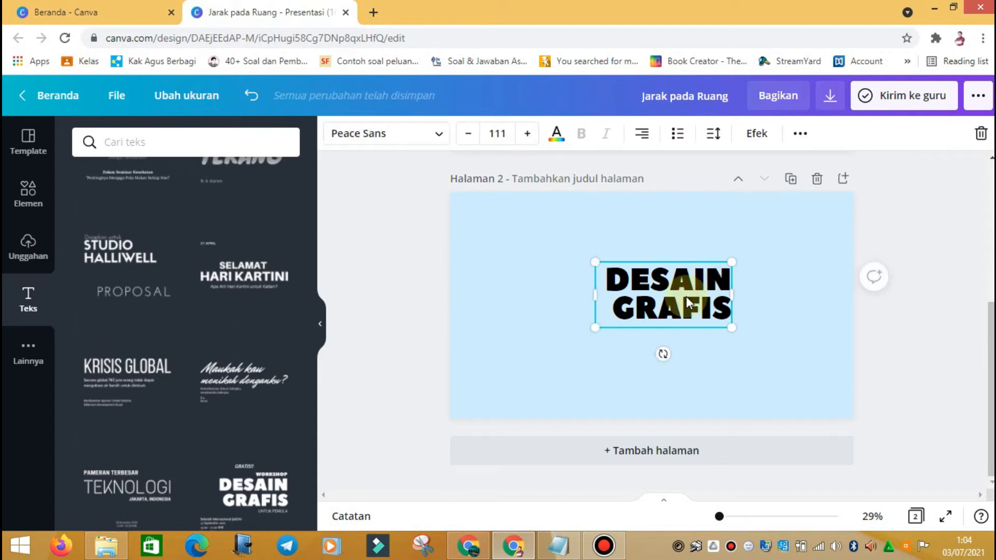
pyautogui.doubleClick(675, 292)
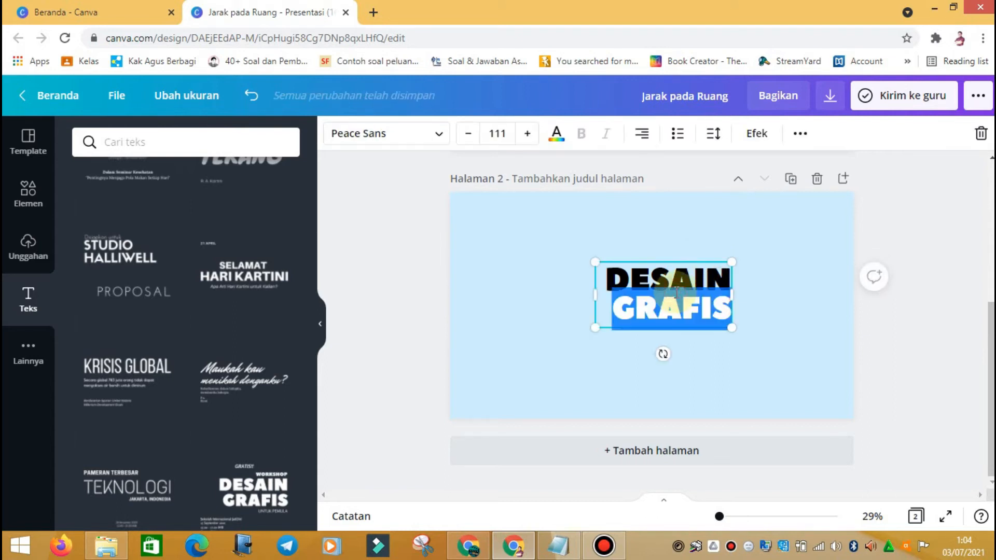
pyautogui.tripleClick(676, 293)
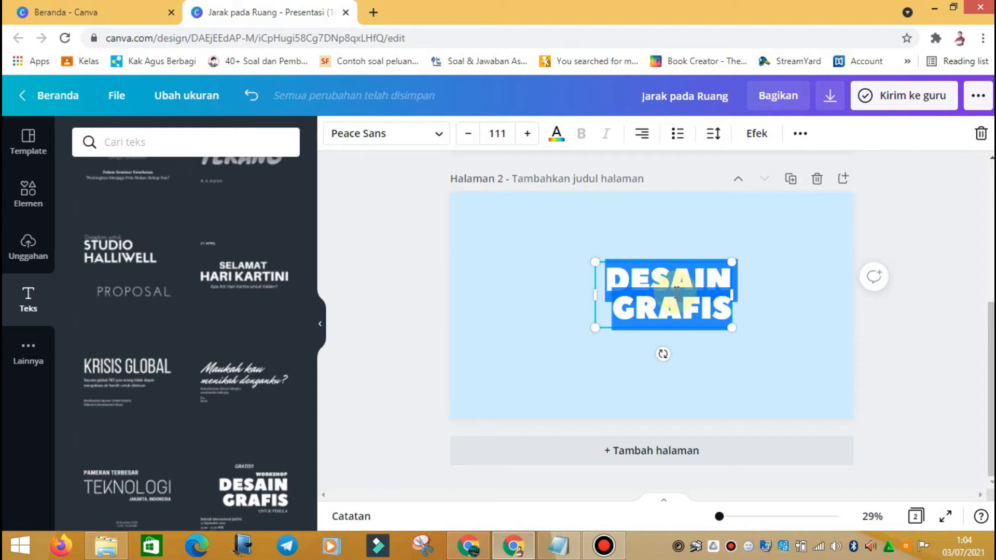
pyautogui.write('PENDAHU')
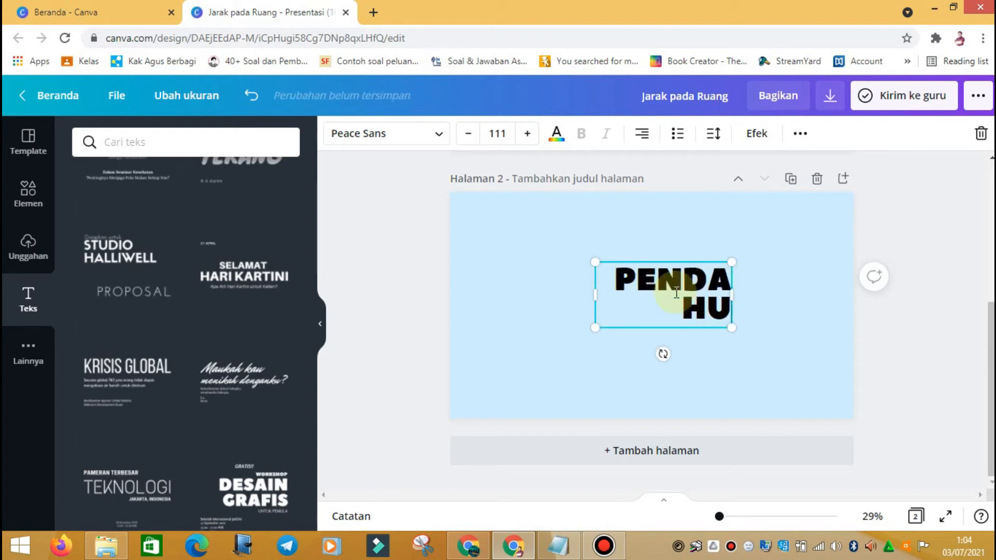
pyautogui.write('LUAN')
pyautogui.moveTo(729, 307); pyautogui.dragTo(822, 306)
pyautogui.moveTo(594, 297); pyautogui.dragTo(535, 293)
pyautogui.moveTo(759, 299); pyautogui.dragTo(775, 324)
pyautogui.click(908, 271)
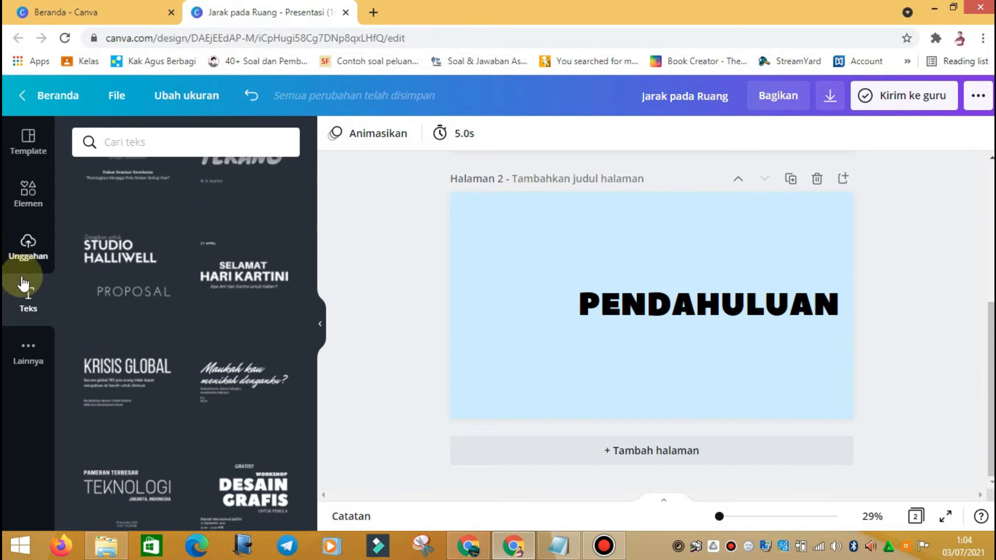
# Step: Search the Elemen library for GURU and scroll through the teacher photos and illustrations
pyautogui.click(29, 199)
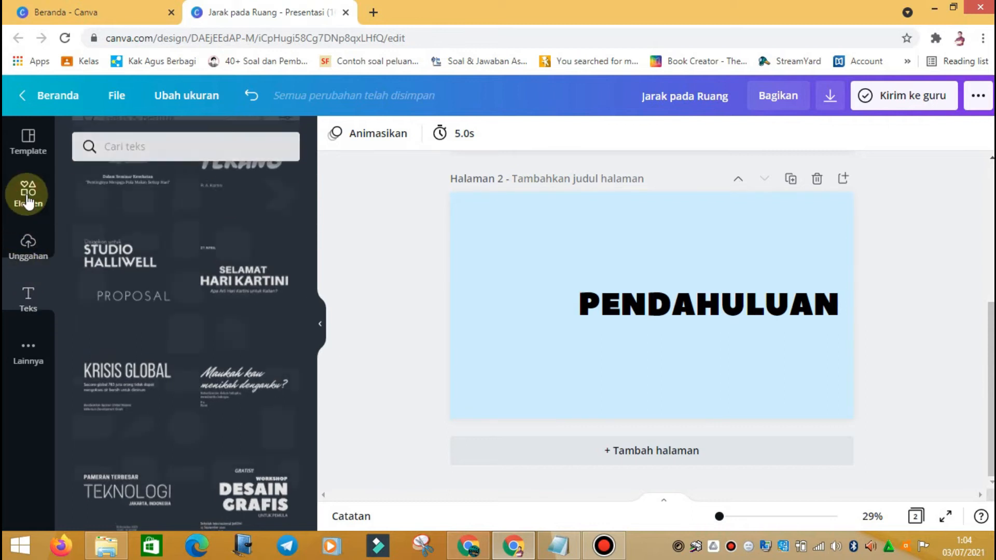
pyautogui.moveTo(195, 139); pyautogui.dragTo(89, 140)
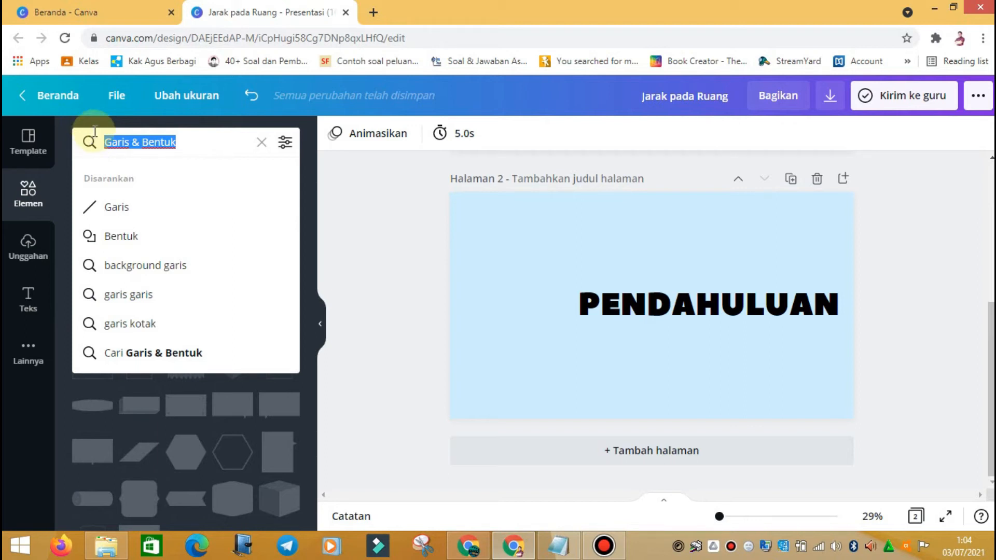
pyautogui.write('GURU')
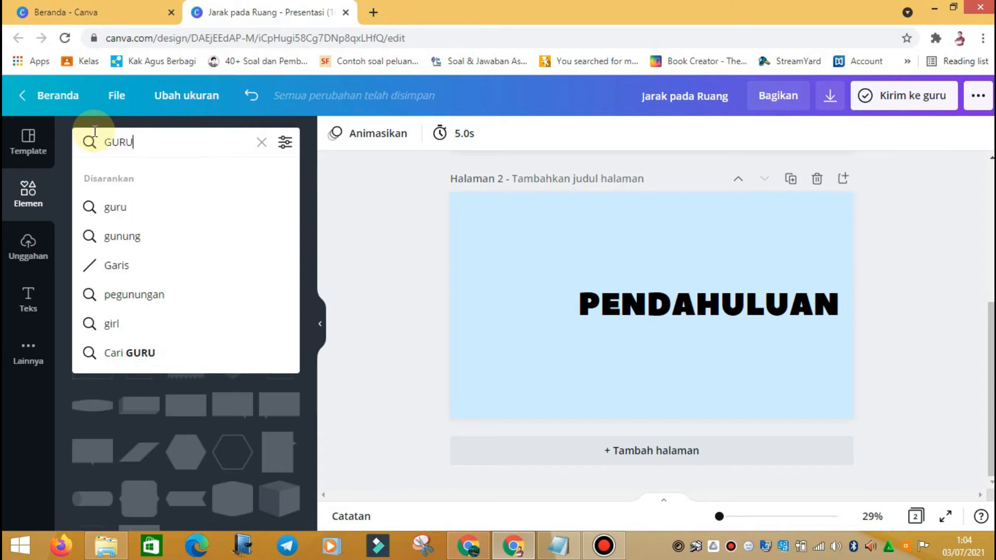
pyautogui.press('Return')
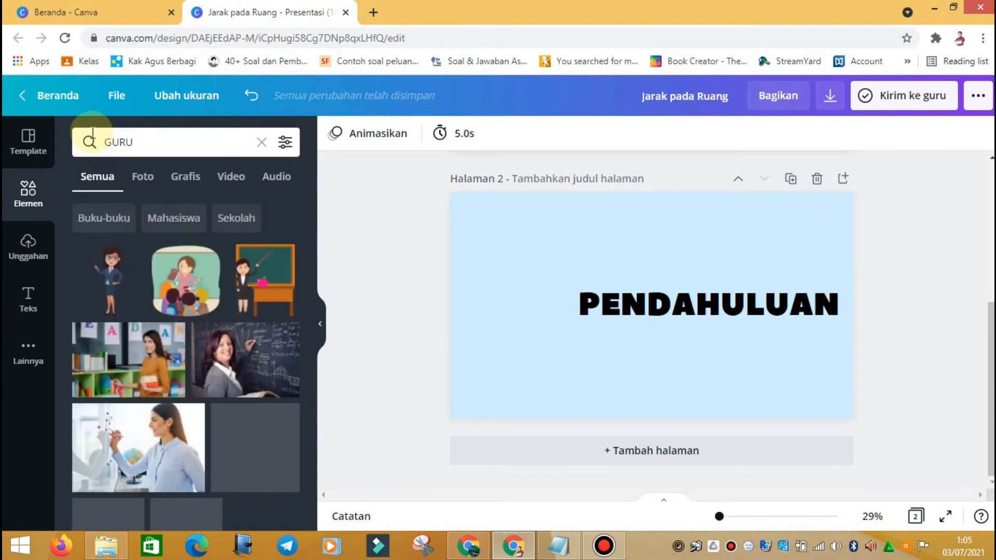
pyautogui.scroll(-1, 187, 276)
pyautogui.scroll(-4, 186, 277)
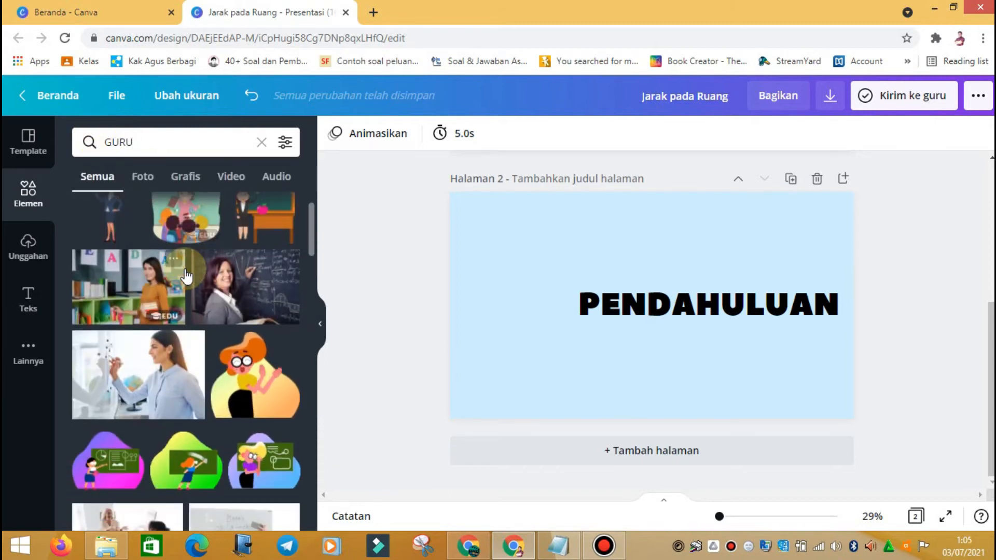
pyautogui.scroll(-4, 187, 277)
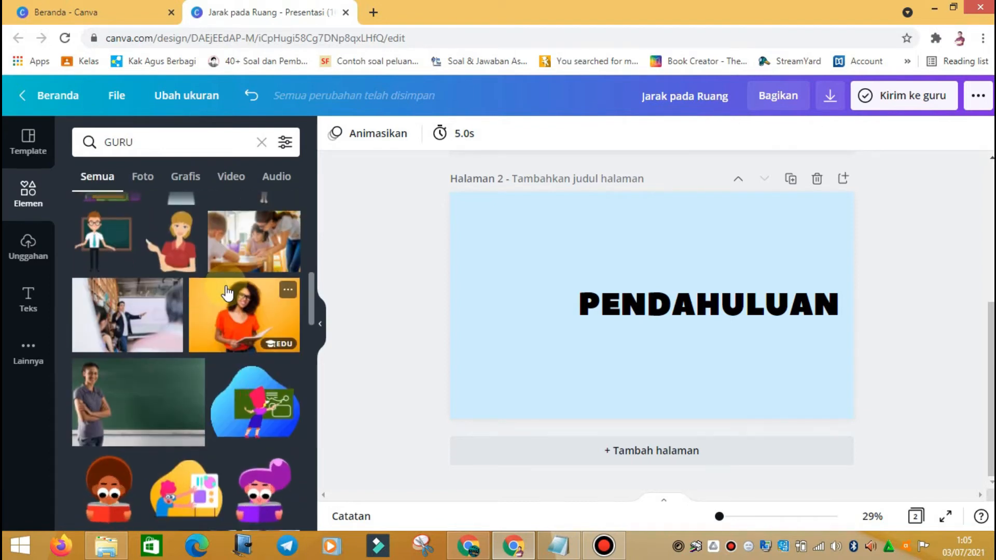
pyautogui.scroll(-3, 226, 287)
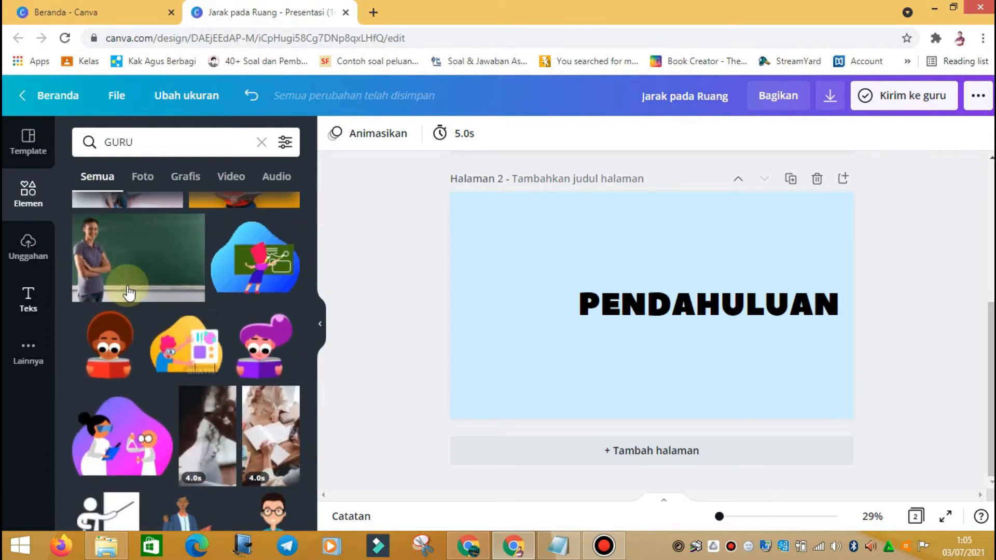
pyautogui.scroll(-2, 153, 337)
pyautogui.scroll(-2, 153, 336)
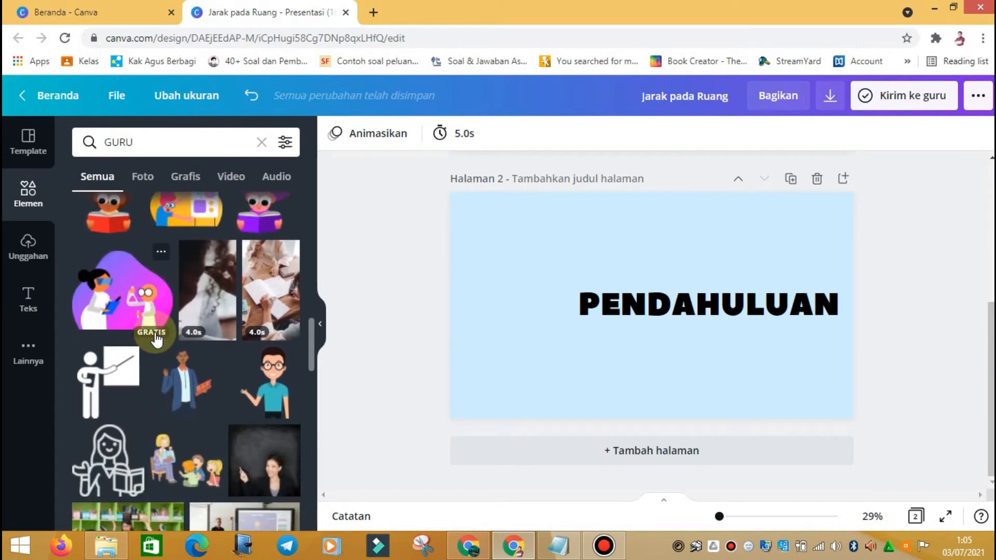
pyautogui.scroll(-5, 185, 343)
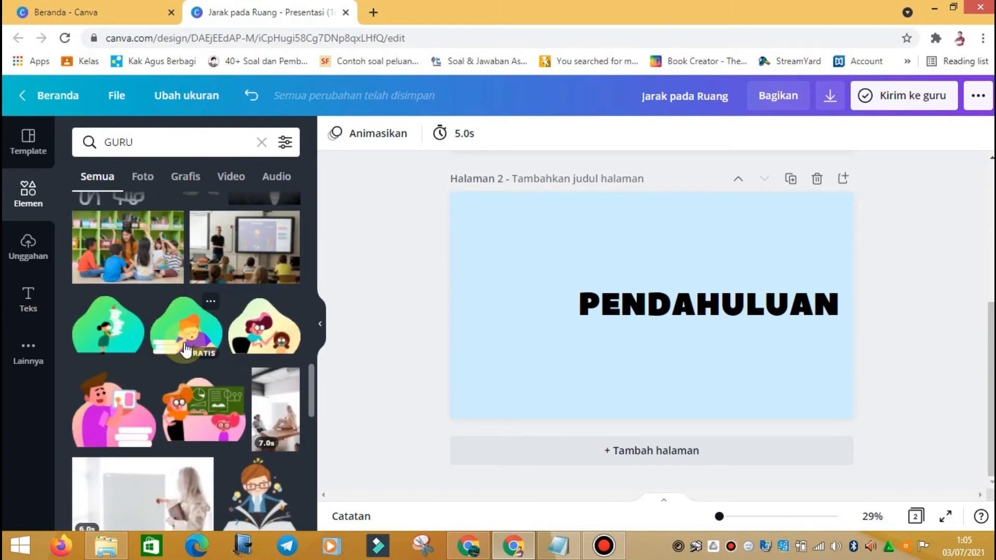
pyautogui.scroll(-5, 185, 342)
pyautogui.scroll(-2, 186, 349)
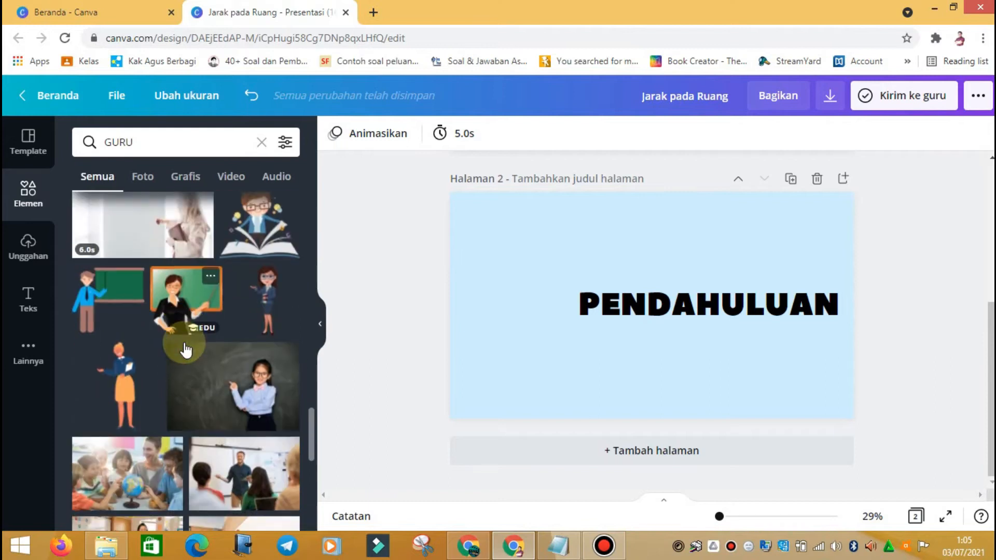
pyautogui.scroll(-2, 233, 346)
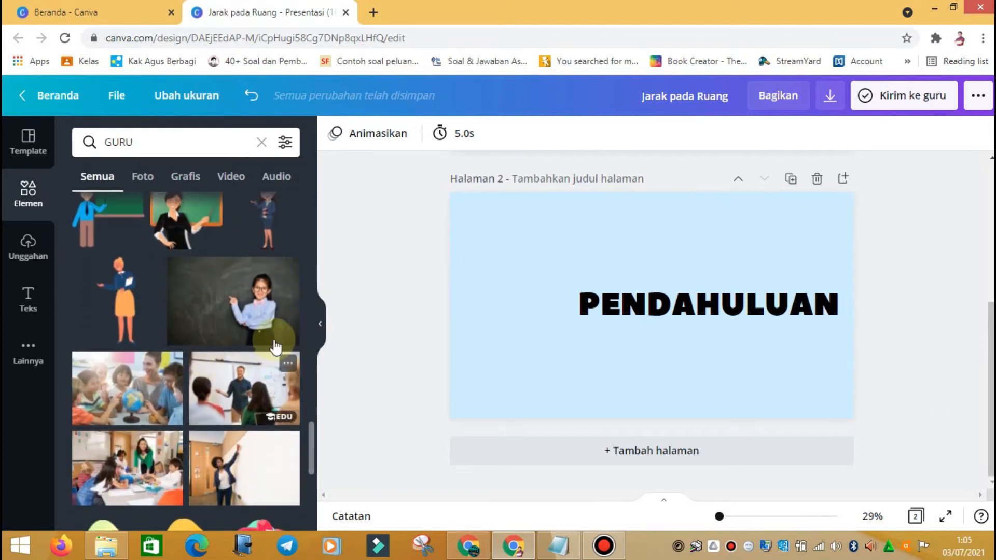
# Step: Add the chalkboard teacher photo to page 2 and move PENDAHULUAN onto the chalkboard
pyautogui.click(258, 308)
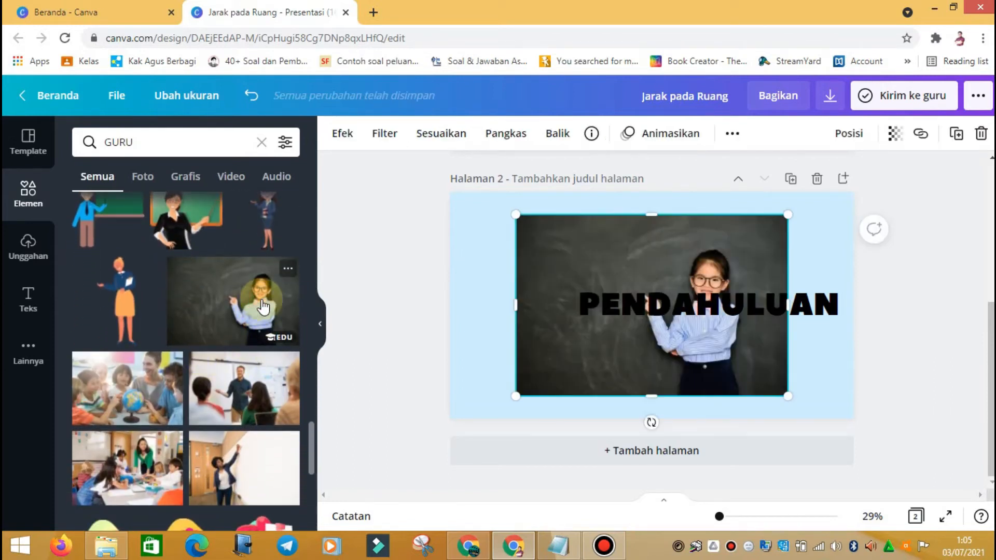
pyautogui.moveTo(713, 356); pyautogui.dragTo(785, 373)
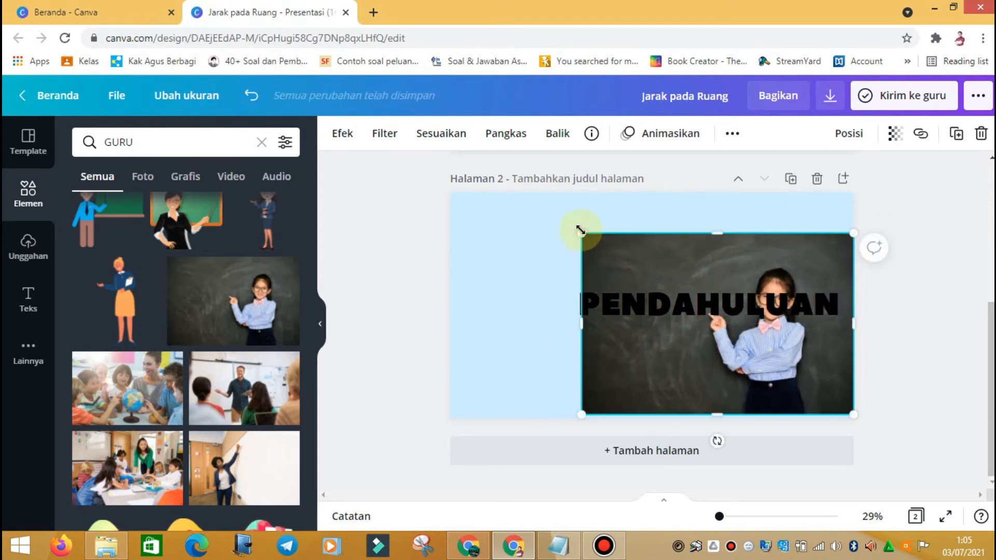
pyautogui.moveTo(540, 202); pyautogui.dragTo(519, 192)
pyautogui.moveTo(793, 306); pyautogui.dragTo(660, 259)
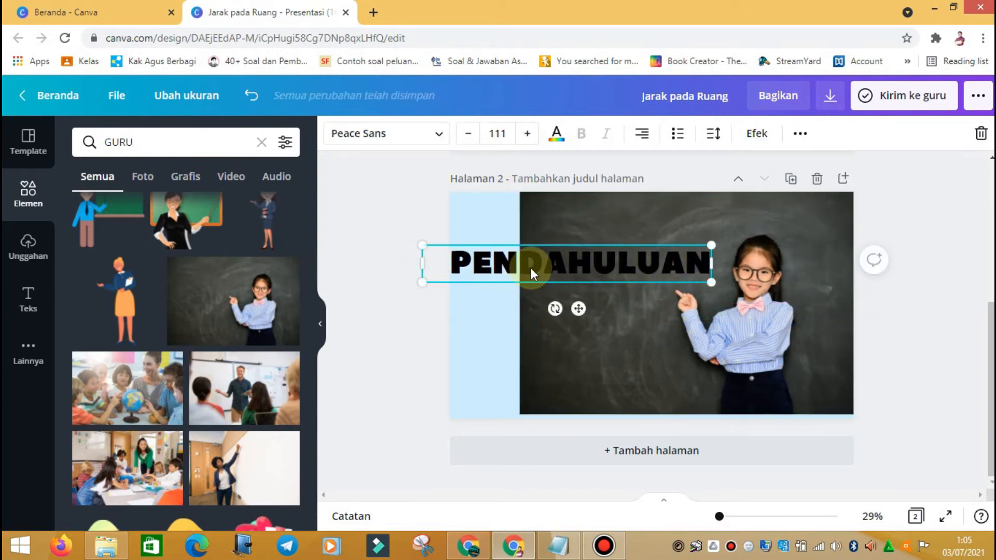
pyautogui.moveTo(567, 262); pyautogui.dragTo(585, 262)
# Step: Stretch the photo to fill the page and shrink PENDAHULUAN to 82.3 at the centre
pyautogui.click(617, 339)
pyautogui.moveTo(621, 346); pyautogui.dragTo(616, 344)
pyautogui.moveTo(519, 415); pyautogui.dragTo(451, 456)
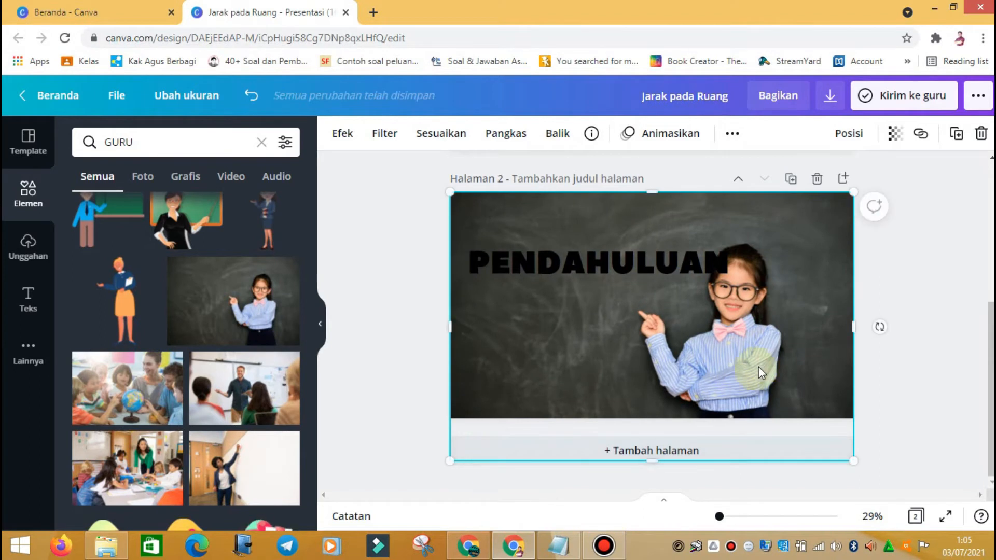
pyautogui.moveTo(699, 260); pyautogui.dragTo(675, 278)
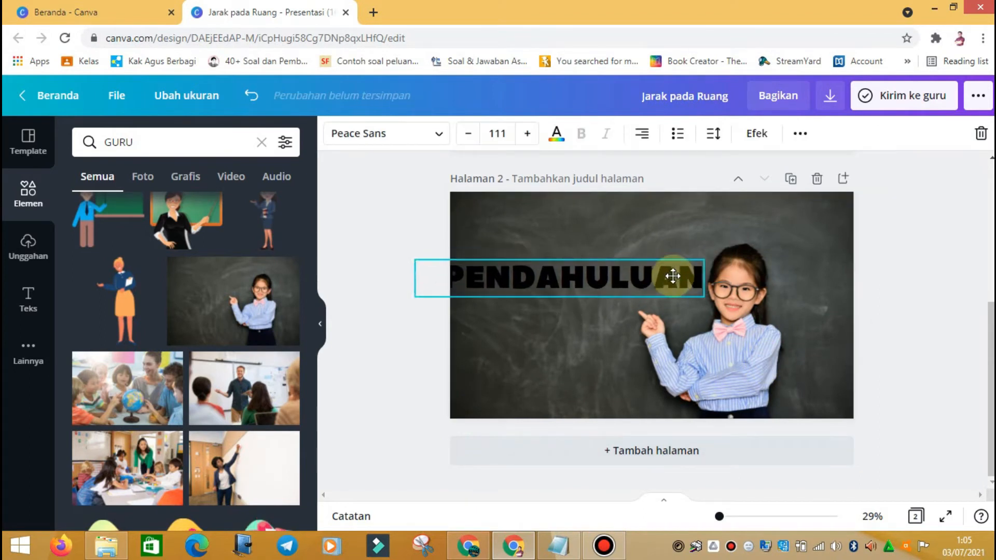
pyautogui.moveTo(411, 302); pyautogui.dragTo(485, 293)
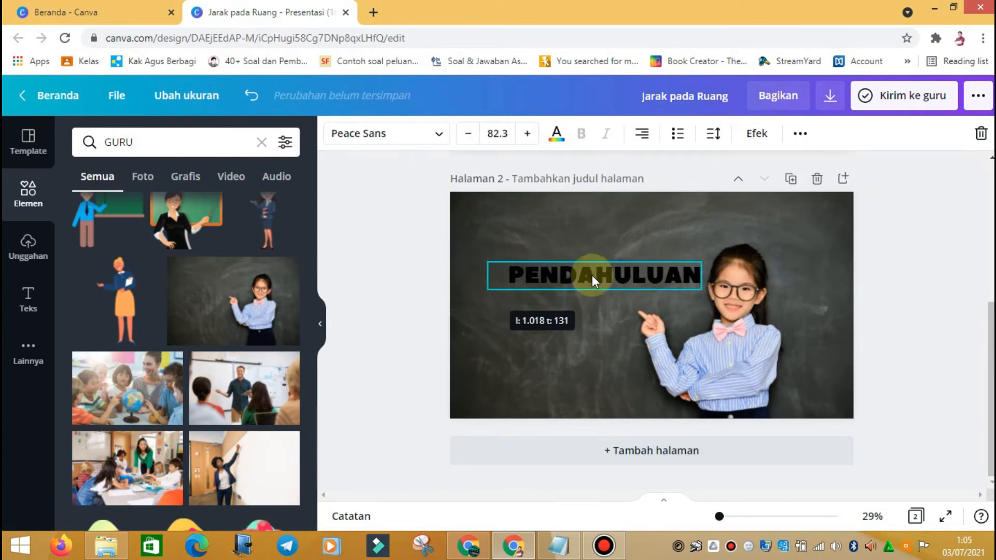
pyautogui.moveTo(591, 279); pyautogui.dragTo(574, 292)
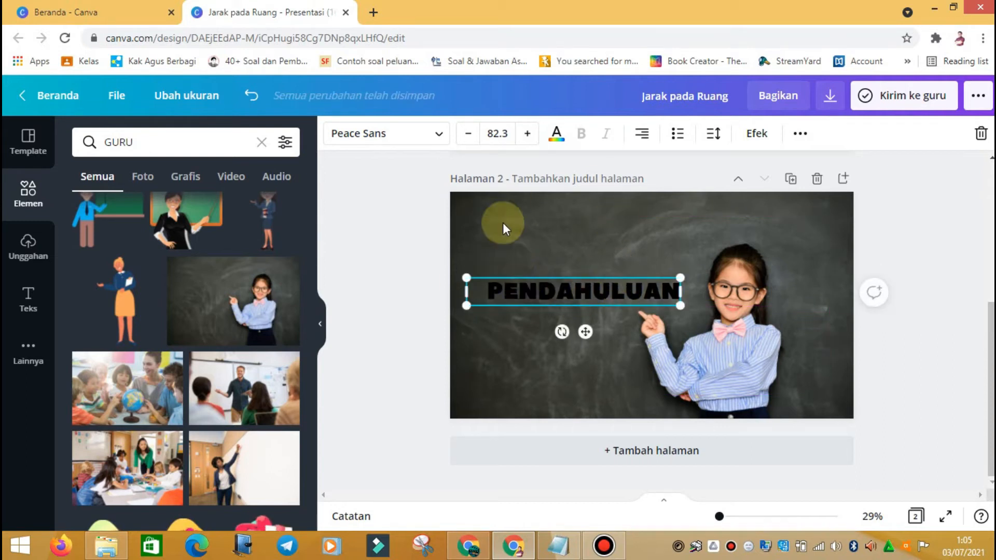
# Step: Colour PENDAHULUAN with the light-blue document colour and nudge it slightly upward
pyautogui.click(556, 135)
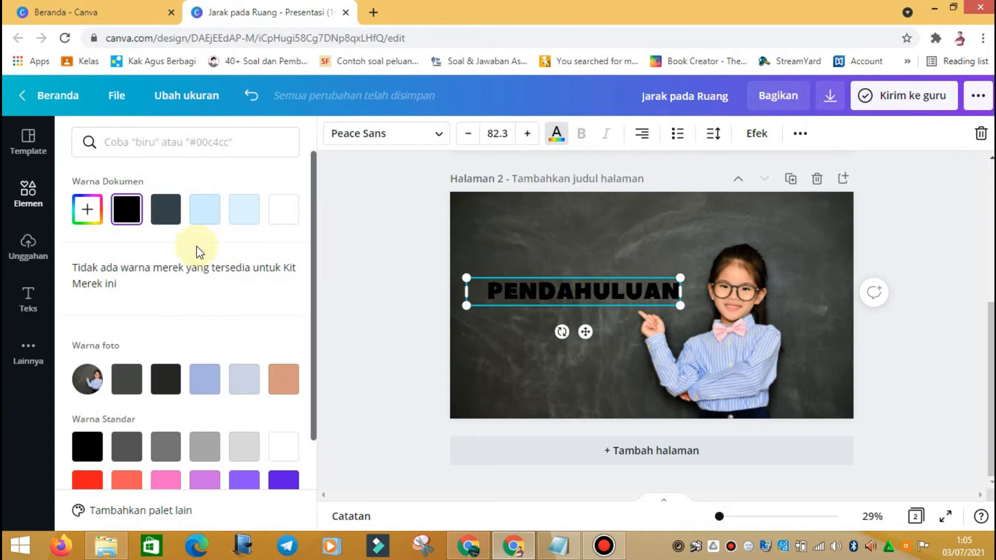
pyautogui.click(204, 209)
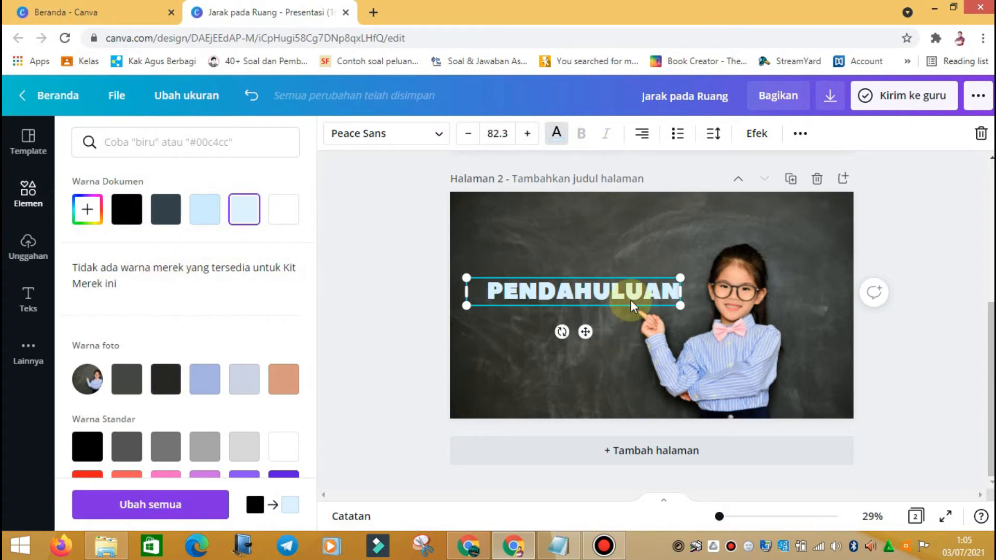
pyautogui.moveTo(634, 292); pyautogui.dragTo(632, 287)
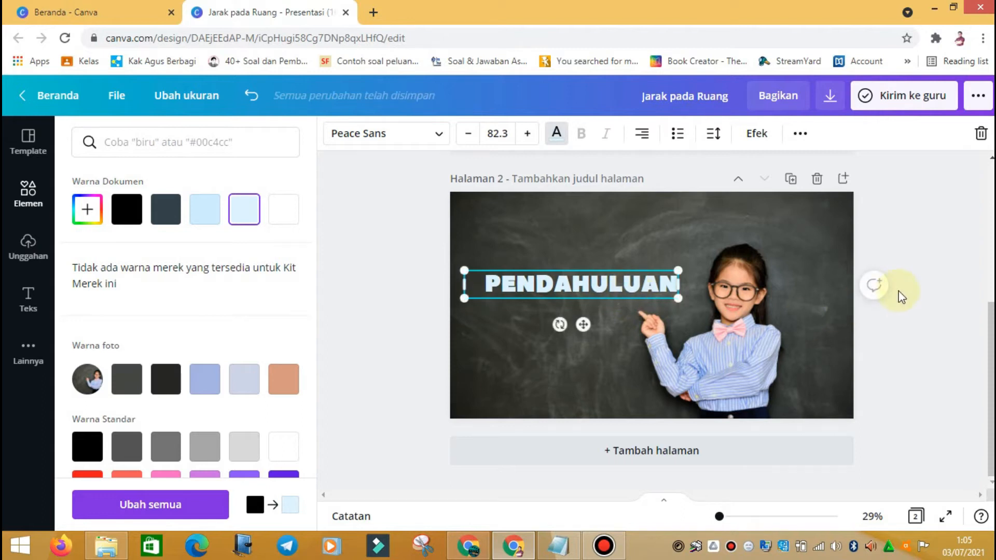
pyautogui.click(903, 288)
pyautogui.click(655, 204)
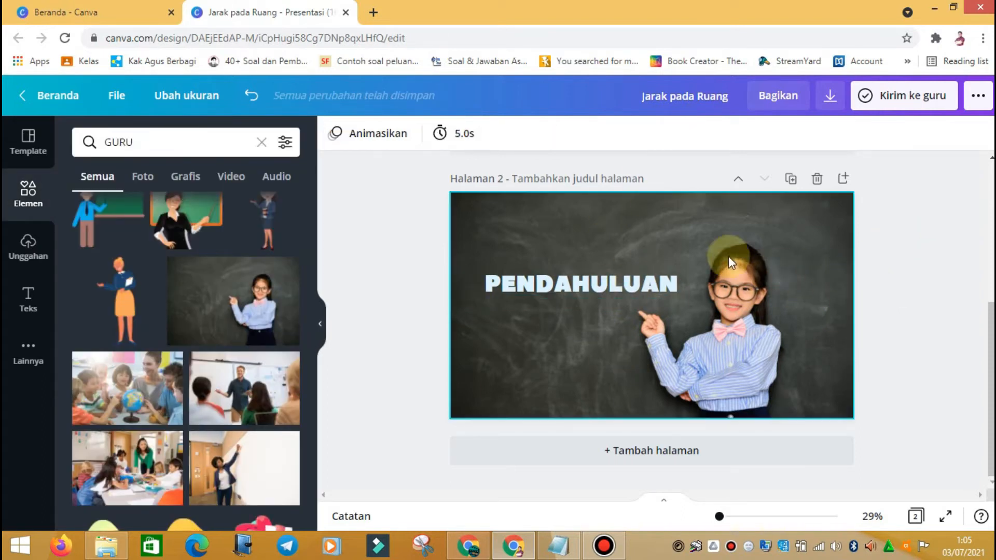
pyautogui.click(643, 236)
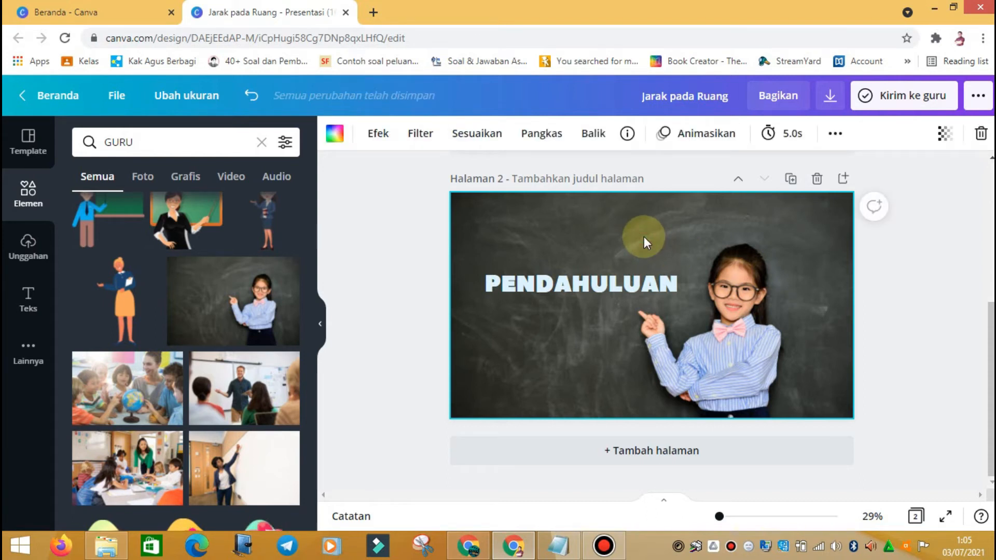
# Step: Scroll up to the JARAK PADA RUANG slide and inspect its title, Matematika subtitle and author line
pyautogui.scroll(5, 907, 327)
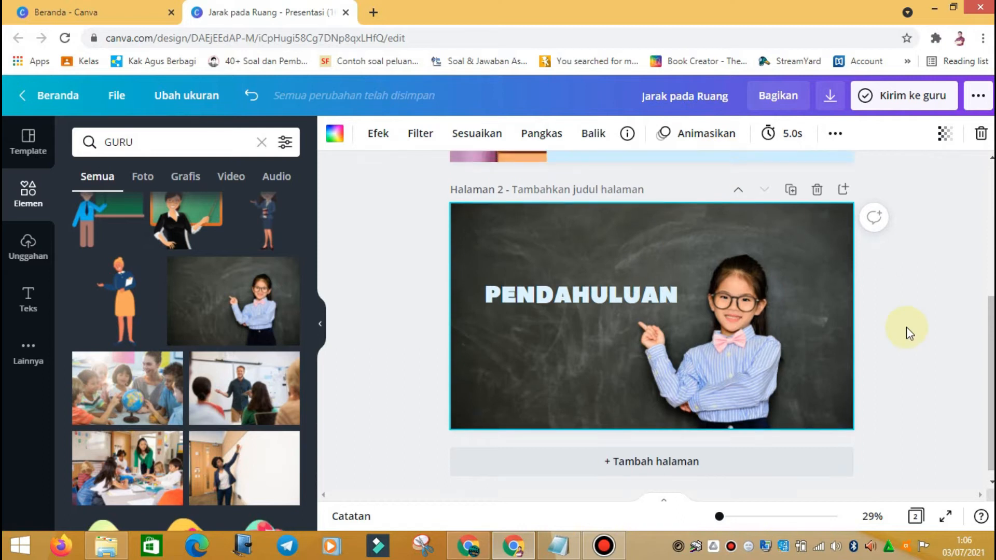
pyautogui.click(685, 209)
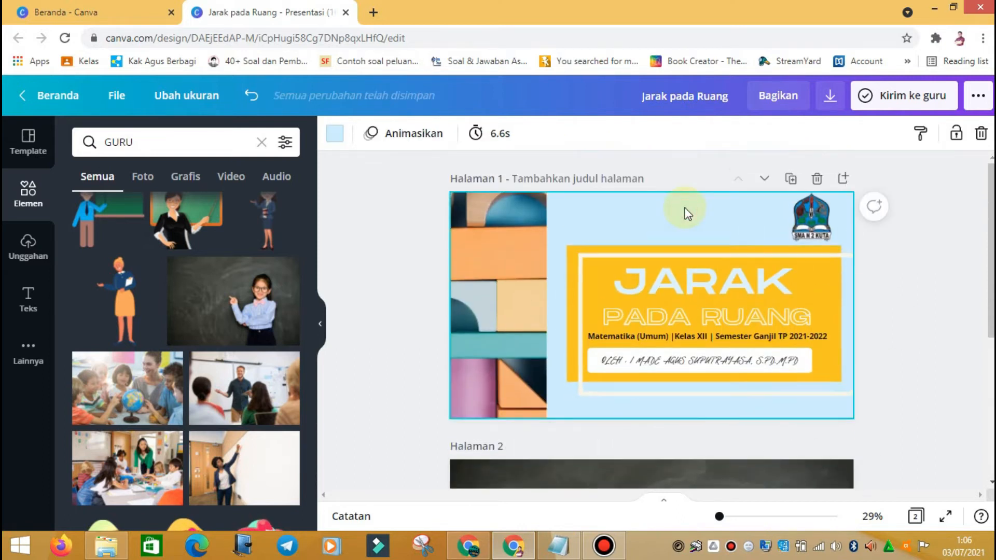
pyautogui.click(934, 267)
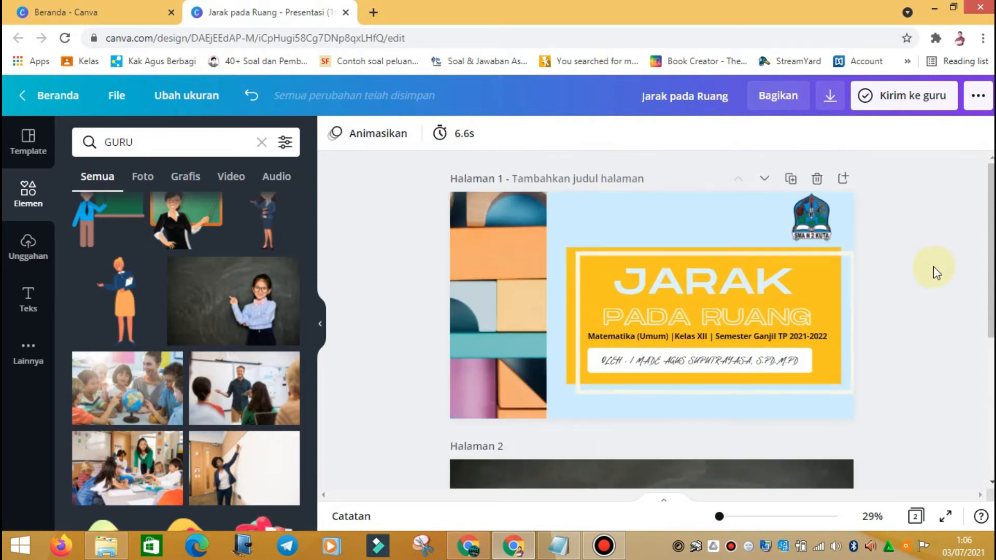
pyautogui.click(563, 215)
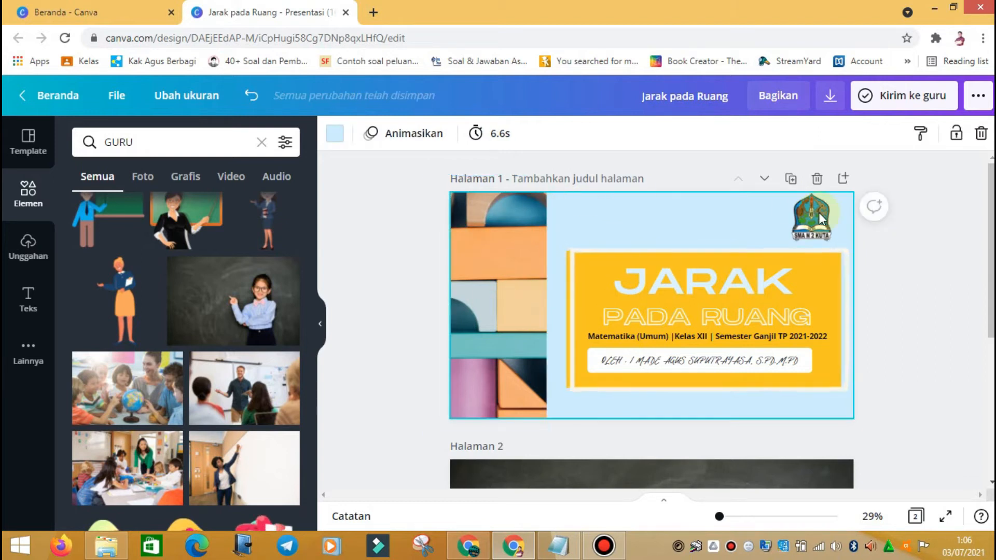
pyautogui.click(719, 290)
pyautogui.click(721, 314)
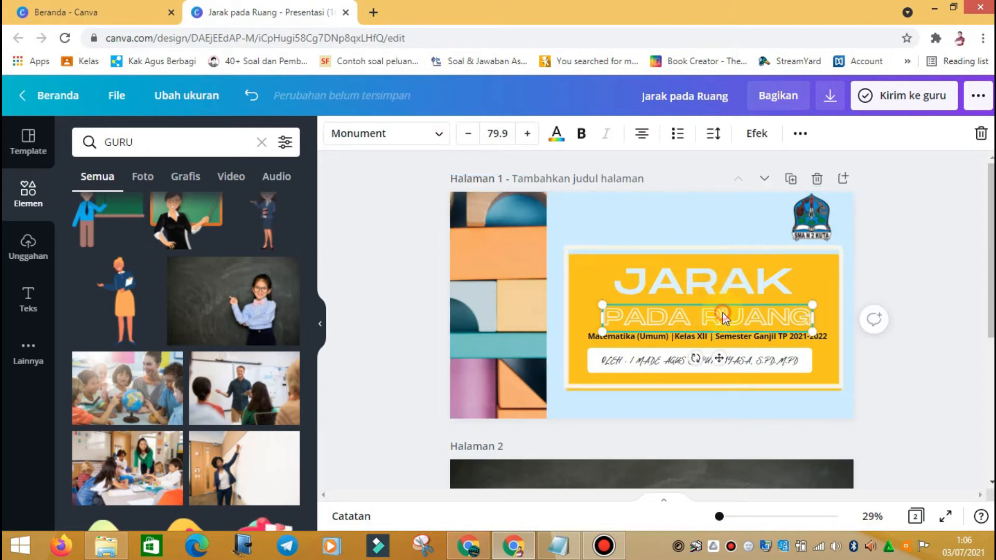
pyautogui.click(736, 337)
pyautogui.click(741, 364)
pyautogui.click(745, 341)
pyautogui.click(736, 290)
pyautogui.click(942, 231)
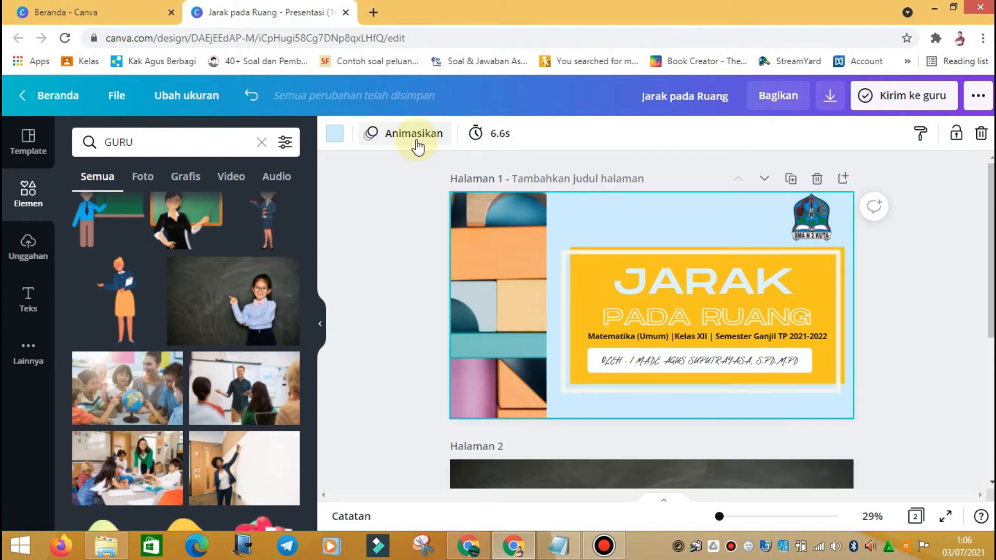
# Step: Preview the Block, Breathe, Rise, Pan, Zoom Foto and Aliran Foto page animations on the title slide
pyautogui.click(417, 147)
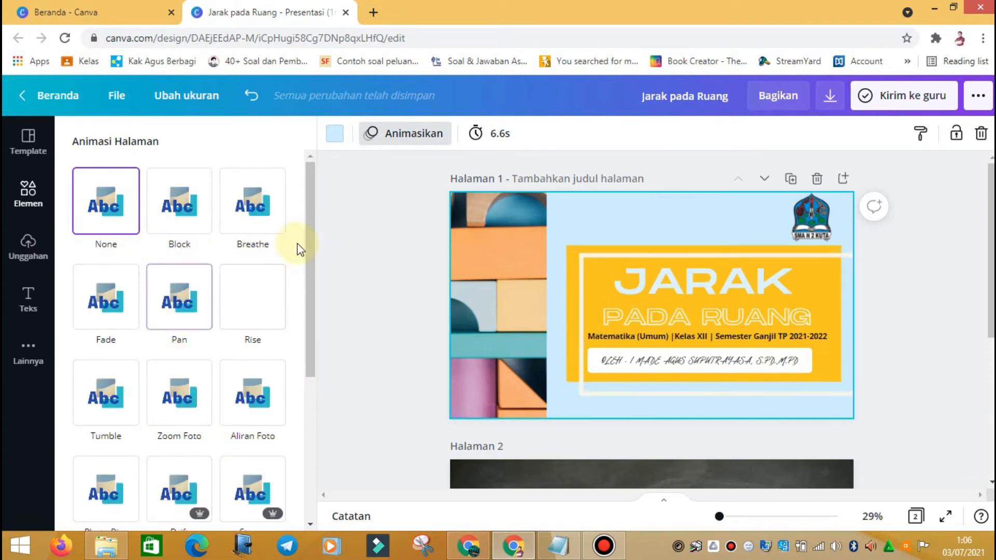
pyautogui.scroll(-2, 307, 285)
pyautogui.moveTo(306, 286); pyautogui.dragTo(321, 197)
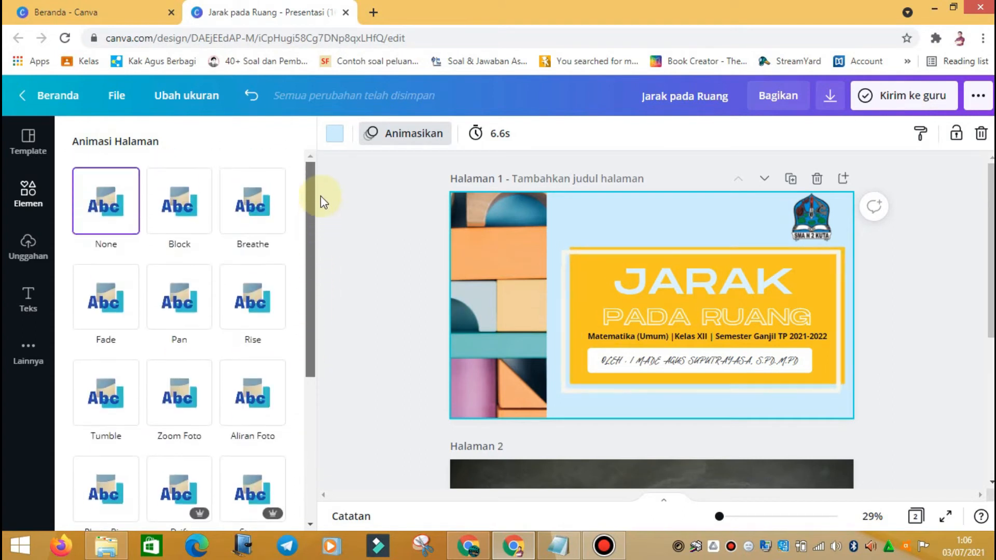
pyautogui.click(169, 213)
pyautogui.click(242, 223)
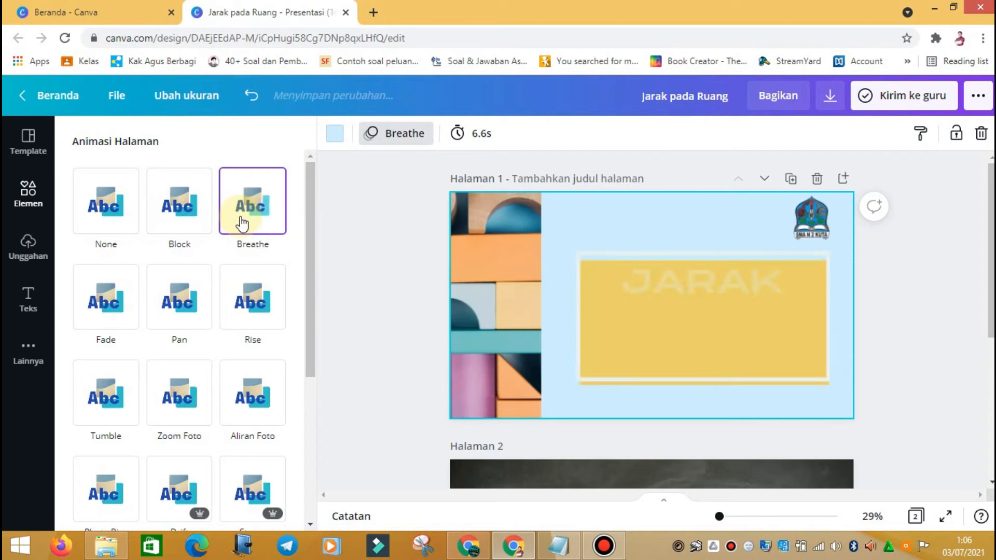
pyautogui.click(262, 298)
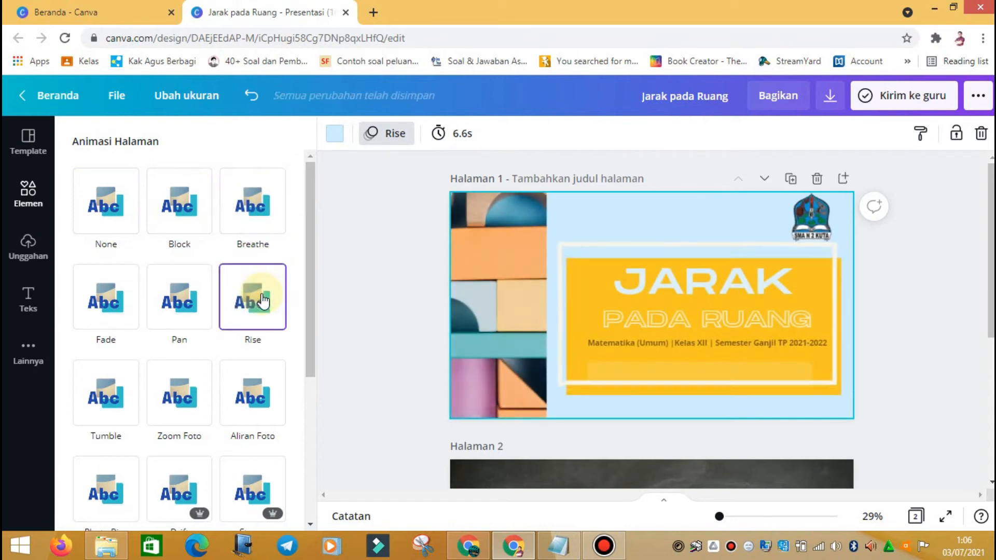
pyautogui.click(192, 317)
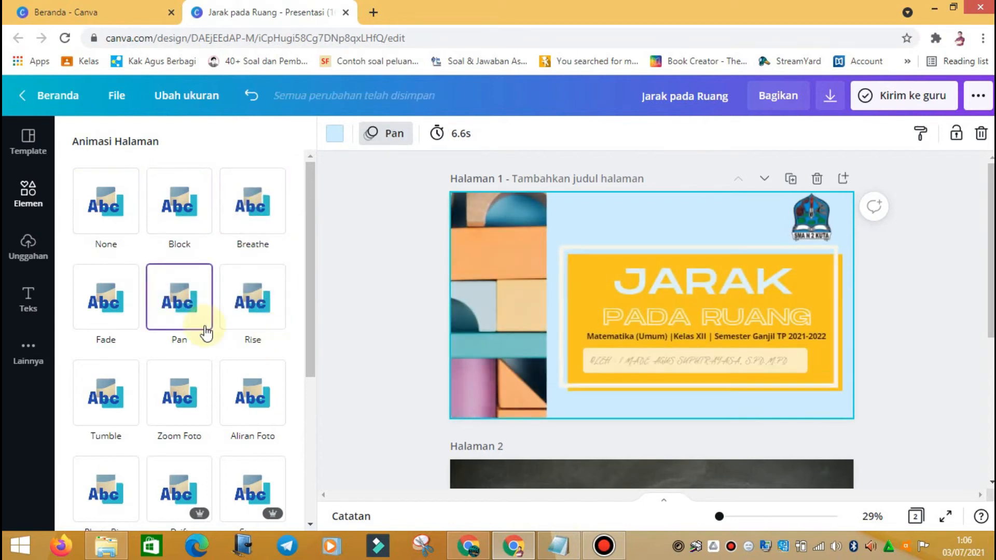
pyautogui.click(187, 411)
pyautogui.click(258, 412)
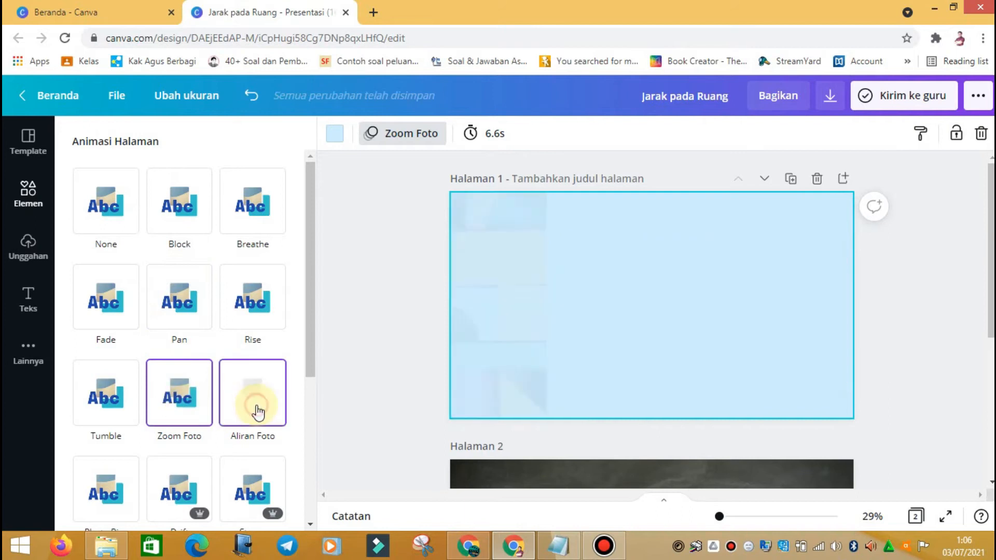
pyautogui.moveTo(306, 335); pyautogui.dragTo(305, 432)
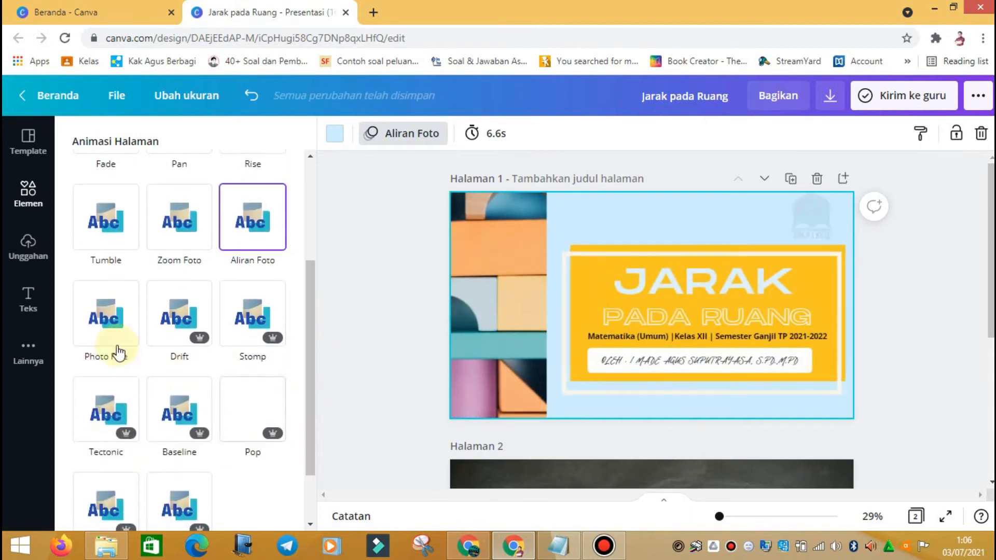
# Step: Try Photo Rise, Tectonic, Baseline, Drift, Stomp, Buku kliping and Neon, then settle on Pop
pyautogui.click(118, 353)
pyautogui.click(106, 432)
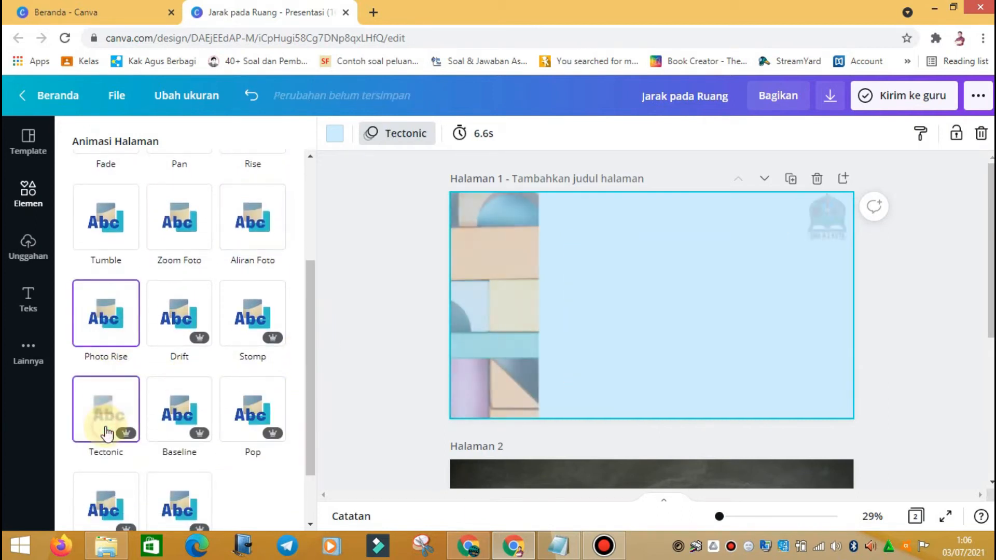
pyautogui.click(167, 415)
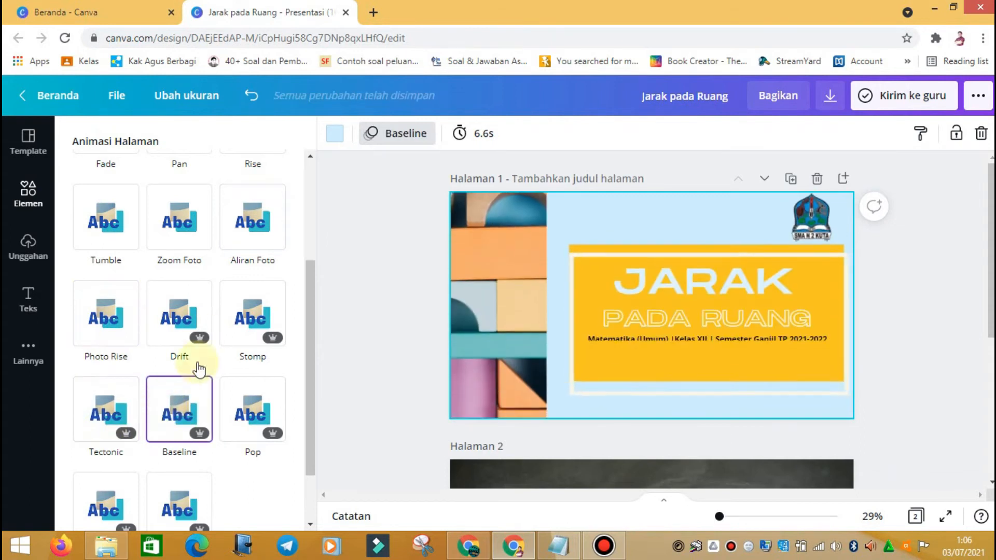
pyautogui.click(177, 306)
pyautogui.click(267, 327)
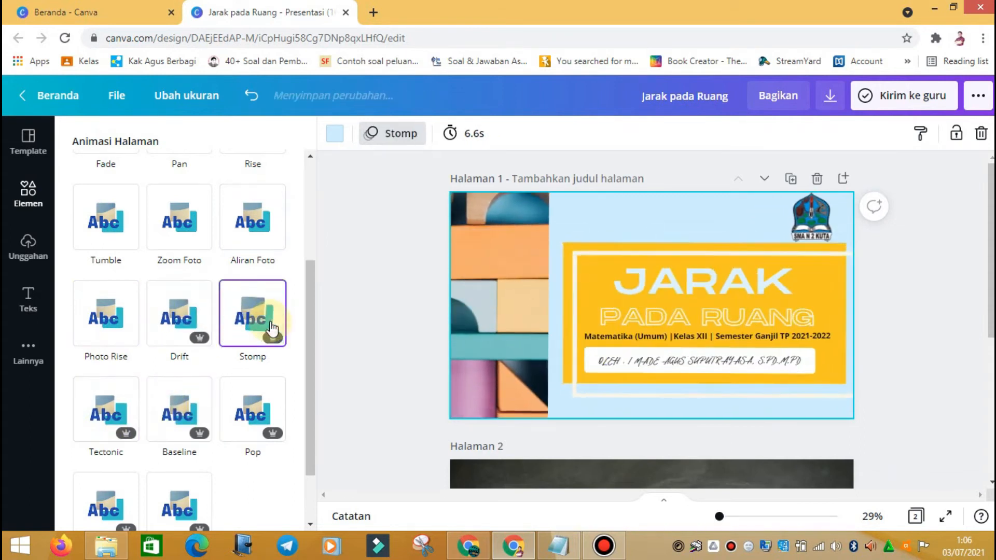
pyautogui.scroll(-3, 259, 410)
pyautogui.click(251, 338)
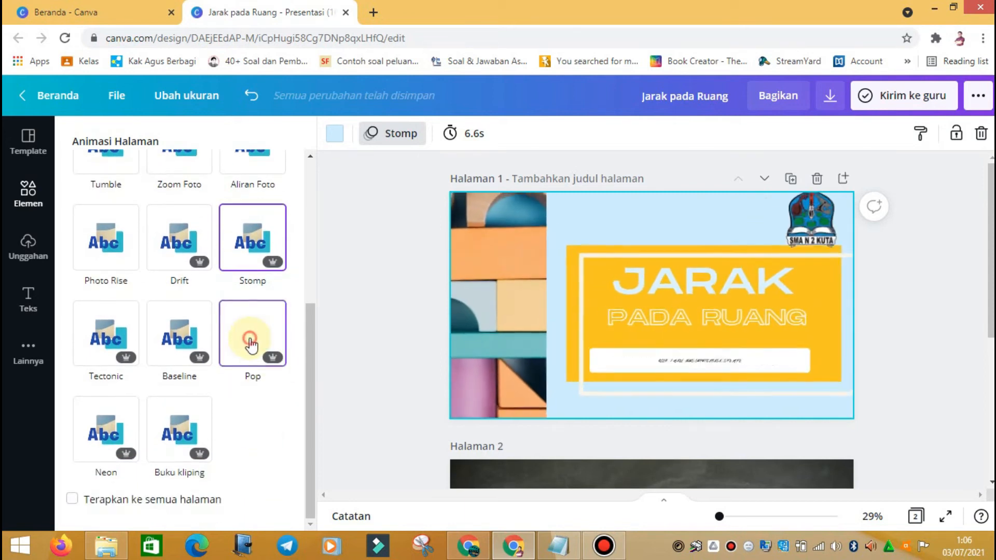
pyautogui.click(196, 445)
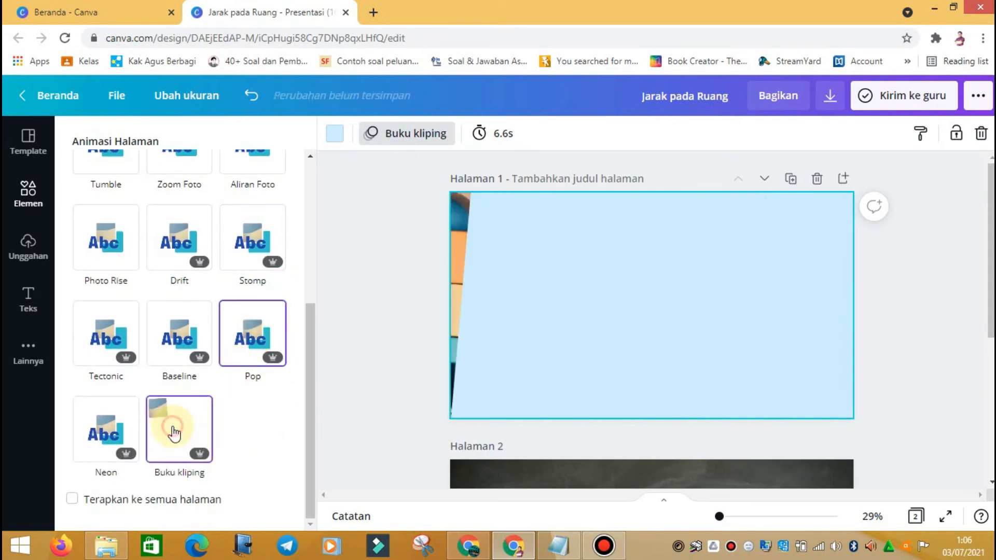
pyautogui.click(119, 440)
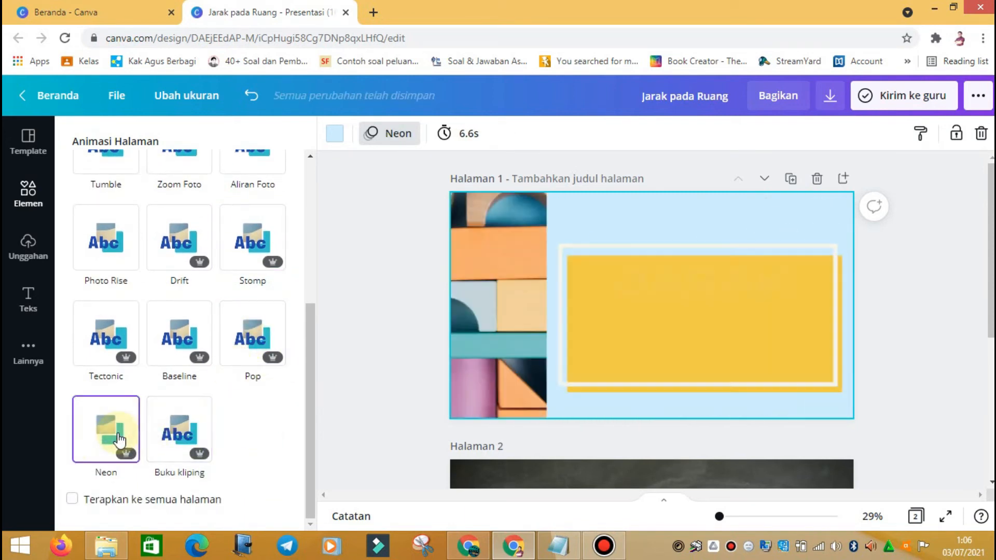
pyautogui.click(276, 325)
pyautogui.click(135, 329)
pyautogui.click(240, 337)
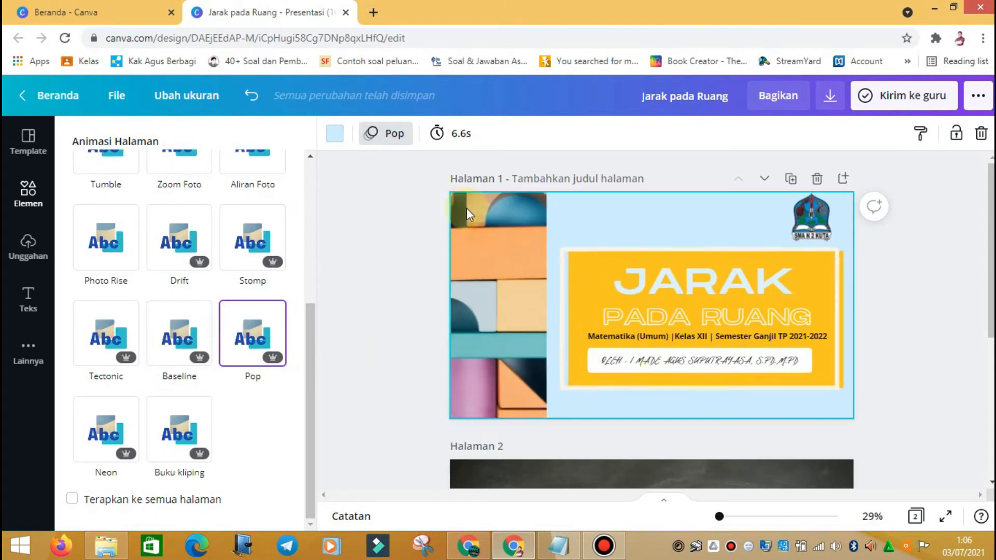
pyautogui.scroll(-5, 701, 314)
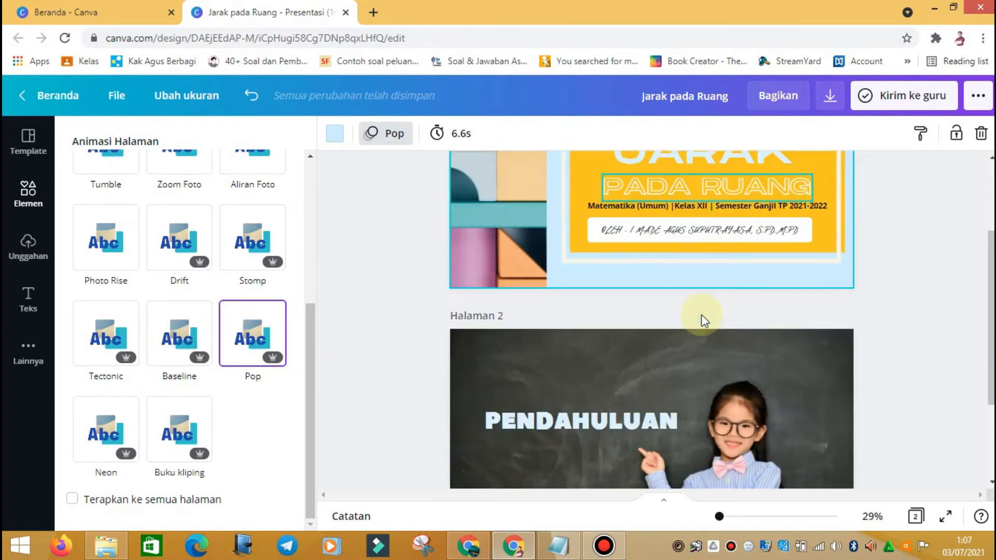
# Step: Select the chalkboard photo on page 2 and briefly try the Pop and Stomp animations
pyautogui.click(831, 291)
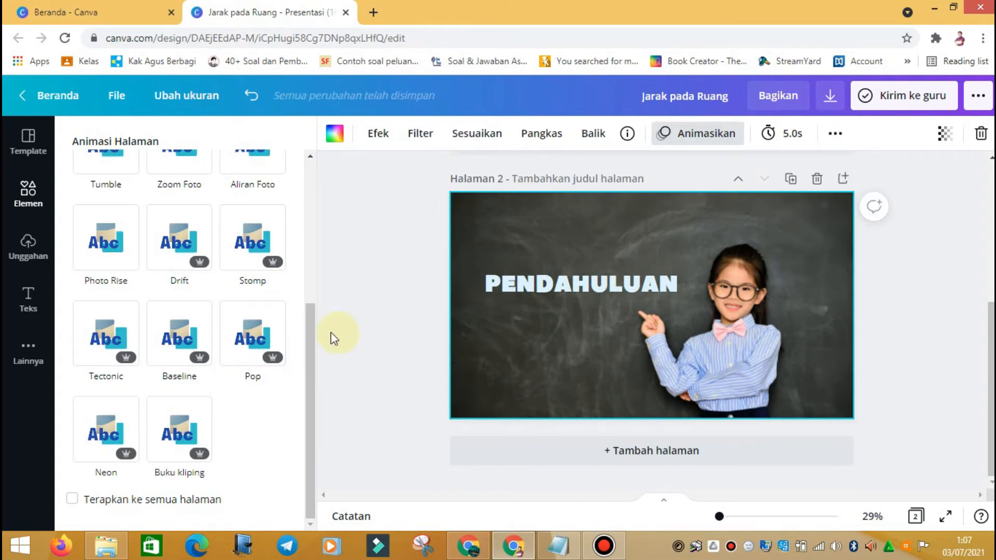
pyautogui.click(249, 327)
pyautogui.click(239, 235)
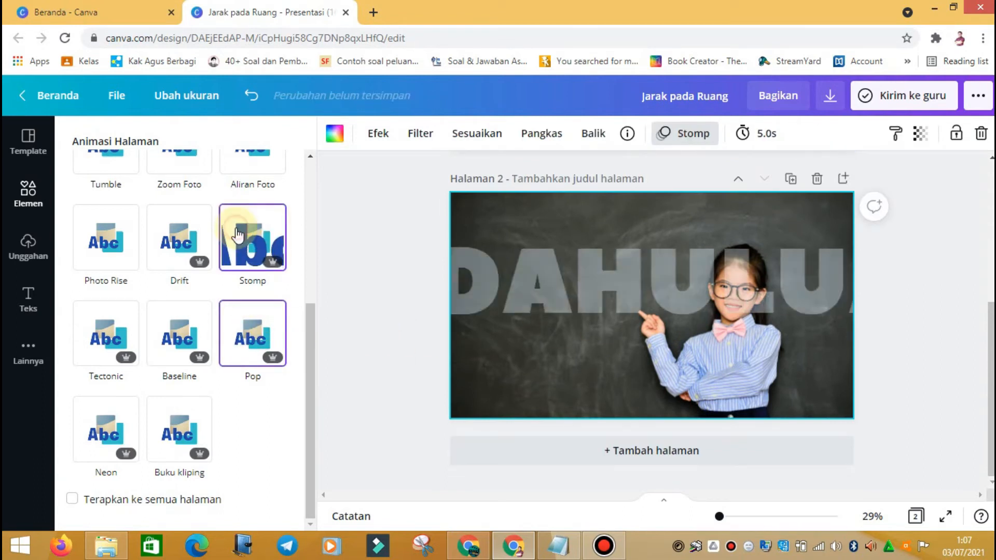
pyautogui.click(831, 282)
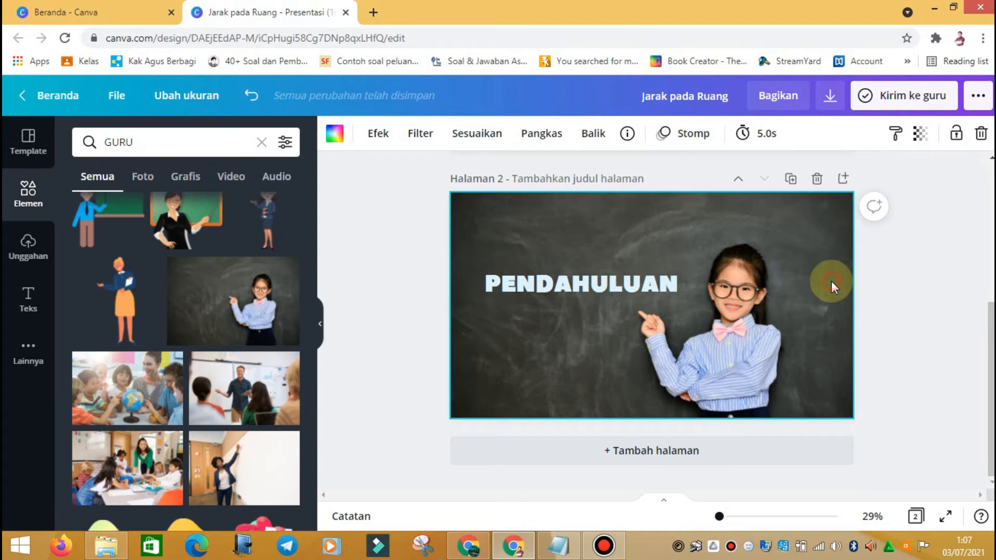
pyautogui.click(567, 250)
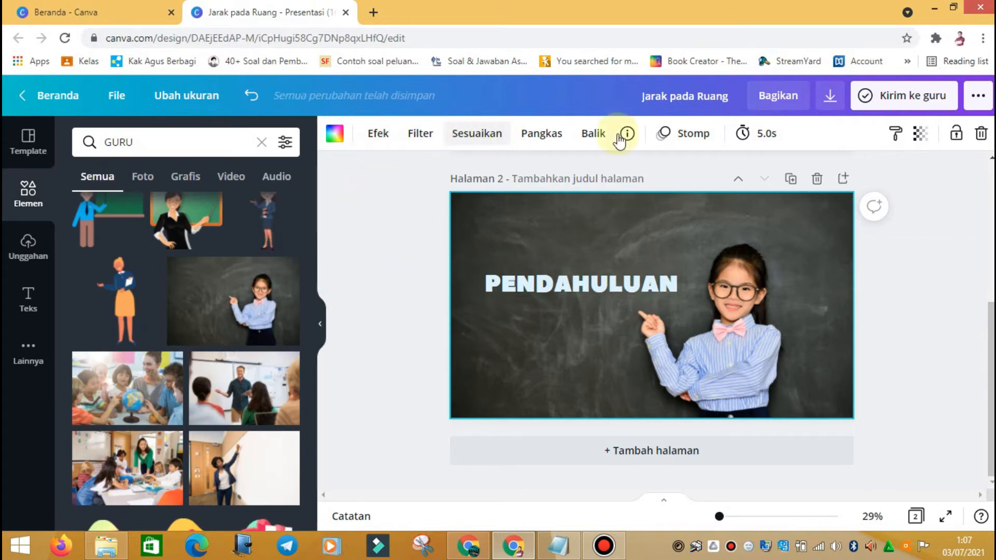
# Step: Preview Aliran Foto, Zoom Foto, Tumble, Pan, Rise and Breathe, then apply Pop to page 2
pyautogui.click(694, 136)
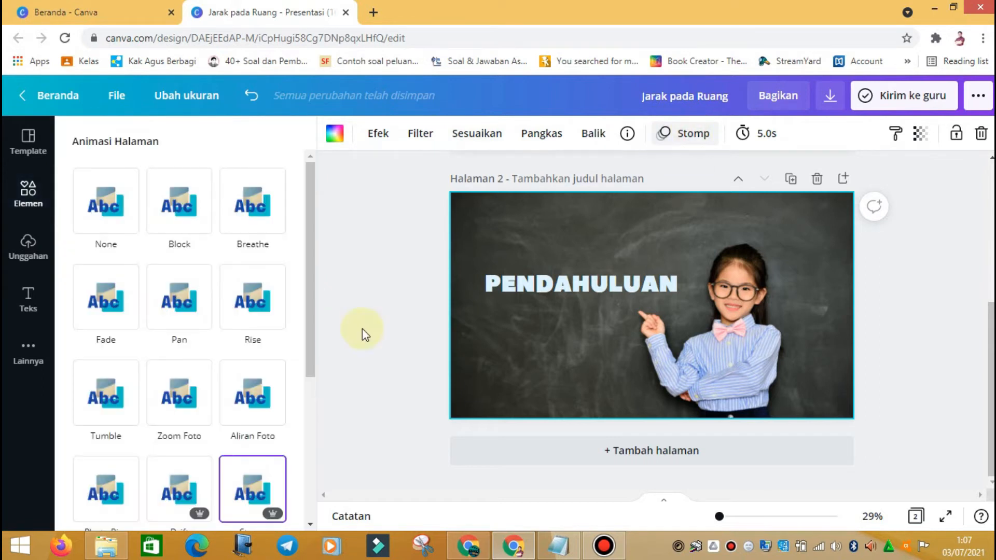
pyautogui.click(248, 388)
pyautogui.click(198, 400)
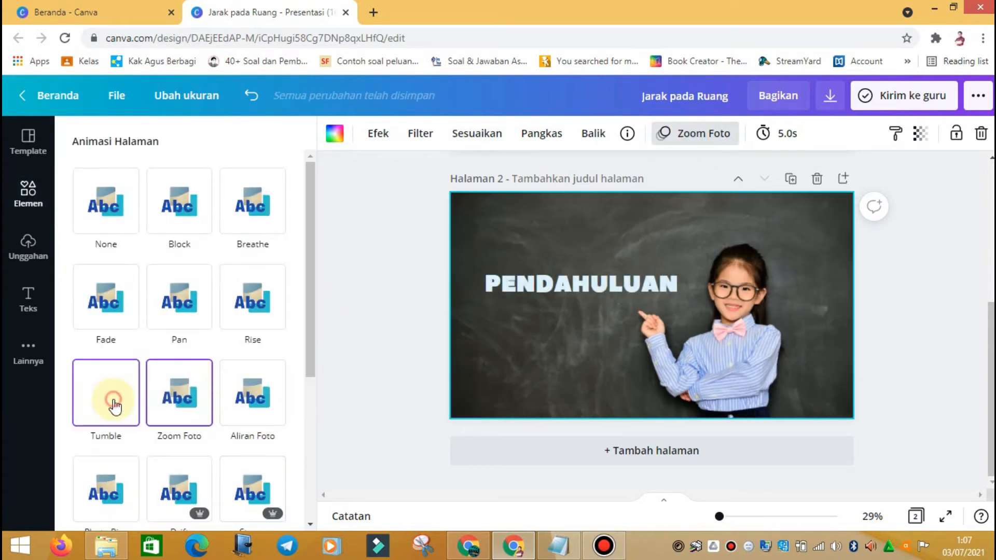
pyautogui.click(110, 400)
pyautogui.click(195, 323)
pyautogui.click(267, 313)
pyautogui.click(263, 239)
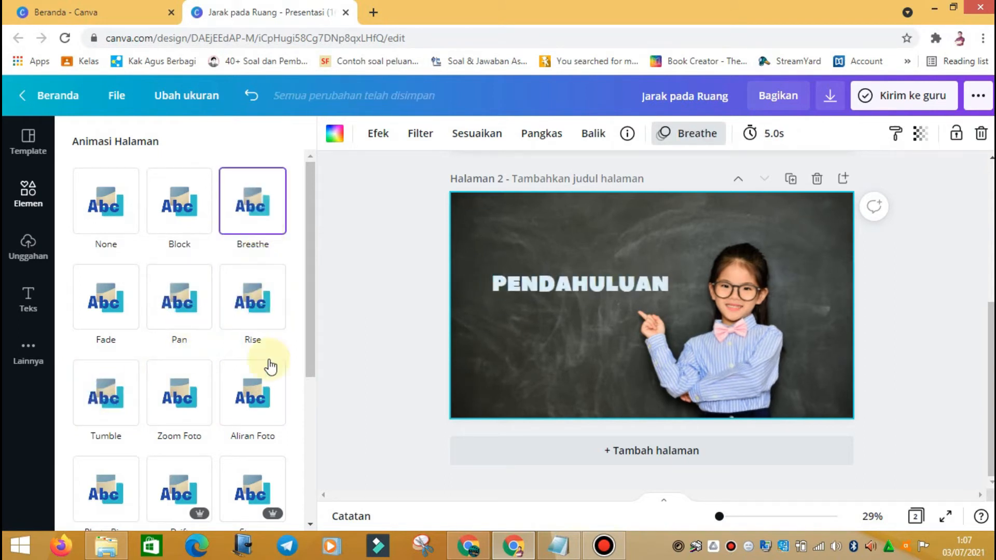
pyautogui.scroll(-4, 272, 383)
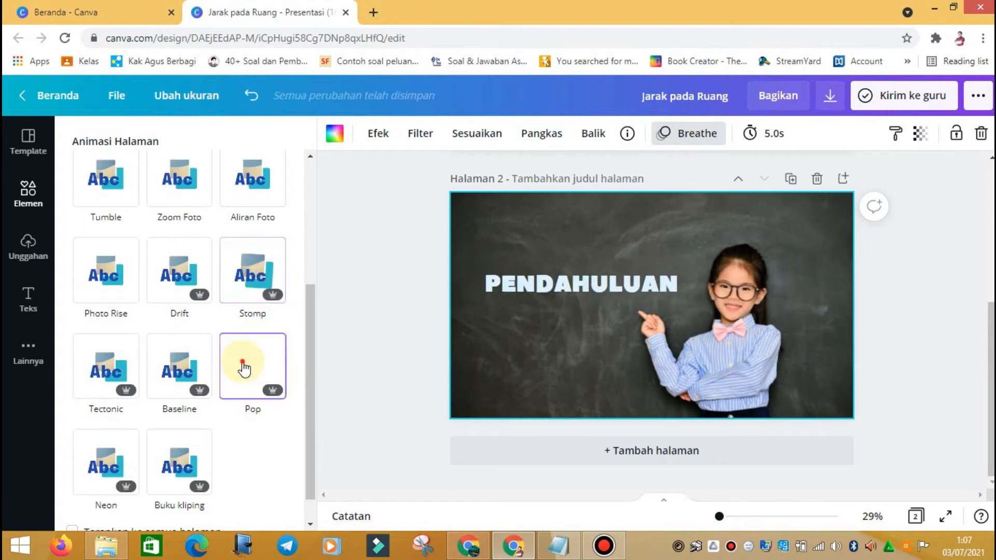
pyautogui.click(245, 368)
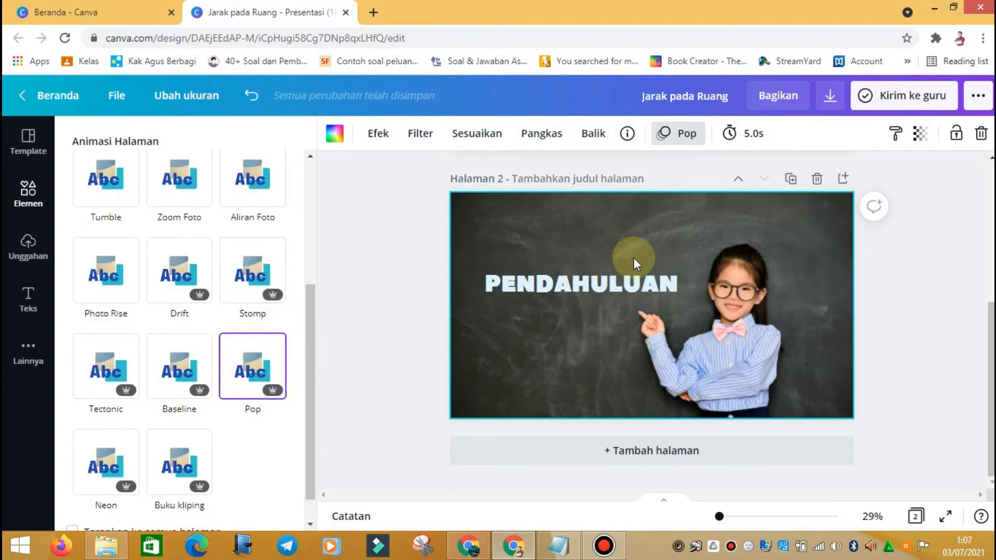
pyautogui.click(942, 294)
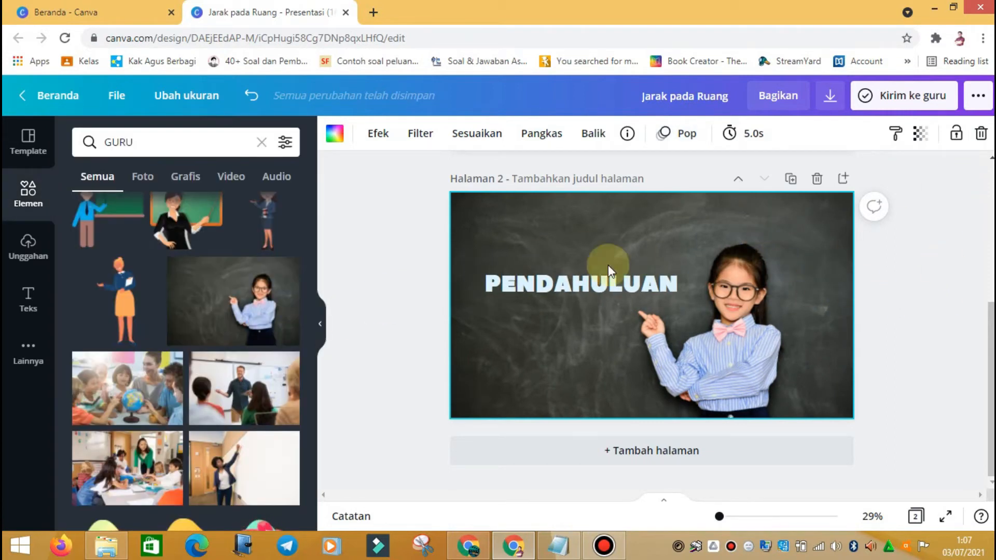
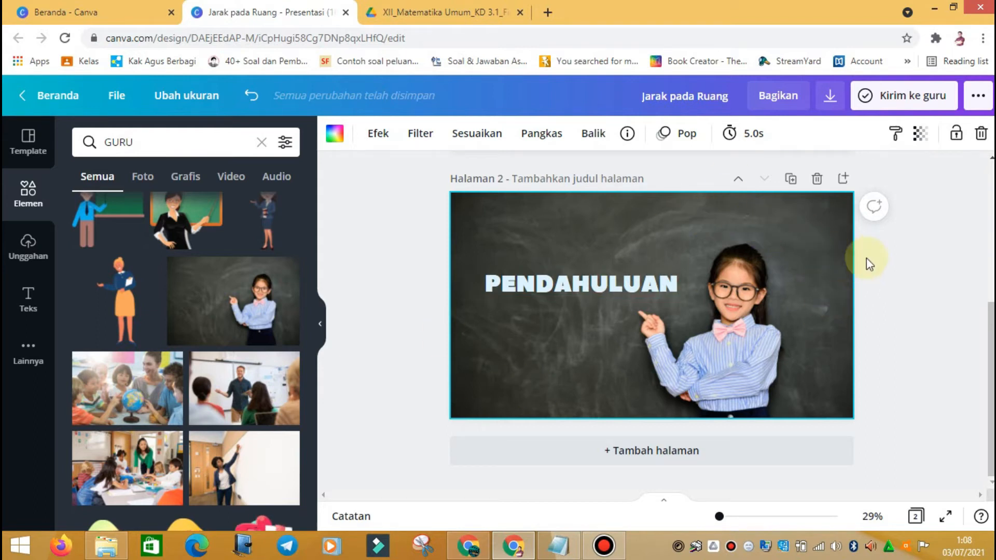
# Step: Add a blank Halaman 3 after the Pendahuluan slide
pyautogui.click(651, 451)
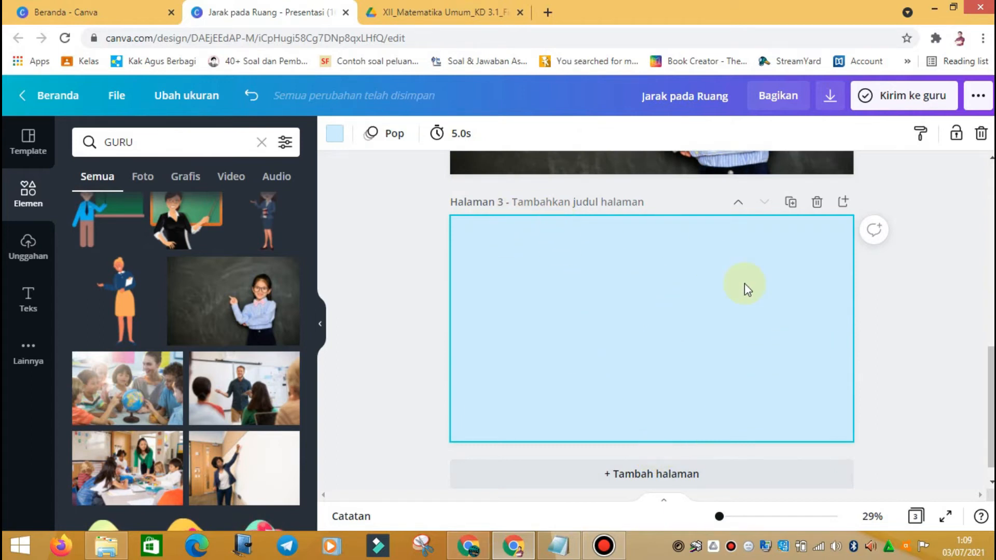
# Step: Scroll through the lesson PDF in the Drive tab
pyautogui.click(470, 5)
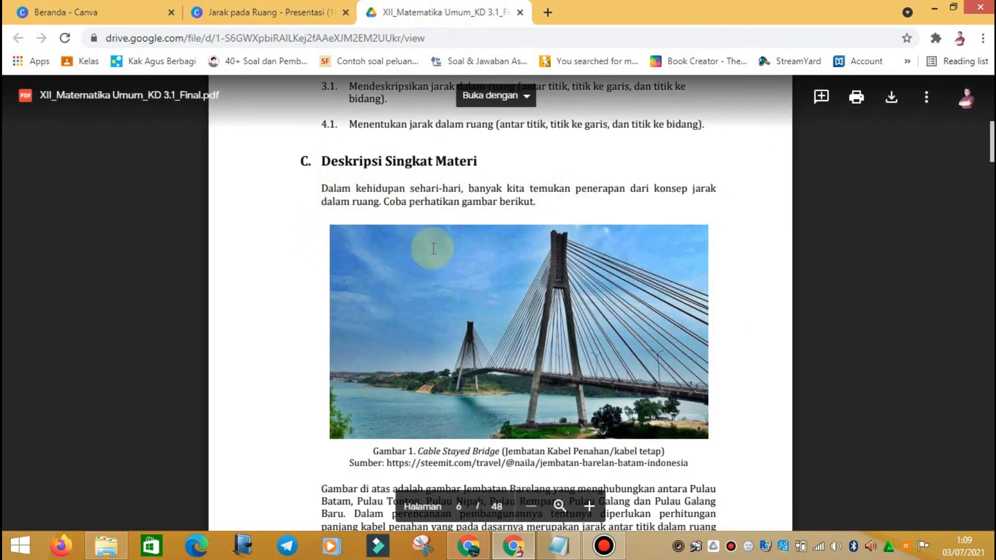
pyautogui.scroll(-4, 445, 360)
pyautogui.scroll(-2, 490, 293)
pyautogui.scroll(5, 467, 233)
# Step: Return to the Jarak pada Ruang design and bring up the Teks options
pyautogui.click(282, 19)
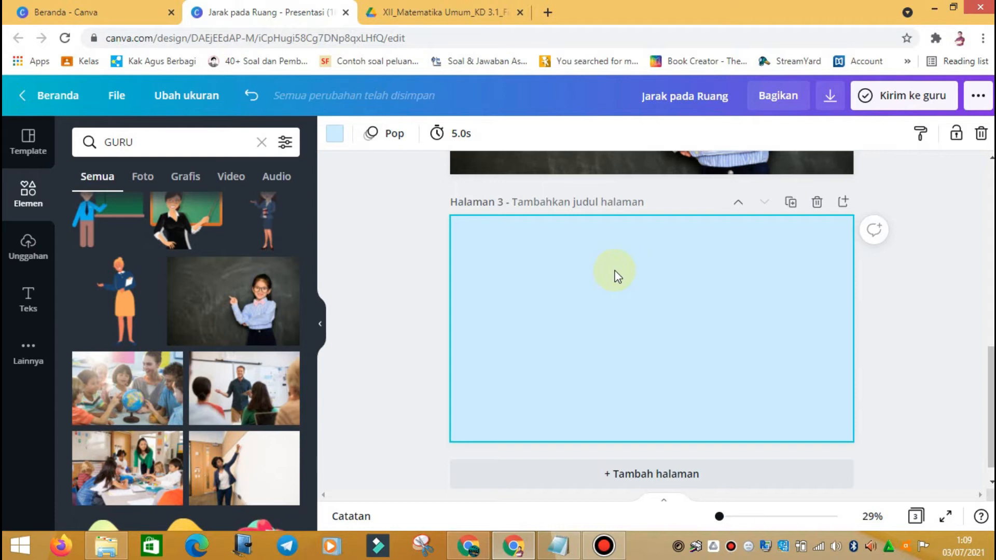
pyautogui.click(29, 301)
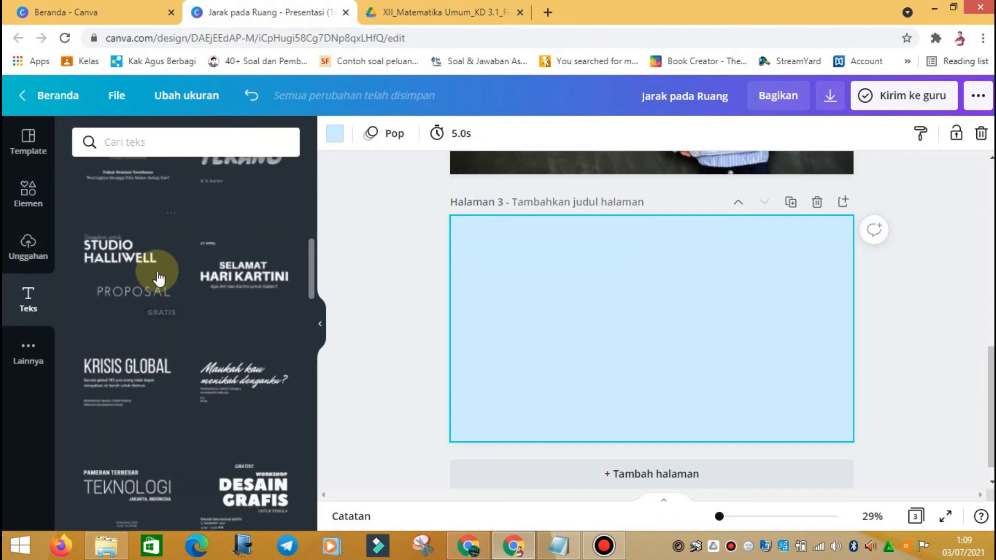
pyautogui.scroll(5, 167, 270)
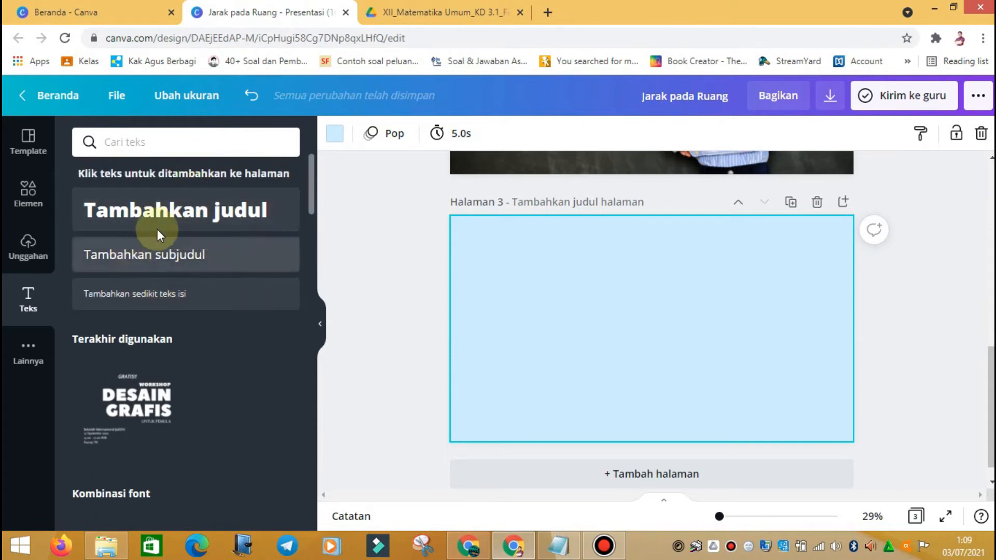
# Step: Add a subheading to page 3 and copy the PDF's 'Dalam kehidupan…' paragraph
pyautogui.click(166, 269)
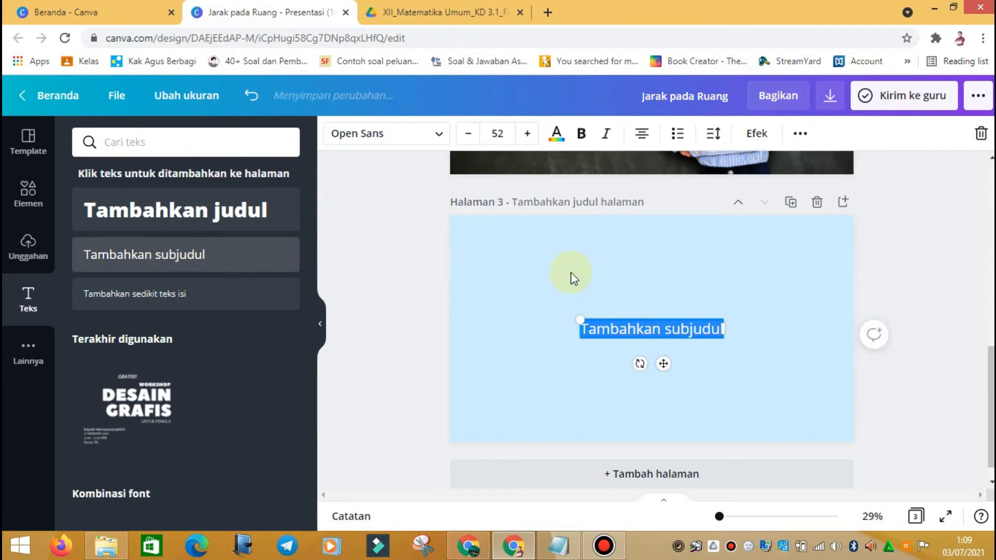
pyautogui.click(449, 11)
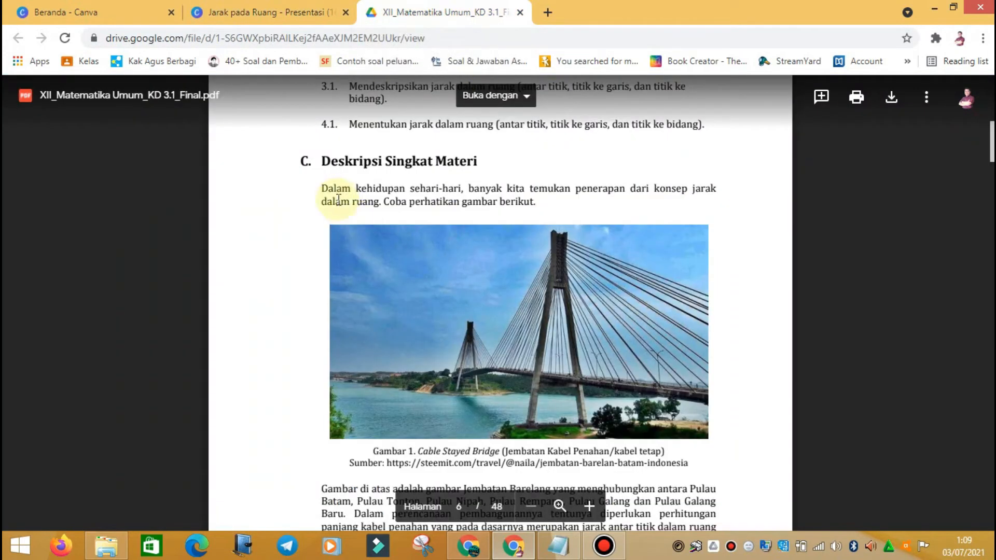
pyautogui.moveTo(322, 189); pyautogui.dragTo(529, 202)
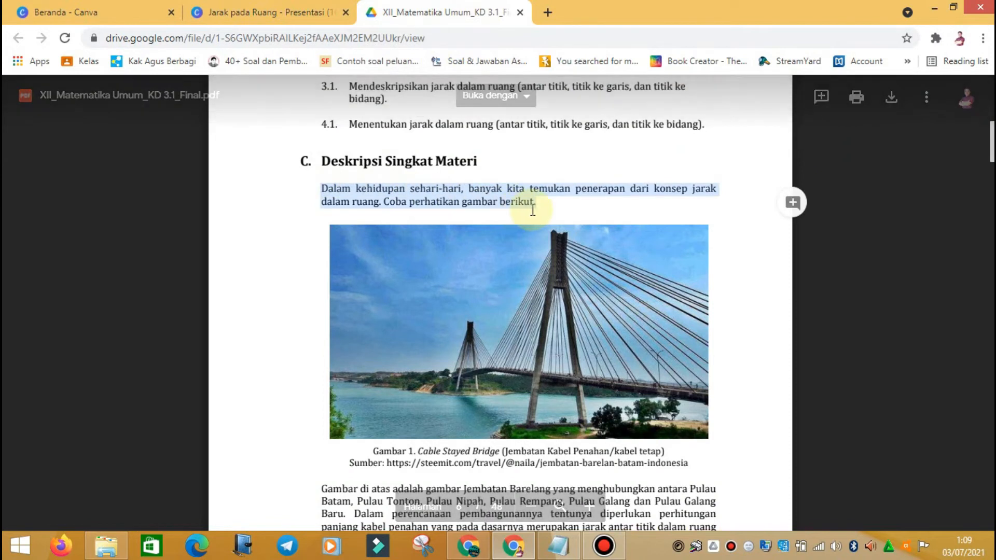
pyautogui.rightClick(525, 202)
pyautogui.click(542, 216)
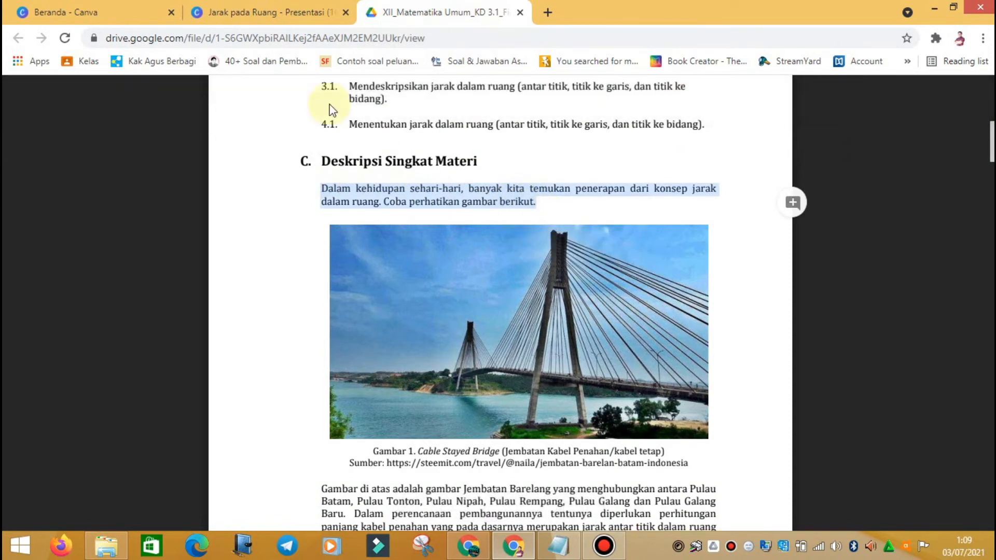
pyautogui.click(254, 10)
# Step: Replace the subheading placeholder with the copied paragraph and remove its line break
pyautogui.click(652, 330)
pyautogui.rightClick(653, 330)
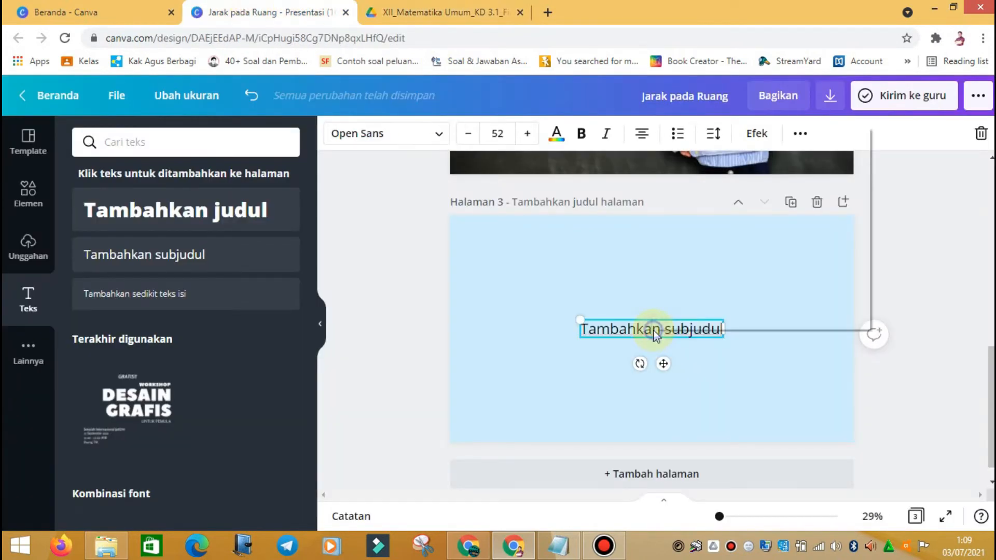
pyautogui.click(608, 330)
pyautogui.tripleClick(633, 329)
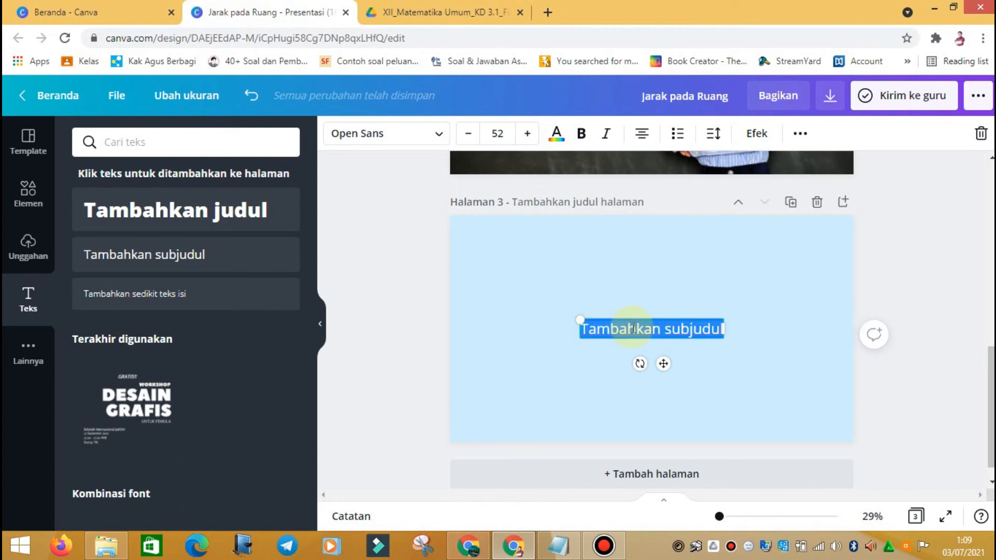
pyautogui.rightClick(662, 329)
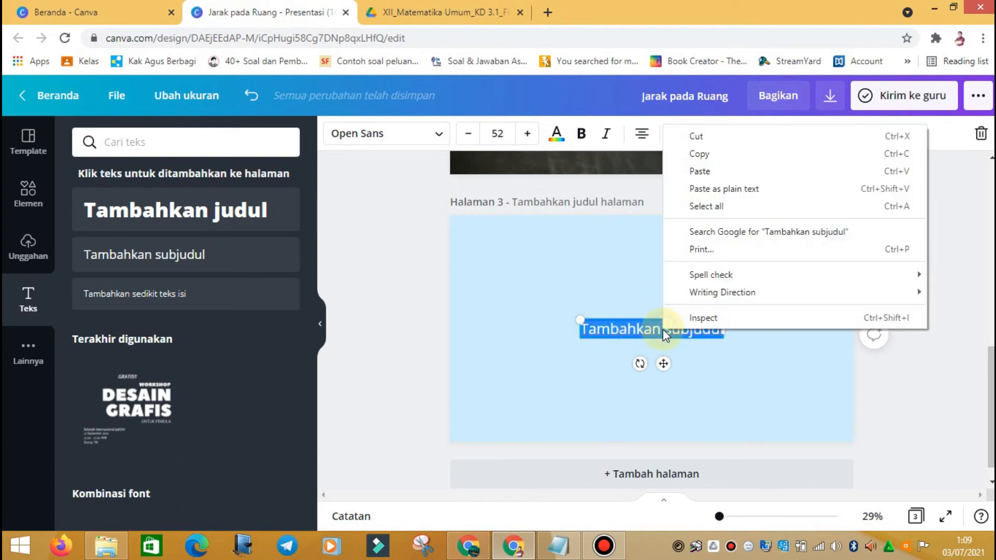
pyautogui.click(700, 172)
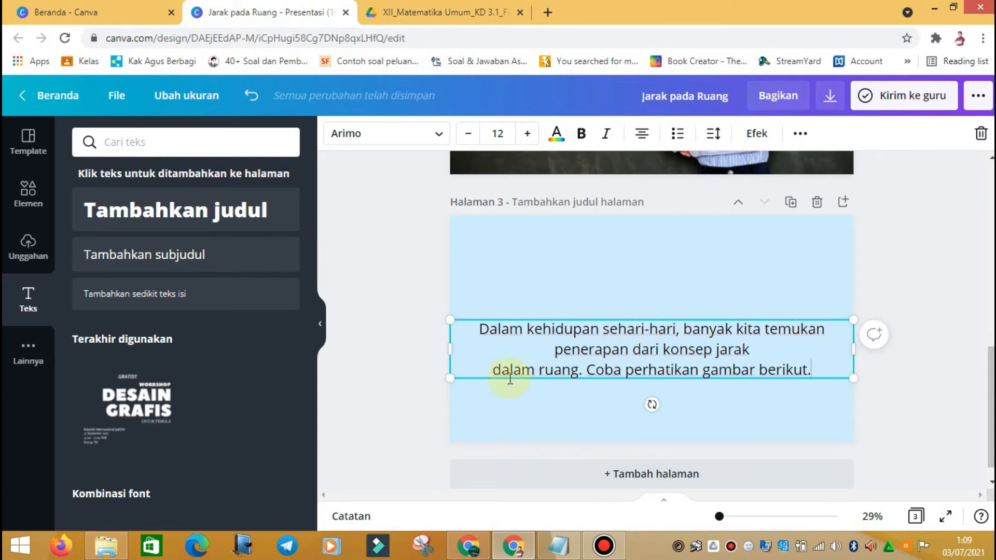
pyautogui.press('BackSpace')
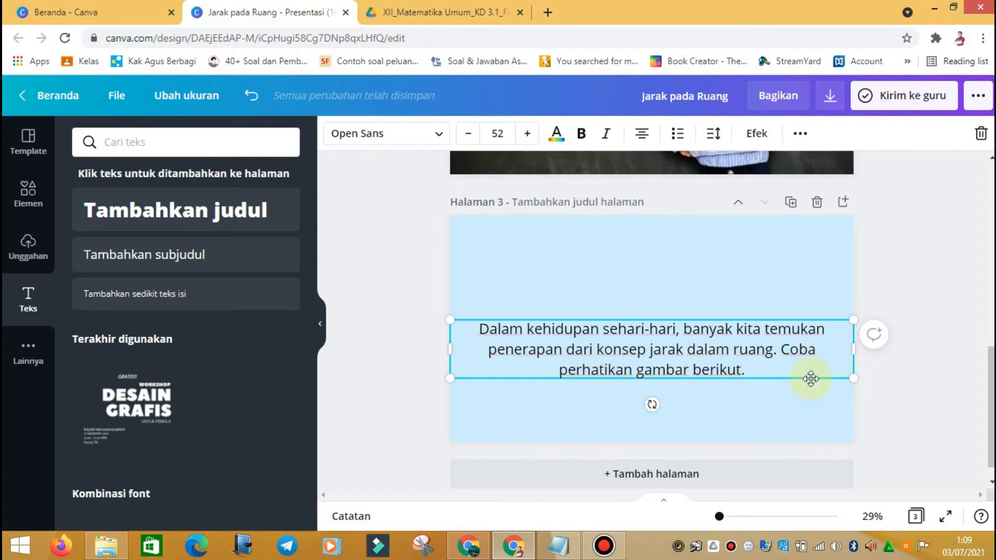
# Step: Shrink the paragraph to size 28 and left-align it near the top-right
pyautogui.moveTo(853, 381); pyautogui.dragTo(619, 236)
pyautogui.click(645, 133)
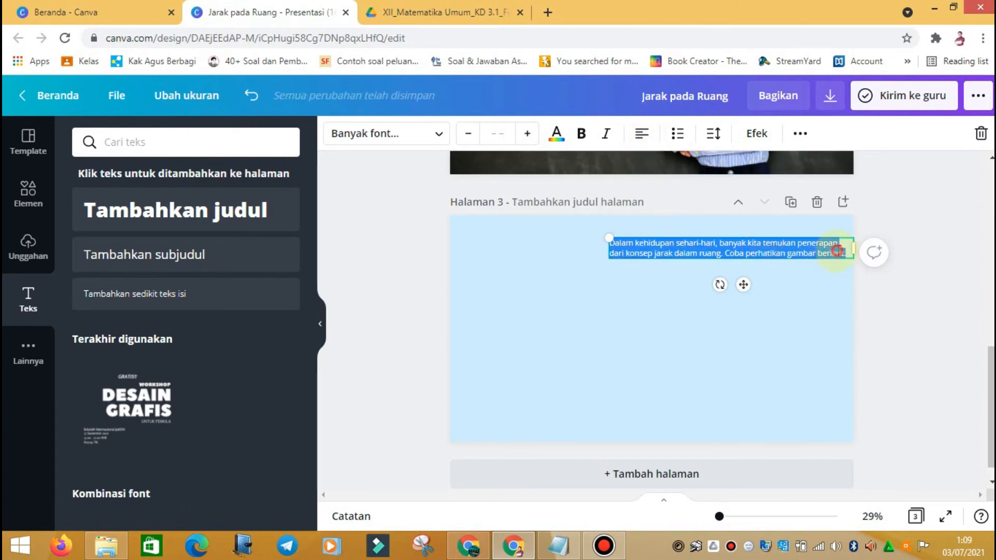
pyautogui.click(846, 251)
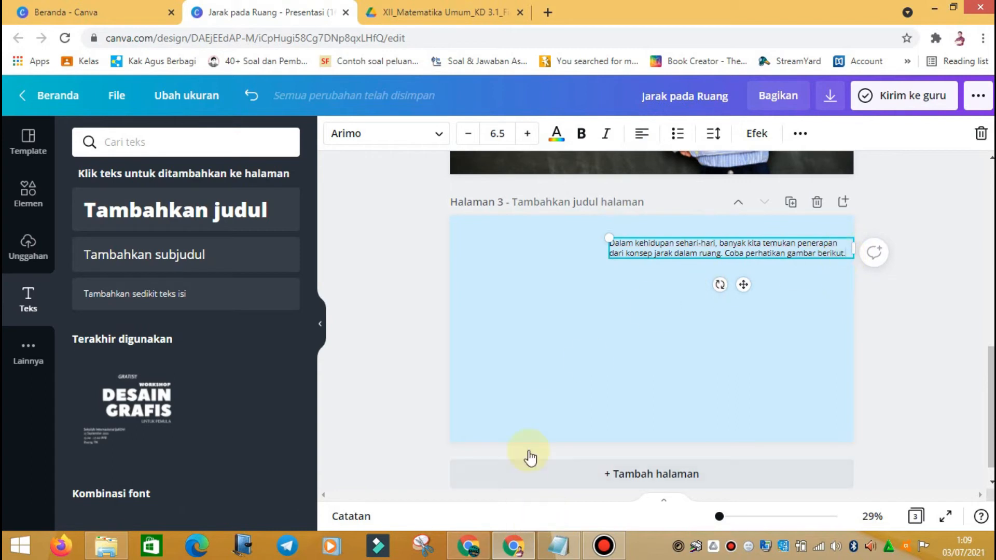
# Step: Snip the PDF's Cable Stayed Bridge photo with its caption and copy it
pyautogui.click(470, 17)
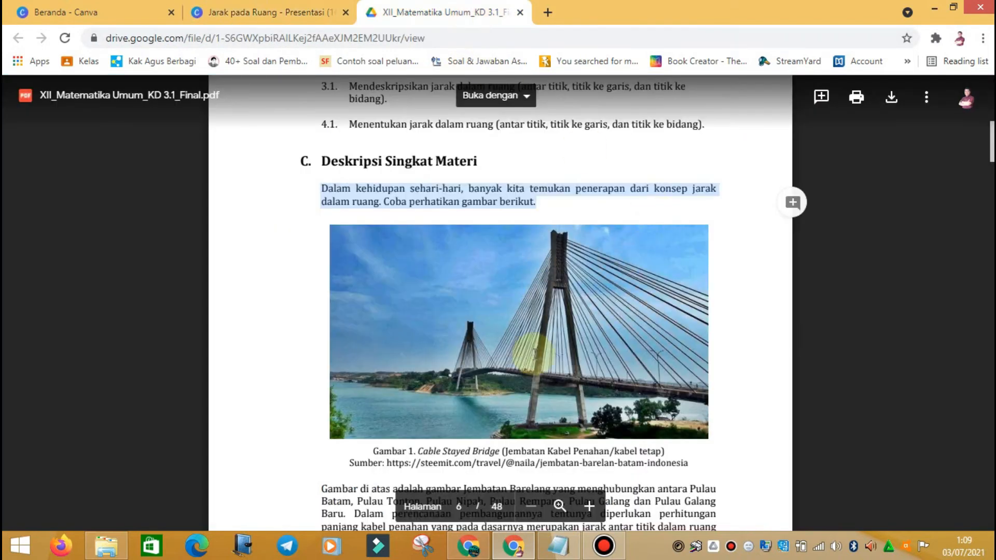
pyautogui.click(664, 323)
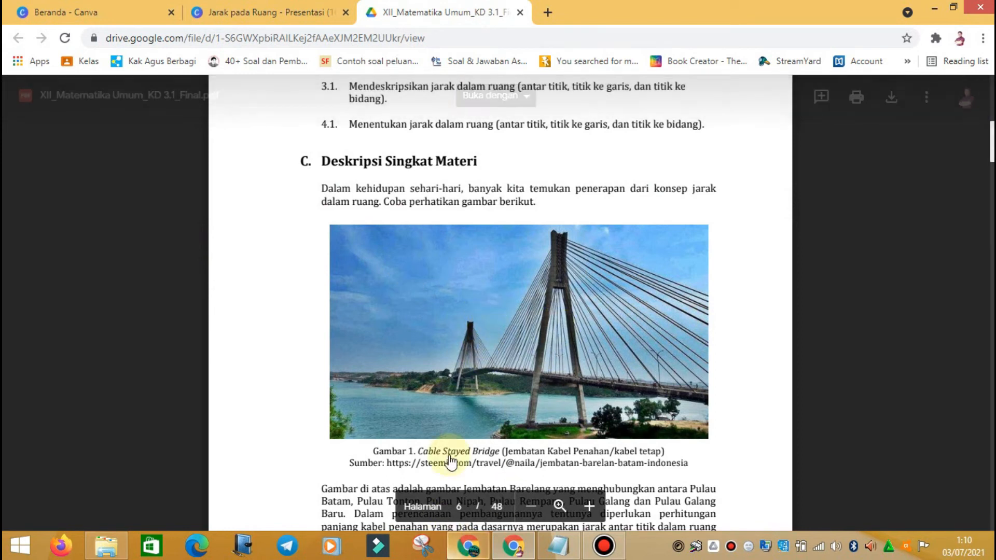
pyautogui.click(289, 12)
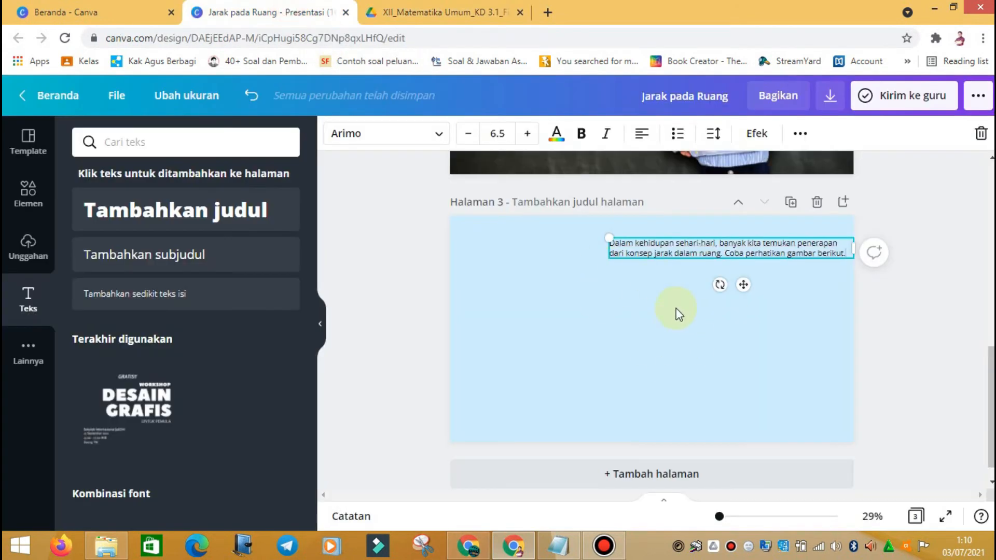
pyautogui.click(407, 12)
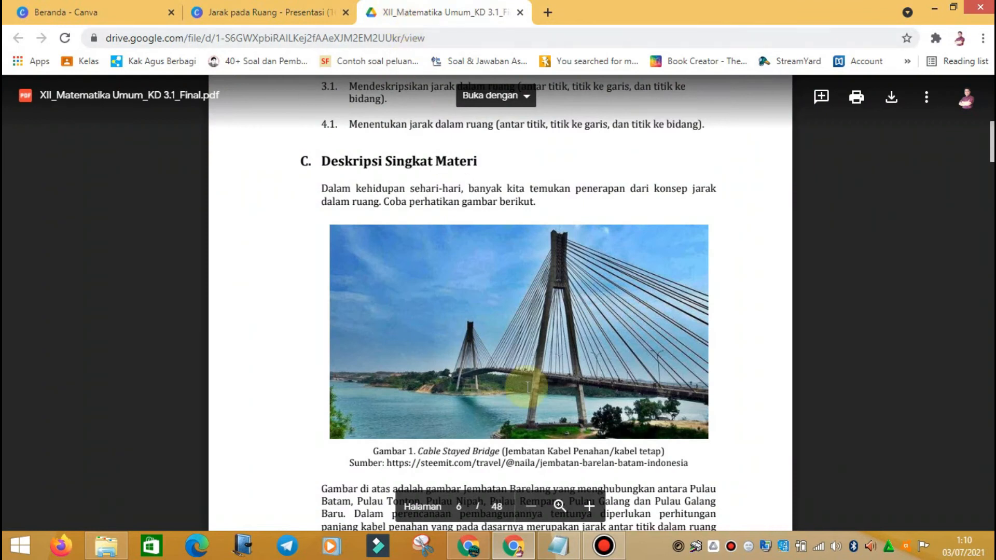
pyautogui.click(422, 553)
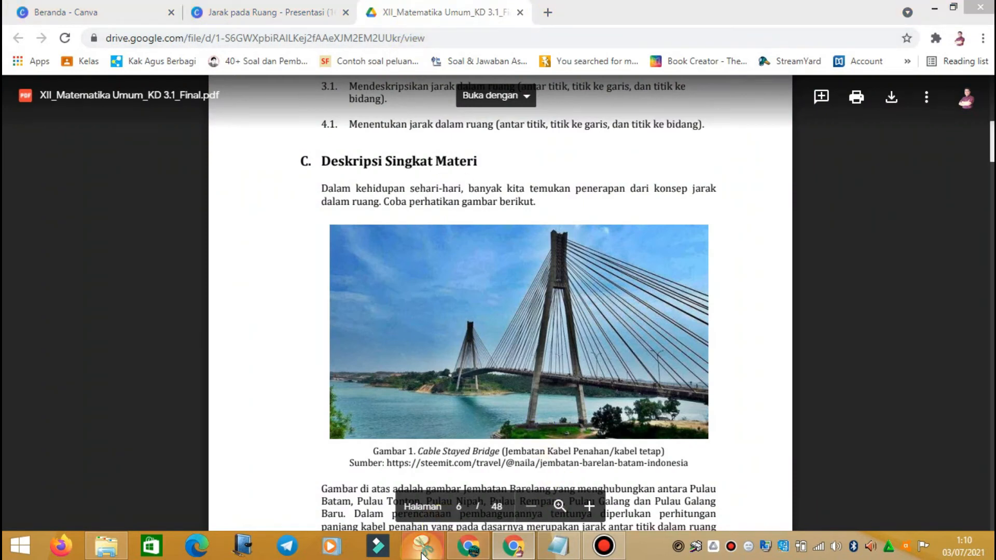
pyautogui.moveTo(195, 165); pyautogui.dragTo(104, 159)
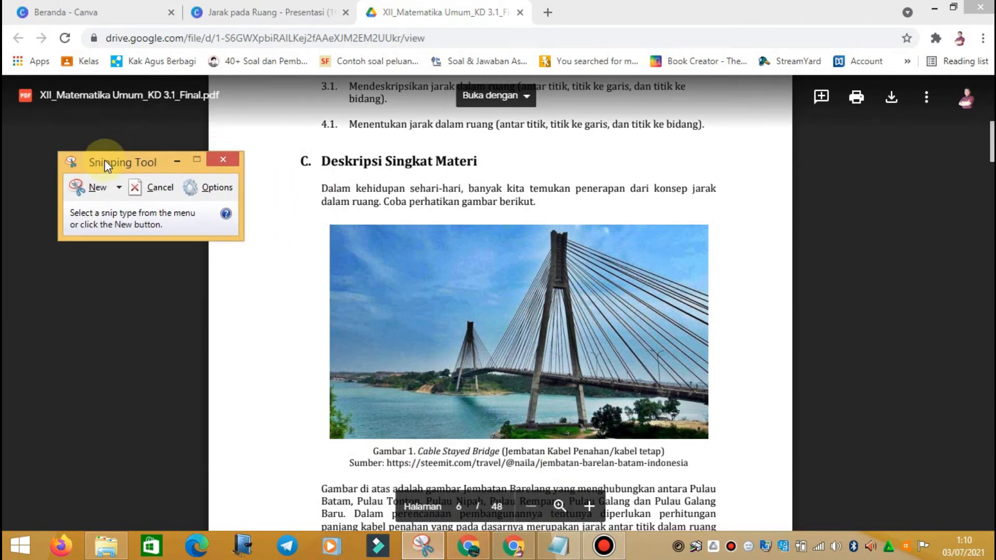
pyautogui.click(93, 191)
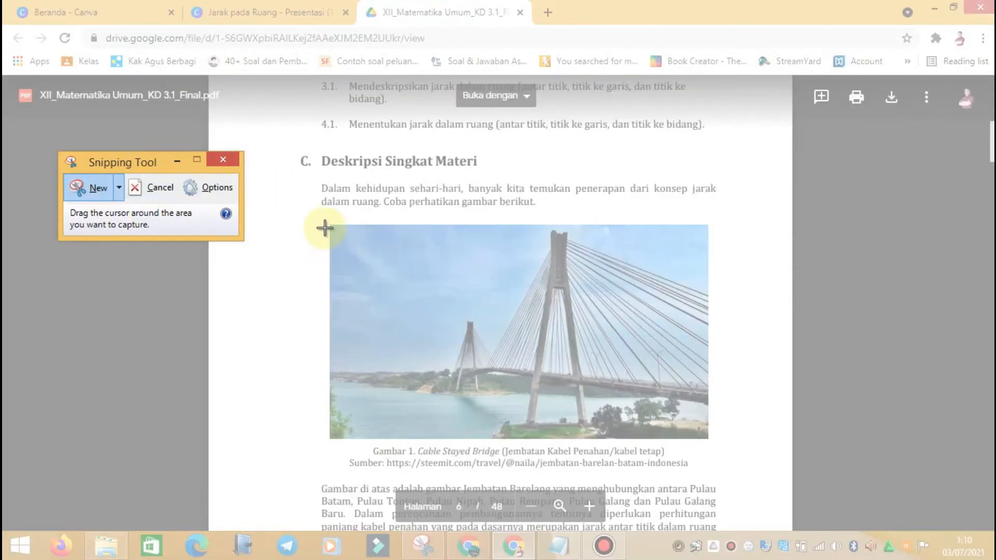
pyautogui.moveTo(326, 221); pyautogui.dragTo(715, 472)
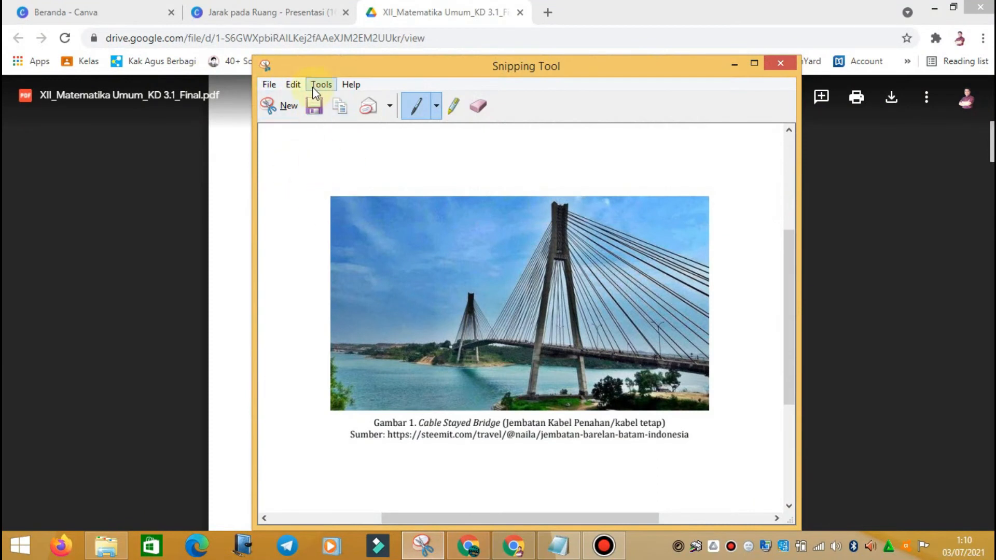
pyautogui.click(306, 101)
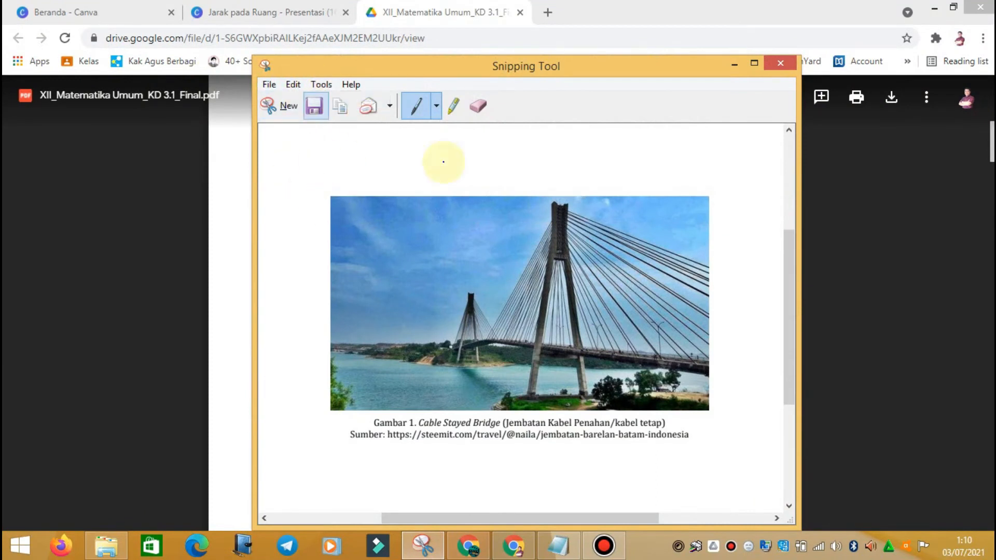
# Step: Return to the Canva design with page 3 selected
pyautogui.click(519, 551)
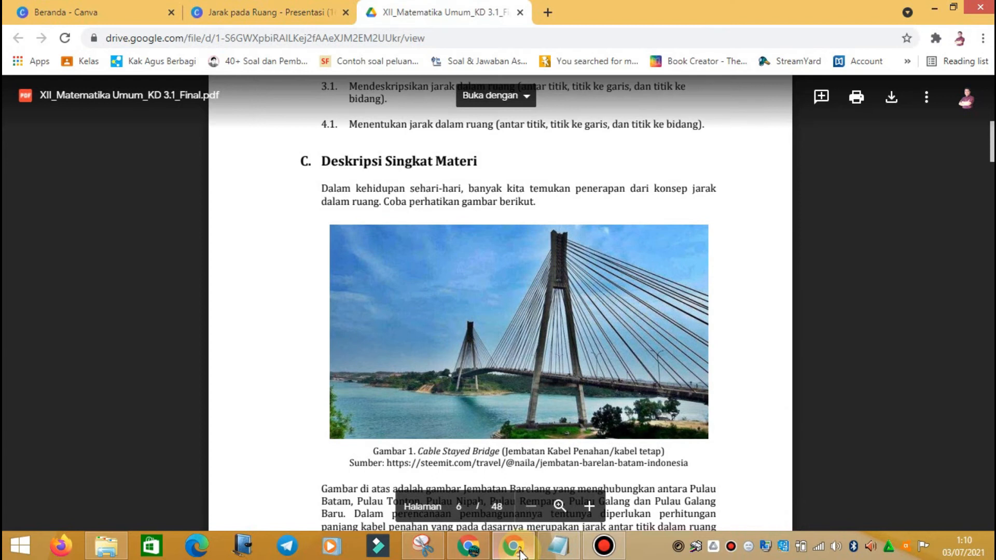
pyautogui.click(210, 8)
pyautogui.click(648, 357)
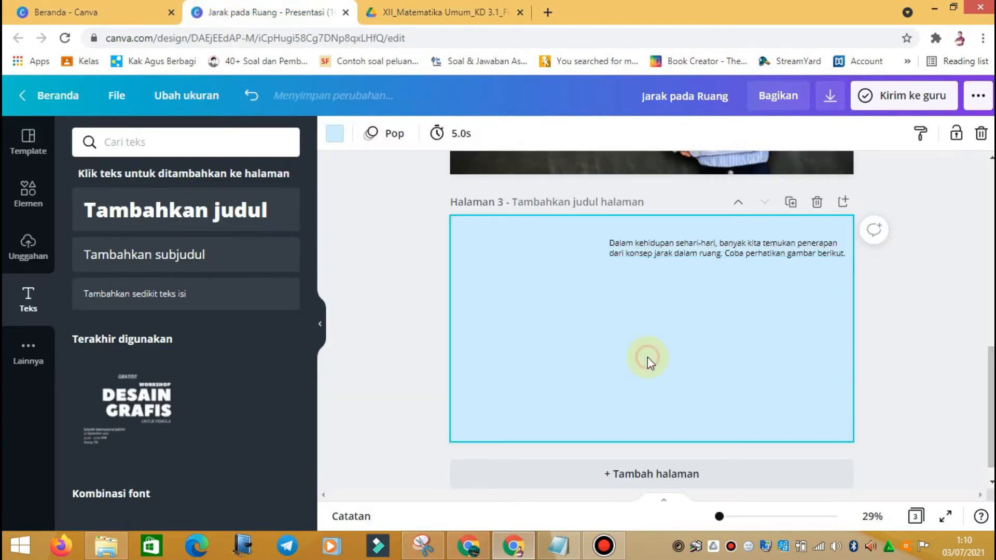
# Step: Paste the bridge snip onto page 3 with Ctrl+V after Tempel only showed a tip
pyautogui.rightClick(593, 309)
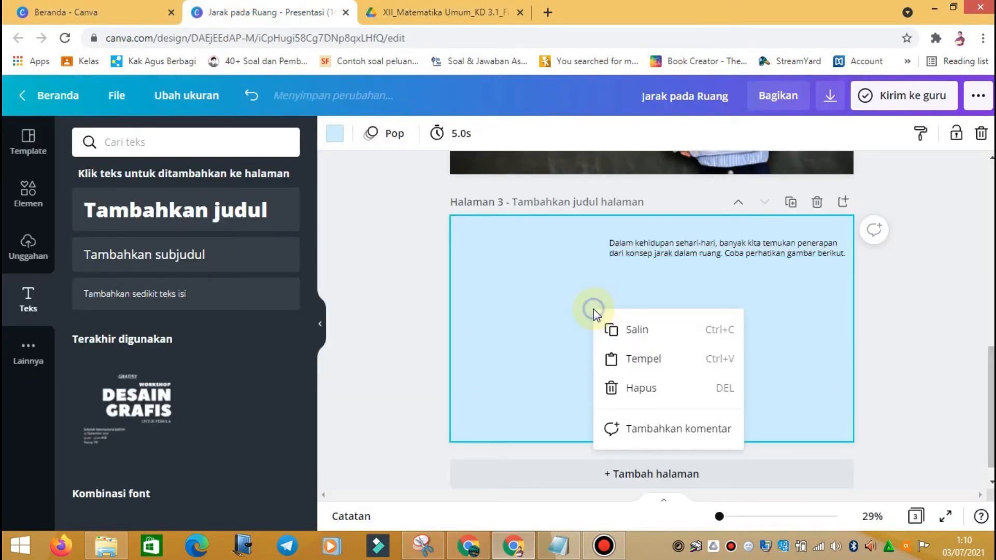
pyautogui.click(636, 359)
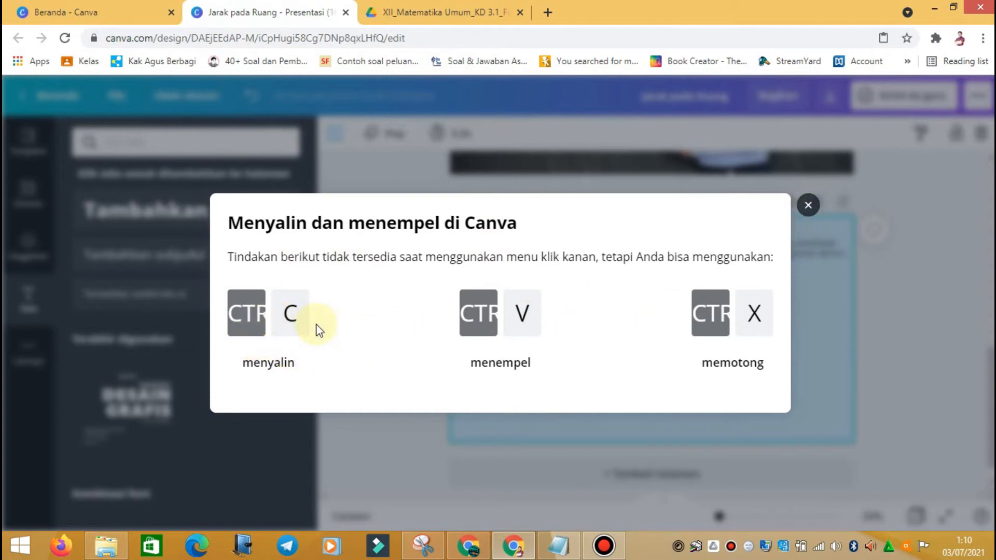
pyautogui.click(808, 205)
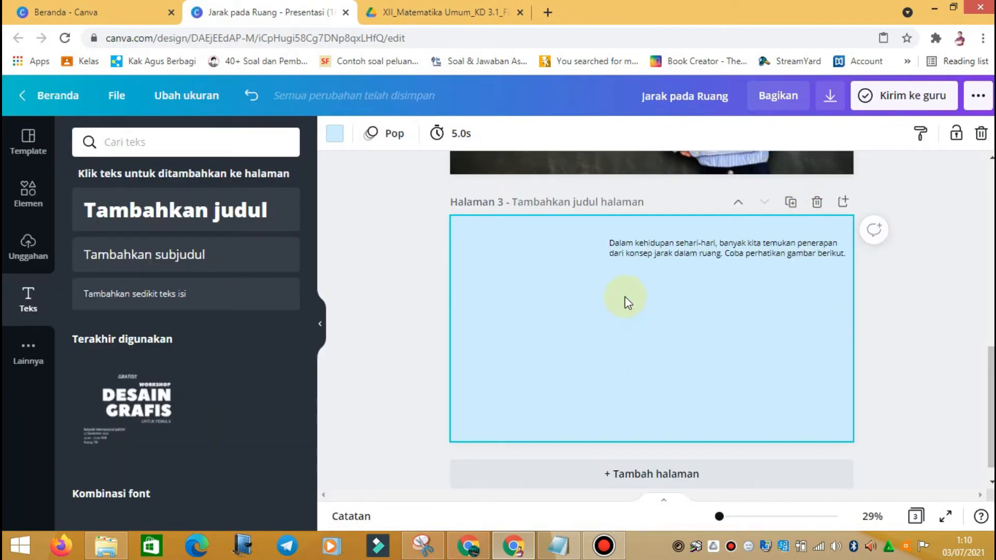
pyautogui.rightClick(593, 311)
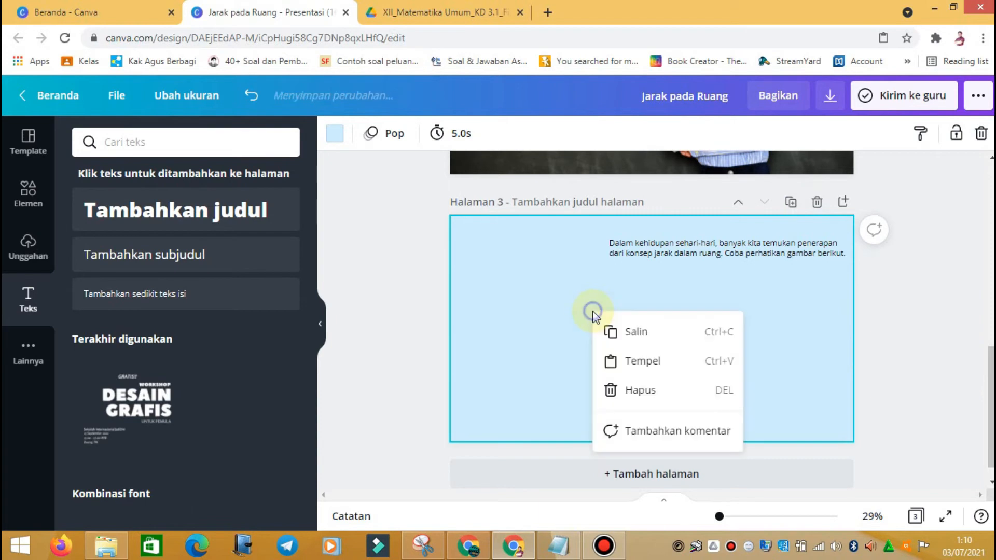
pyautogui.click(636, 367)
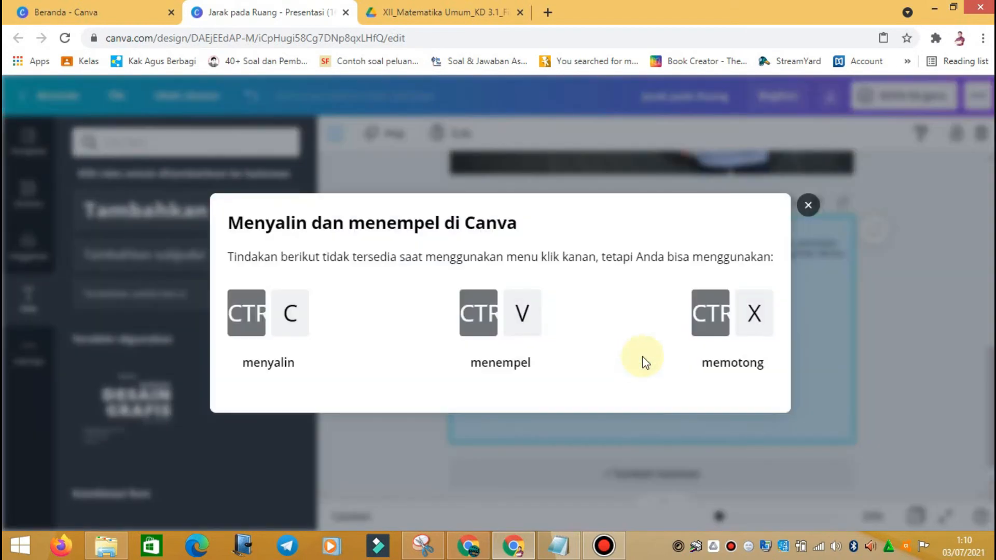
pyautogui.click(803, 204)
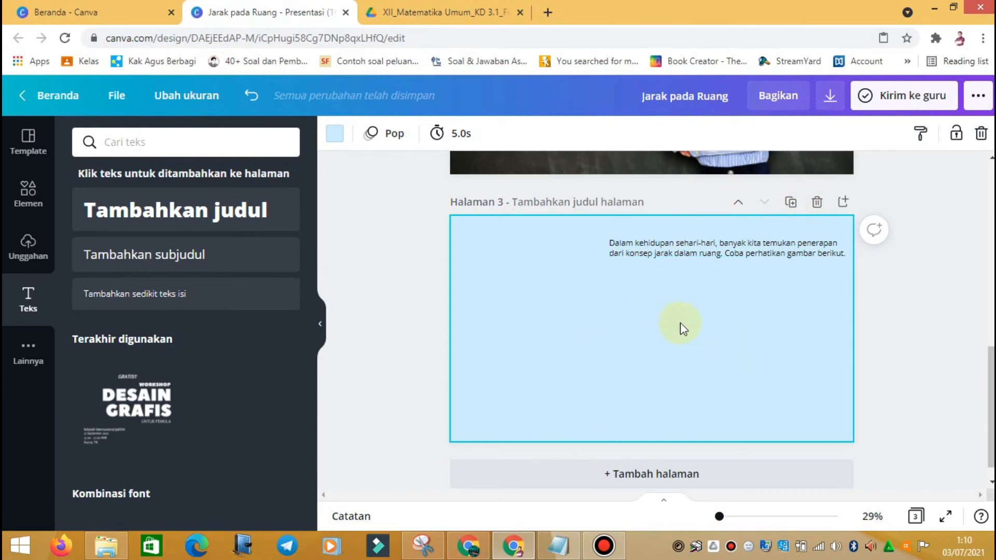
pyautogui.hotkey('ctrl', 'v')
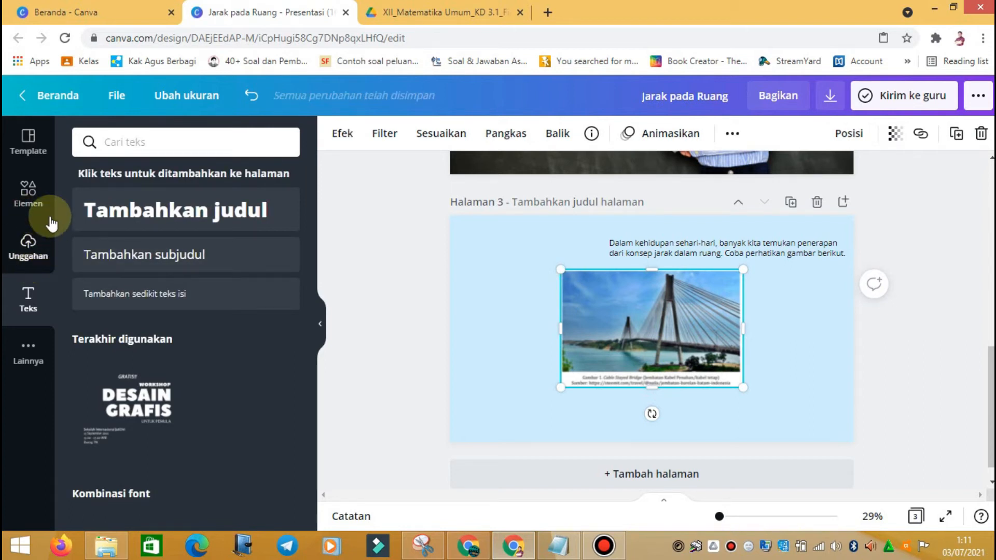
# Step: Enlarge the bridge photo and compare it against the PDF figure and snip
pyautogui.moveTo(561, 390); pyautogui.dragTo(498, 430)
pyautogui.moveTo(648, 357)
pyautogui.mouseDown()
pyautogui.moveTo(615, 354)
pyautogui.moveTo(639, 342)
pyautogui.mouseUp()
pyautogui.click(768, 338)
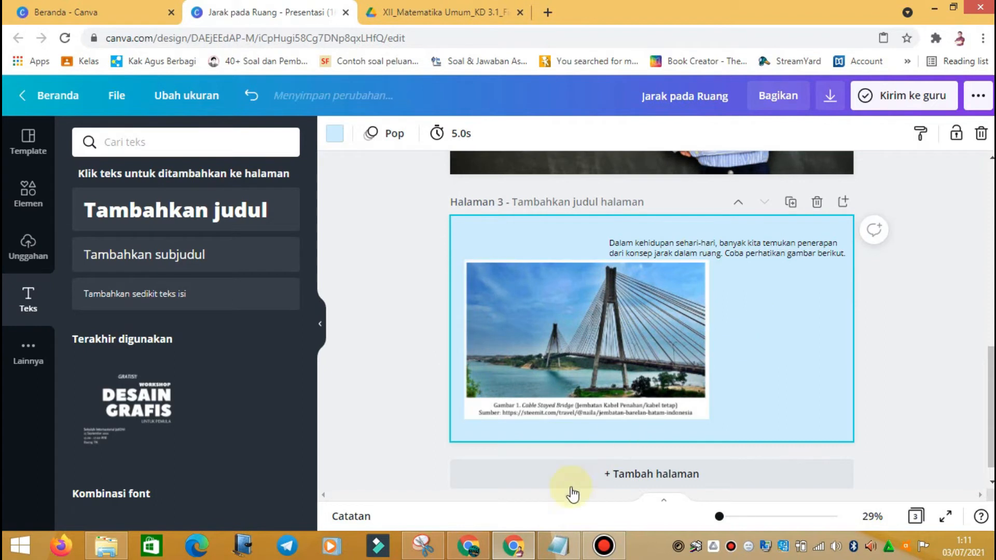
pyautogui.click(445, 12)
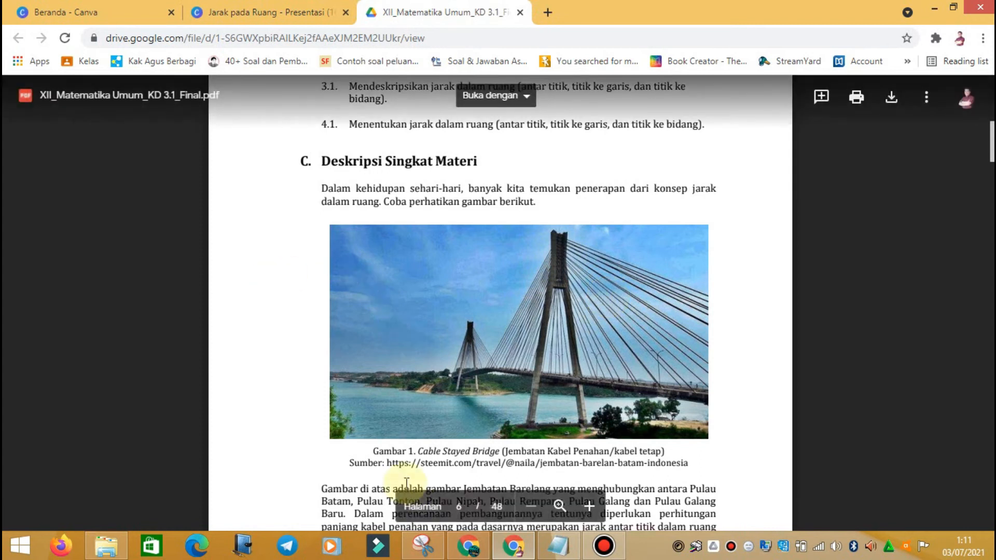
pyautogui.click(423, 544)
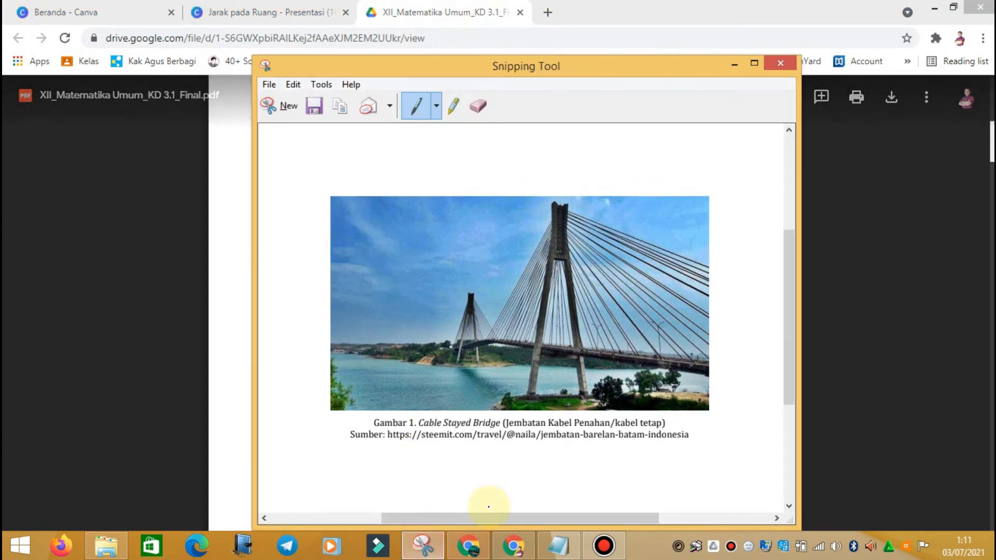
pyautogui.click(514, 544)
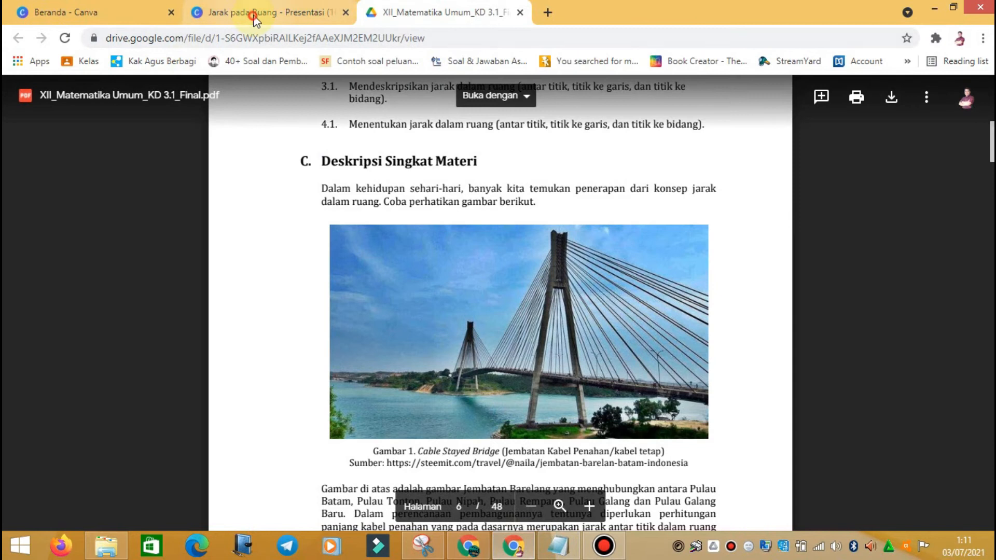
# Step: Move the bridge photo right beneath the intro text and shift the paragraph slightly left
pyautogui.click(258, 12)
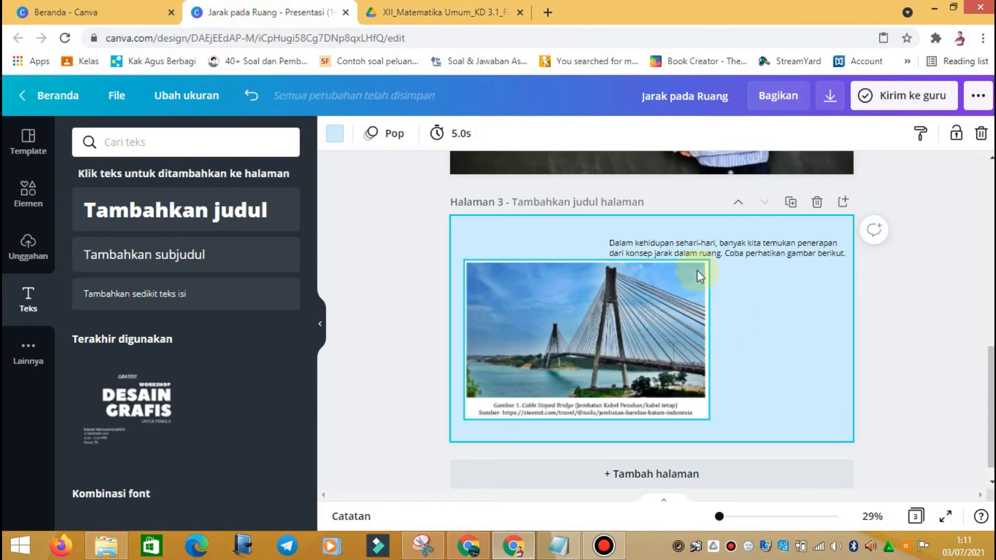
pyautogui.moveTo(644, 353); pyautogui.dragTo(775, 360)
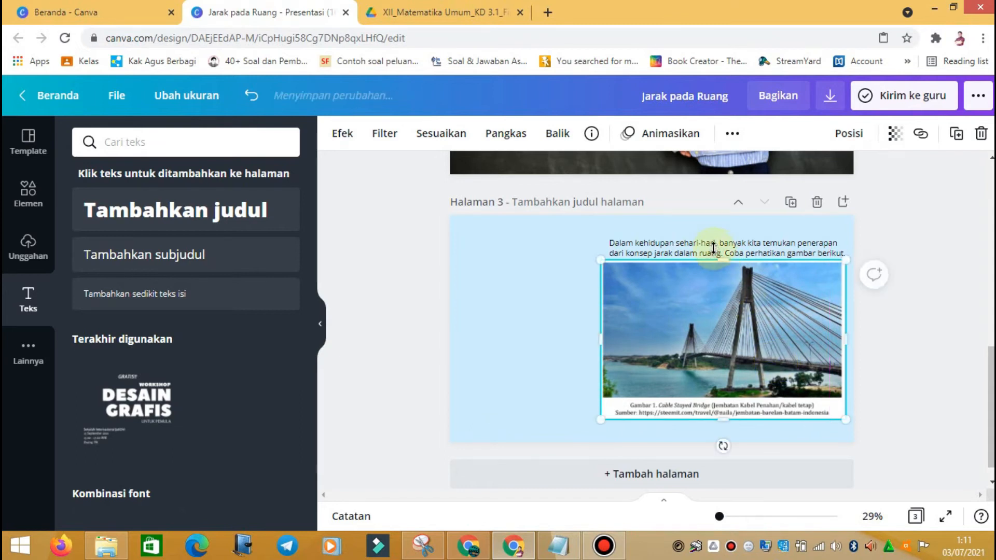
pyautogui.moveTo(708, 248); pyautogui.dragTo(680, 278)
# Step: Copy the PENDAHULUAN title from page 2 and place it at page 3's top-left
pyautogui.scroll(7, 646, 300)
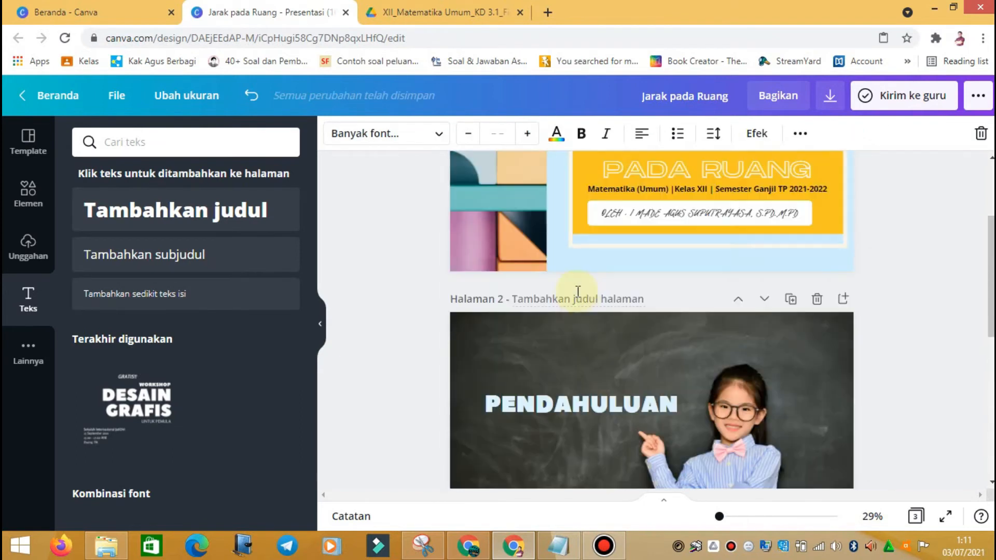
pyautogui.click(586, 404)
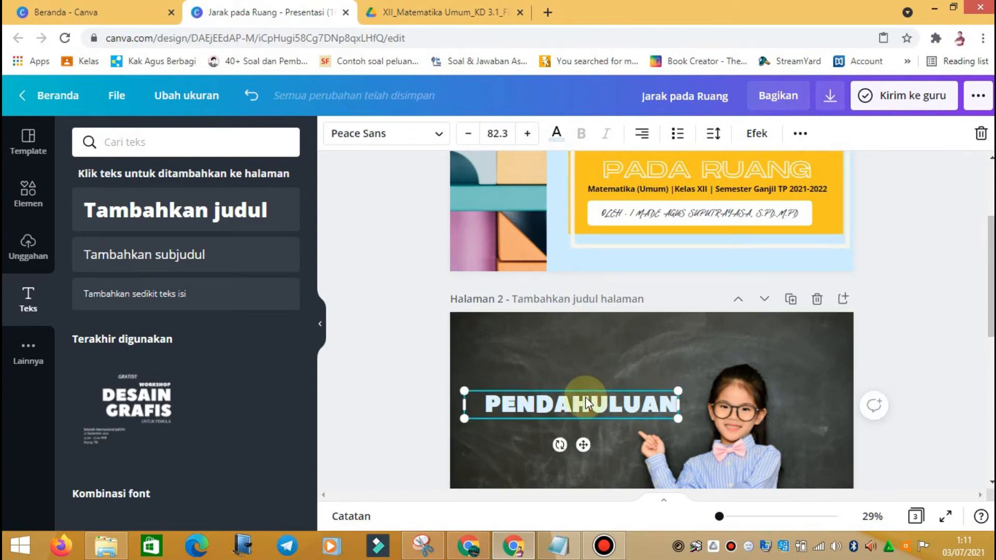
pyautogui.rightClick(591, 408)
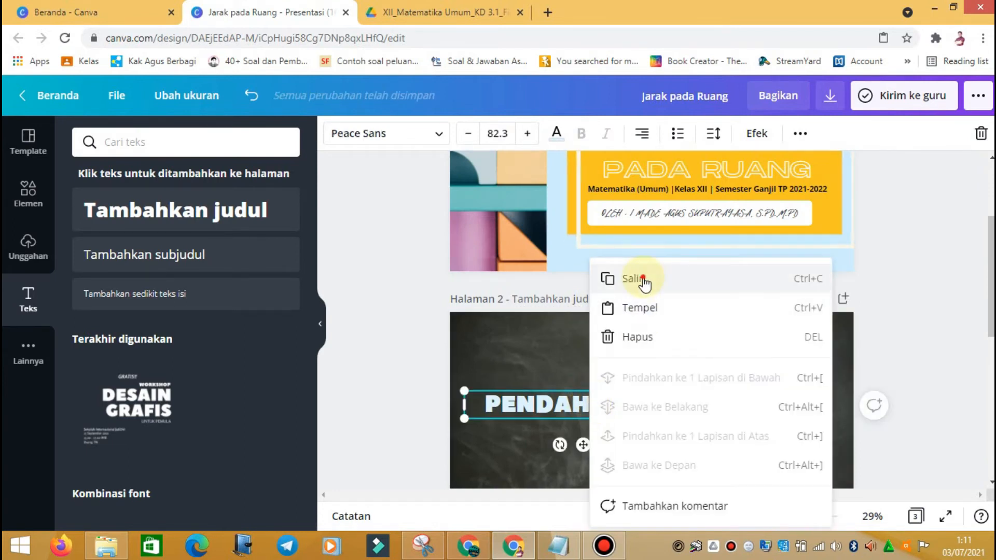
pyautogui.click(635, 280)
pyautogui.scroll(-5, 581, 379)
pyautogui.rightClick(524, 293)
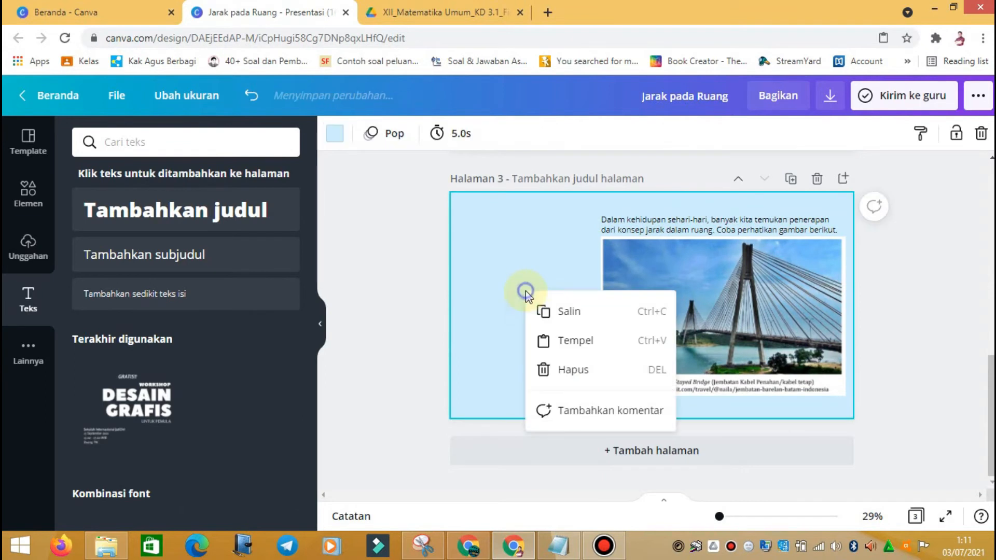
pyautogui.click(572, 353)
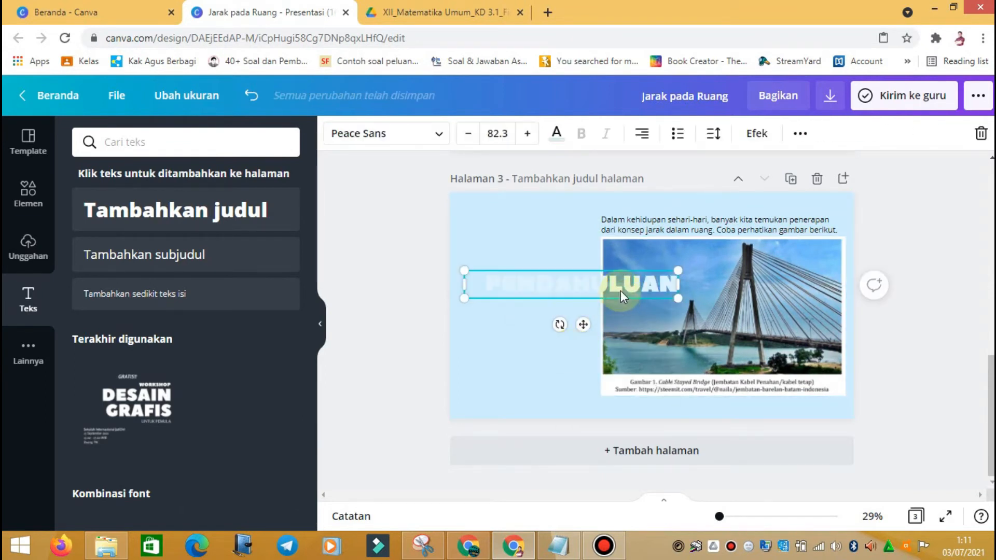
pyautogui.moveTo(621, 287); pyautogui.dragTo(597, 218)
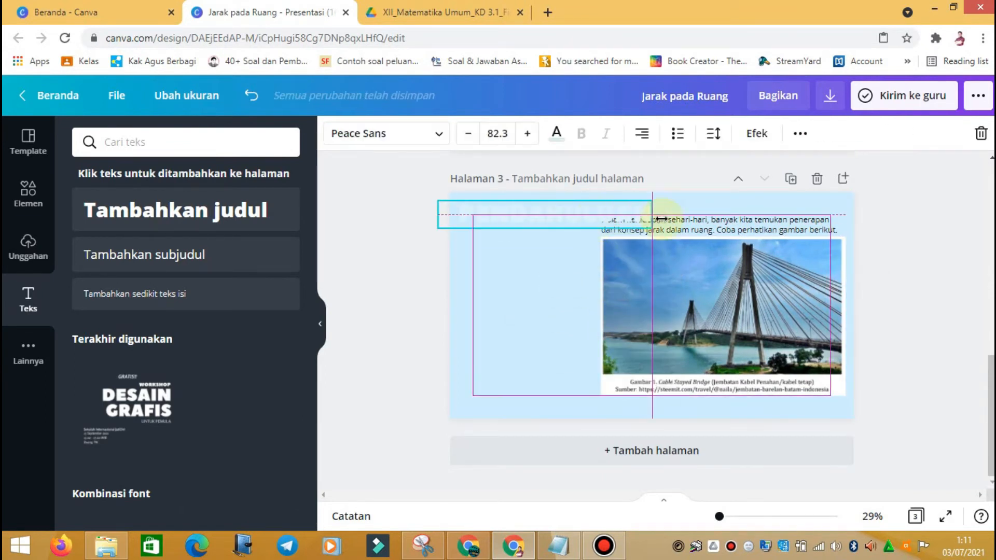
# Step: Move the intro paragraph left beside the photo and narrow it so it rewraps
pyautogui.click(709, 218)
pyautogui.moveTo(709, 218); pyautogui.dragTo(567, 240)
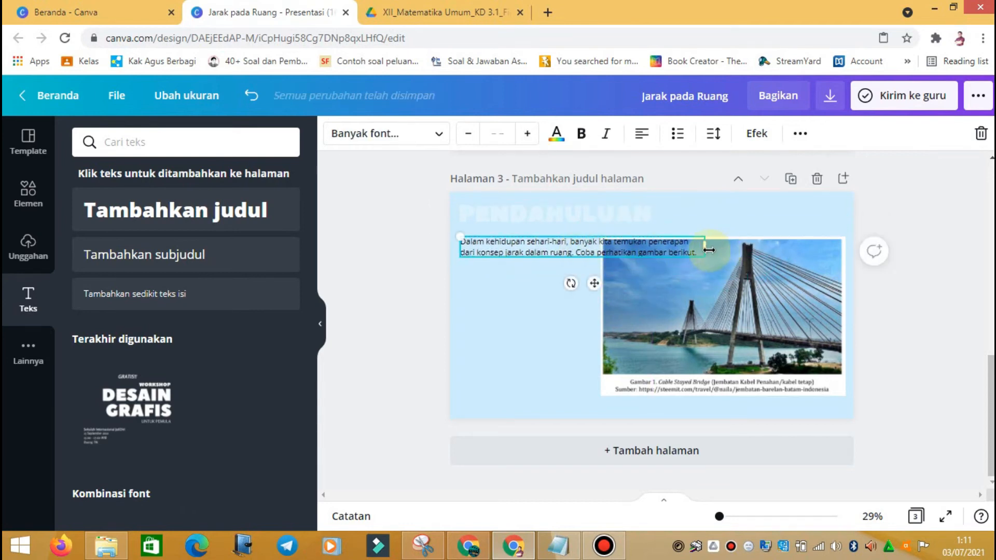
pyautogui.moveTo(707, 251); pyautogui.dragTo(597, 262)
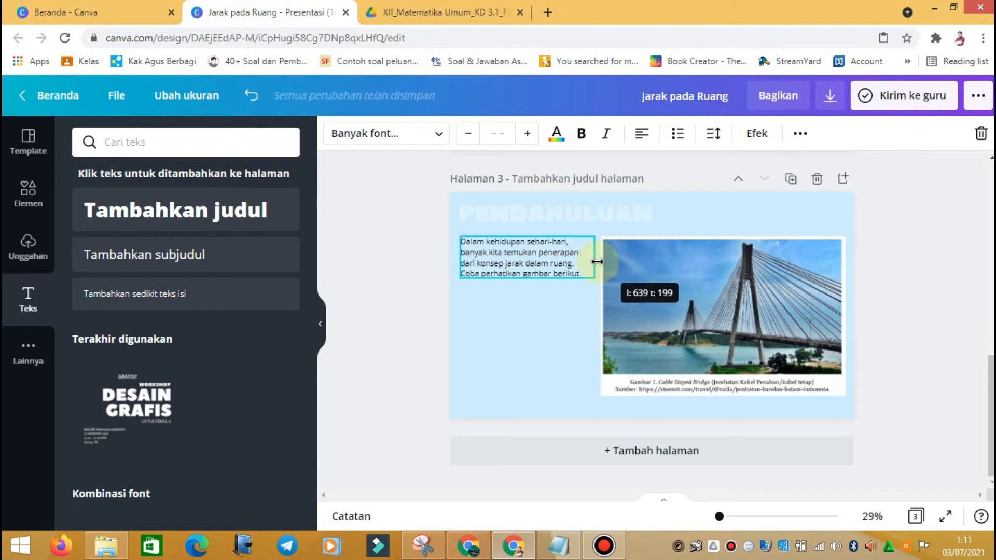
# Step: Left-align the PENDAHULUAN heading, colour it dark blue, and shift the paragraph beside the photo
pyautogui.click(584, 217)
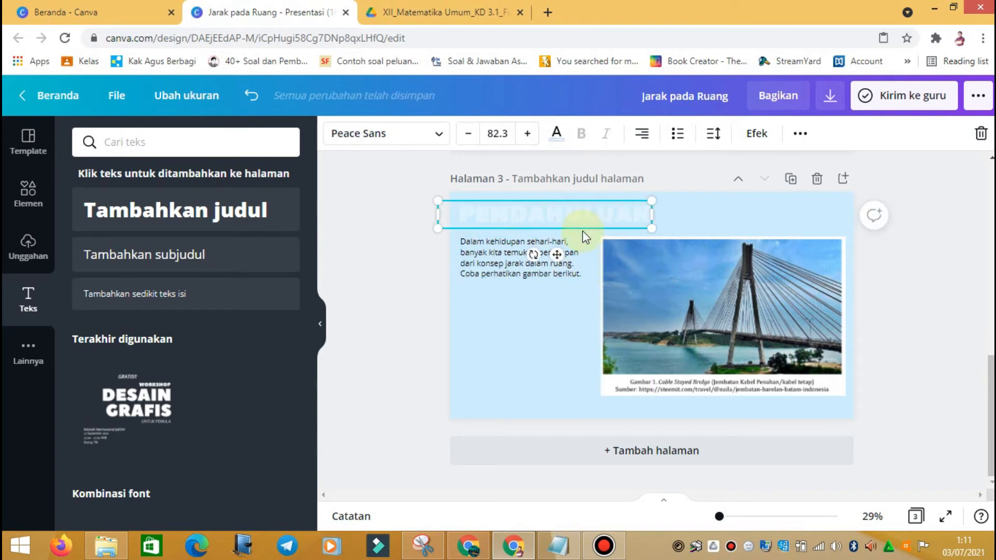
pyautogui.moveTo(584, 219); pyautogui.dragTo(596, 216)
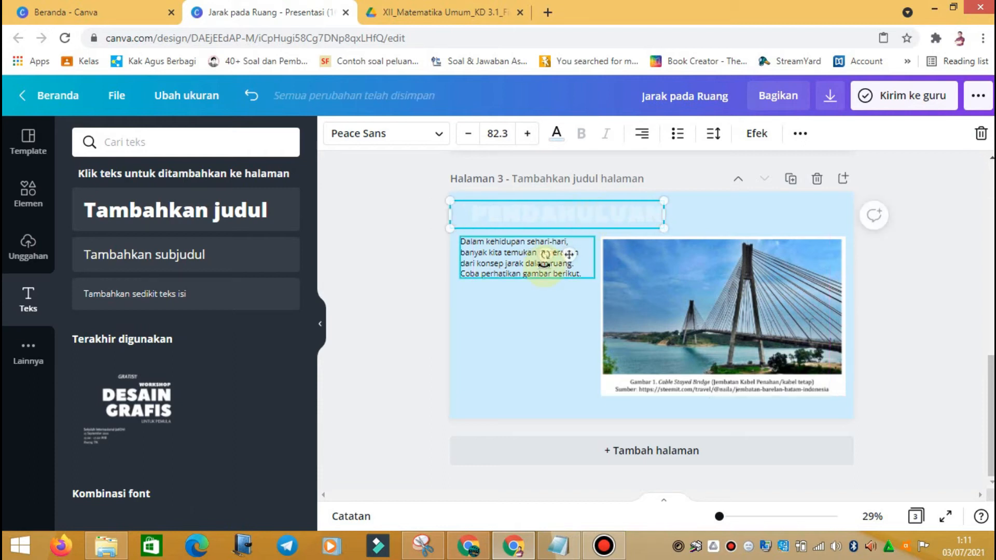
pyautogui.doubleClick(548, 213)
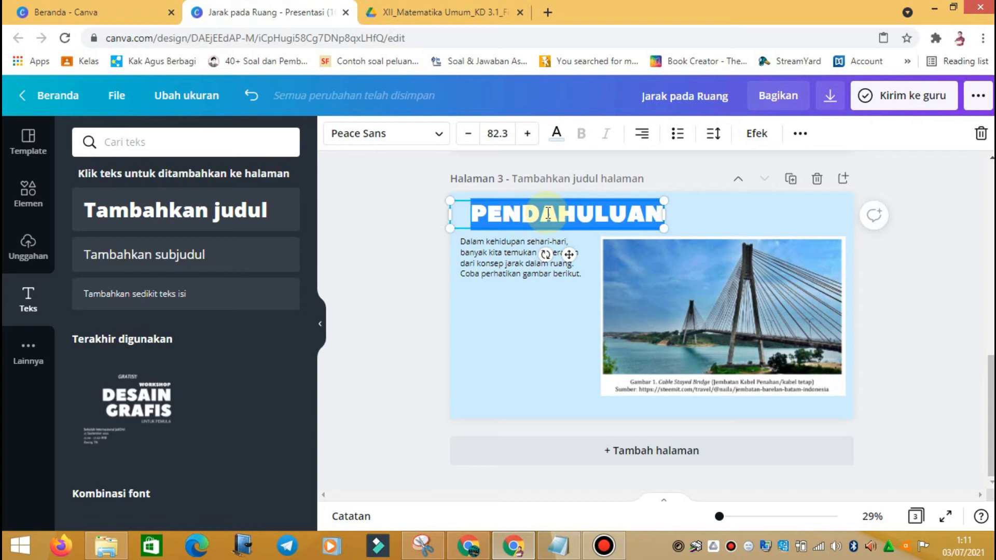
pyautogui.click(643, 136)
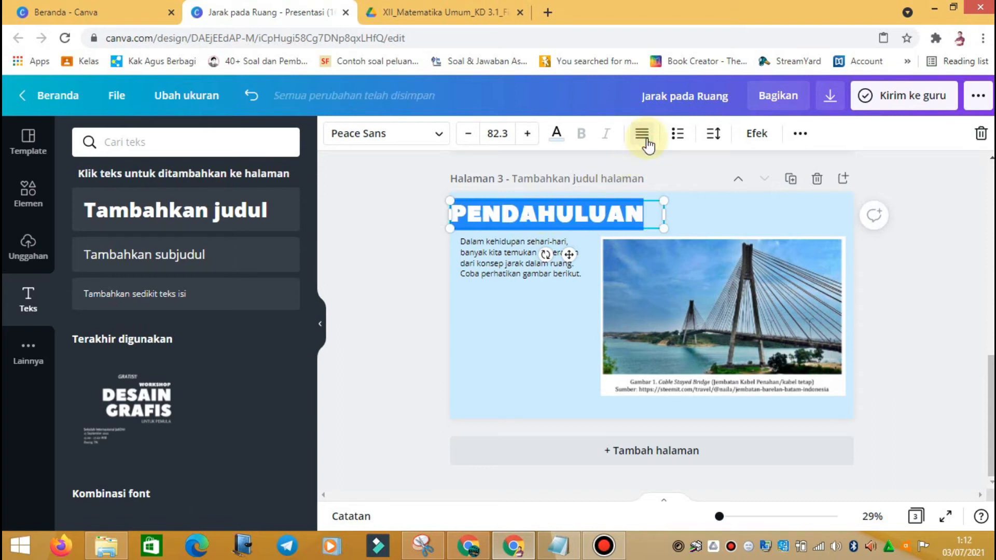
pyautogui.click(555, 135)
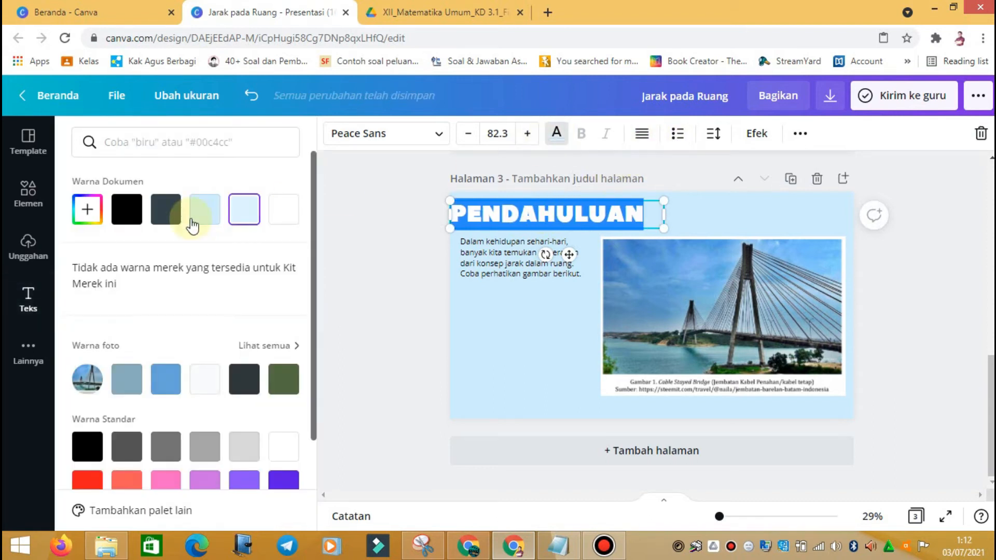
pyautogui.scroll(-2, 207, 371)
pyautogui.scroll(-1, 208, 371)
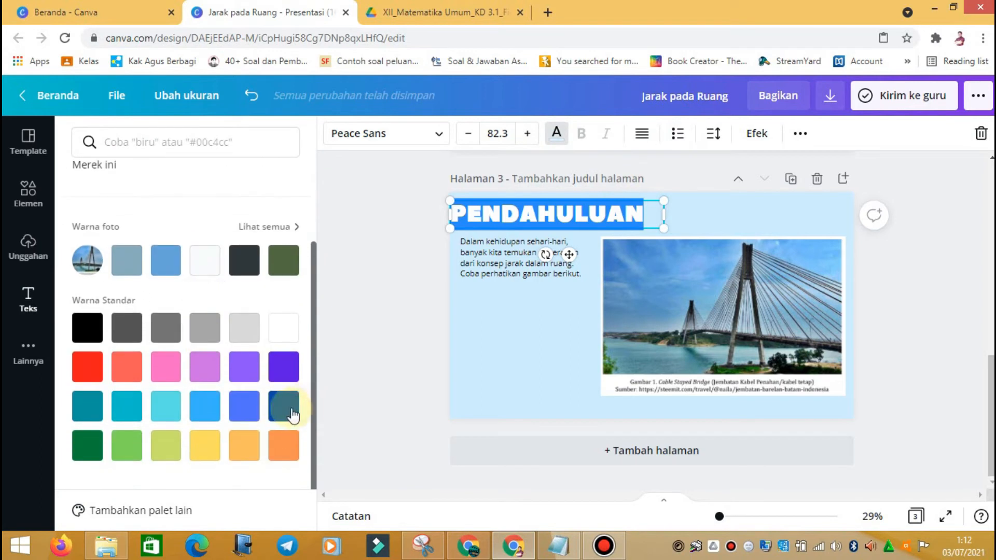
pyautogui.click(291, 413)
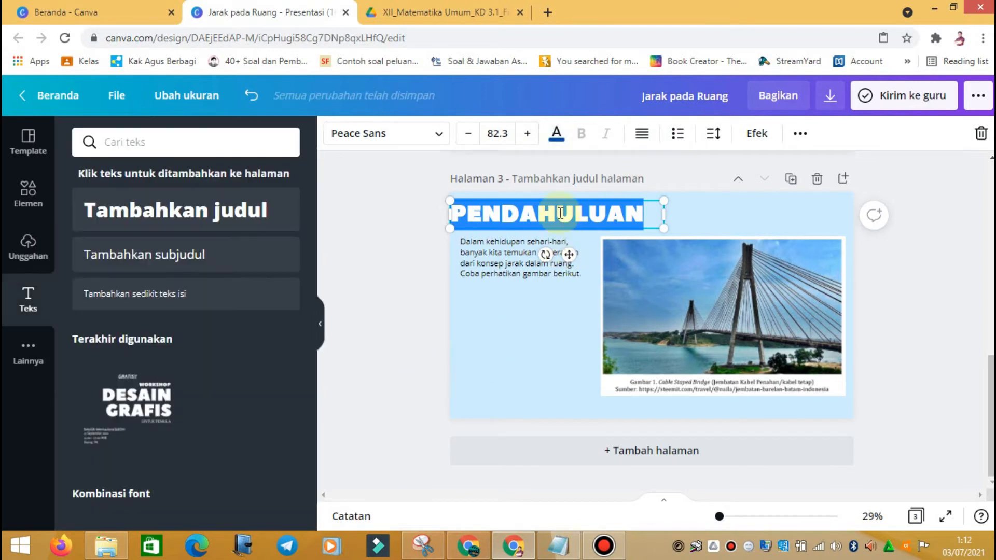
pyautogui.moveTo(489, 255); pyautogui.dragTo(509, 257)
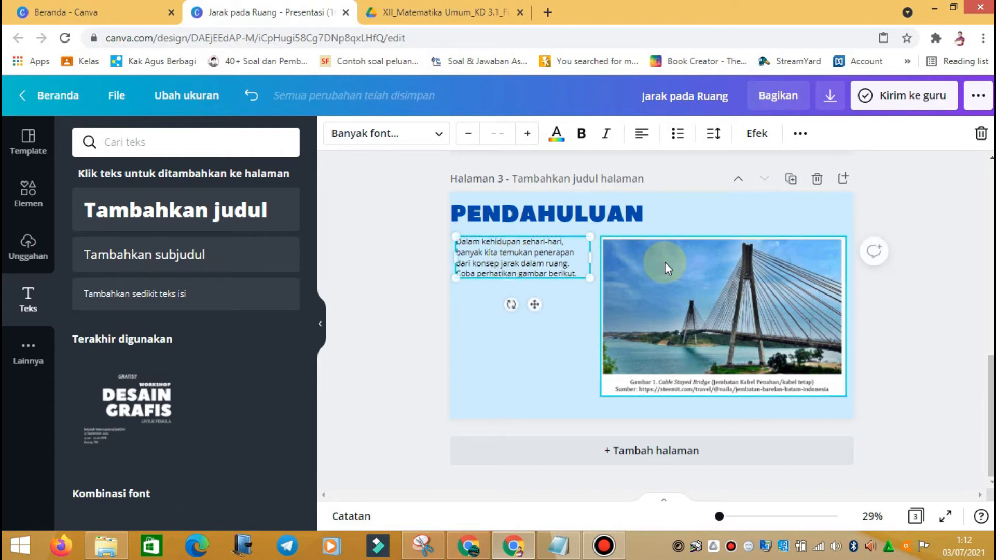
# Step: Justify the intro paragraph text after trying centre and right alignment
pyautogui.tripleClick(540, 268)
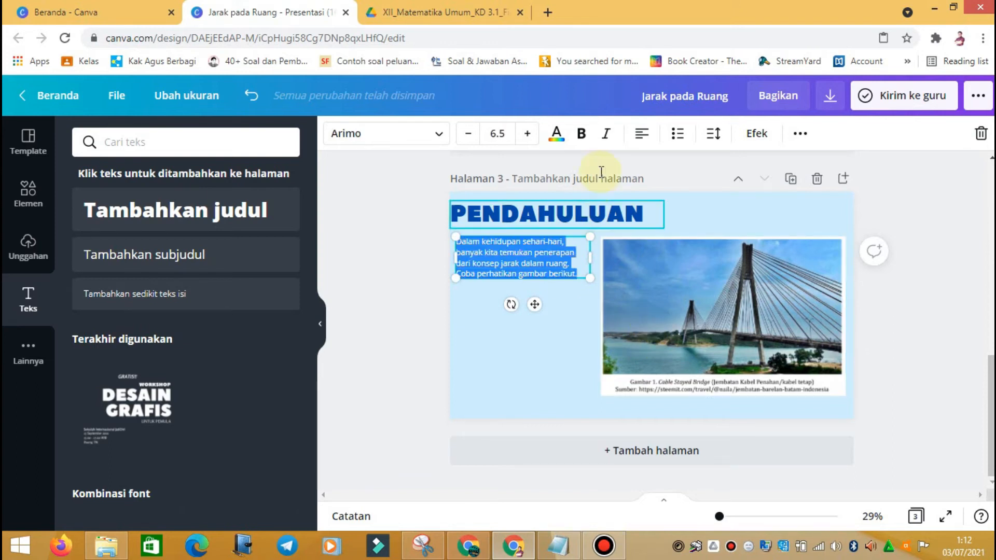
pyautogui.click(642, 133)
pyautogui.click(654, 136)
pyautogui.click(648, 136)
pyautogui.click(549, 356)
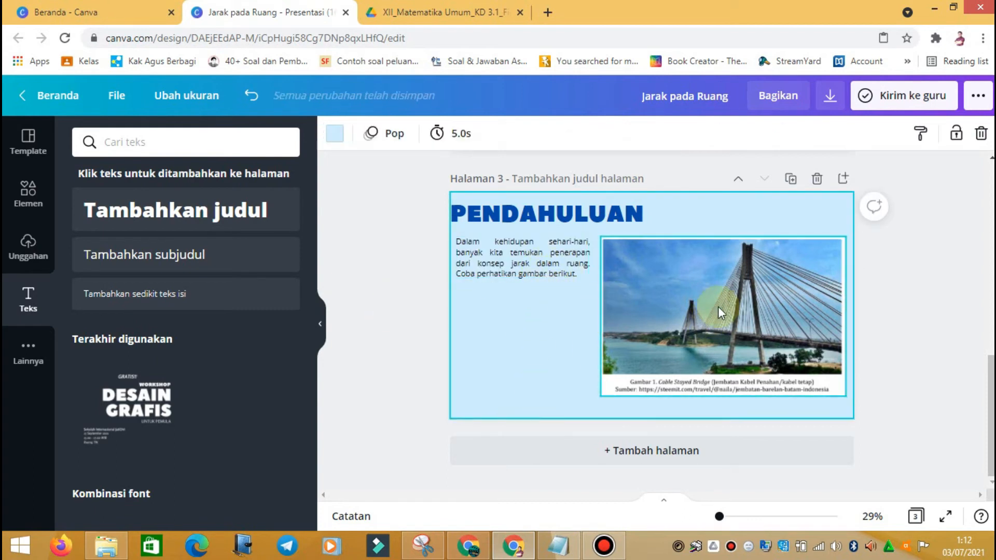
# Step: Shrink the bridge photo, place it below the paragraph on the left, and widen the paragraph
pyautogui.click(764, 353)
pyautogui.moveTo(845, 233); pyautogui.dragTo(782, 278)
pyautogui.moveTo(717, 340); pyautogui.dragTo(580, 349)
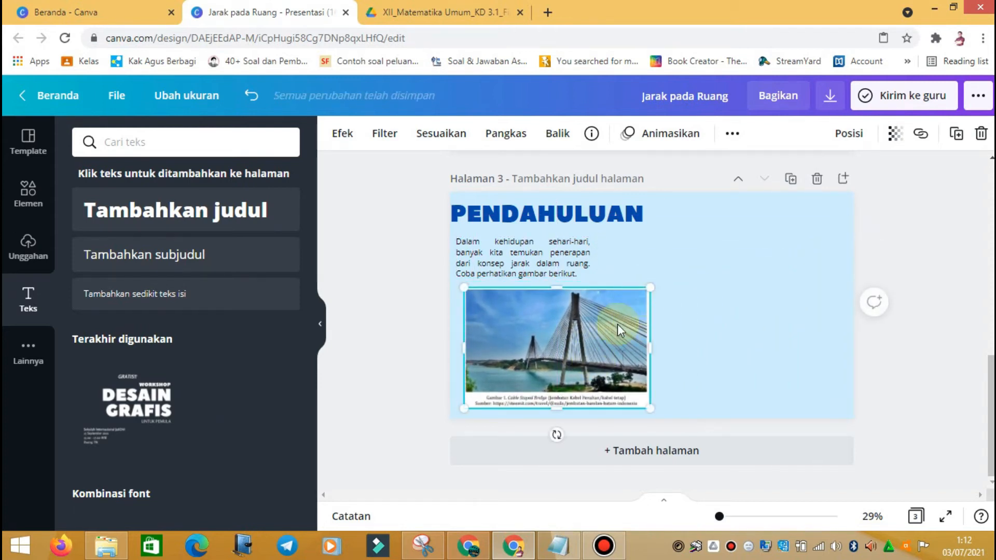
pyautogui.moveTo(595, 347); pyautogui.dragTo(587, 347)
pyautogui.click(574, 256)
pyautogui.moveTo(593, 263); pyautogui.dragTo(643, 263)
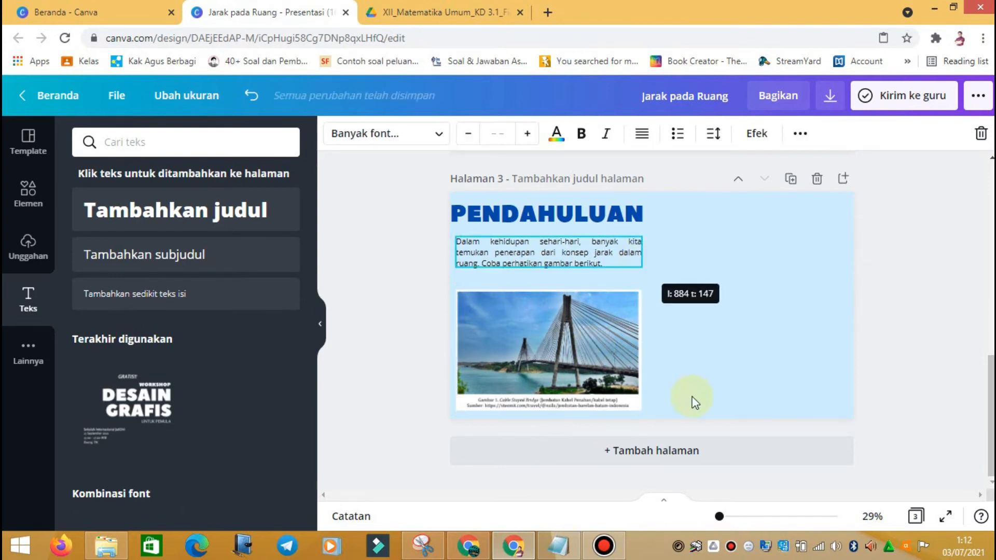
pyautogui.moveTo(609, 345); pyautogui.dragTo(608, 337)
pyautogui.click(714, 326)
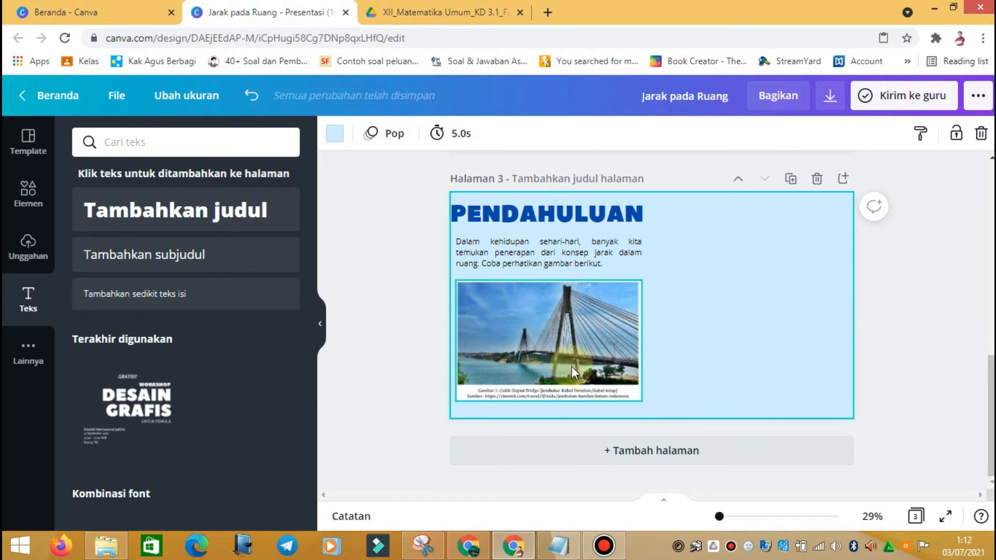
pyautogui.click(461, 11)
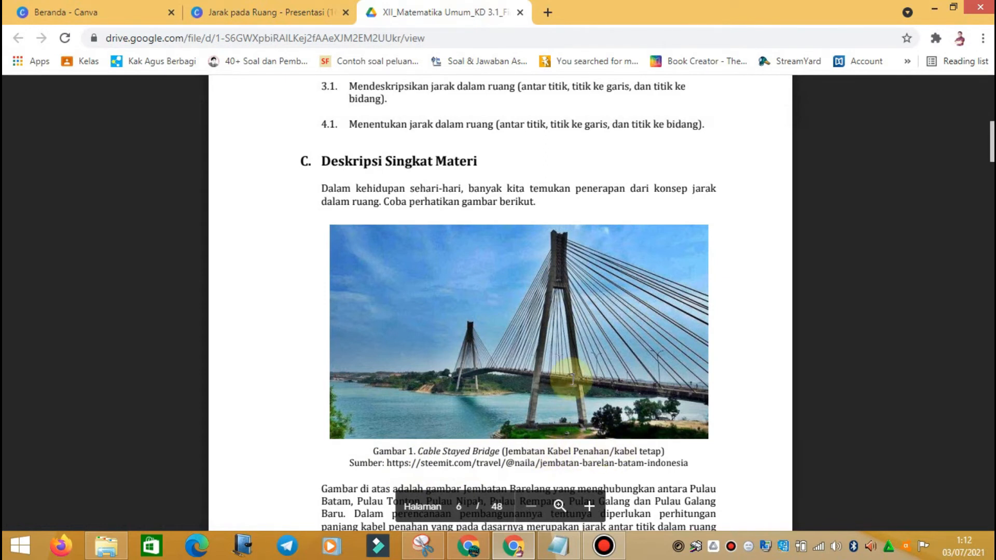
# Step: Scroll the PDF to the Gambar 1 caption, then return to the Canva design
pyautogui.scroll(-2, 571, 378)
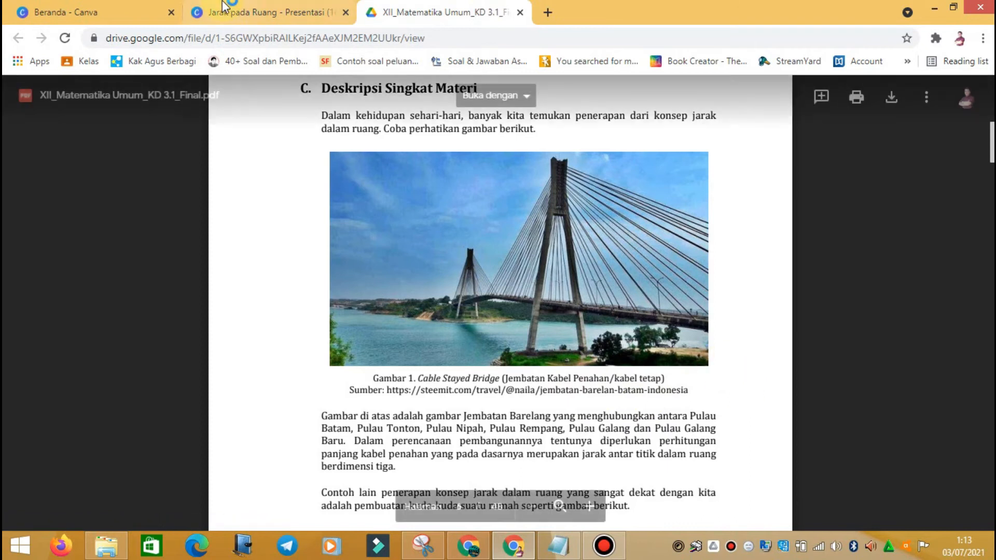
pyautogui.click(289, 7)
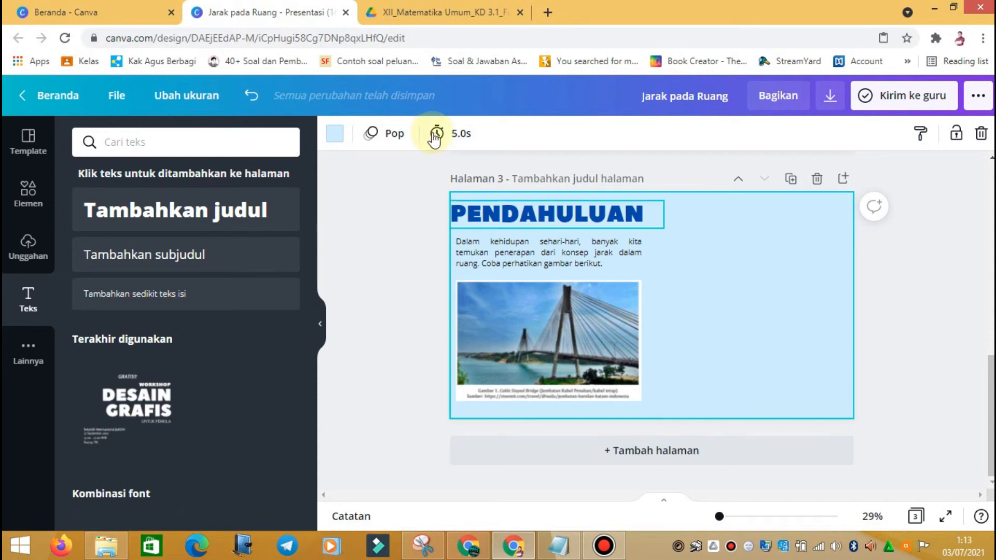
# Step: Shift the PENDAHULUAN title slightly right and connect the YouTube app from Lainnya
pyautogui.moveTo(533, 215); pyautogui.dragTo(542, 217)
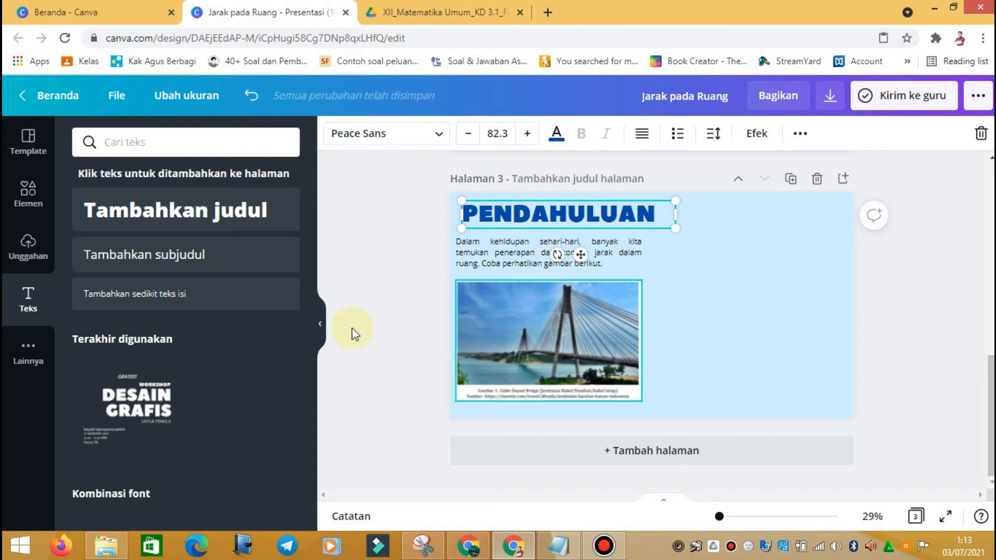
pyautogui.click(28, 350)
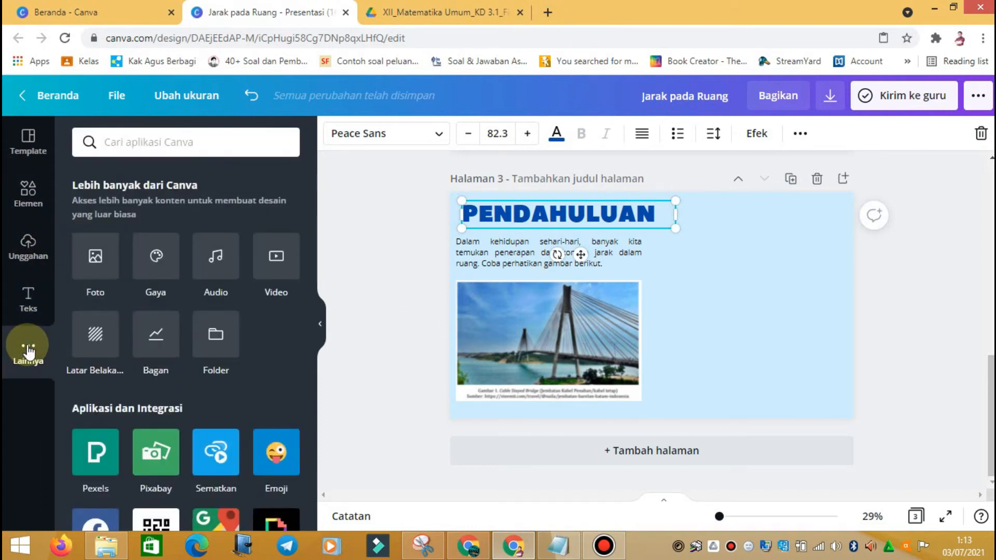
pyautogui.scroll(-6, 206, 337)
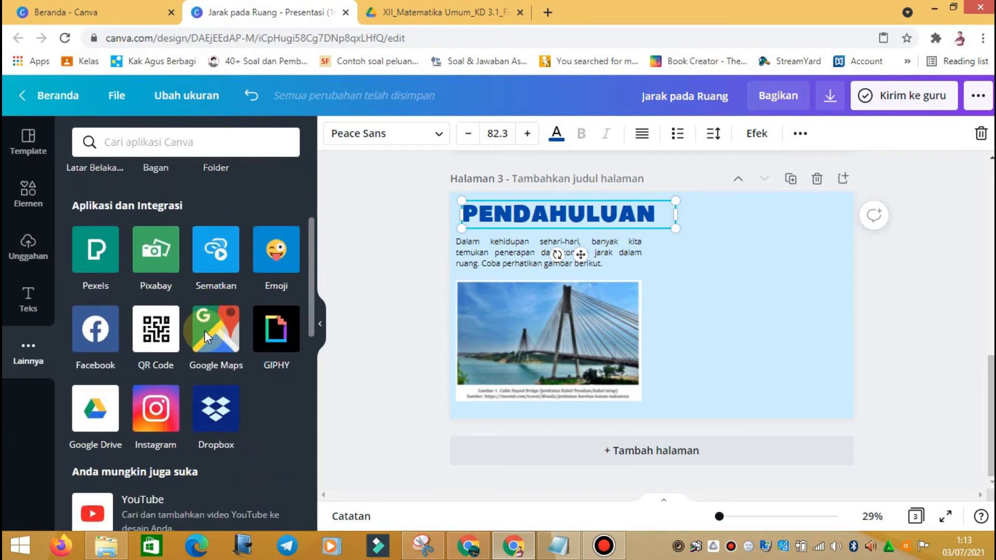
pyautogui.scroll(-2, 206, 337)
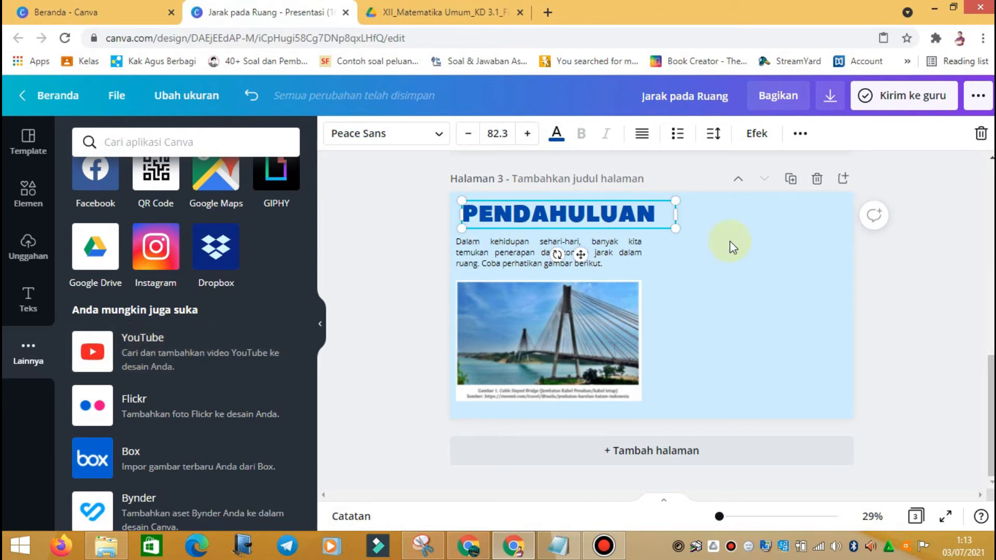
pyautogui.click(186, 349)
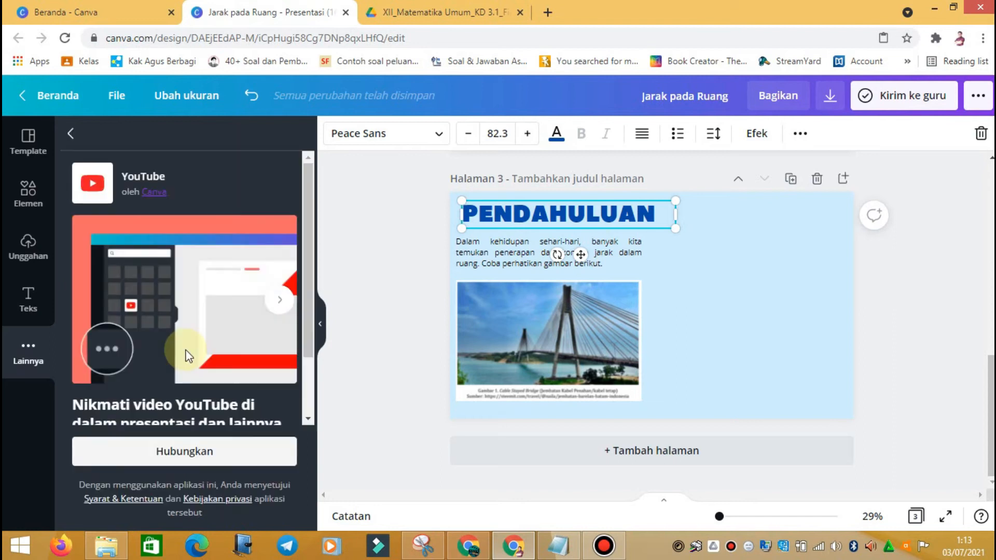
pyautogui.click(178, 462)
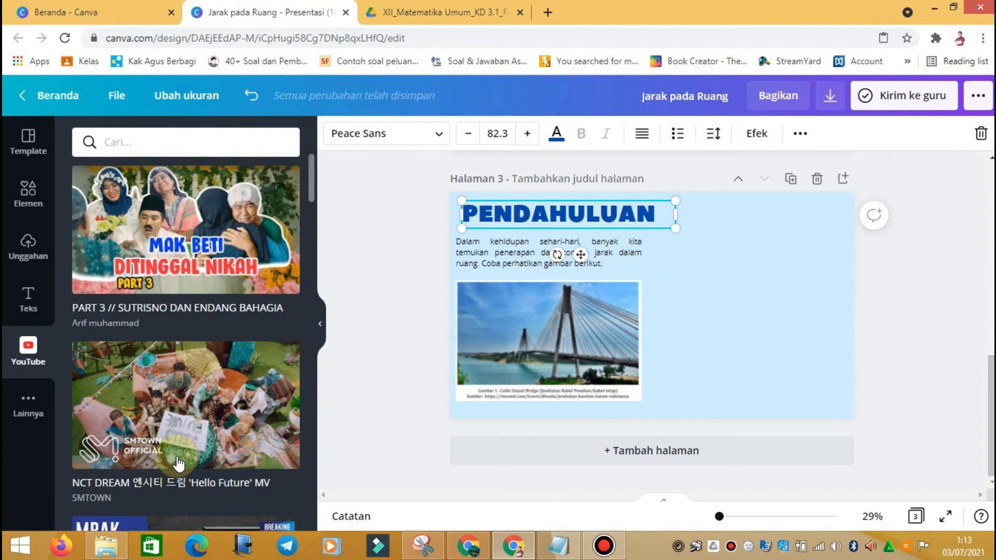
# Step: Search YouTube for 'JEMBATAN BALERAN' videos
pyautogui.scroll(-5, 192, 257)
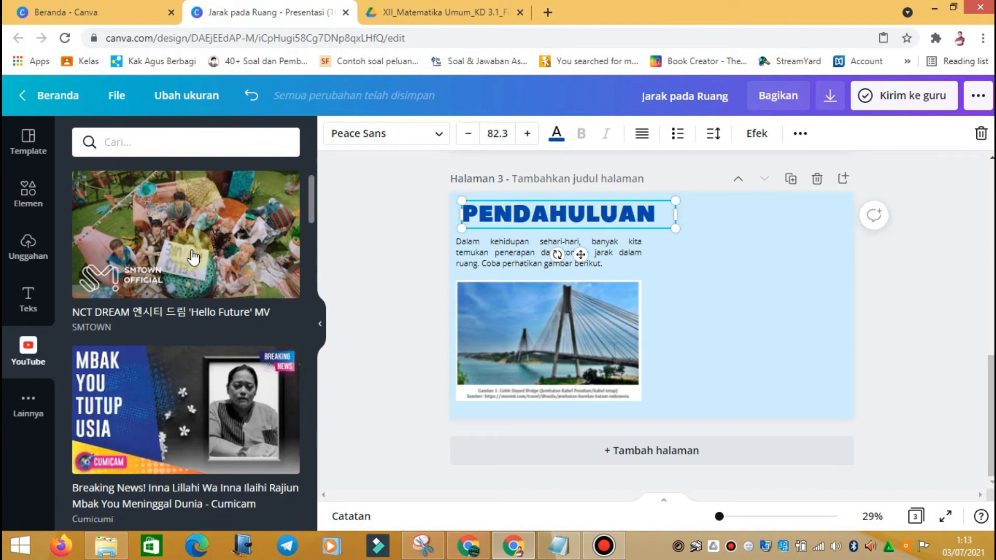
pyautogui.scroll(5, 192, 256)
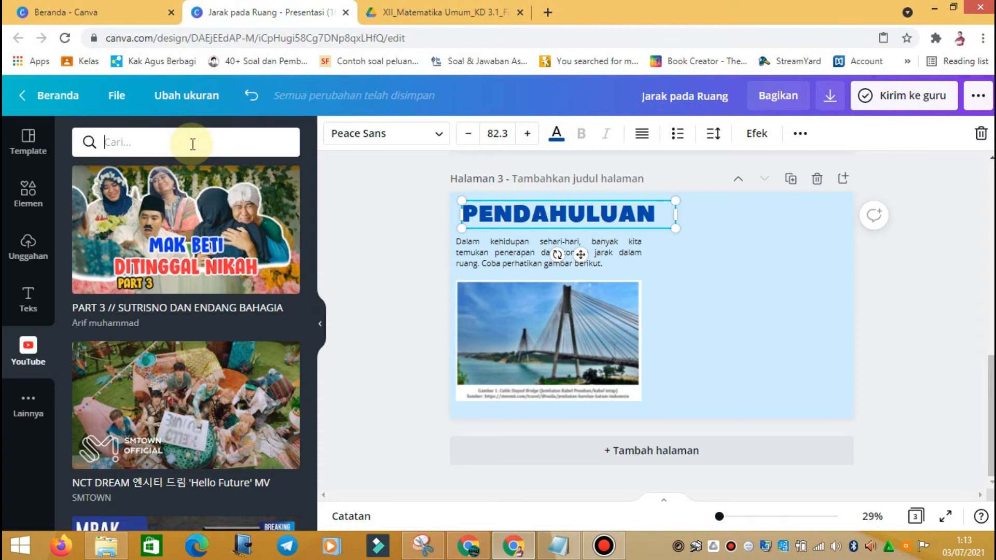
pyautogui.write('JEMBATAN BALERAN')
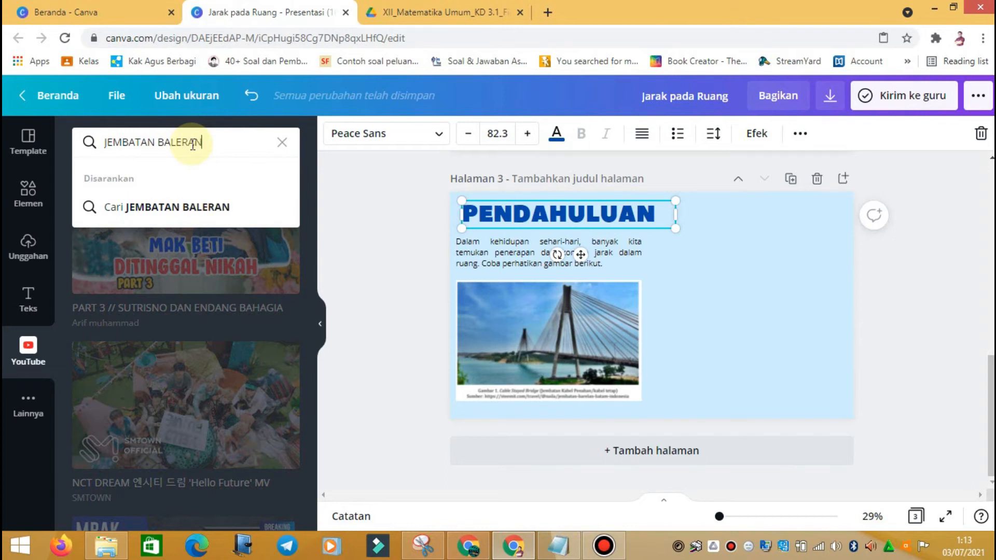
pyautogui.press('Return')
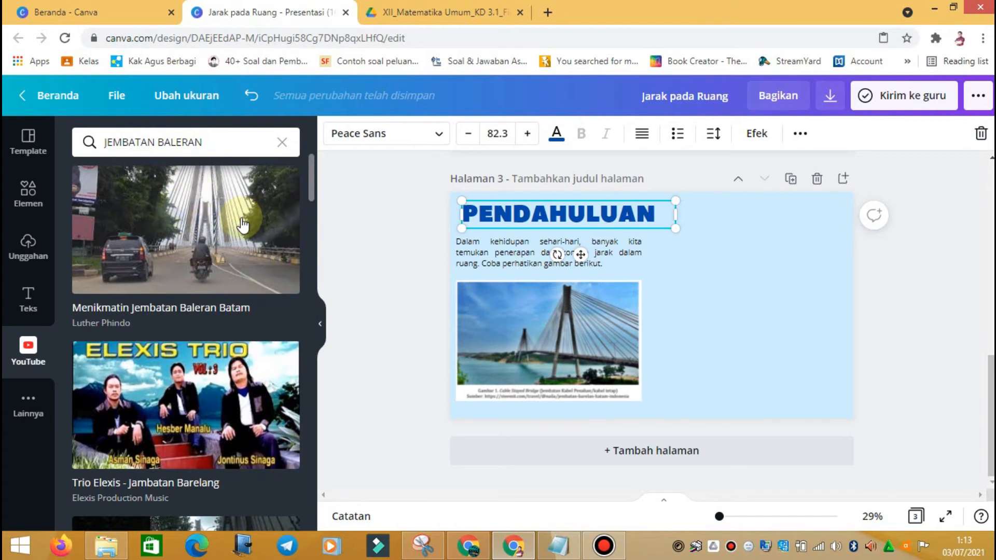
# Step: Insert the Menikmatin Jembatan Baleran Batam video and place it, enlarged, right of the bridge photo
pyautogui.click(197, 239)
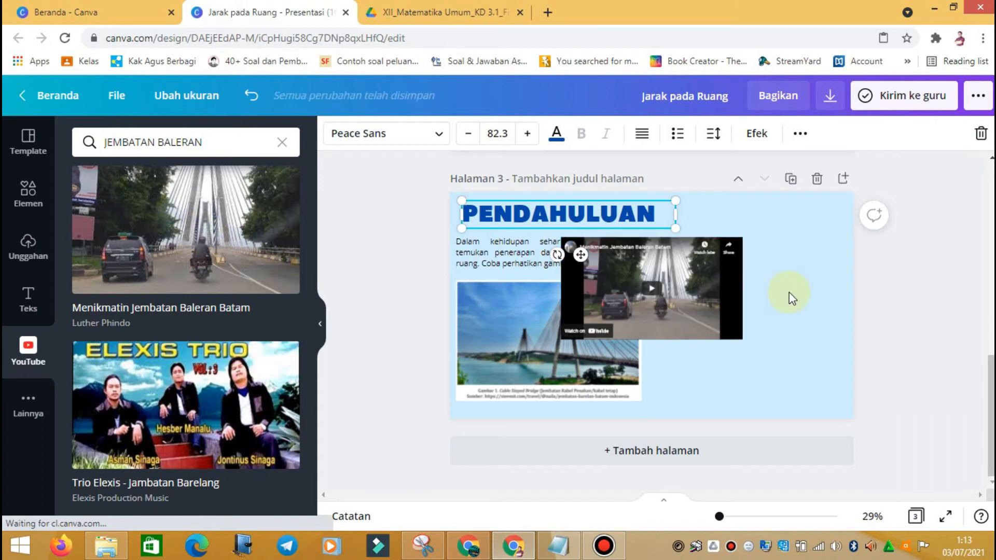
pyautogui.click(650, 278)
pyautogui.moveTo(650, 278); pyautogui.dragTo(699, 343)
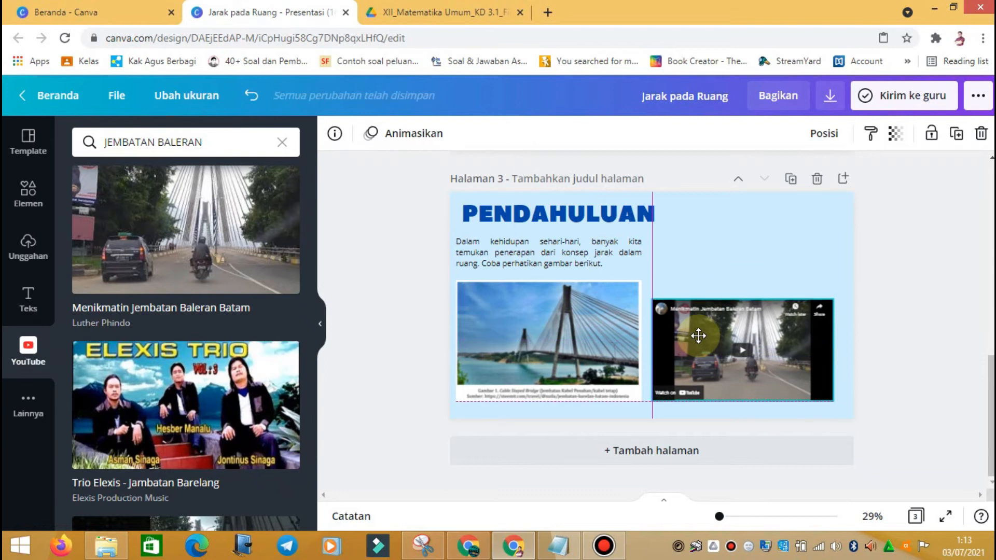
pyautogui.moveTo(832, 296); pyautogui.dragTo(848, 291)
pyautogui.moveTo(724, 343); pyautogui.dragTo(726, 340)
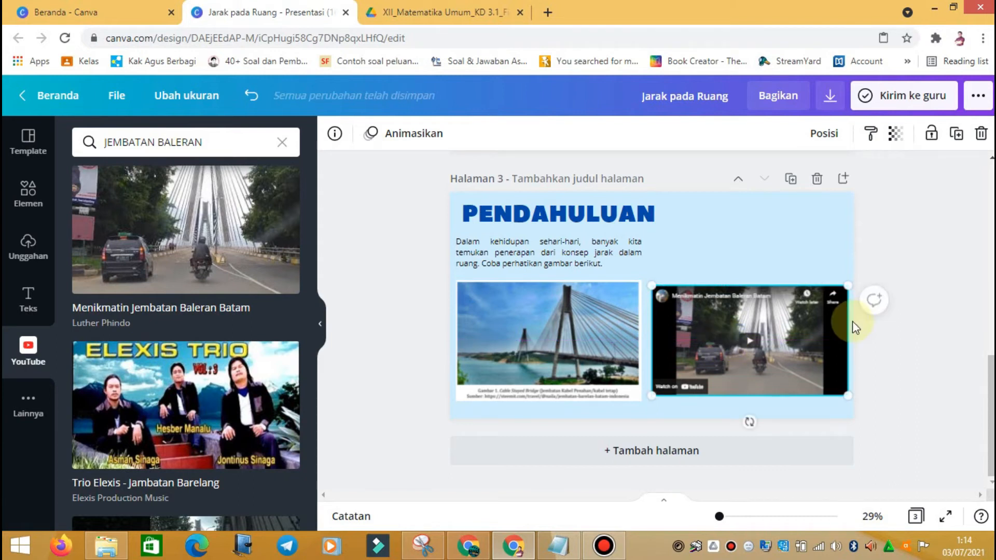
# Step: Resize the bridge photo to match the video and nudge the paragraph slightly right
pyautogui.click(618, 353)
pyautogui.moveTo(456, 400); pyautogui.dragTo(466, 393)
pyautogui.moveTo(636, 283); pyautogui.dragTo(627, 290)
pyautogui.moveTo(548, 253); pyautogui.dragTo(556, 250)
pyautogui.click(719, 253)
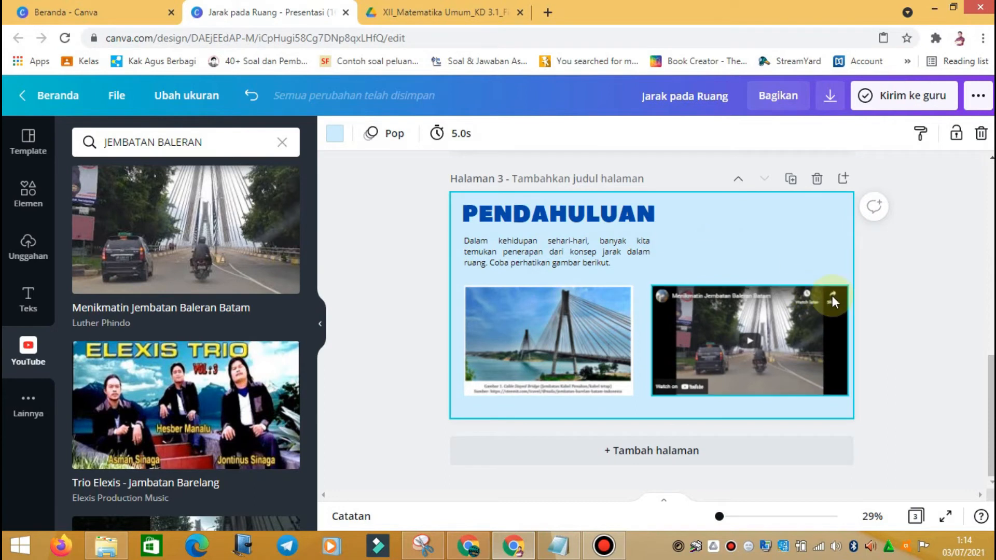
pyautogui.scroll(3, 831, 295)
pyautogui.scroll(-3, 830, 295)
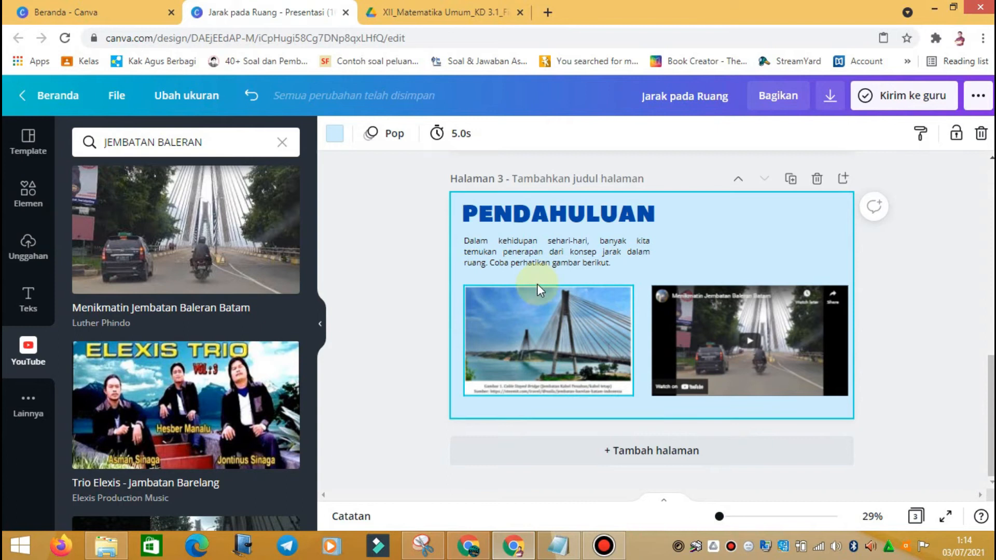
# Step: Insert the teacher-at-green-chalkboard photo from the GURU Elemen results onto page 3
pyautogui.click(30, 192)
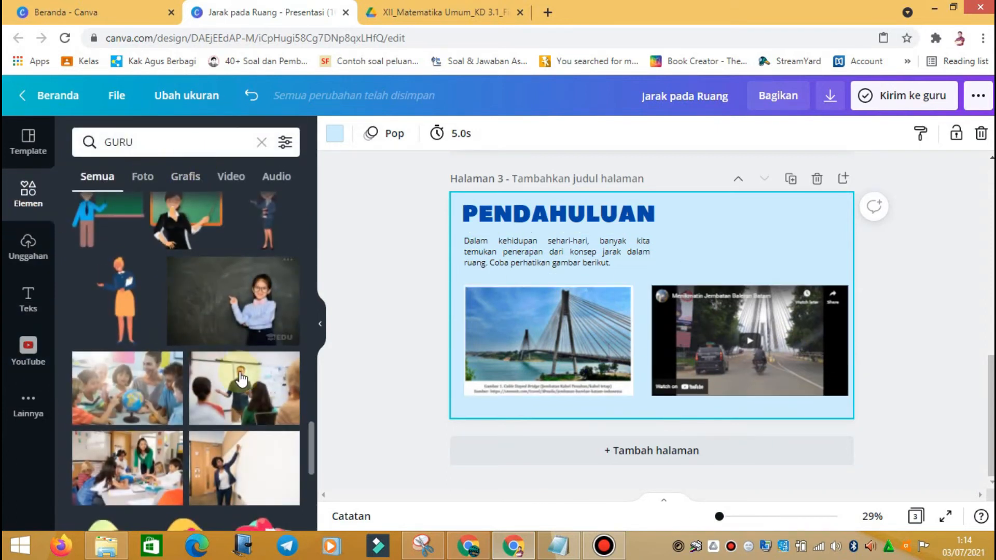
pyautogui.scroll(1, 238, 381)
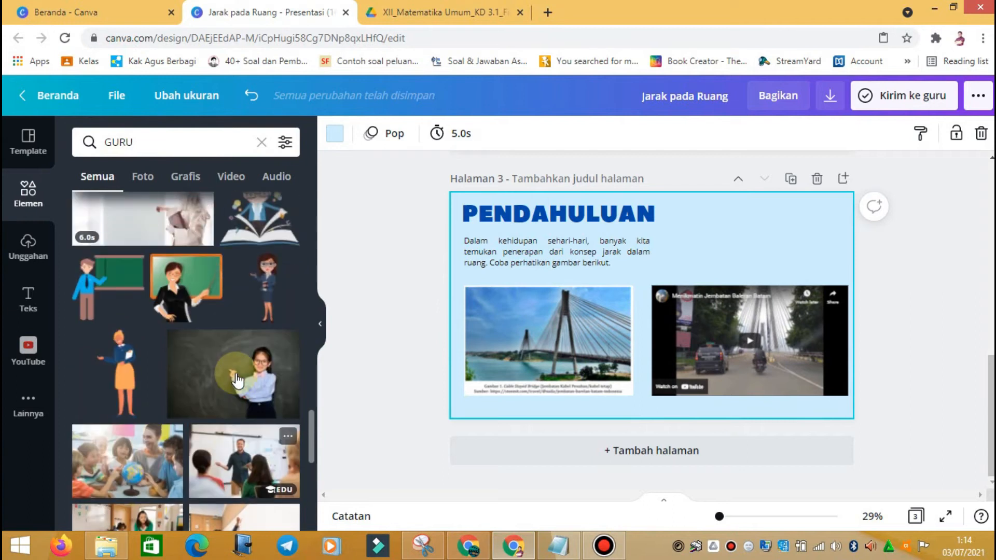
pyautogui.scroll(-1, 238, 381)
pyautogui.scroll(1, 237, 382)
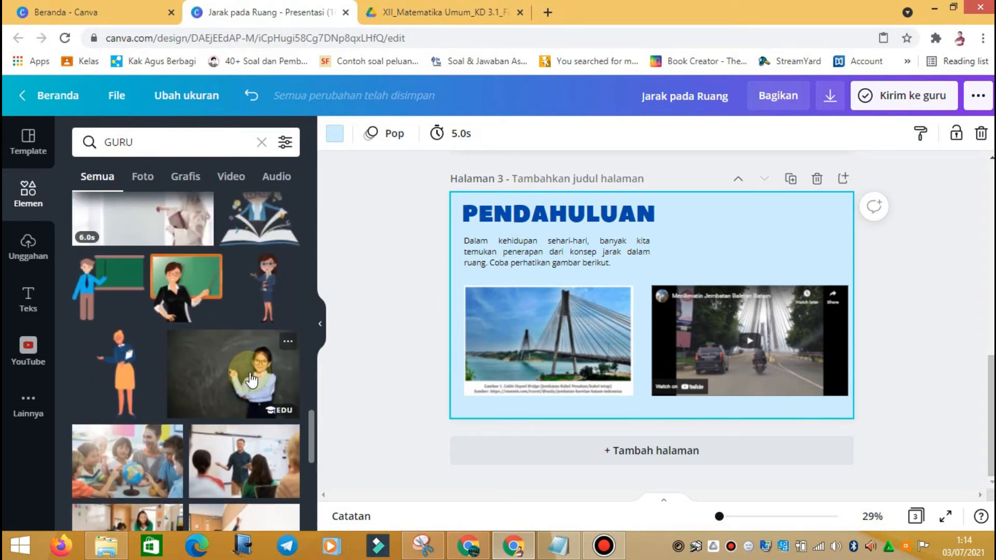
pyautogui.scroll(-2, 252, 381)
pyautogui.scroll(-2, 251, 380)
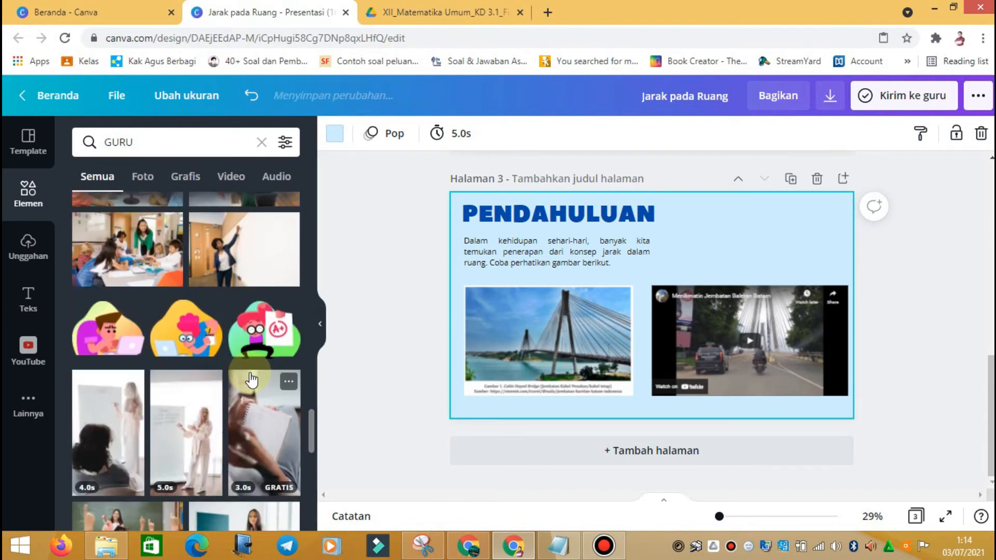
pyautogui.scroll(1, 251, 380)
pyautogui.scroll(3, 249, 380)
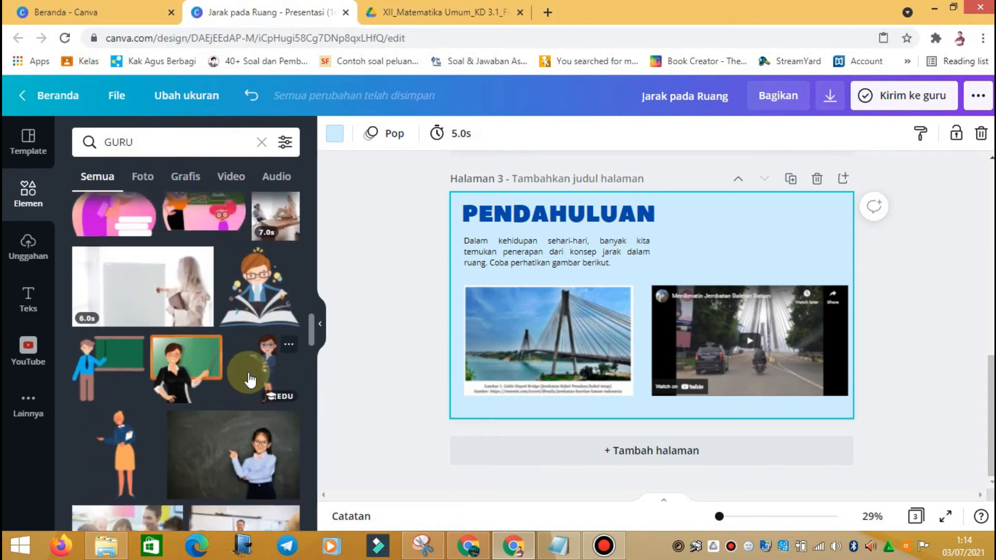
pyautogui.scroll(5, 216, 269)
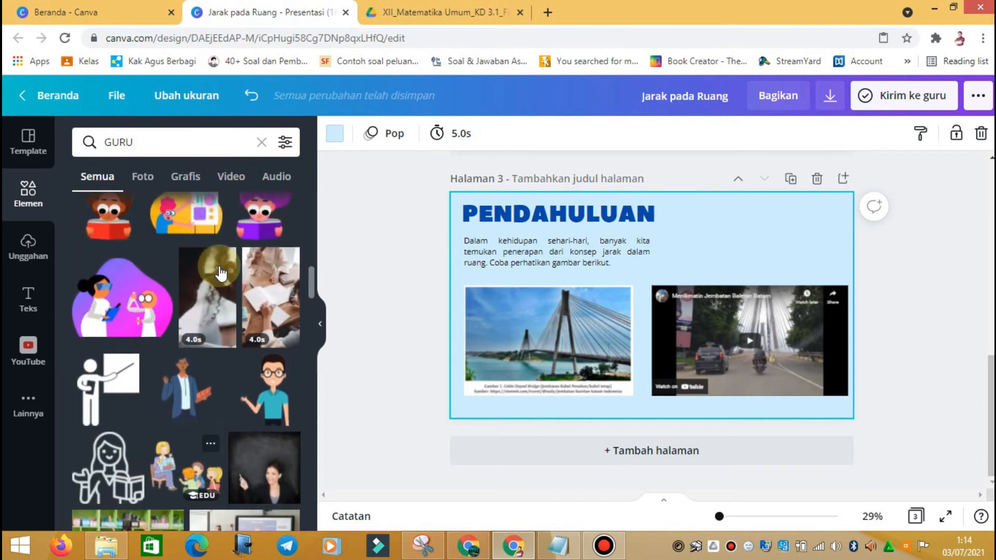
pyautogui.scroll(-3, 221, 273)
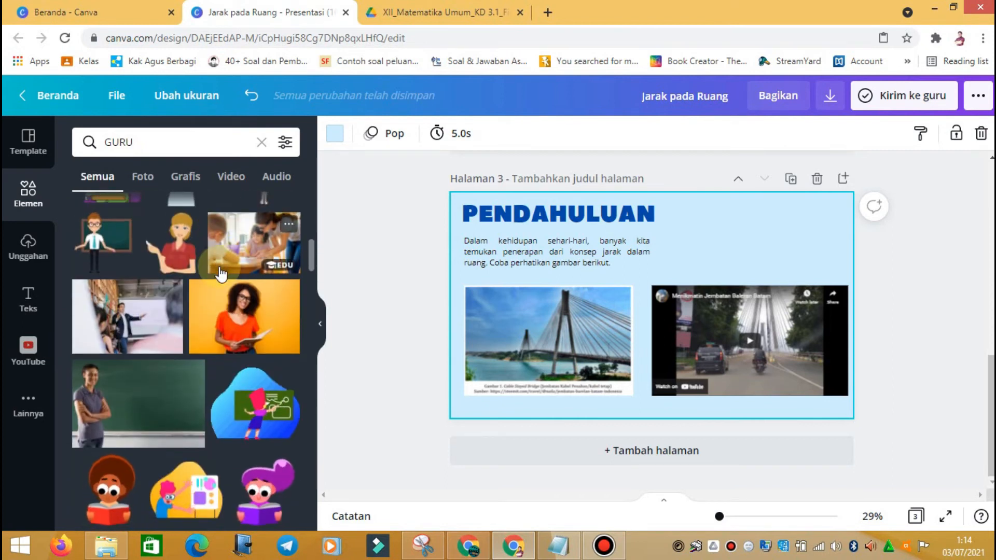
pyautogui.click(162, 392)
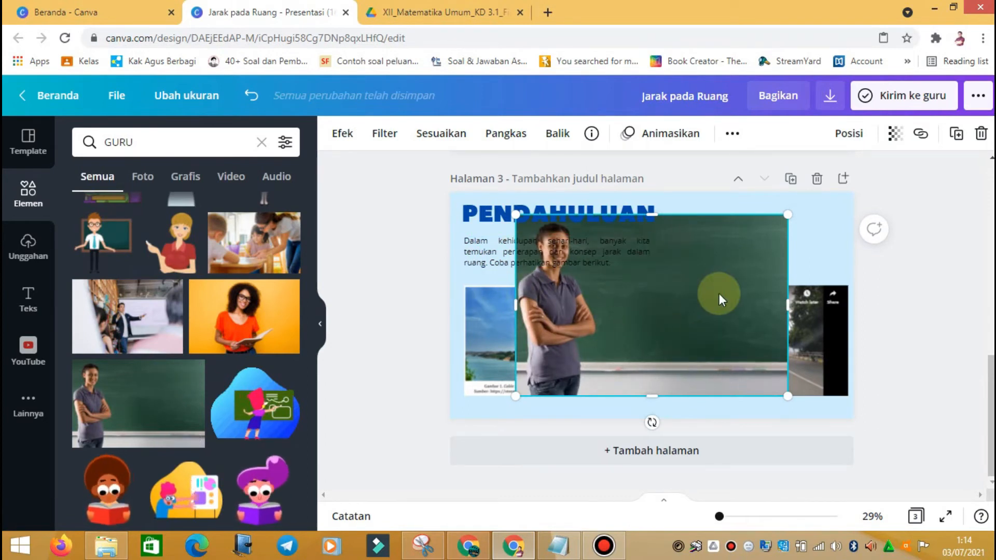
# Step: Try horizontal and vertical flips on the teacher photo, leaving it facing right
pyautogui.click(558, 134)
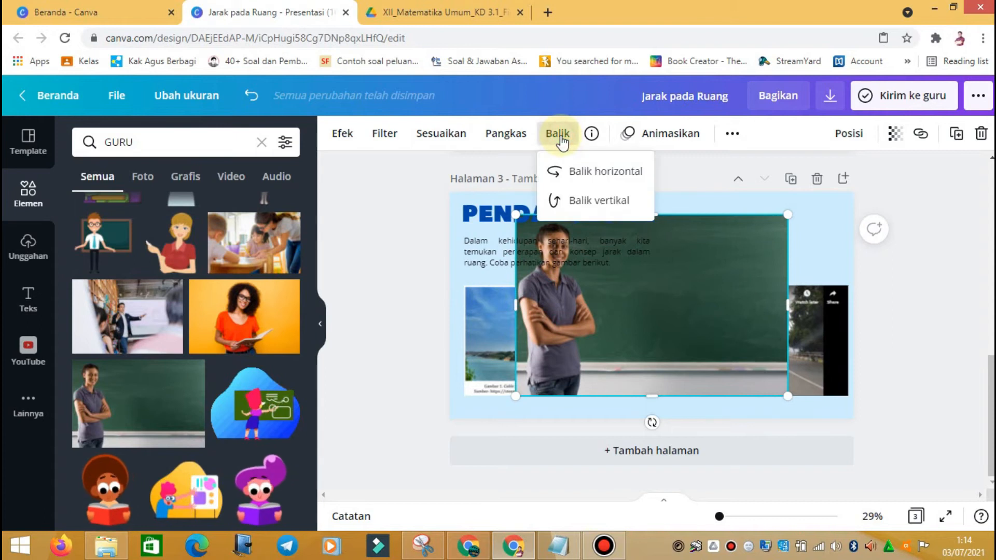
pyautogui.click(590, 183)
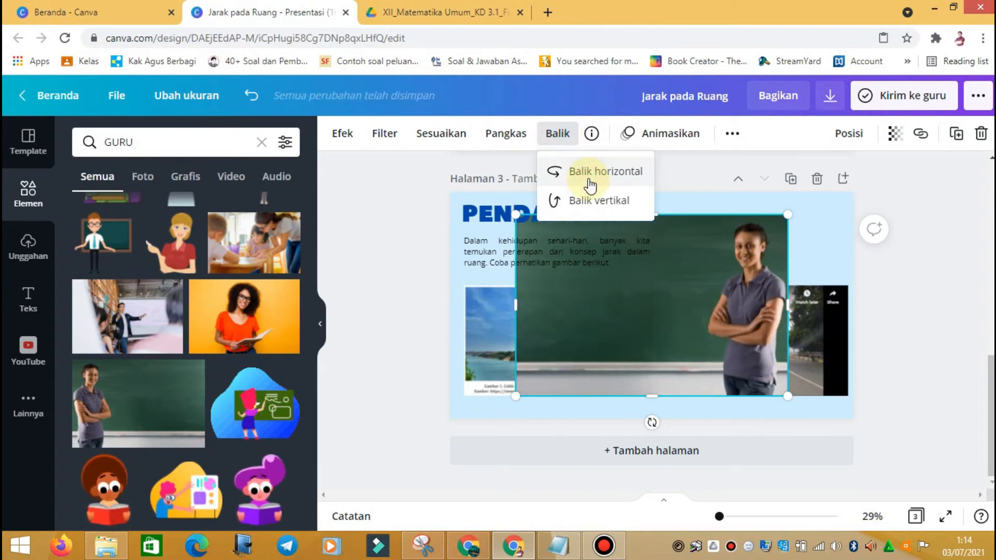
pyautogui.click(590, 182)
pyautogui.click(590, 182)
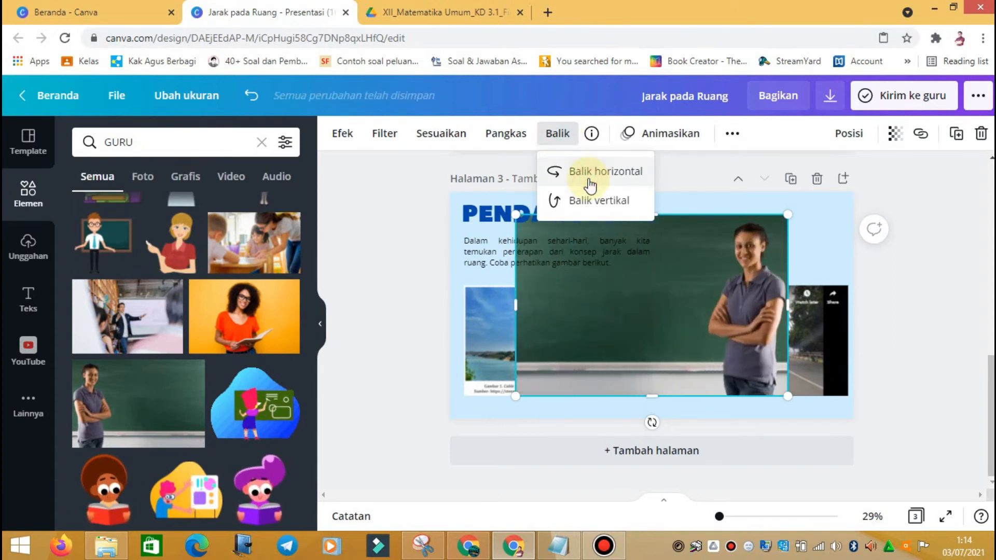
pyautogui.click(584, 202)
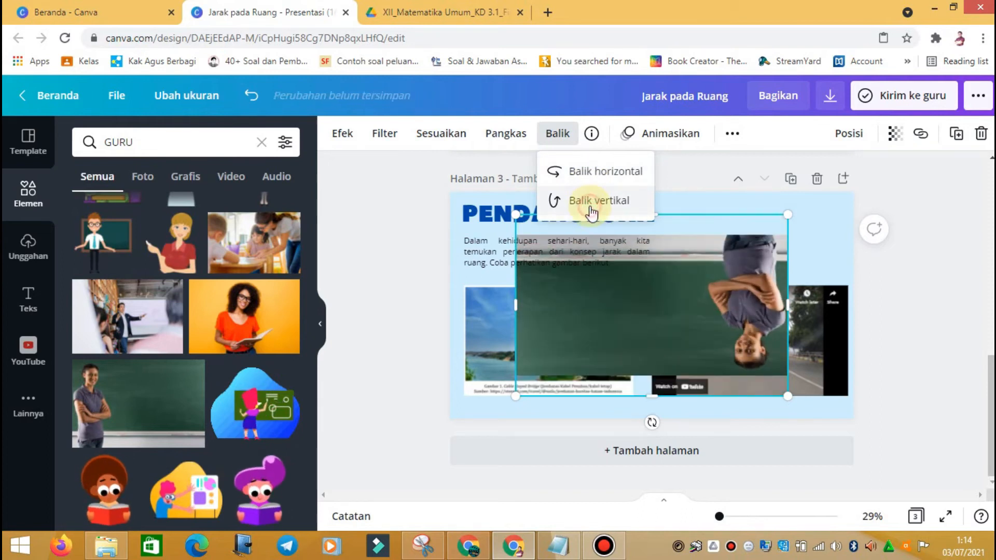
pyautogui.click(586, 205)
pyautogui.click(594, 173)
pyautogui.click(591, 172)
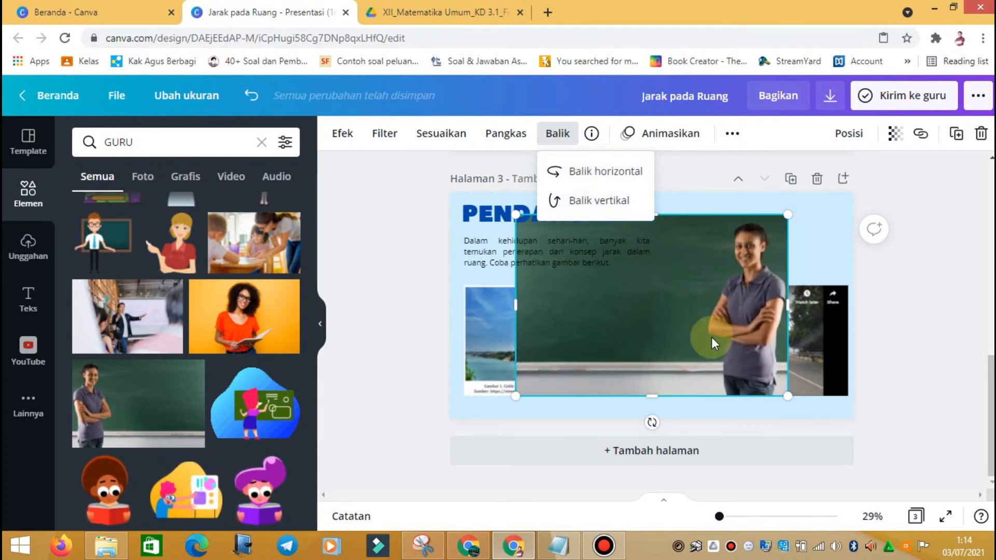
pyautogui.click(741, 336)
# Step: Stretch the teacher photo to cover page 3 and send it behind everything with Bawa ke Belakang
pyautogui.moveTo(740, 337); pyautogui.dragTo(778, 340)
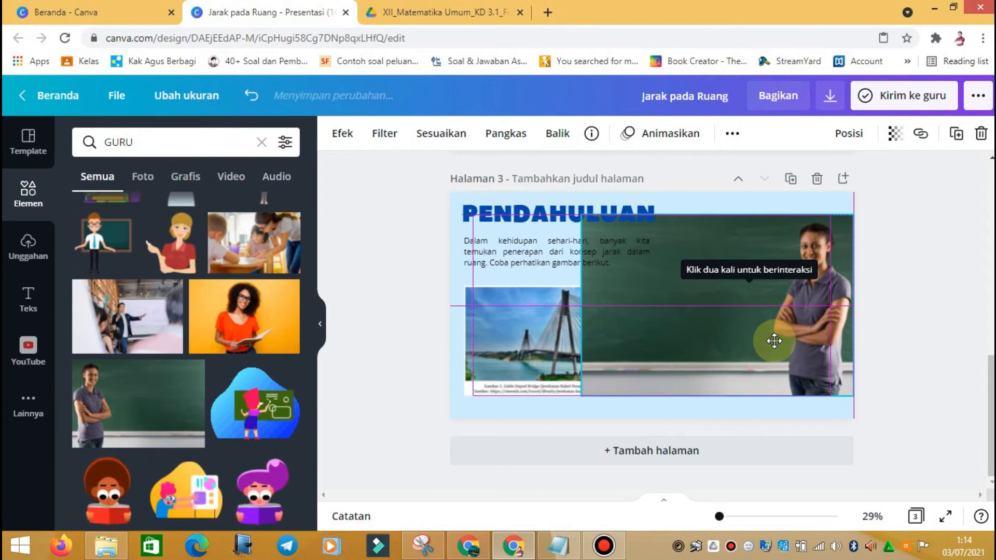
pyautogui.moveTo(583, 301); pyautogui.dragTo(467, 299)
pyautogui.moveTo(658, 214); pyautogui.dragTo(660, 196)
pyautogui.moveTo(752, 338); pyautogui.dragTo(749, 365)
pyautogui.moveTo(653, 206); pyautogui.dragTo(655, 192)
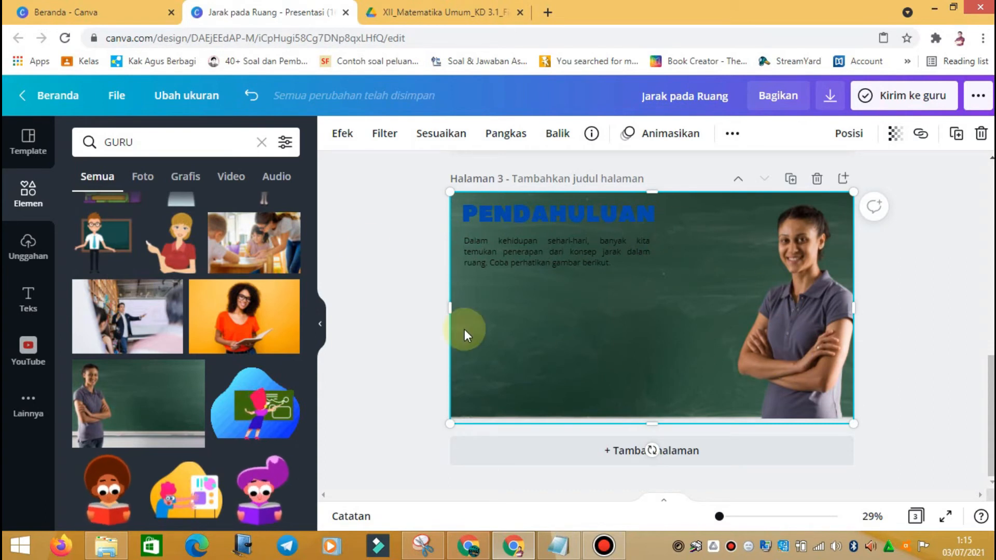
pyautogui.rightClick(789, 269)
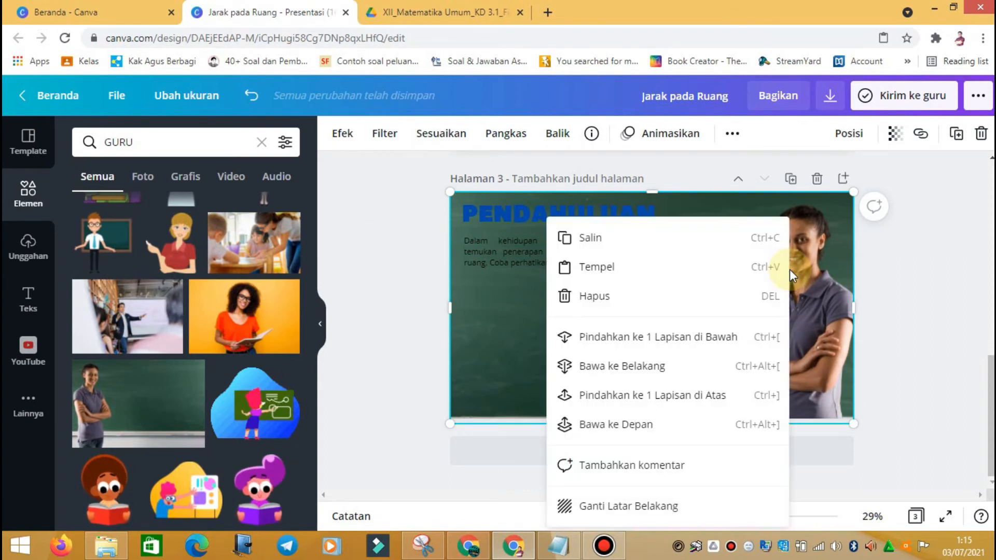
pyautogui.click(707, 371)
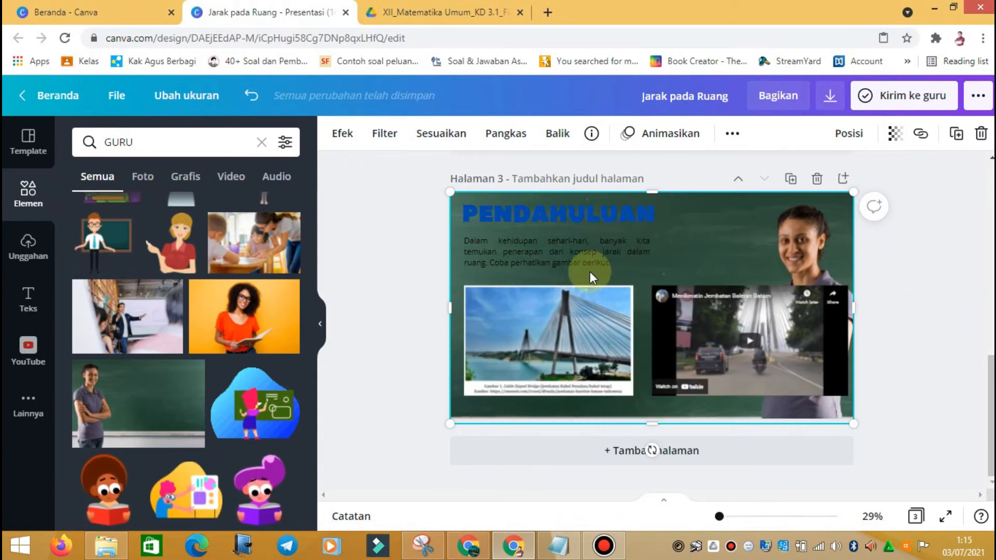
# Step: Color the page 3 paragraph light blue and the PENDAHULUAN title white
pyautogui.click(577, 259)
pyautogui.click(556, 134)
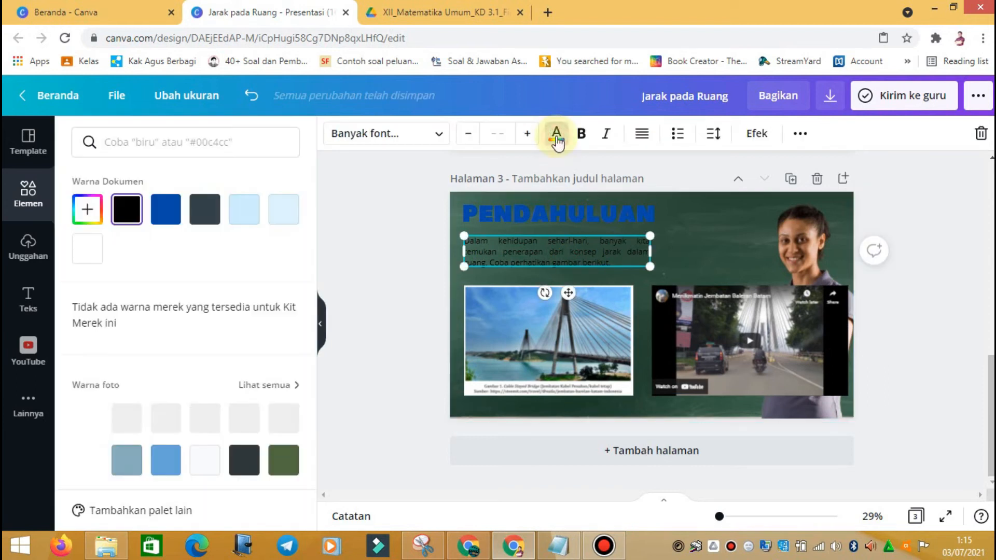
pyautogui.click(244, 209)
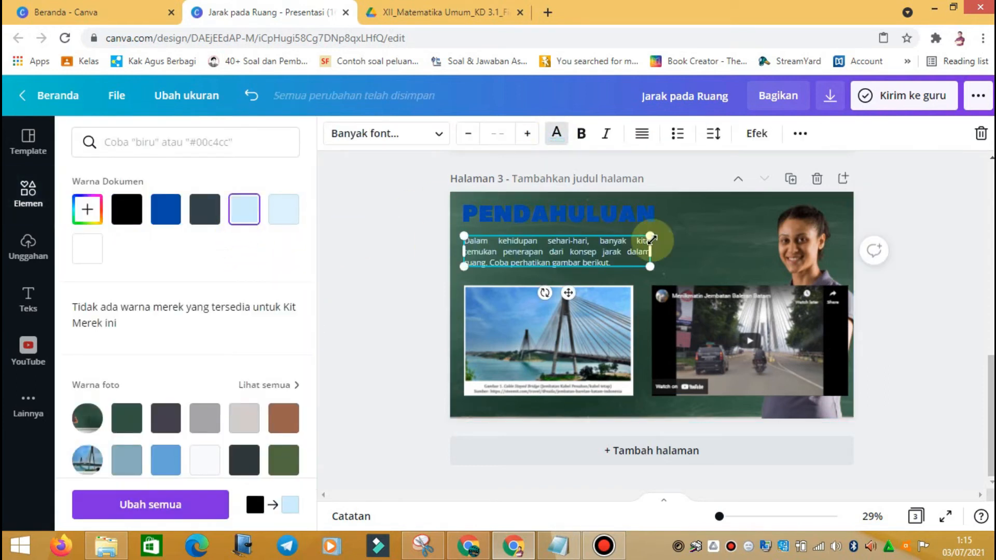
pyautogui.click(634, 215)
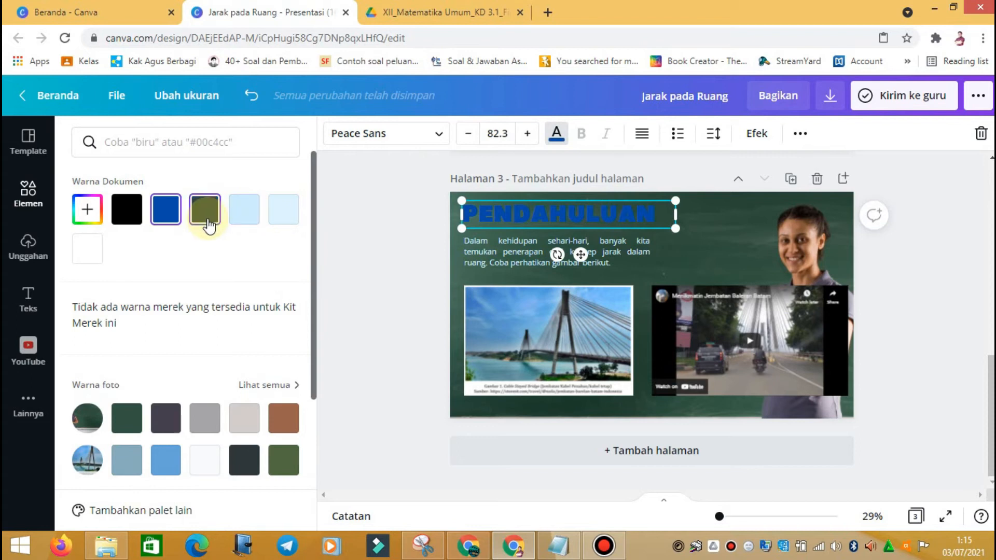
pyautogui.click(218, 452)
# Step: Shrink the YouTube video and bridge photo and set them side by side
pyautogui.click(645, 250)
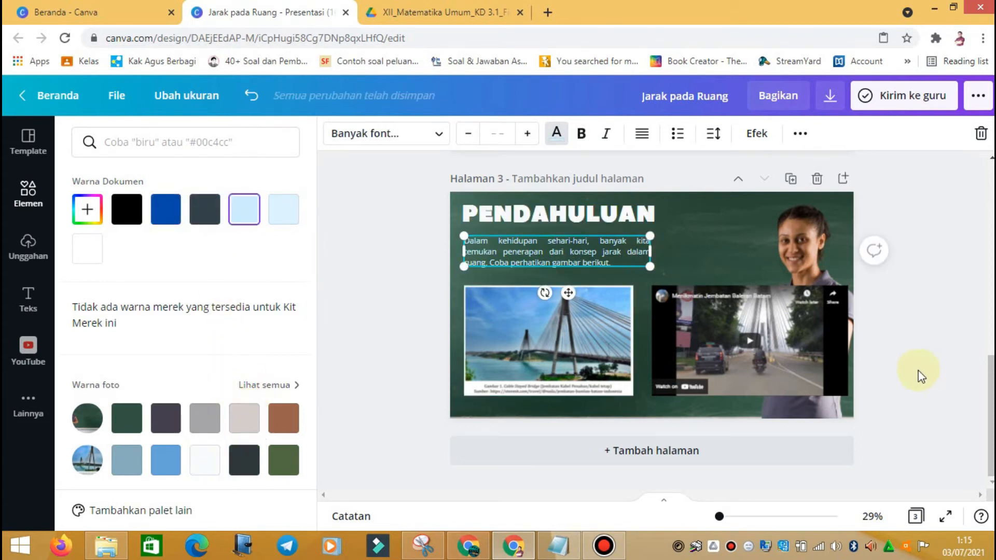
pyautogui.click(788, 345)
pyautogui.moveTo(848, 287); pyautogui.dragTo(795, 315)
pyautogui.click(597, 347)
pyautogui.moveTo(637, 289); pyautogui.dragTo(606, 309)
pyautogui.moveTo(724, 370); pyautogui.dragTo(686, 370)
pyautogui.moveTo(762, 311); pyautogui.dragTo(777, 306)
# Step: Move the paragraph and PENDAHULUAN title slightly lower on the chalkboard background
pyautogui.click(972, 326)
pyautogui.scroll(5, 971, 327)
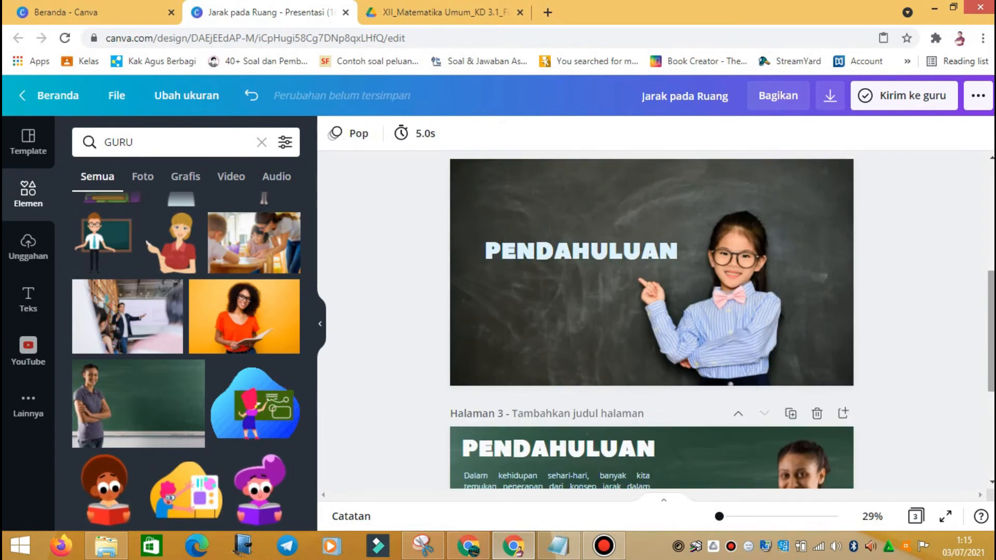
pyautogui.scroll(-5, 773, 313)
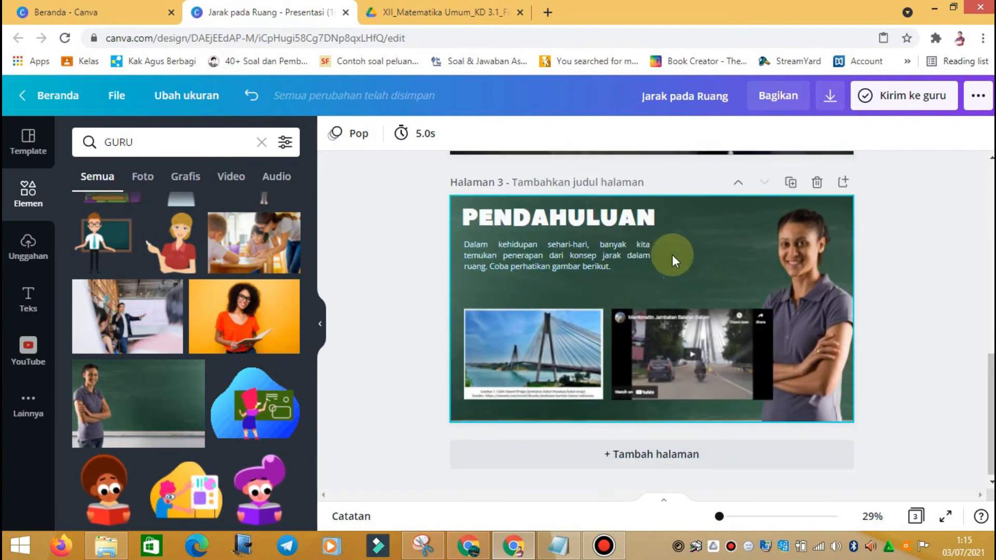
pyautogui.moveTo(551, 261); pyautogui.dragTo(557, 273)
pyautogui.moveTo(580, 225); pyautogui.dragTo(582, 233)
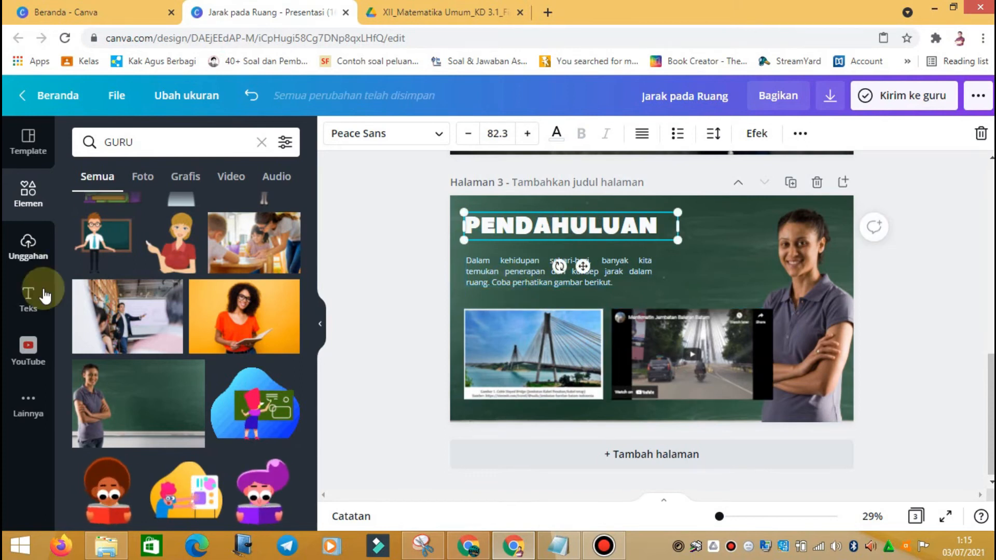
pyautogui.click(820, 288)
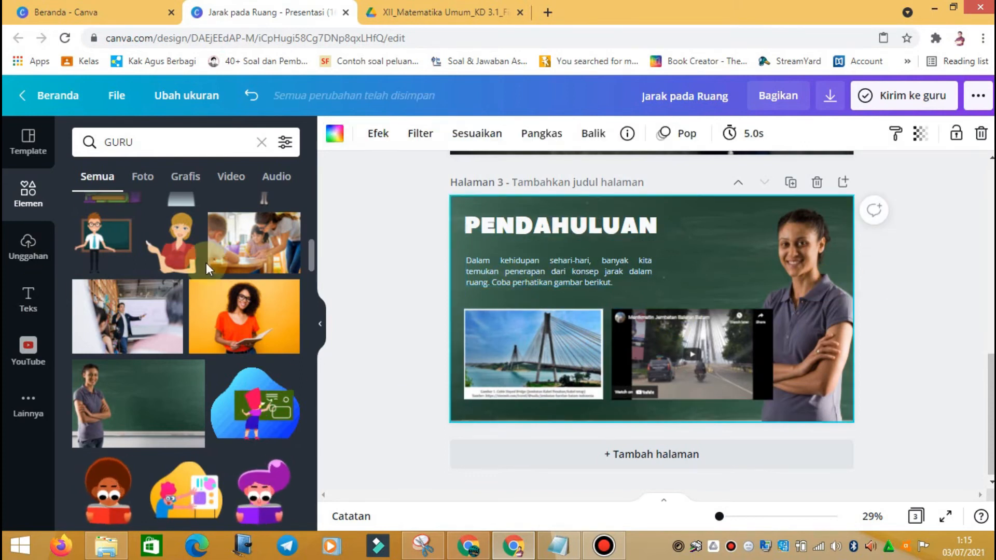
# Step: Glance at the source PDF and bridge screenshot, then return to the Jarak pada Ruang design
pyautogui.scroll(3, 200, 311)
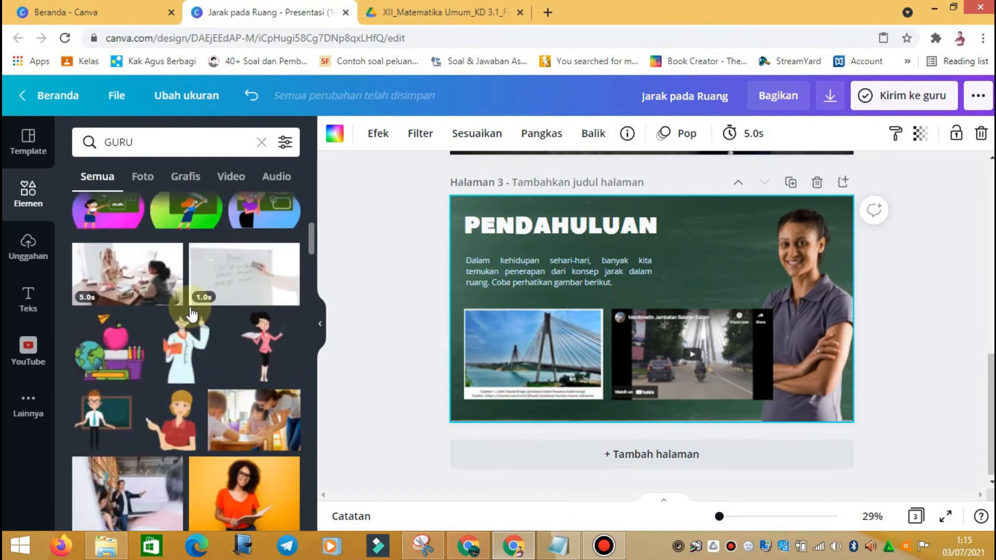
pyautogui.scroll(5, 191, 313)
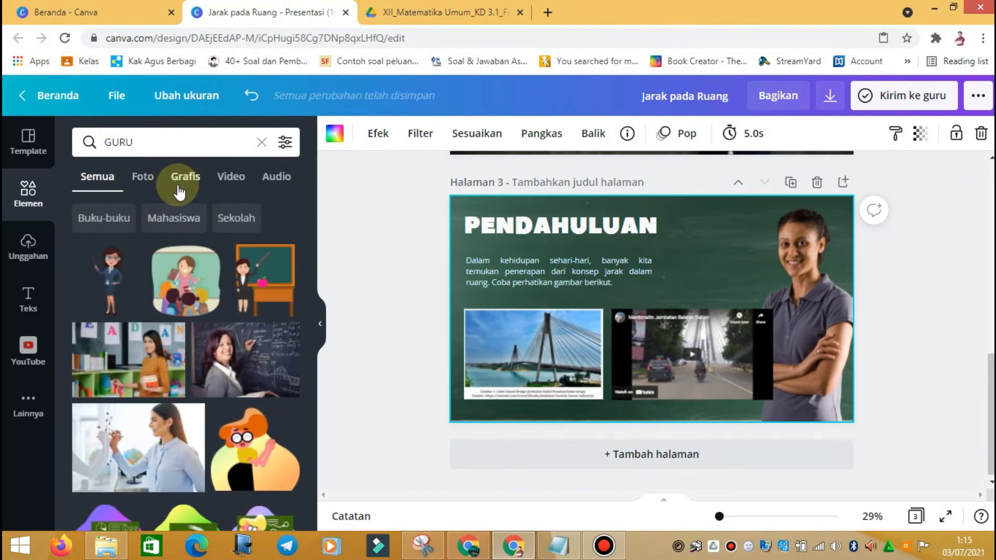
pyautogui.click(523, 555)
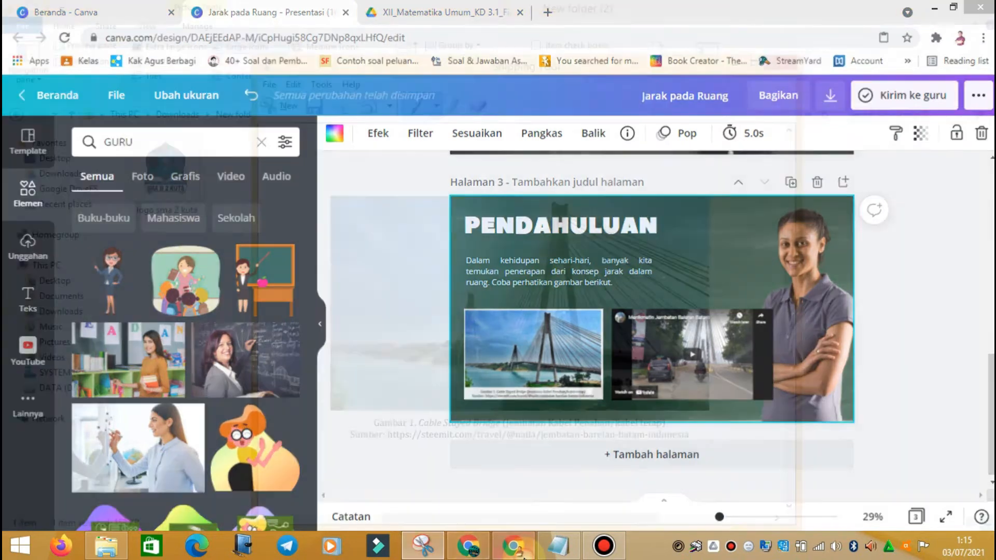
pyautogui.click(517, 553)
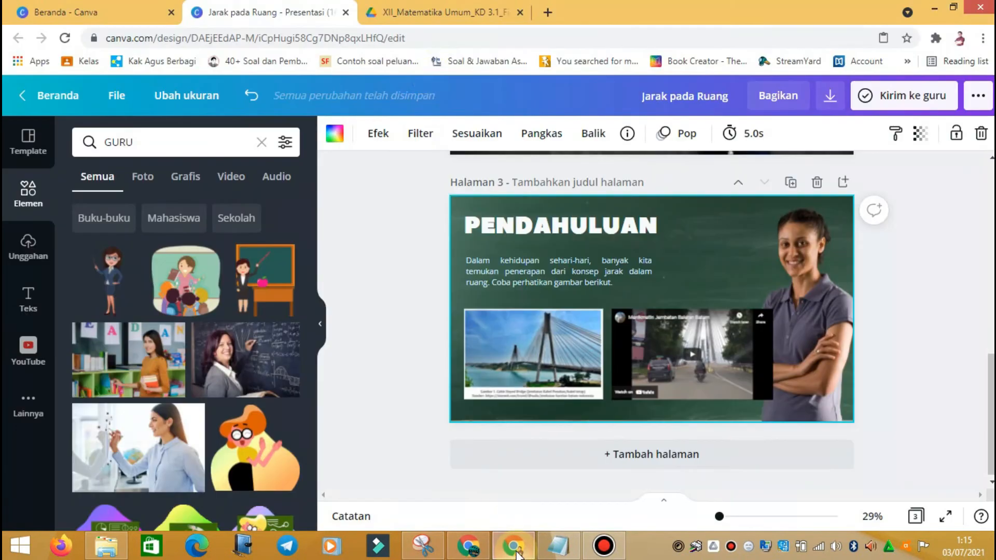
pyautogui.click(464, 552)
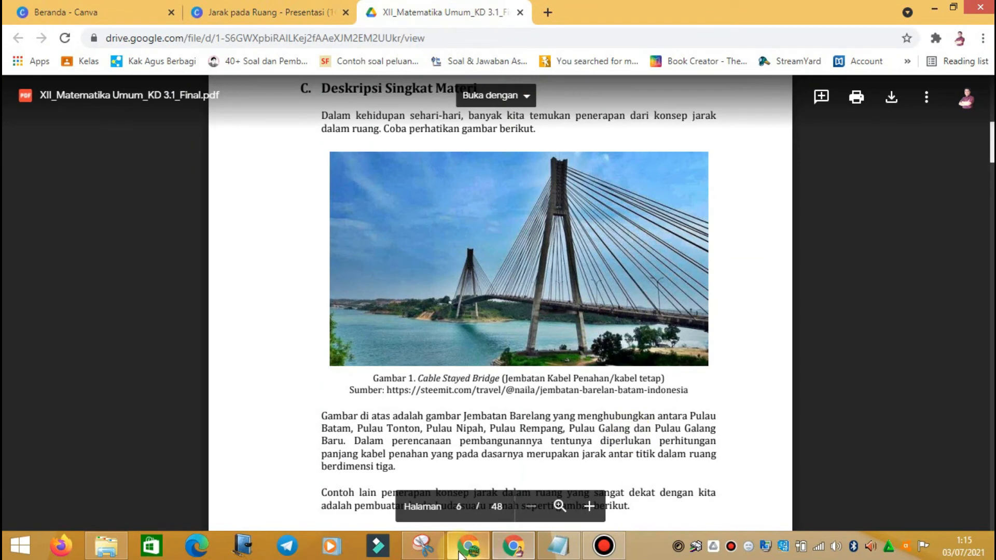
pyautogui.click(424, 547)
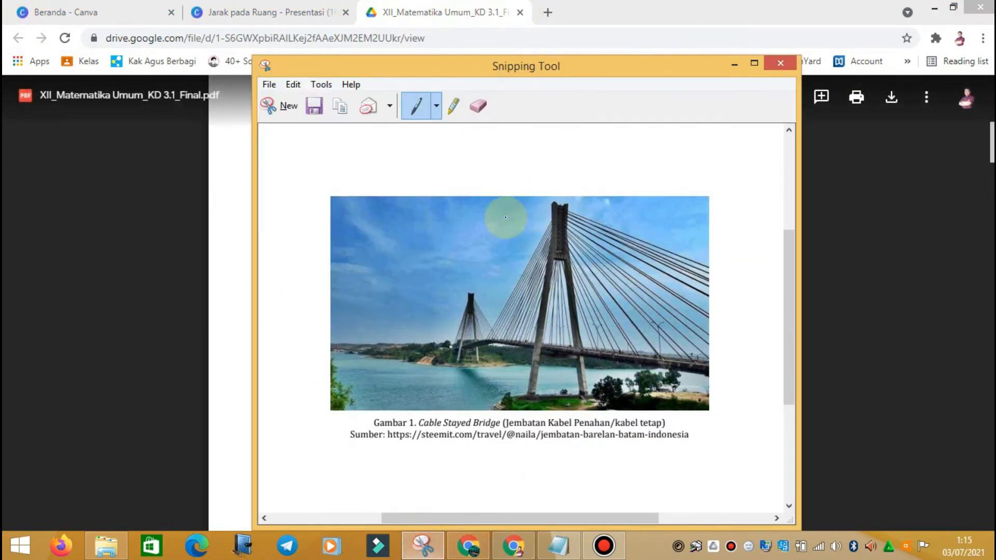
pyautogui.click(423, 546)
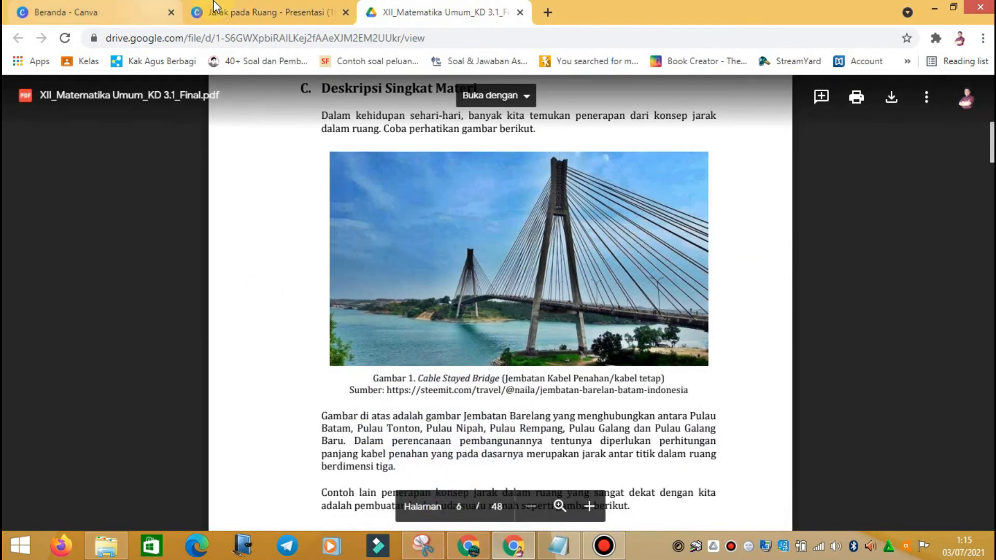
pyautogui.click(214, 7)
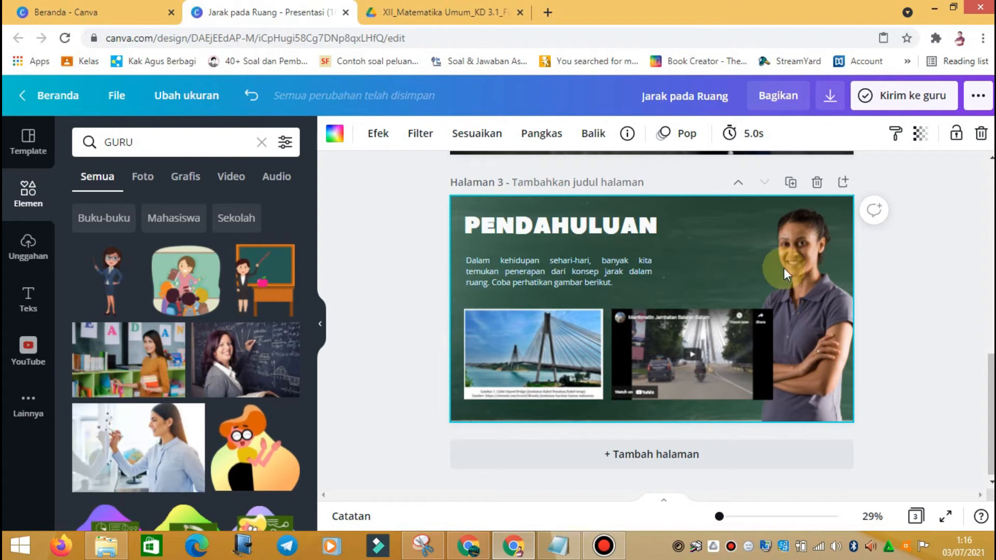
# Step: Add a blank light-blue page 4 after the PENDAHULUAN slide, then go to the Sketchfab tab
pyautogui.click(664, 460)
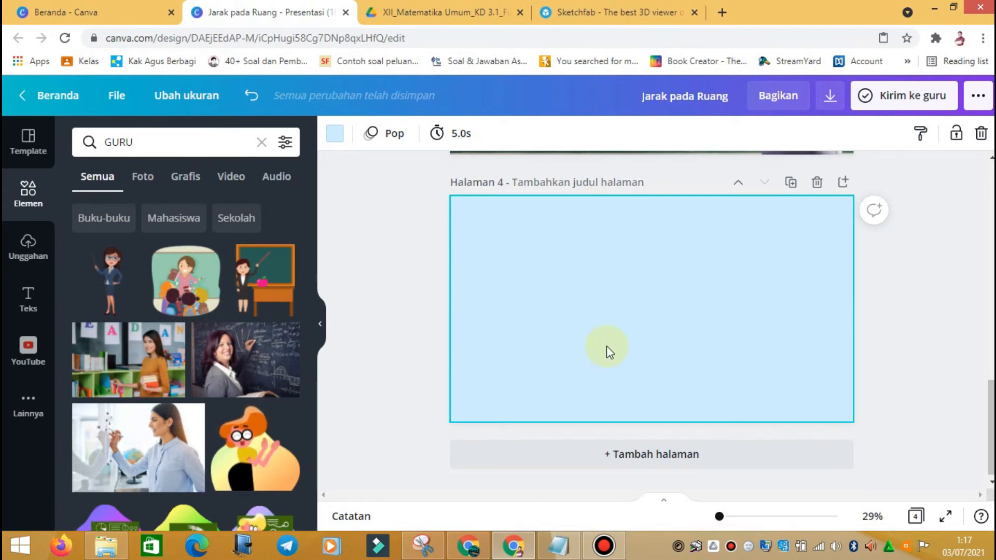
pyautogui.click(580, 15)
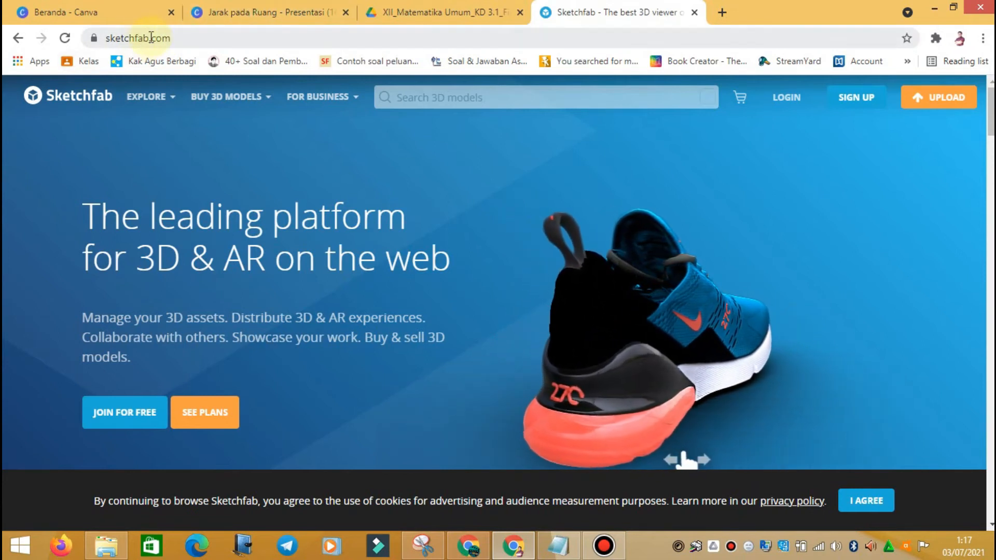
# Step: Search Sketchfab's 3D models for 'ANATOMI MANUSIA'
pyautogui.click(458, 98)
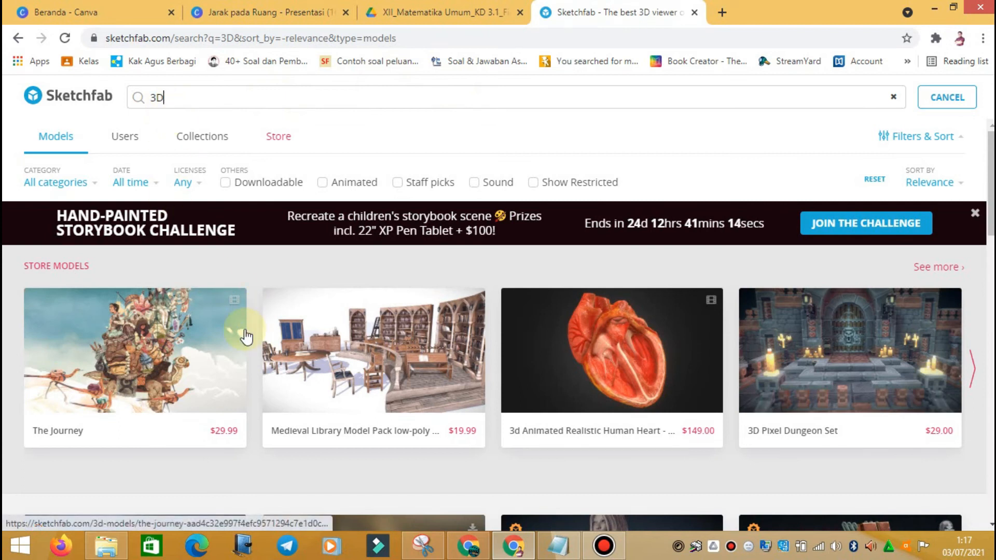
pyautogui.scroll(-3, 251, 322)
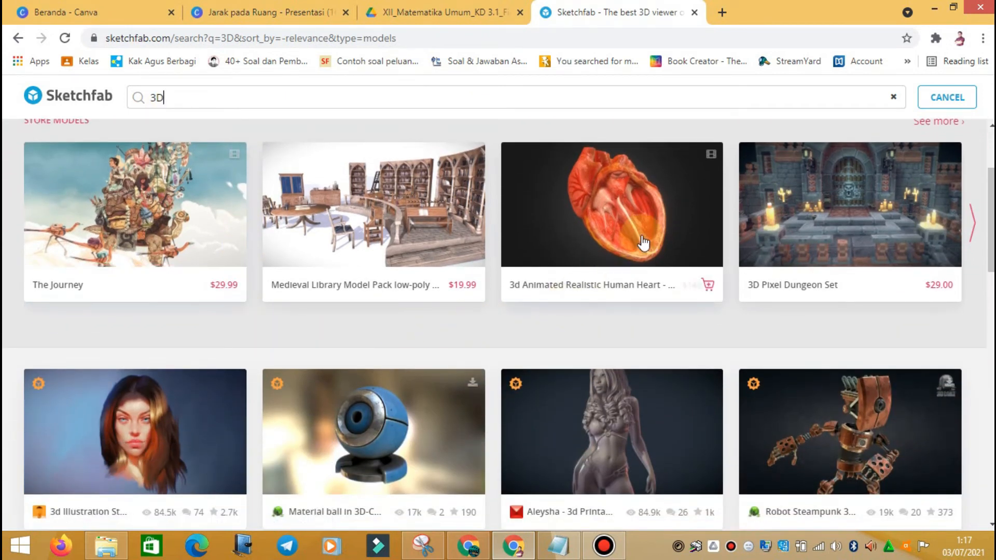
pyautogui.scroll(-10, 657, 235)
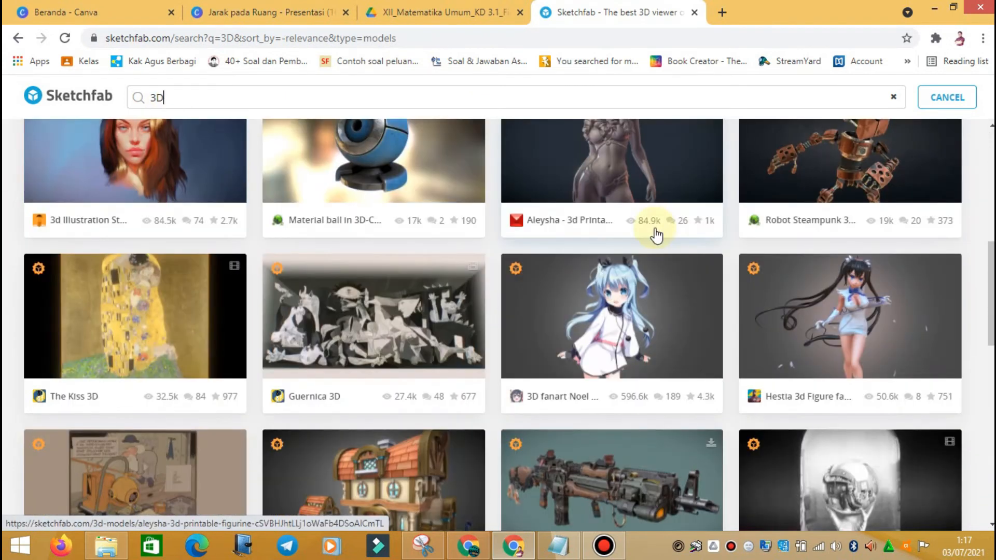
pyautogui.scroll(13, 656, 235)
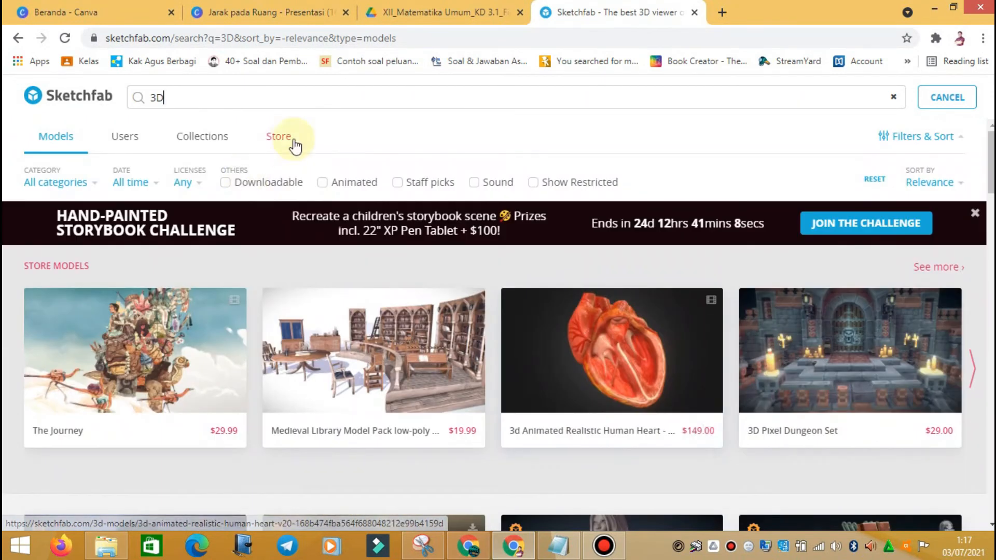
pyautogui.moveTo(182, 97); pyautogui.dragTo(123, 104)
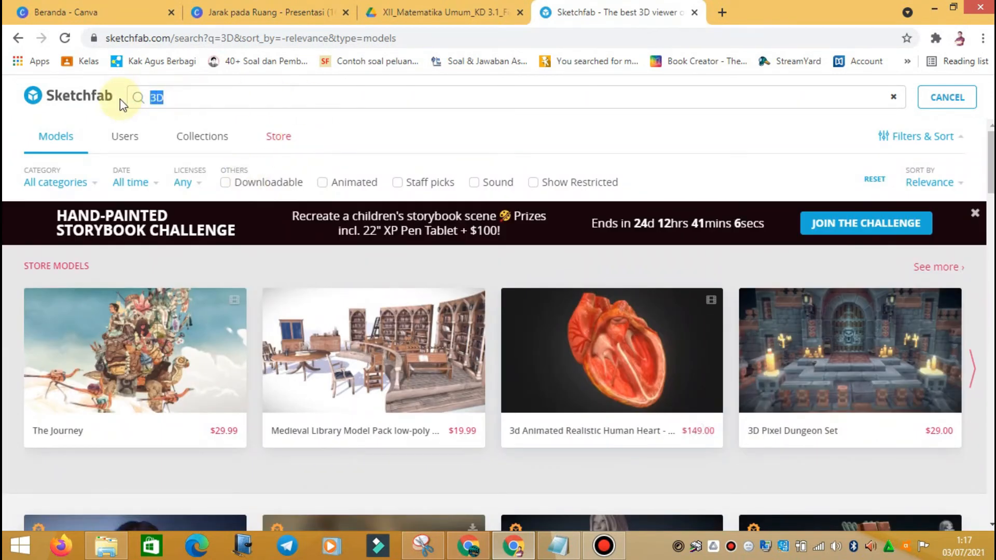
pyautogui.write('N')
pyautogui.press('BackSpace')
pyautogui.write('ANATO')
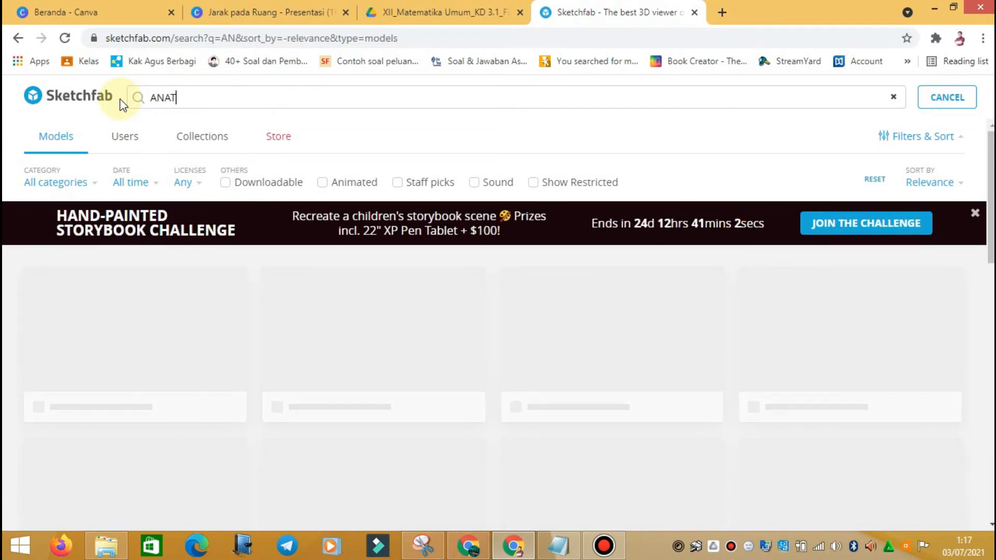
pyautogui.write('MI MANUSIA')
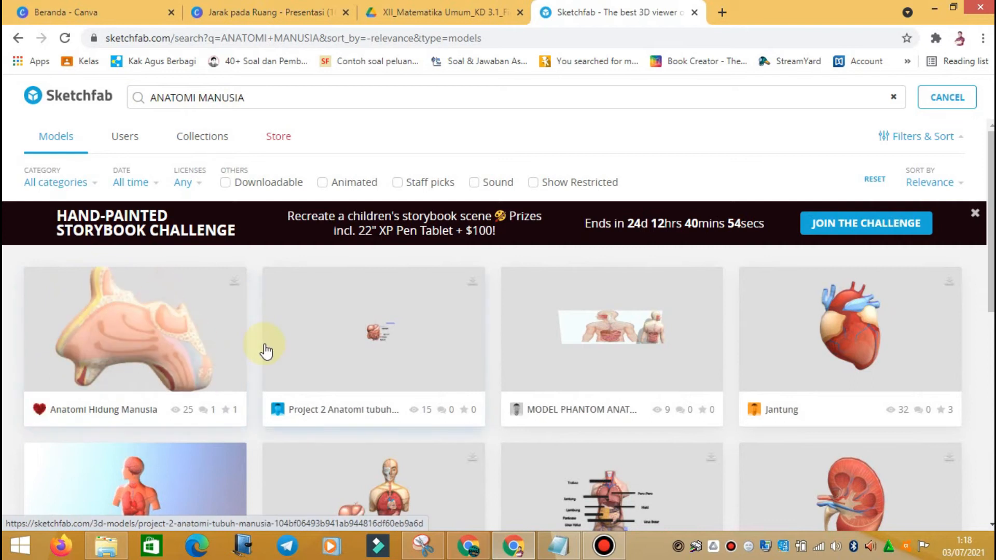
# Step: Browse the ANATOMI MANUSIA model results to locate the Jantung heart card
pyautogui.scroll(-1, 274, 355)
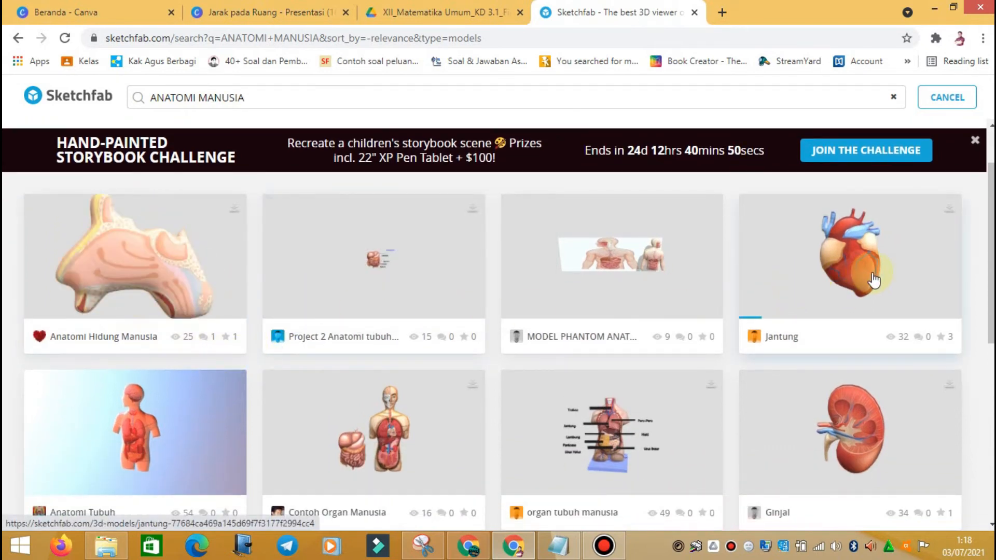
pyautogui.scroll(-2, 874, 280)
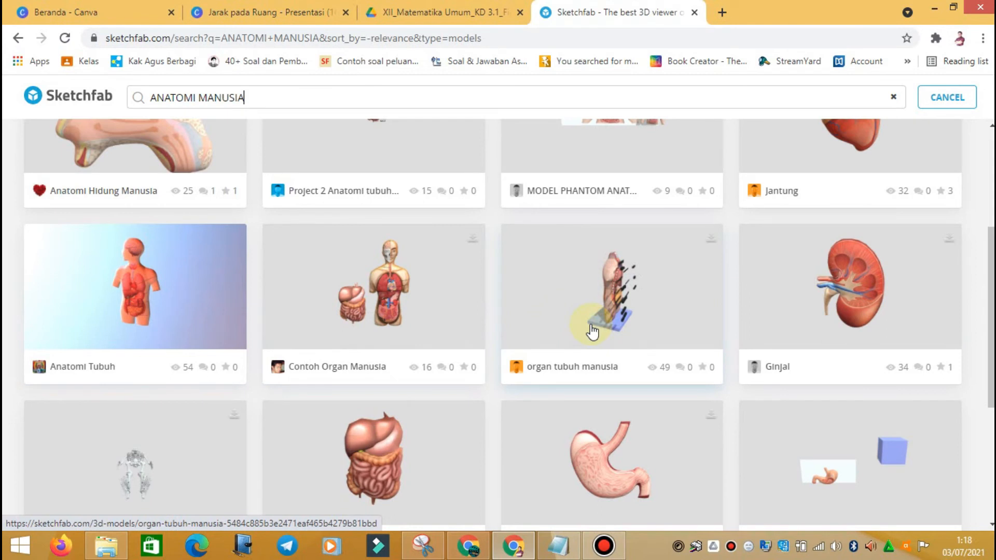
pyautogui.scroll(-5, 420, 319)
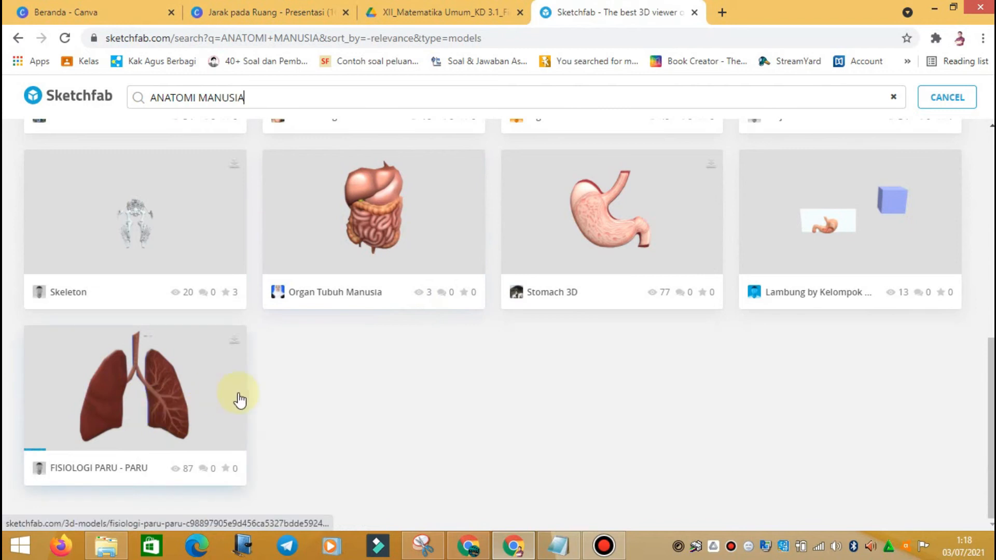
pyautogui.scroll(5, 524, 352)
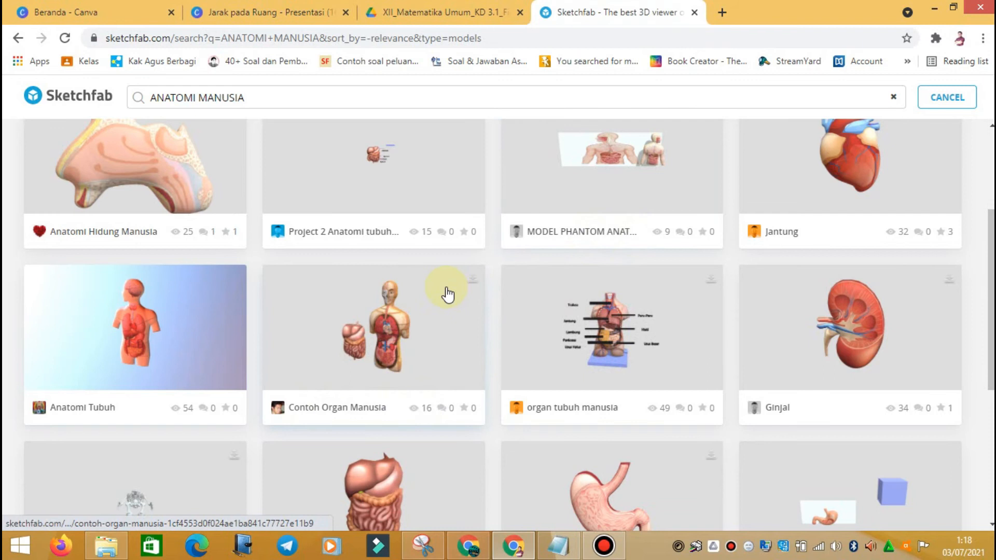
pyautogui.scroll(3, 526, 280)
pyautogui.scroll(-2, 726, 269)
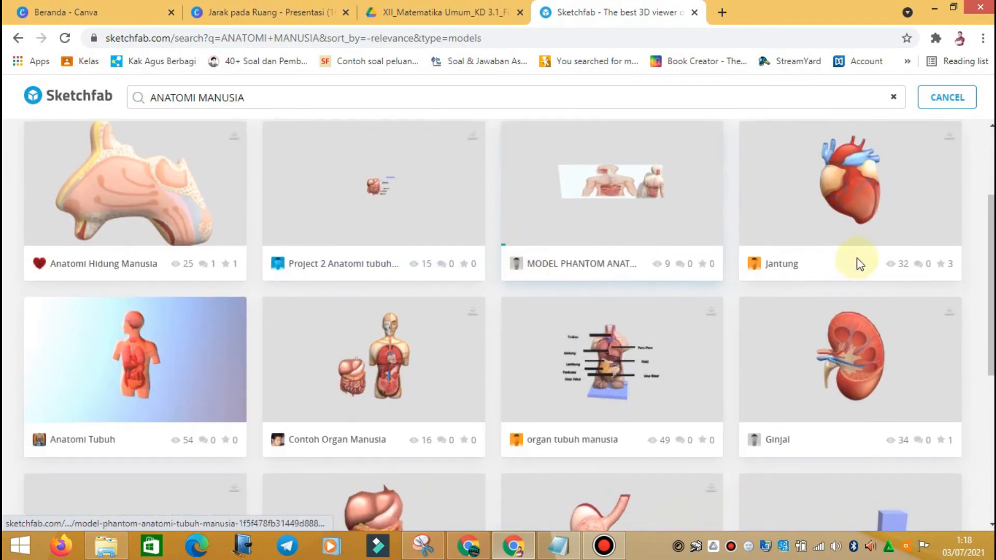
# Step: Open the Jantung heart model, rotate it and view its atrium, aorta and vena cava annotations
pyautogui.click(863, 195)
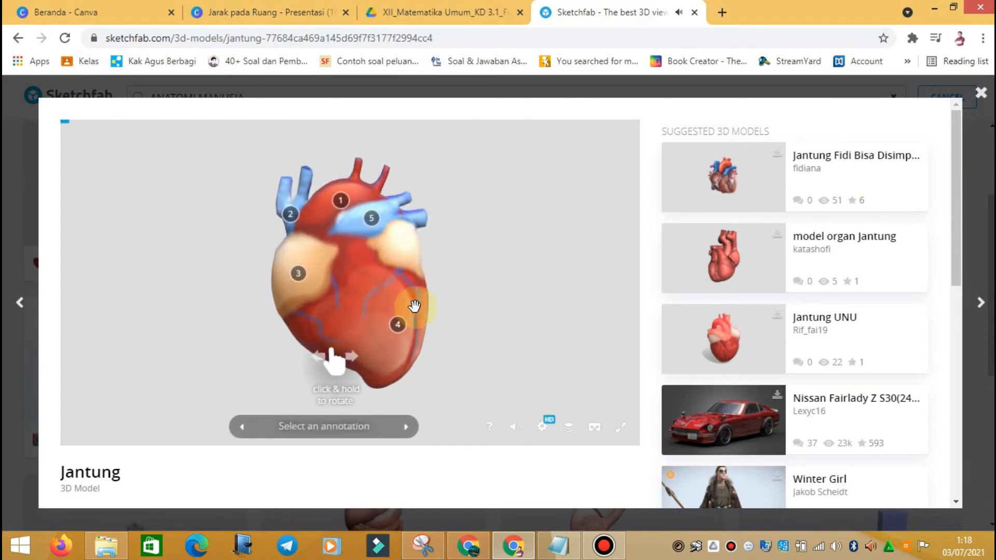
pyautogui.moveTo(301, 303)
pyautogui.mouseDown()
pyautogui.moveTo(369, 284)
pyautogui.moveTo(296, 285)
pyautogui.moveTo(158, 231)
pyautogui.moveTo(399, 285)
pyautogui.moveTo(329, 278)
pyautogui.moveTo(349, 283)
pyautogui.moveTo(351, 329)
pyautogui.mouseUp()
pyautogui.click(399, 284)
pyautogui.click(340, 188)
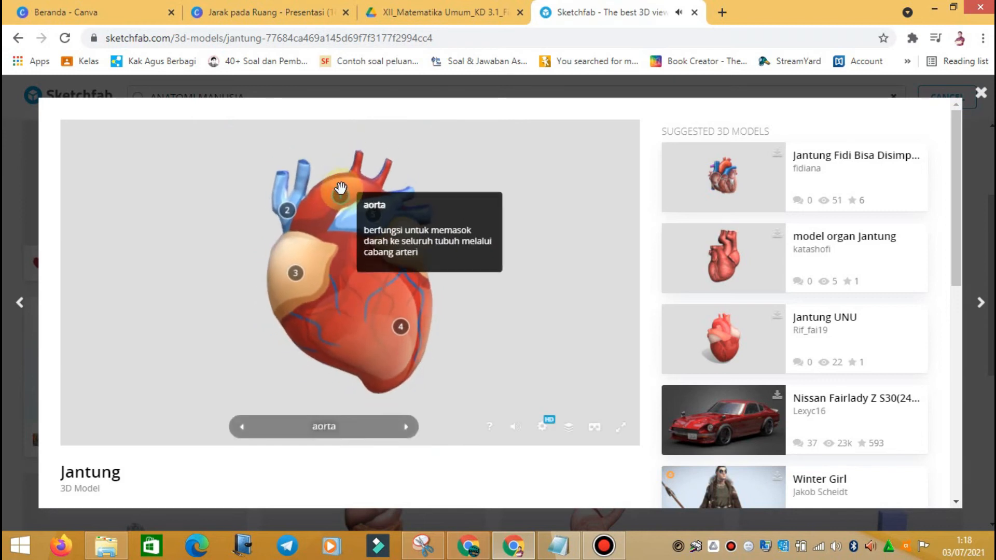
pyautogui.click(291, 213)
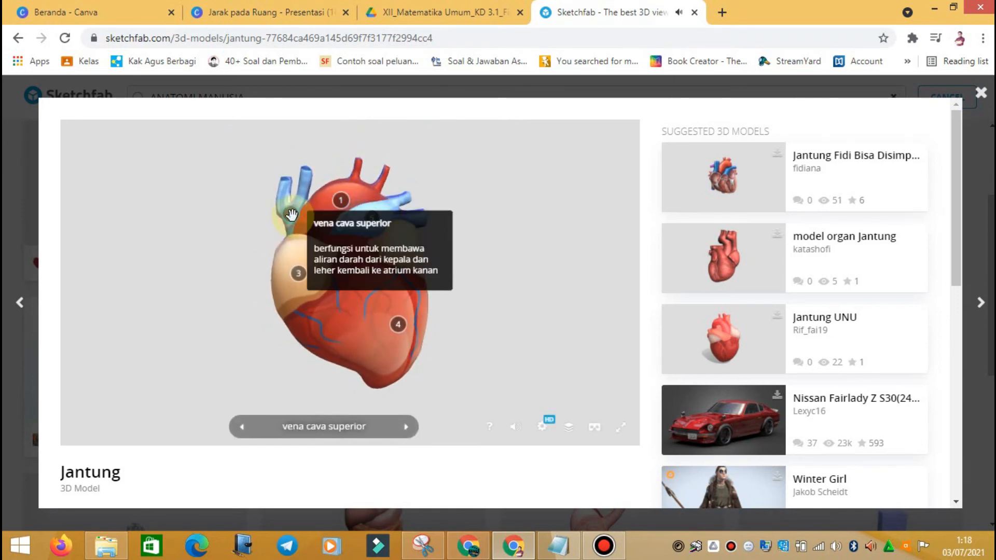
pyautogui.click(297, 270)
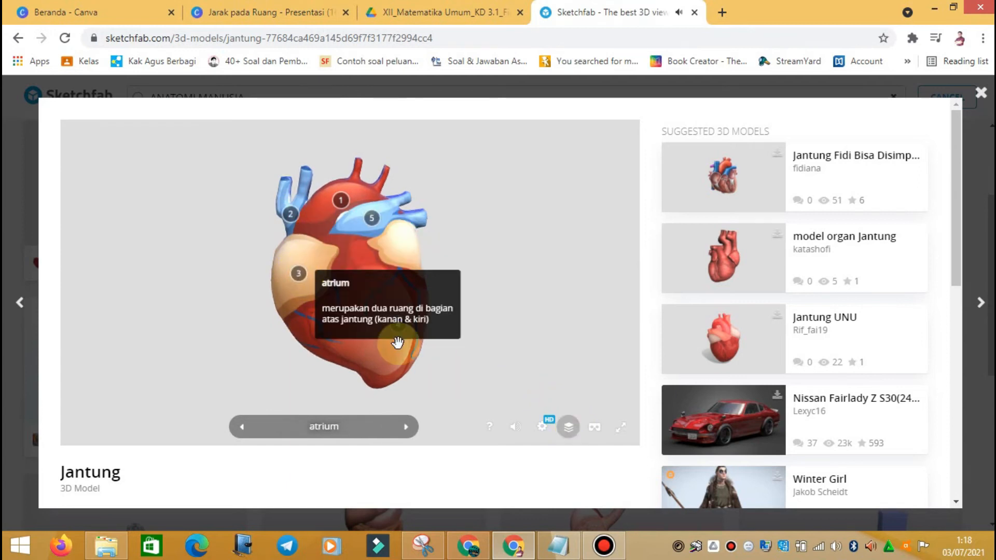
pyautogui.click(491, 334)
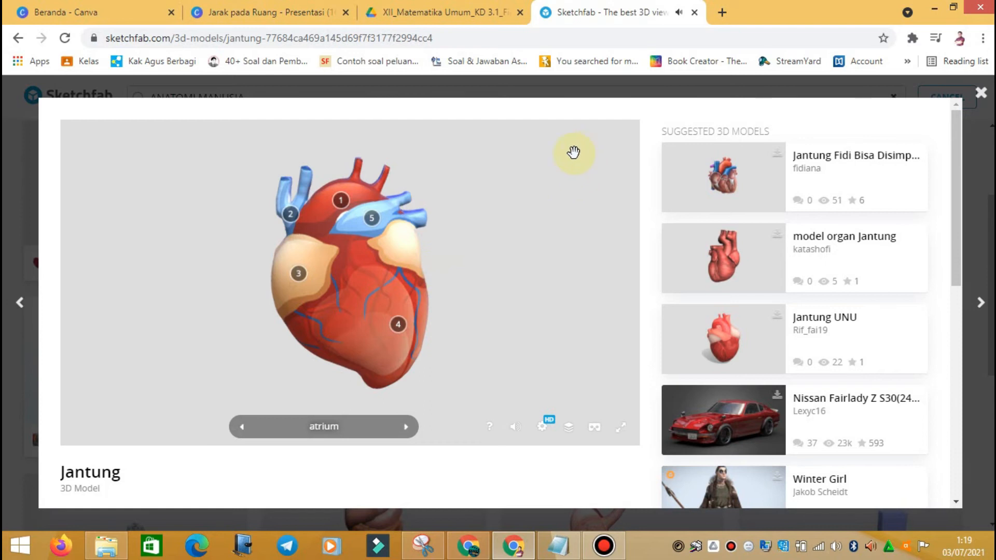
# Step: Select the Jantung model's URL and return to the Jarak pada Ruang design
pyautogui.click(448, 39)
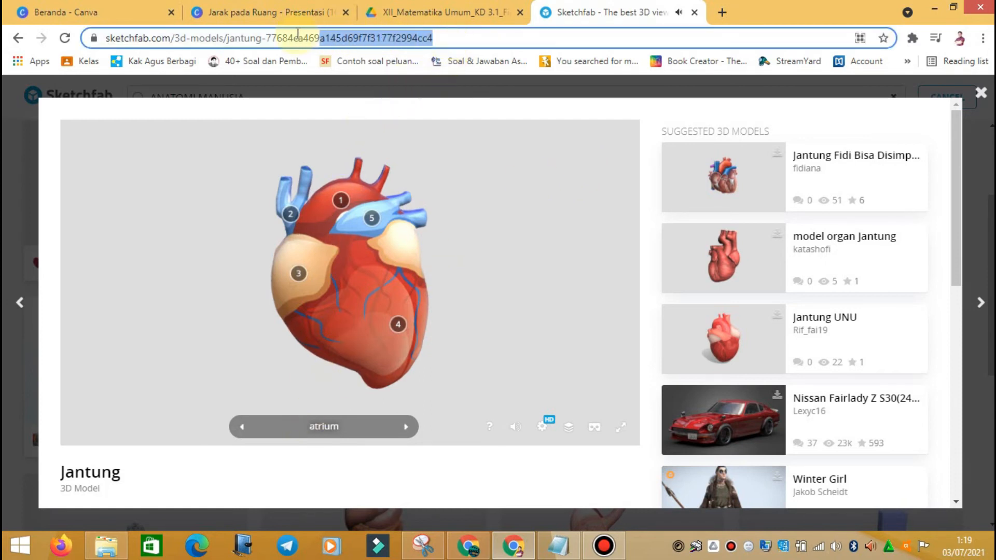
pyautogui.moveTo(178, 34); pyautogui.dragTo(108, 37)
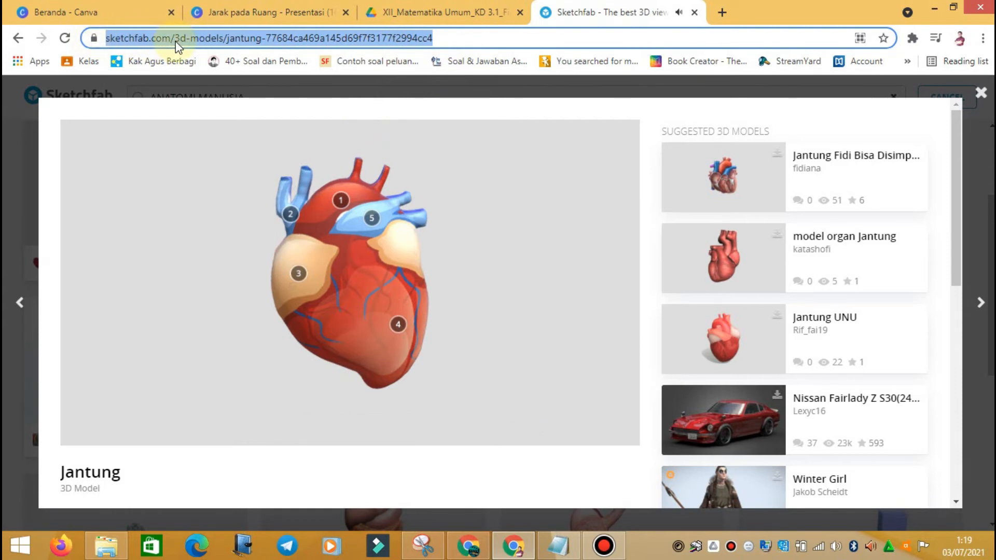
pyautogui.click(276, 13)
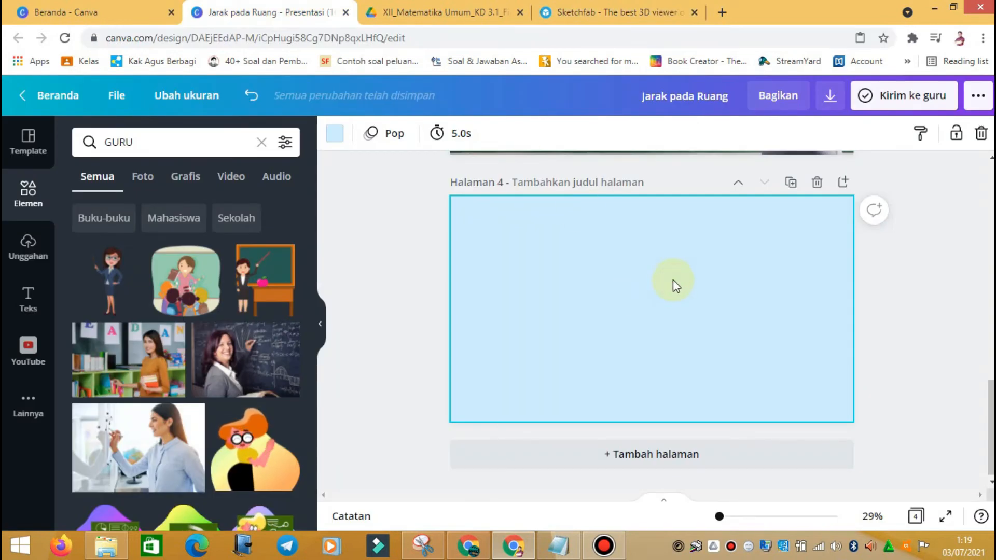
# Step: Embed the Sketchfab Jantung link on page 4 via Lainnya > Sematkan
pyautogui.click(607, 13)
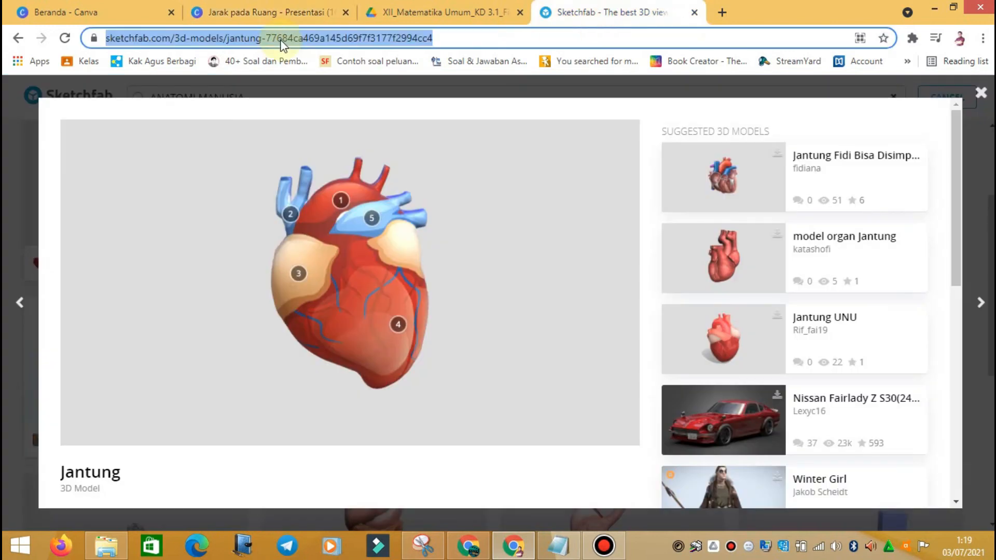
pyautogui.click(275, 13)
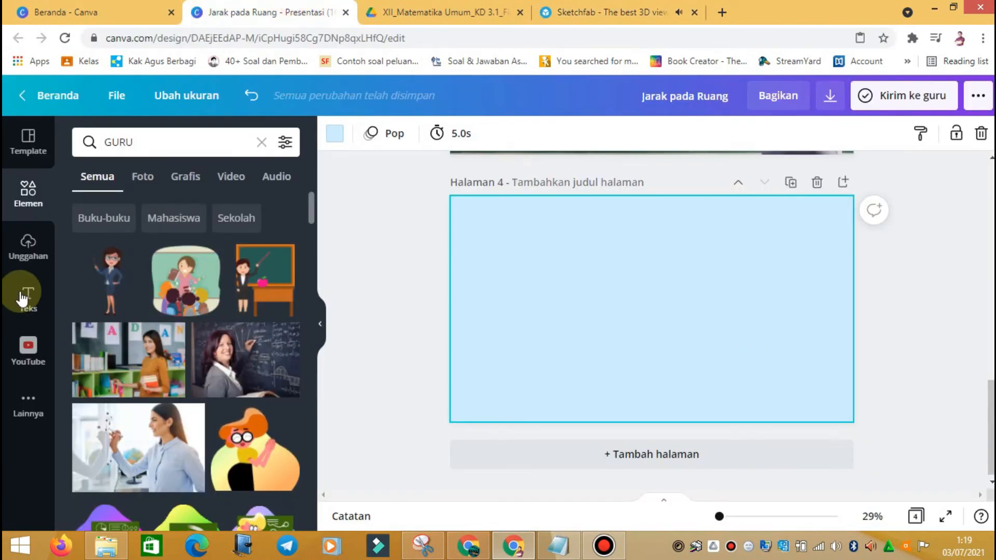
pyautogui.click(28, 407)
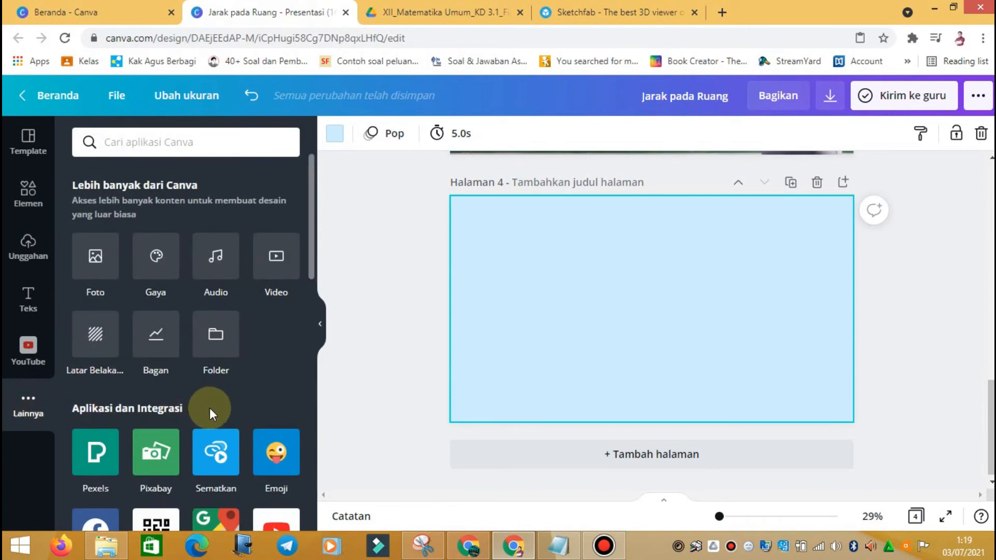
pyautogui.click(218, 464)
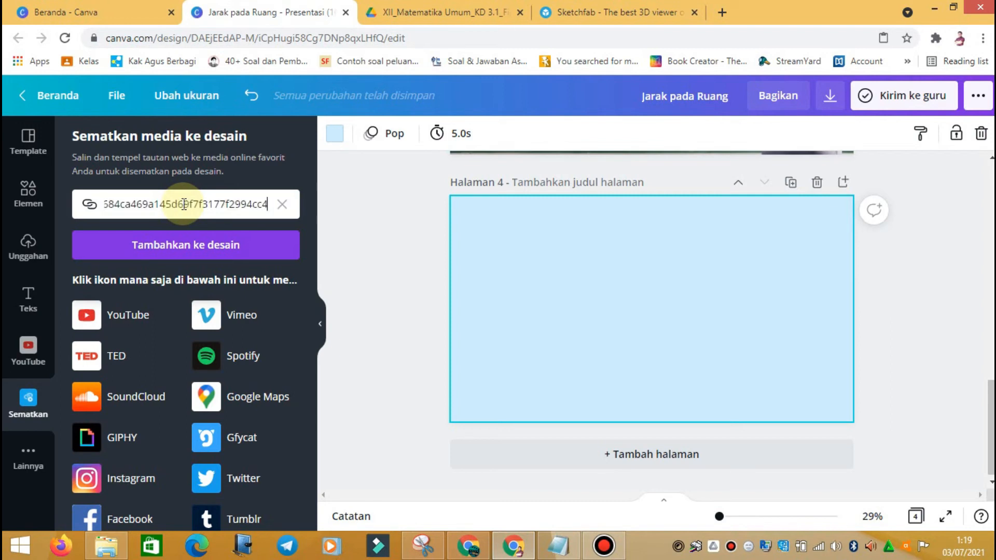
pyautogui.click(185, 258)
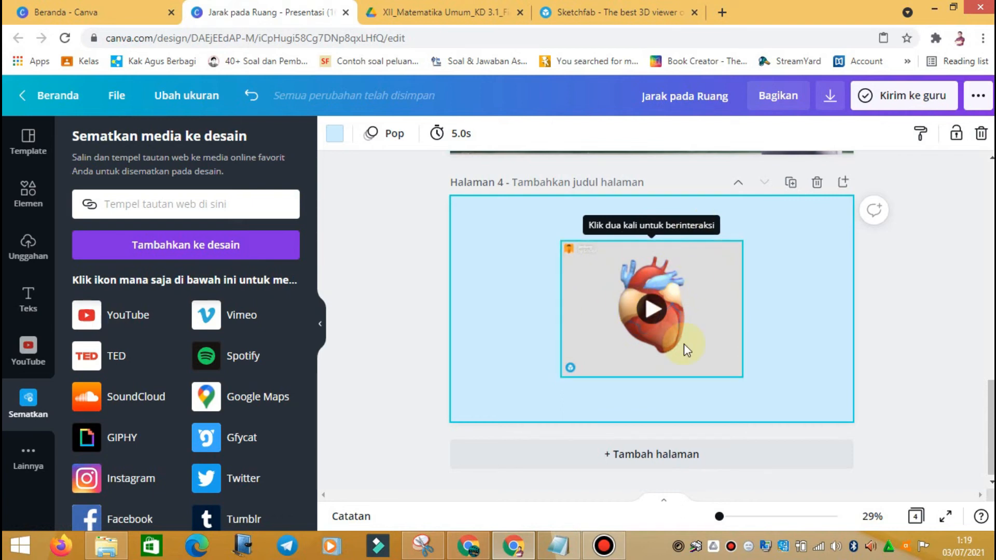
# Step: Test-rotate the embedded heart and its annotations, then enlarge the embed
pyautogui.click(655, 310)
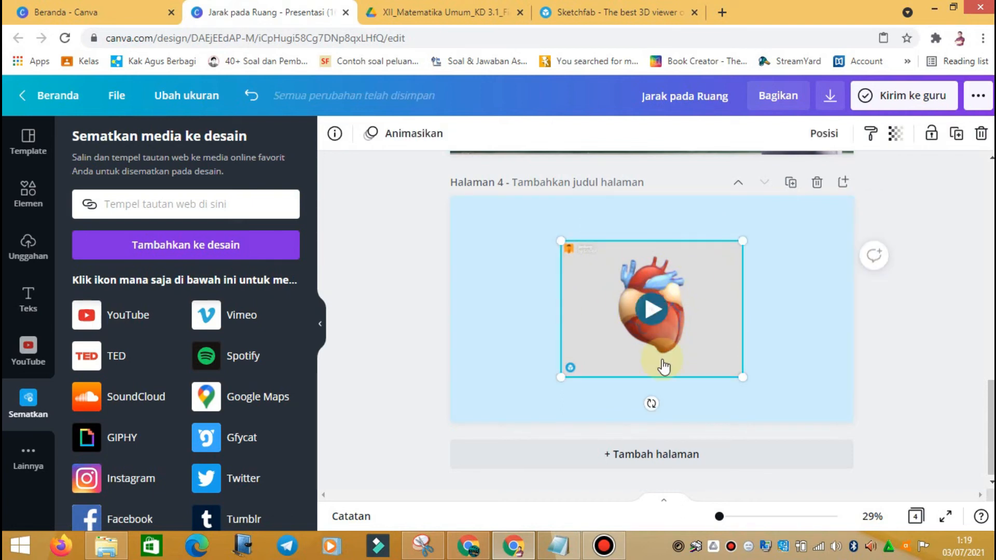
pyautogui.doubleClick(655, 321)
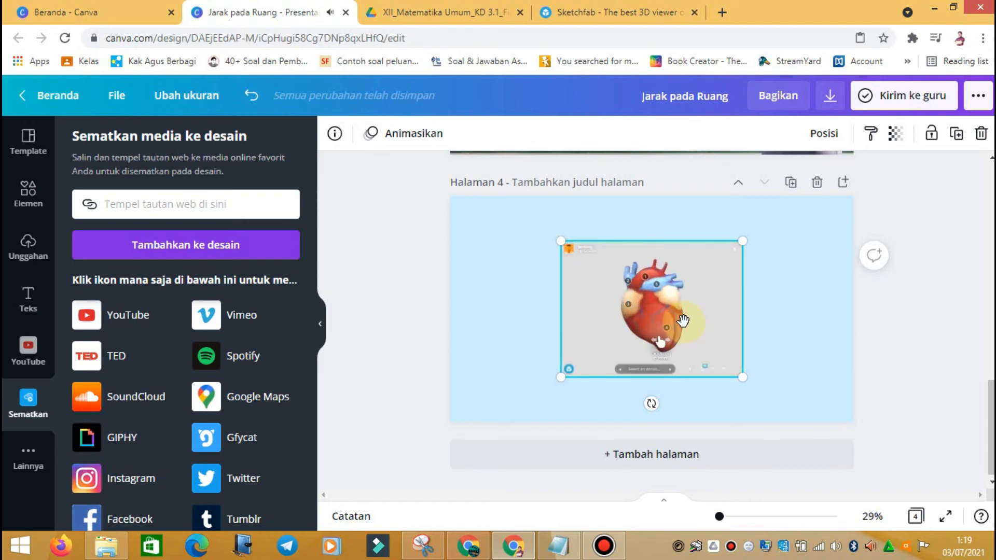
pyautogui.moveTo(667, 321)
pyautogui.mouseDown()
pyautogui.moveTo(616, 309)
pyautogui.moveTo(655, 284)
pyautogui.moveTo(696, 340)
pyautogui.moveTo(666, 322)
pyautogui.moveTo(701, 307)
pyautogui.moveTo(658, 322)
pyautogui.moveTo(598, 307)
pyautogui.moveTo(632, 294)
pyautogui.mouseUp()
pyautogui.click(643, 275)
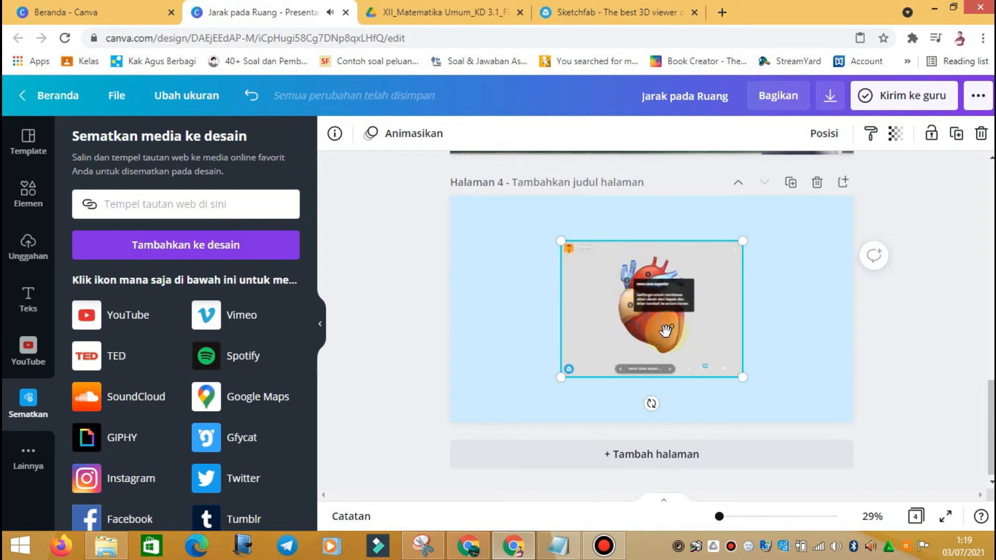
pyautogui.click(703, 370)
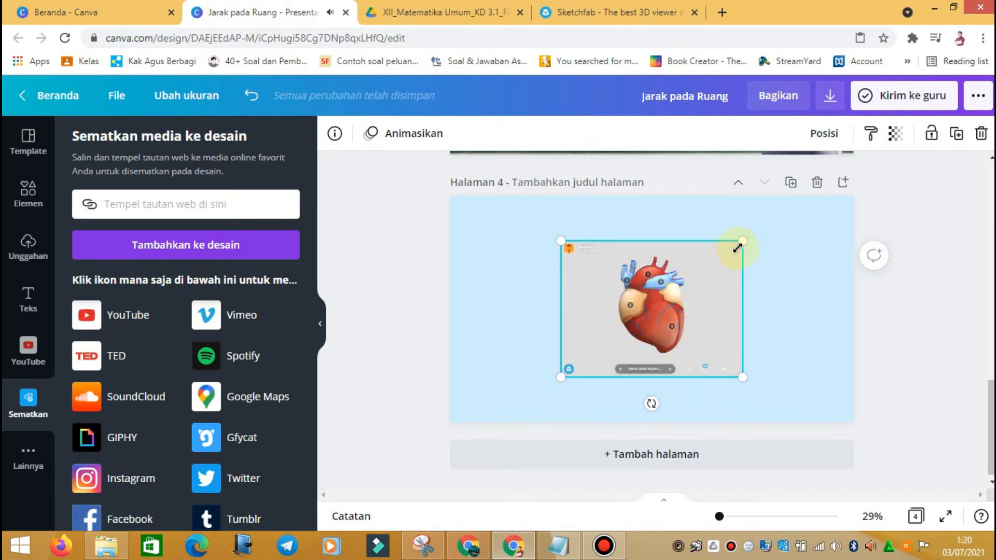
pyautogui.moveTo(764, 230); pyautogui.dragTo(790, 206)
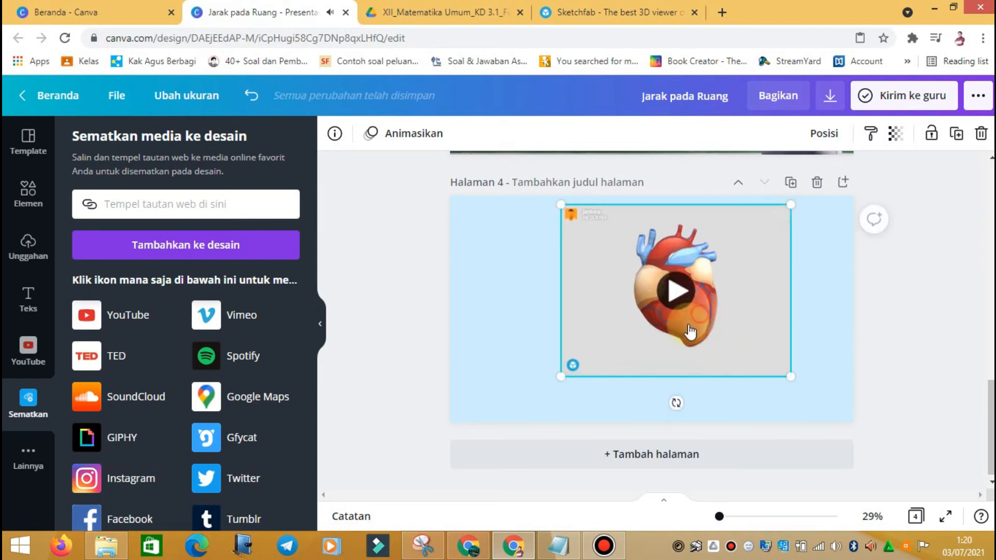
# Step: Stretch the Jantung heart embed's bottom corners outward until it spans nearly the full page height
pyautogui.click(672, 330)
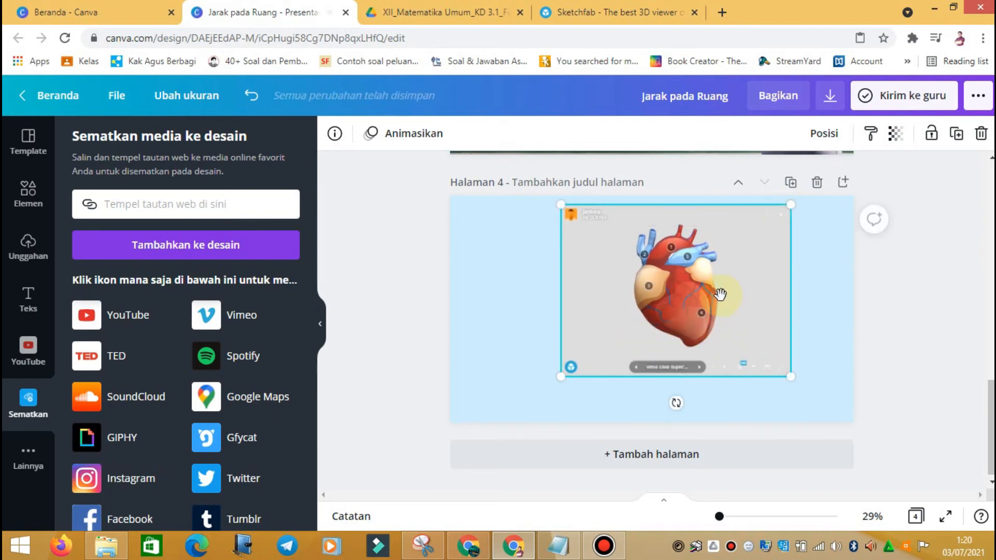
pyautogui.click(779, 222)
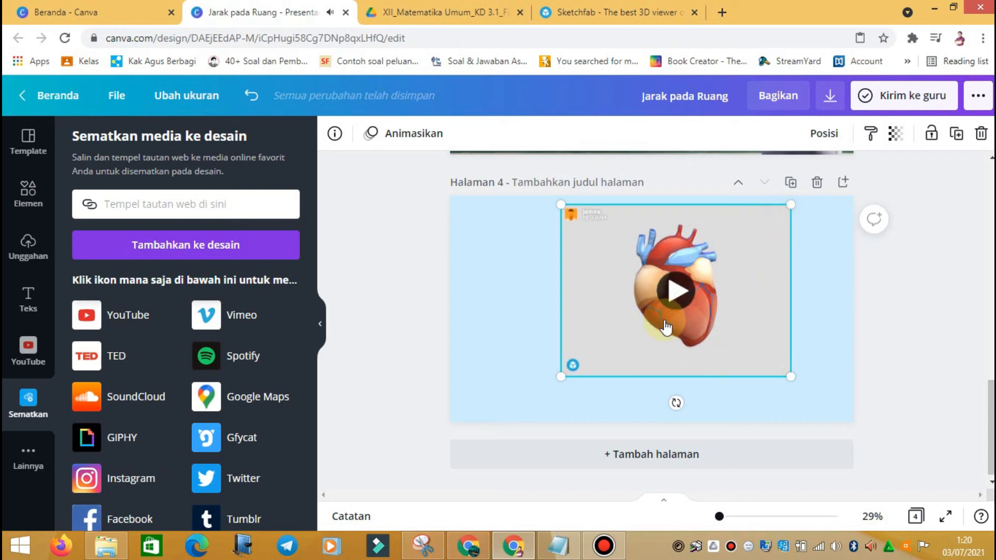
pyautogui.moveTo(792, 378); pyautogui.dragTo(835, 411)
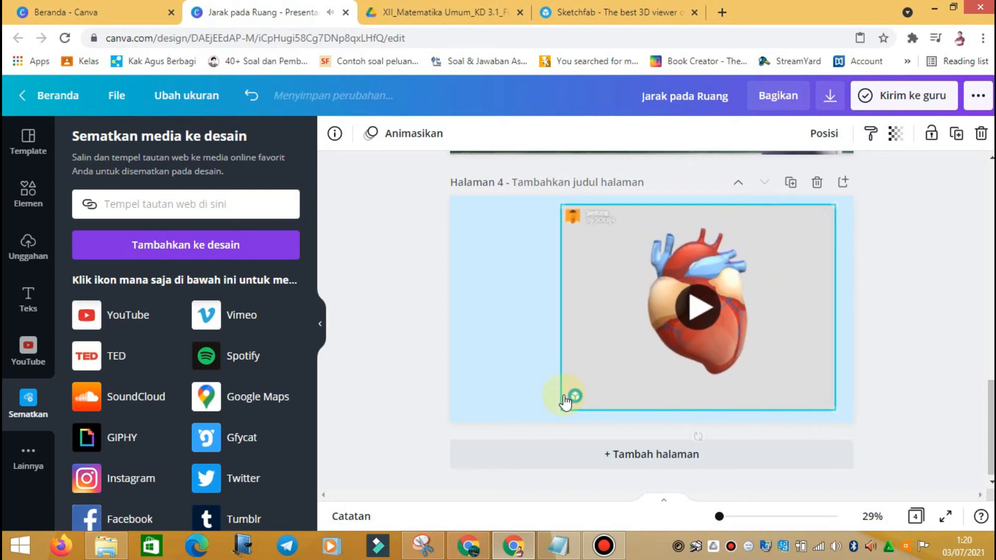
pyautogui.moveTo(561, 408); pyautogui.dragTo(548, 419)
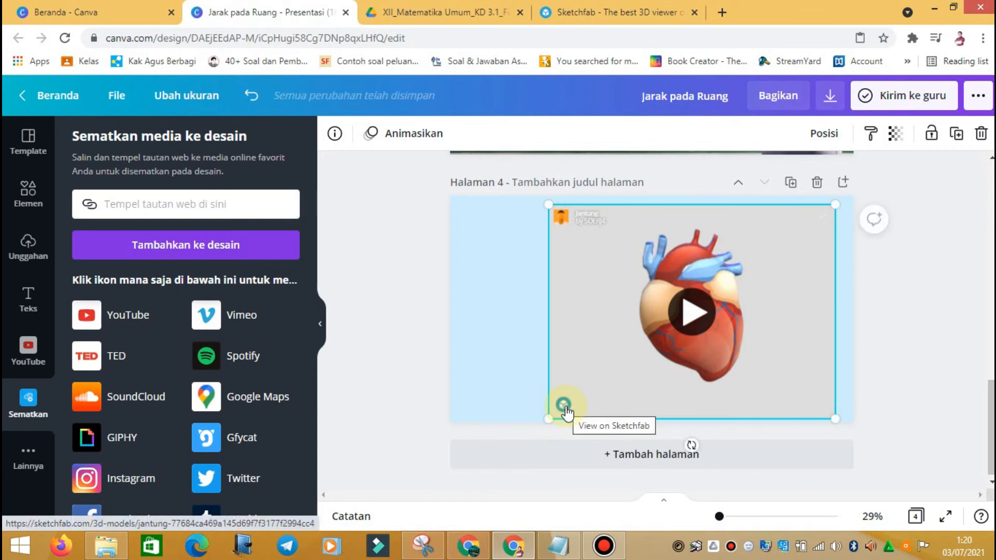
# Step: Close the heart model and replace the ANATOMI MANUSIA search with 'manusia purba'
pyautogui.click(564, 408)
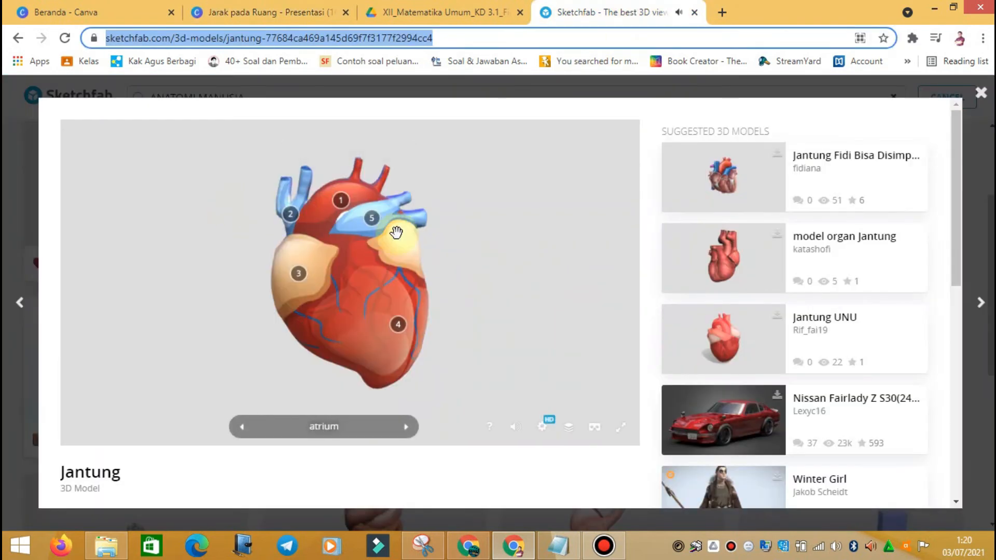
pyautogui.click(985, 98)
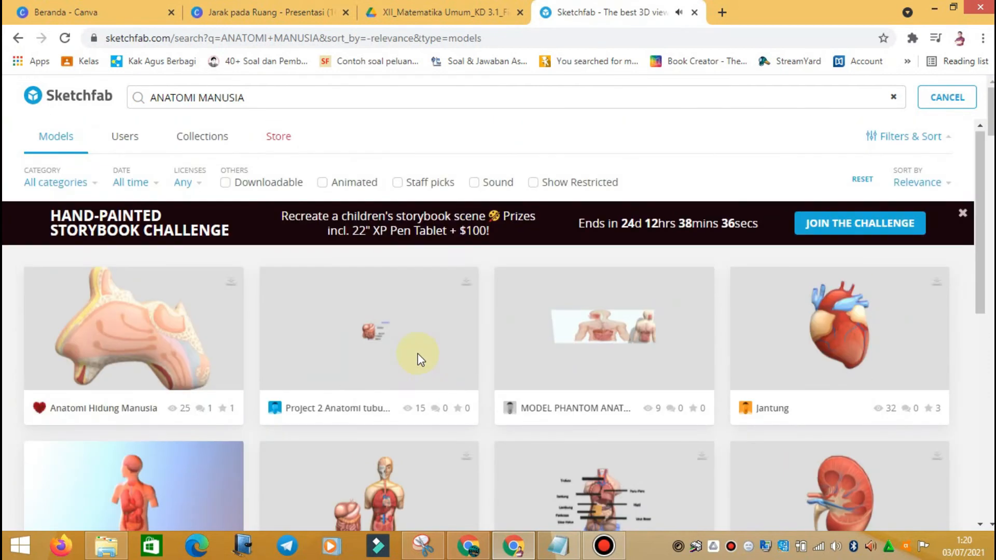
pyautogui.moveTo(269, 100); pyautogui.dragTo(111, 104)
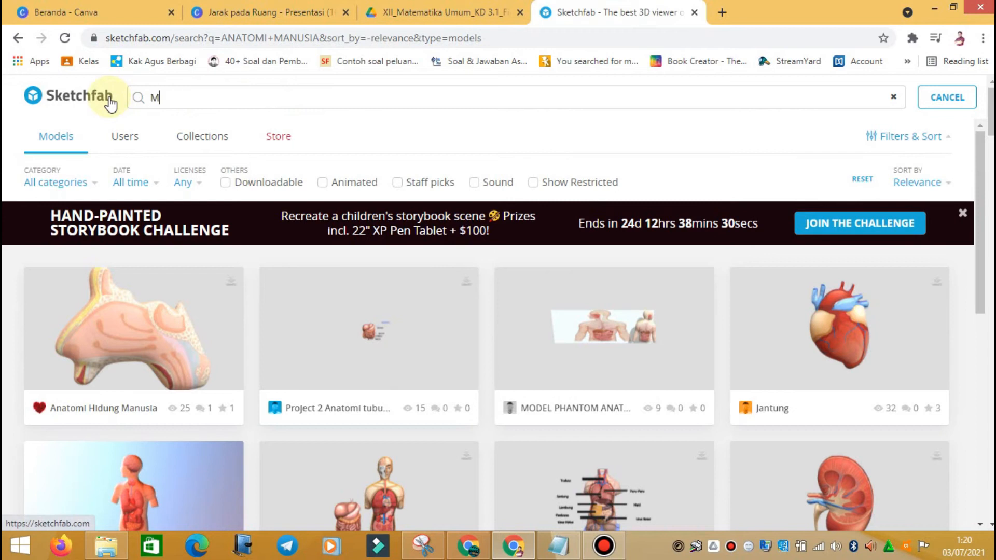
pyautogui.press('BackSpace')
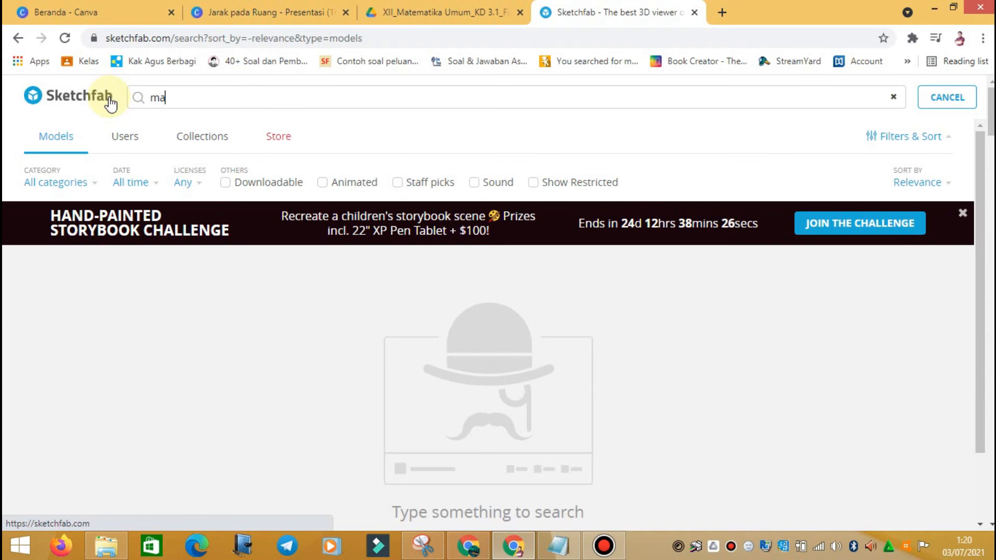
pyautogui.write('ia pu')
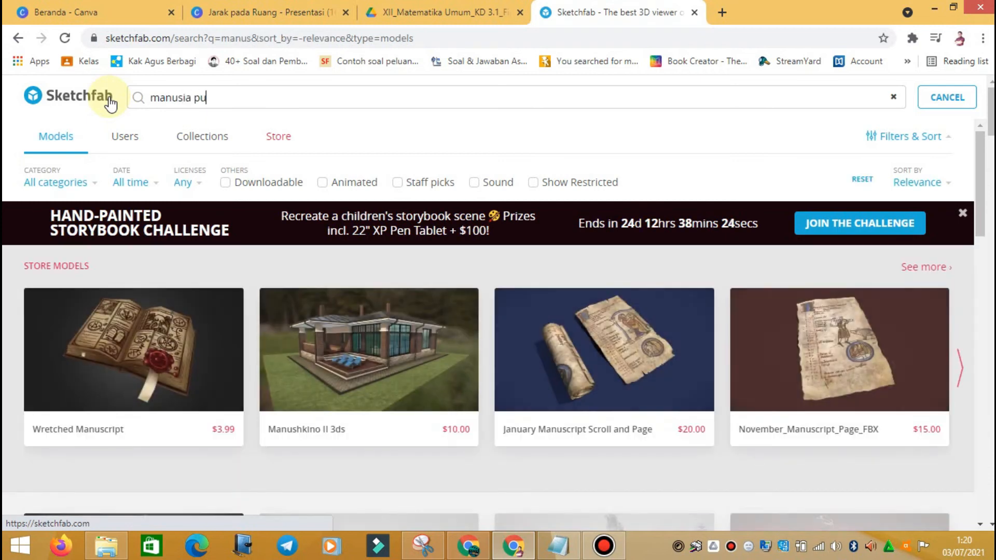
pyautogui.write('rba')
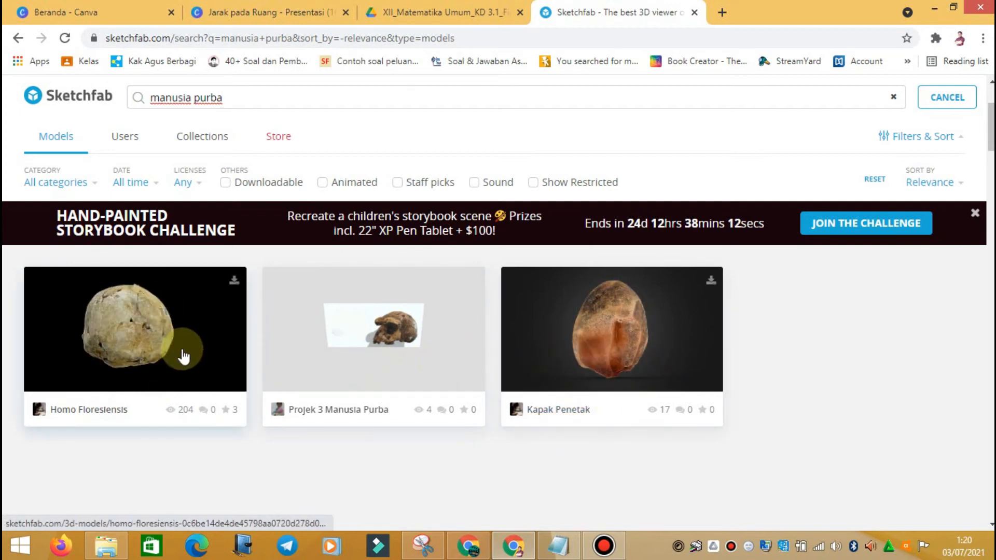
# Step: Open the Homo Floresiensis model and rotate the skull from cranium top back to face view
pyautogui.click(160, 339)
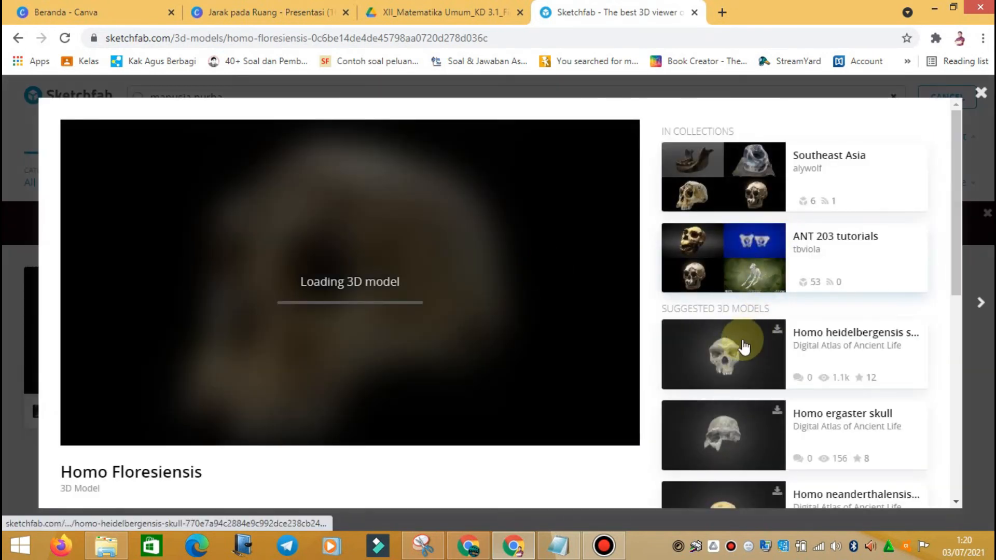
pyautogui.scroll(-3, 750, 295)
pyautogui.scroll(-1, 750, 299)
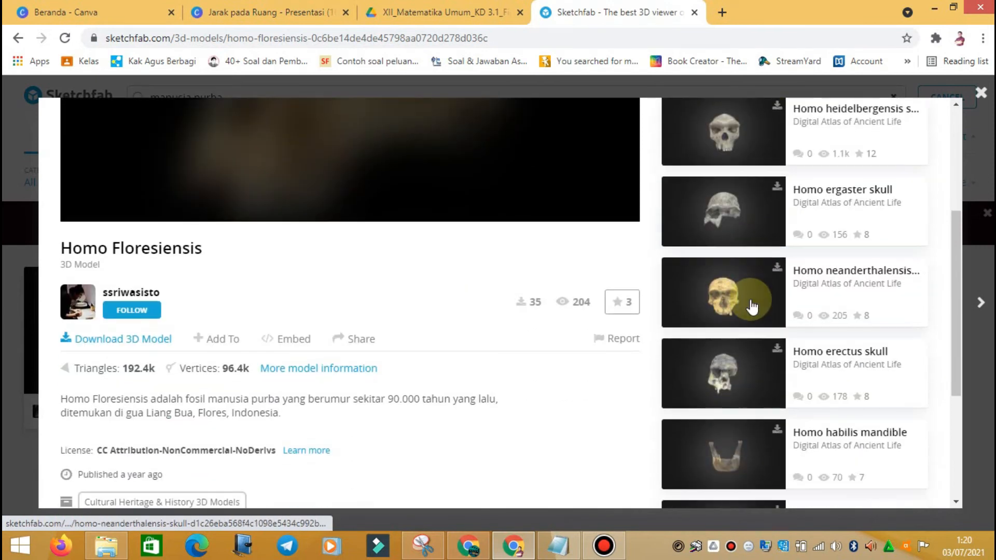
pyautogui.scroll(-2, 752, 319)
pyautogui.scroll(6, 751, 313)
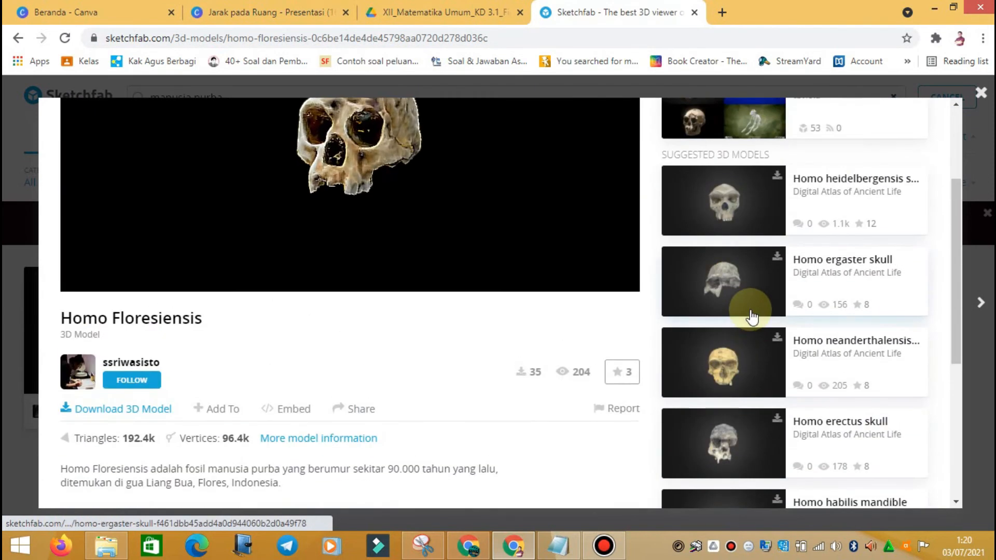
pyautogui.scroll(-4, 751, 310)
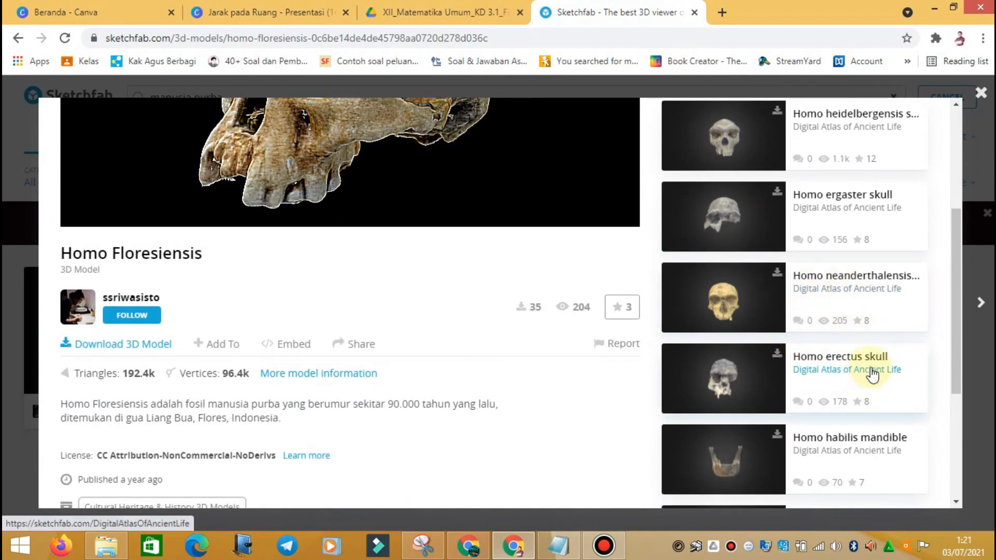
pyautogui.scroll(-2, 873, 374)
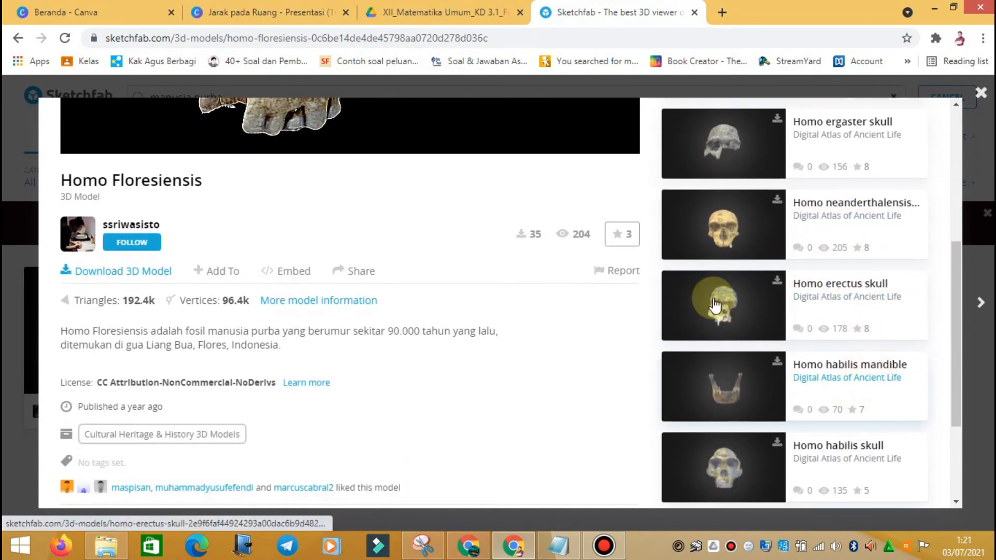
pyautogui.scroll(6, 736, 288)
pyautogui.moveTo(398, 281); pyautogui.dragTo(464, 268)
pyautogui.moveTo(281, 294); pyautogui.dragTo(774, 330)
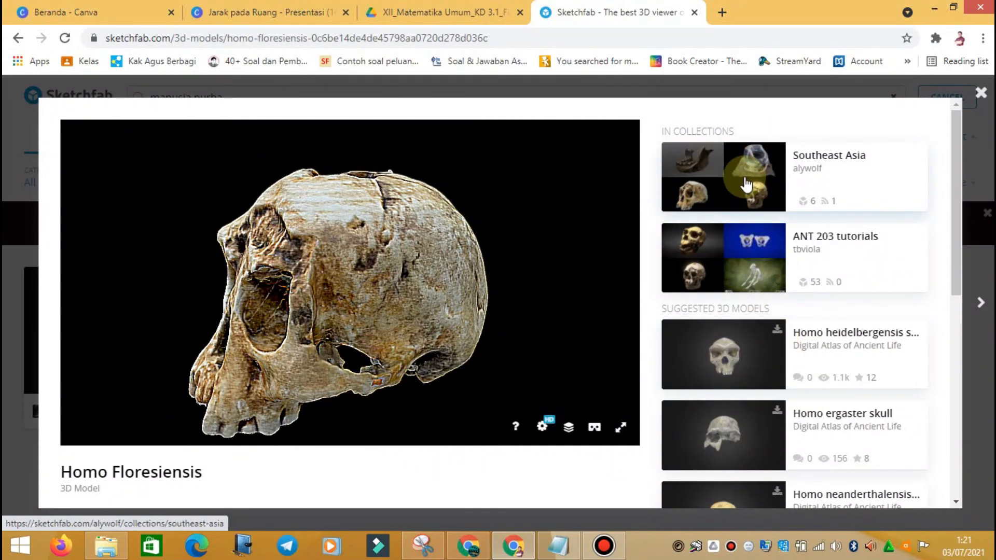
# Step: Browse the ANT 203 tutorials collection of skull and fossil models
pyautogui.click(759, 254)
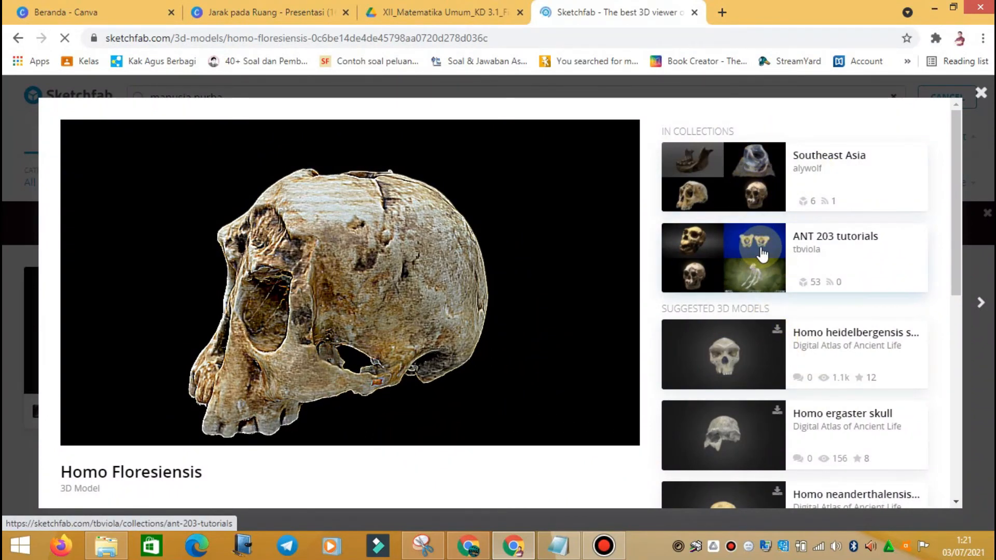
pyautogui.scroll(-3, 540, 356)
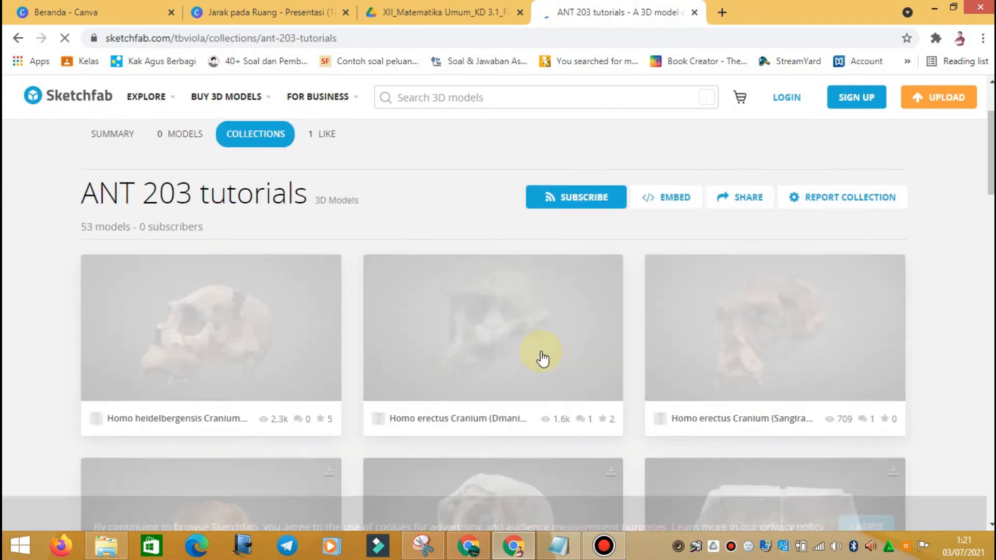
pyautogui.scroll(-12, 469, 336)
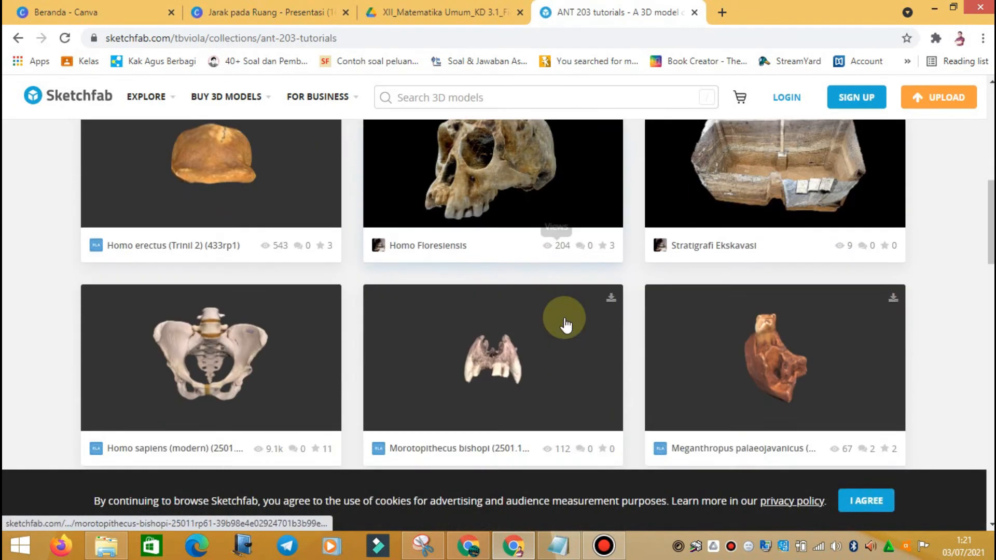
pyautogui.scroll(-1, 566, 324)
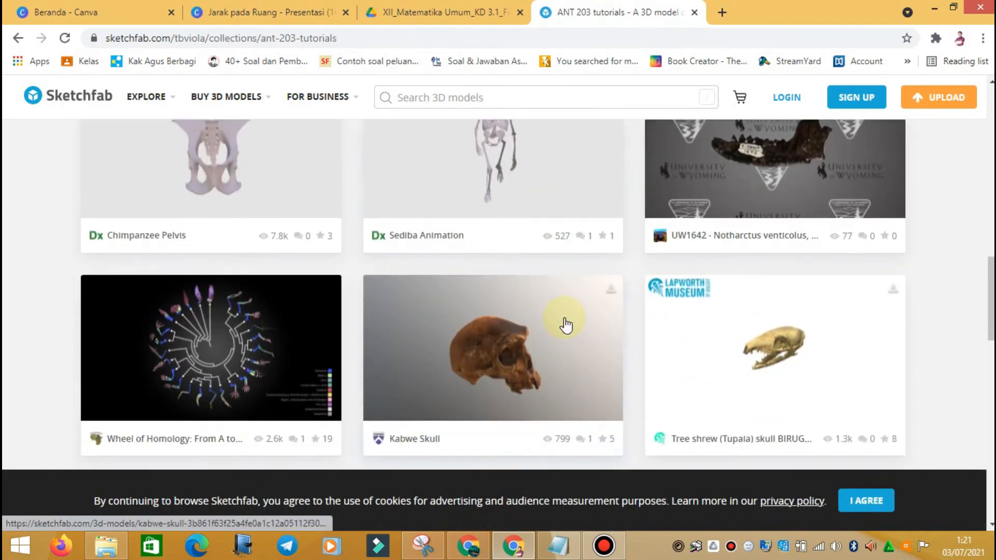
pyautogui.scroll(1, 567, 324)
pyautogui.scroll(-13, 566, 325)
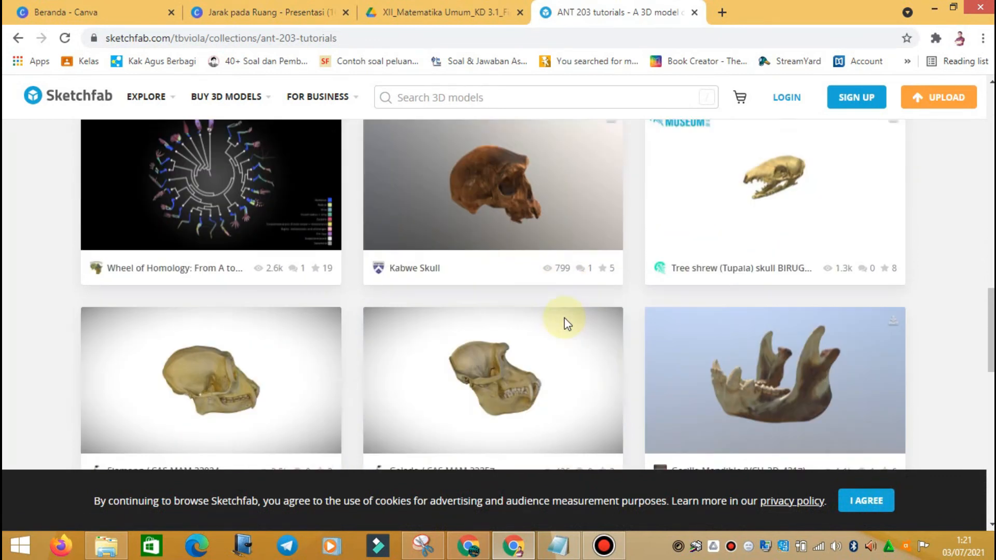
pyautogui.scroll(4, 567, 323)
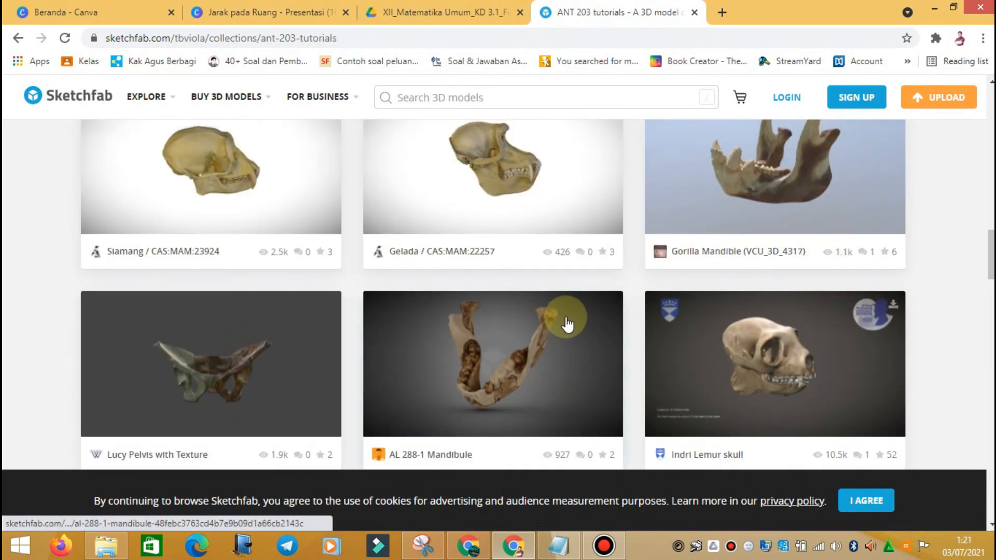
# Step: Search models for 'kerangka manusia', then replace the query with 'tengkorak'
pyautogui.click(436, 98)
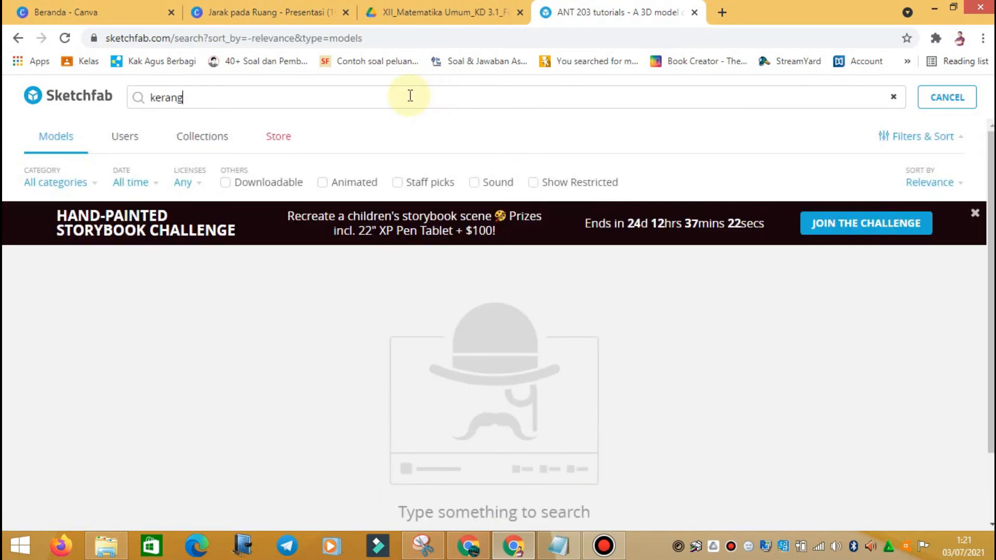
pyautogui.write('kerangka manusa')
pyautogui.press('BackSpace')
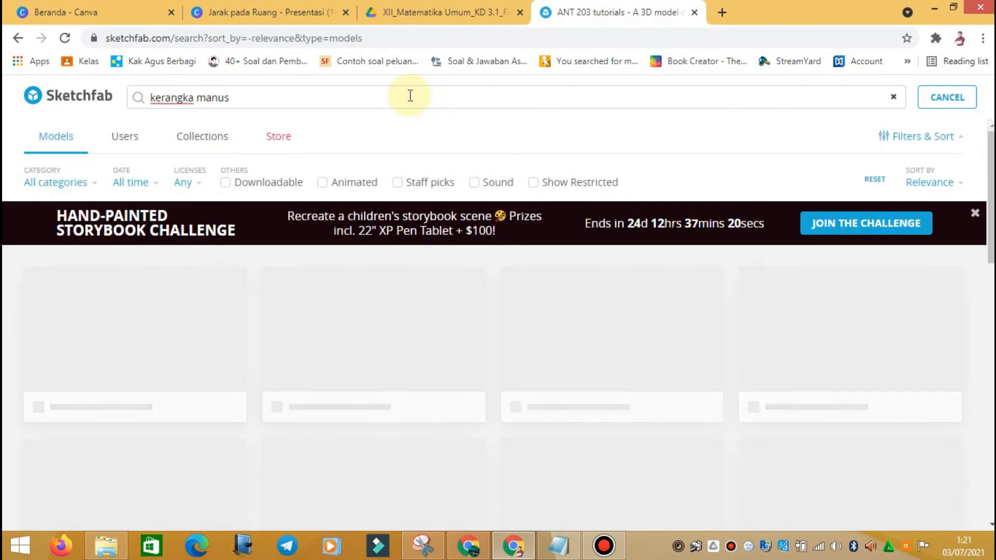
pyautogui.write('ia')
pyautogui.click(274, 104)
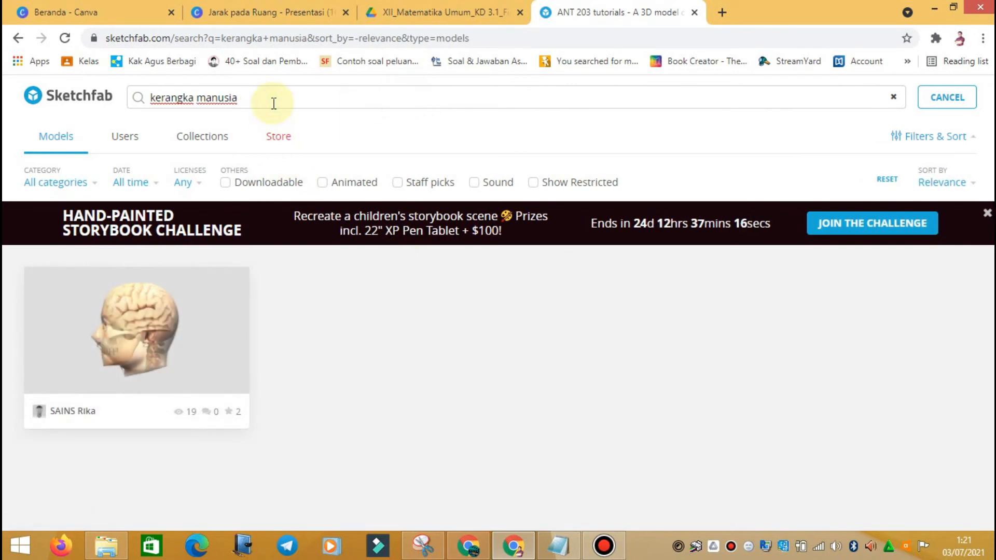
pyautogui.moveTo(275, 96); pyautogui.dragTo(137, 96)
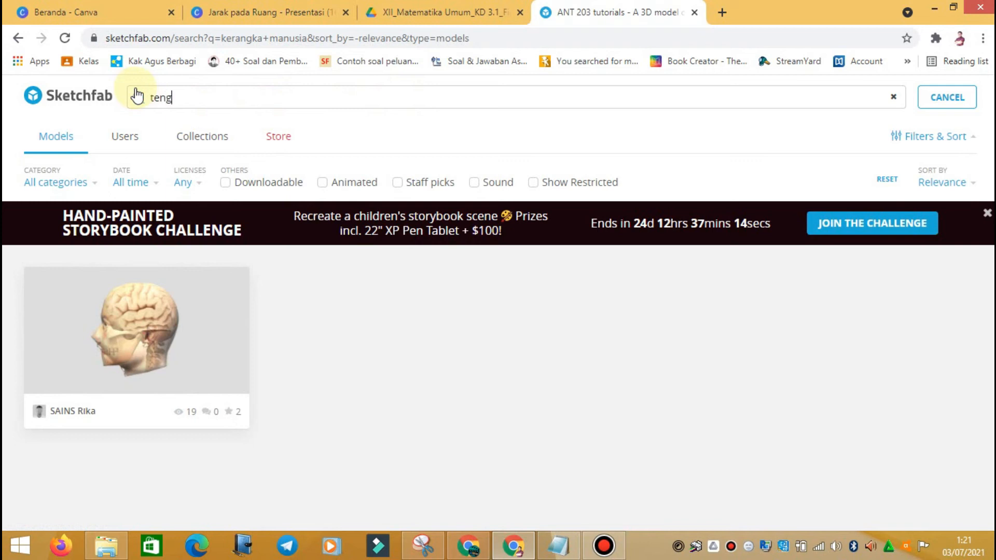
pyautogui.write('tengkora')
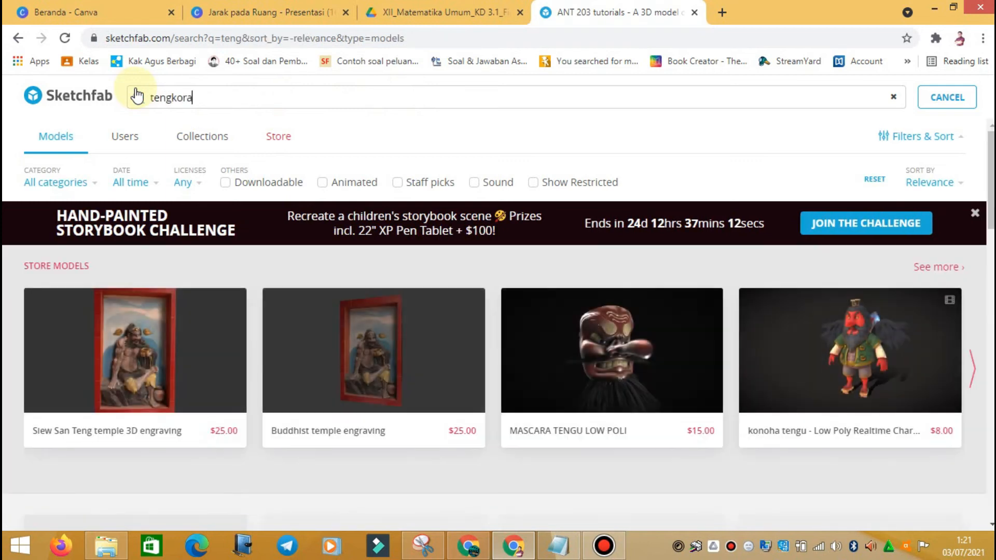
pyautogui.write('k')
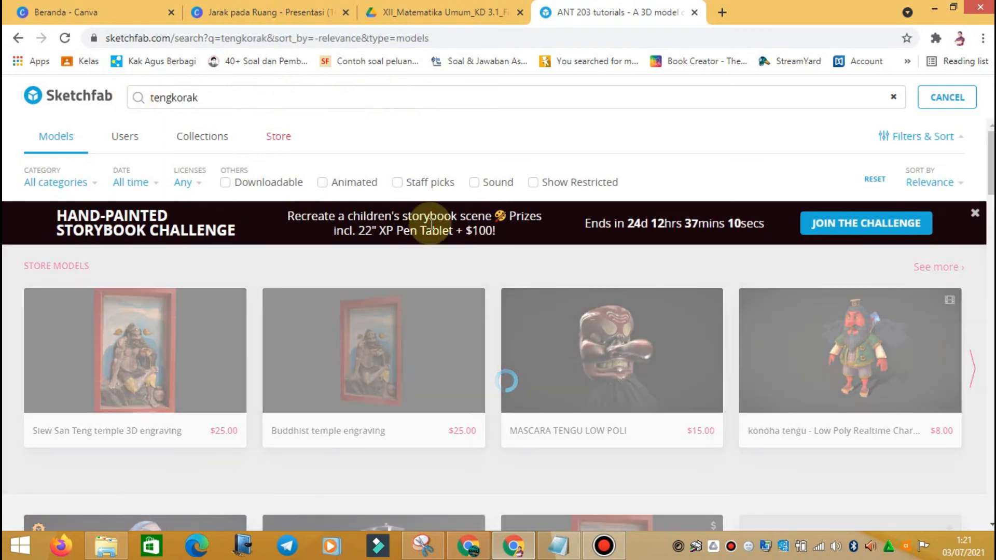
pyautogui.scroll(-3, 653, 329)
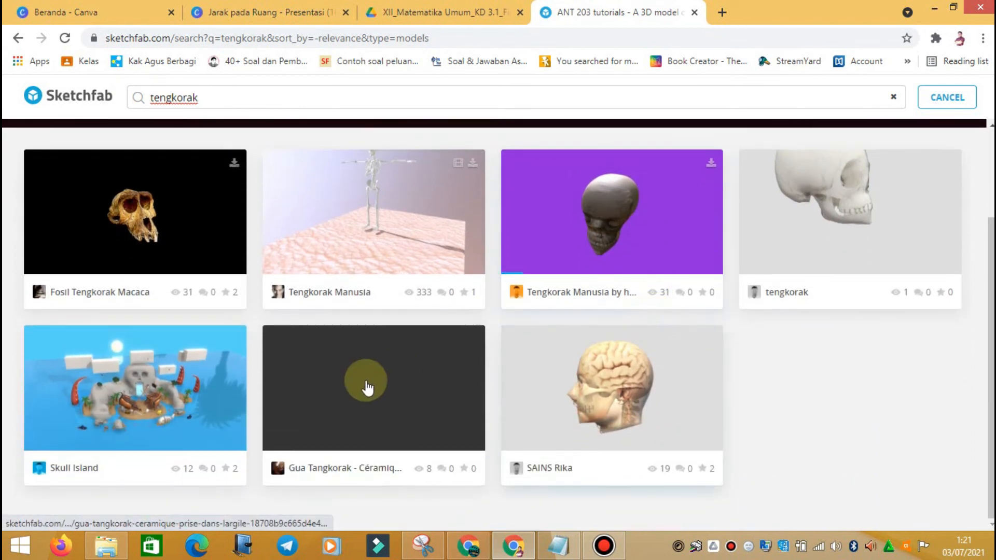
pyautogui.scroll(2, 350, 313)
# Step: Preview the Tengkorak Manusia skeleton from several angles, then close it
pyautogui.click(375, 283)
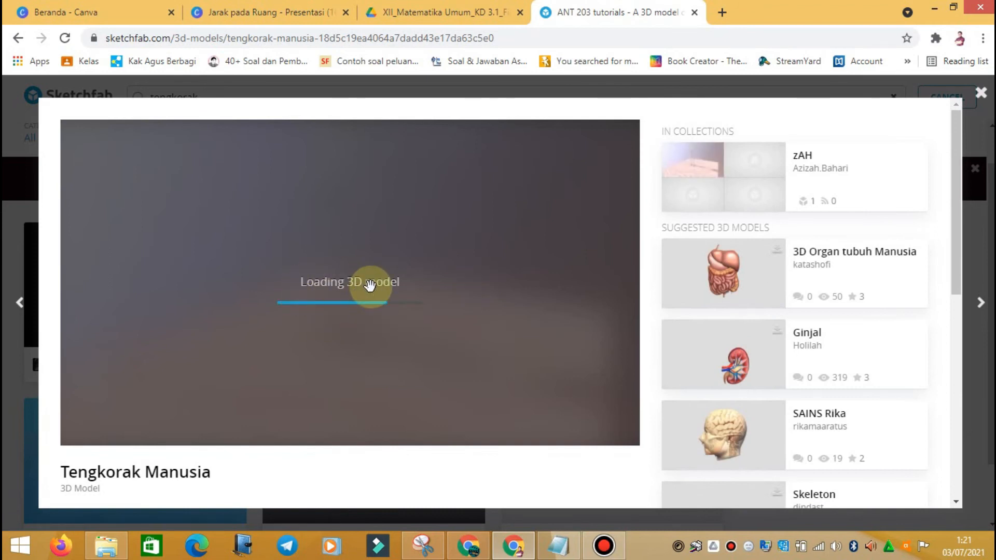
pyautogui.scroll(-10, 761, 215)
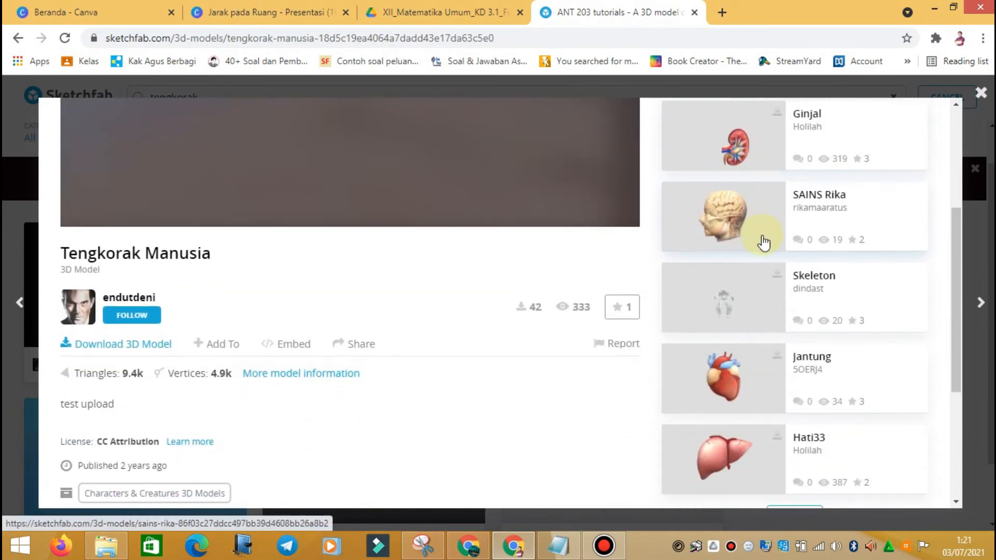
pyautogui.click(807, 291)
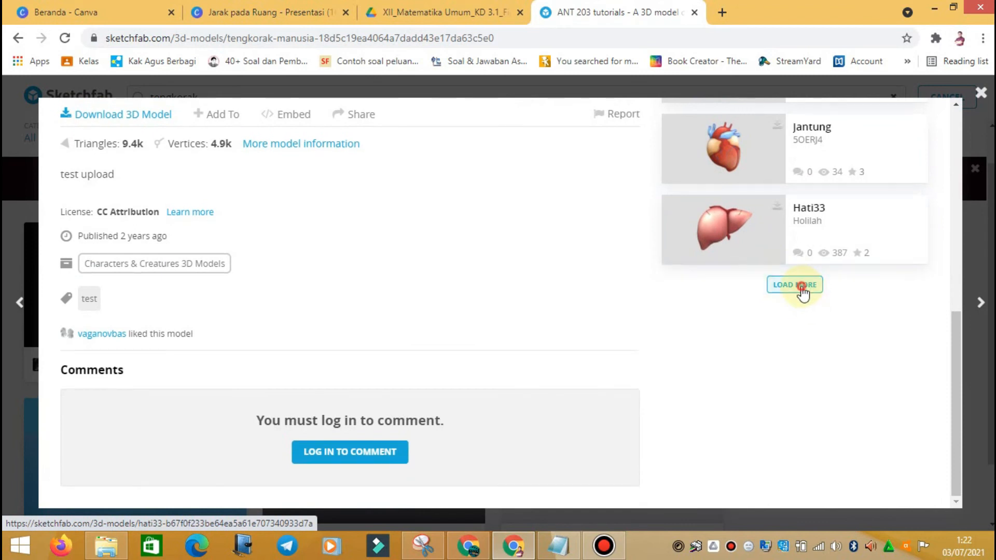
pyautogui.scroll(-5, 798, 300)
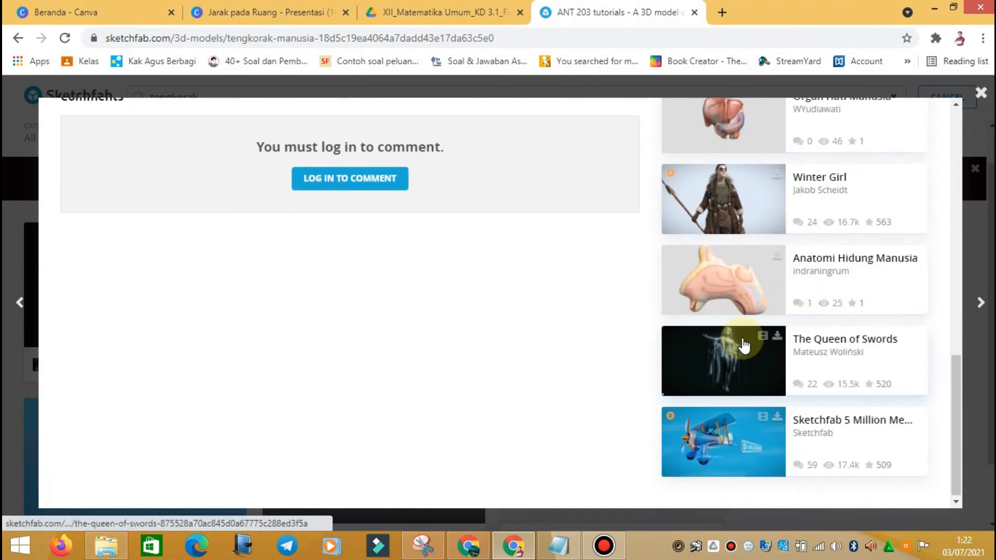
pyautogui.scroll(15, 747, 332)
pyautogui.moveTo(339, 221); pyautogui.dragTo(374, 185)
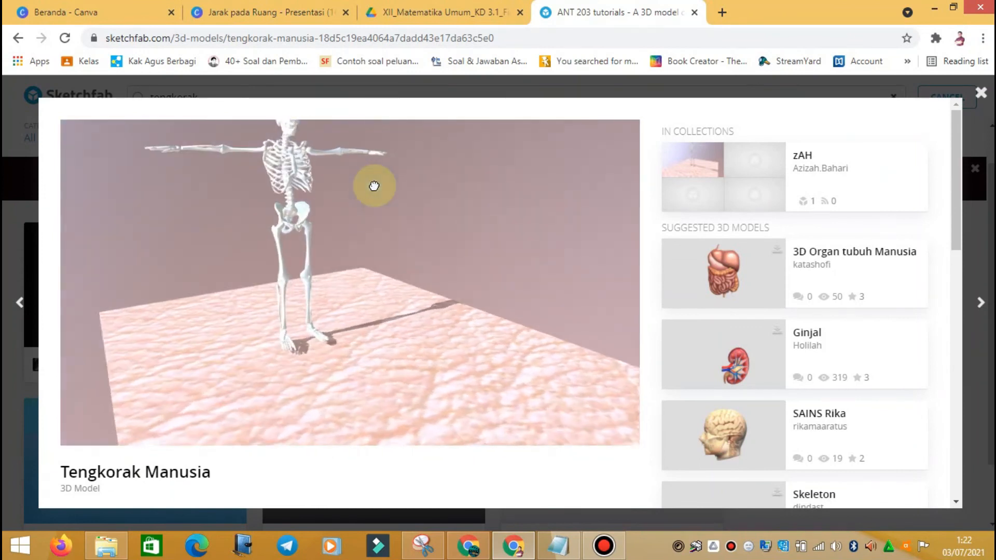
pyautogui.moveTo(325, 215); pyautogui.dragTo(283, 193)
pyautogui.moveTo(426, 242)
pyautogui.mouseDown()
pyautogui.moveTo(356, 251)
pyautogui.moveTo(356, 238)
pyautogui.moveTo(280, 266)
pyautogui.moveTo(259, 313)
pyautogui.moveTo(291, 240)
pyautogui.mouseUp()
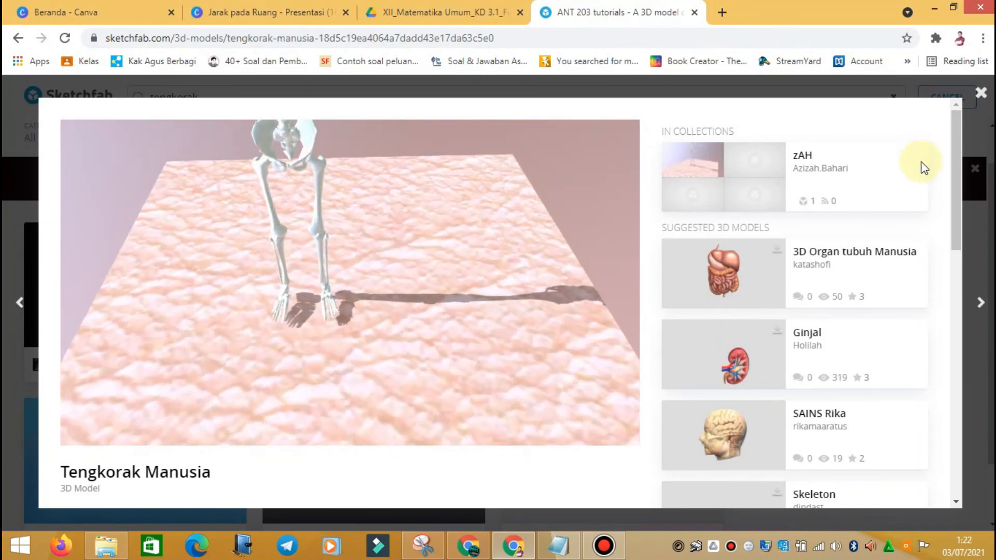
pyautogui.click(981, 93)
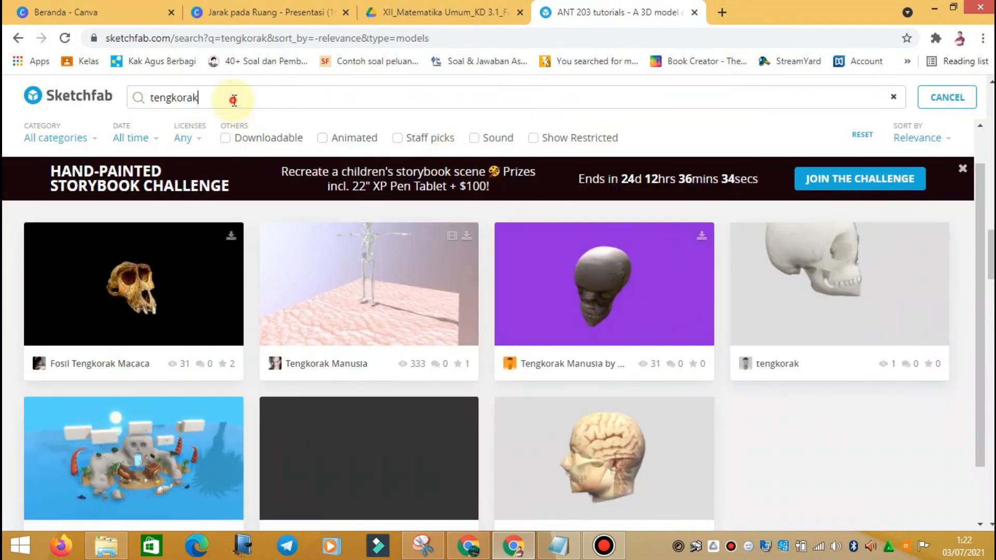
# Step: Replace the tengkorak search with 'tari' and scroll through the results
pyautogui.moveTo(225, 97); pyautogui.dragTo(122, 93)
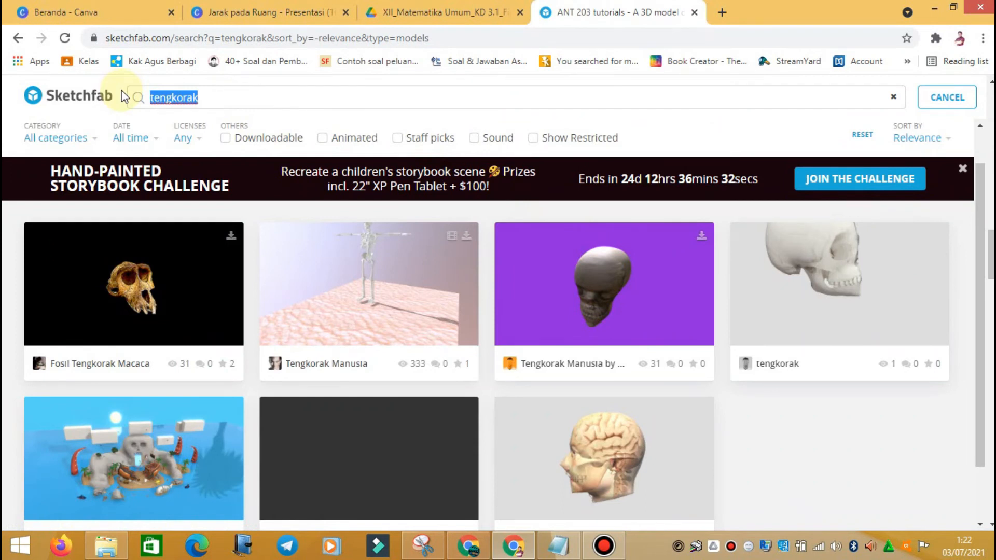
pyautogui.write('tari')
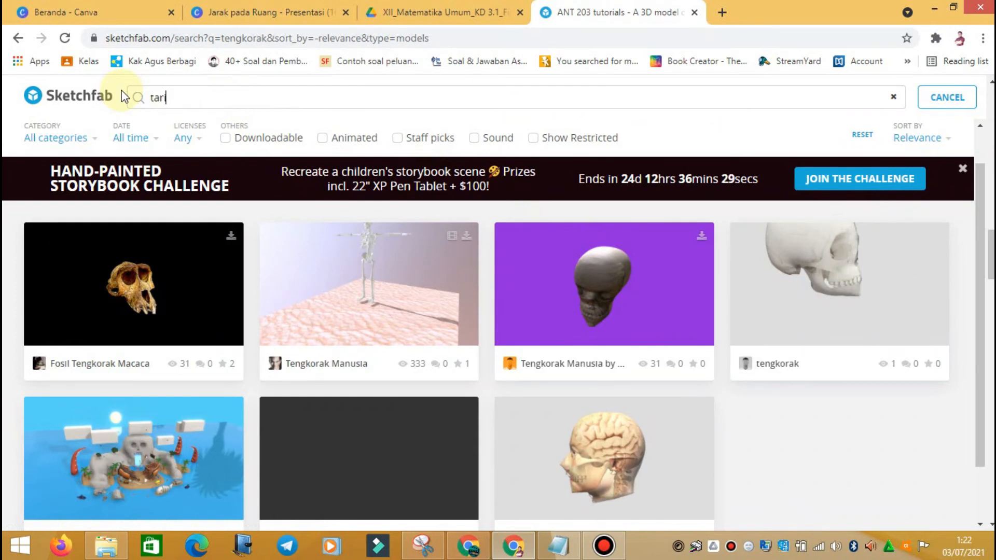
pyautogui.press('Return')
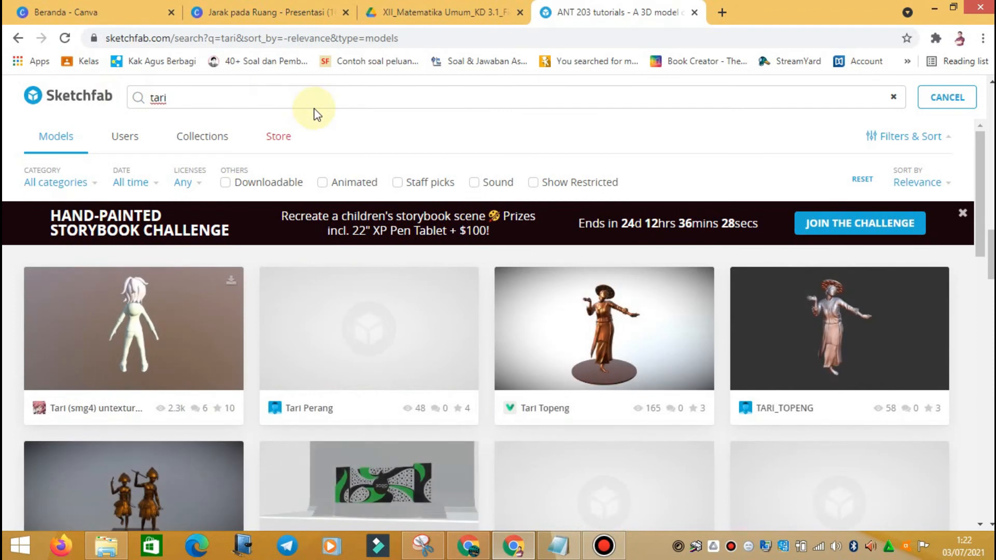
pyautogui.scroll(-3, 634, 302)
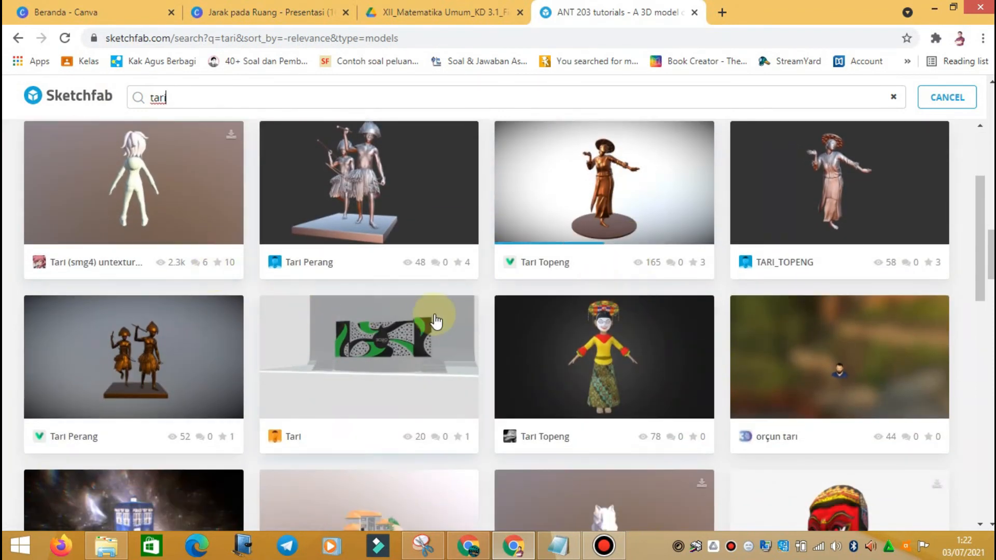
pyautogui.scroll(-4, 524, 318)
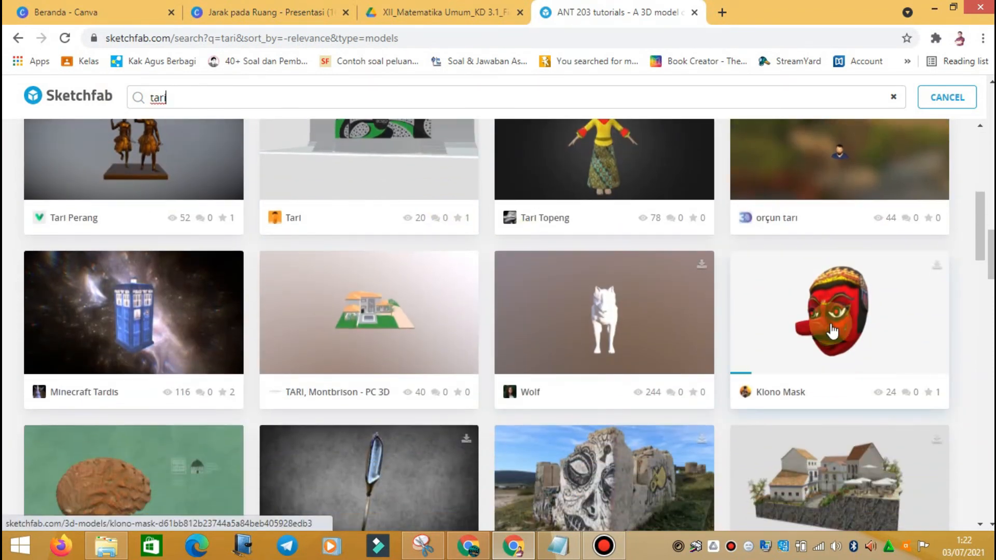
pyautogui.scroll(-5, 832, 330)
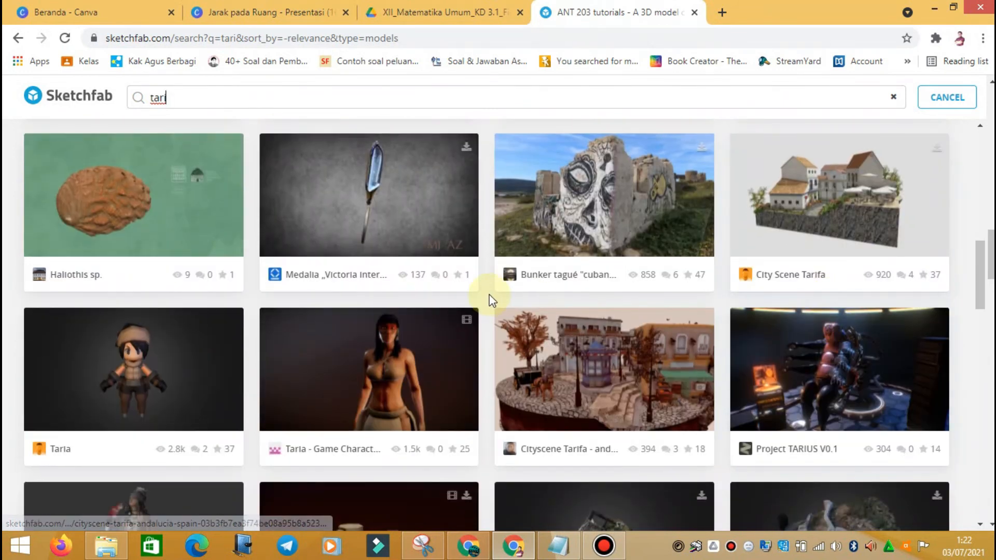
pyautogui.scroll(10, 492, 299)
pyautogui.scroll(-15, 492, 300)
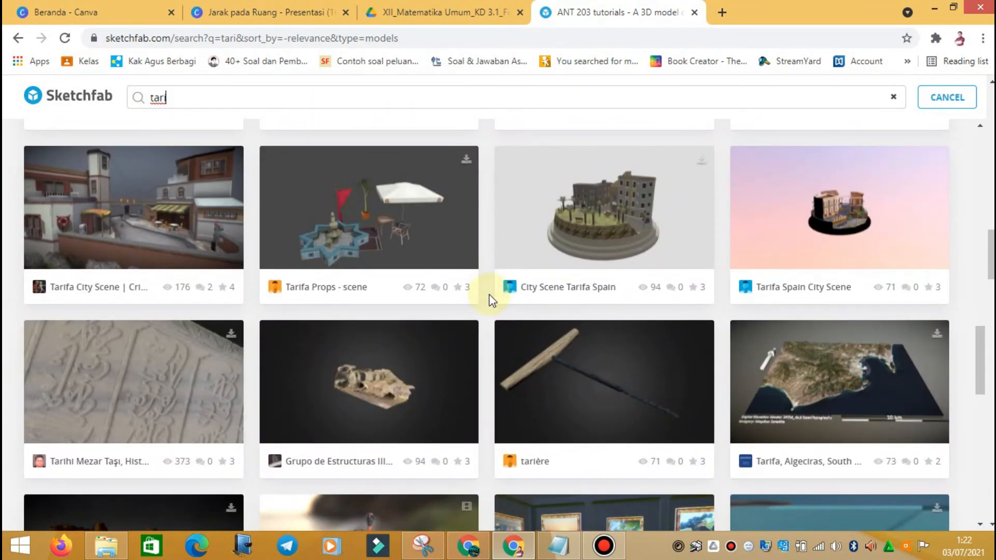
pyautogui.scroll(-6, 491, 300)
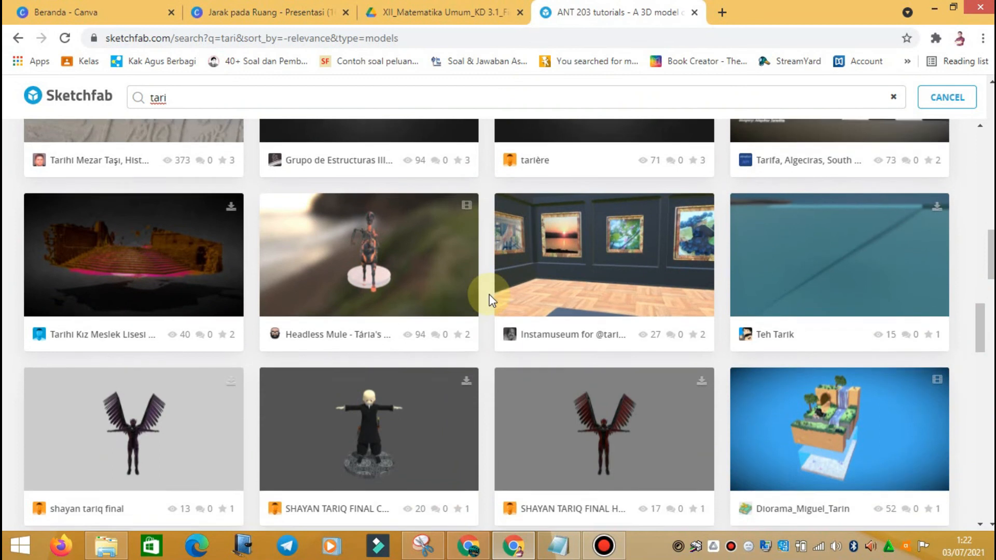
pyautogui.scroll(-5, 490, 300)
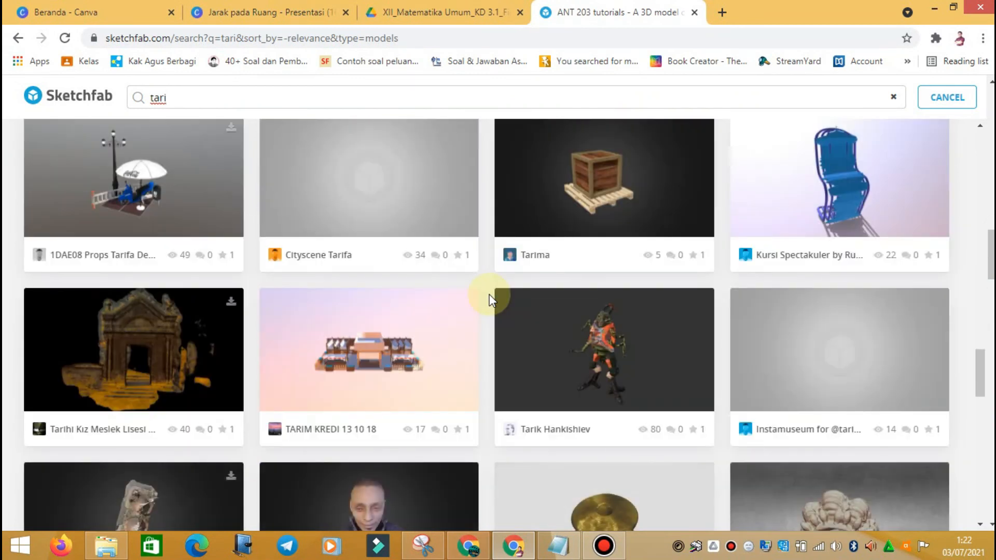
pyautogui.scroll(15, 492, 299)
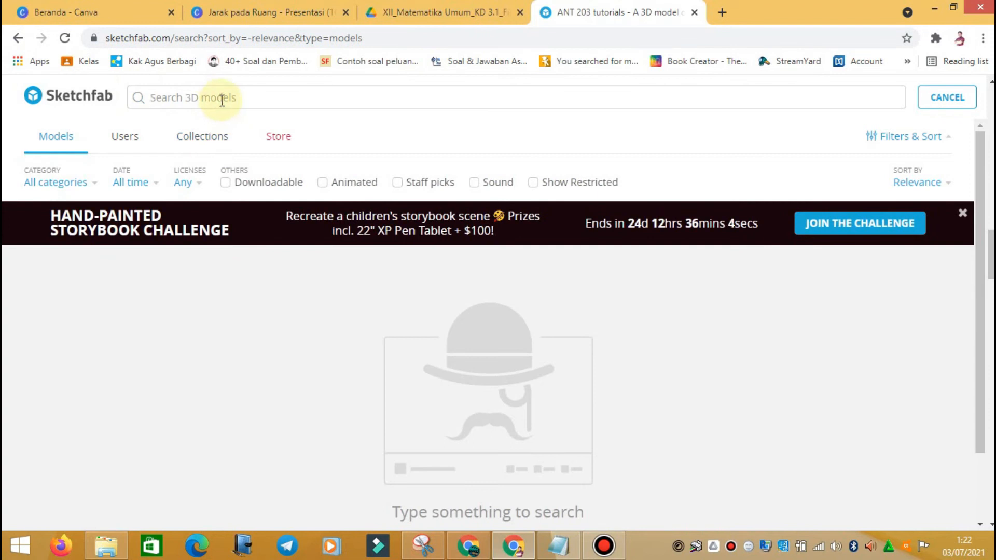
# Step: Refine the search and scroll through the kubus model results
pyautogui.write('s')
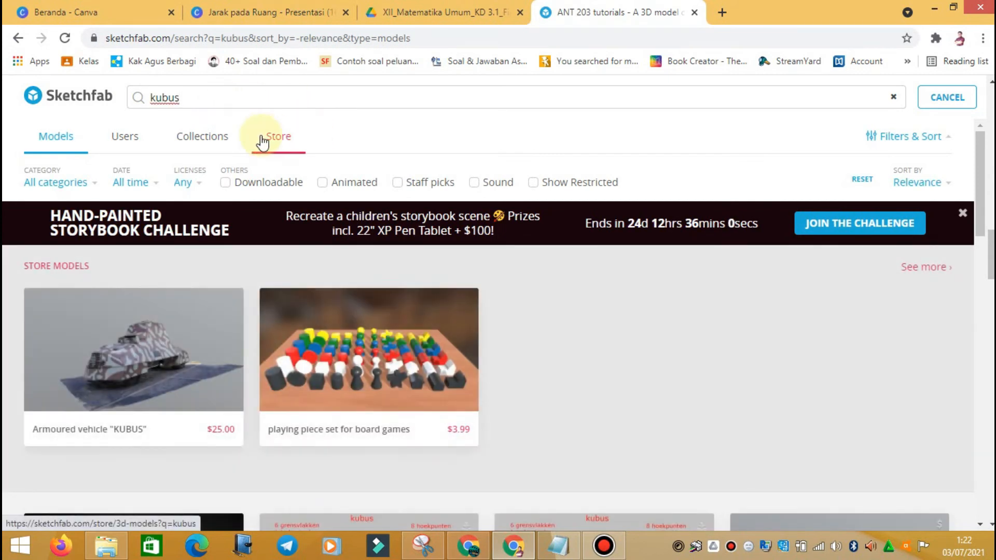
pyautogui.scroll(-4, 486, 311)
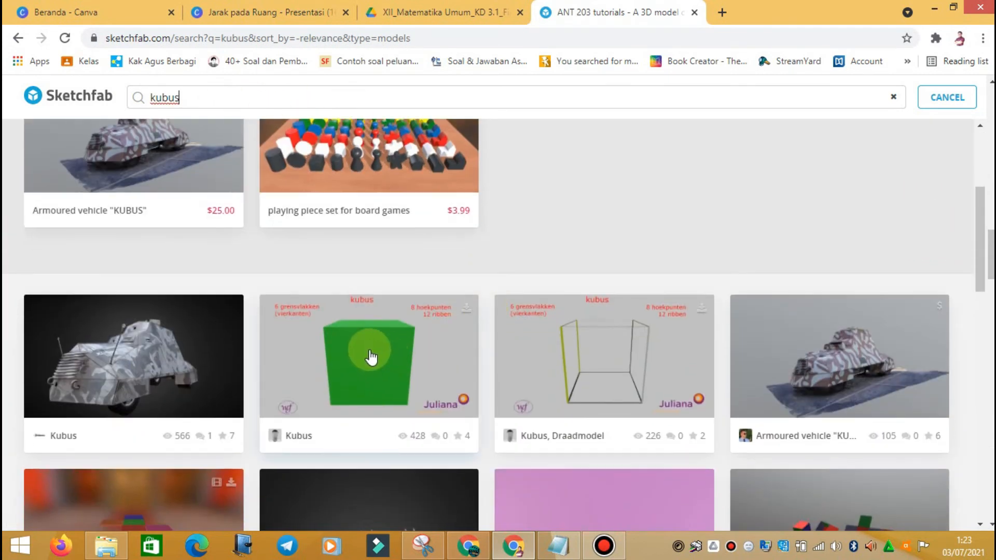
pyautogui.scroll(-3, 534, 356)
pyautogui.scroll(1, 532, 357)
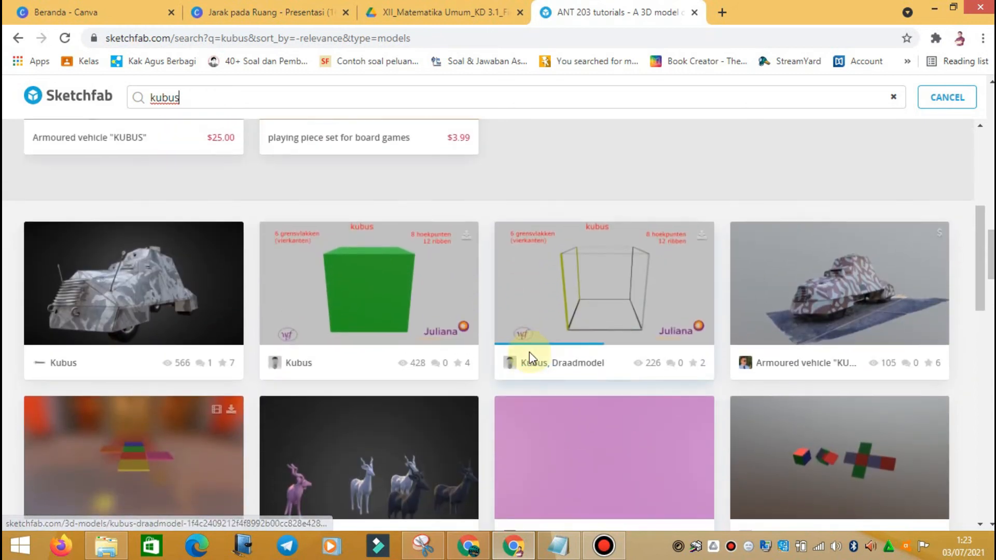
pyautogui.scroll(-3, 529, 356)
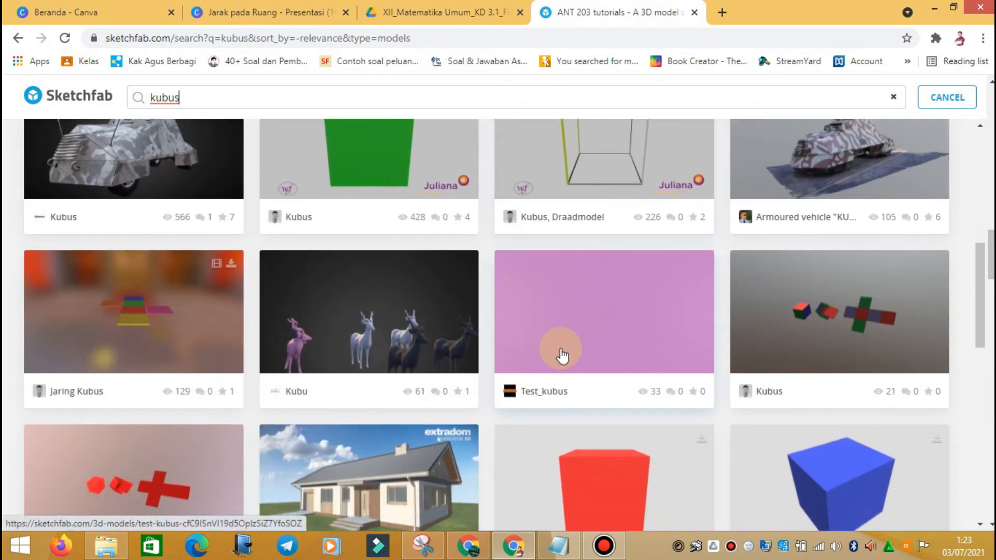
pyautogui.scroll(-3, 571, 350)
pyautogui.scroll(-10, 631, 363)
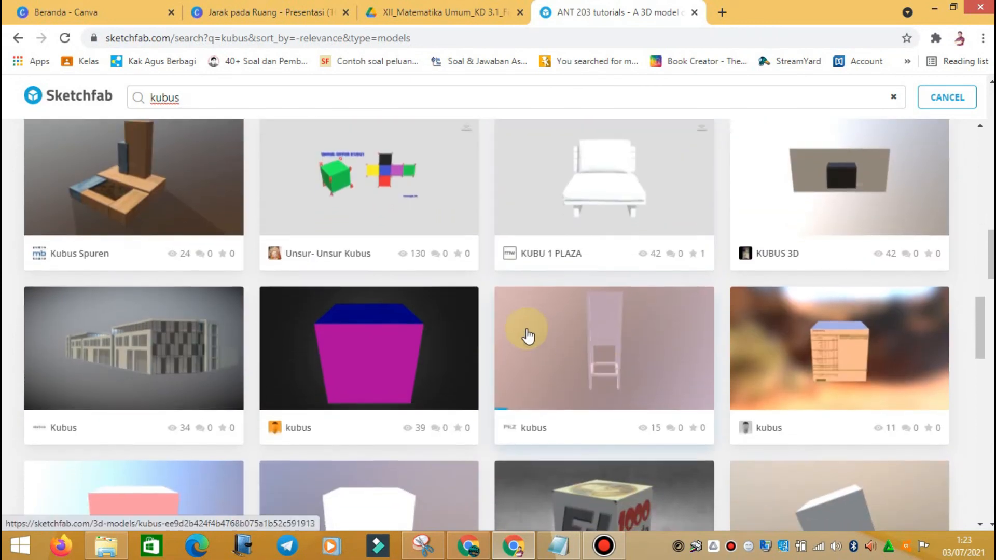
pyautogui.scroll(-7, 527, 334)
pyautogui.scroll(8, 527, 334)
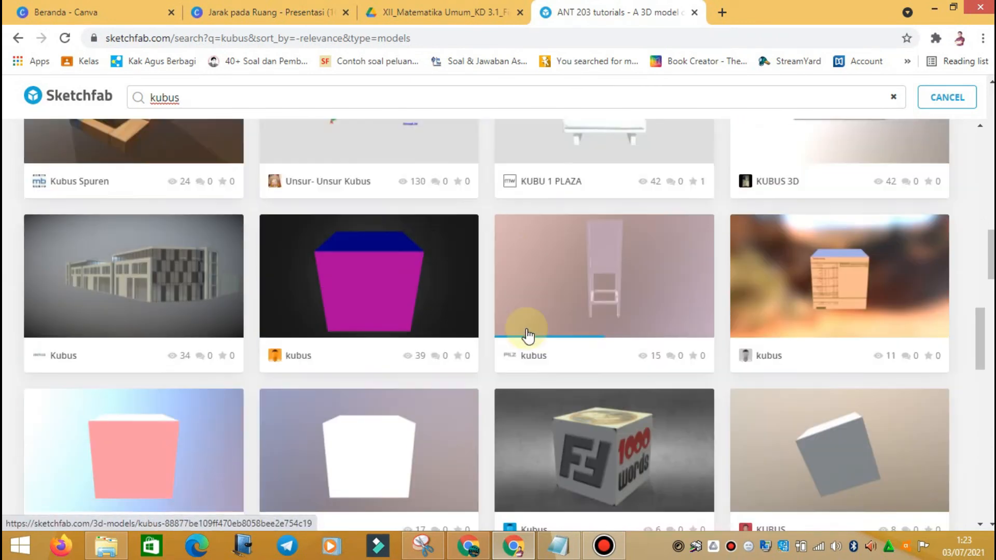
pyautogui.scroll(1, 390, 243)
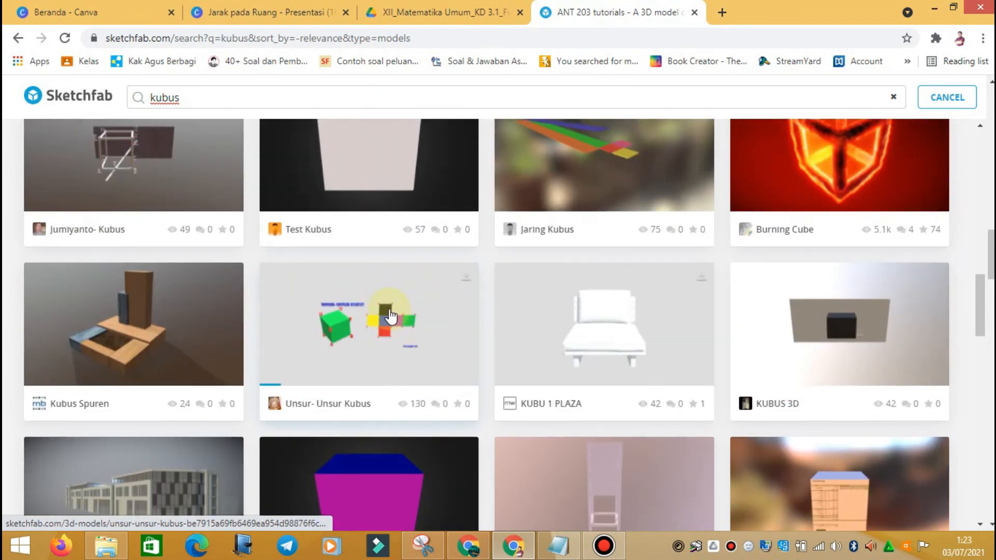
# Step: Open the Unsur-Unsur Kubus model, copy its page URL, and return to the Canva slides
pyautogui.click(394, 327)
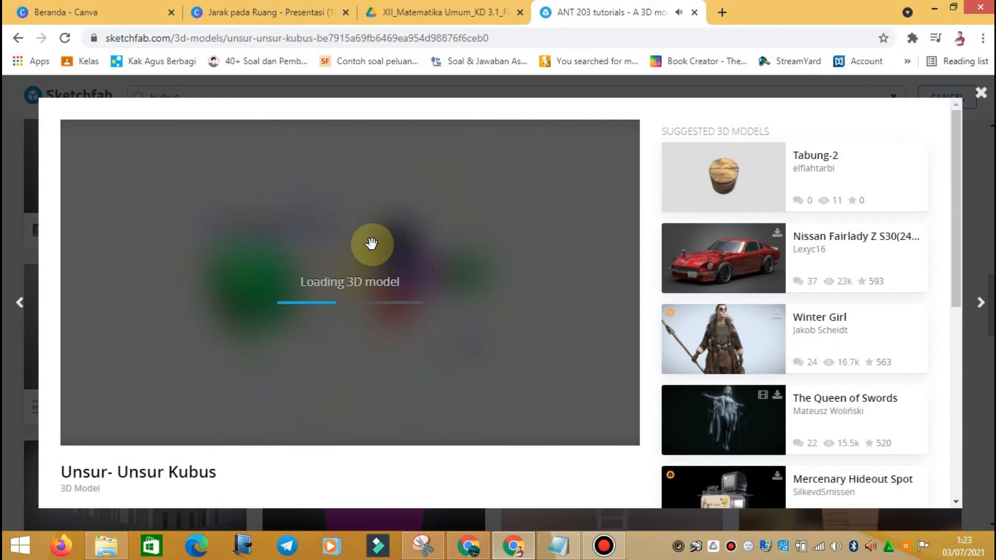
pyautogui.moveTo(518, 38); pyautogui.dragTo(36, 38)
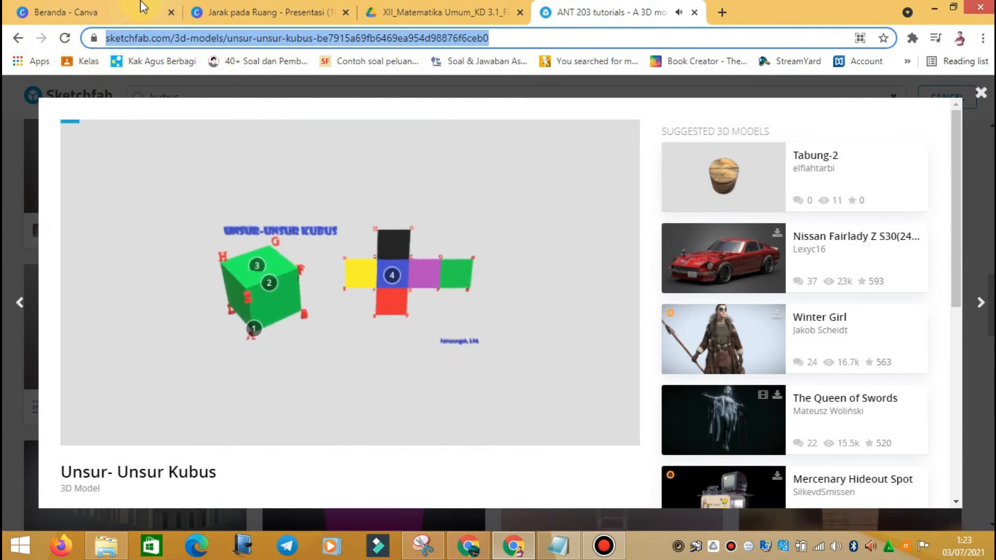
pyautogui.click(248, 15)
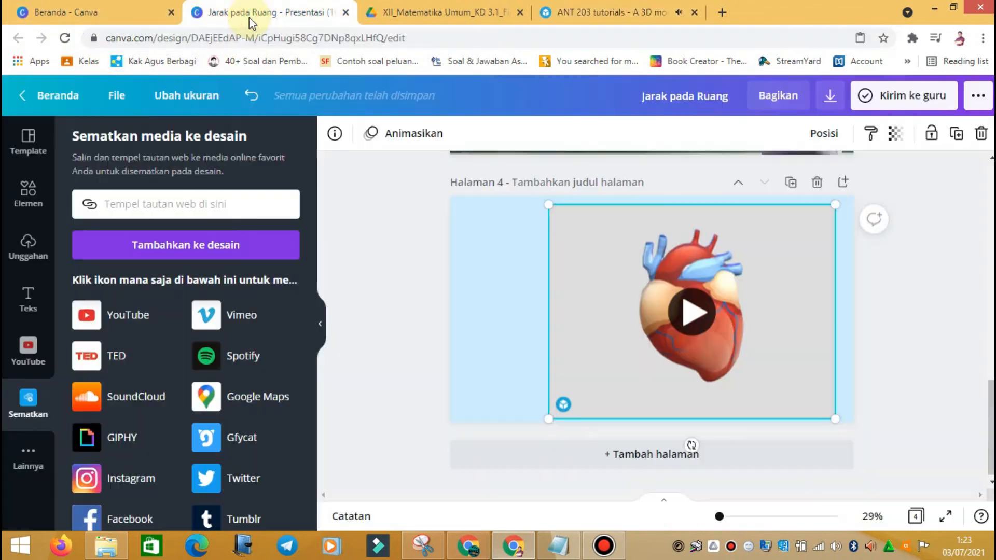
# Step: Add page 5 and embed the pasted Unsur-Unsur Kubus Sketchfab link via Sematkan
pyautogui.click(693, 463)
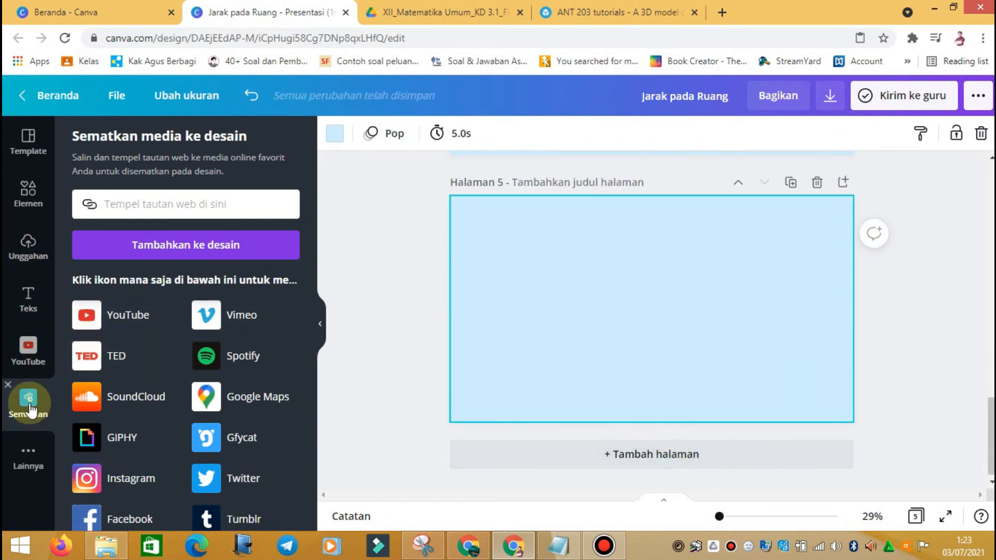
pyautogui.click(8, 386)
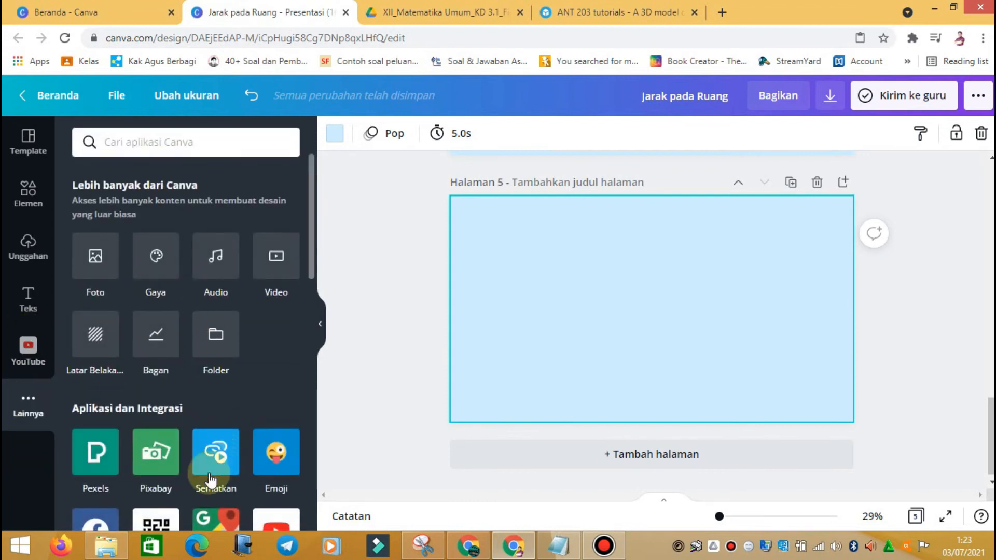
pyautogui.click(216, 455)
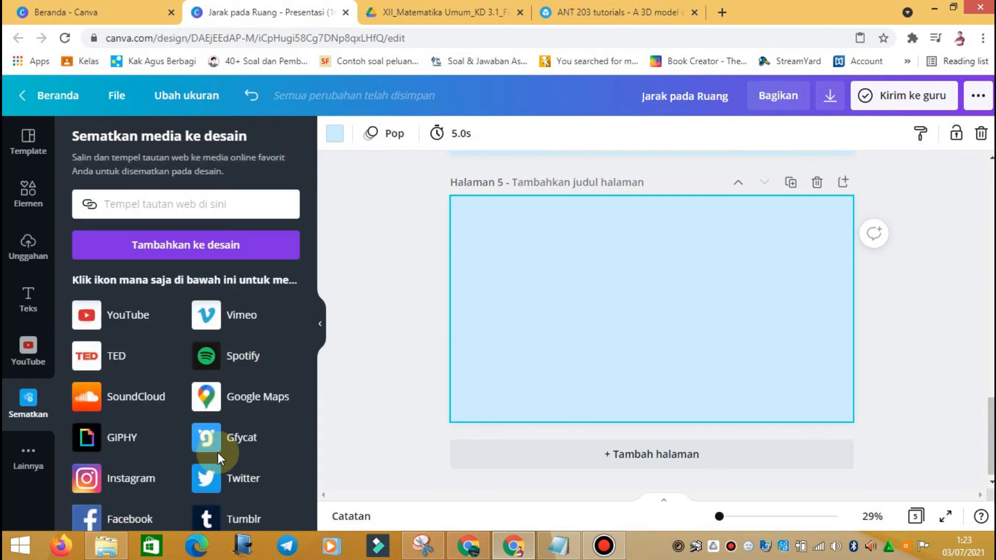
pyautogui.click(164, 206)
pyautogui.hotkey('ctrl', 'v')
pyautogui.click(182, 248)
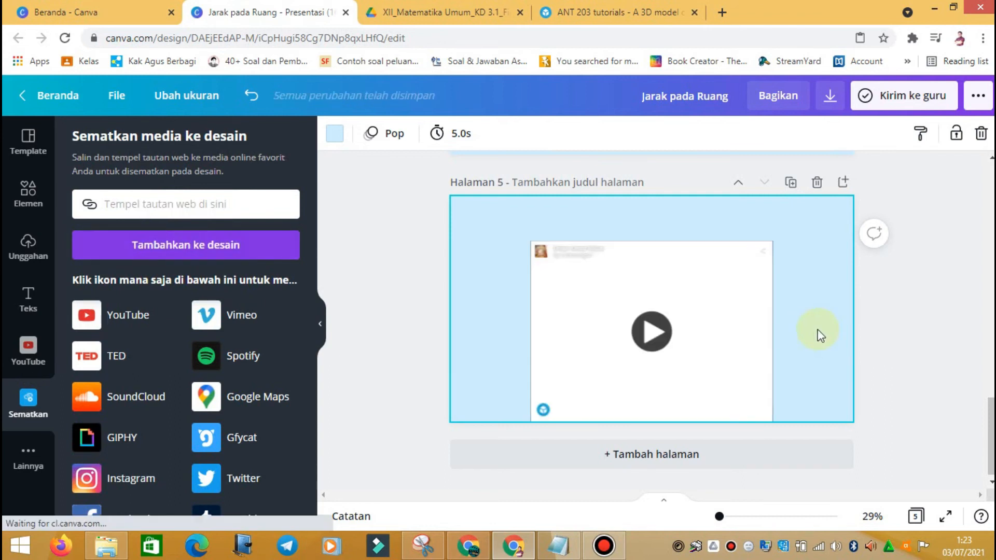
# Step: Enlarge and centre the cube embed on page 5, then go back to Sketchfab
pyautogui.moveTo(725, 294)
pyautogui.mouseDown()
pyautogui.moveTo(723, 250)
pyautogui.moveTo(662, 258)
pyautogui.mouseUp()
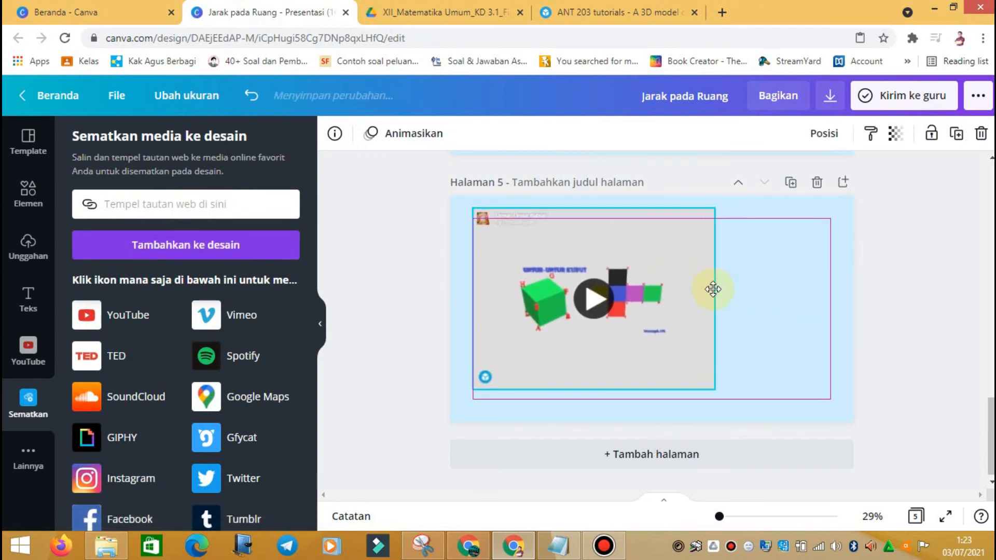
pyautogui.moveTo(735, 399); pyautogui.dragTo(751, 414)
pyautogui.moveTo(697, 351); pyautogui.dragTo(749, 351)
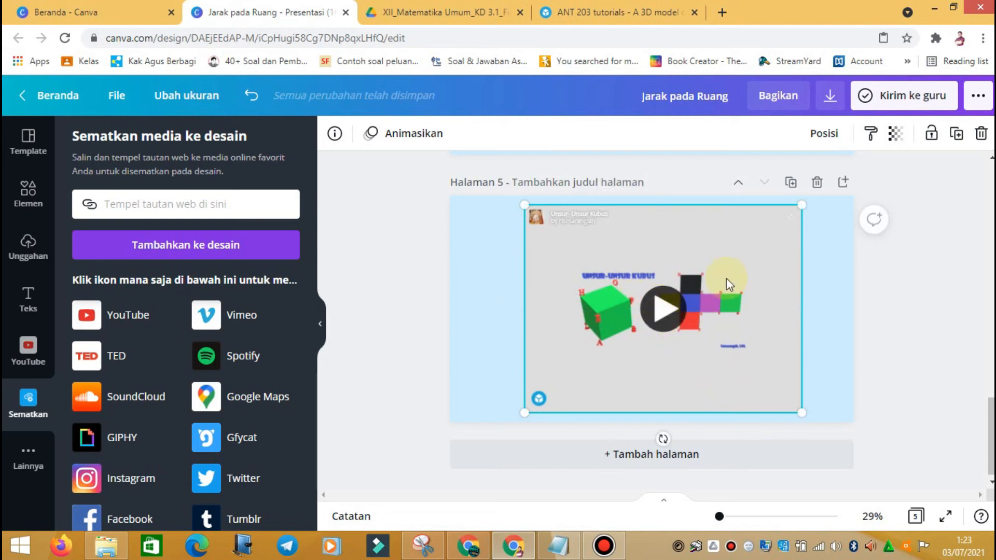
pyautogui.click(816, 264)
pyautogui.click(607, 12)
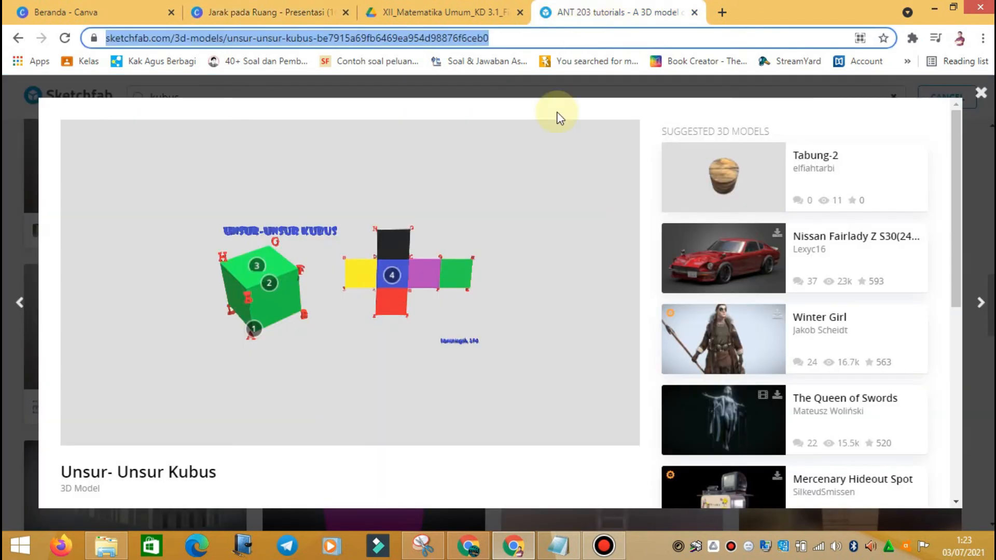
# Step: Close the cube model, browse Sketchfab results for 'army', then return to the Canva design
pyautogui.click(981, 92)
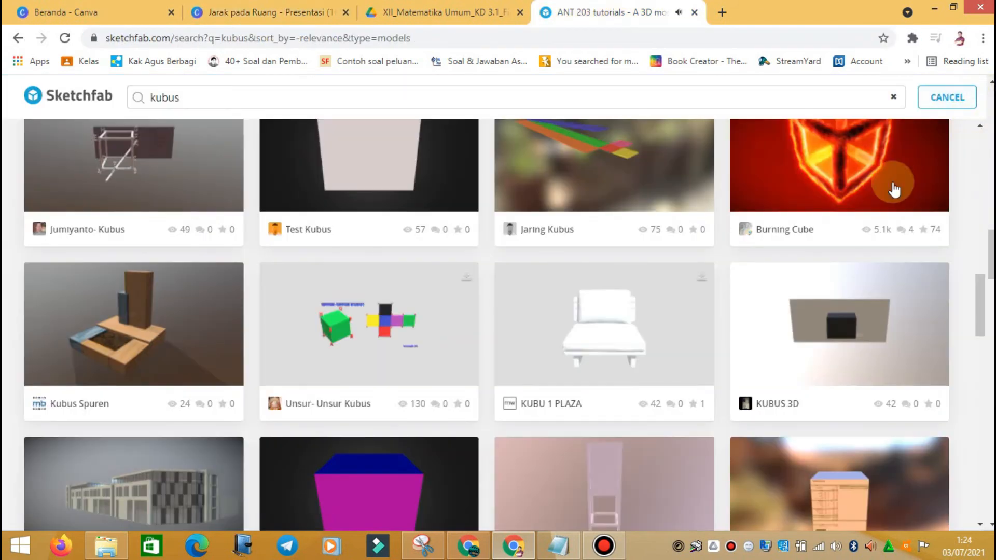
pyautogui.moveTo(434, 102); pyautogui.dragTo(82, 104)
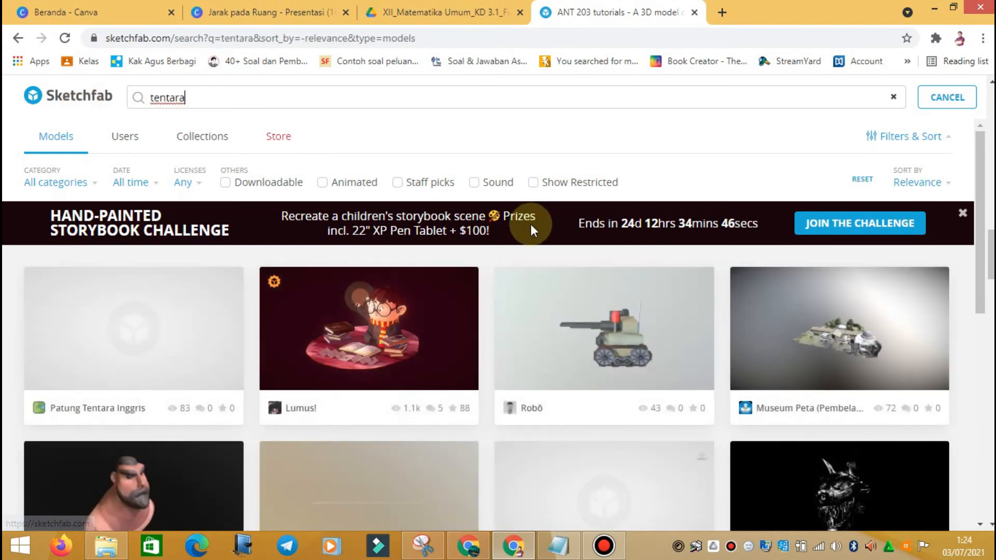
pyautogui.scroll(-3, 691, 360)
pyautogui.scroll(-6, 156, 339)
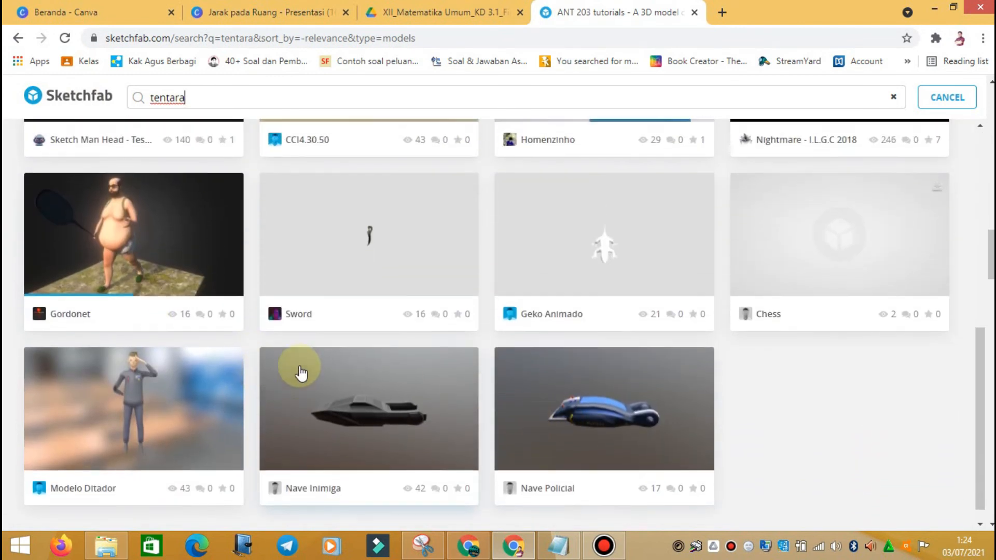
pyautogui.scroll(10, 444, 344)
pyautogui.moveTo(202, 99); pyautogui.dragTo(149, 107)
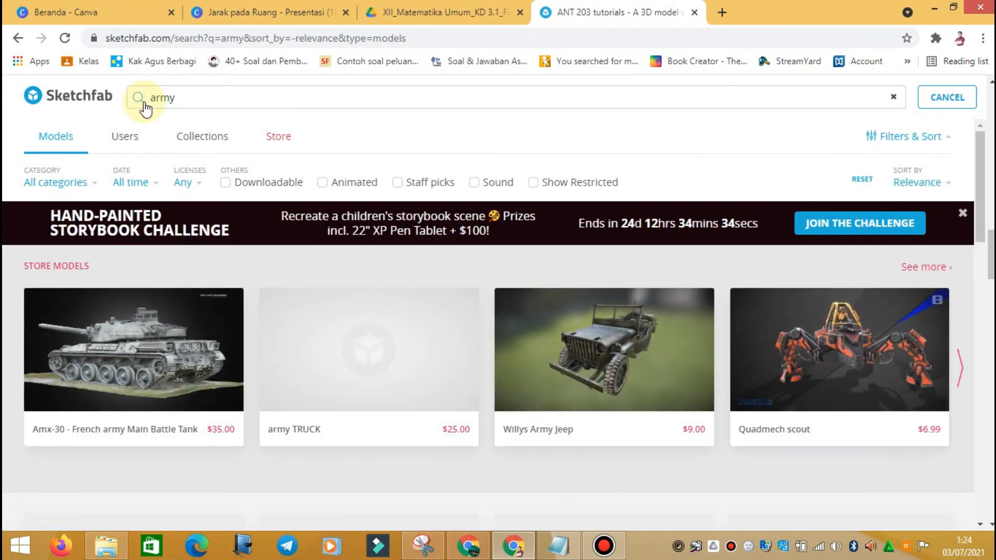
pyautogui.scroll(-14, 482, 332)
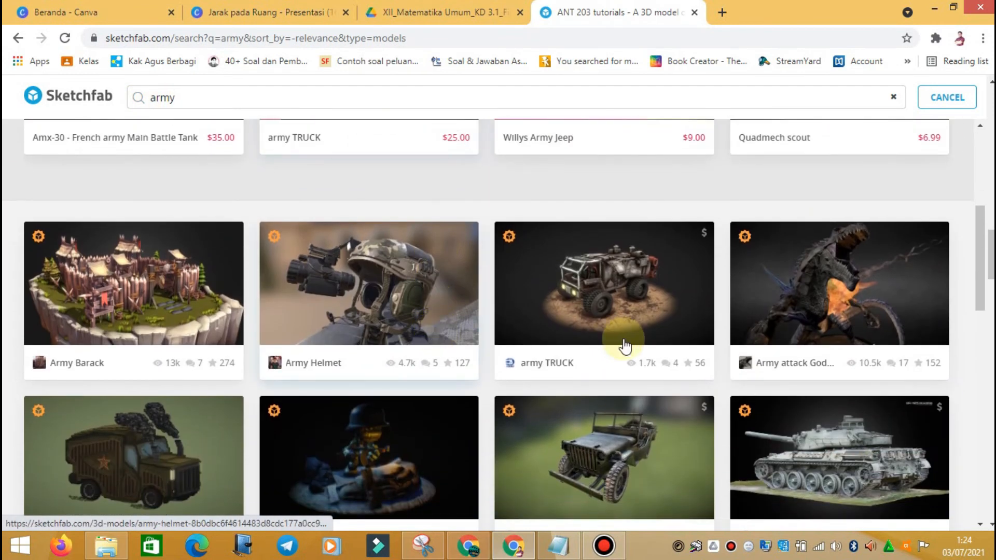
pyautogui.scroll(-10, 626, 346)
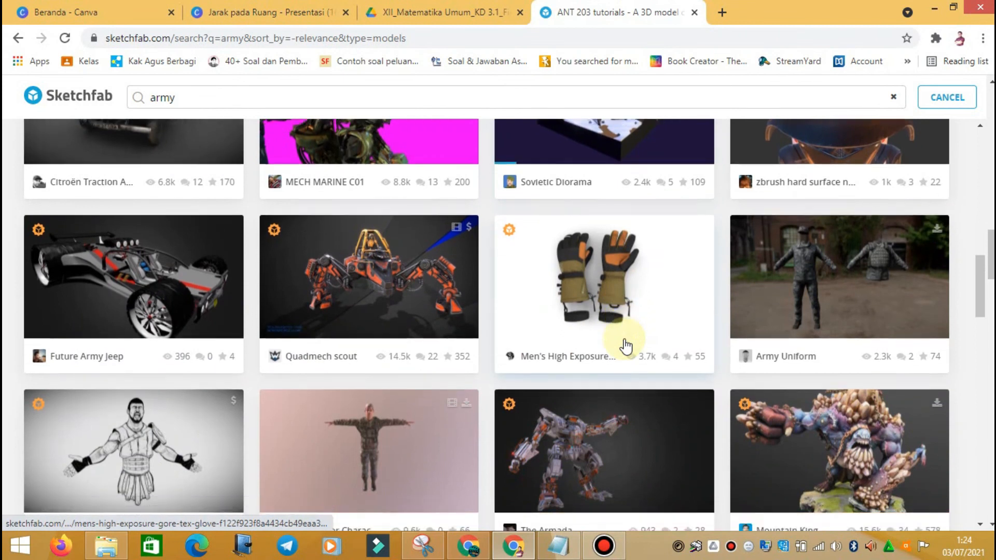
pyautogui.scroll(20, 623, 312)
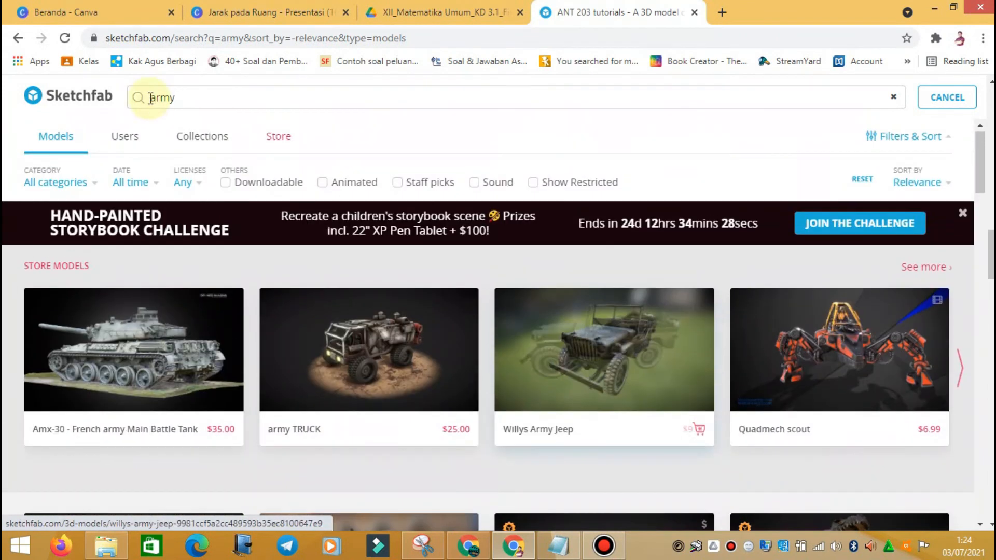
pyautogui.click(177, 98)
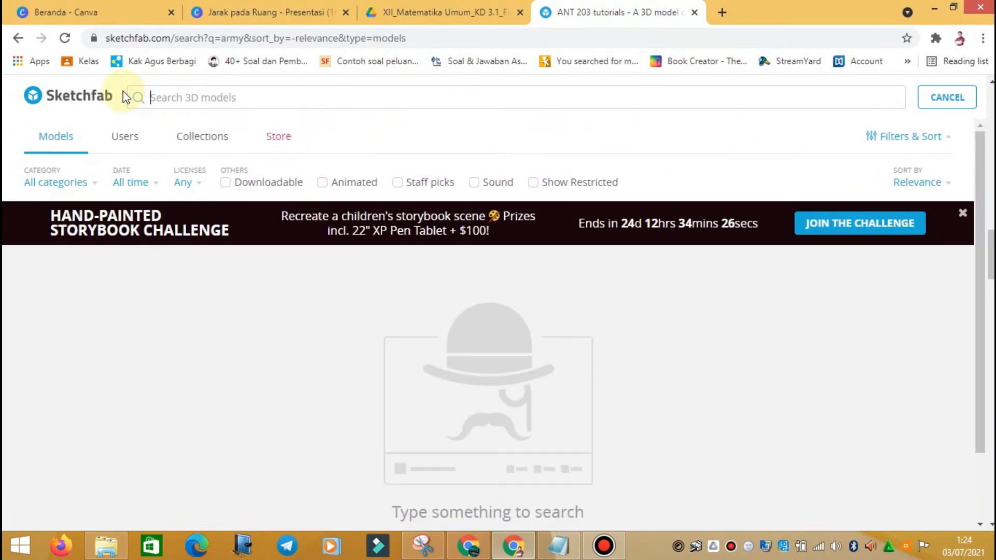
pyautogui.click(269, 11)
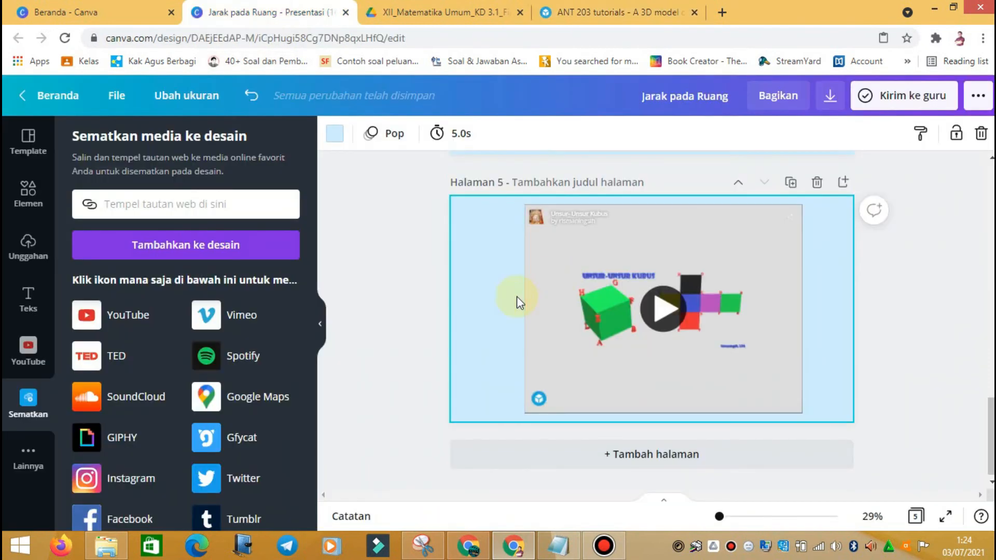
# Step: Shrink the Jantung heart embed on page 4 from its bottom-left corner and shift it right
pyautogui.scroll(5, 698, 280)
pyautogui.scroll(10, 698, 279)
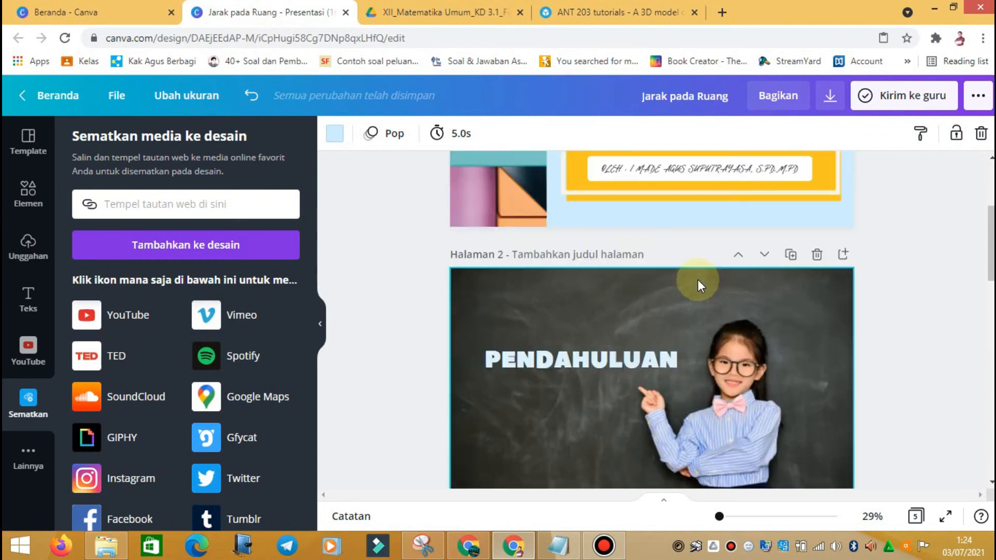
pyautogui.scroll(3, 698, 279)
pyautogui.scroll(-1, 700, 278)
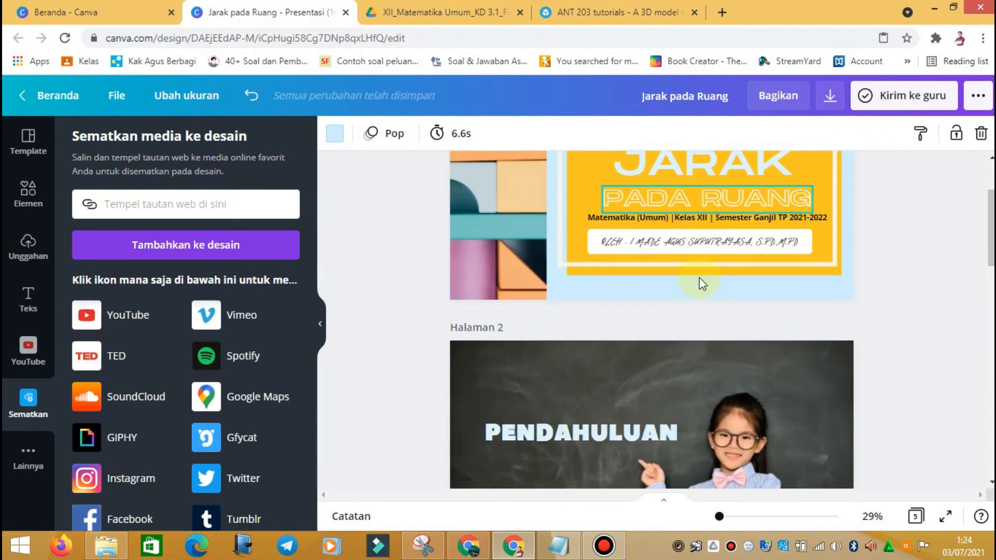
pyautogui.scroll(-3, 700, 279)
pyautogui.scroll(-3, 707, 300)
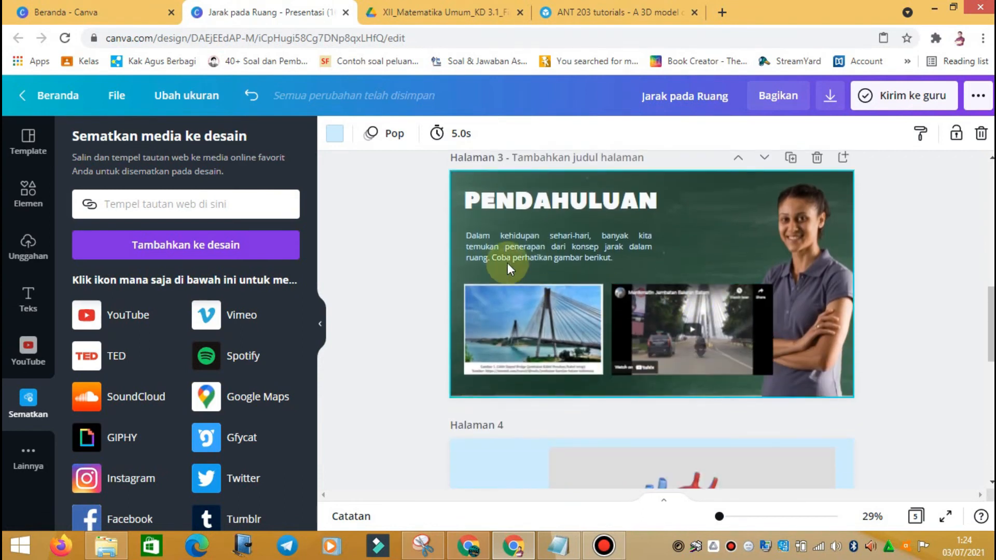
pyautogui.scroll(-3, 549, 207)
pyautogui.scroll(2, 561, 218)
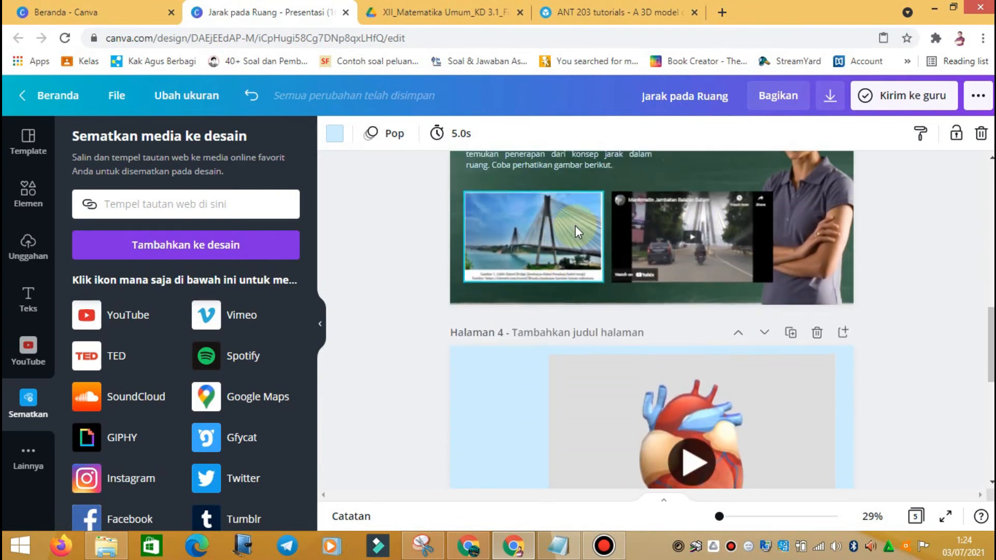
pyautogui.scroll(-3, 711, 275)
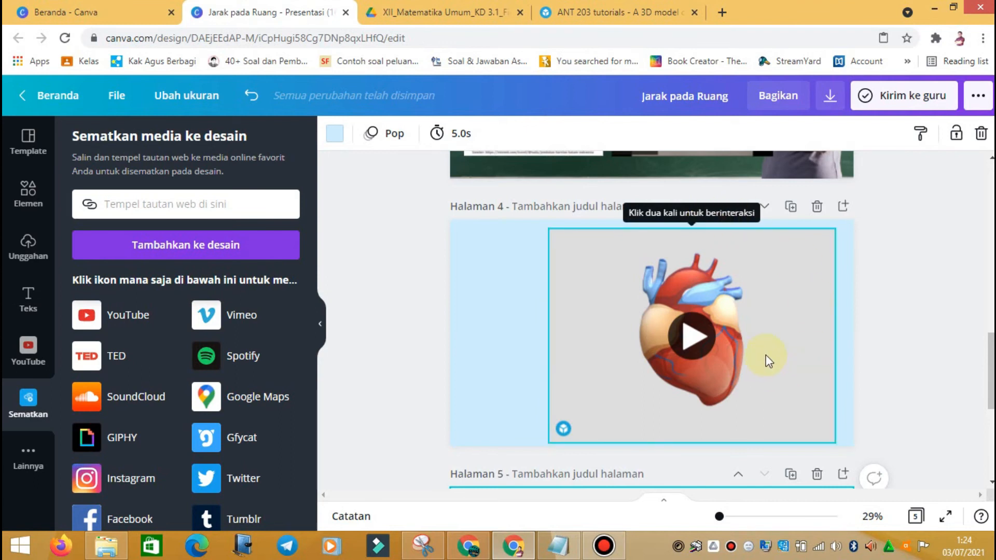
pyautogui.click(550, 439)
pyautogui.moveTo(584, 424); pyautogui.dragTo(622, 388)
pyautogui.moveTo(749, 373); pyautogui.dragTo(757, 399)
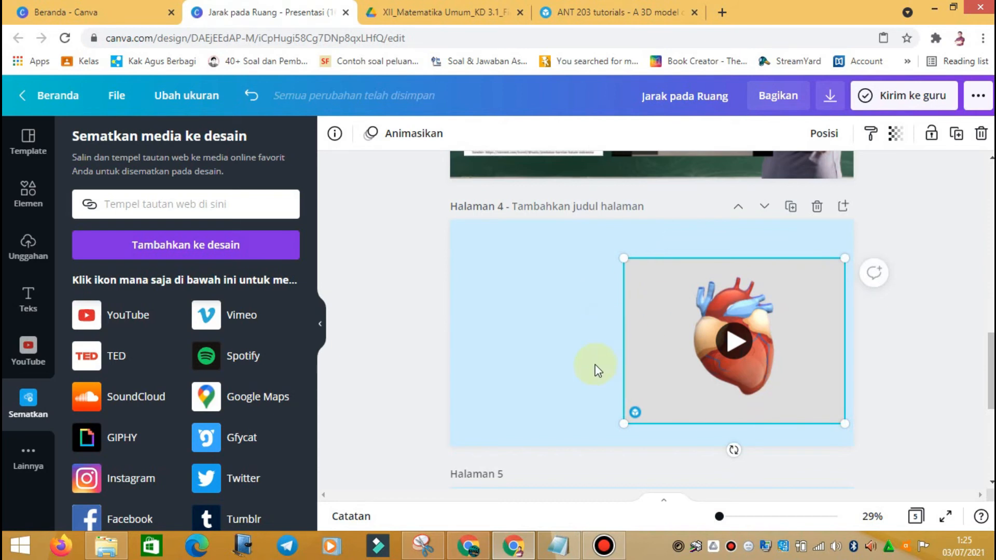
pyautogui.scroll(-5, 595, 322)
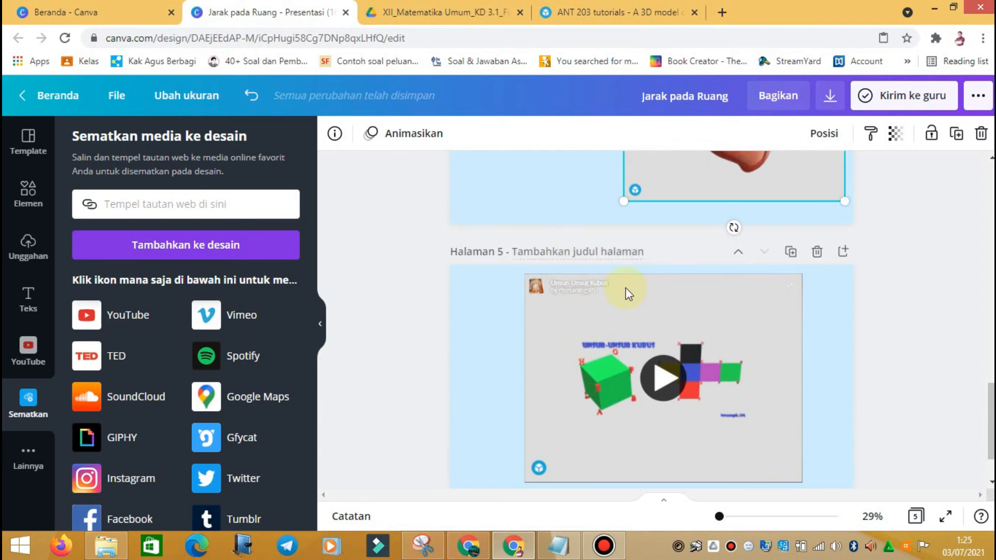
pyautogui.scroll(10, 652, 320)
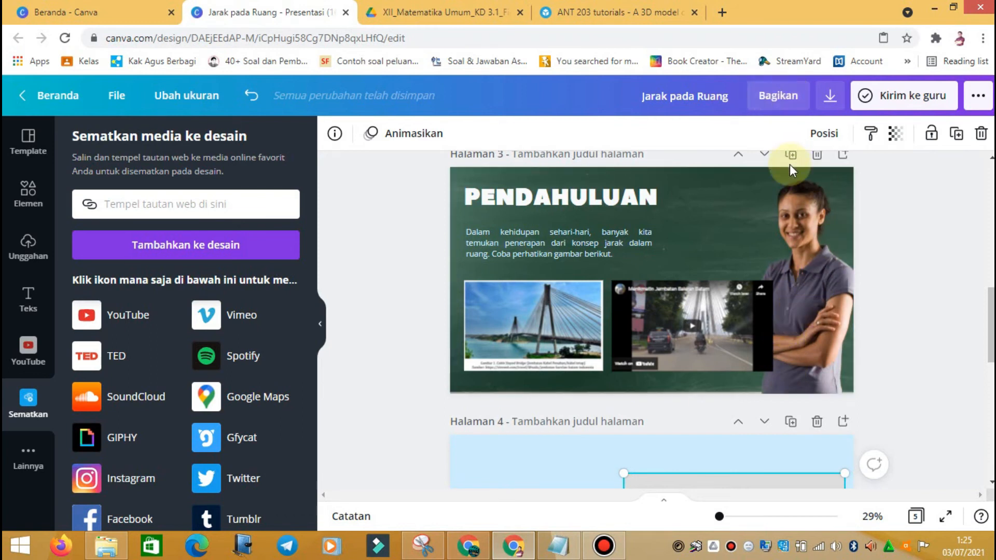
# Step: Set the Bagikan share link access to 'lihat' (view-only) and copy the link
pyautogui.click(779, 99)
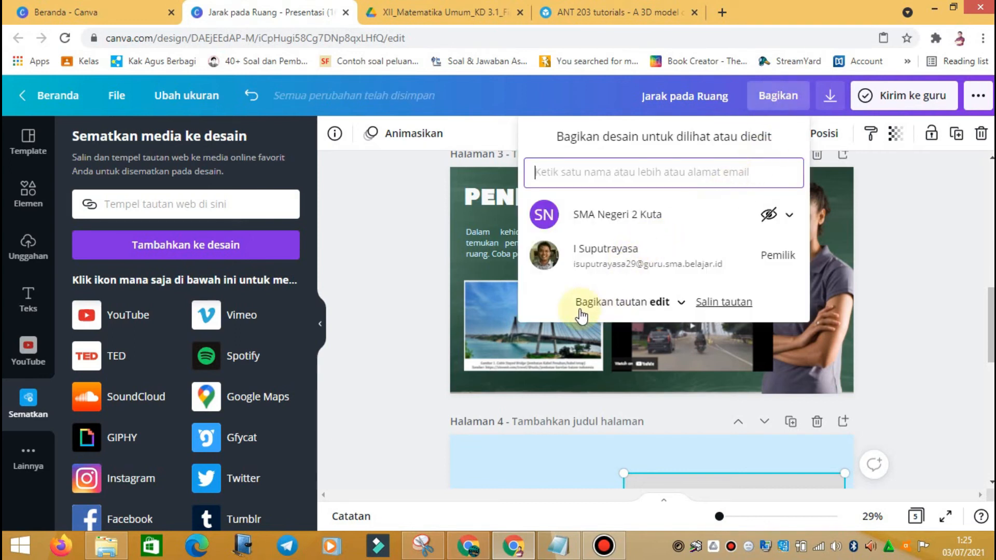
pyautogui.click(681, 303)
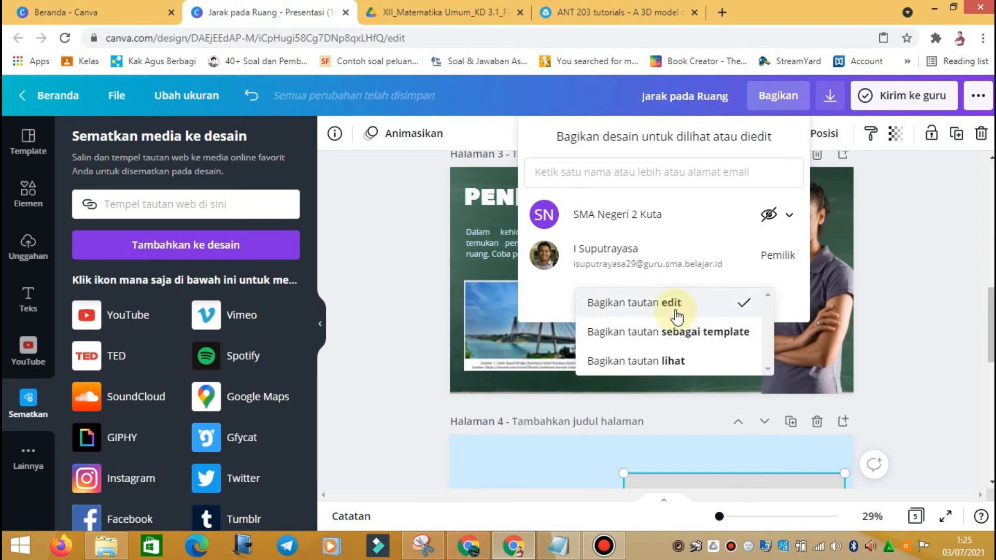
pyautogui.rightClick(684, 367)
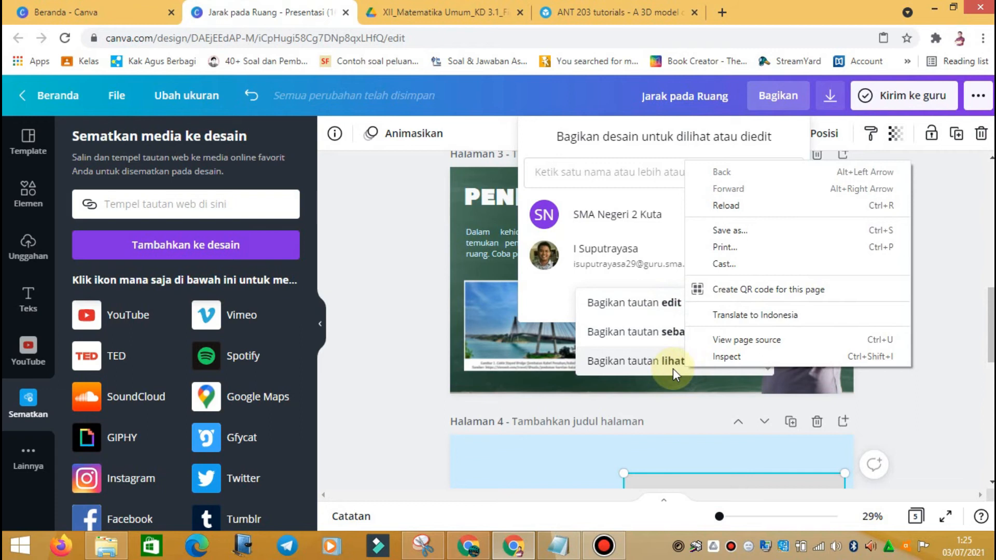
pyautogui.click(890, 403)
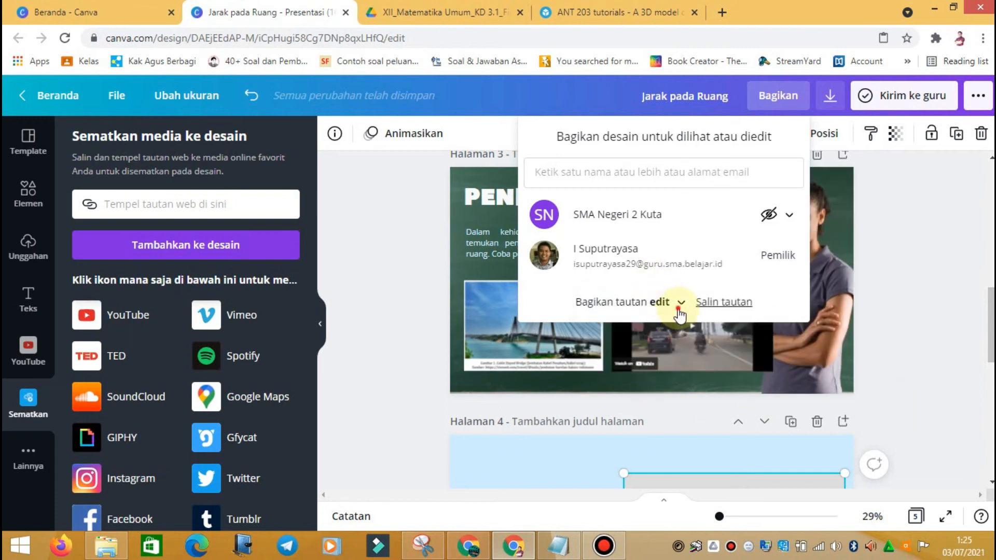
pyautogui.click(680, 312)
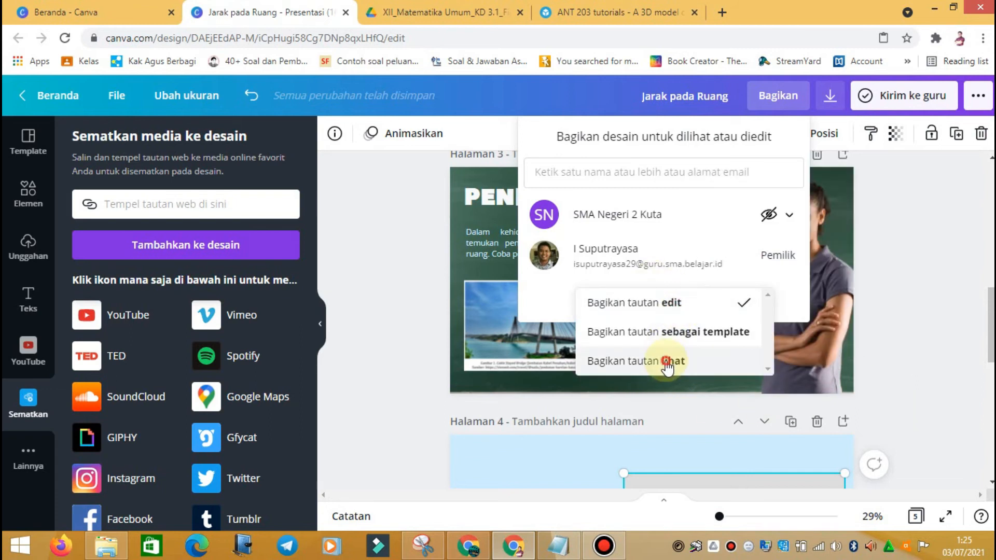
pyautogui.click(666, 362)
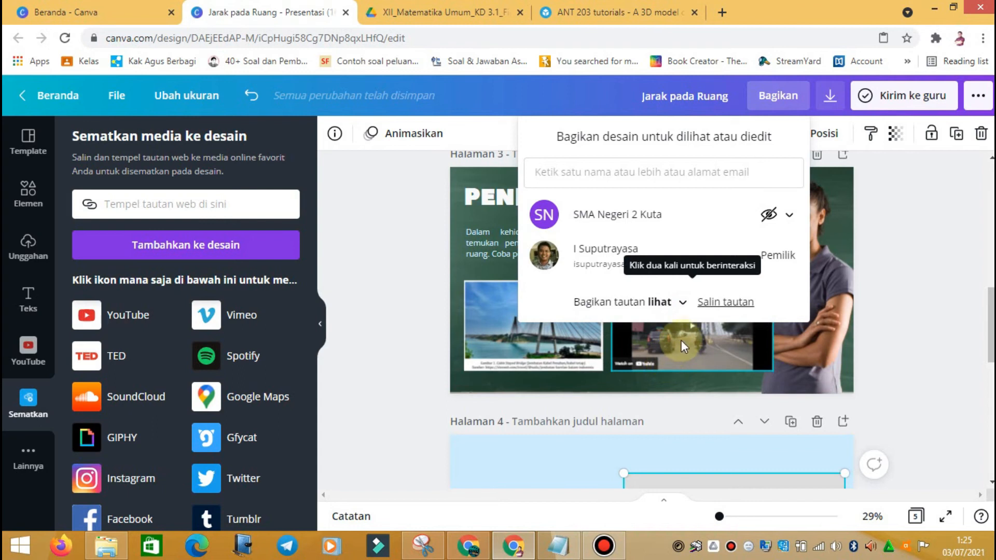
pyautogui.click(737, 306)
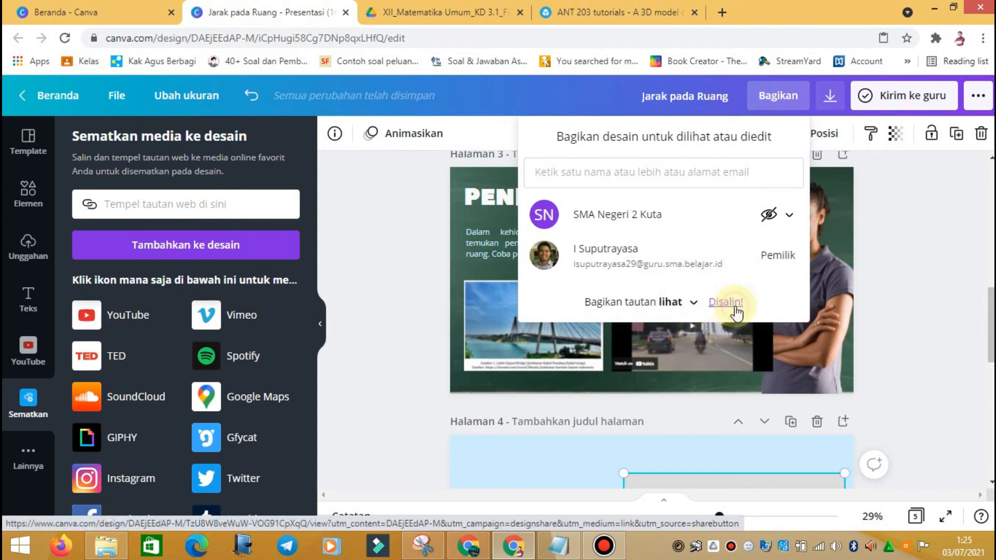
# Step: Open the copied view-only share link in a new browser tab
pyautogui.click(721, 12)
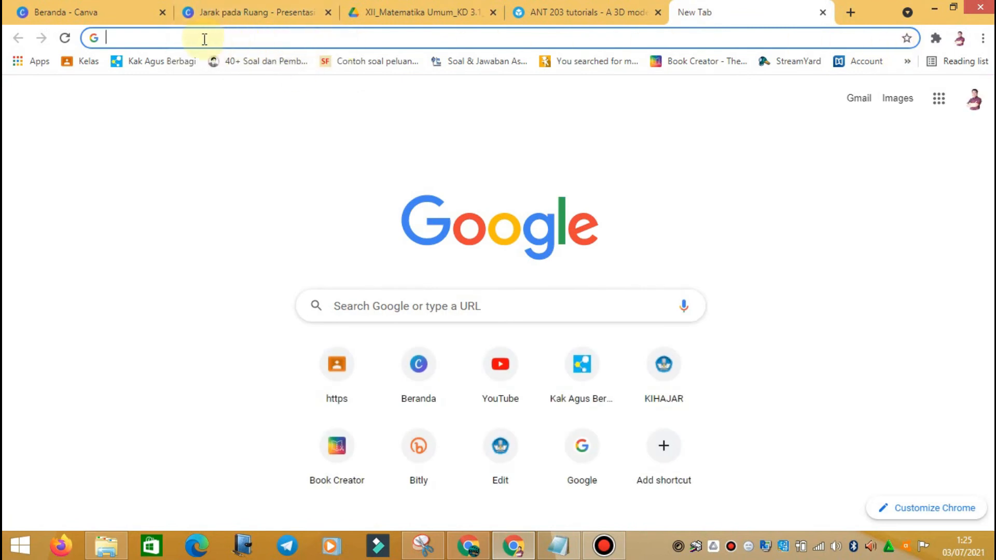
pyautogui.press('Return')
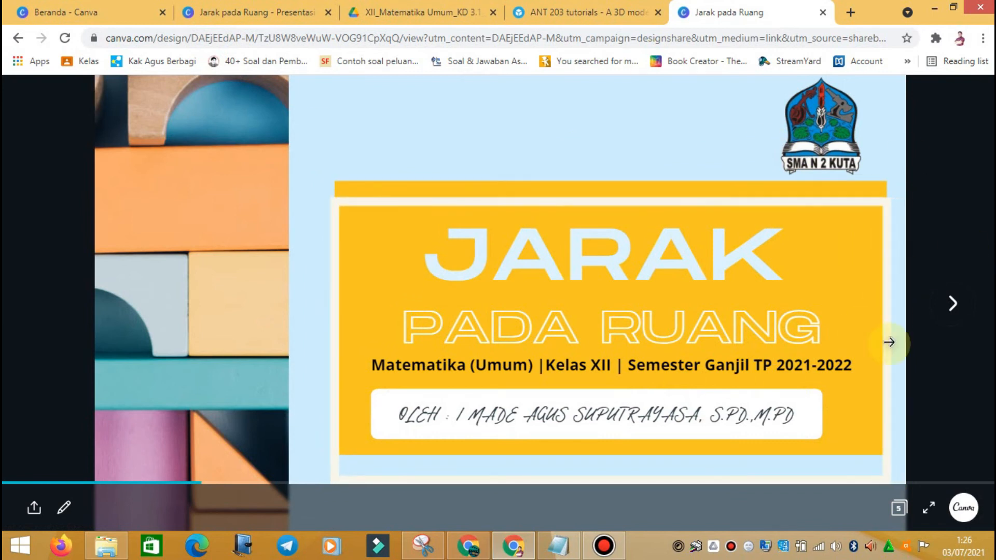
# Step: Navigate the shared deck and play the embedded bridge video on slide 3
pyautogui.click(955, 305)
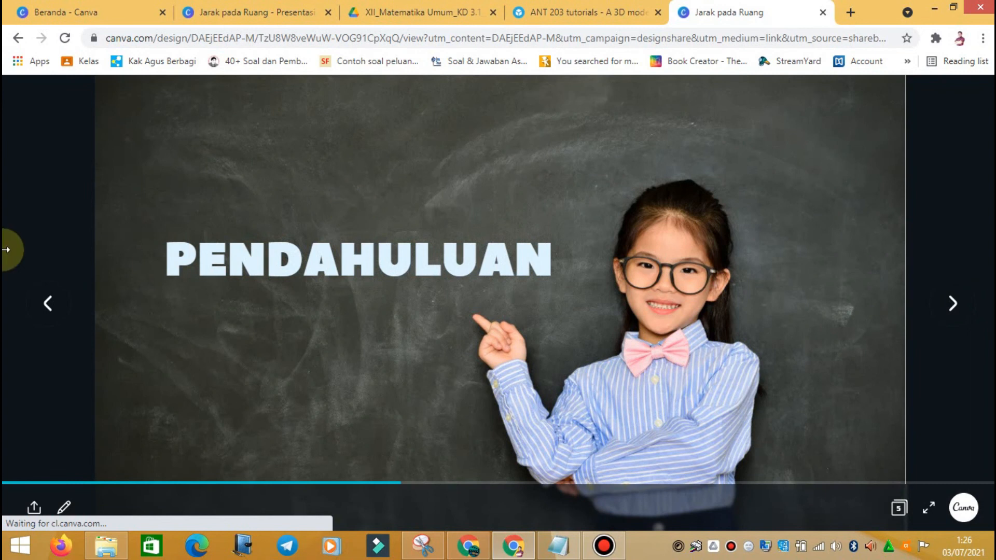
pyautogui.click(43, 327)
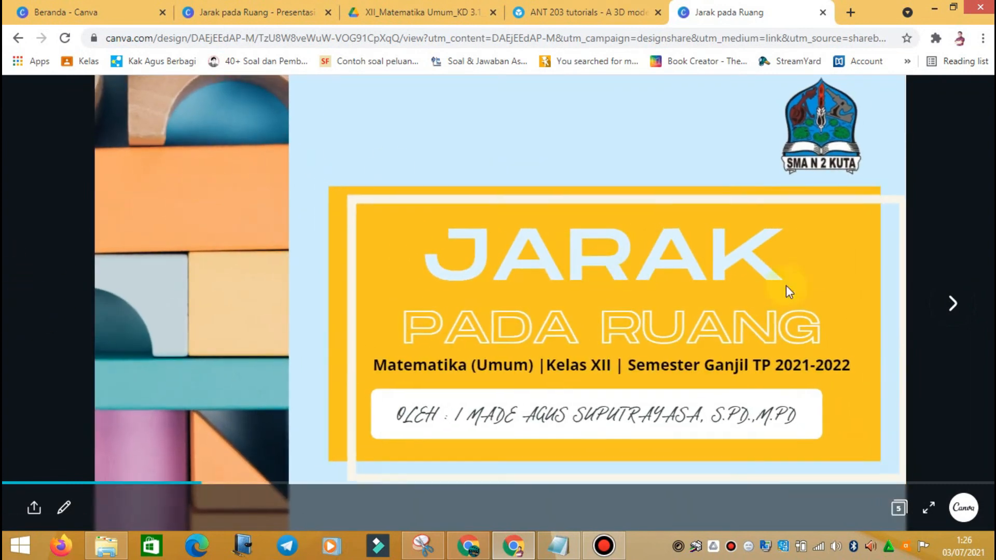
pyautogui.click(950, 301)
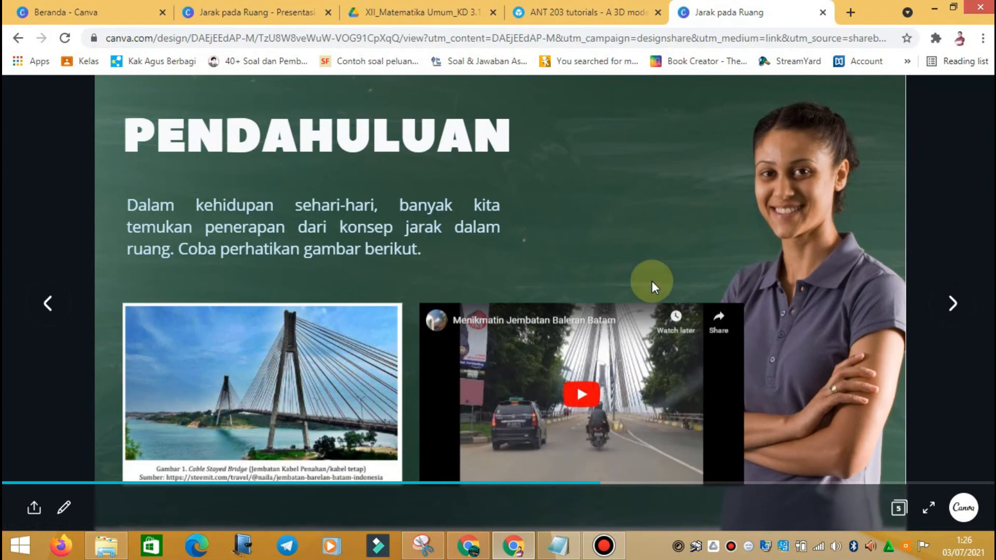
pyautogui.click(579, 401)
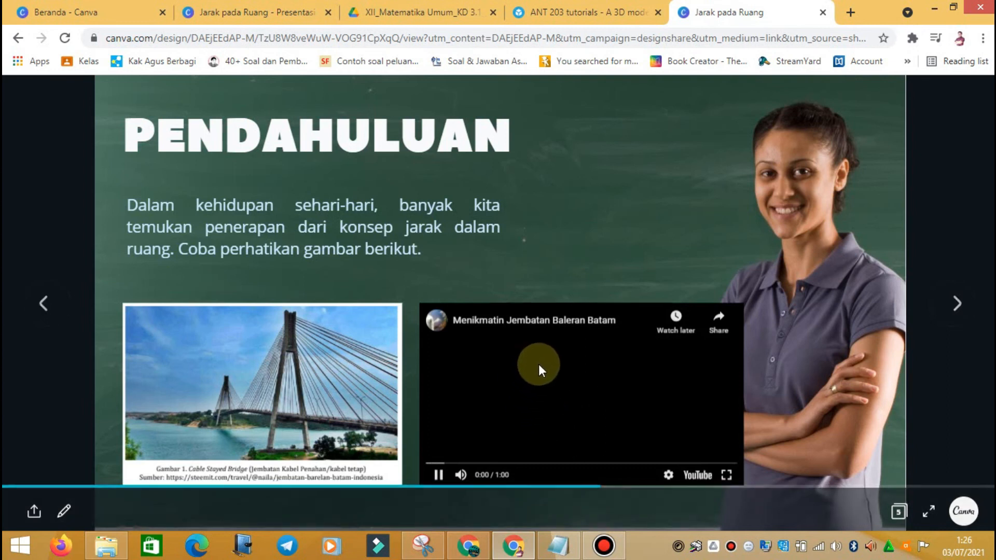
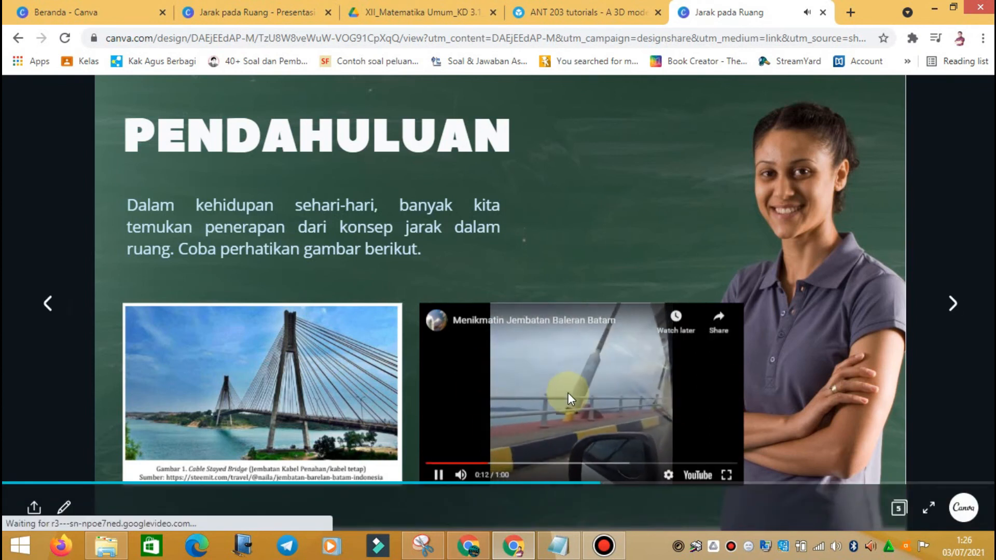
# Step: Lower the bridge video's volume and skip it ahead to 0:53
pyautogui.click(481, 476)
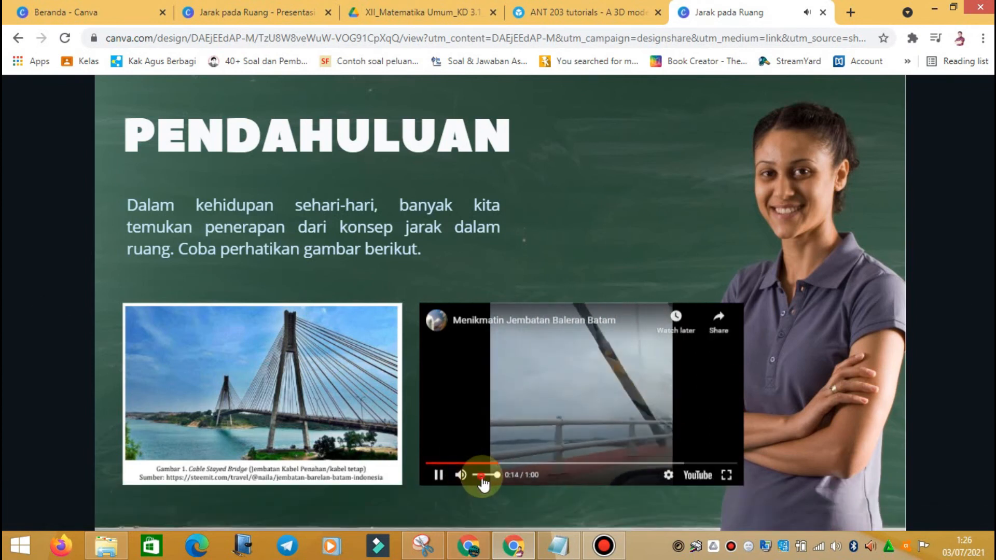
pyautogui.moveTo(482, 475); pyautogui.dragTo(475, 476)
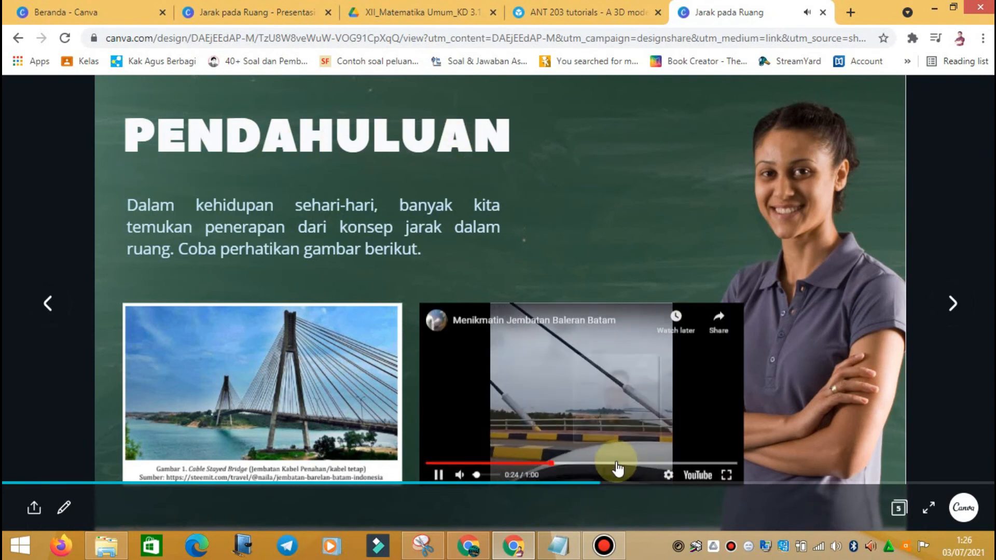
pyautogui.click(697, 463)
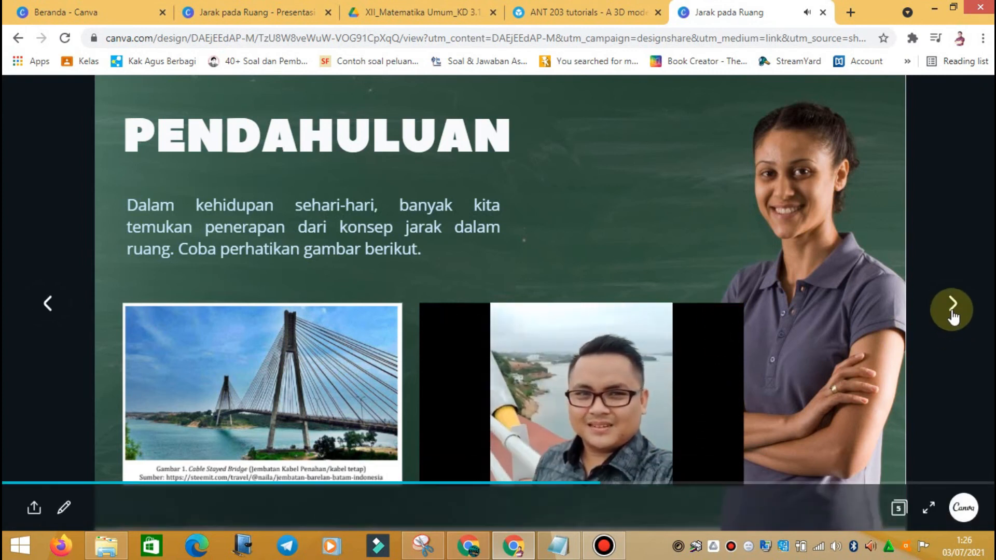
# Step: Move the shared presentation on to the 'Jantung' 3D heart model slide
pyautogui.click(953, 309)
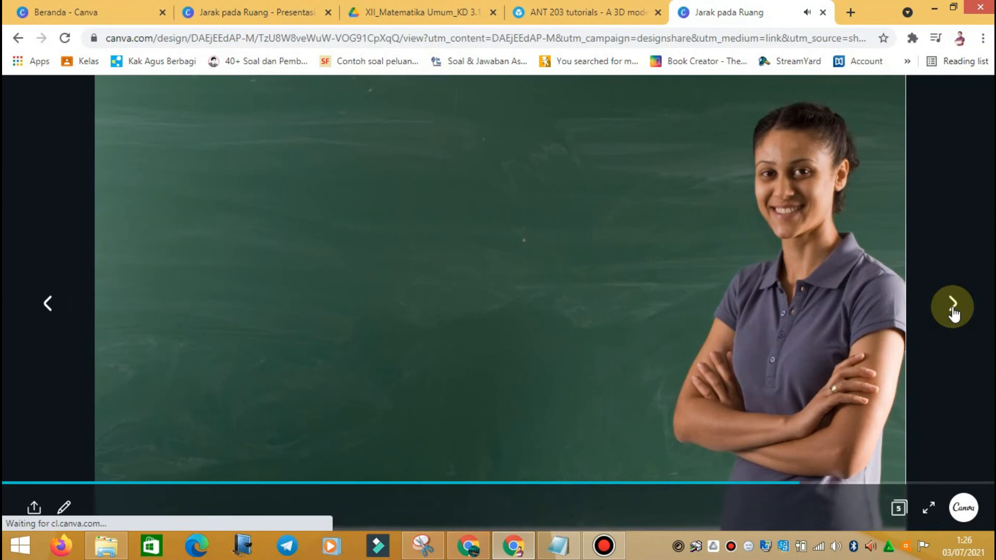
pyautogui.click(46, 312)
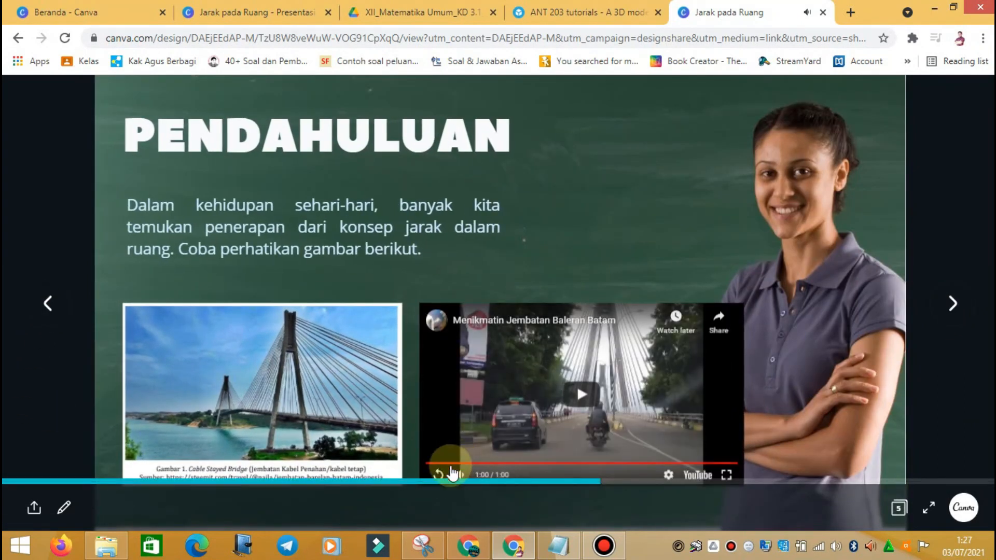
pyautogui.click(952, 305)
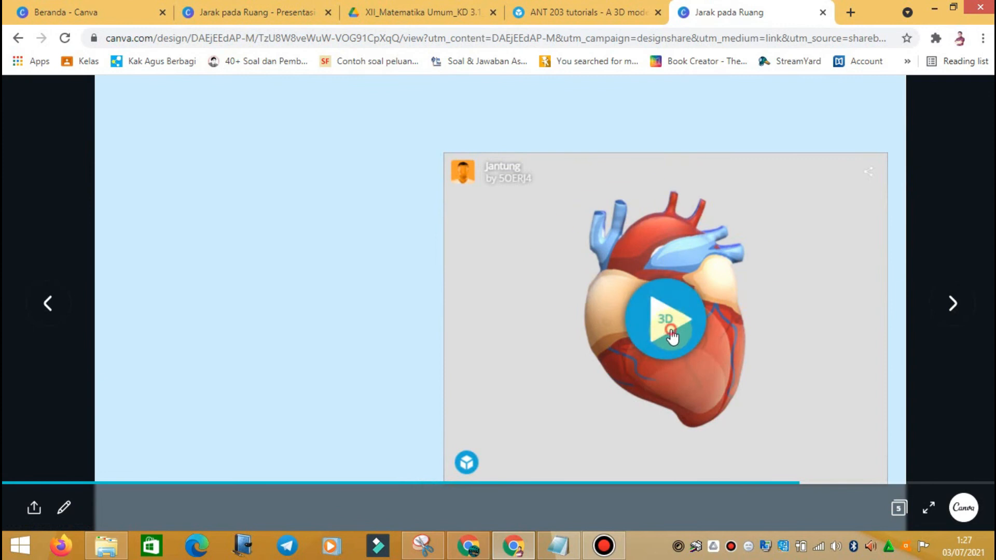
# Step: Load the 3D heart model, show its ventrikel note and orbit it around
pyautogui.click(671, 332)
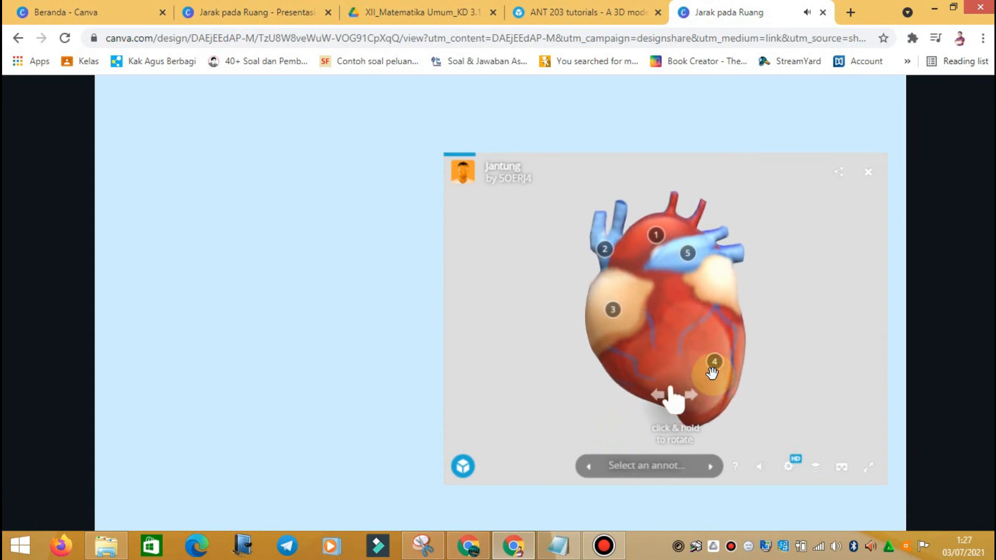
pyautogui.click(710, 350)
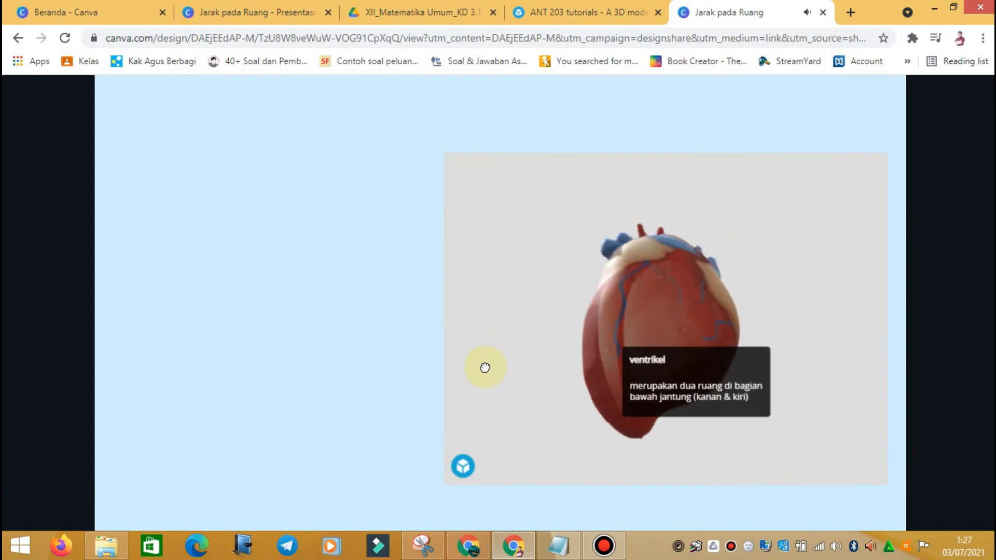
pyautogui.moveTo(664, 446); pyautogui.dragTo(765, 318)
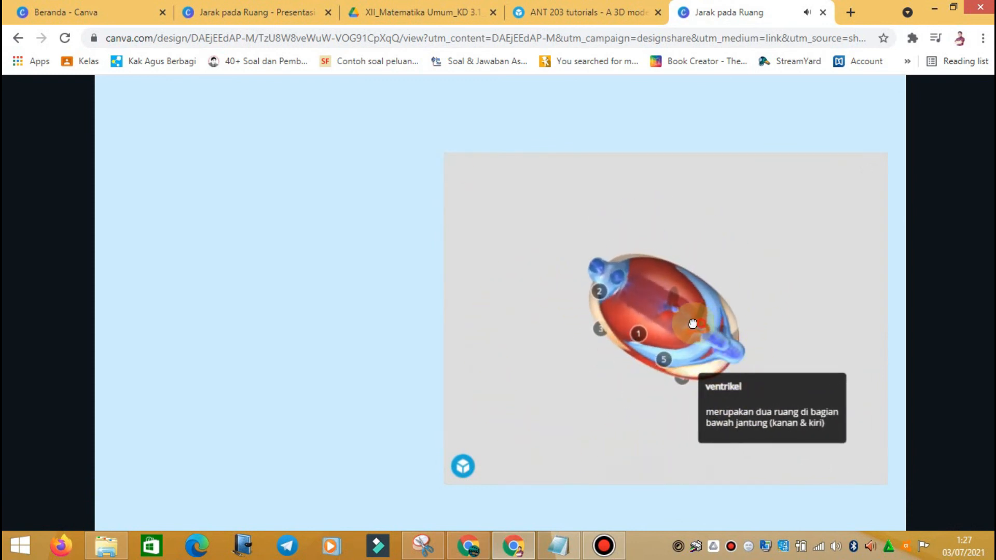
pyautogui.moveTo(693, 323); pyautogui.dragTo(648, 263)
pyautogui.moveTo(715, 230); pyautogui.dragTo(755, 302)
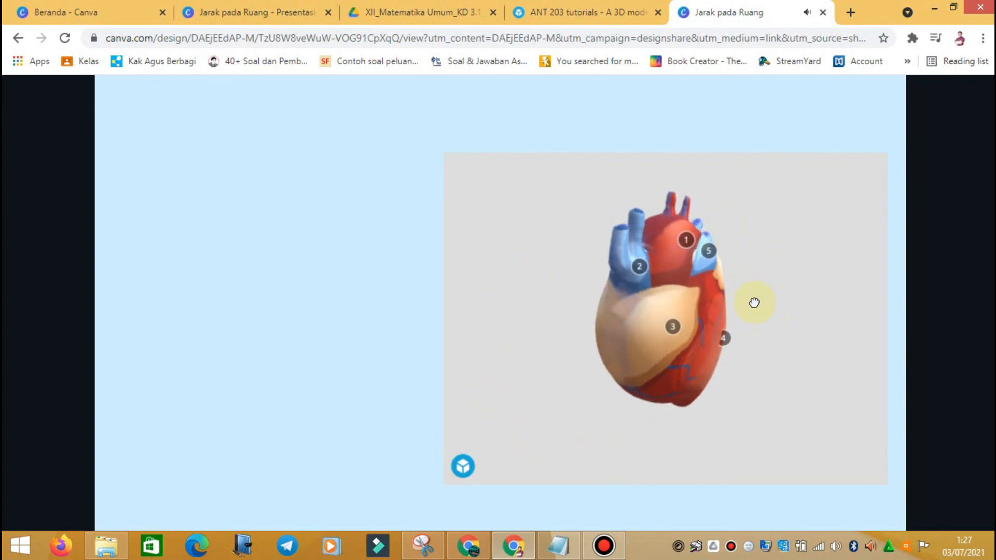
pyautogui.moveTo(659, 319)
pyautogui.mouseDown()
pyautogui.moveTo(741, 302)
pyautogui.moveTo(539, 289)
pyautogui.moveTo(652, 337)
pyautogui.mouseUp()
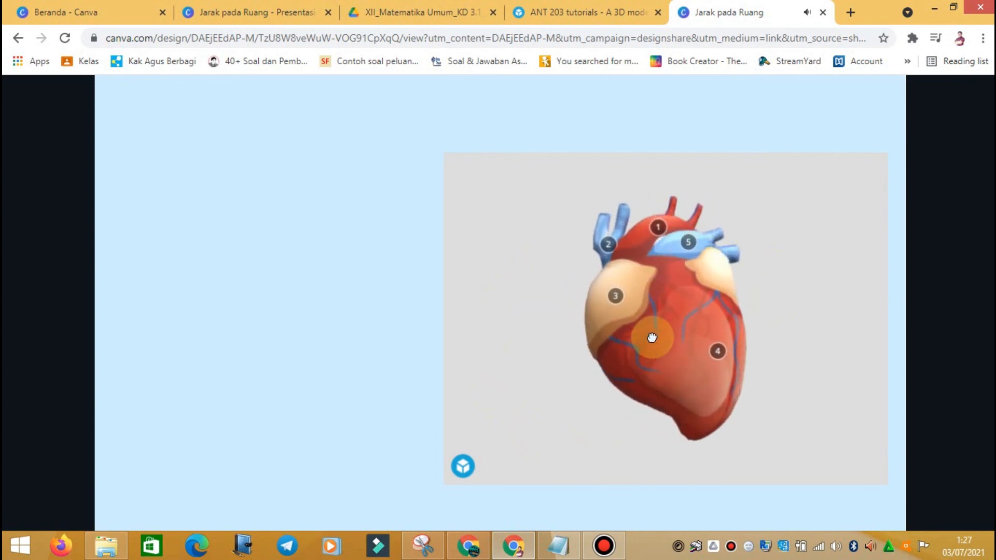
# Step: View the aorta, vena cava superior, atrium, ventrikel and arteri pulmonari notes, then advance to the cube slide
pyautogui.click(656, 232)
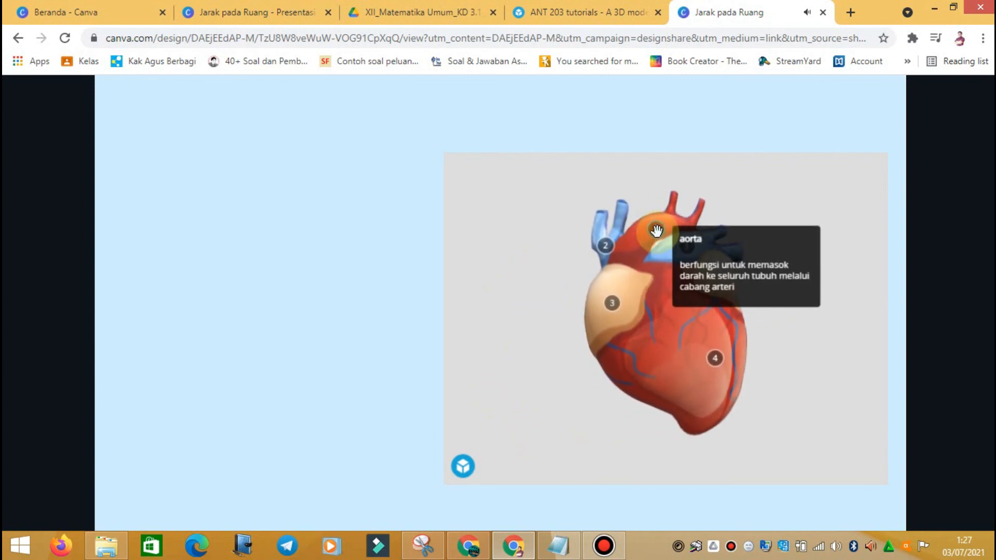
pyautogui.click(597, 247)
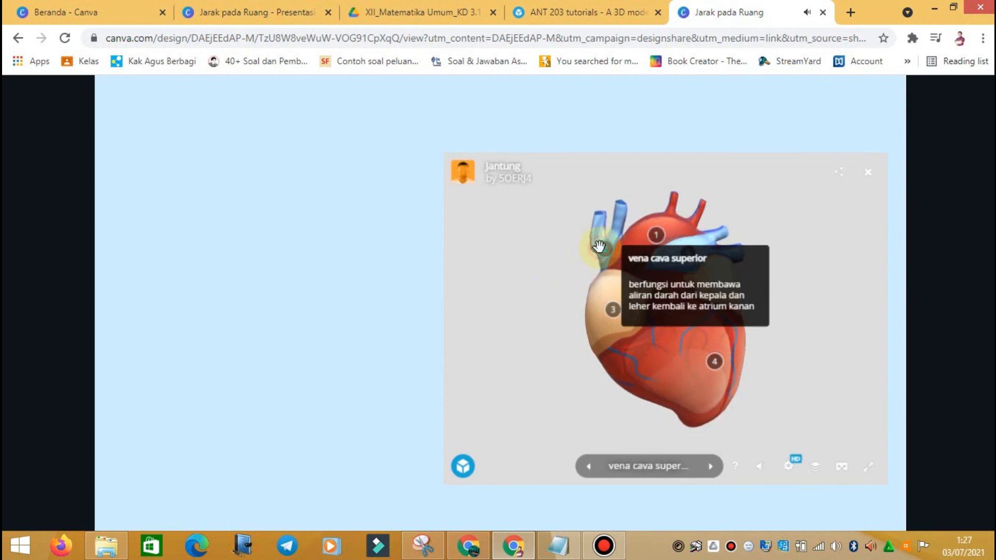
pyautogui.click(615, 309)
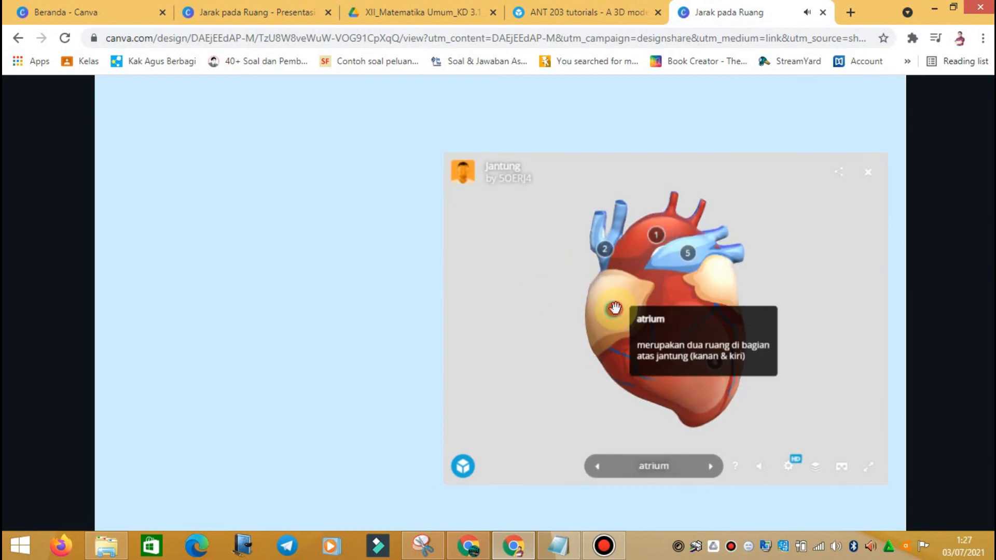
pyautogui.click(717, 402)
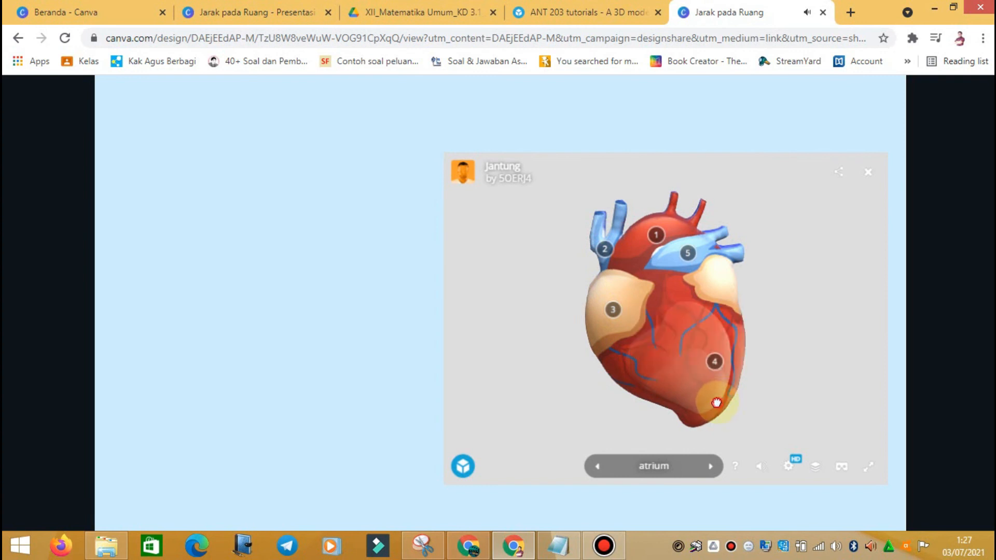
pyautogui.click(714, 363)
pyautogui.click(689, 258)
pyautogui.moveTo(757, 355)
pyautogui.mouseDown()
pyautogui.moveTo(674, 336)
pyautogui.moveTo(549, 368)
pyautogui.moveTo(467, 372)
pyautogui.mouseUp()
pyautogui.moveTo(748, 305); pyautogui.dragTo(638, 291)
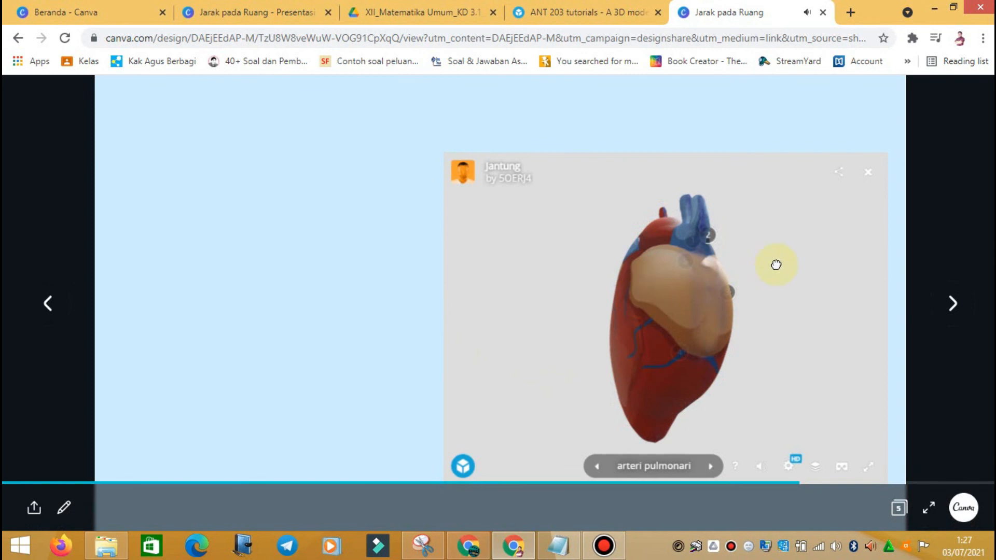
pyautogui.click(867, 173)
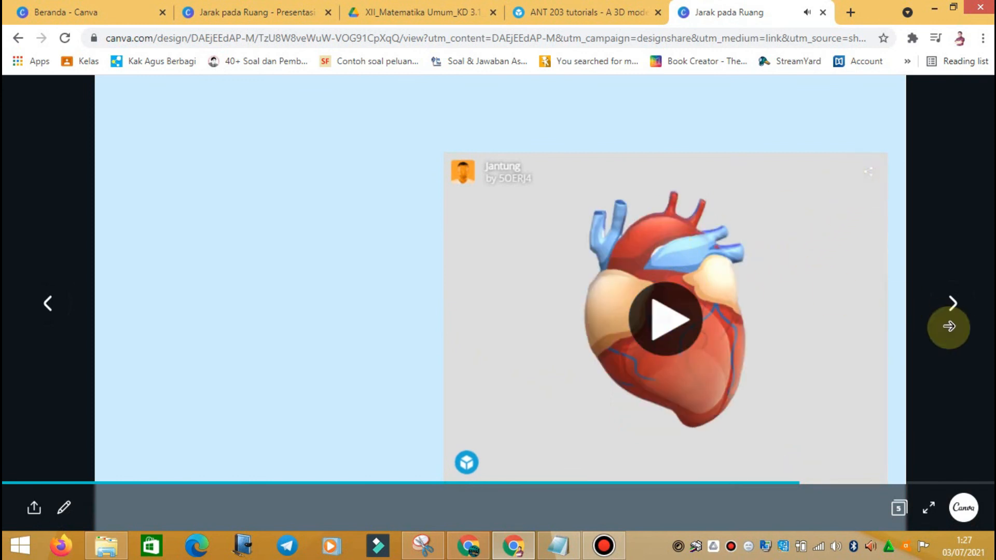
pyautogui.click(958, 310)
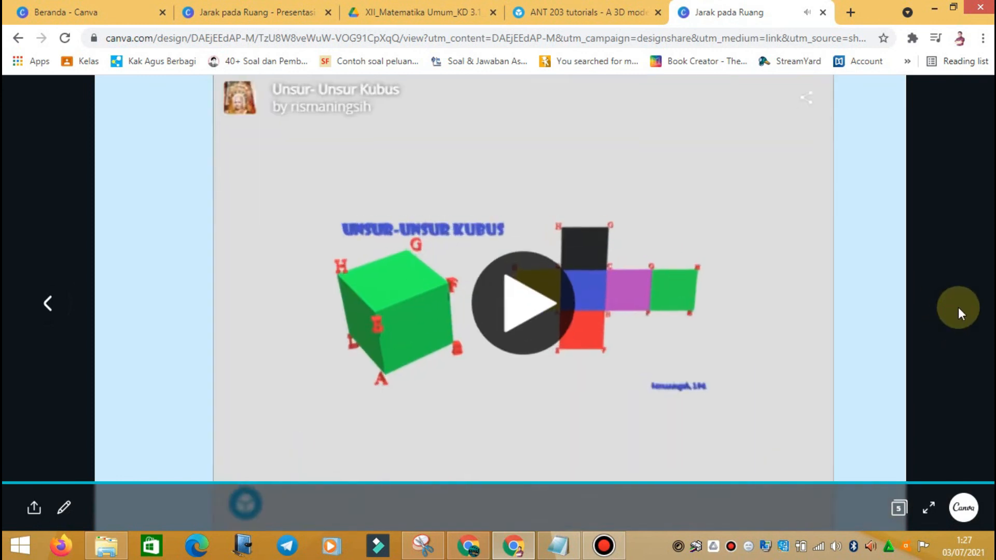
# Step: Rotate the Unsur-Unsur Kubus cube, view its Sisi and Titik Sudut notes, then stop the viewer
pyautogui.click(523, 286)
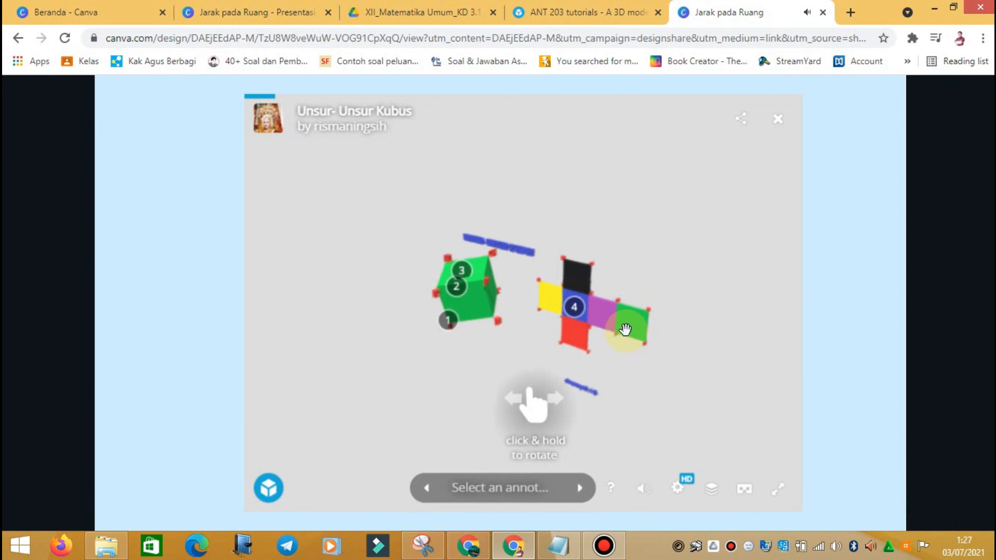
pyautogui.moveTo(675, 326)
pyautogui.mouseDown()
pyautogui.moveTo(438, 311)
pyautogui.moveTo(431, 324)
pyautogui.moveTo(330, 292)
pyautogui.mouseUp()
pyautogui.moveTo(623, 287); pyautogui.dragTo(482, 305)
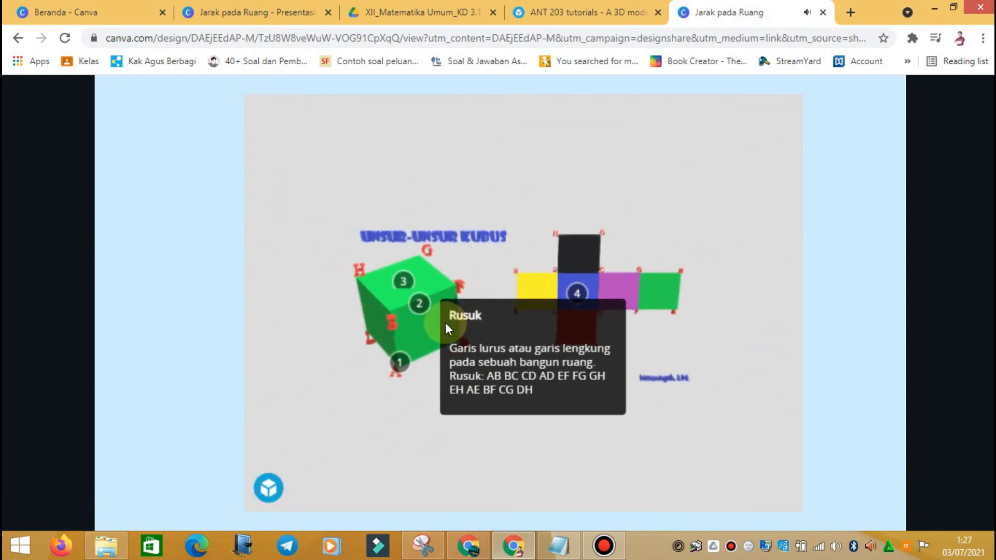
pyautogui.click(407, 280)
pyautogui.click(399, 369)
pyautogui.moveTo(598, 307)
pyautogui.mouseDown()
pyautogui.moveTo(547, 301)
pyautogui.moveTo(610, 297)
pyautogui.mouseUp()
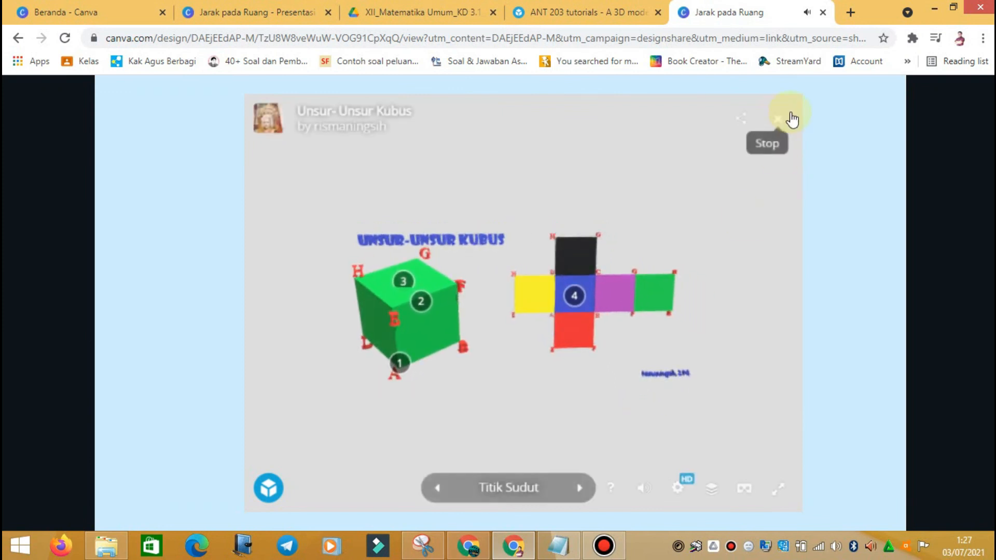
pyautogui.click(778, 118)
pyautogui.click(849, 233)
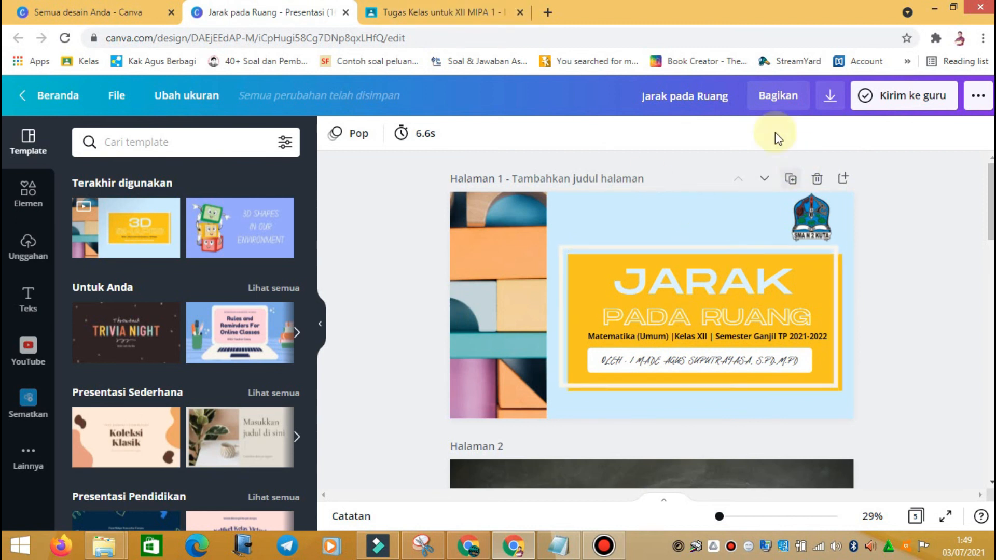
# Step: Switch the Bagikan link from 'Bagikan tautan edit' to 'Bagikan tautan lihat' and copy it
pyautogui.scroll(-5, 663, 260)
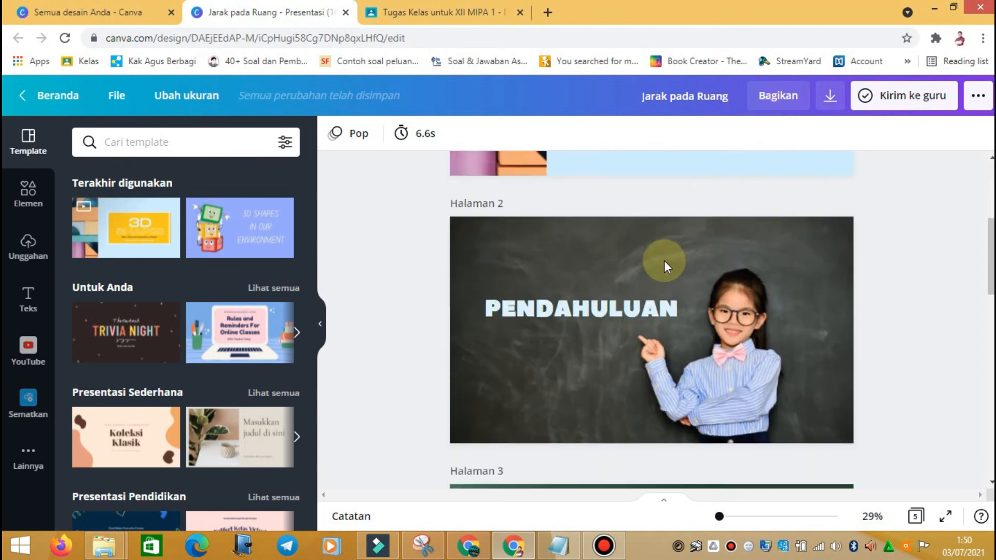
pyautogui.scroll(5, 664, 260)
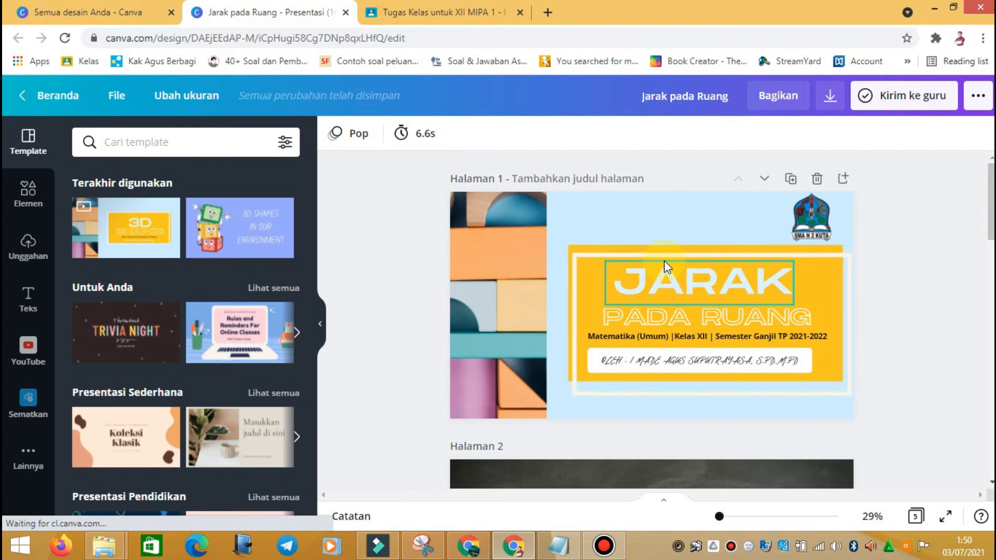
pyautogui.click(778, 101)
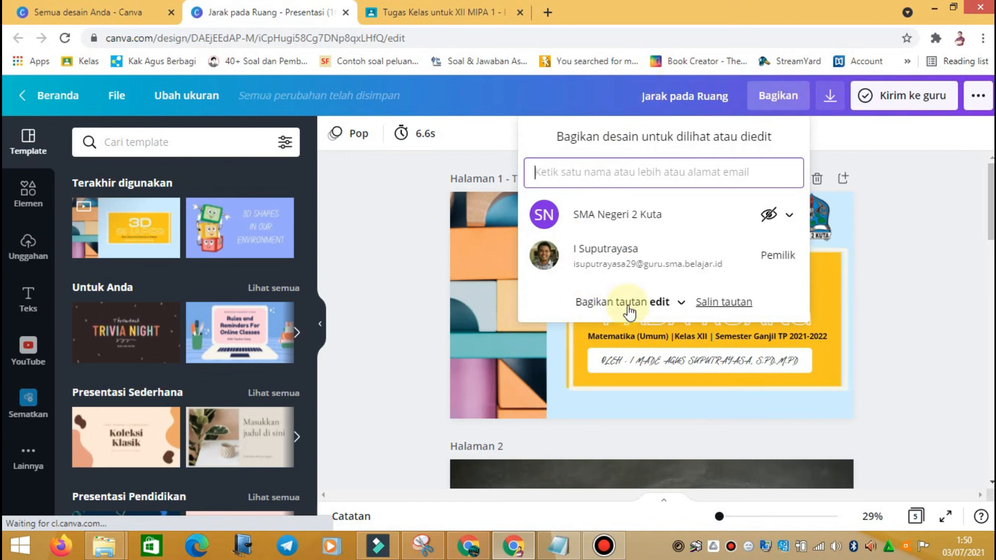
pyautogui.click(680, 302)
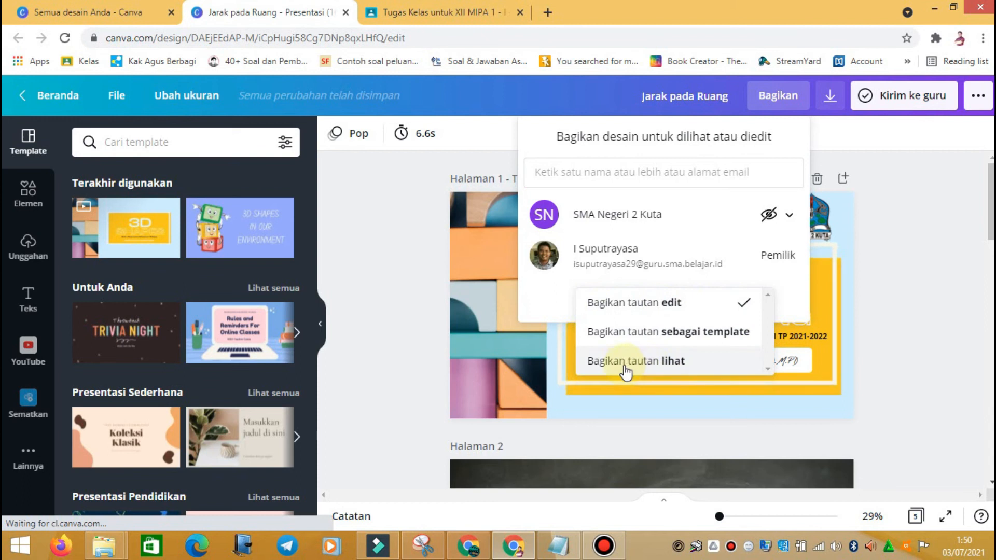
pyautogui.click(677, 363)
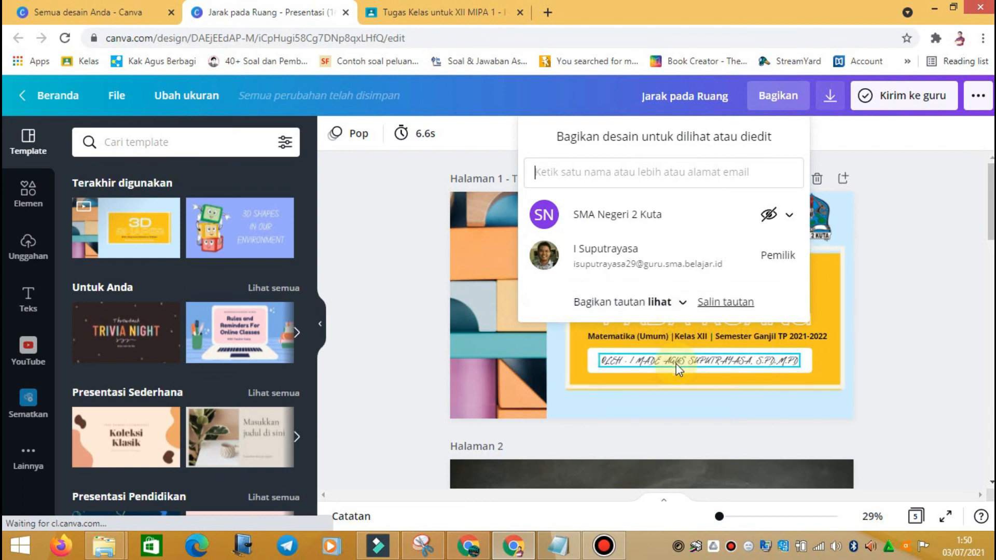
pyautogui.click(724, 303)
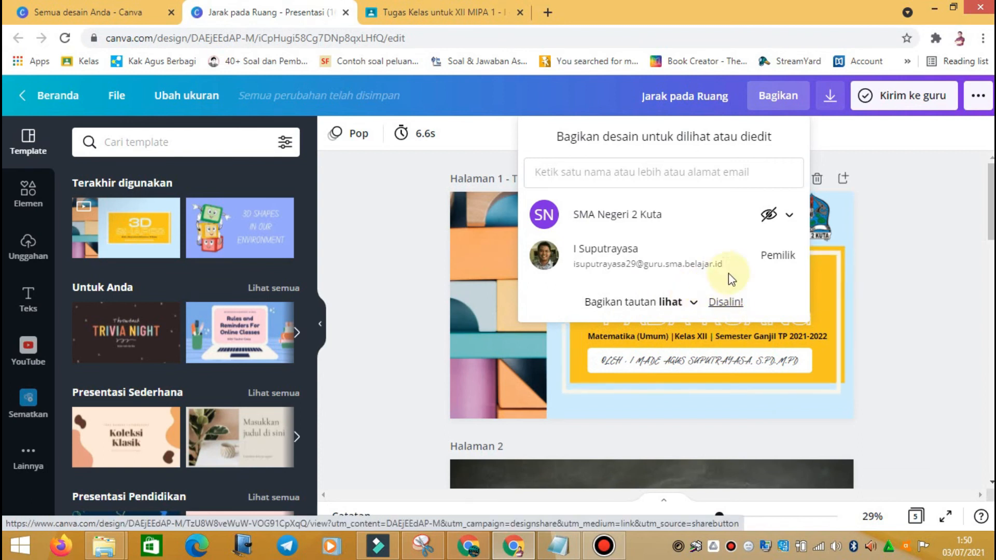
# Step: Create a Materi post on Tugas Kelas titled 'Jarak pada Ruang' with description 'Cermatilah materi berikut ini.'
pyautogui.click(415, 12)
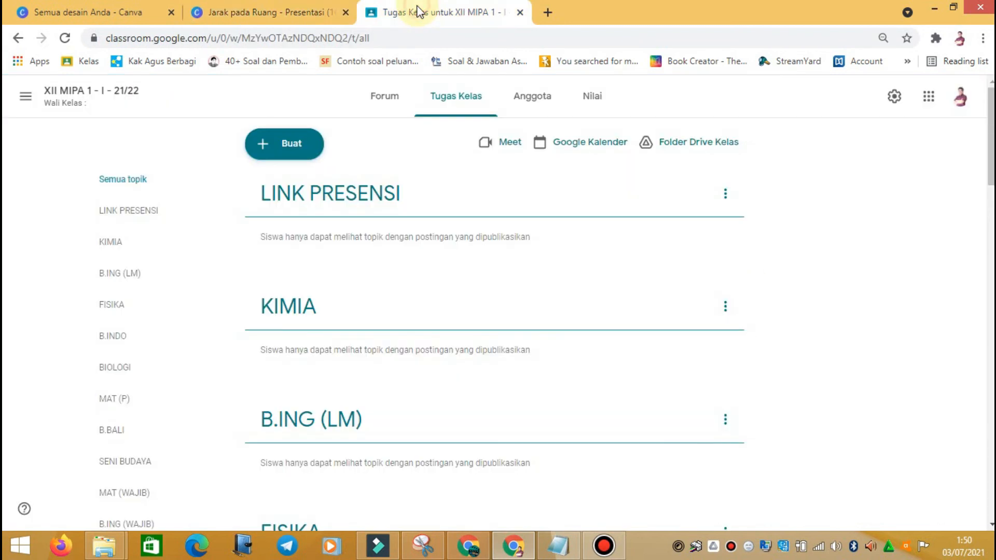
pyautogui.click(393, 96)
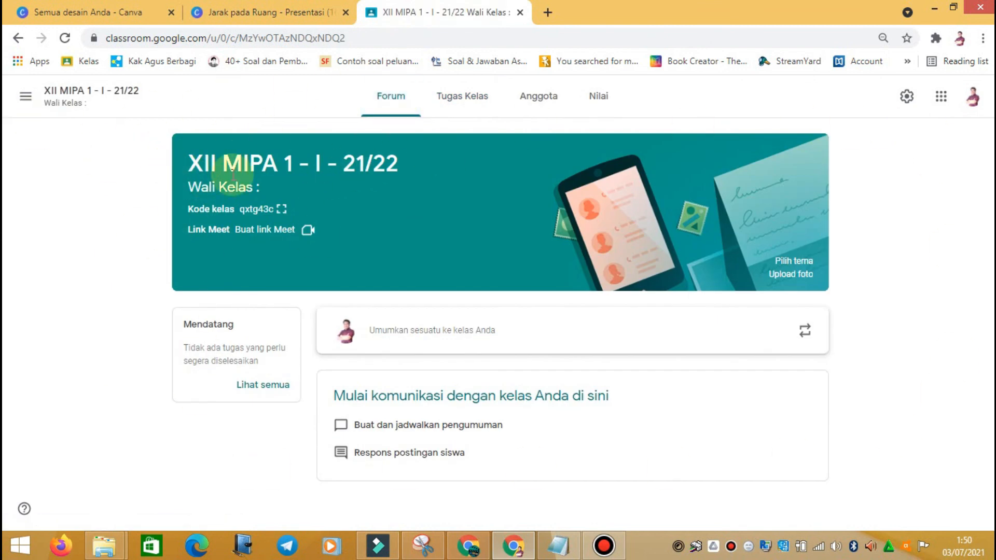
pyautogui.click(471, 105)
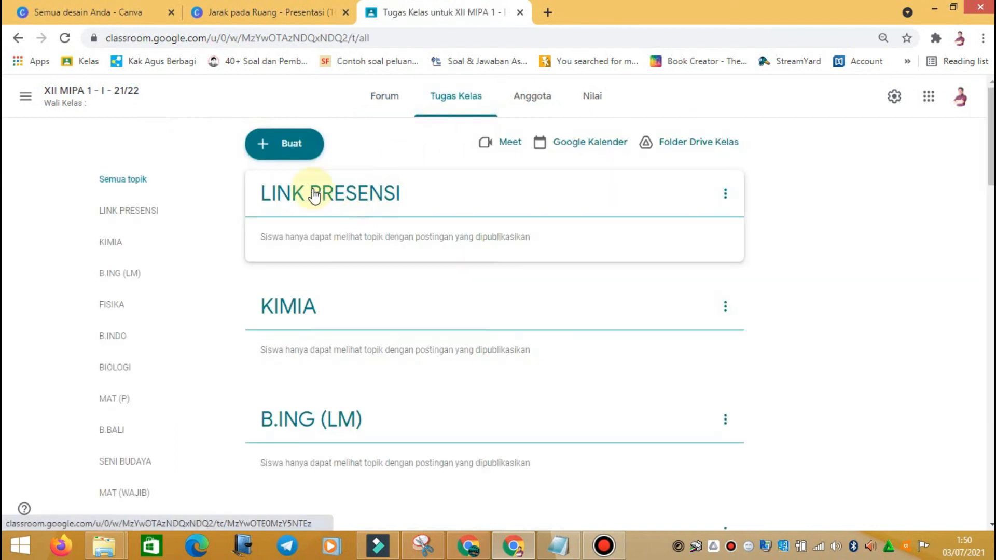
pyautogui.click(296, 150)
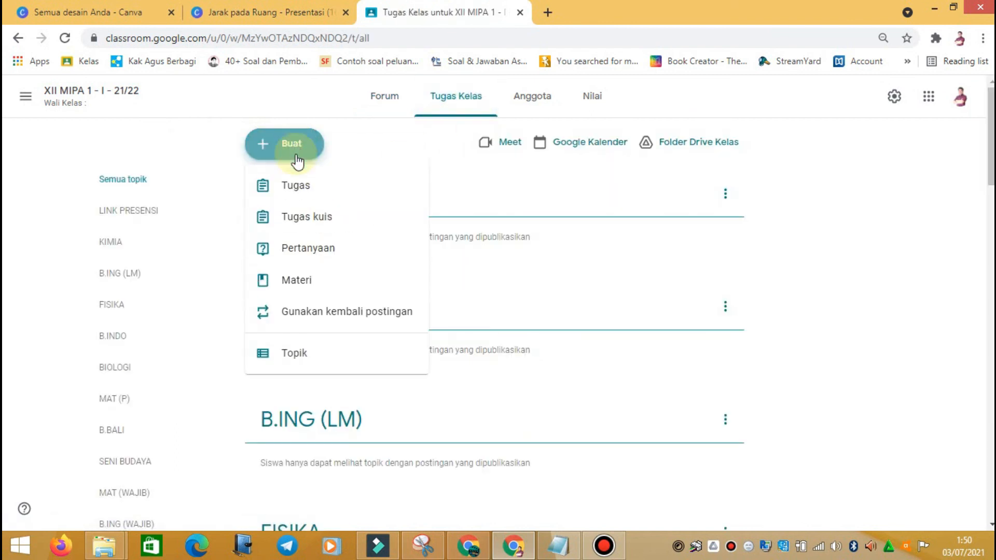
pyautogui.click(295, 283)
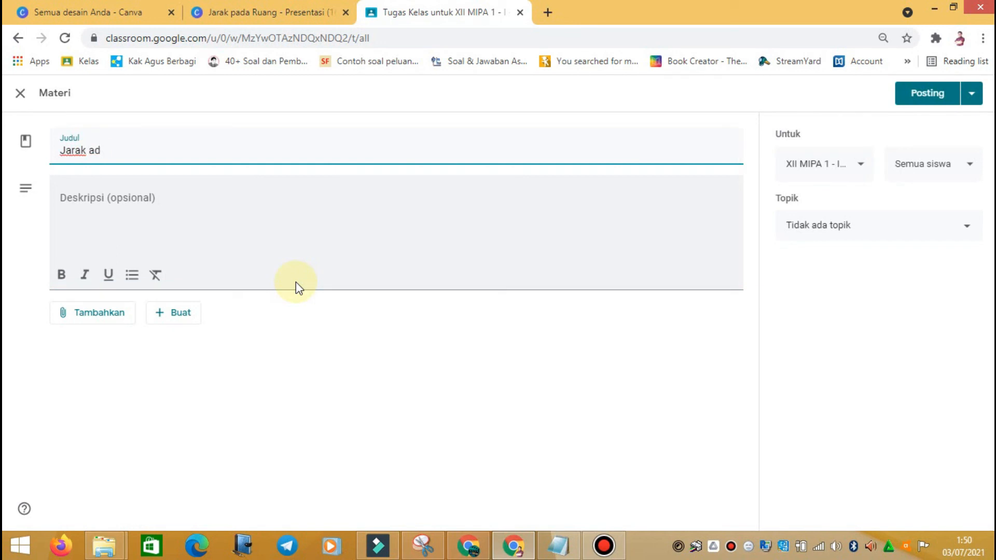
pyautogui.write('g')
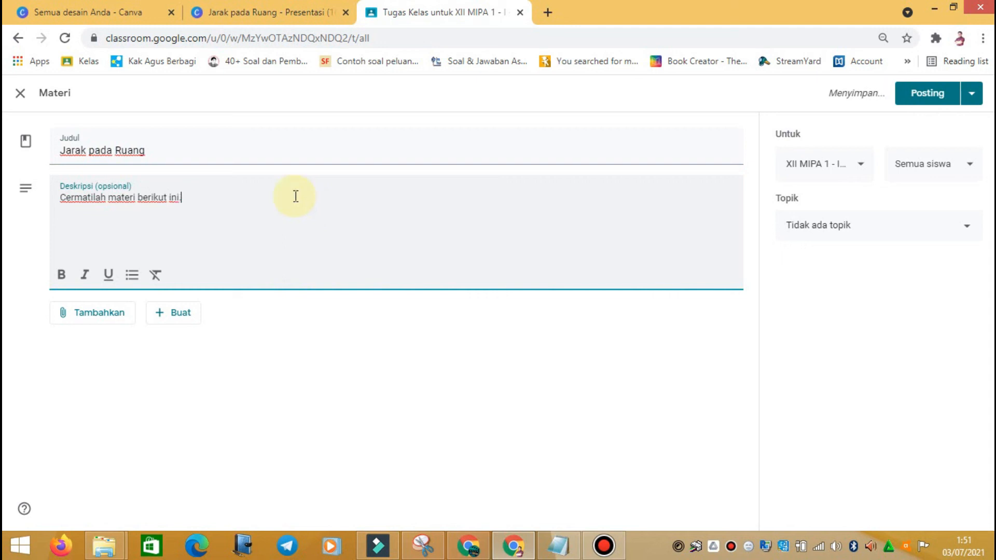
pyautogui.click(112, 317)
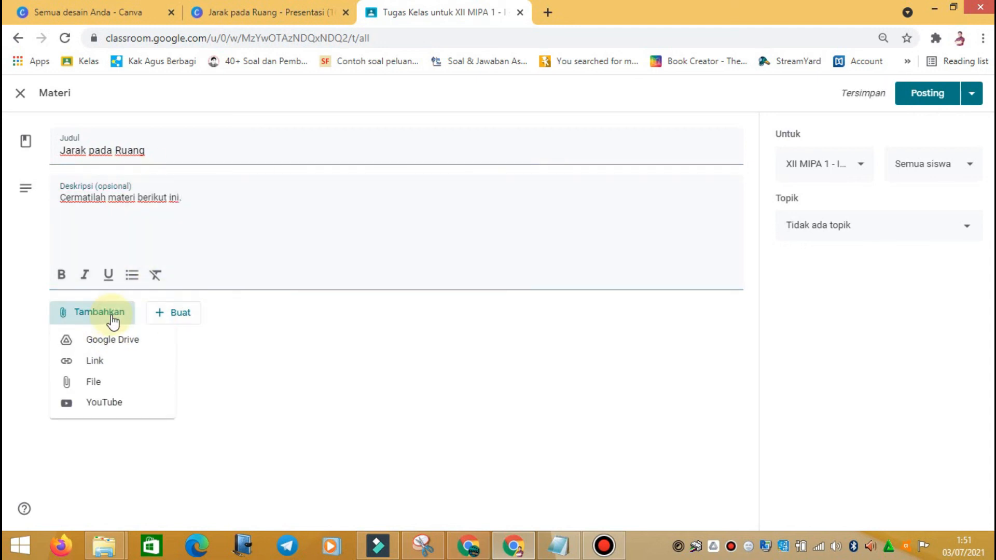
# Step: Copy the view-only Canva link and attach it to the material as a Link
pyautogui.click(91, 363)
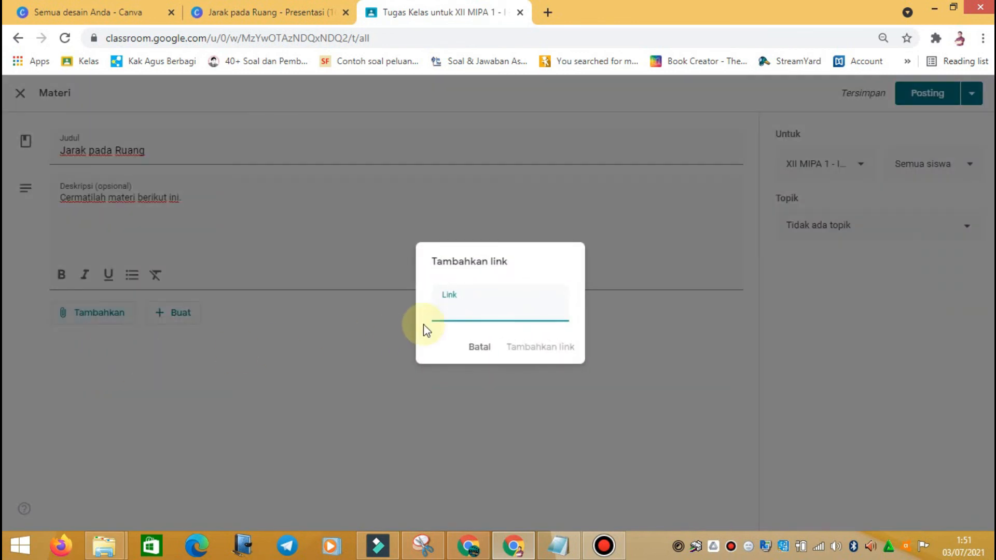
pyautogui.click(259, 7)
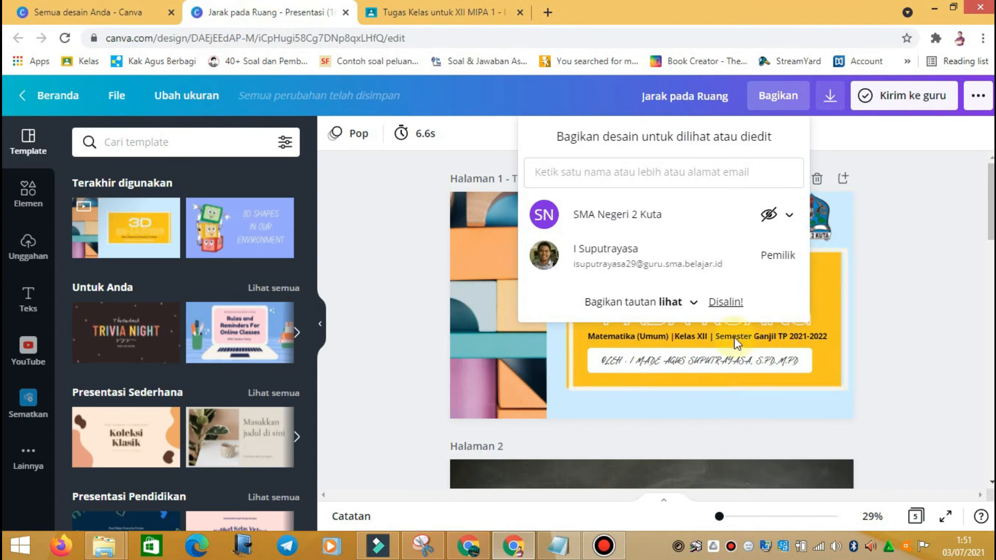
pyautogui.click(693, 306)
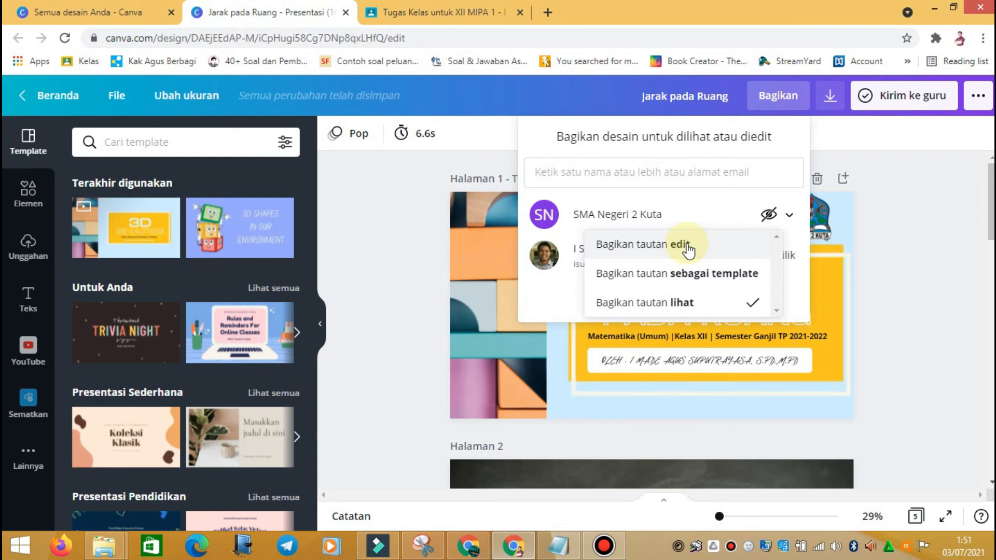
pyautogui.click(685, 306)
pyautogui.click(728, 303)
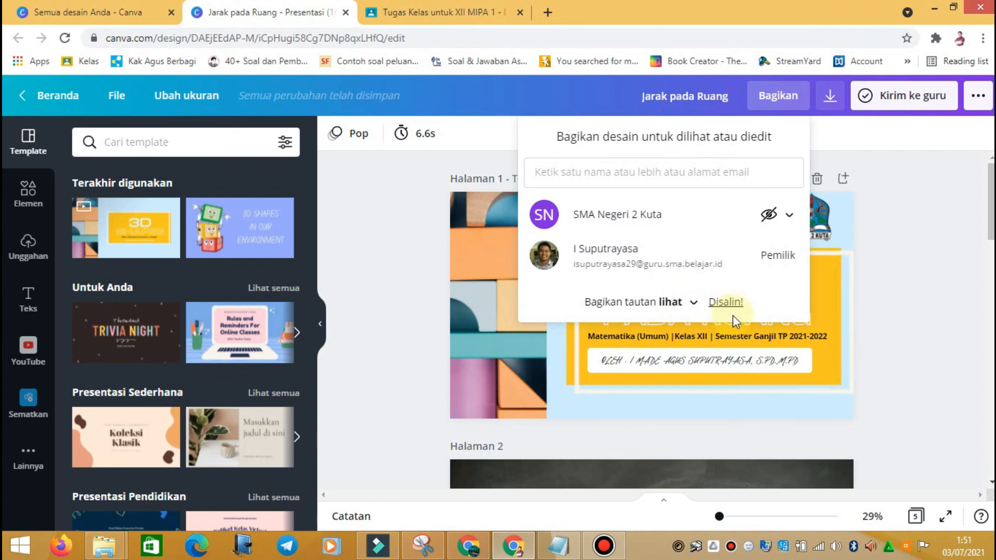
pyautogui.click(436, 10)
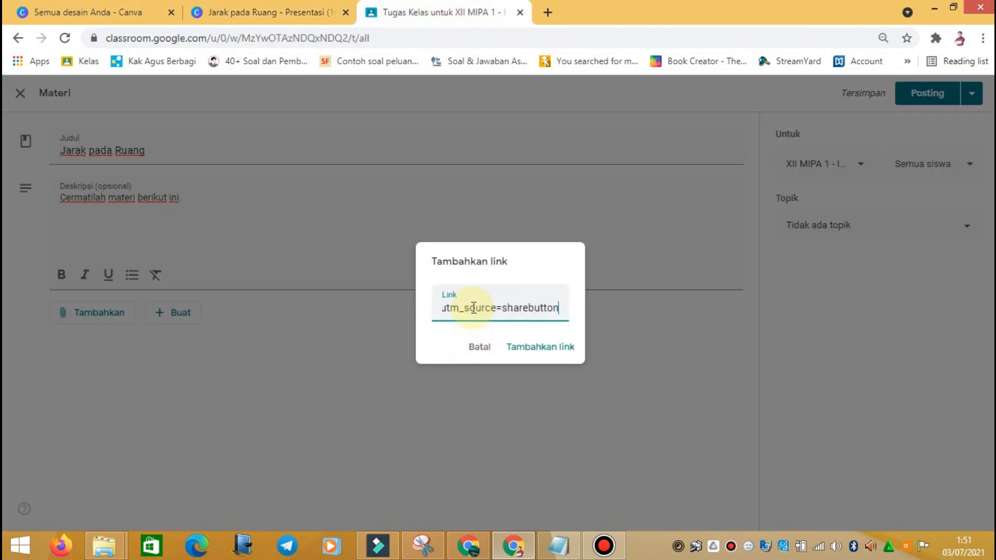
pyautogui.click(563, 358)
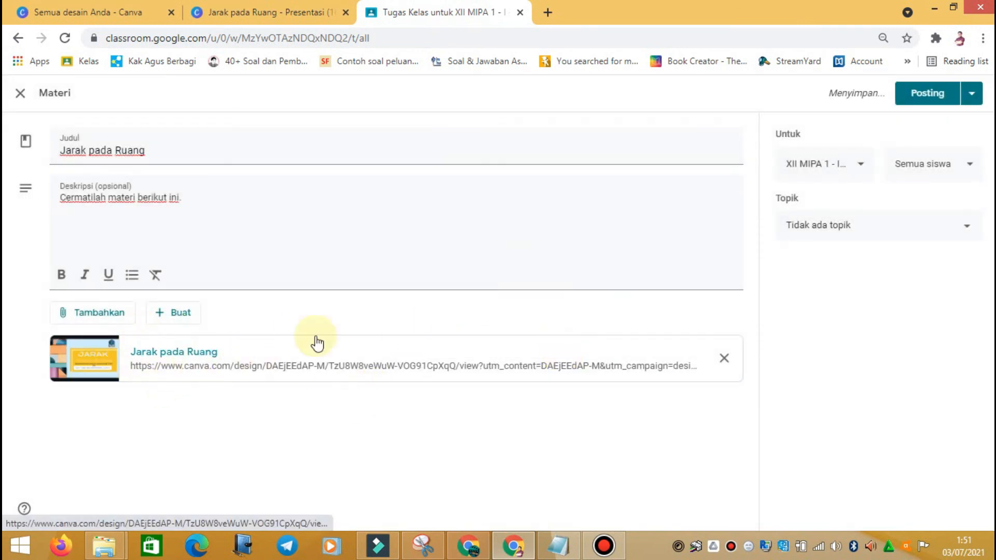
# Step: Set the material's topic to MAT (WAJIB), leaving the class selection unchanged
pyautogui.click(863, 166)
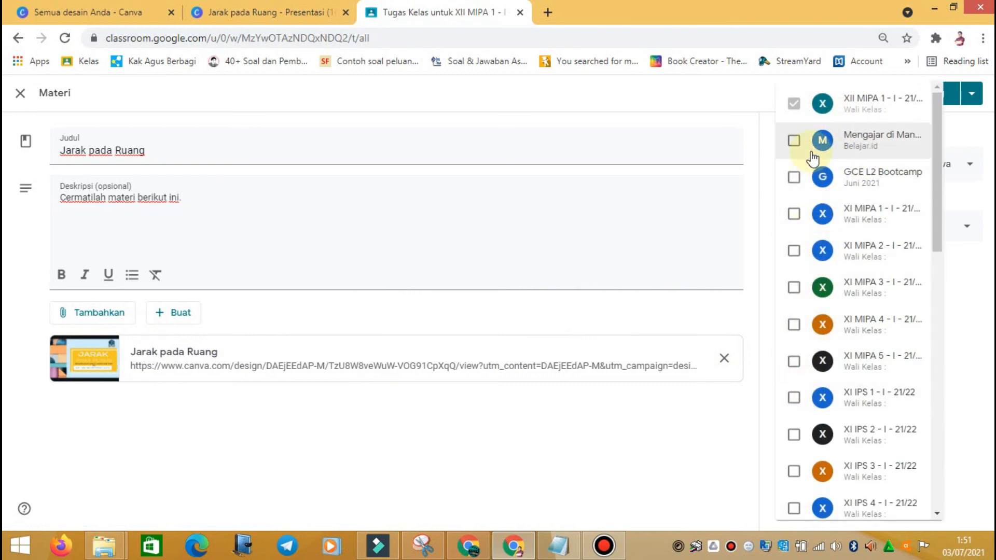
pyautogui.click(966, 272)
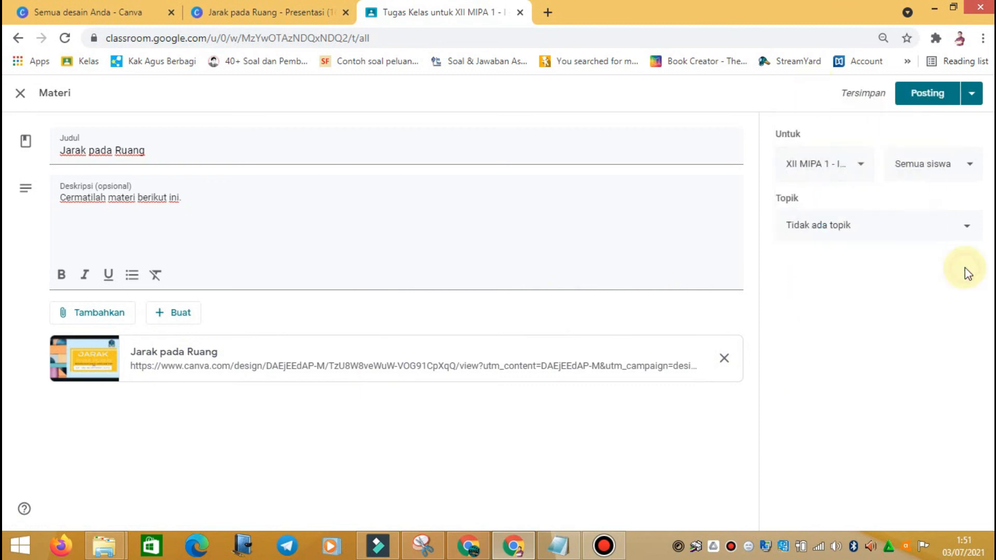
pyautogui.click(829, 228)
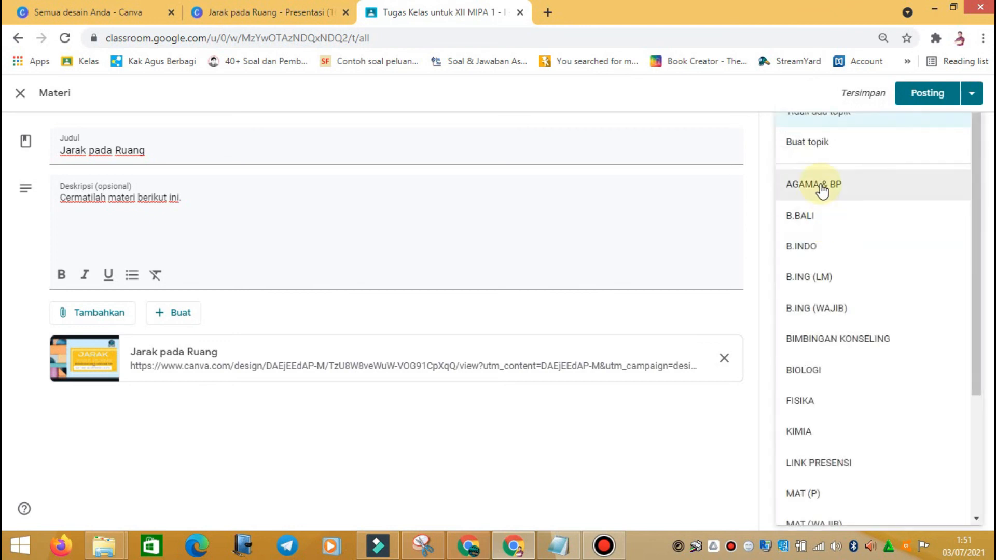
pyautogui.scroll(-2, 822, 211)
pyautogui.scroll(-2, 818, 212)
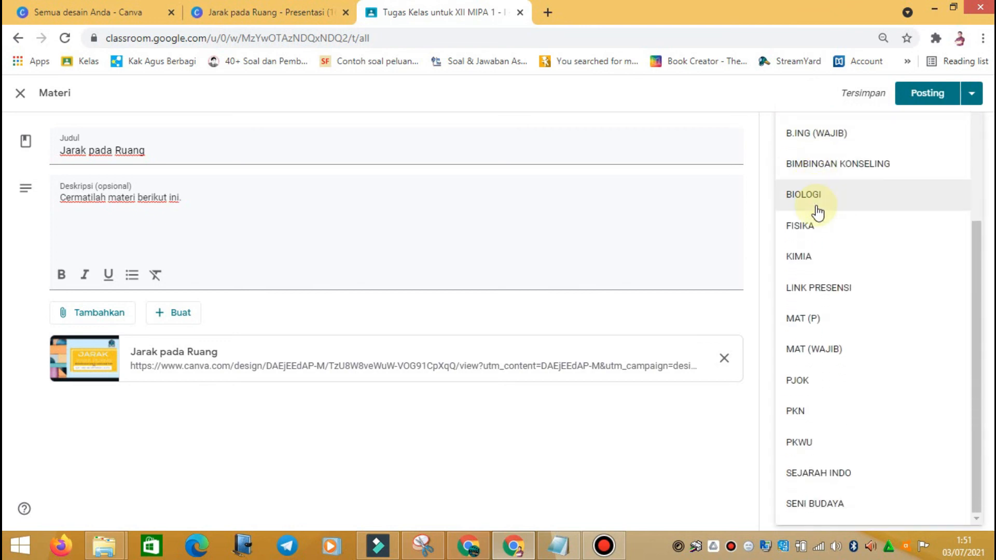
pyautogui.click(799, 362)
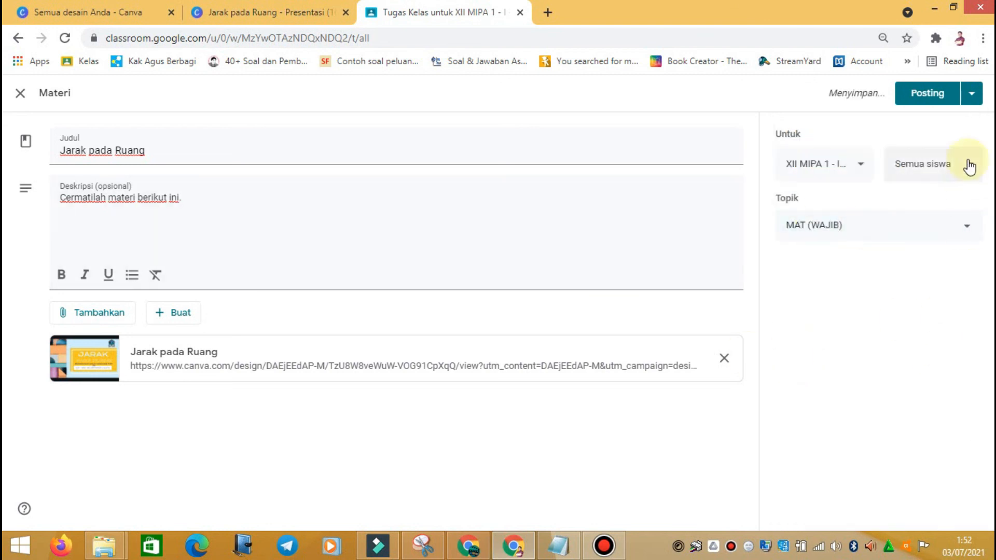
# Step: Post the material immediately, cancelling the Jadwalkan scheduling option
pyautogui.click(977, 96)
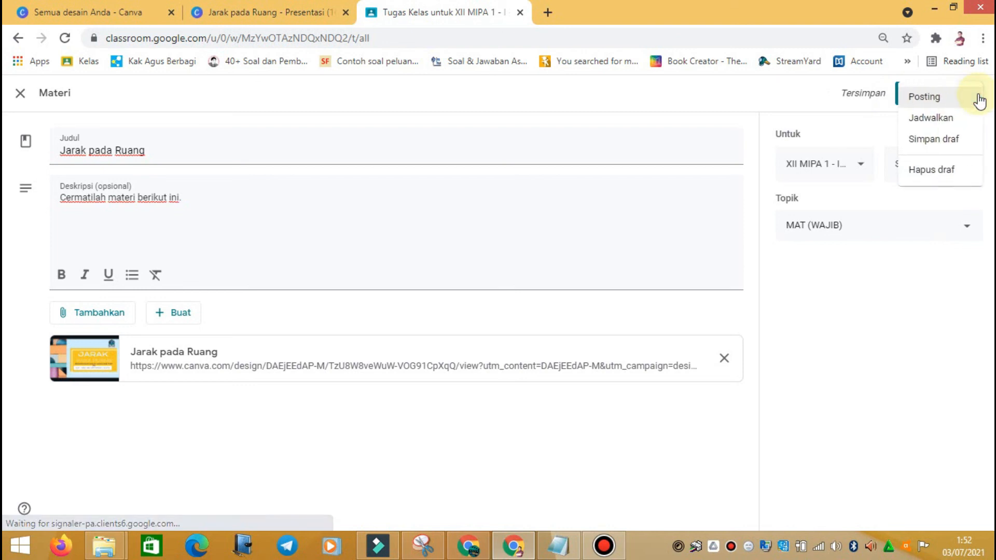
pyautogui.click(943, 122)
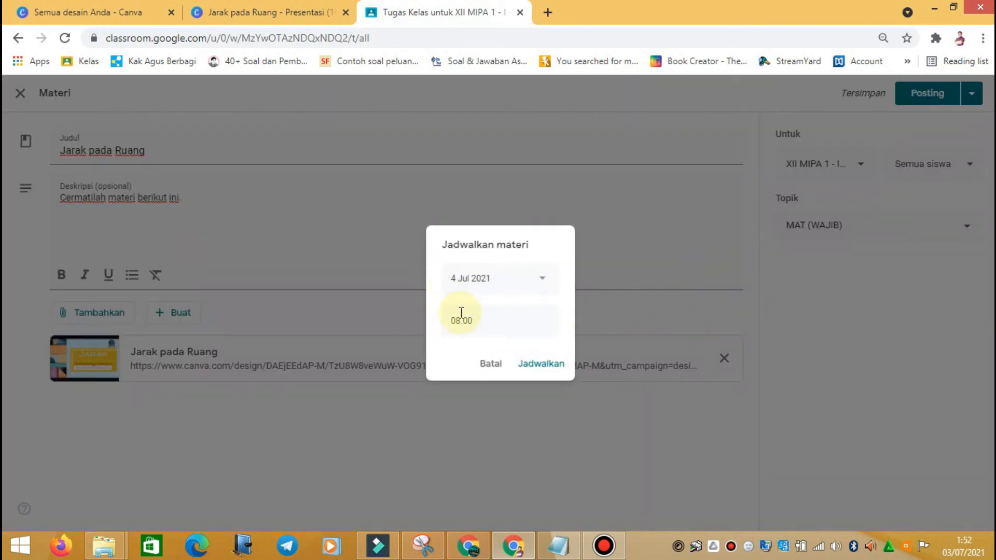
pyautogui.click(490, 363)
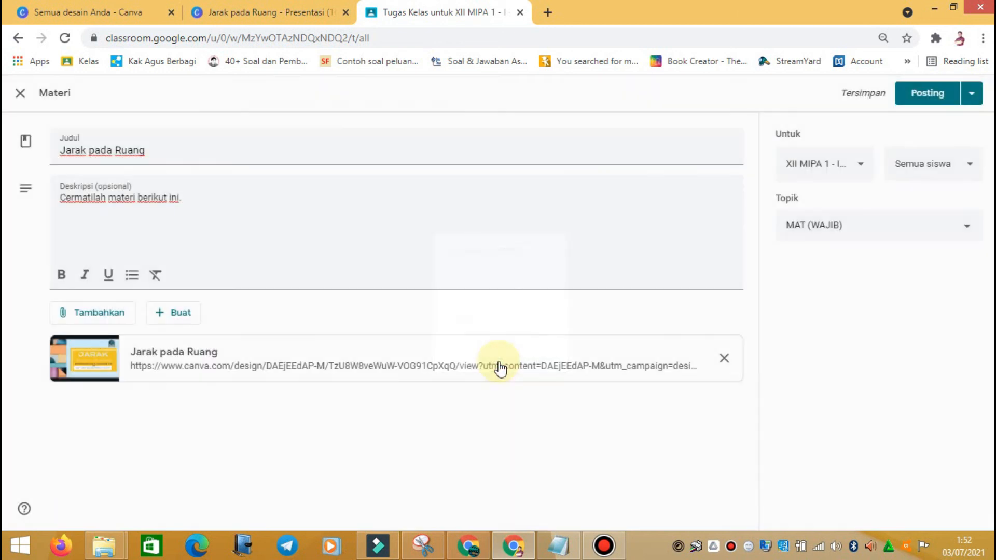
pyautogui.click(934, 95)
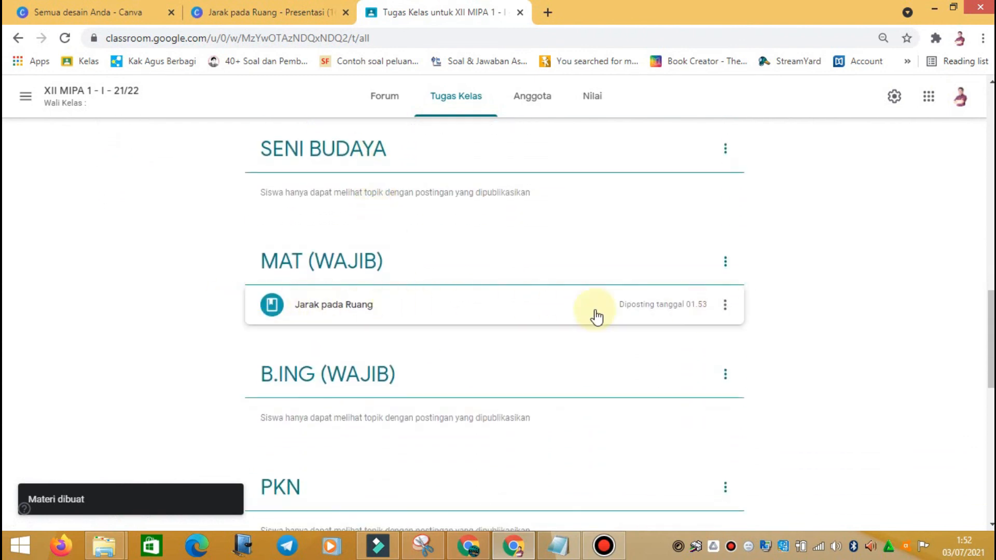
# Step: Open the Canva link attached to the posted Jarak pada Ruang material
pyautogui.click(402, 321)
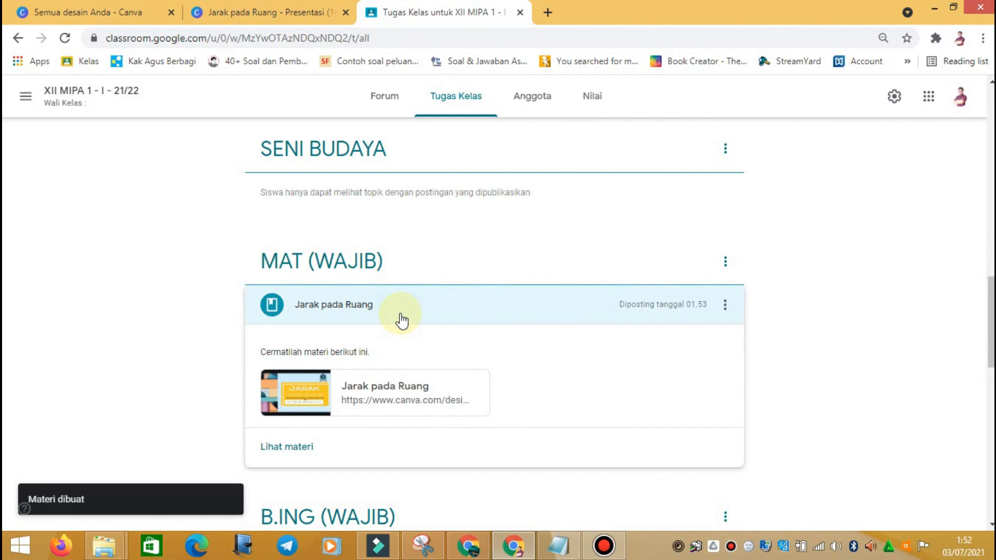
pyautogui.scroll(-1, 441, 338)
pyautogui.click(392, 320)
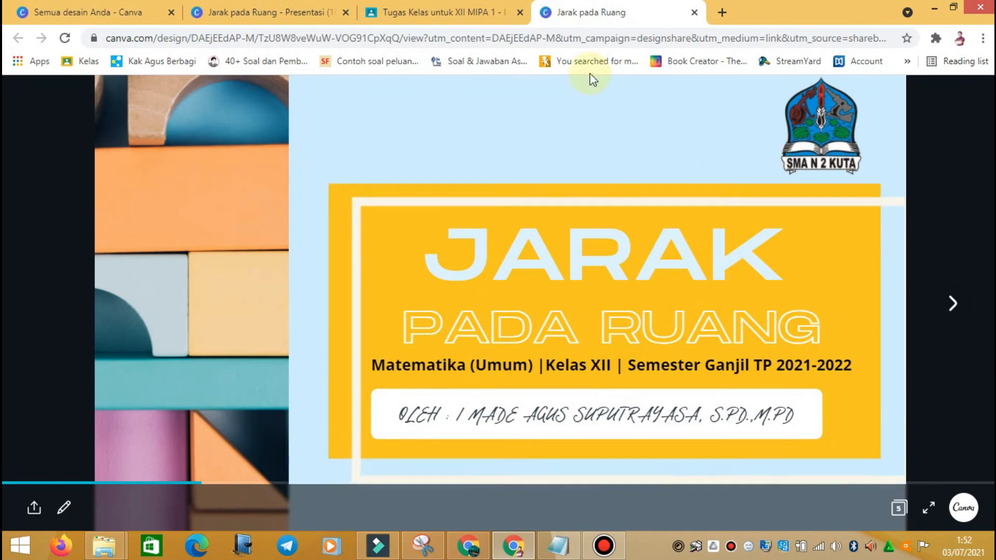
# Step: Page through the first three slides, then return to the Canva editor tab
pyautogui.click(960, 311)
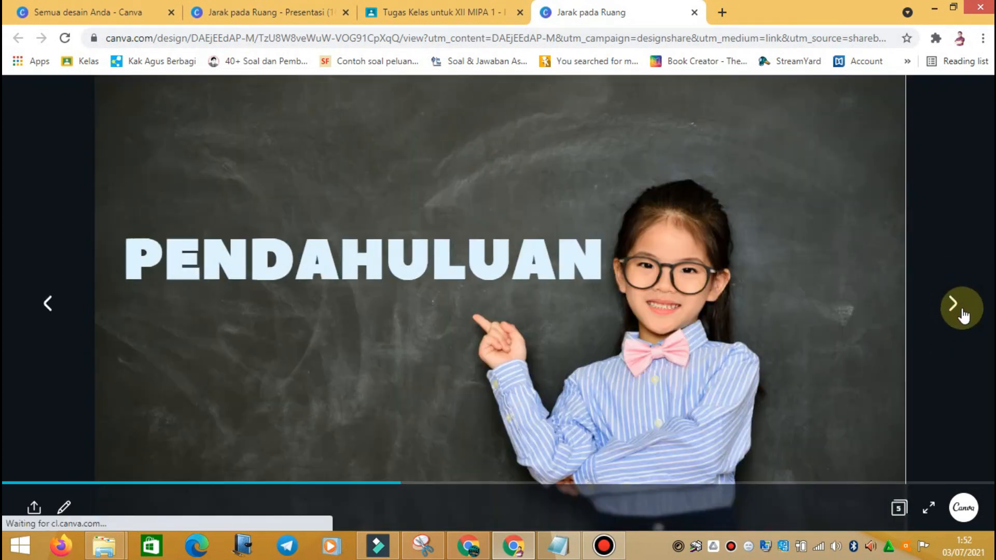
pyautogui.click(961, 317)
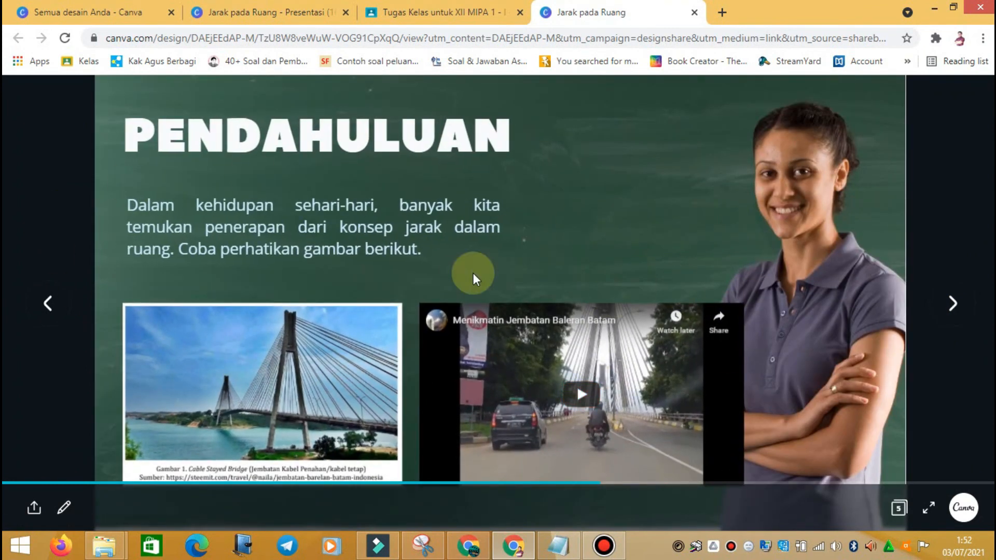
pyautogui.click(962, 310)
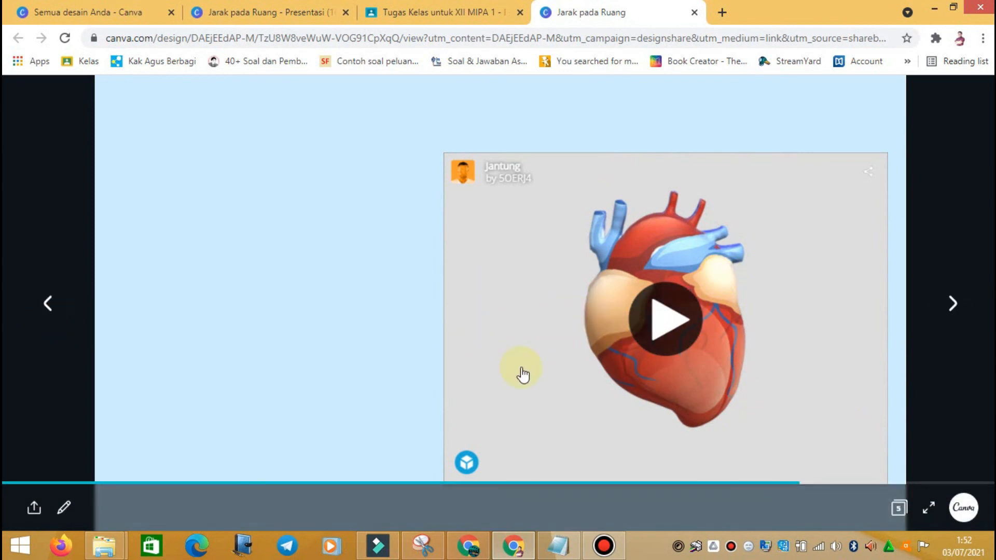
pyautogui.click(400, 16)
pyautogui.click(220, 17)
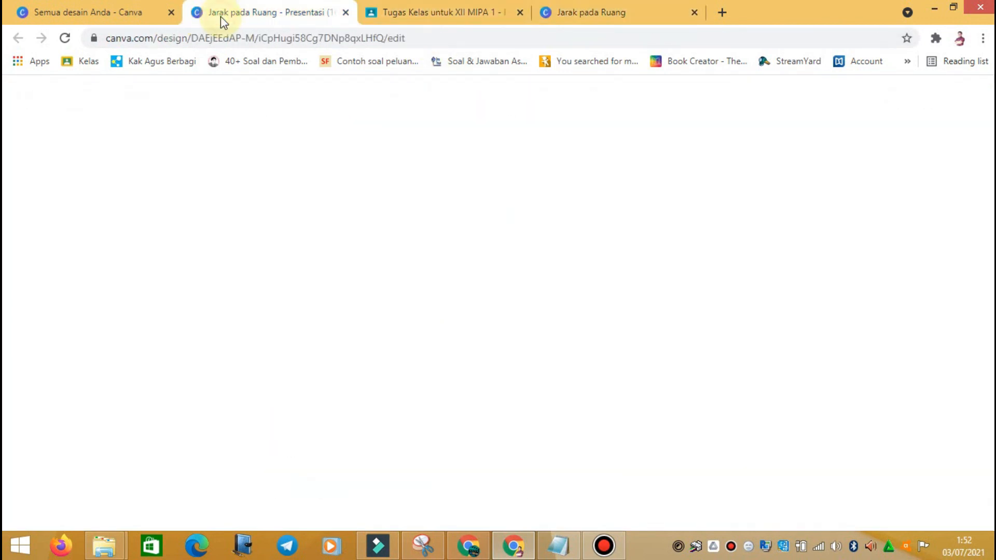
# Step: Close the share panel, select the first page and look through the top-bar sharing options
pyautogui.click(903, 219)
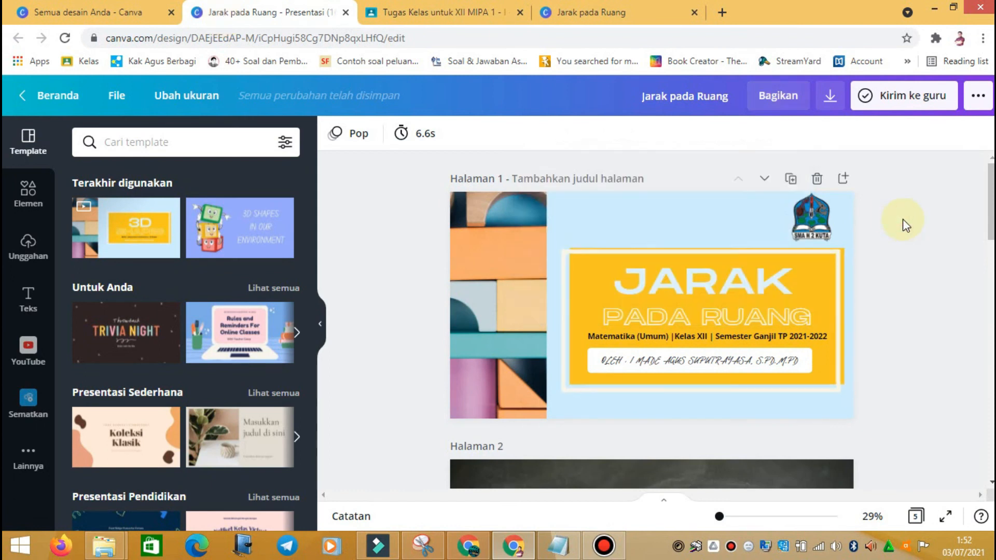
pyautogui.scroll(-1, 574, 296)
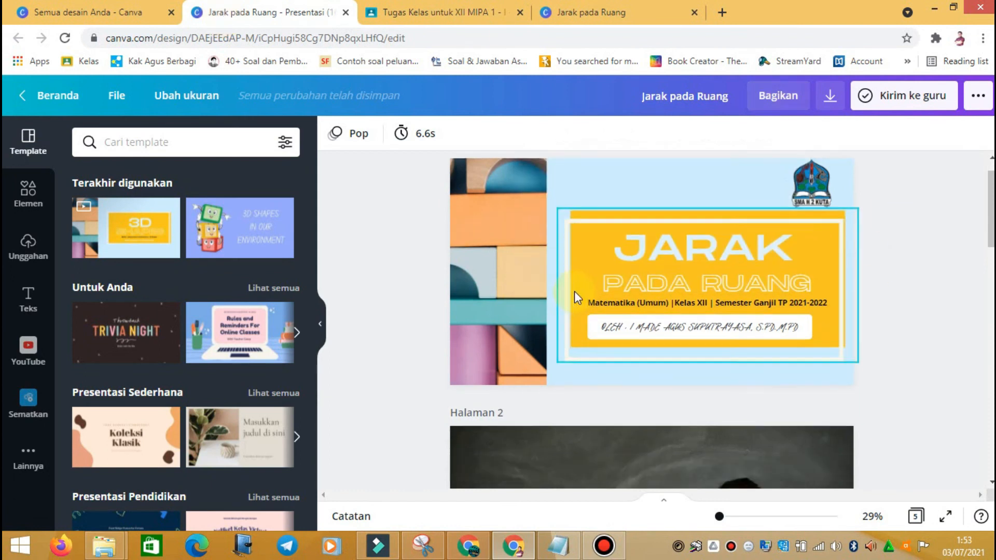
pyautogui.scroll(-6, 574, 291)
pyautogui.scroll(7, 574, 291)
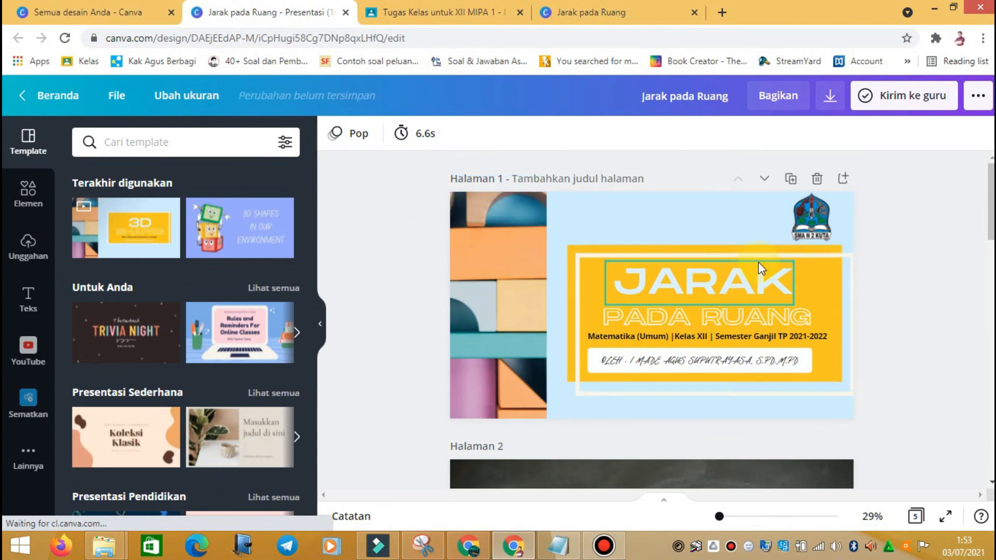
pyautogui.click(586, 218)
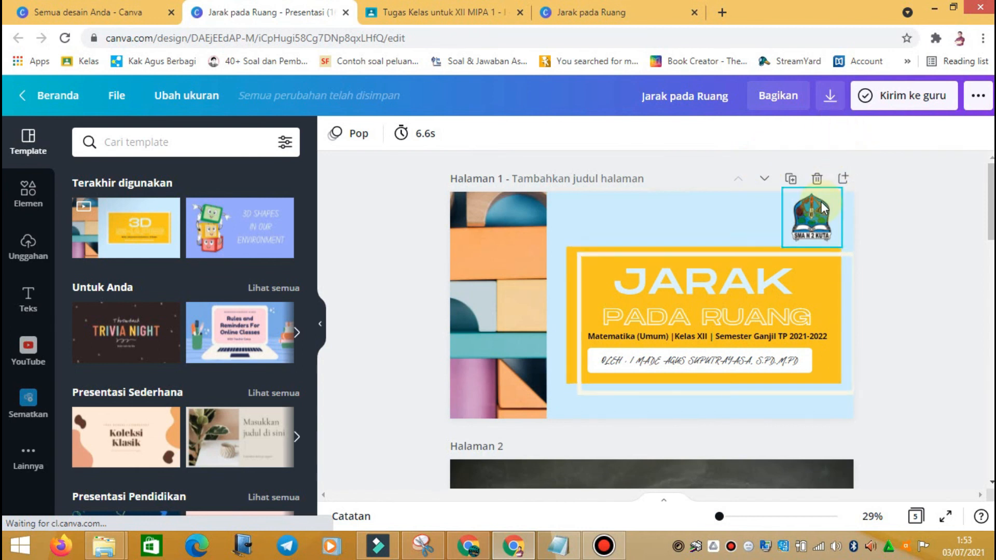
pyautogui.click(830, 108)
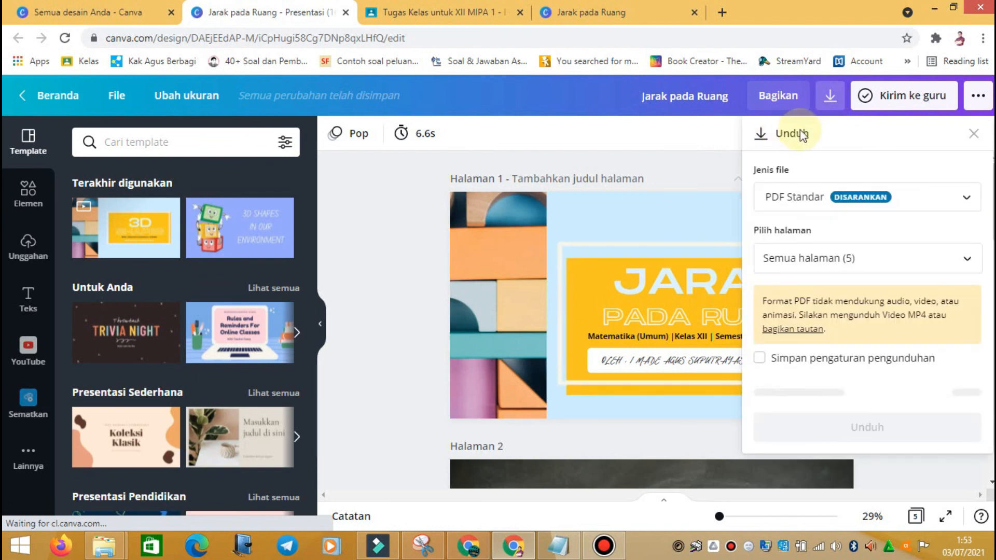
pyautogui.click(979, 99)
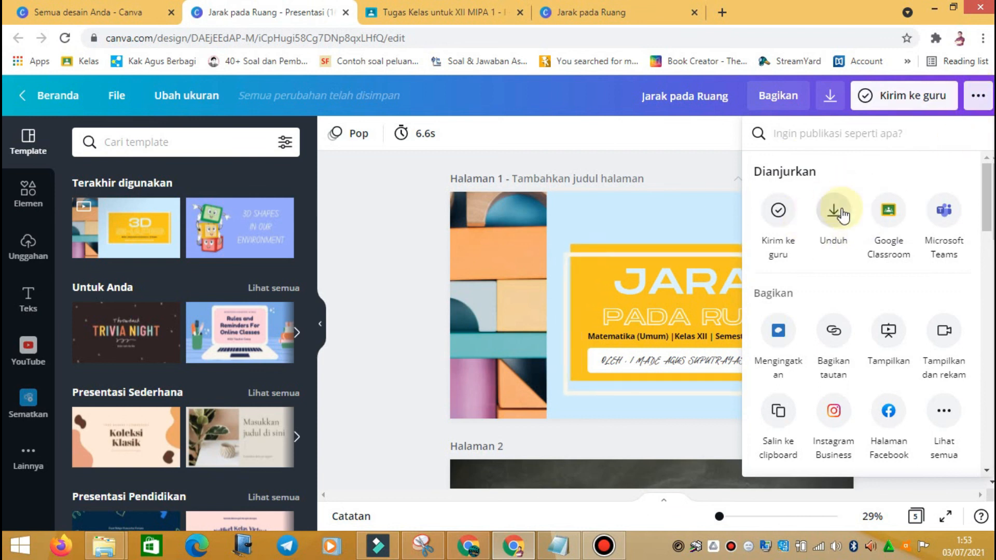
# Step: Open the download panel, browse the file types and keep PDF Standar
pyautogui.click(830, 99)
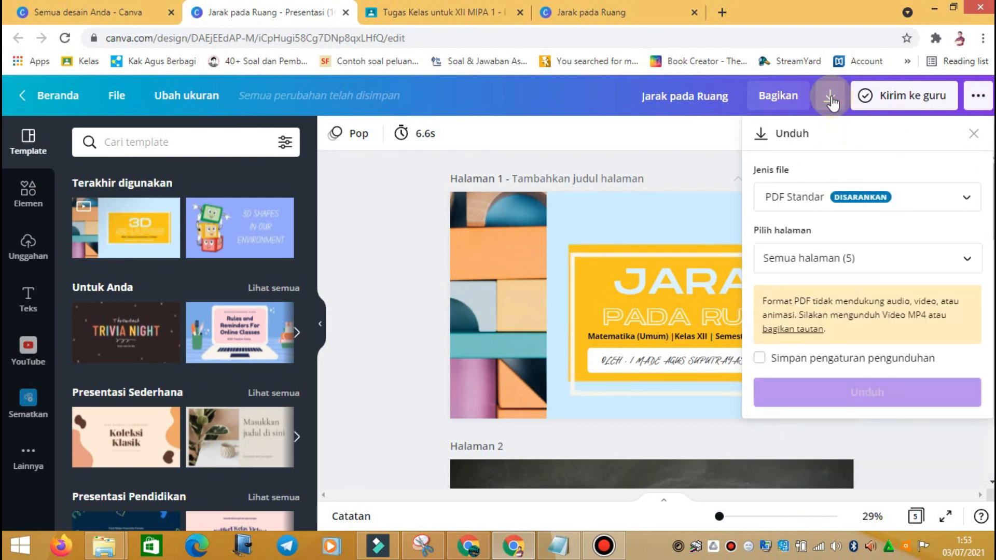
pyautogui.click(967, 196)
pyautogui.moveTo(955, 136)
pyautogui.mouseDown()
pyautogui.moveTo(955, 238)
pyautogui.moveTo(954, 143)
pyautogui.mouseUp()
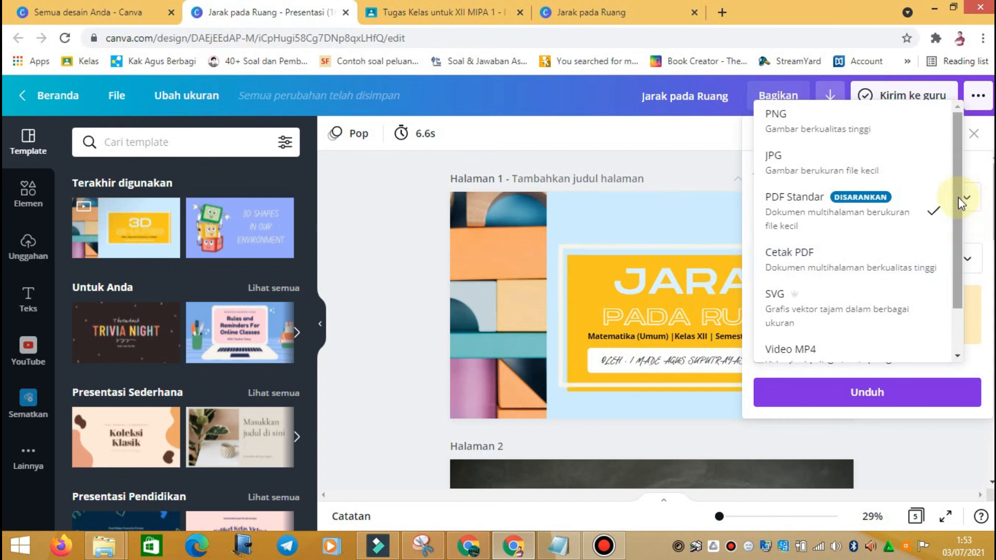
pyautogui.scroll(-1, 846, 296)
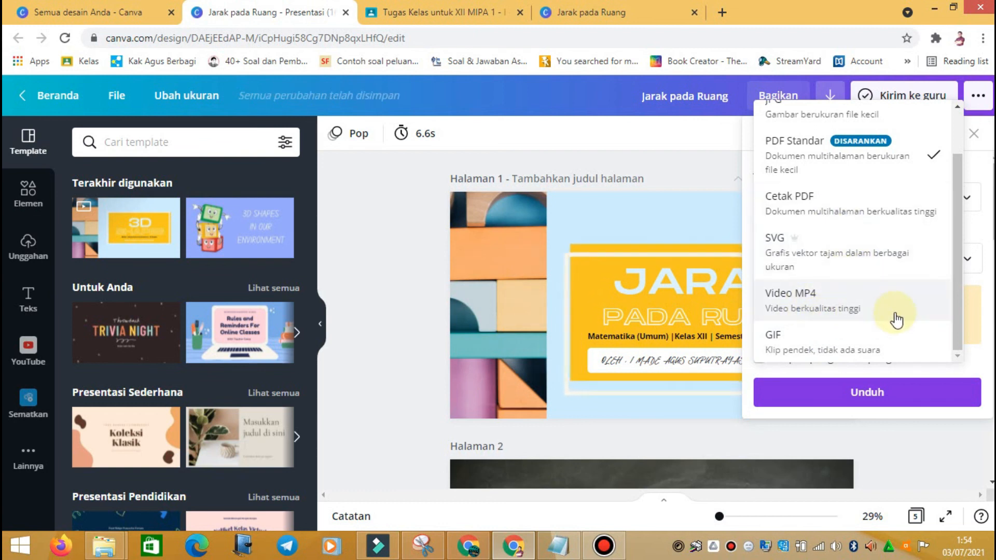
pyautogui.scroll(1, 896, 218)
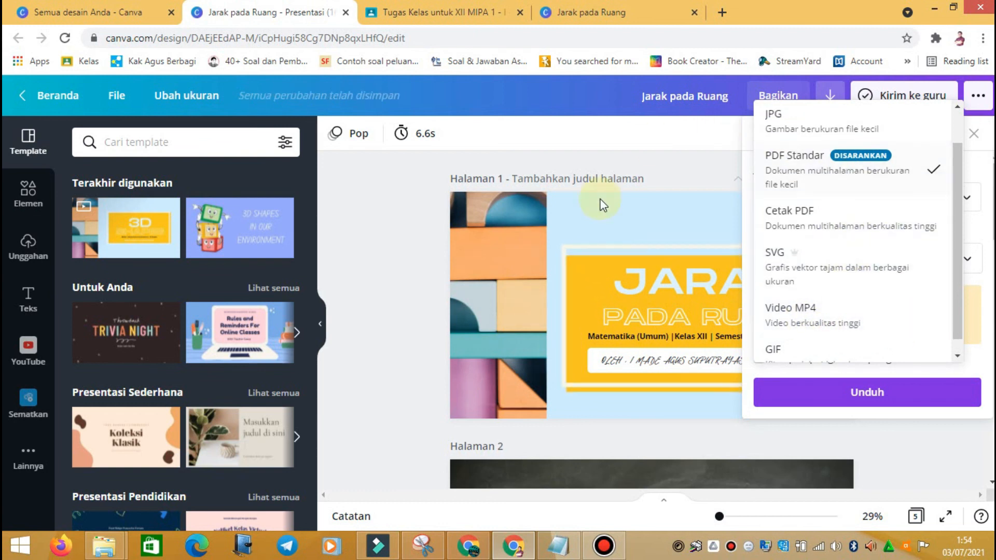
pyautogui.click(783, 167)
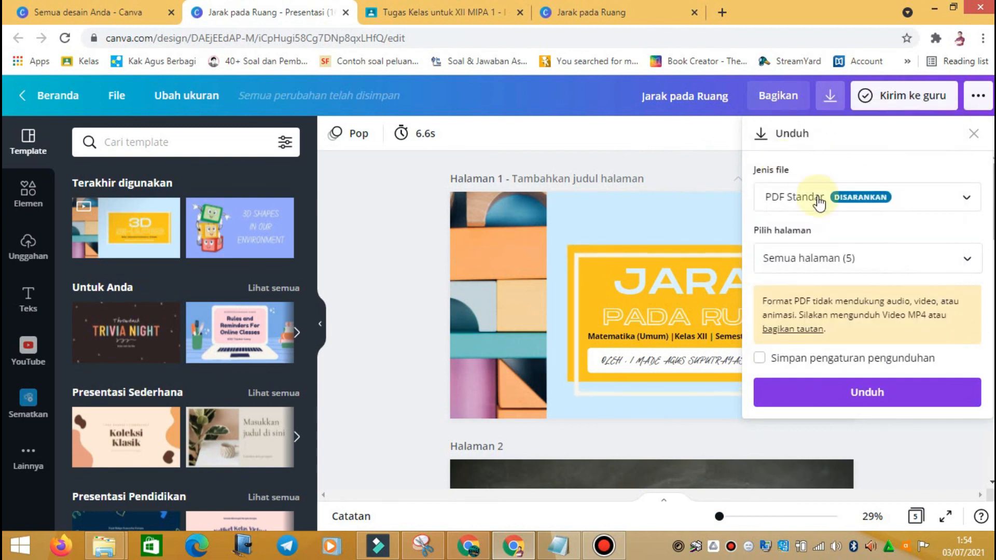
# Step: Choose Semua halaman (pages 1–5) in the page selection and confirm with Selesai
pyautogui.click(967, 265)
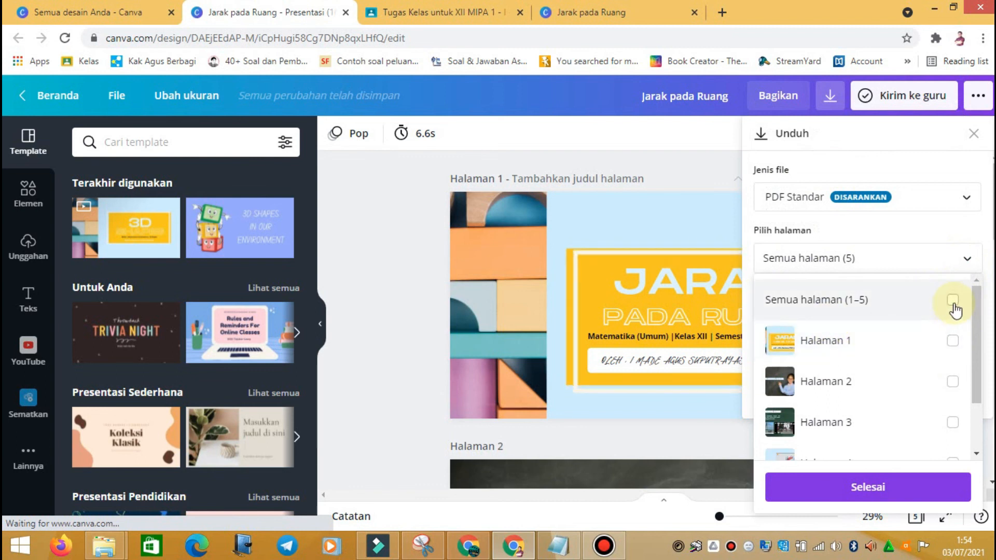
pyautogui.scroll(-2, 923, 328)
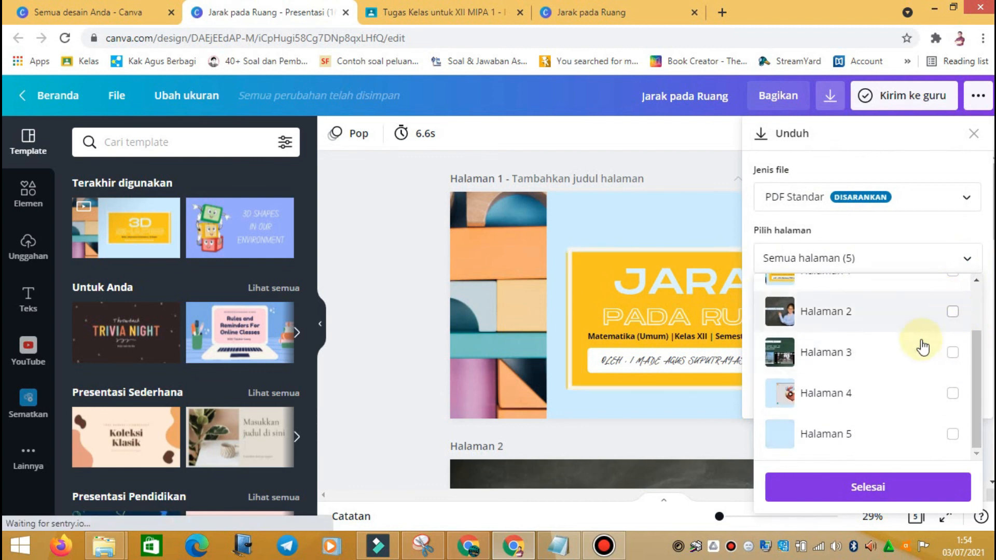
pyautogui.moveTo(975, 418); pyautogui.dragTo(980, 334)
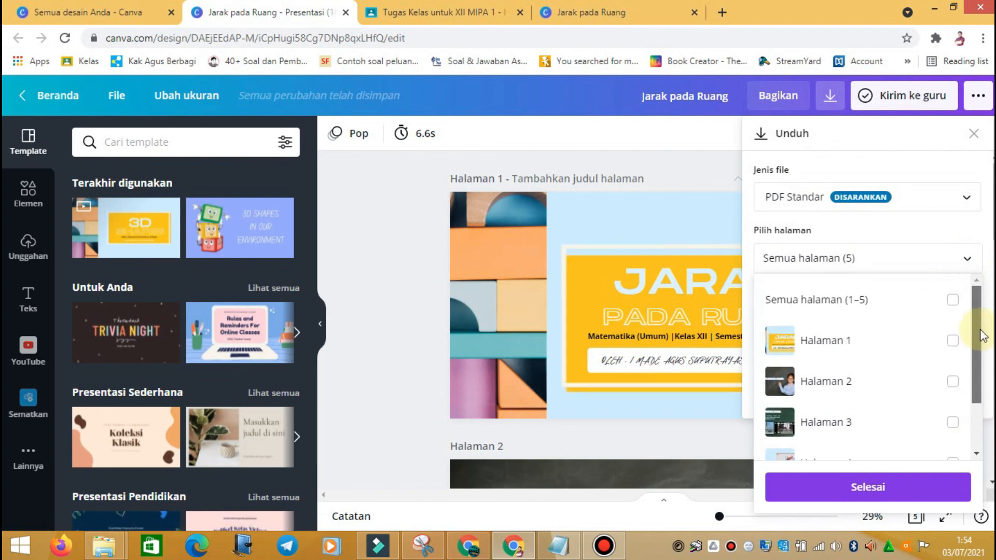
pyautogui.click(952, 308)
pyautogui.click(952, 339)
pyautogui.click(953, 382)
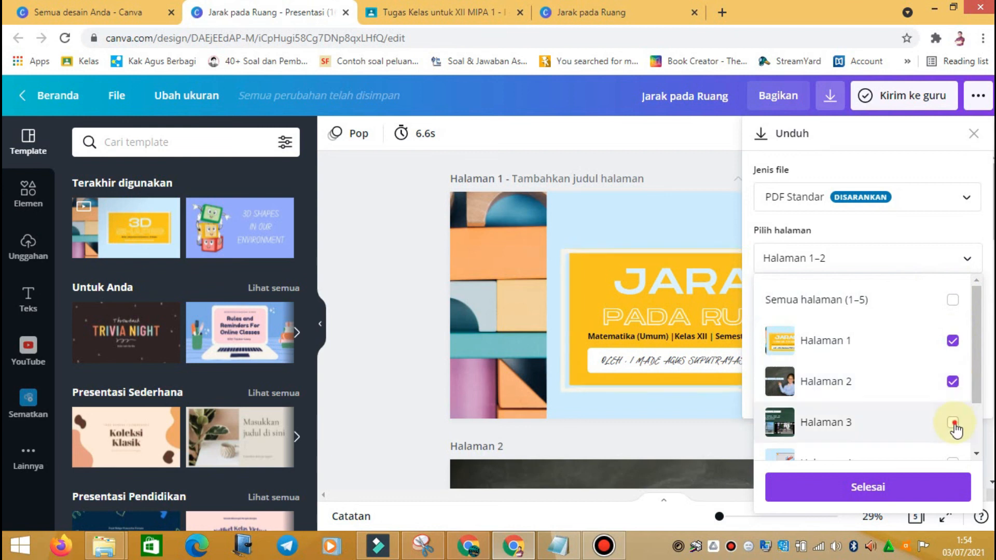
pyautogui.click(953, 382)
pyautogui.click(949, 425)
pyautogui.click(952, 300)
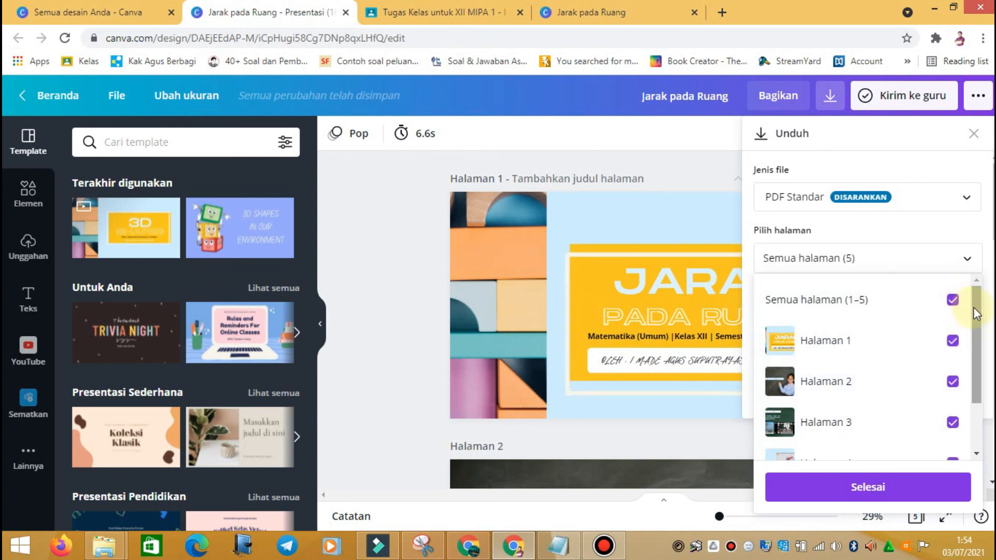
pyautogui.moveTo(975, 313); pyautogui.dragTo(976, 406)
pyautogui.click(852, 488)
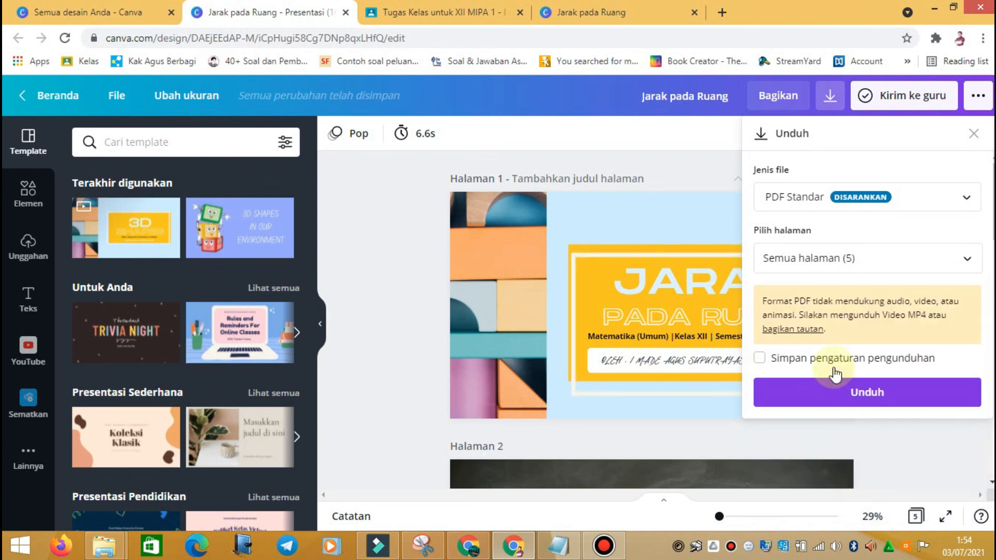
# Step: Download 'Jarak pada Ruang.pdf' and open it in the browser's PDF viewer
pyautogui.click(857, 398)
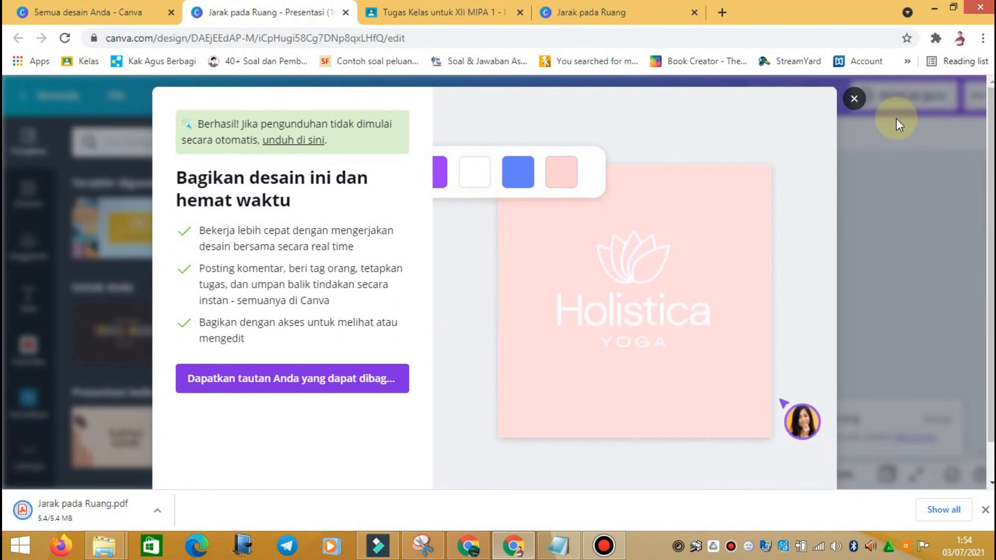
pyautogui.click(854, 99)
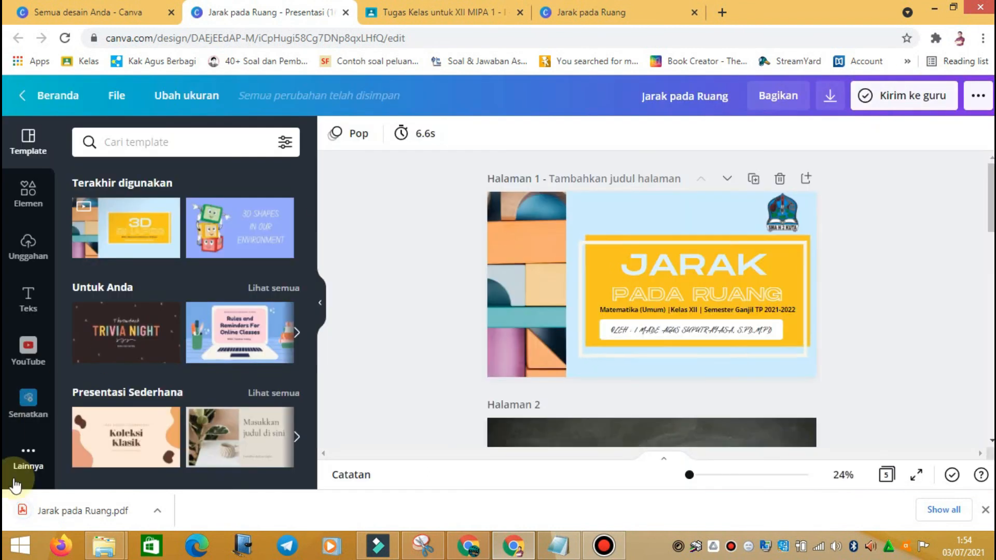
pyautogui.click(91, 511)
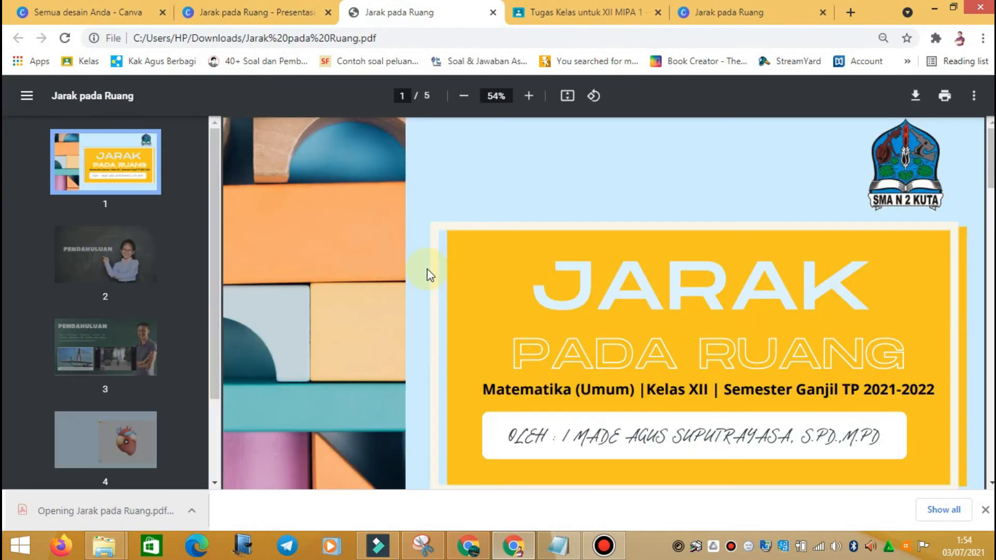
# Step: Jump to PDF pages 2, 3 and 4 via the thumbnails and scroll through them
pyautogui.click(107, 267)
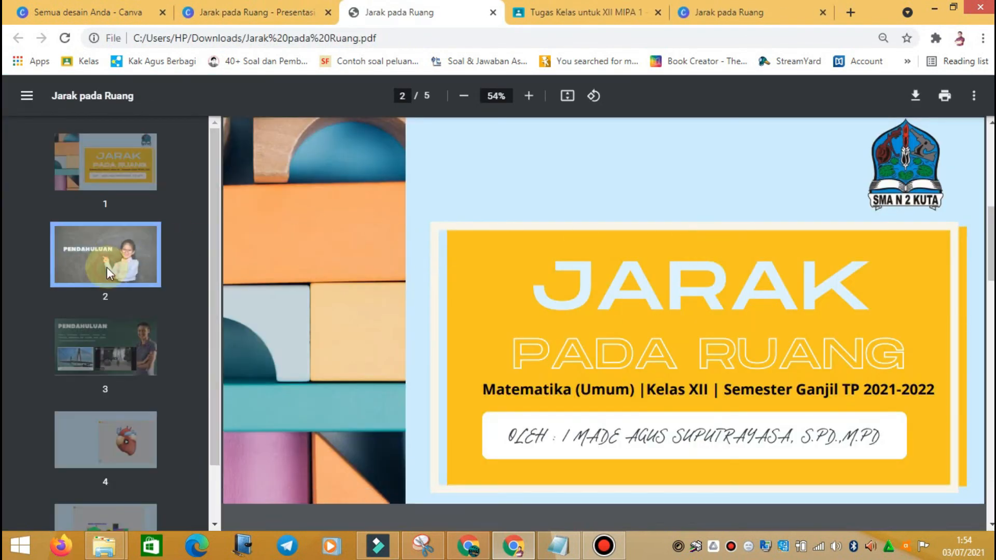
pyautogui.click(108, 356)
pyautogui.click(121, 435)
pyautogui.click(68, 358)
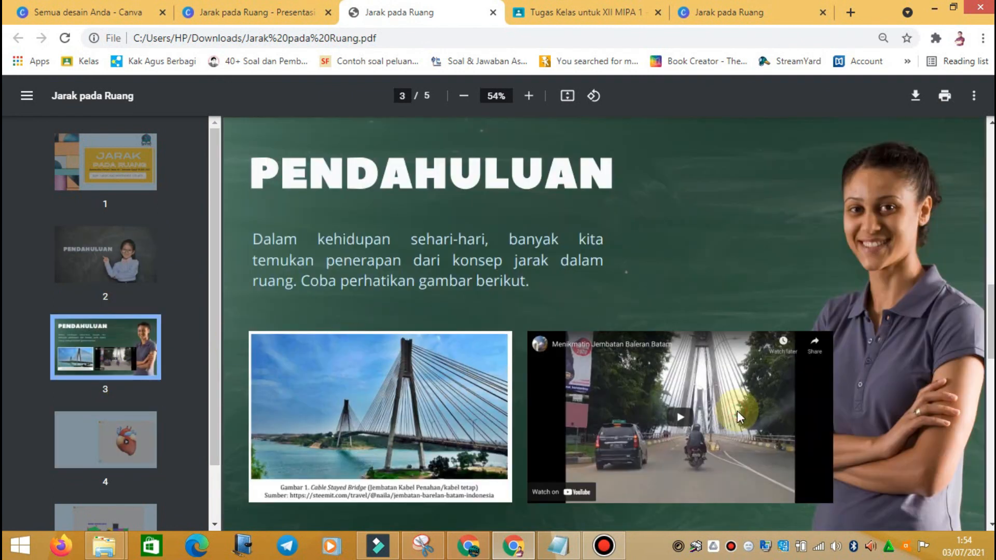
pyautogui.scroll(-5, 656, 390)
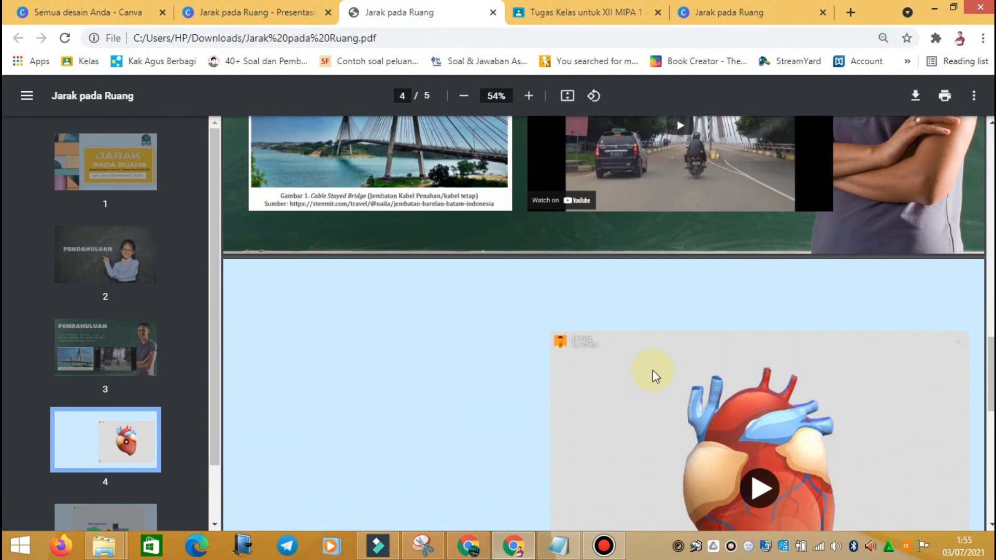
pyautogui.scroll(6, 698, 350)
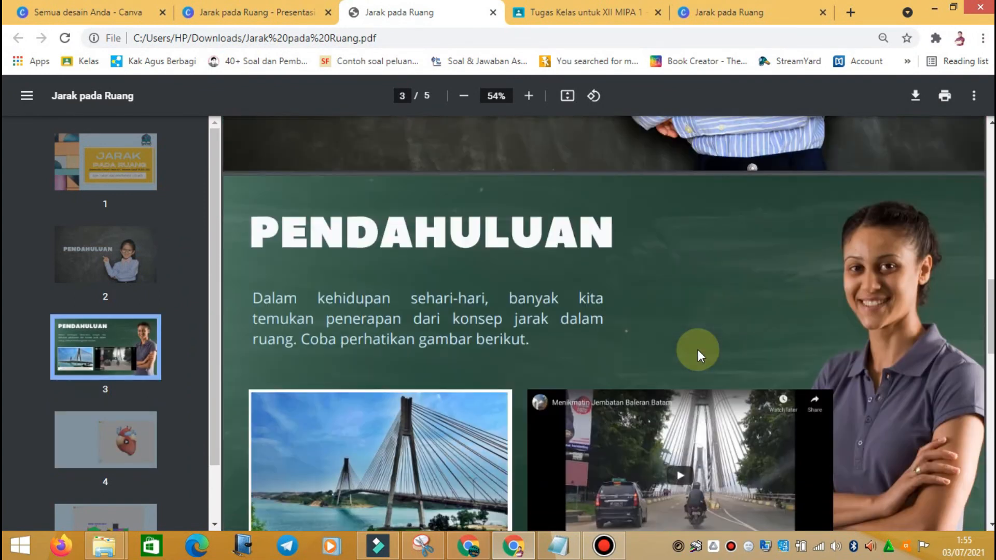
pyautogui.scroll(-9, 698, 349)
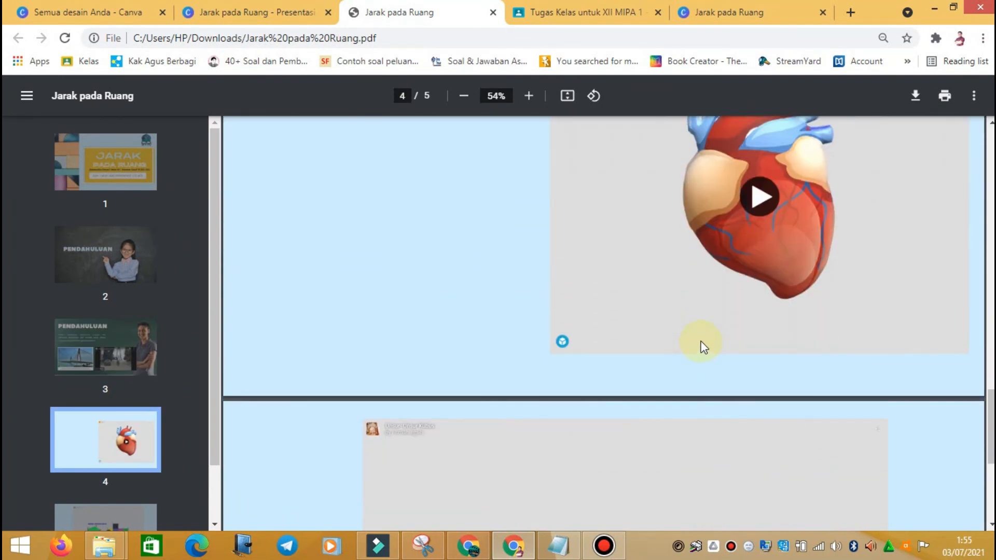
pyautogui.scroll(-5, 703, 346)
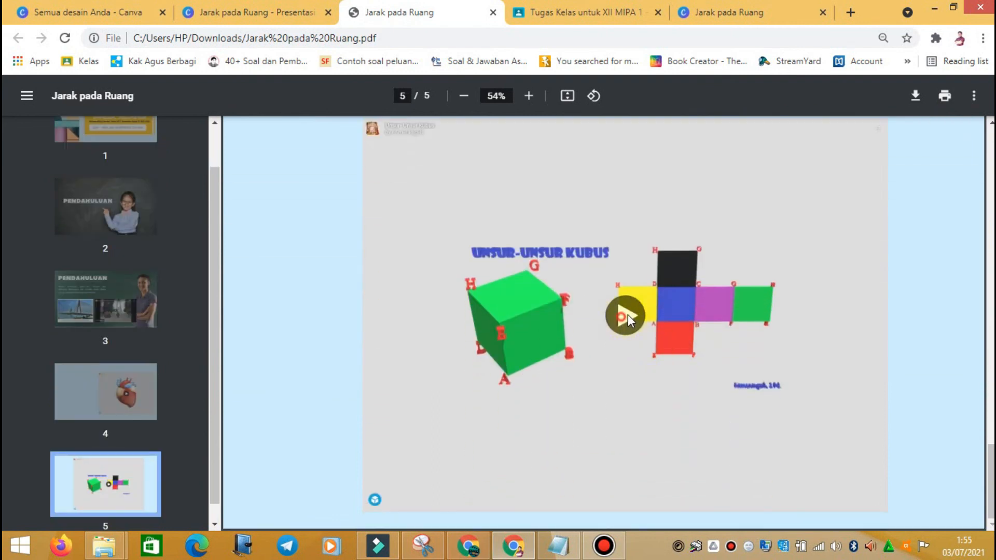
pyautogui.scroll(10, 666, 307)
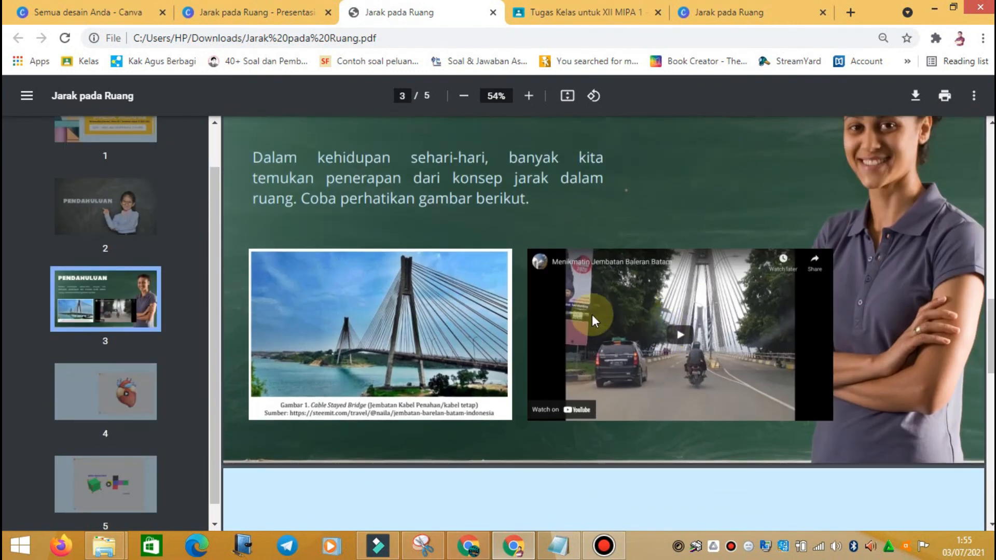
# Step: Try playing the embedded bridge video, then step back through pages 4, 3 and 2 to the title page
pyautogui.click(683, 305)
pyautogui.scroll(5, 658, 288)
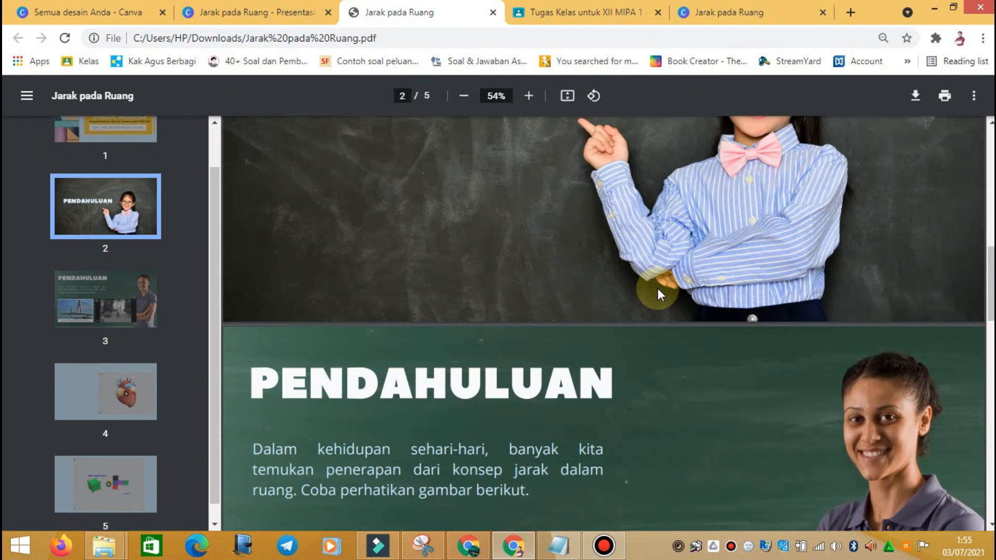
pyautogui.scroll(-10, 657, 288)
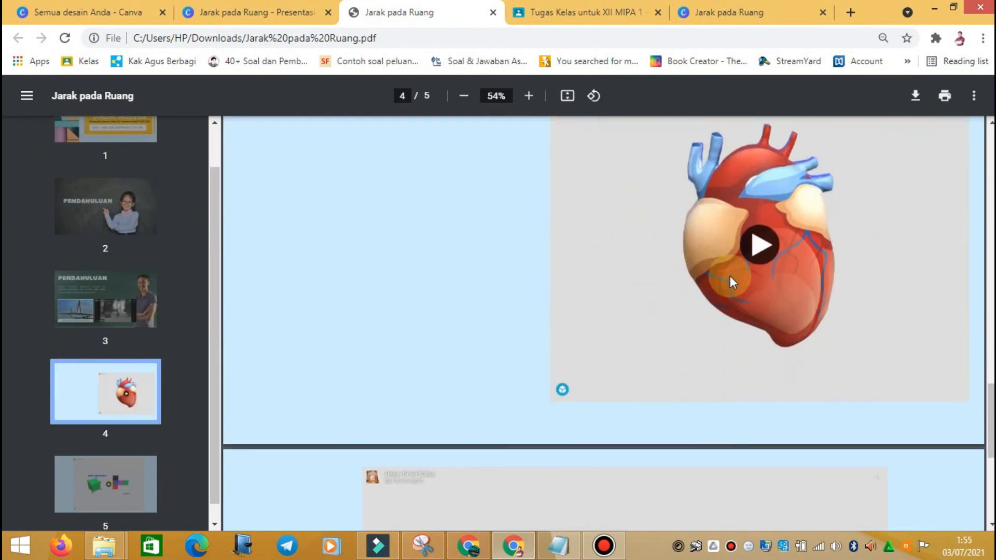
pyautogui.scroll(-7, 730, 276)
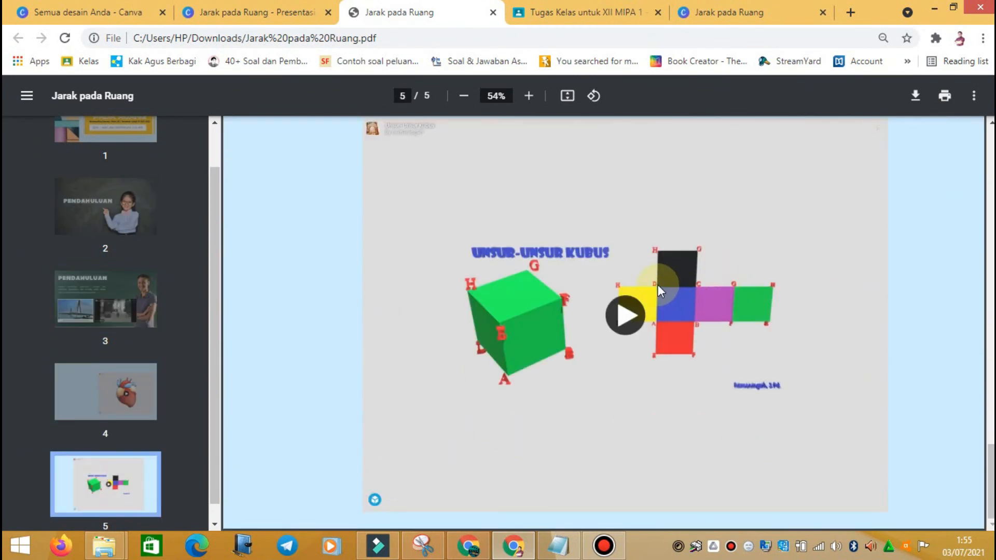
pyautogui.click(99, 384)
pyautogui.click(111, 318)
pyautogui.click(107, 200)
pyautogui.click(128, 139)
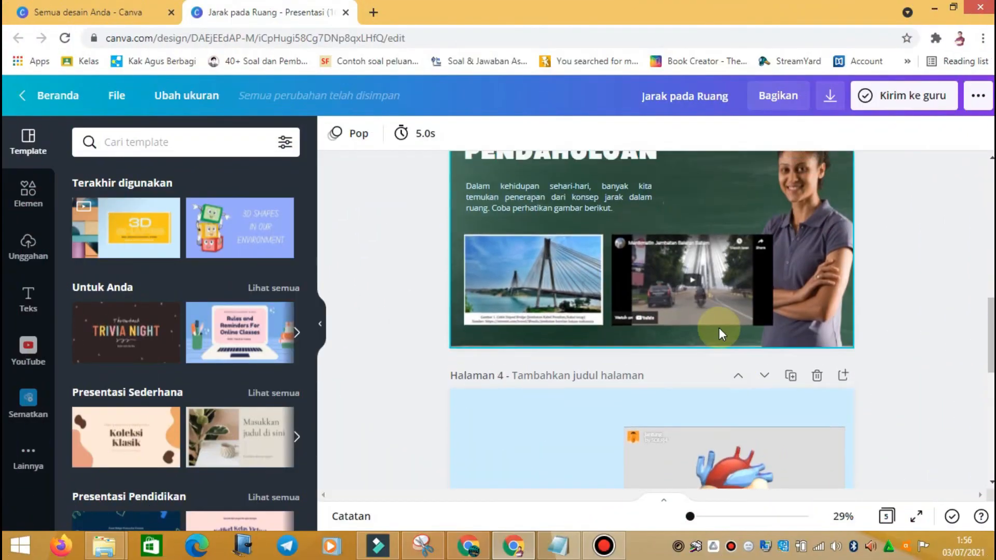
pyautogui.scroll(4, 706, 334)
pyautogui.scroll(-5, 707, 335)
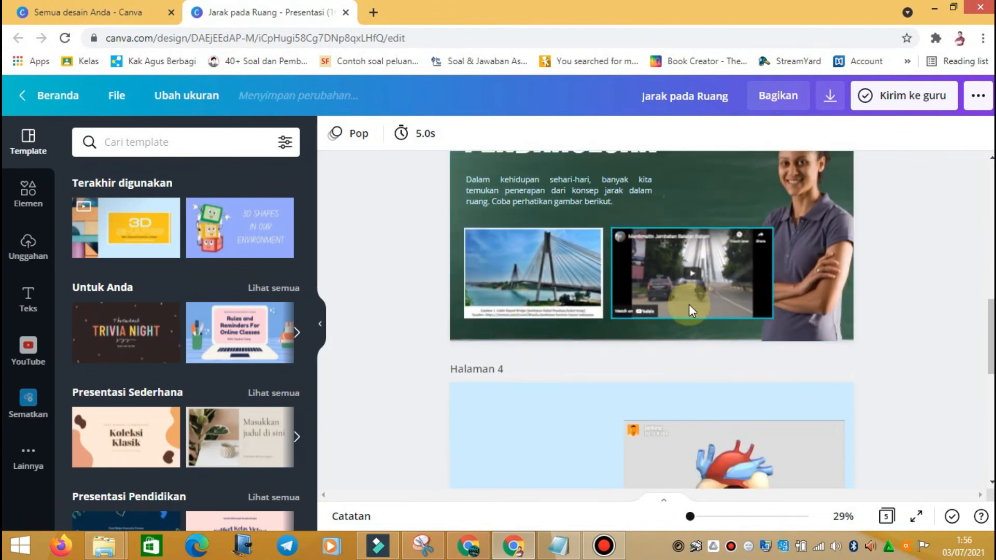
# Step: Show the uploaded audio files in Canva's uploads panel
pyautogui.scroll(-4, 692, 293)
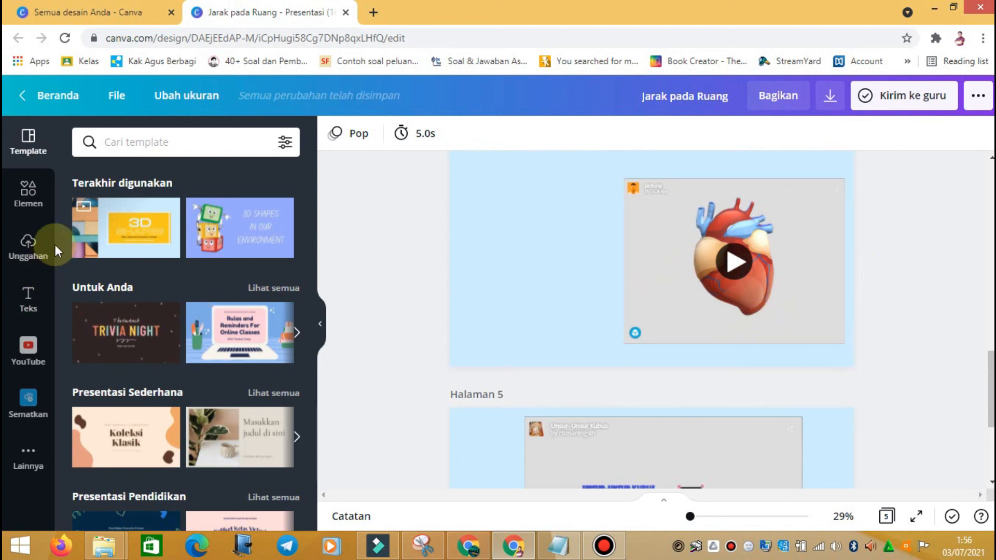
pyautogui.click(28, 254)
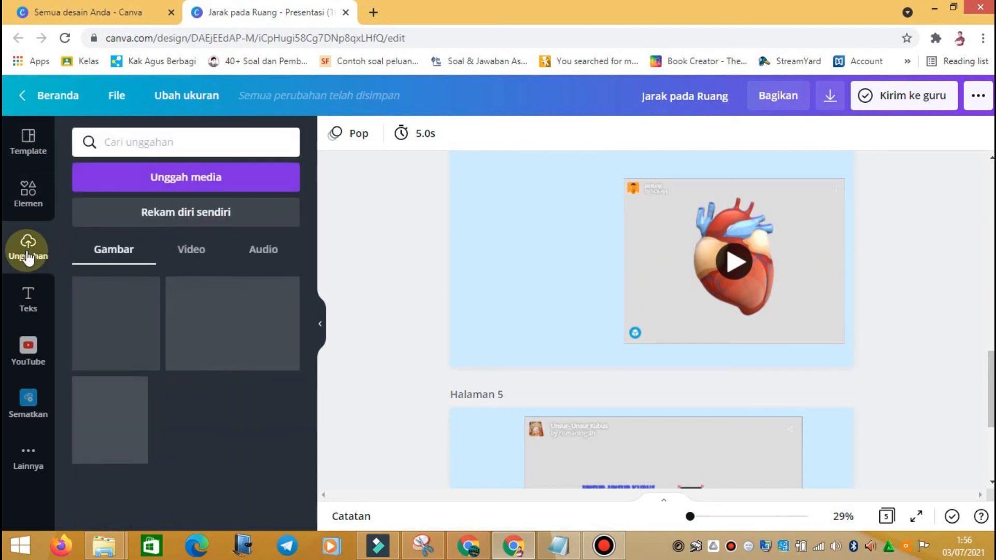
pyautogui.click(273, 254)
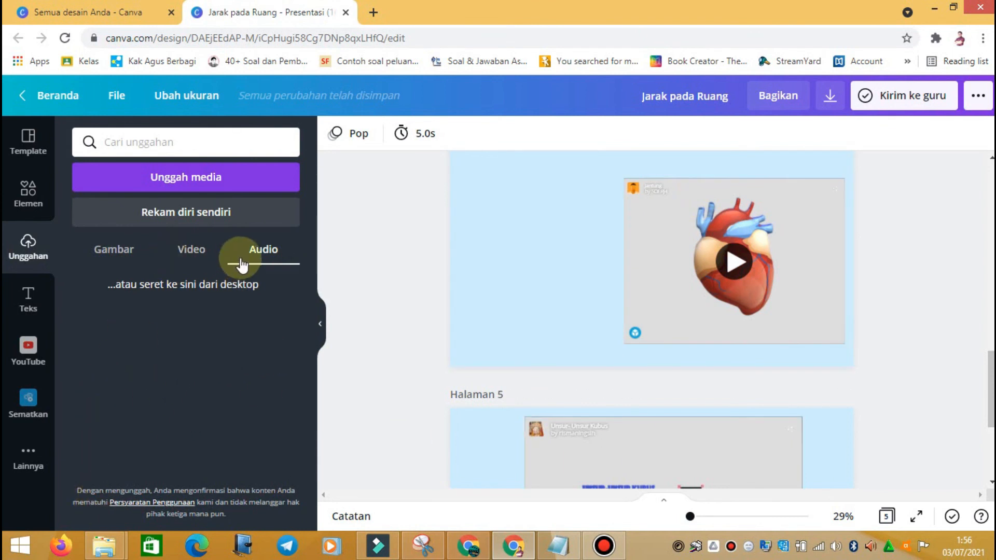
# Step: Open Rekam diri sendiri twice, dismissing the camera/microphone prompt, and return to editing each time
pyautogui.click(195, 216)
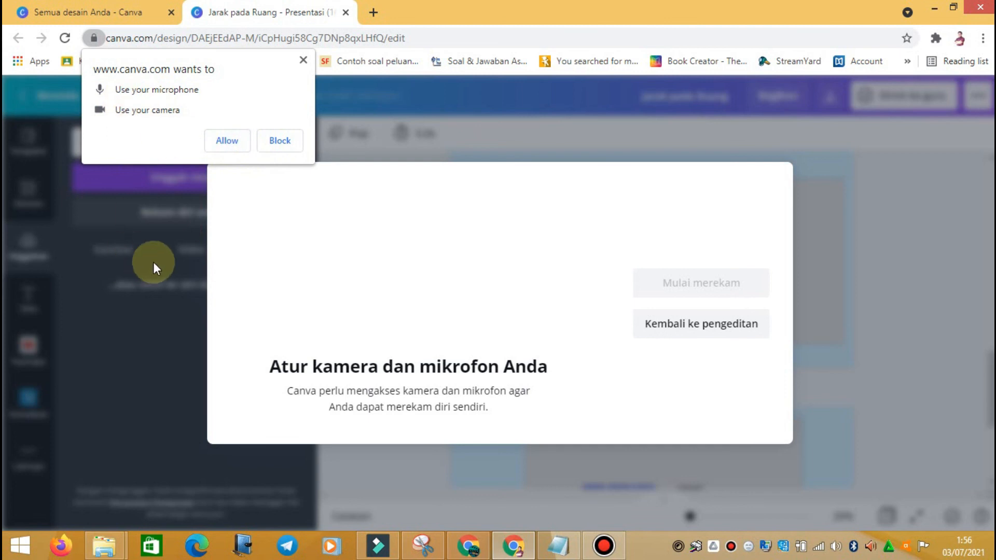
pyautogui.click(305, 61)
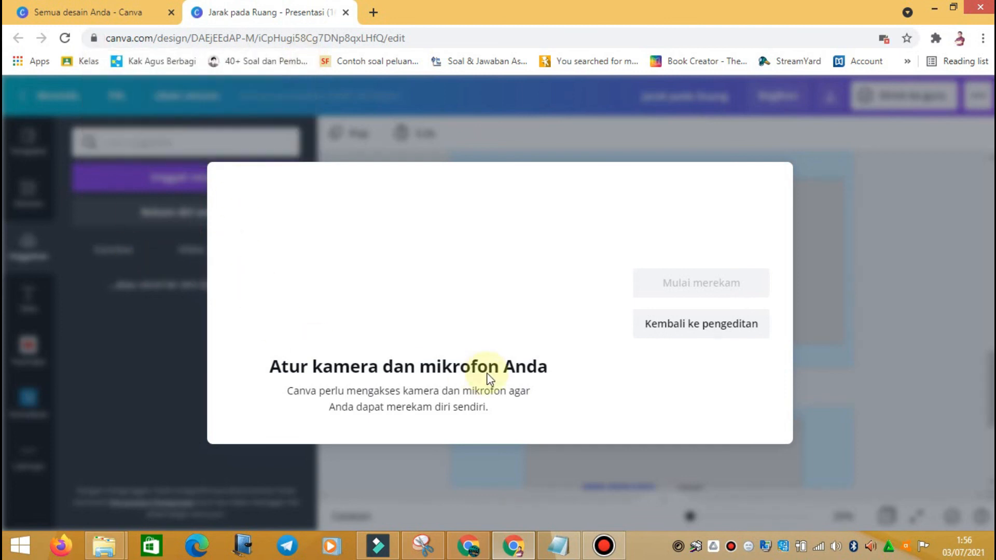
pyautogui.click(700, 324)
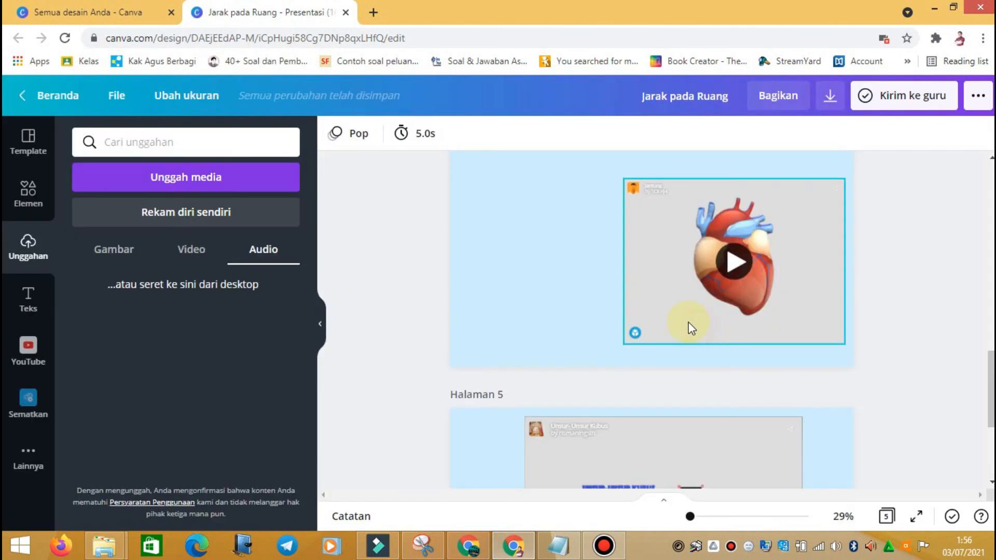
pyautogui.click(180, 213)
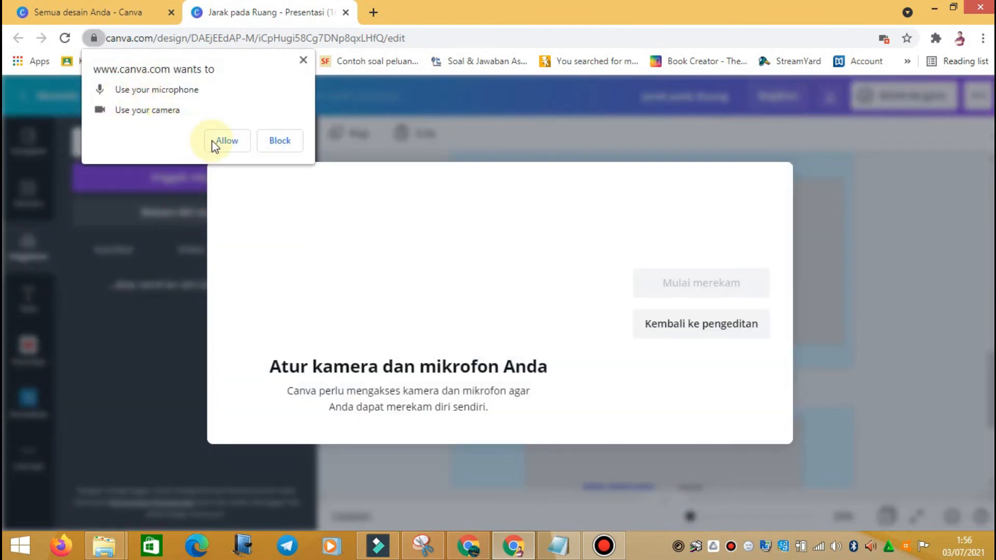
pyautogui.click(304, 61)
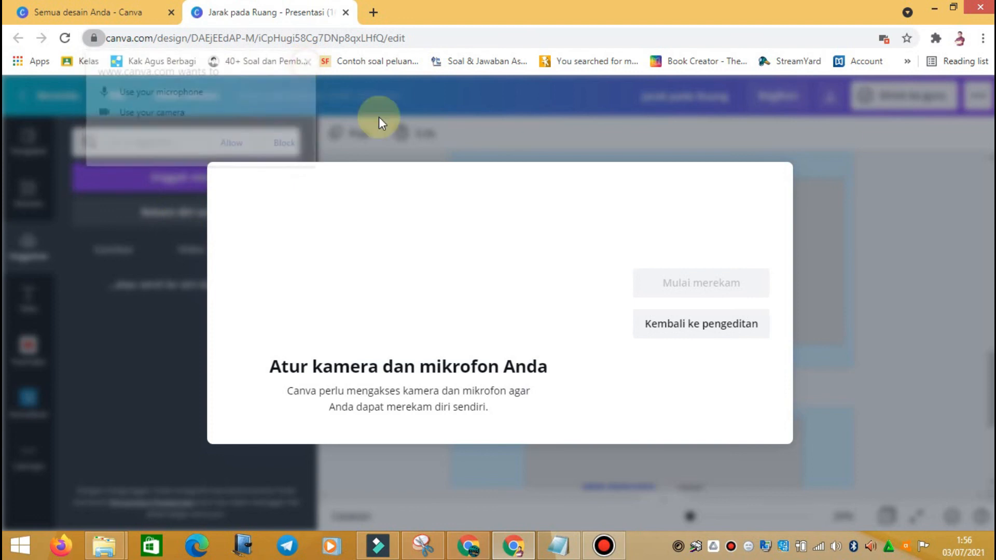
pyautogui.click(701, 322)
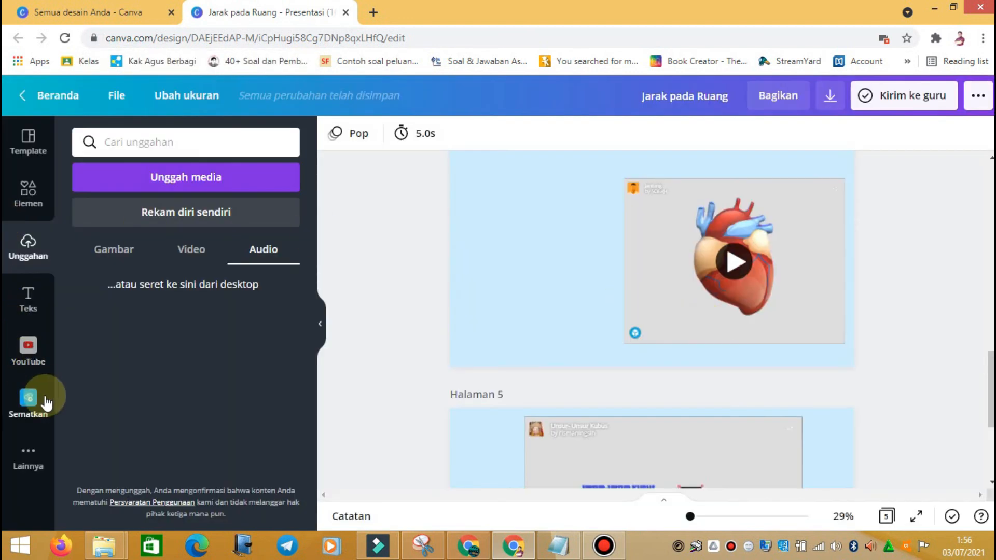
# Step: Open the Audio track library from the Lainnya sources and scroll through its tracks
pyautogui.click(31, 459)
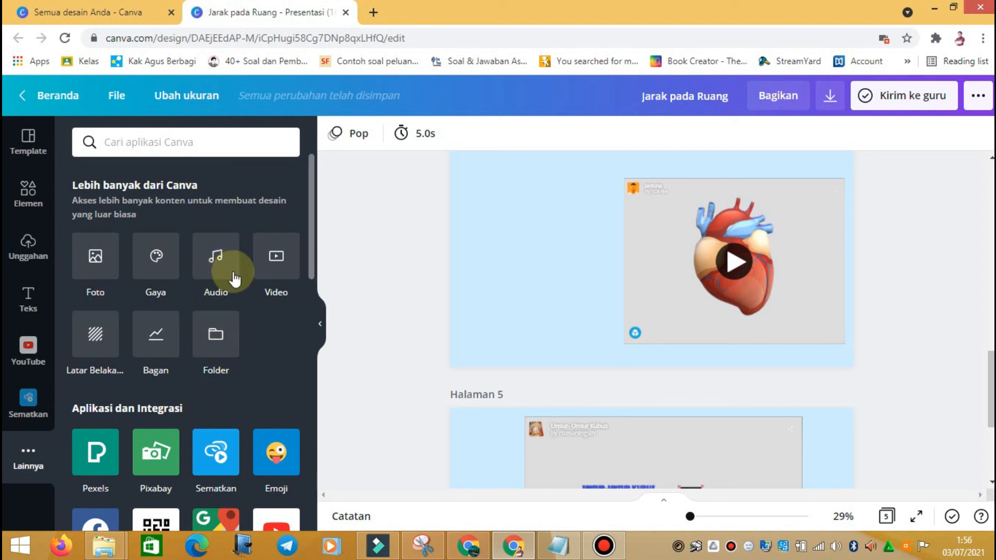
pyautogui.click(216, 257)
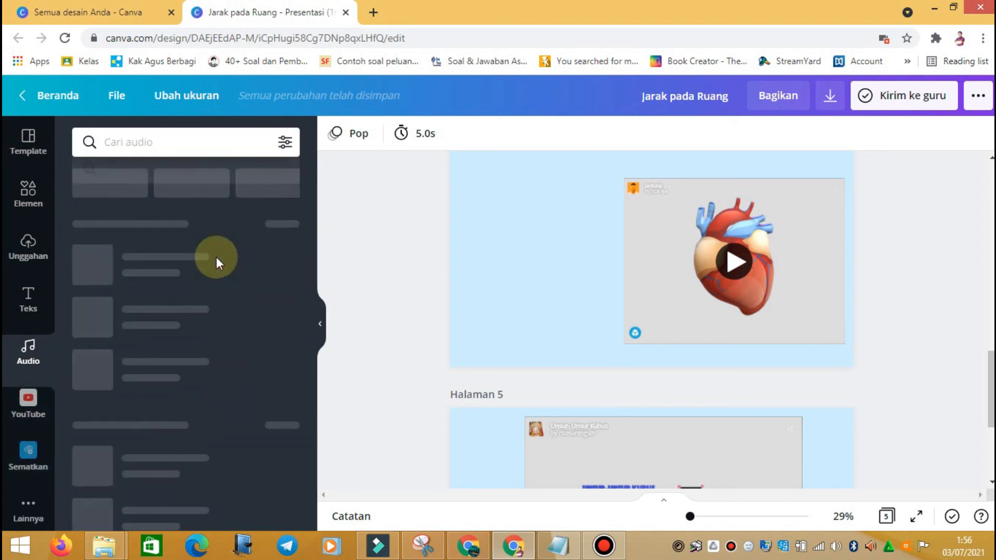
pyautogui.scroll(-1, 156, 281)
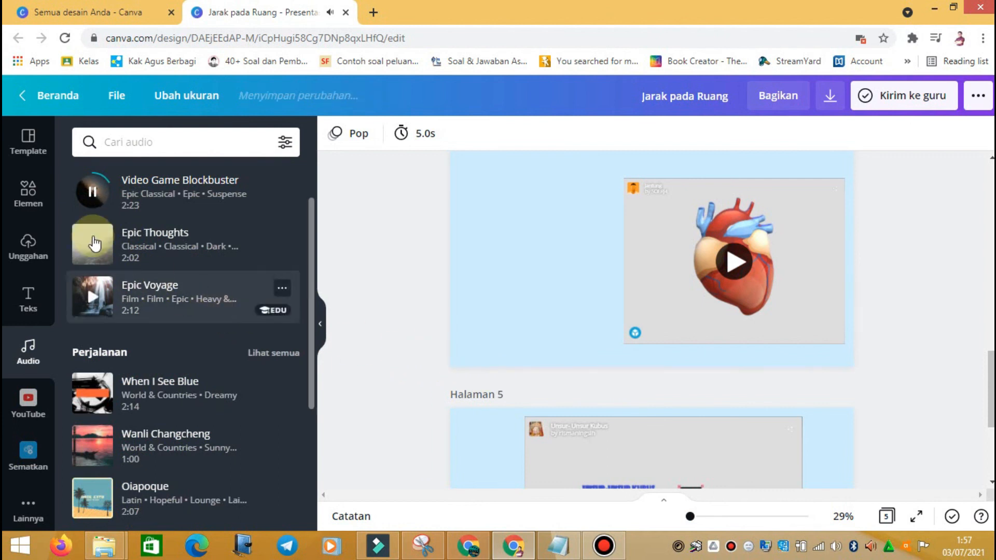
pyautogui.scroll(-2, 129, 301)
pyautogui.scroll(-1, 128, 304)
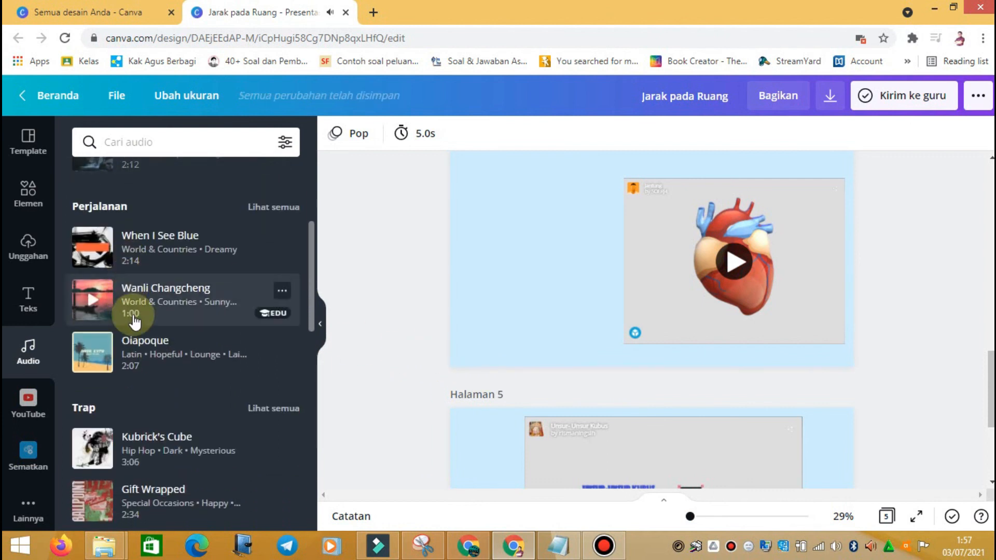
# Step: Play and then pause the Wanli Changcheng track preview
pyautogui.click(94, 314)
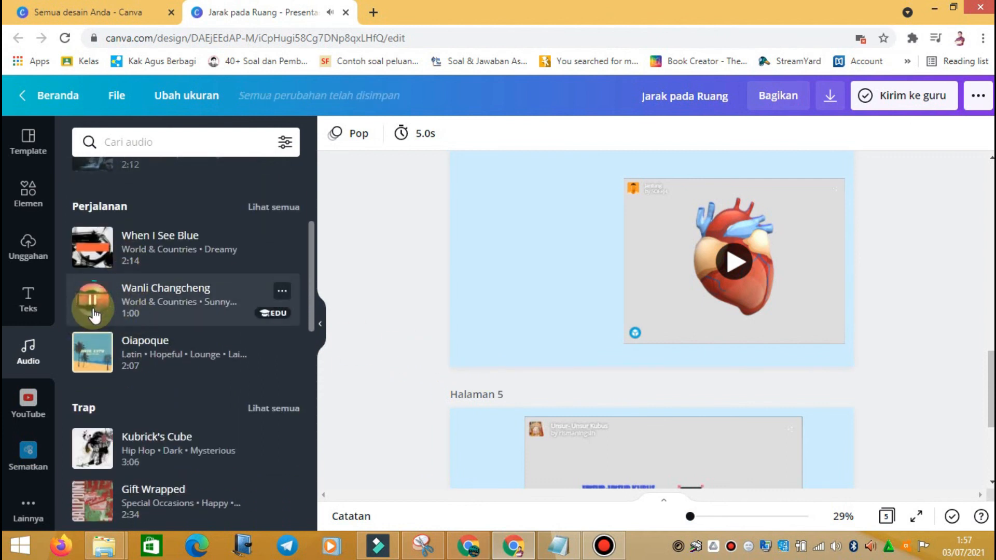
pyautogui.scroll(-3, 106, 322)
pyautogui.scroll(3, 104, 311)
pyautogui.click(94, 301)
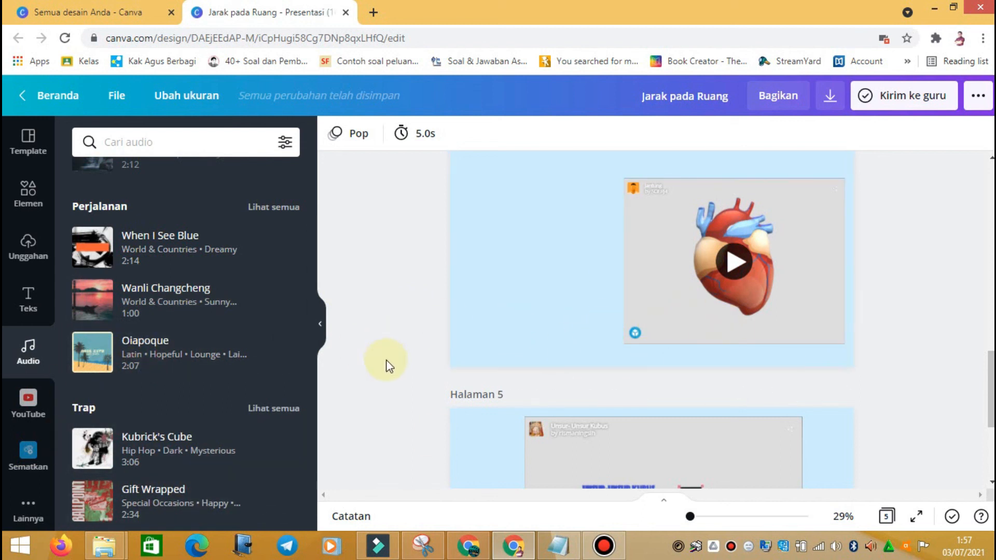
pyautogui.scroll(-2, 166, 350)
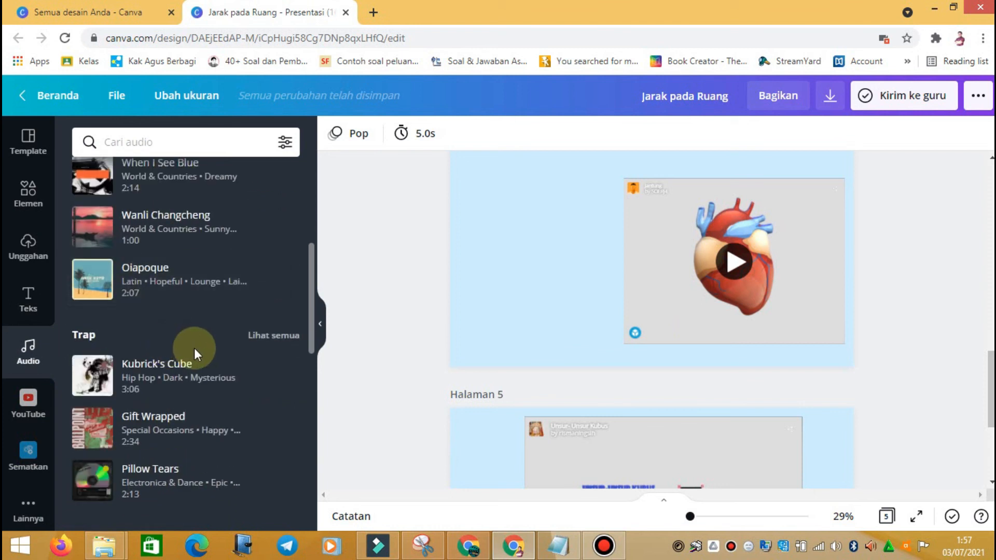
# Step: Drag the 2:07 Oiapoque track onto the canvas as background music, then scroll back to page 1
pyautogui.moveTo(106, 293); pyautogui.dragTo(467, 421)
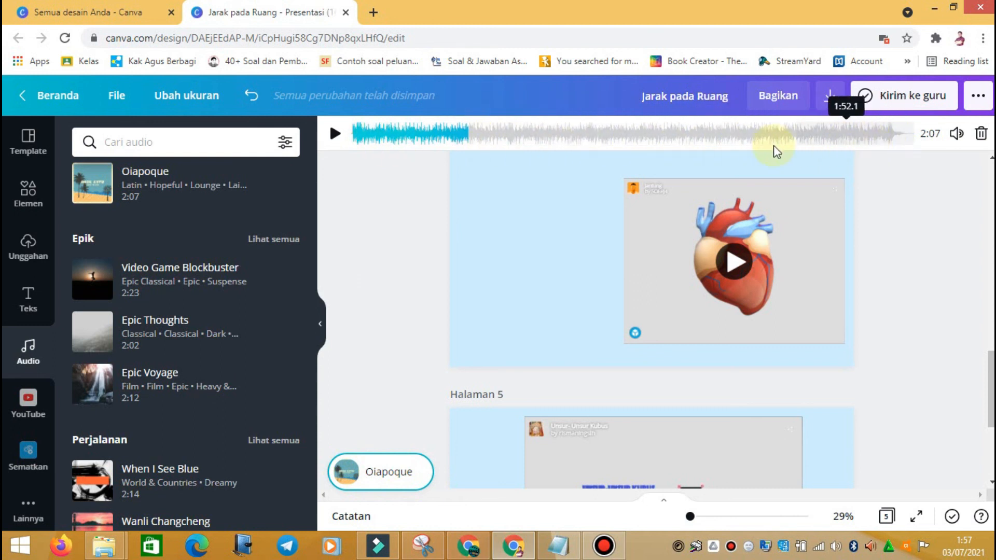
pyautogui.scroll(5, 804, 333)
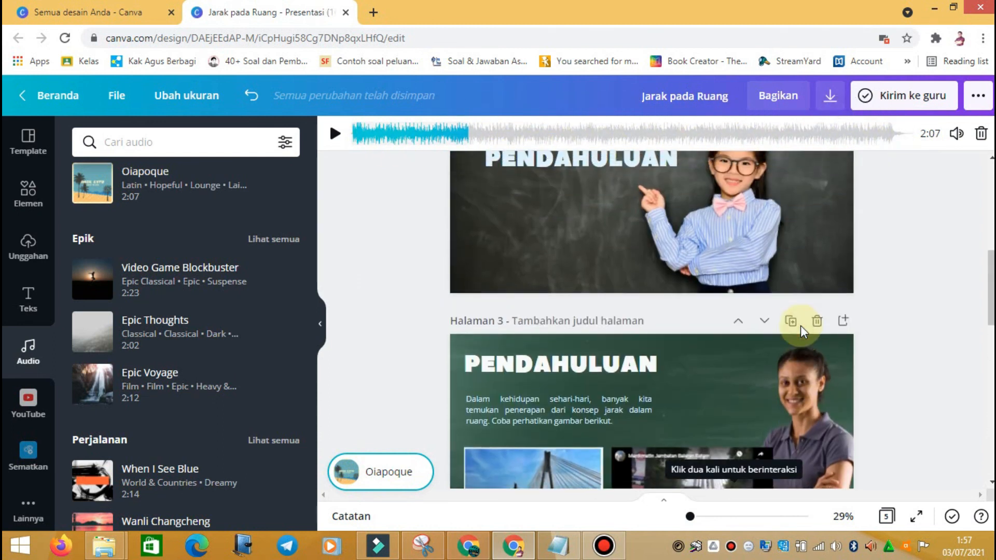
pyautogui.scroll(7, 802, 331)
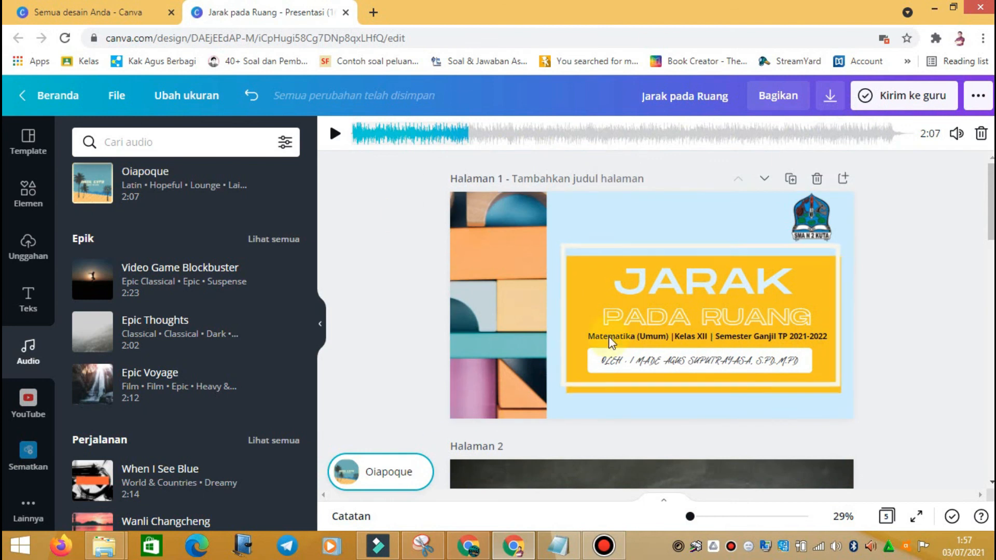
pyautogui.click(982, 101)
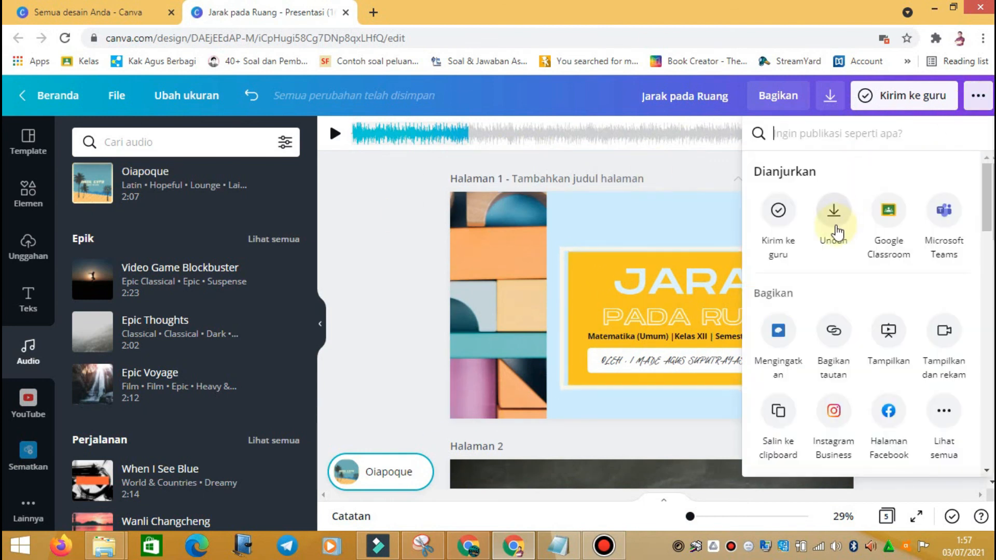
# Step: Present the slides fullscreen in Standard mode via the Tampilkan option
pyautogui.click(398, 199)
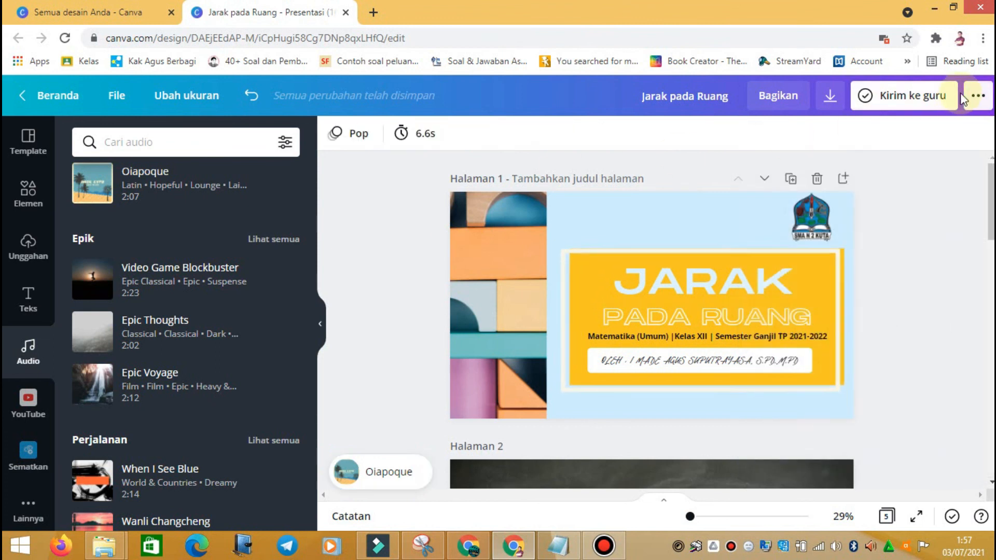
pyautogui.click(978, 95)
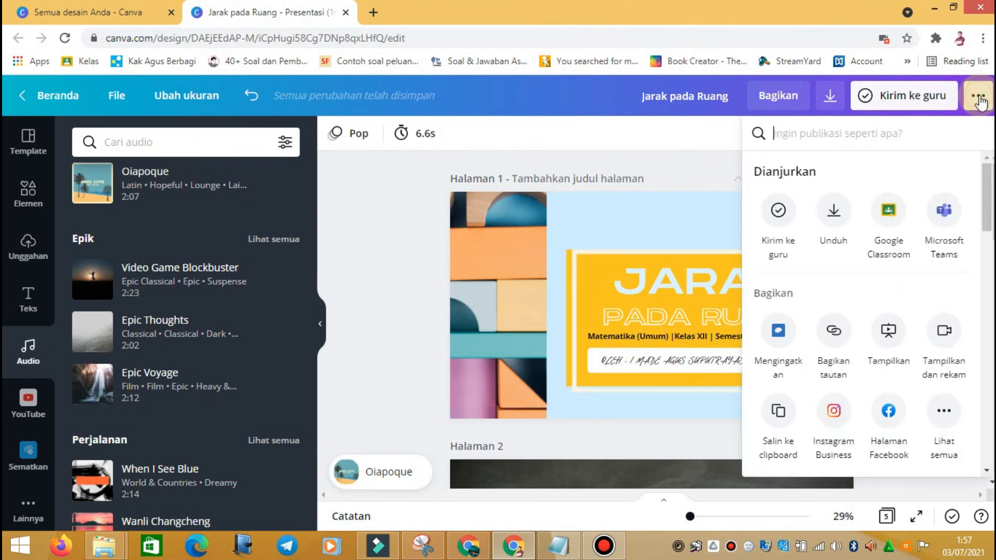
pyautogui.click(889, 335)
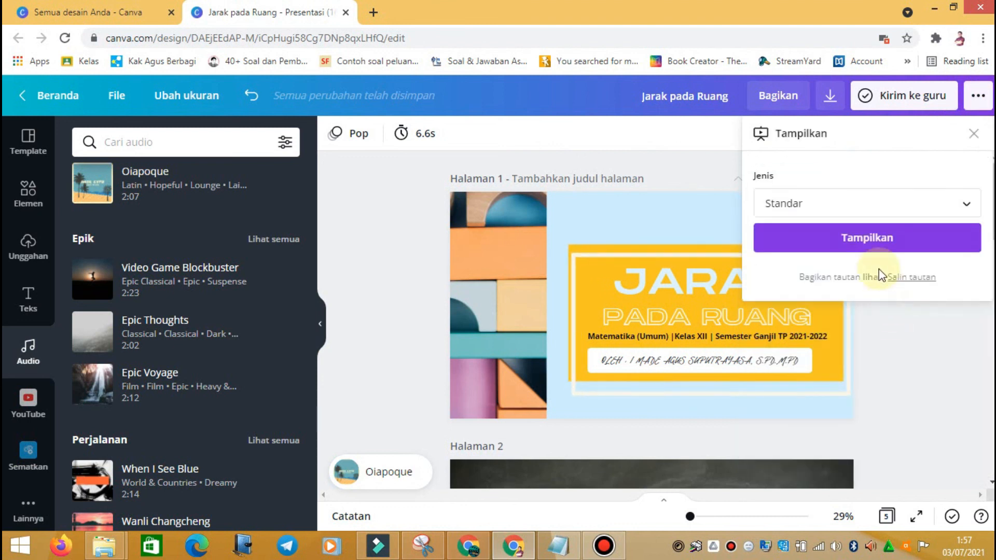
pyautogui.click(881, 250)
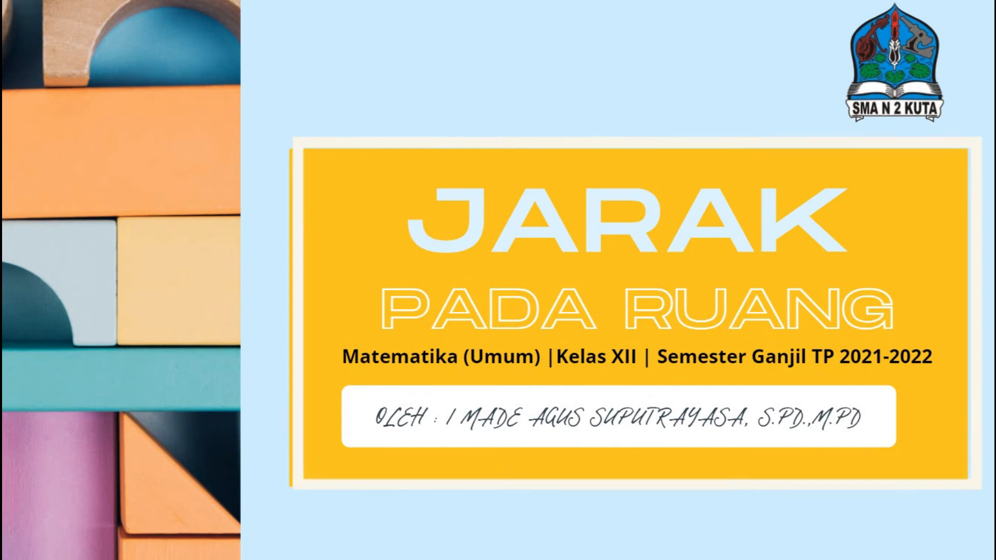
# Step: Advance past the title, PENDAHULUAN and bridge introduction slides while lowering the volume to 20
pyautogui.press('XF86AudioLowerVolume')
pyautogui.press('XF86AudioLowerVolume')
pyautogui.press('XF86AudioLowerVolume')
pyautogui.press('XF86AudioLowerVolume')
pyautogui.press('XF86AudioLowerVolume')
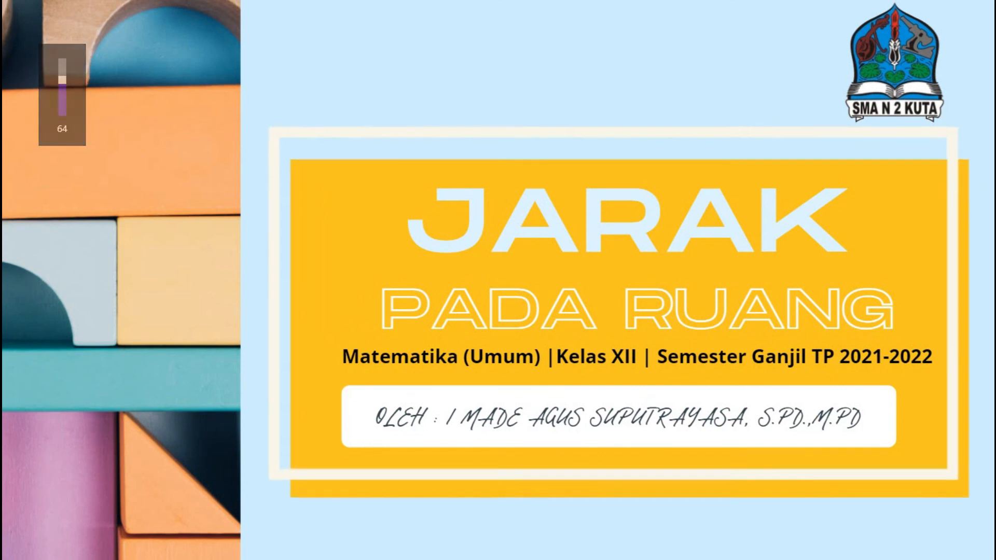
pyautogui.press('XF86AudioLowerVolume')
pyautogui.press('XF86AudioLowerVolume')
pyautogui.press('XF86AudioLowerVolume')
pyautogui.press('XF86AudioLowerVolume')
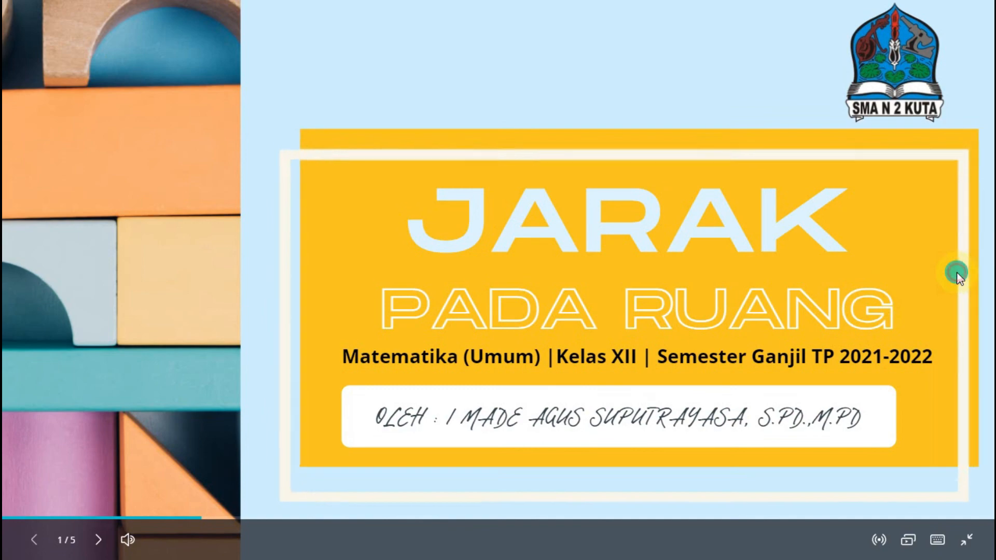
pyautogui.click(956, 273)
pyautogui.click(895, 294)
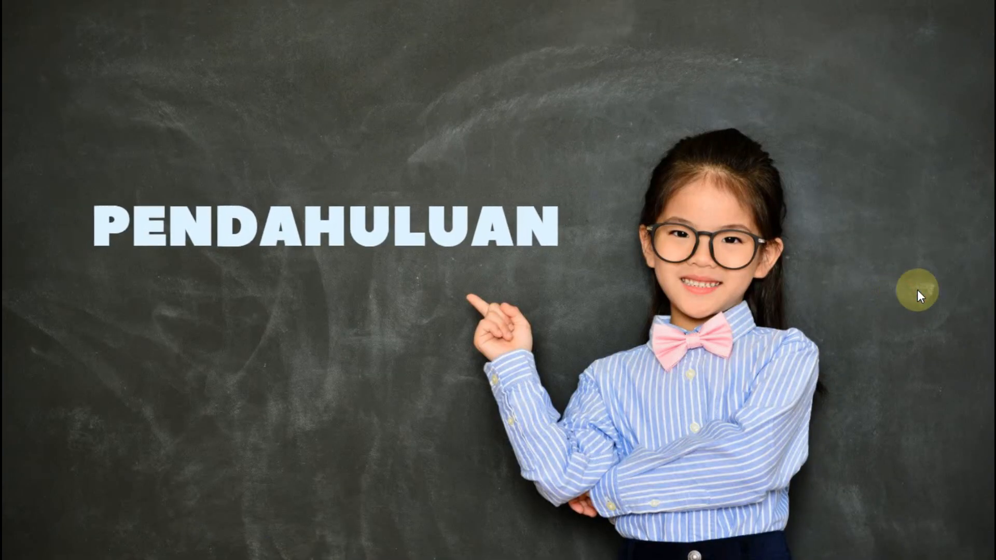
pyautogui.click(949, 288)
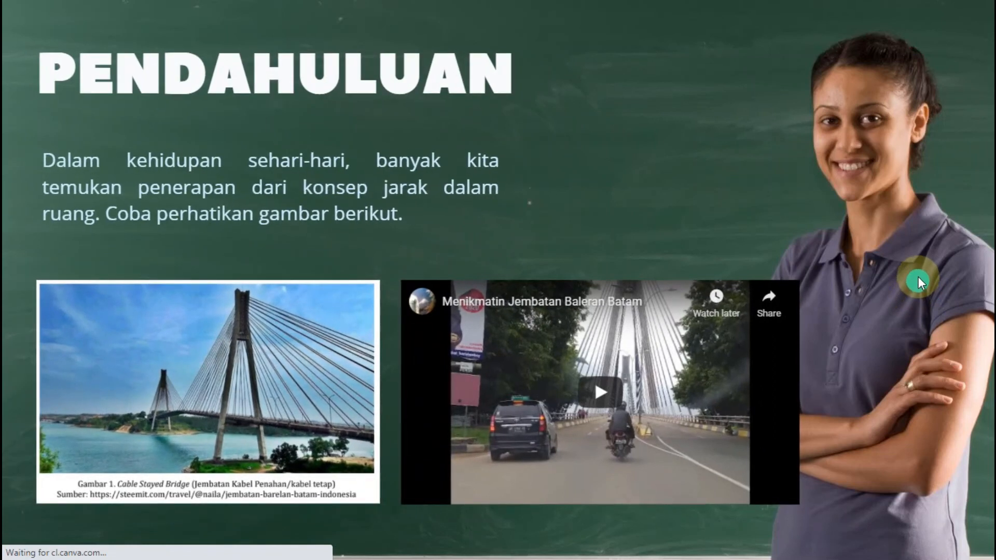
pyautogui.click(908, 266)
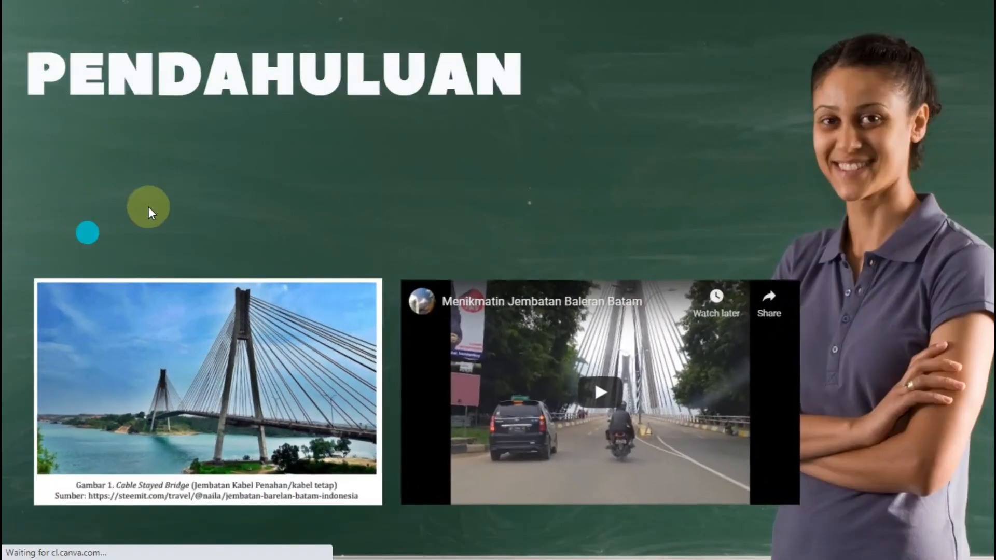
pyautogui.click(79, 197)
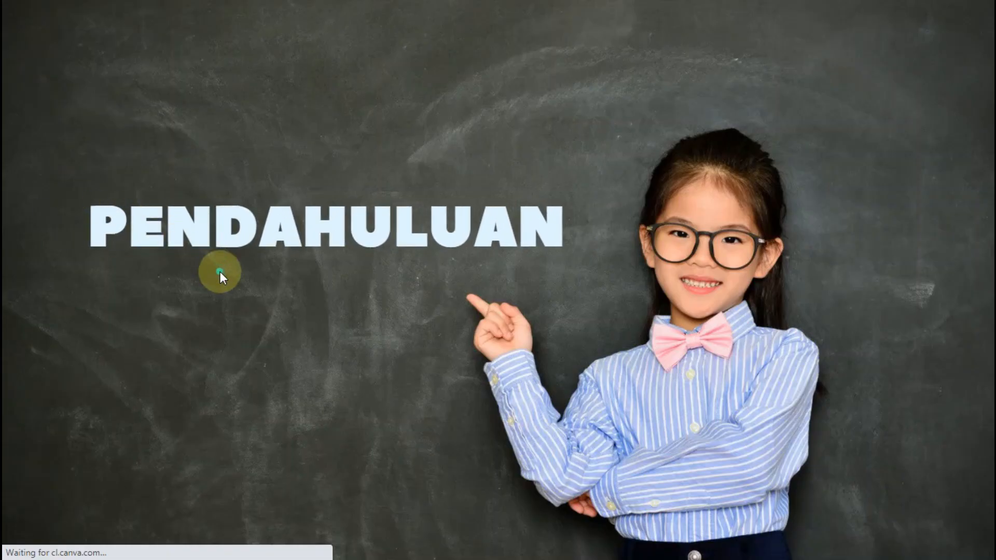
pyautogui.press('XF86AudioLowerVolume')
pyautogui.press('XF86AudioLowerVolume')
pyautogui.press('XF86AudioLowerVolume')
pyautogui.press('XF86AudioLowerVolume')
pyautogui.press('XF86AudioLowerVolume')
pyautogui.press('XF86AudioLowerVolume')
pyautogui.press('XF86AudioLowerVolume')
pyautogui.press('XF86AudioLowerVolume')
pyautogui.press('XF86AudioLowerVolume')
pyautogui.press('XF86AudioLowerVolume')
pyautogui.press('XF86AudioLowerVolume')
pyautogui.press('XF86AudioLowerVolume')
pyautogui.press('XF86AudioLowerVolume')
pyautogui.press('XF86AudioLowerVolume')
pyautogui.press('XF86AudioLowerVolume')
pyautogui.press('XF86AudioLowerVolume')
pyautogui.press('XF86AudioLowerVolume')
pyautogui.press('XF86AudioLowerVolume')
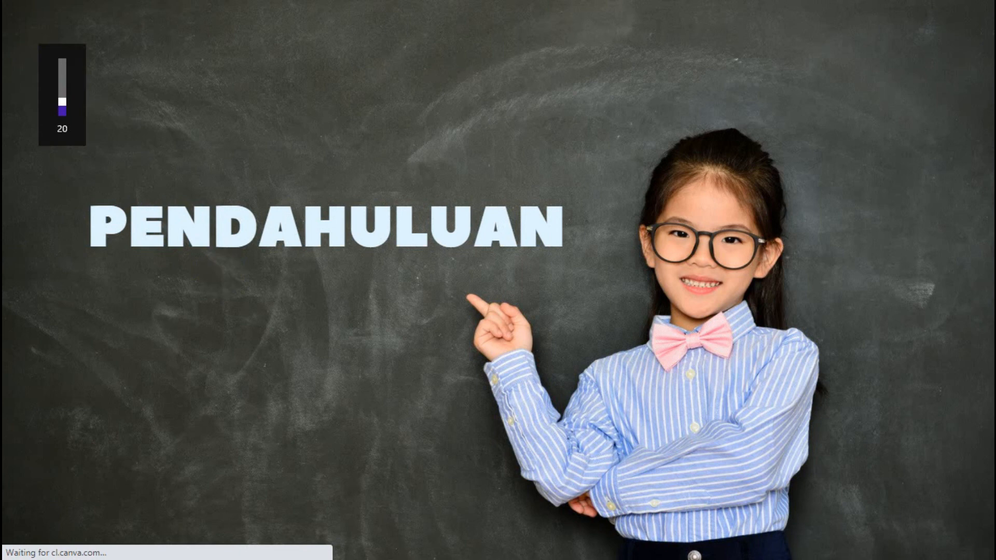
pyautogui.click(89, 263)
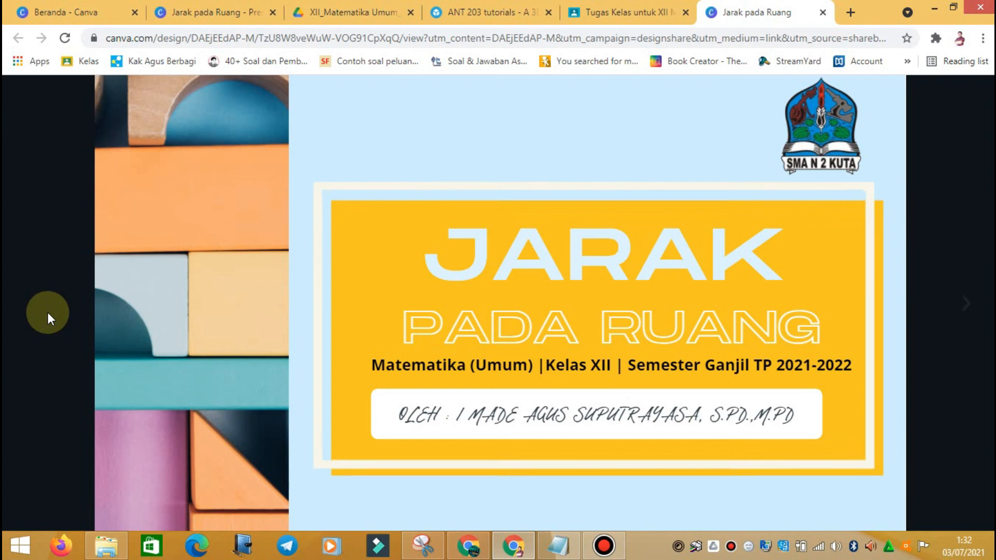
# Step: View the shared presentation's Matematika (Umum) Kelas XII title slide in Canva's online viewer
pyautogui.moveTo(47, 312)
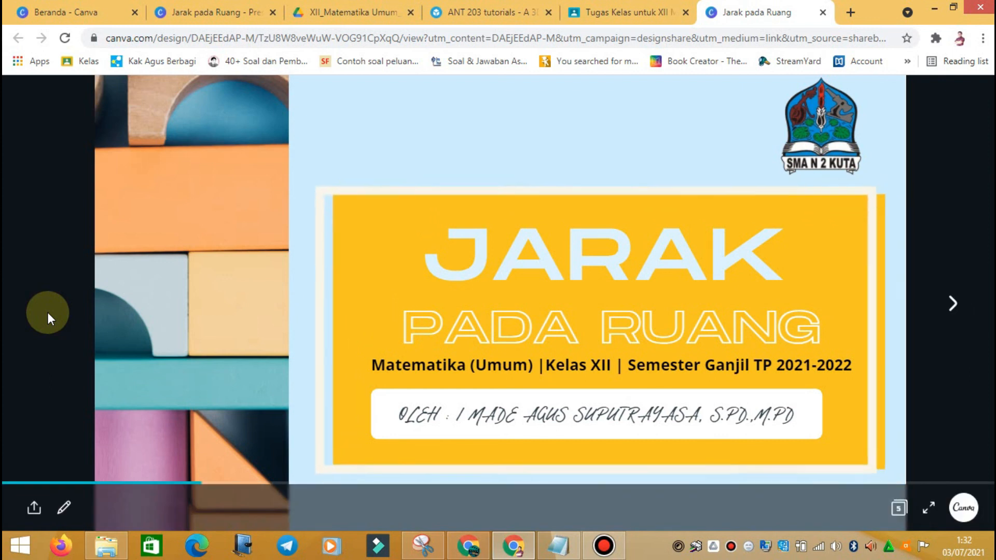